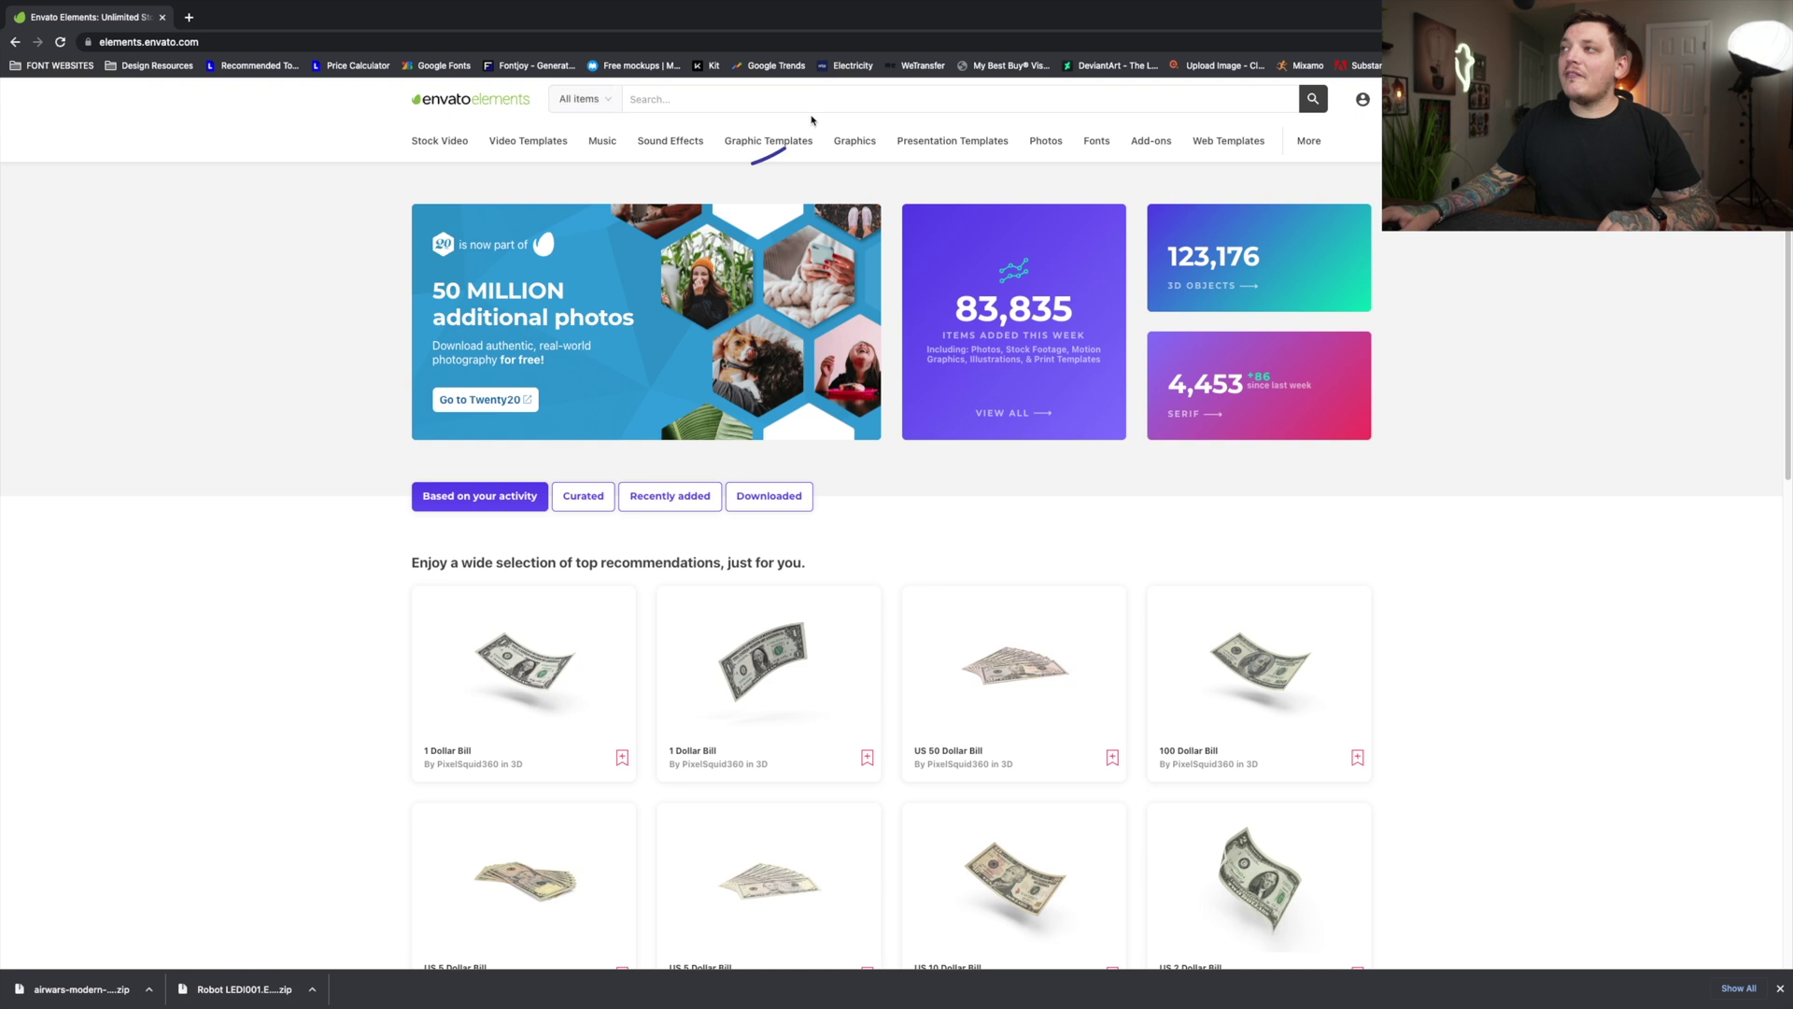
# Search the 3D items category for "robot"
pyautogui.click(605, 107)
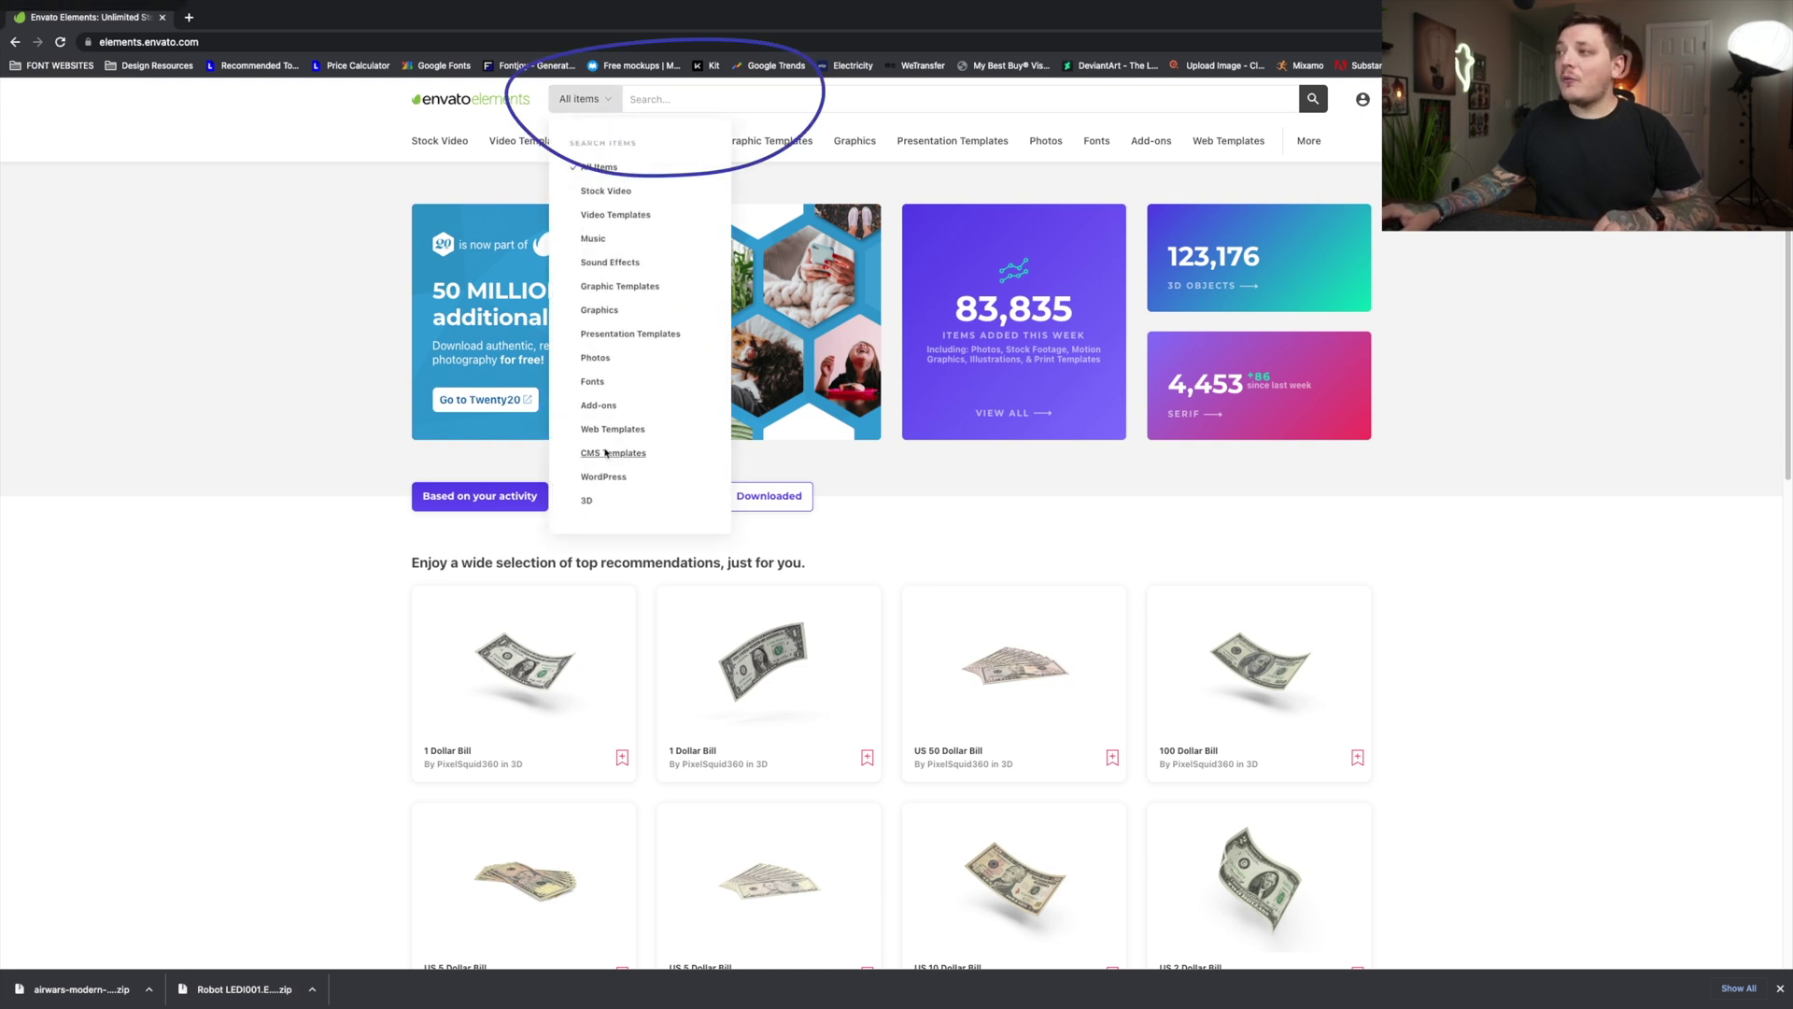
pyautogui.click(587, 500)
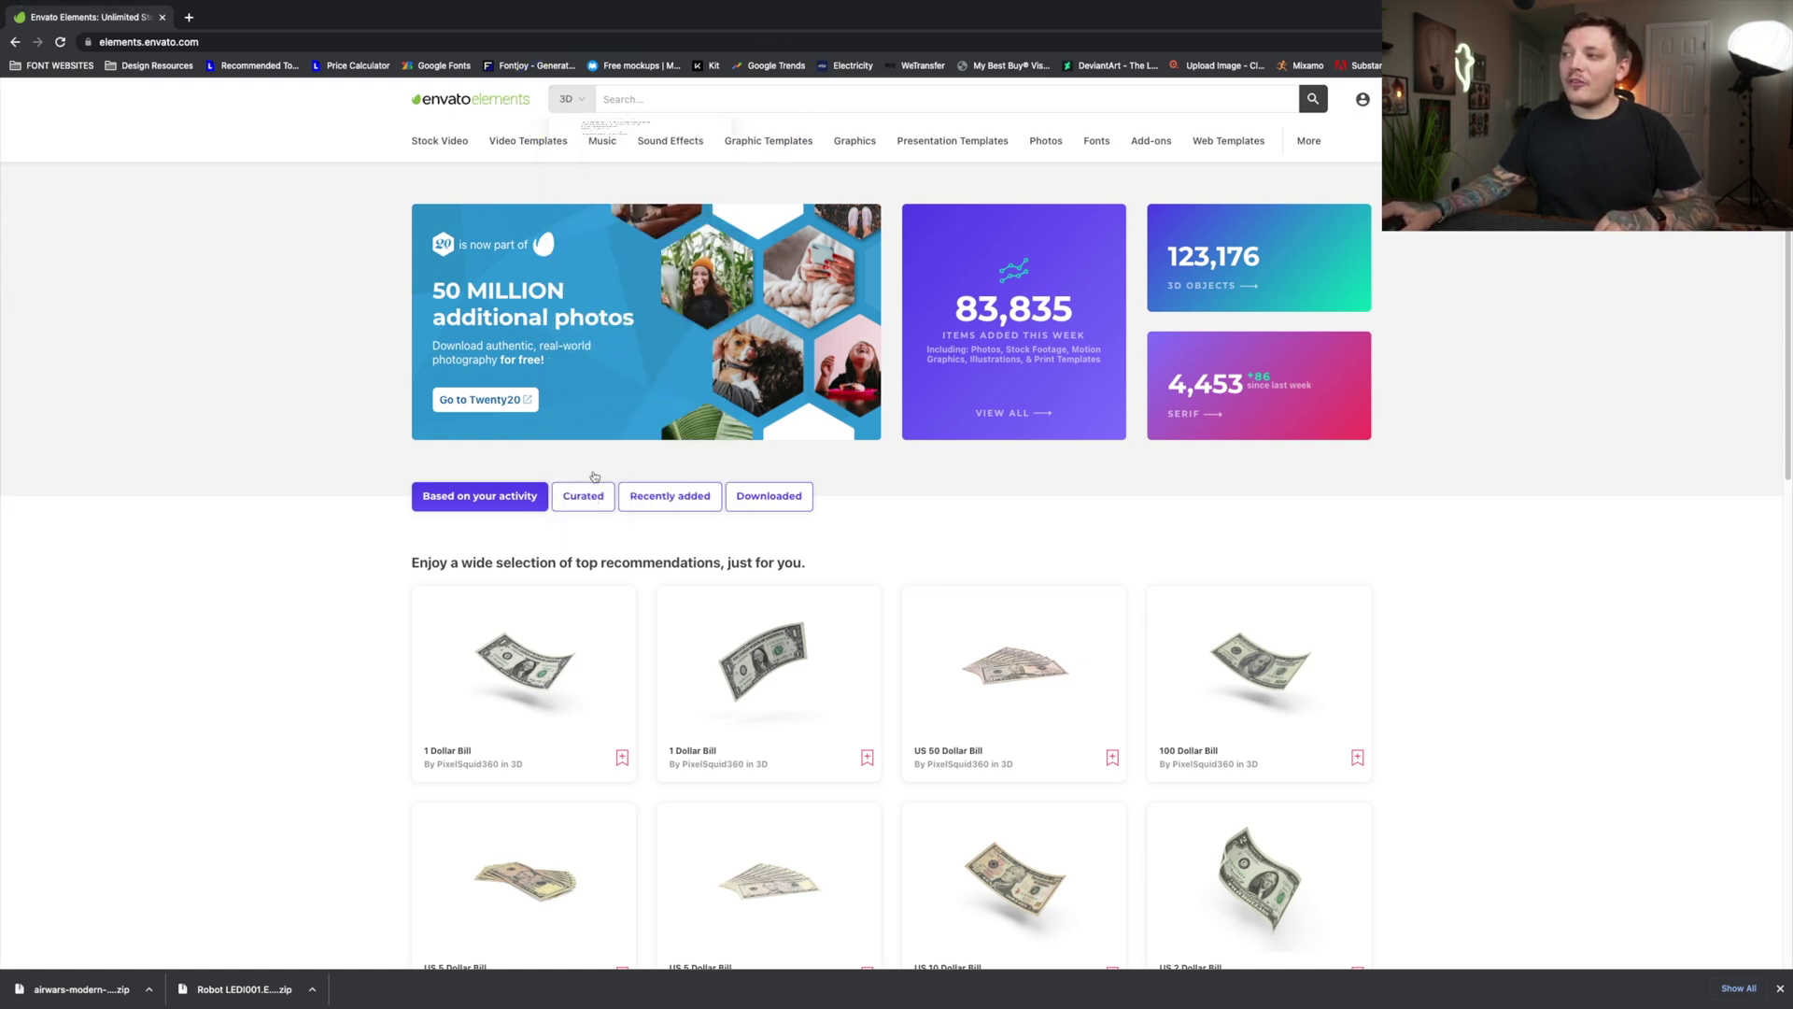
pyautogui.write('robot')
pyautogui.press('Return')
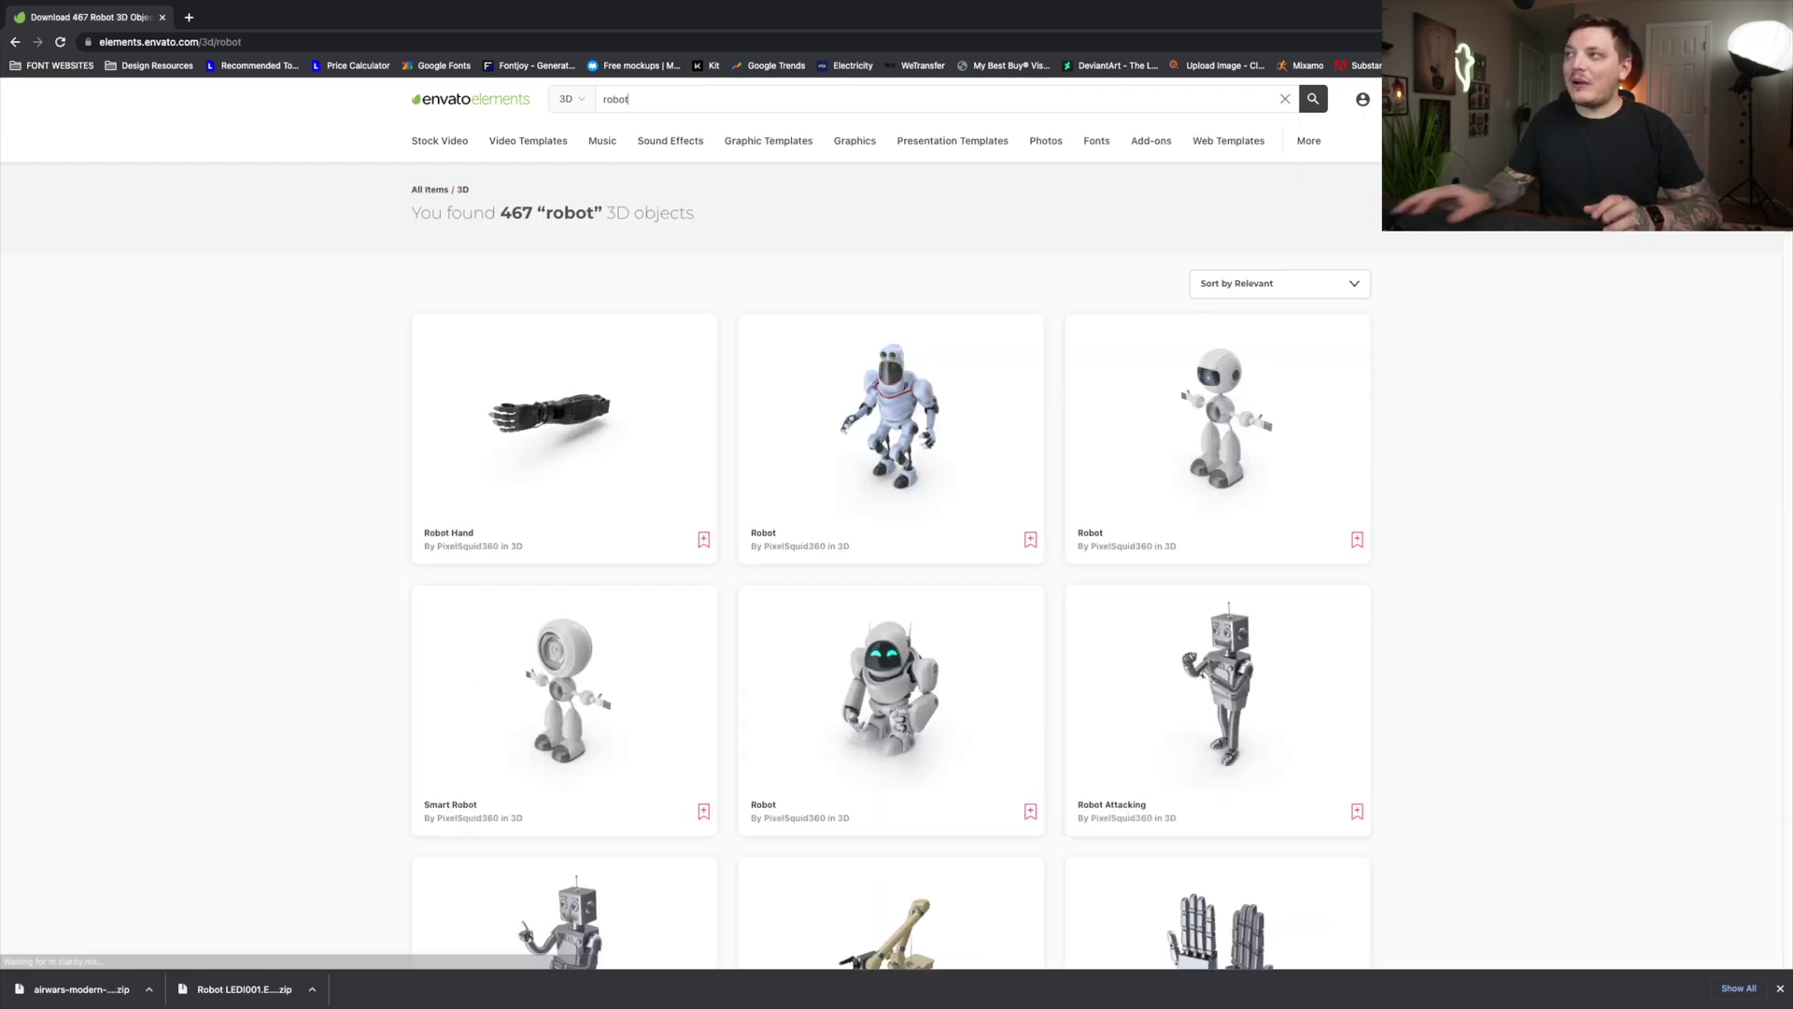
# Open the Robot LEDI001 model from the search results and rotate its 360 render to another angle
pyautogui.scroll(-4, 748, 665)
pyautogui.scroll(-10, 741, 665)
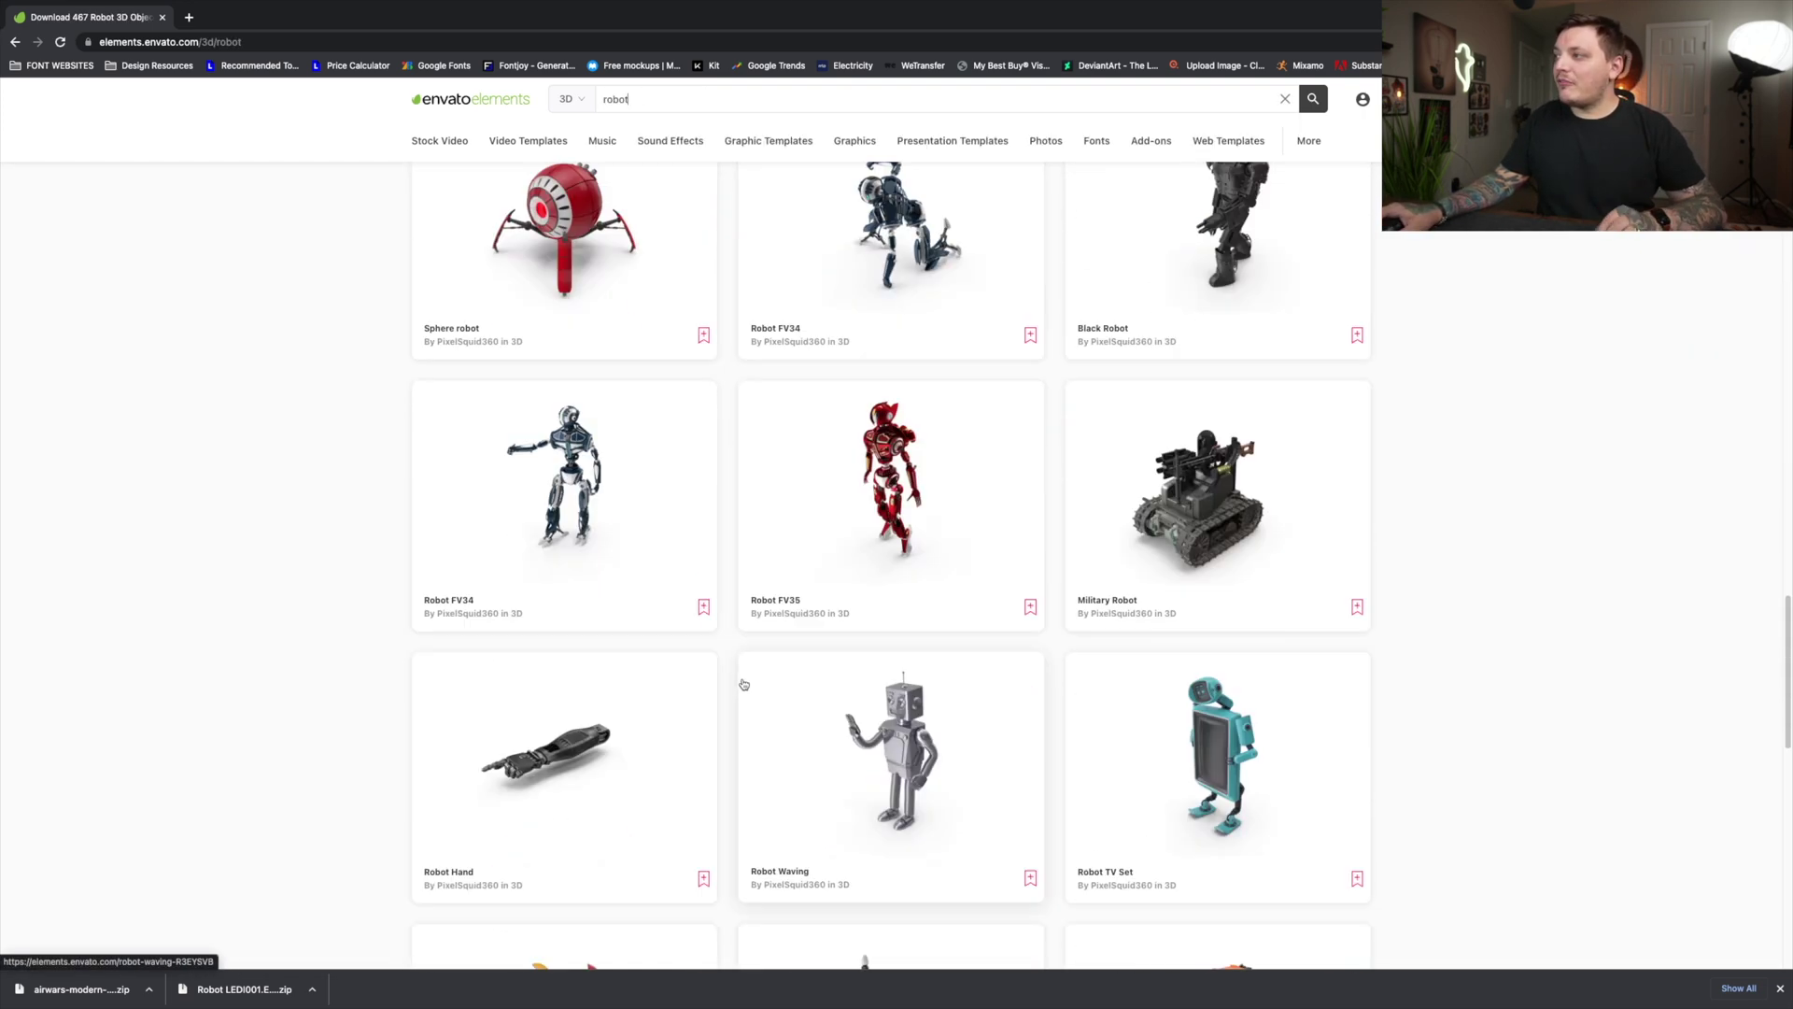
pyautogui.scroll(3, 741, 677)
pyautogui.scroll(6, 1027, 692)
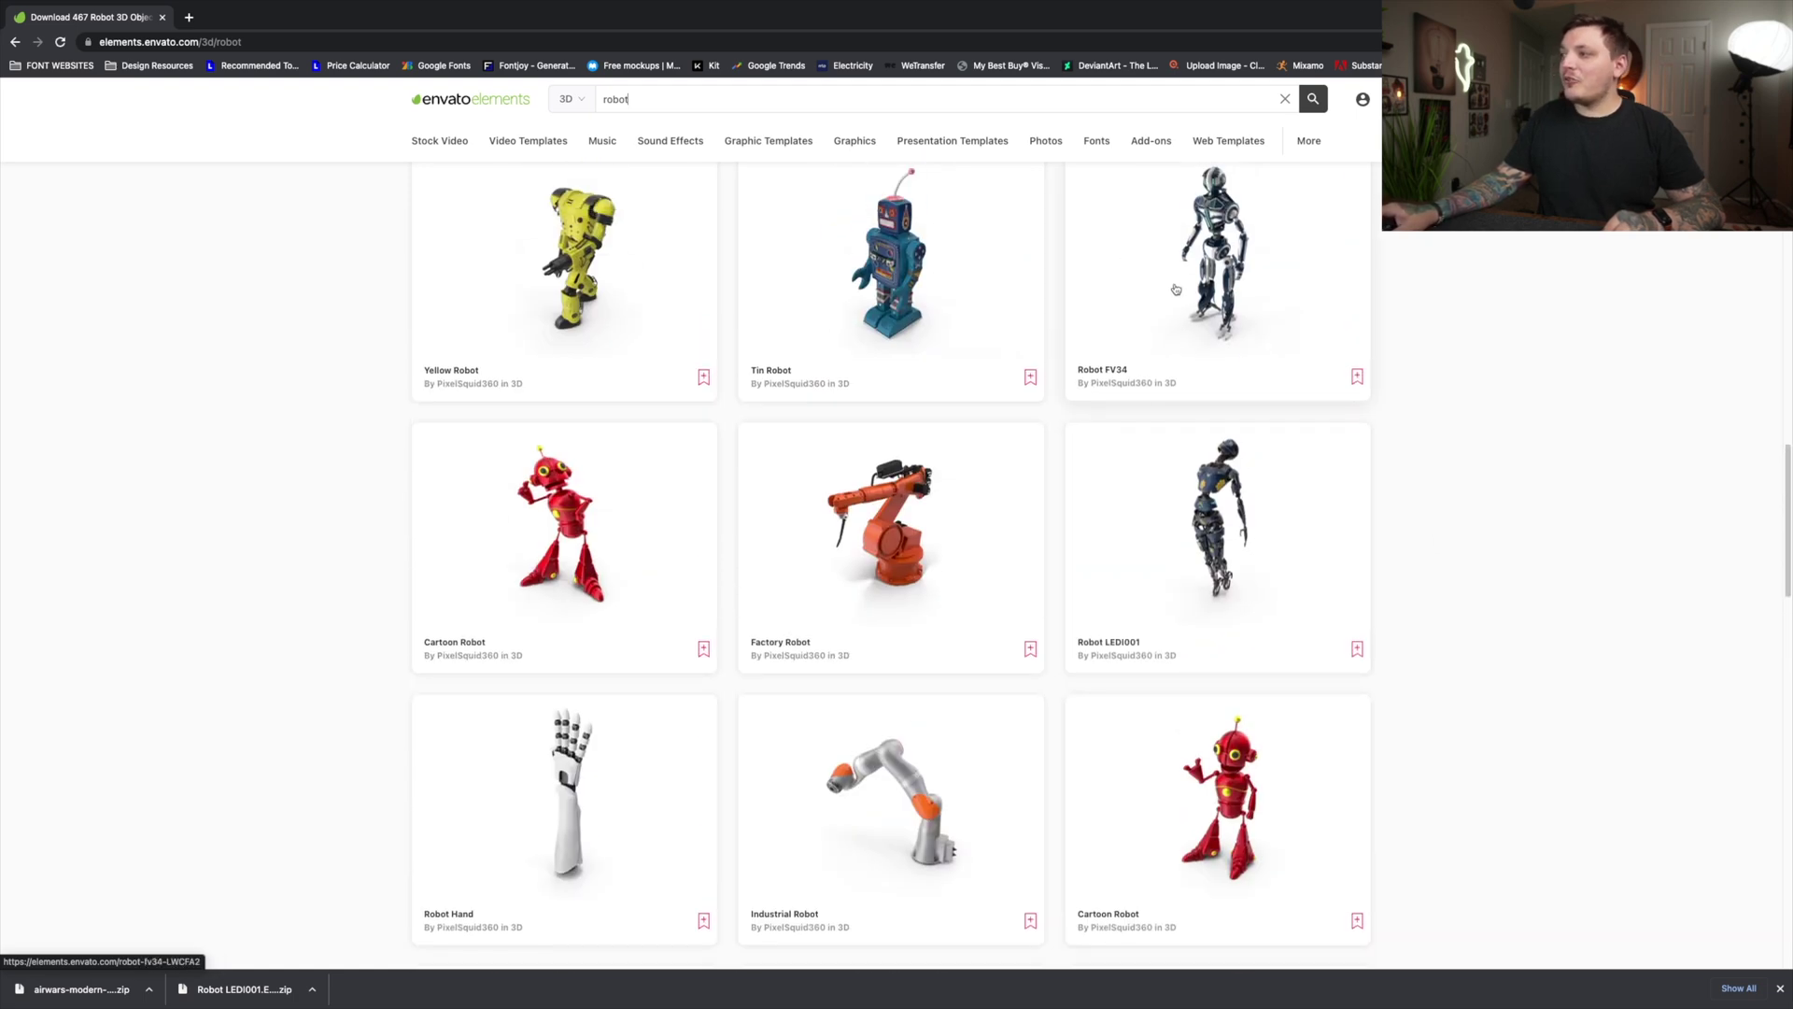
pyautogui.scroll(-8, 643, 518)
pyautogui.scroll(12, 654, 523)
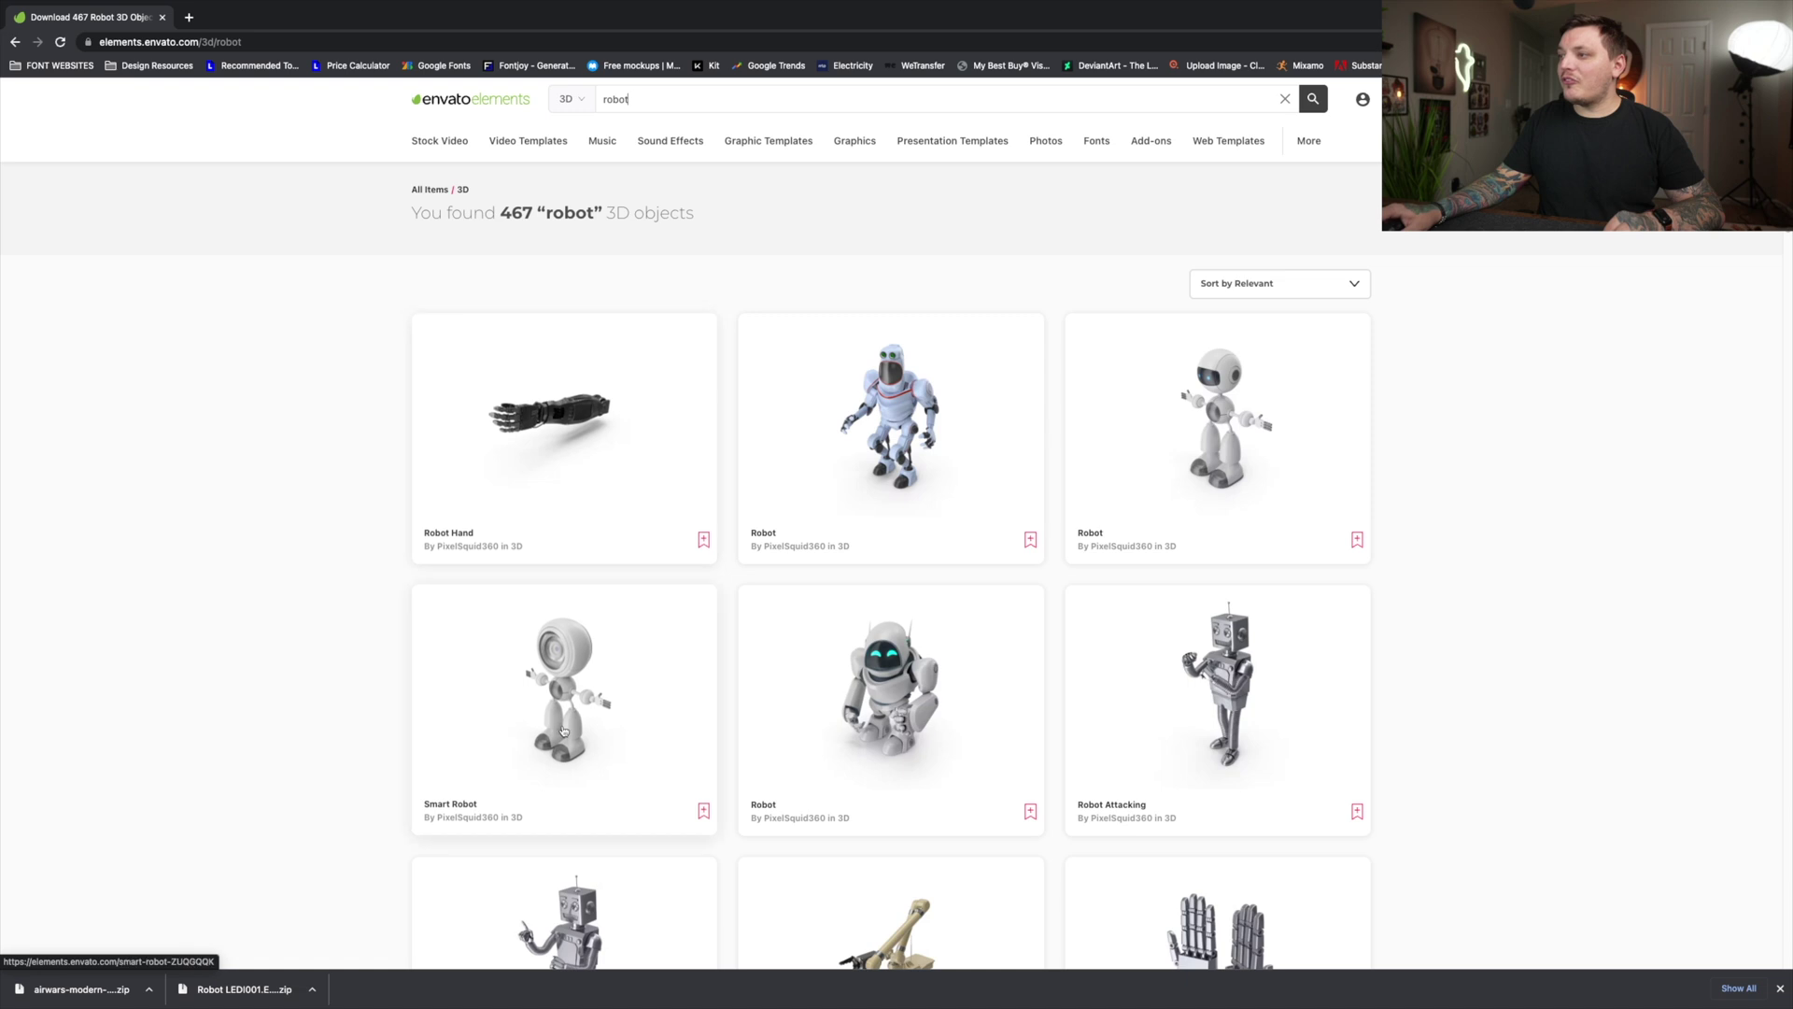
pyautogui.scroll(-9, 598, 437)
pyautogui.scroll(-5, 557, 416)
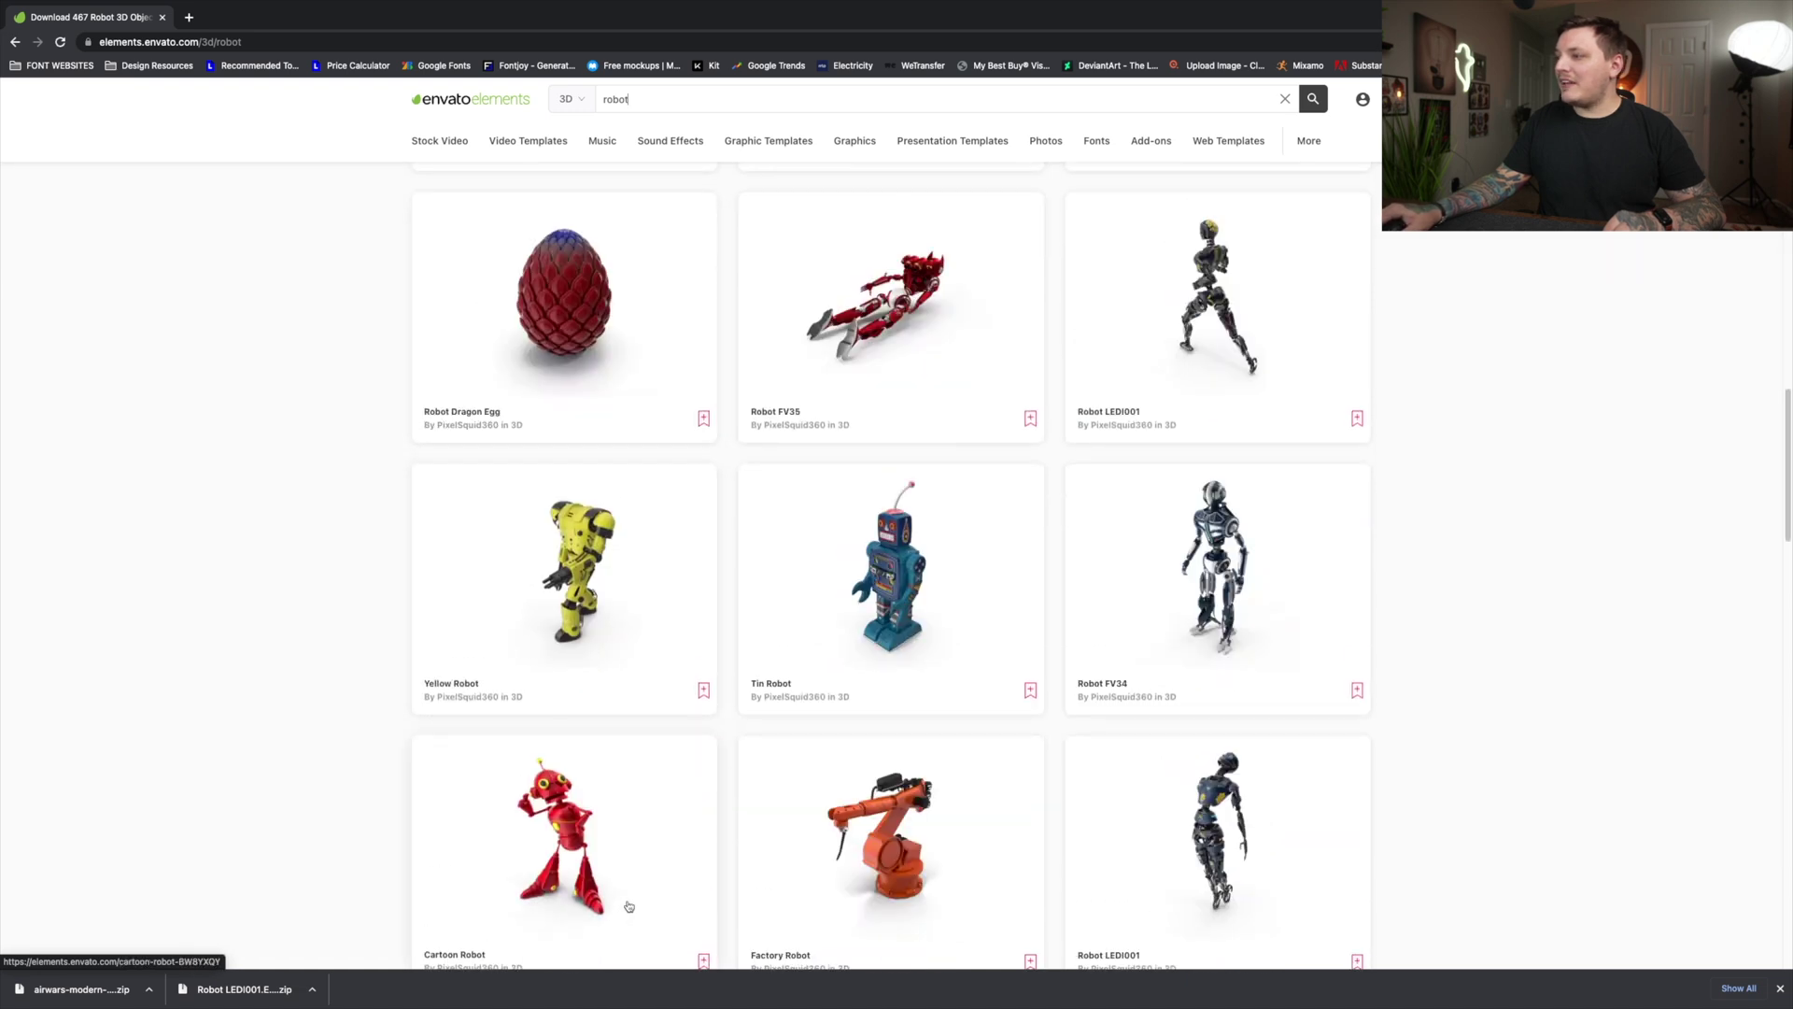
pyautogui.scroll(-2, 628, 912)
pyautogui.click(1188, 551)
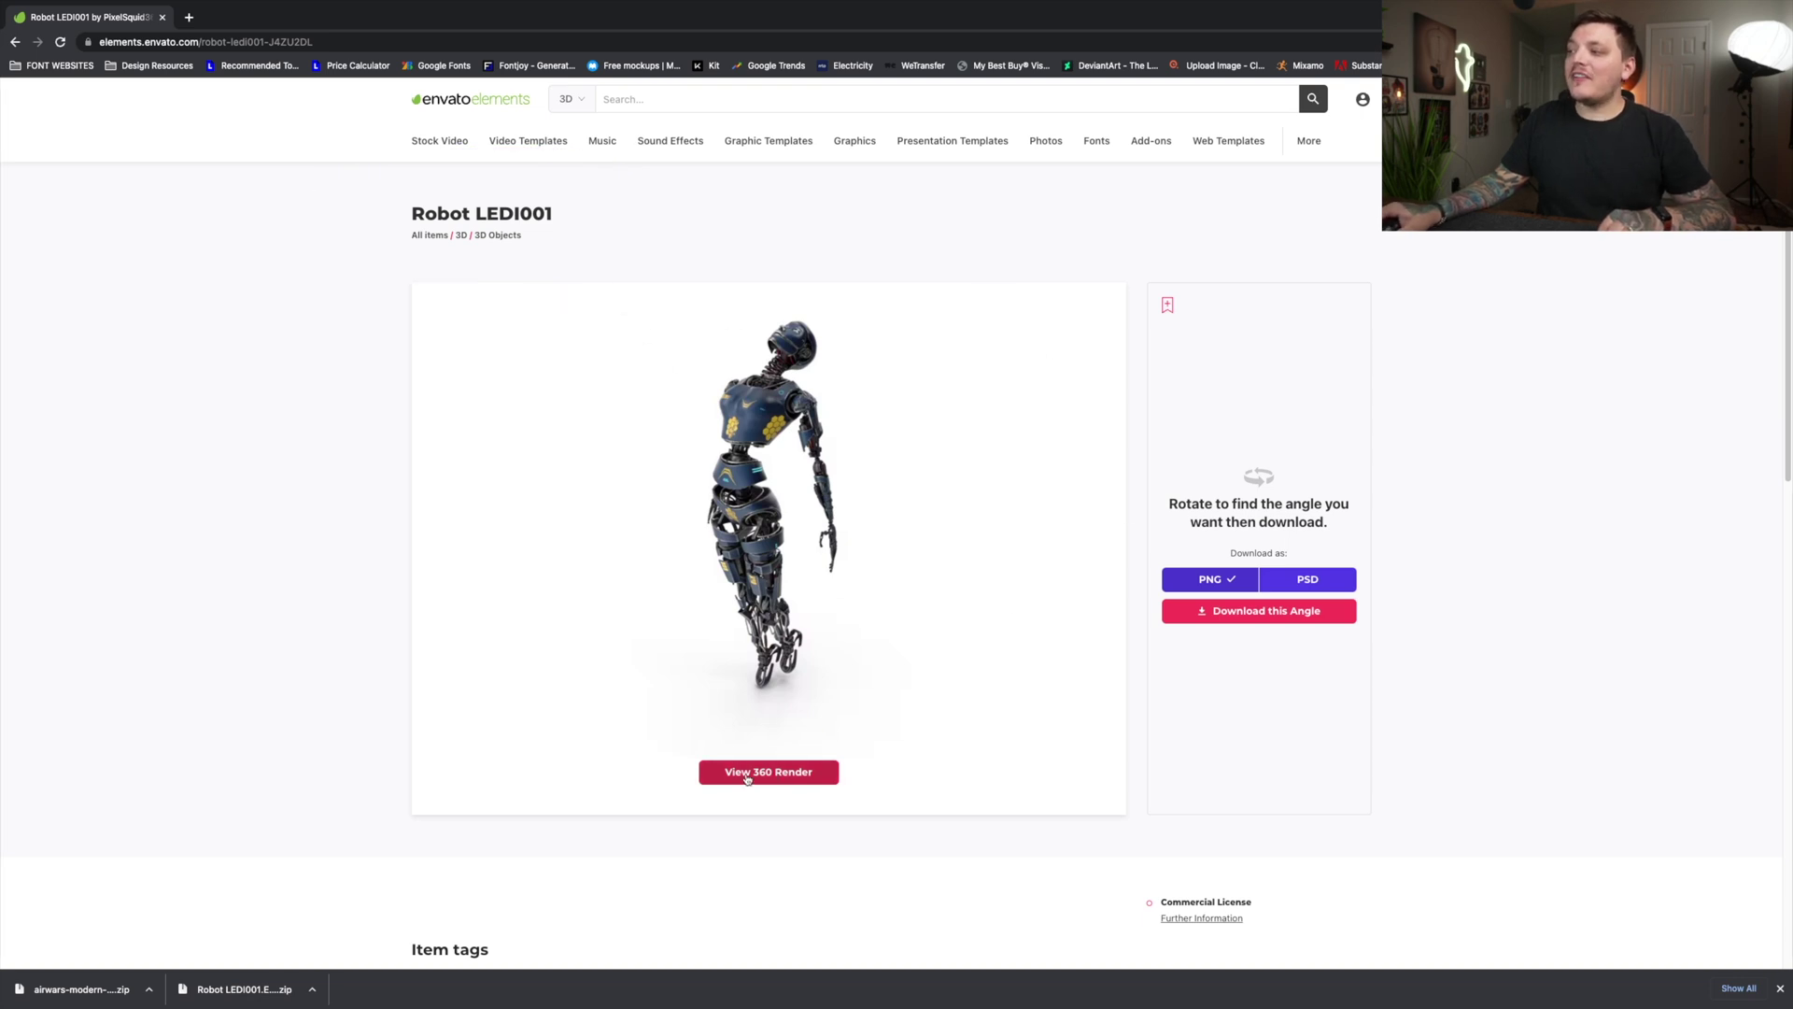
pyautogui.click(814, 778)
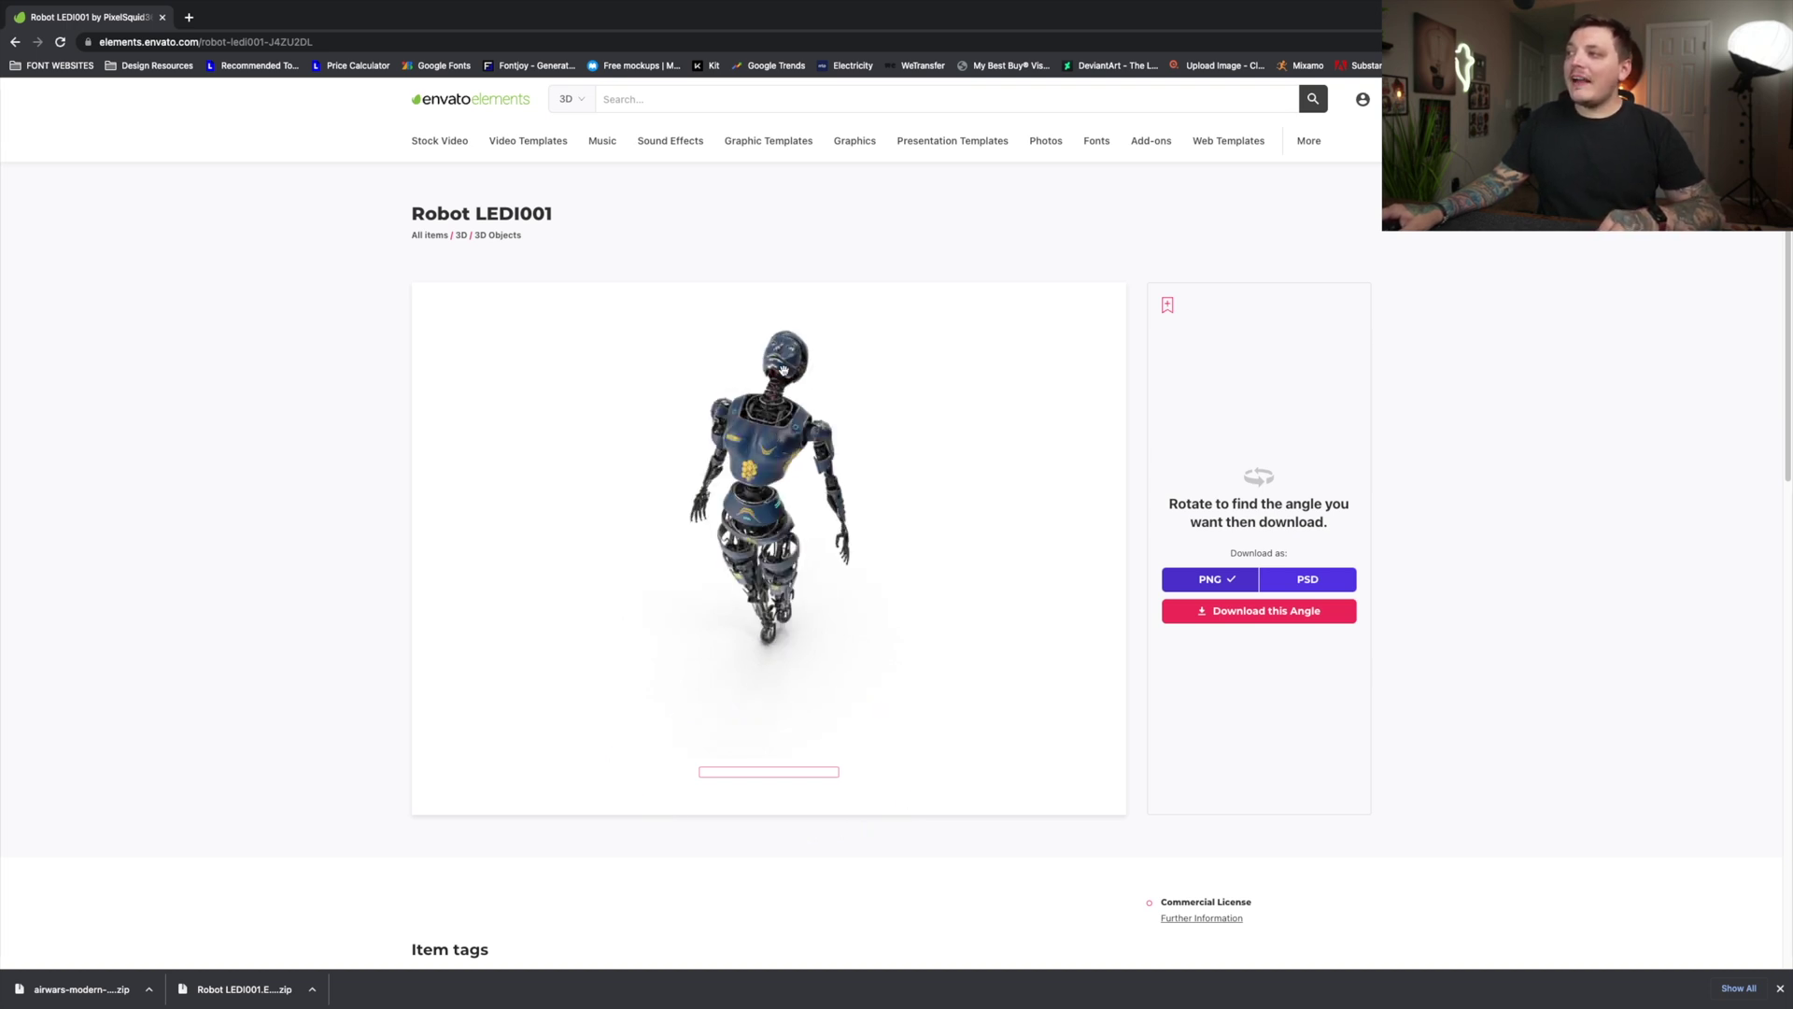
pyautogui.moveTo(760, 489); pyautogui.dragTo(759, 495)
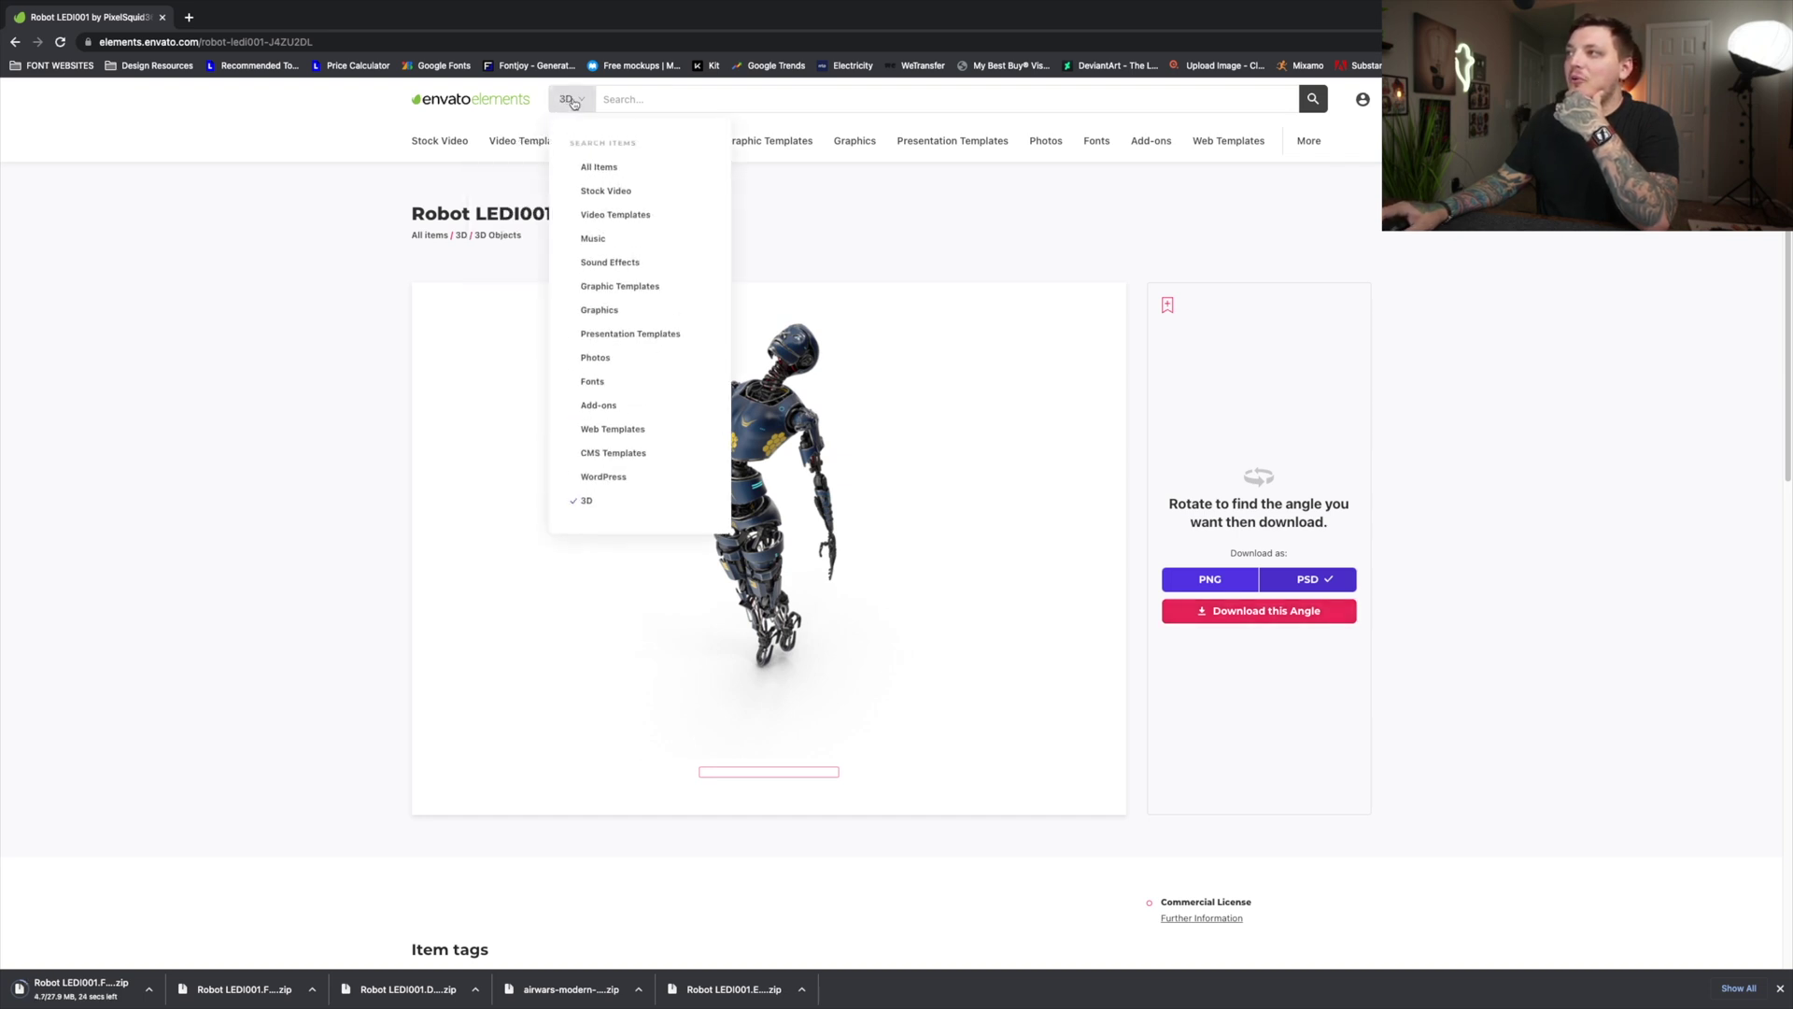
# Search the Fonts category for "futuristic"
pyautogui.moveTo(584, 108)
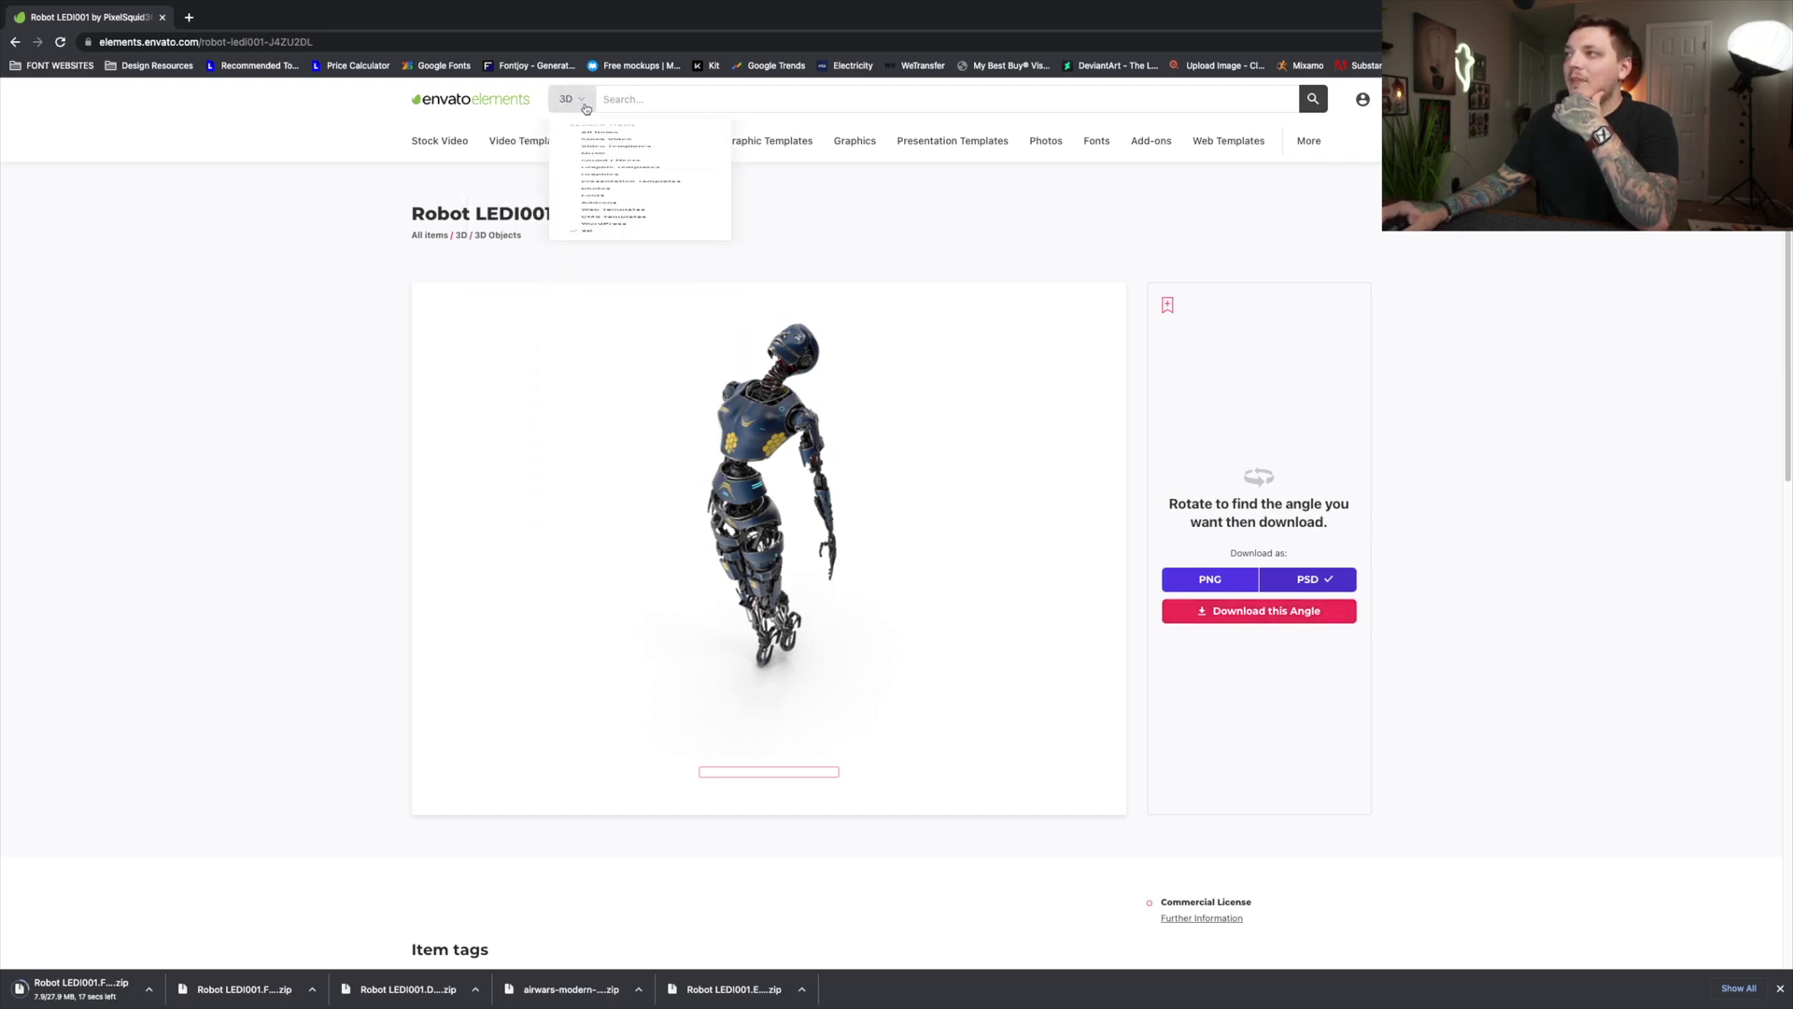
pyautogui.click(592, 382)
pyautogui.write('futur')
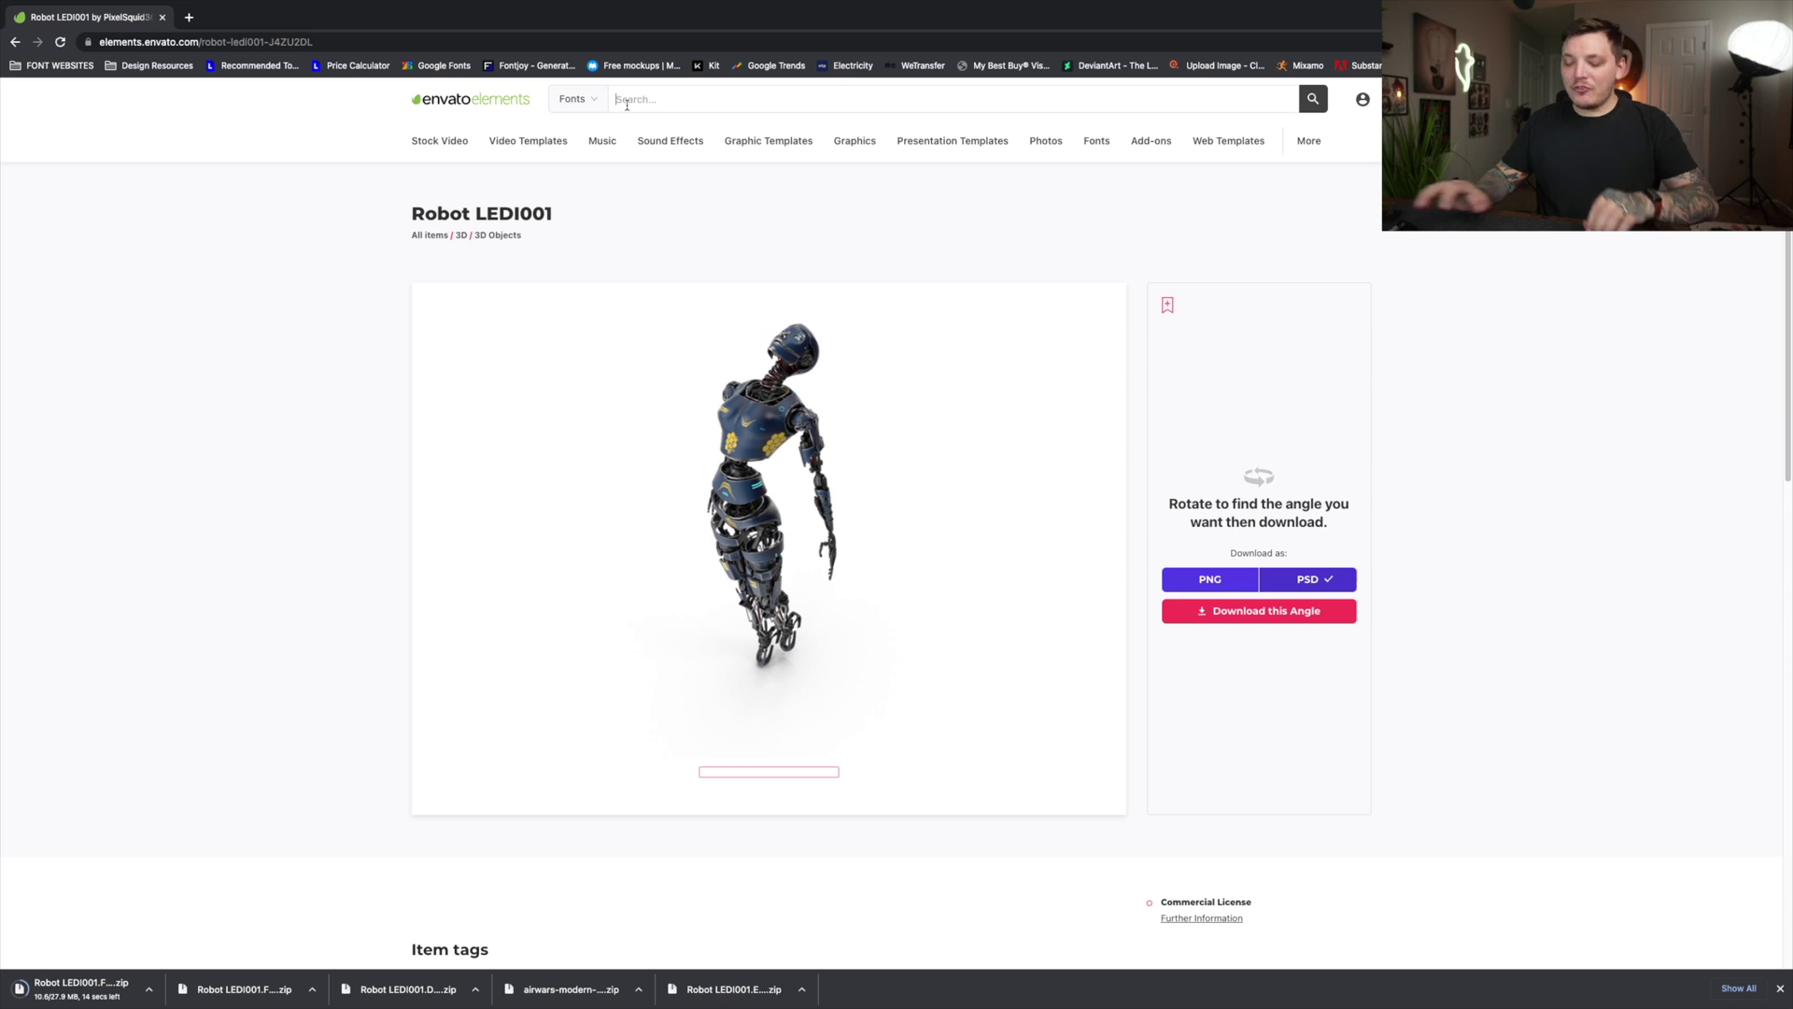
pyautogui.write('istic')
pyautogui.press('Return')
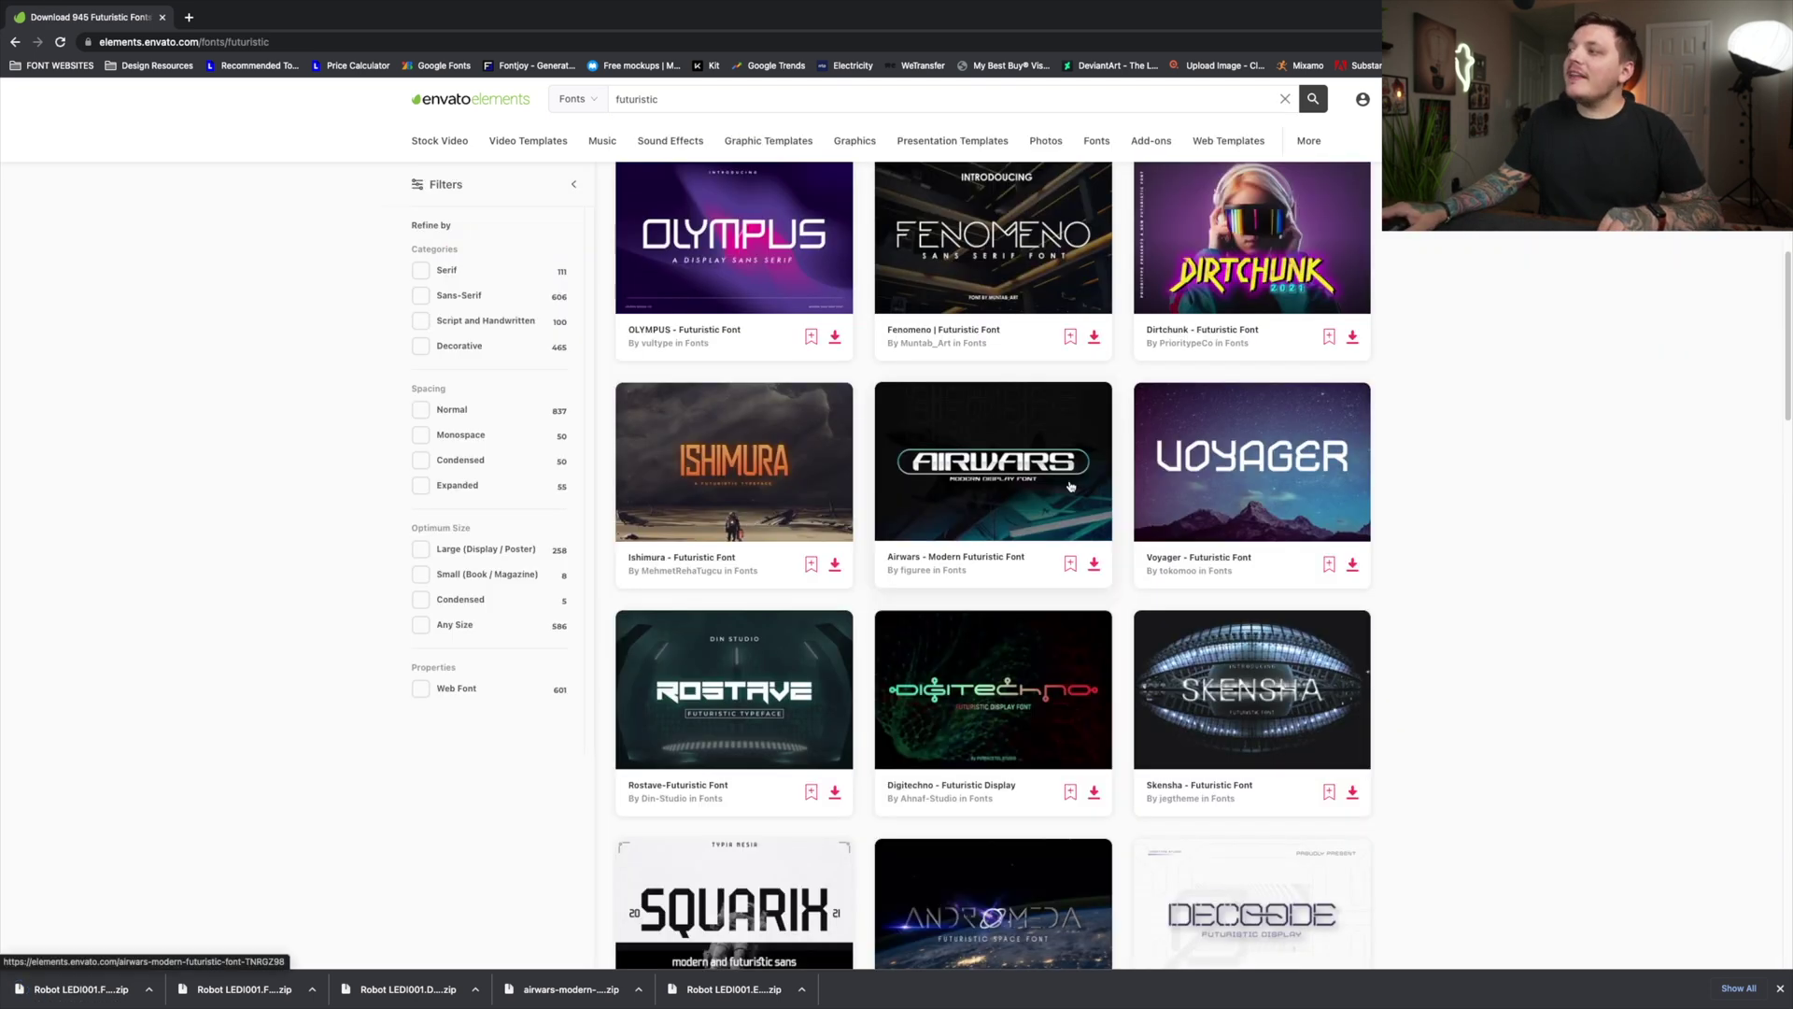
# Download the Airwars - Modern Futuristic Font, licensing it to the YouTube channel project
pyautogui.click(1093, 564)
pyautogui.click(868, 444)
pyautogui.click(883, 602)
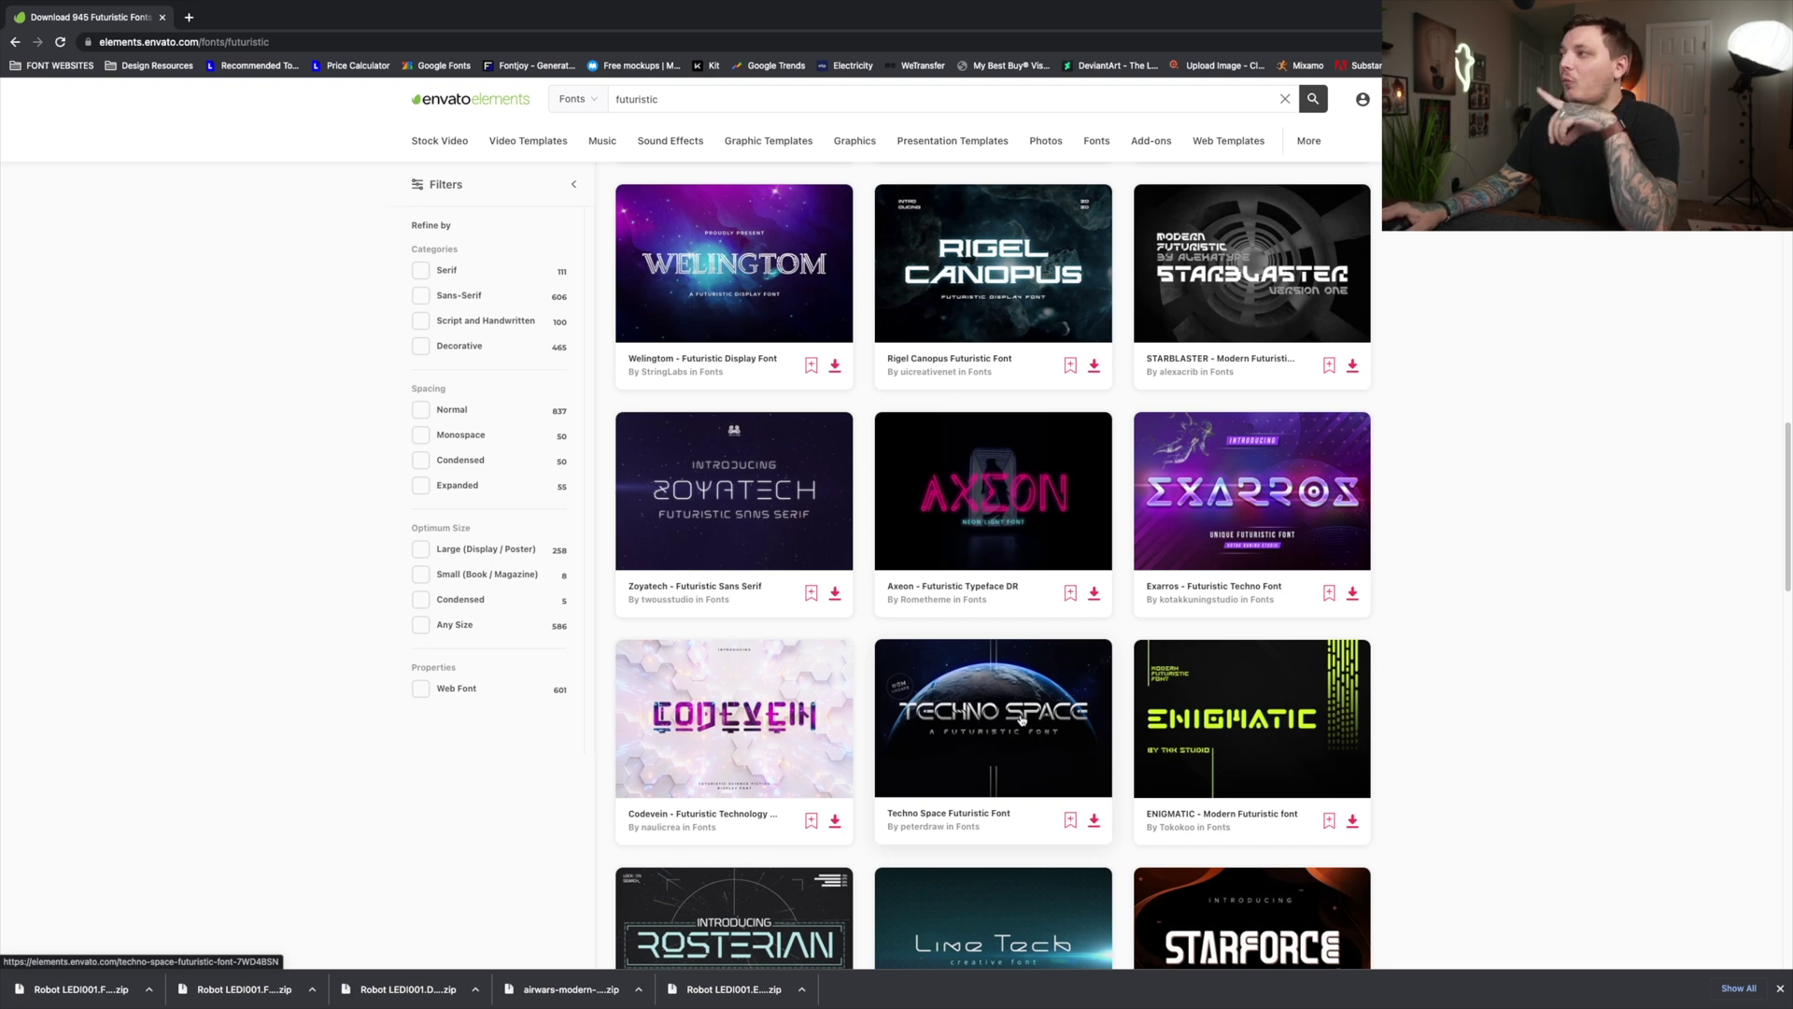
# Find the ENIGMATIC - Modern Futuristic font in the results and download it under the YouTube channel project
pyautogui.scroll(-2, 1161, 522)
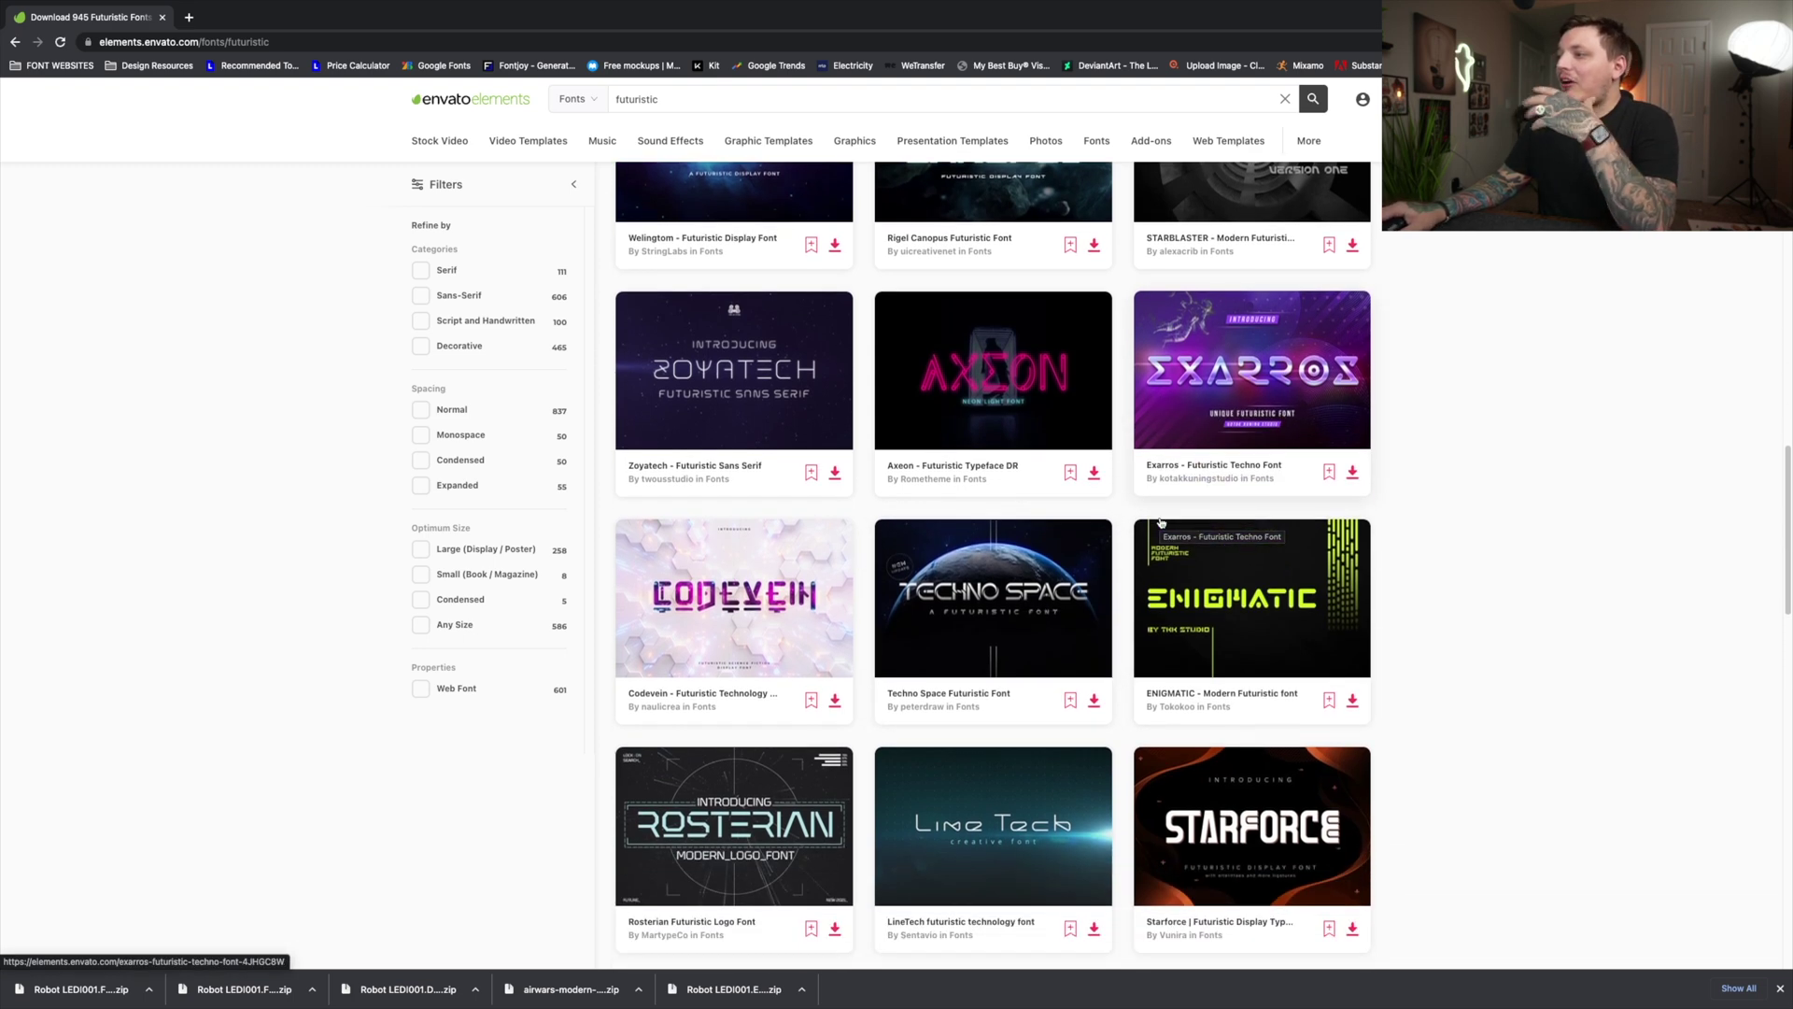
pyautogui.scroll(-2, 1215, 532)
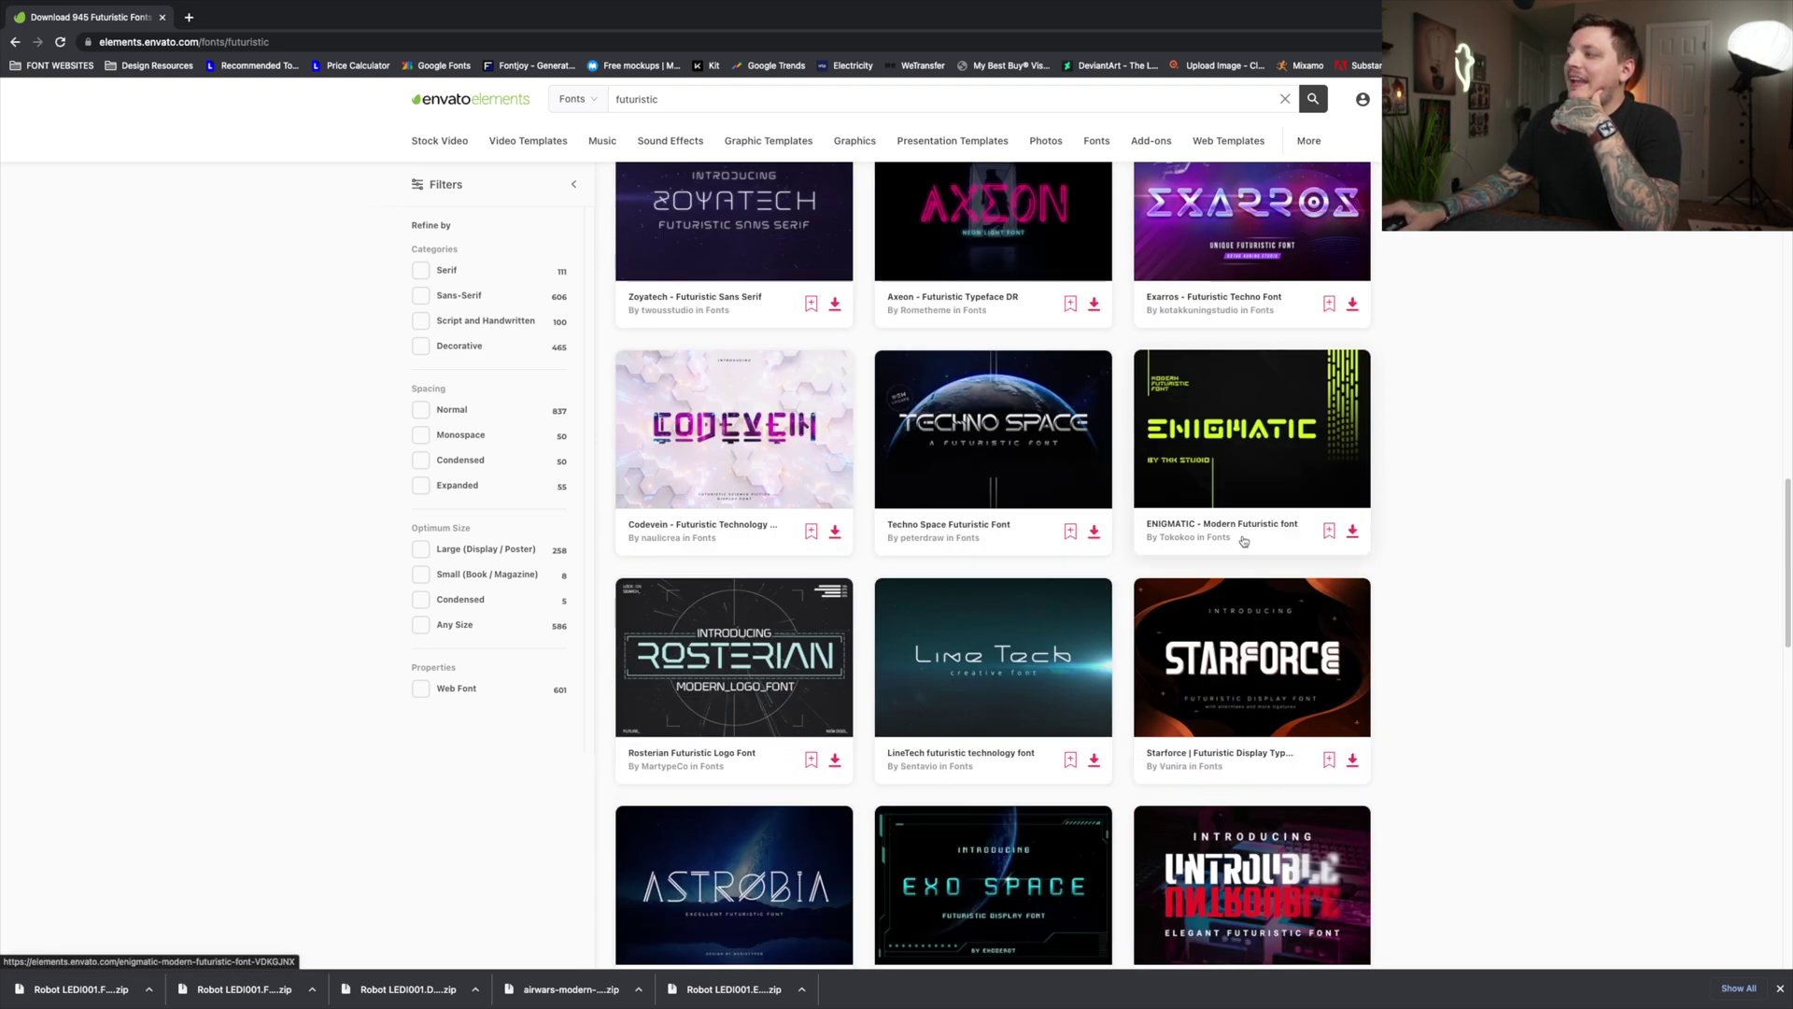
pyautogui.click(1352, 531)
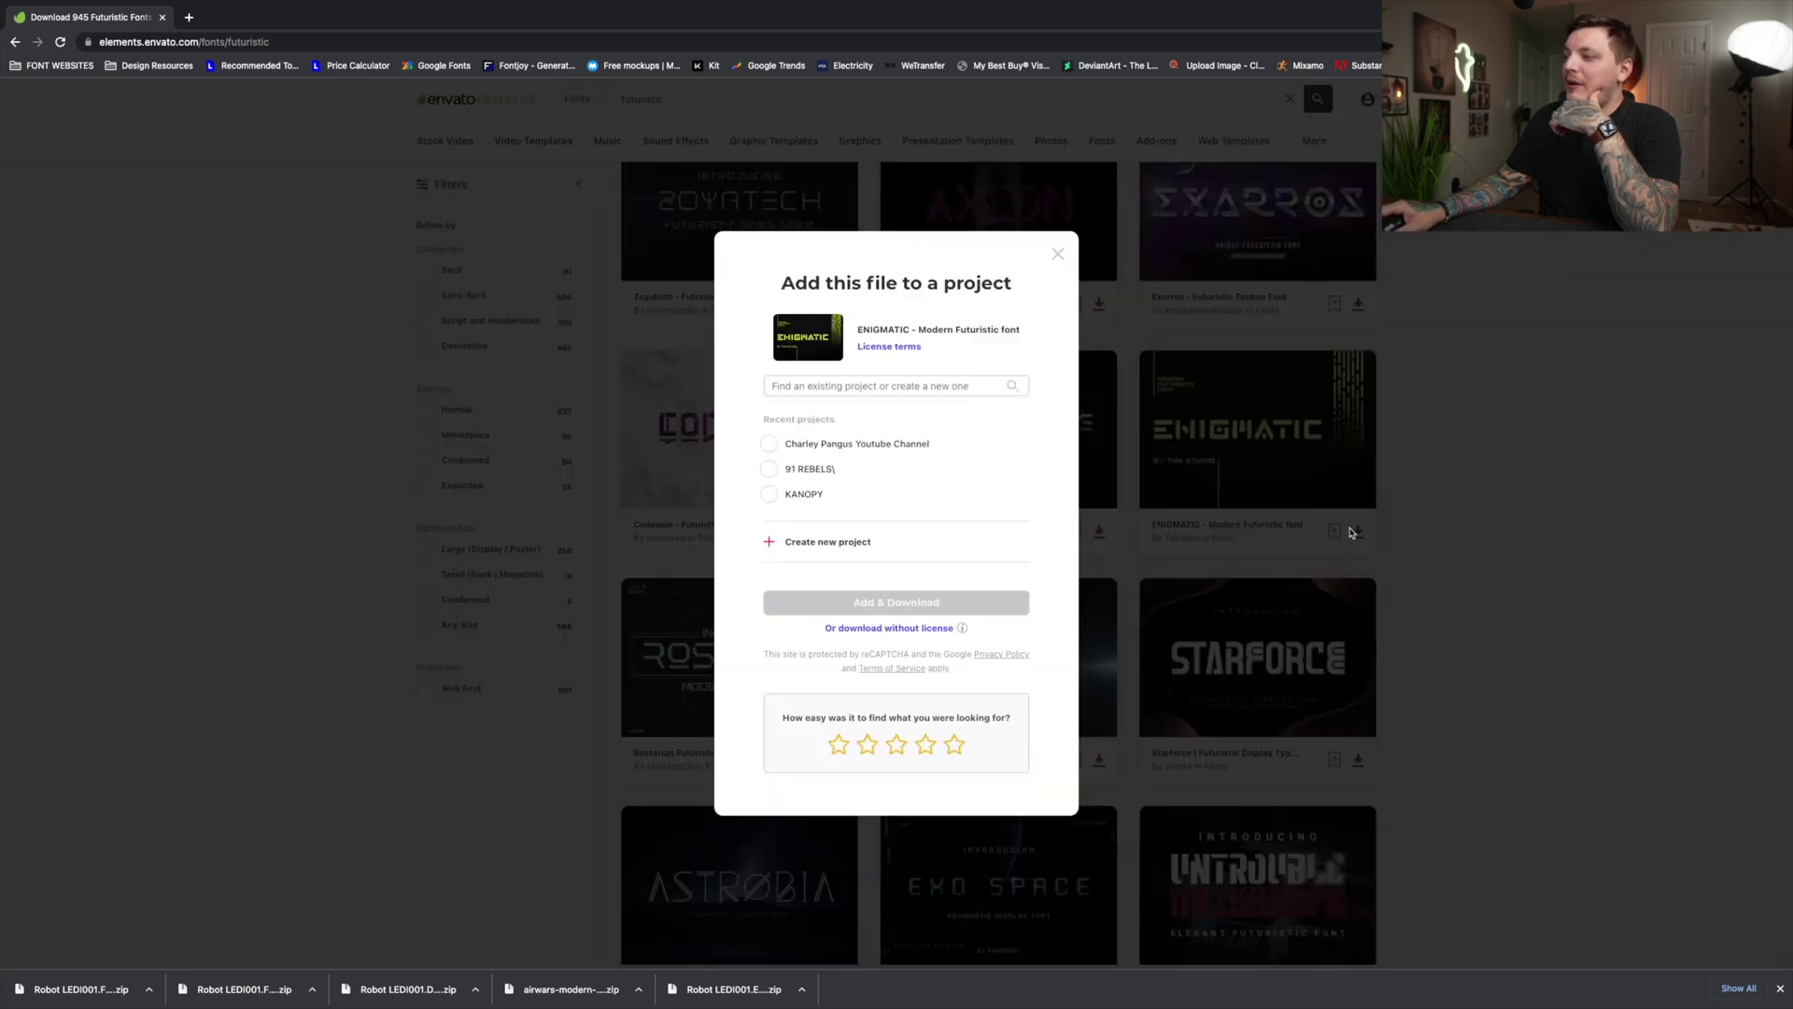
pyautogui.click(772, 444)
pyautogui.click(867, 602)
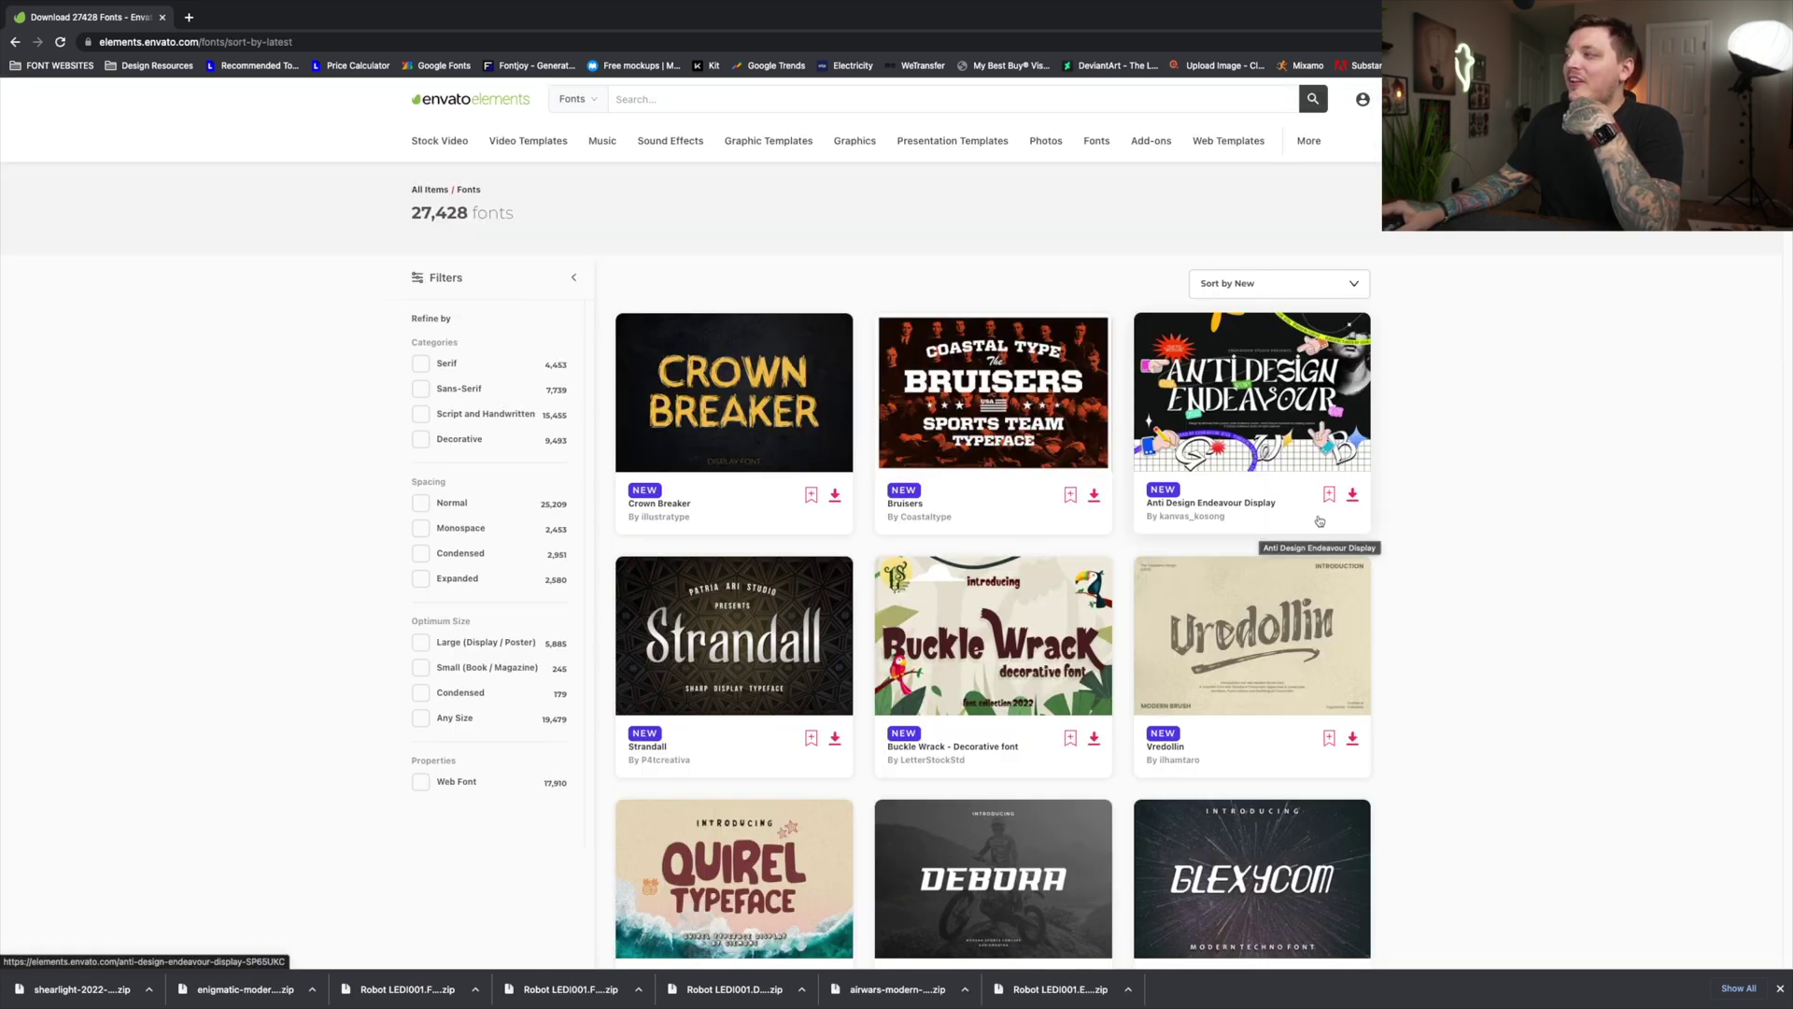
# Download the Anti Design Endeavour Display font and look through the other newest fonts
pyautogui.click(1353, 494)
pyautogui.click(863, 602)
pyautogui.scroll(-3, 858, 598)
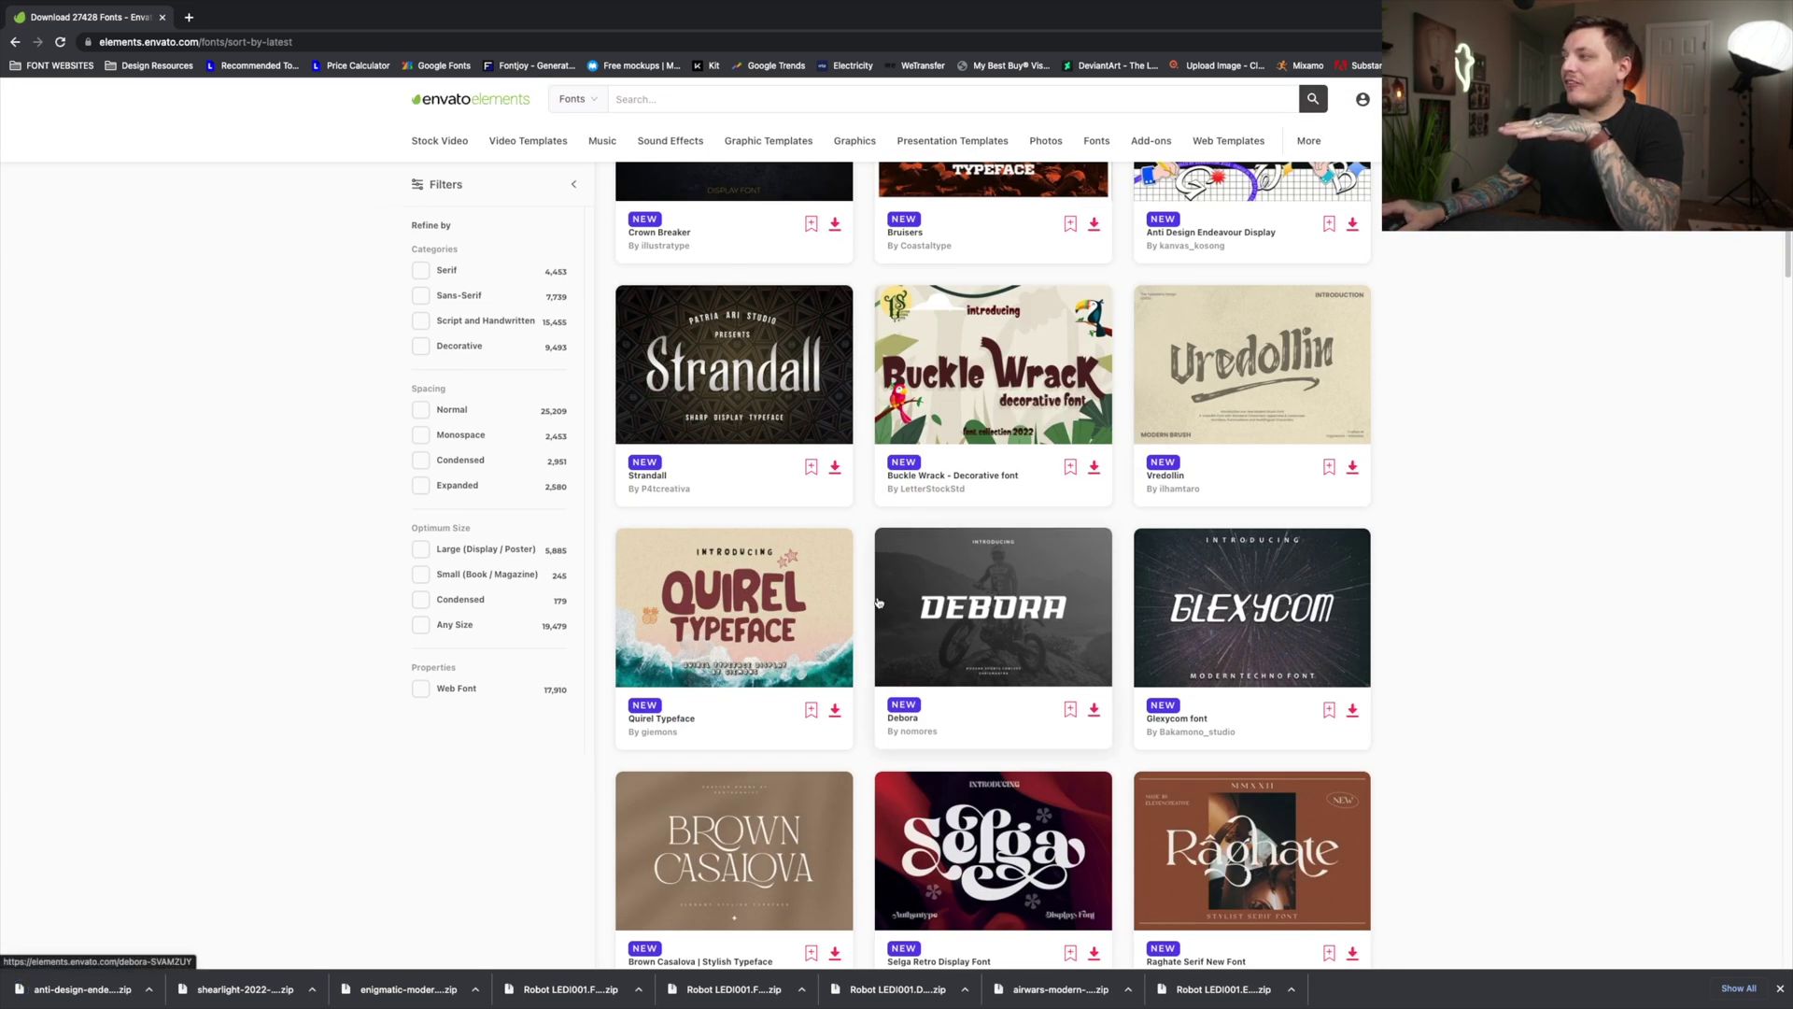
pyautogui.scroll(1, 878, 603)
pyautogui.scroll(3, 881, 603)
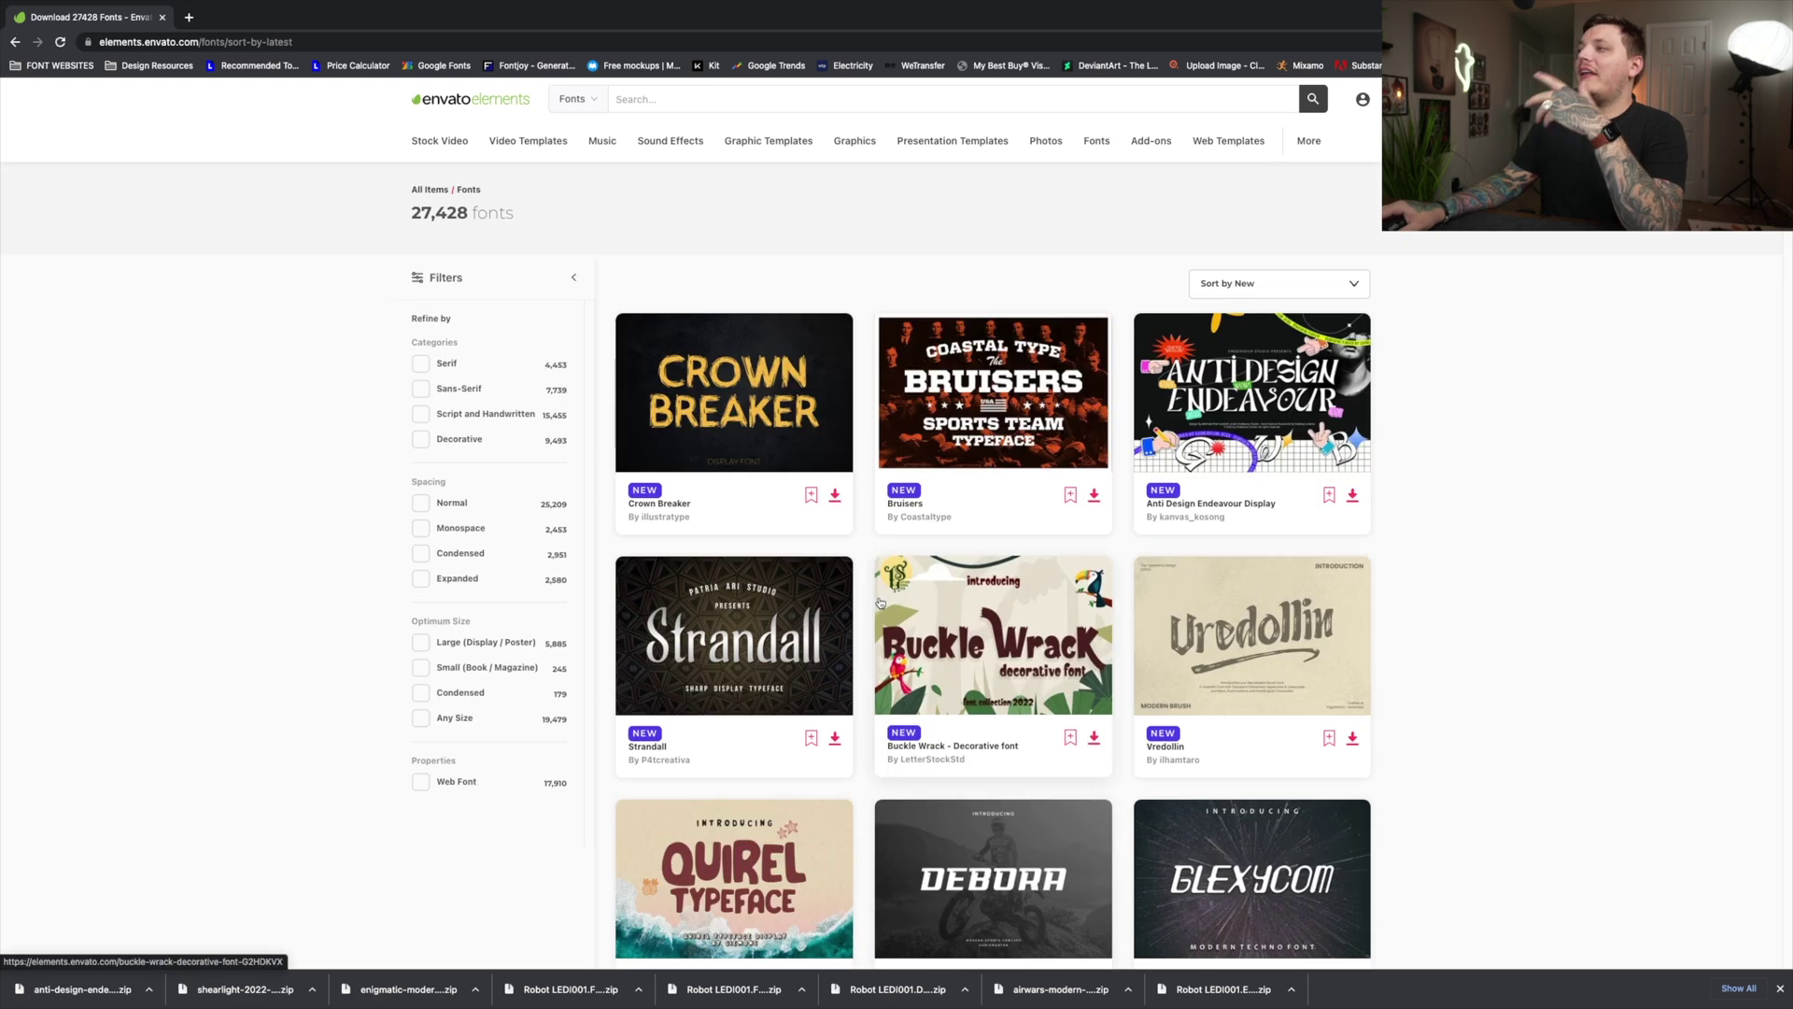
pyautogui.scroll(-3, 881, 606)
pyautogui.scroll(-3, 881, 605)
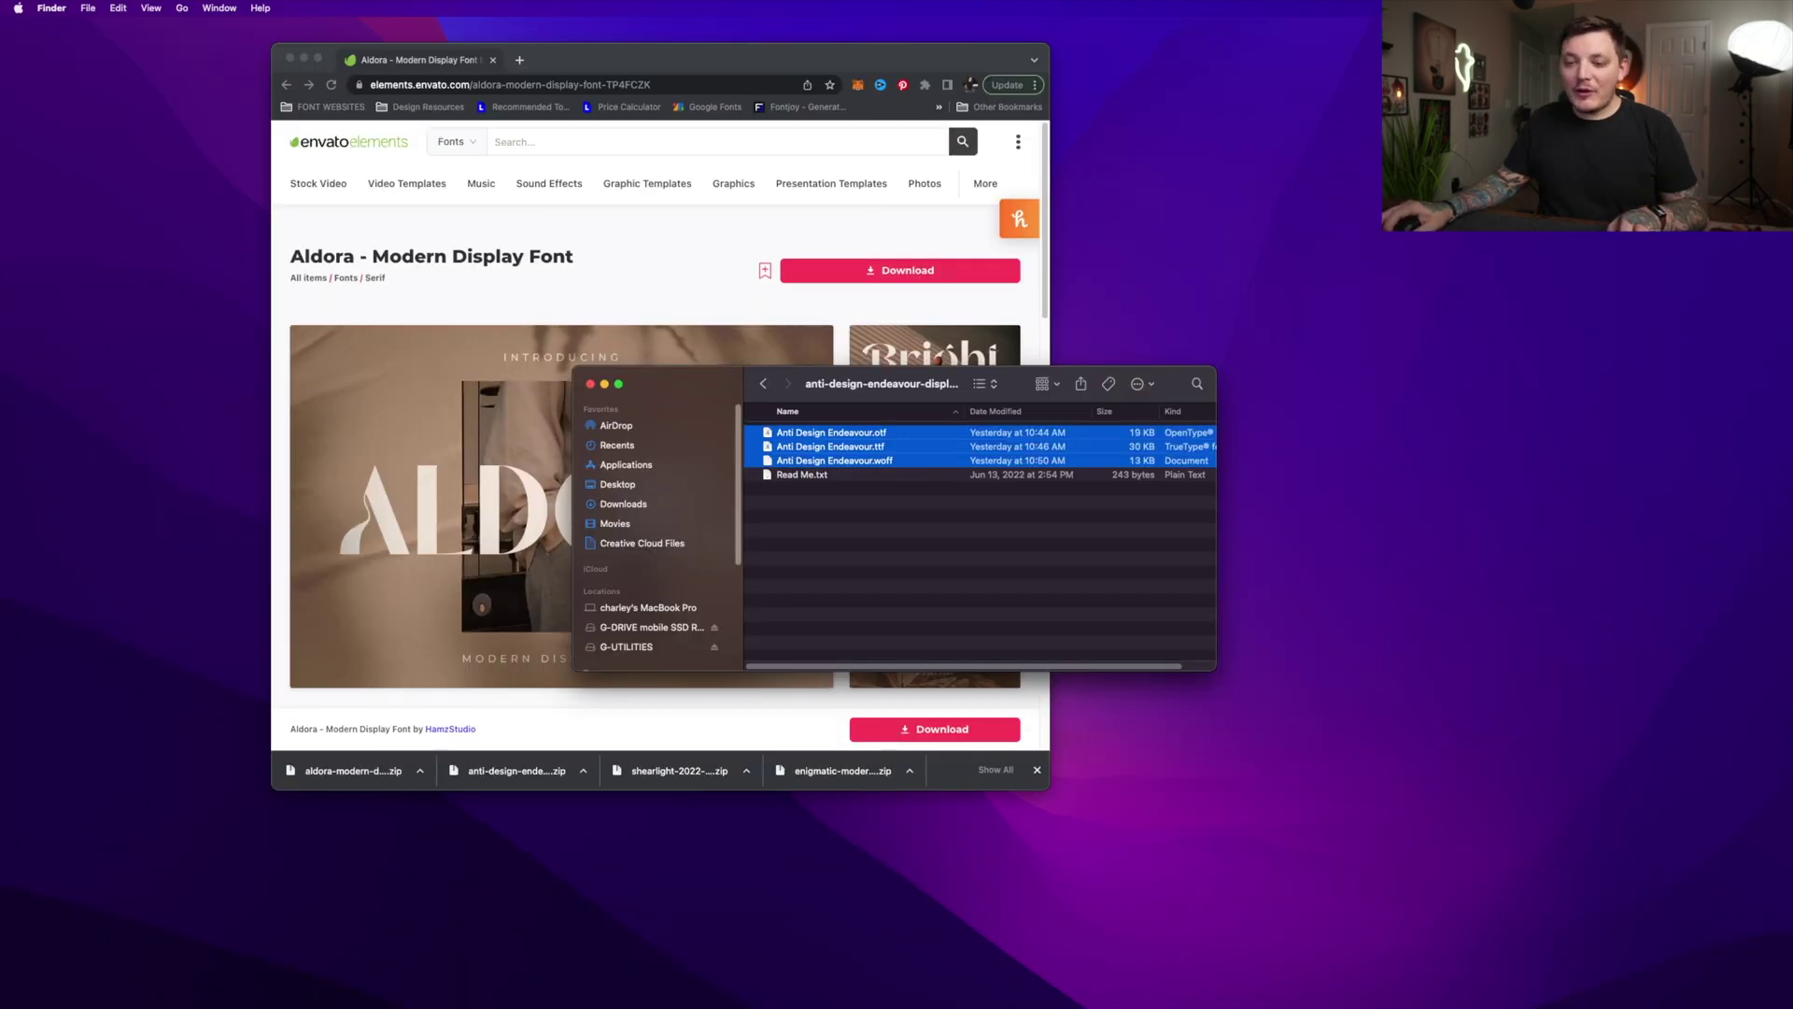
# Open Font Book and add Anti Design Endeavour.otf from the extracted font folder to the User fonts
pyautogui.press('super+o')
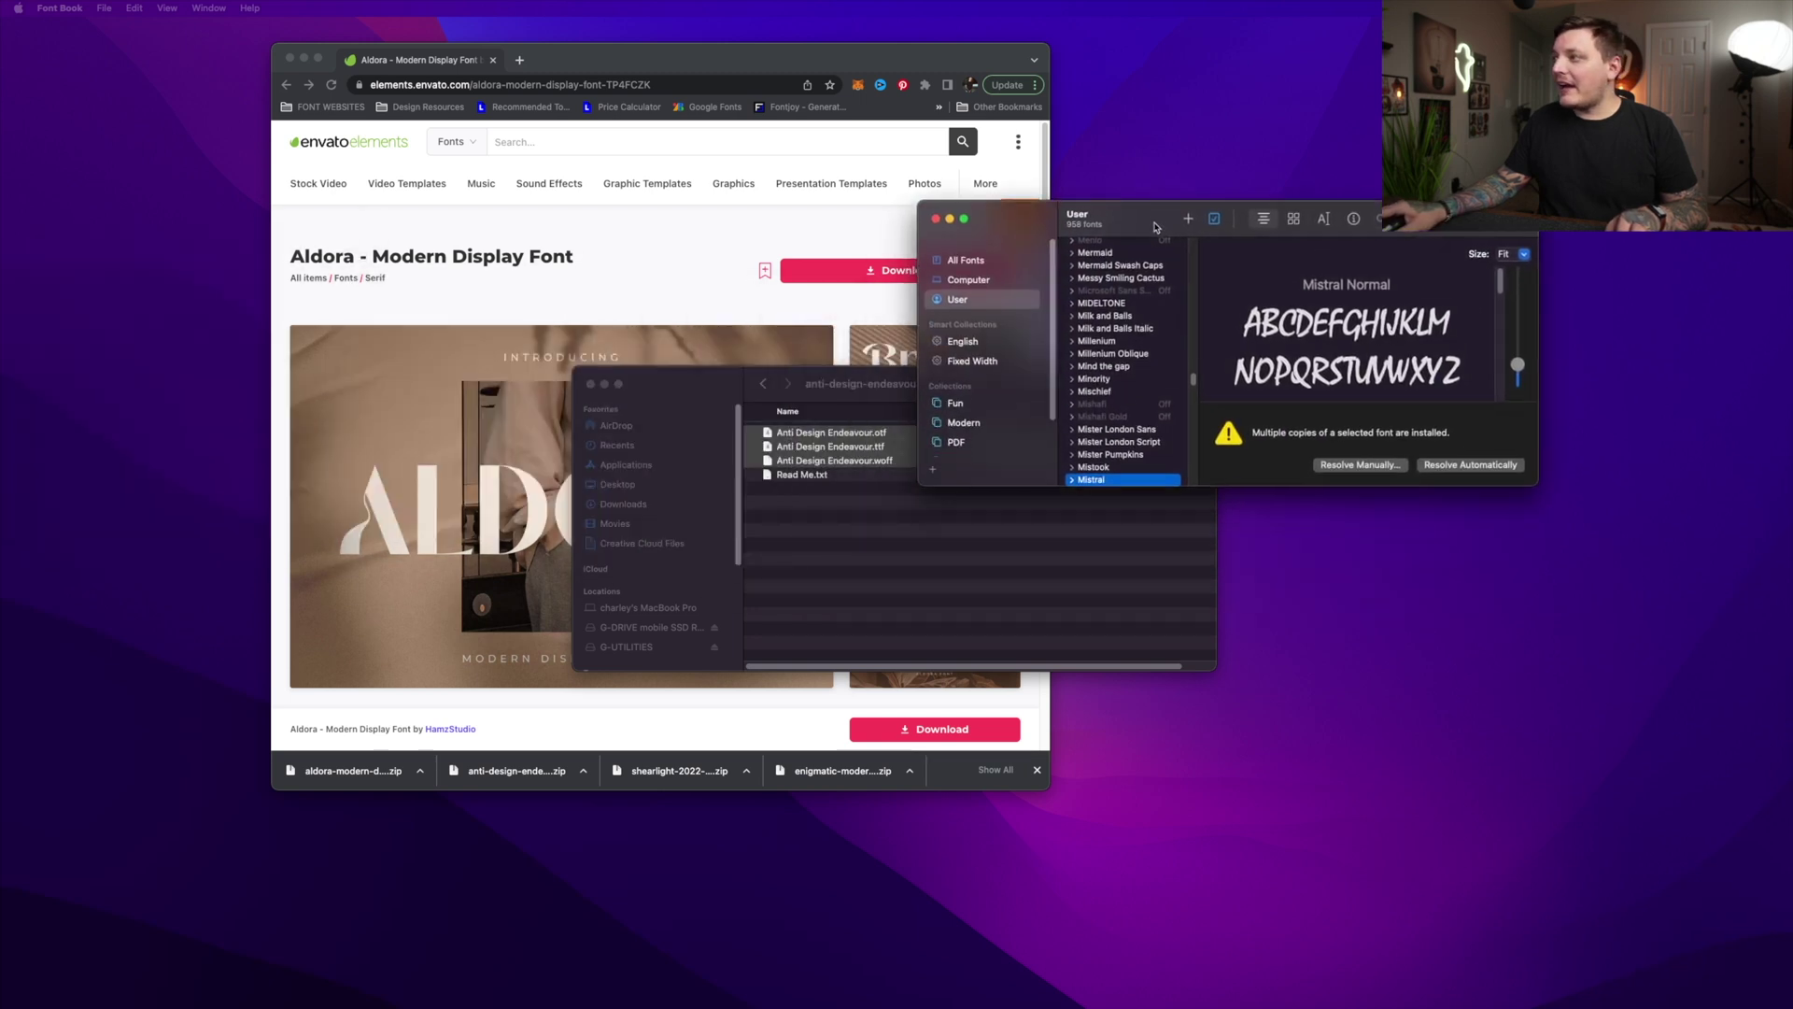
pyautogui.click(1531, 382)
pyautogui.click(865, 457)
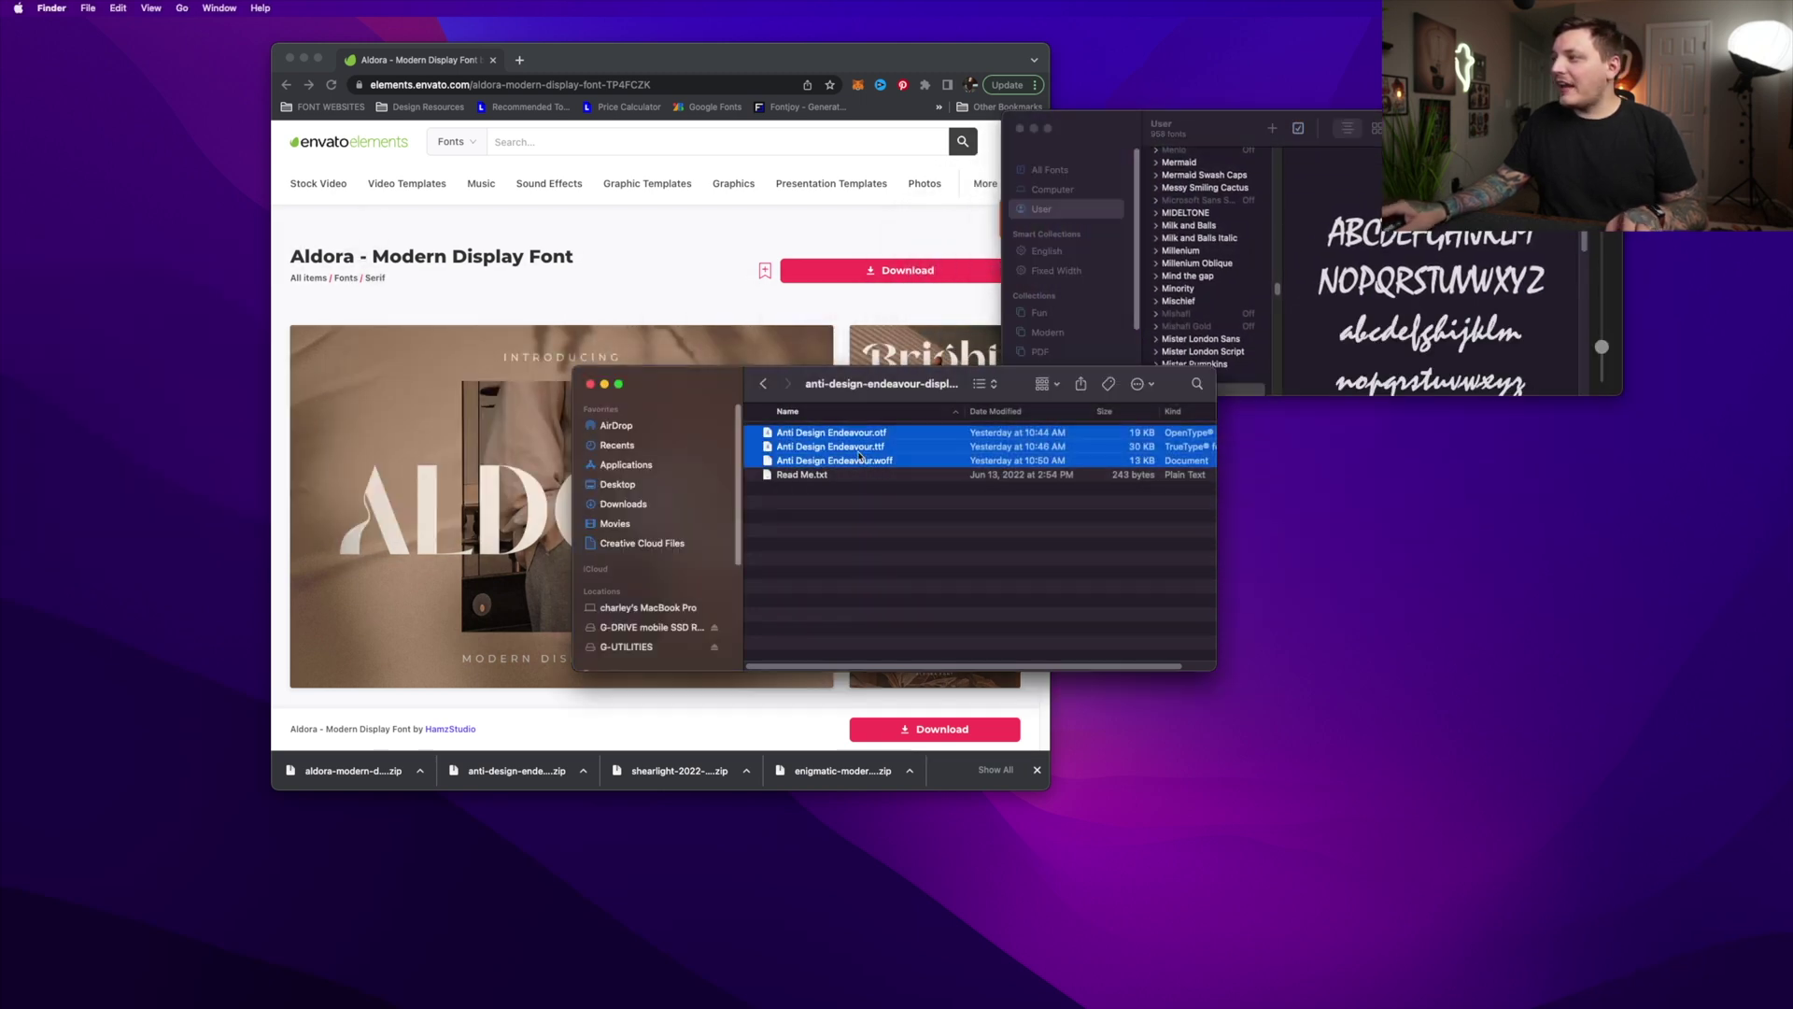
pyautogui.click(885, 474)
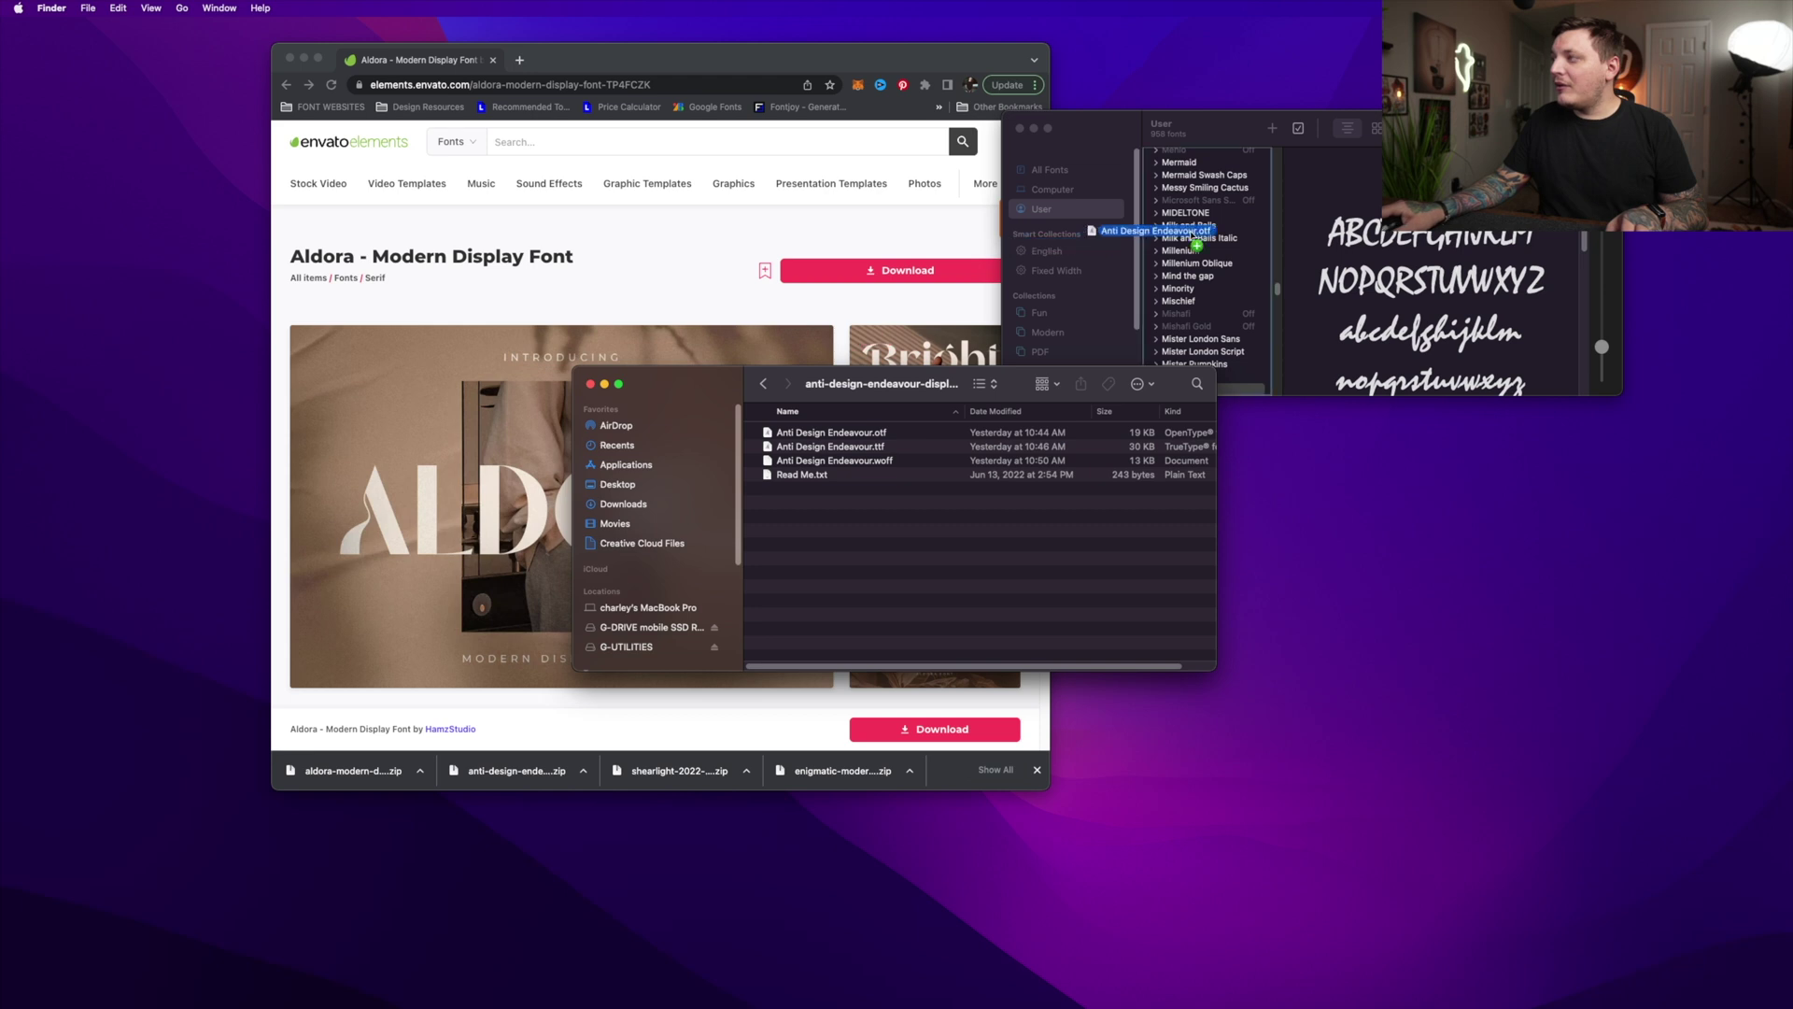
# Switch to Finder and extract the Enigmatic font archive and the Robot LEDI001 PSD archives in the Downloads folder
pyautogui.click(623, 503)
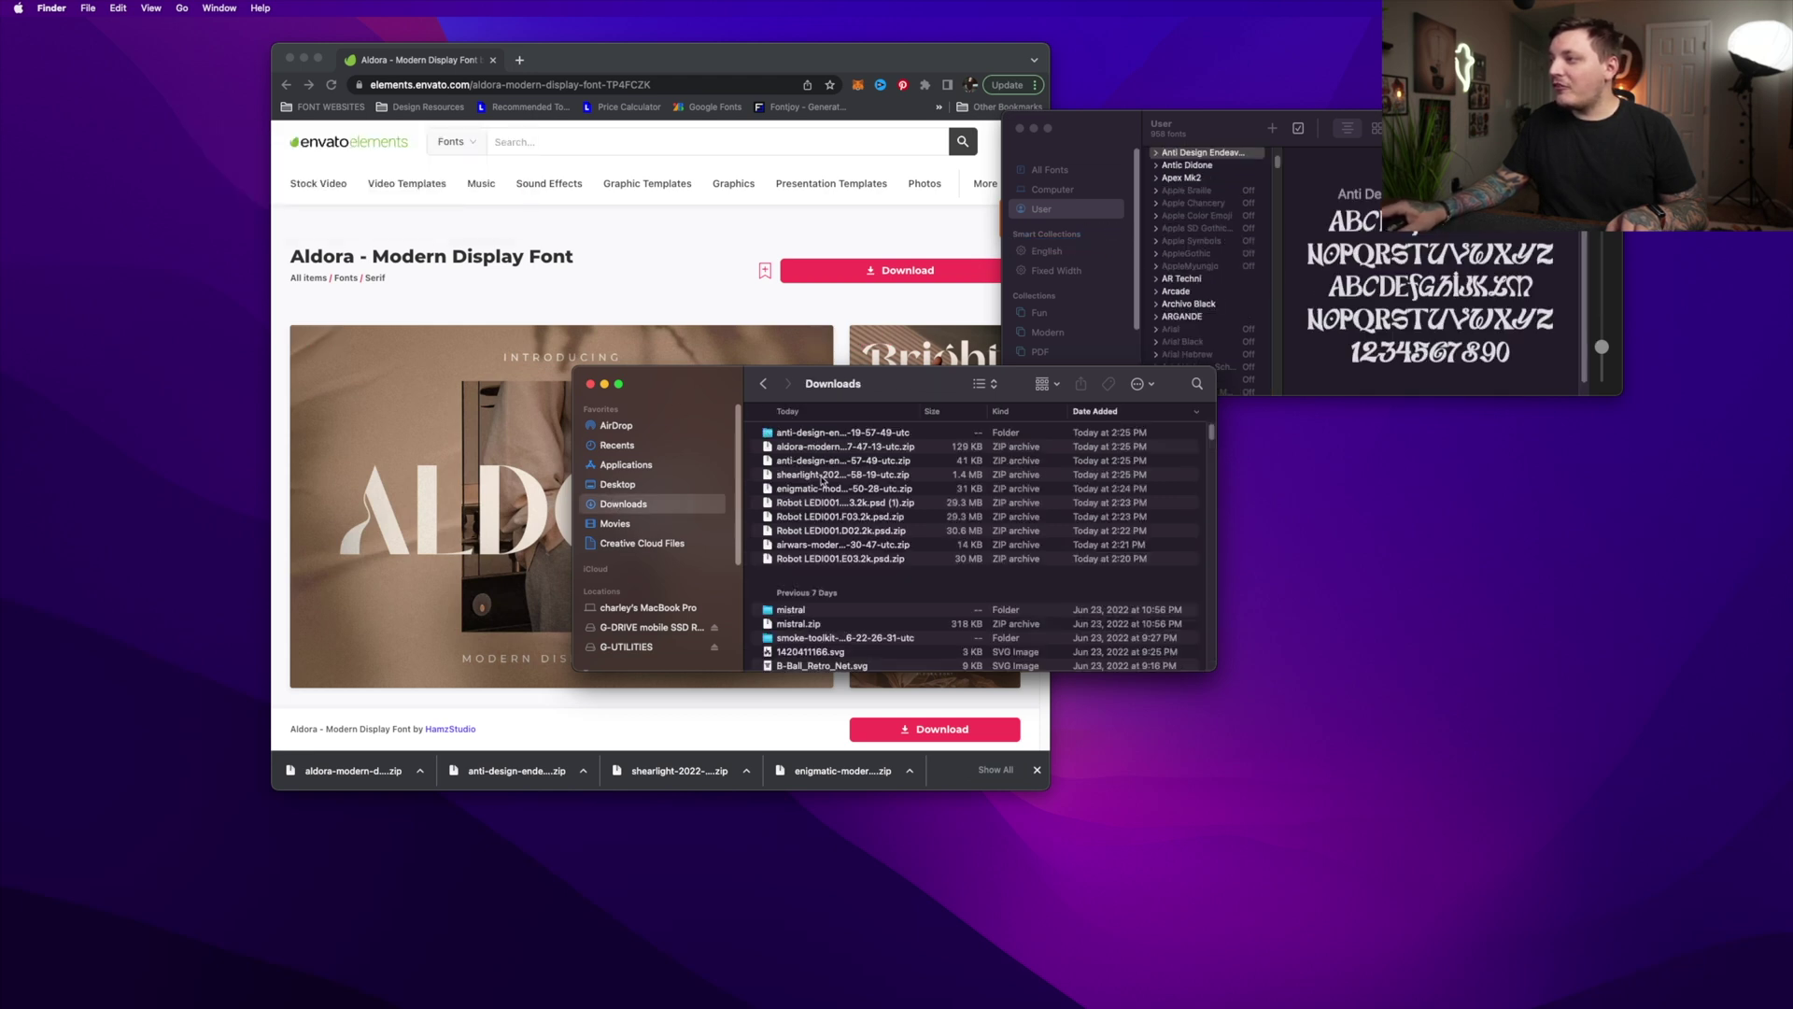
pyautogui.doubleClick(818, 489)
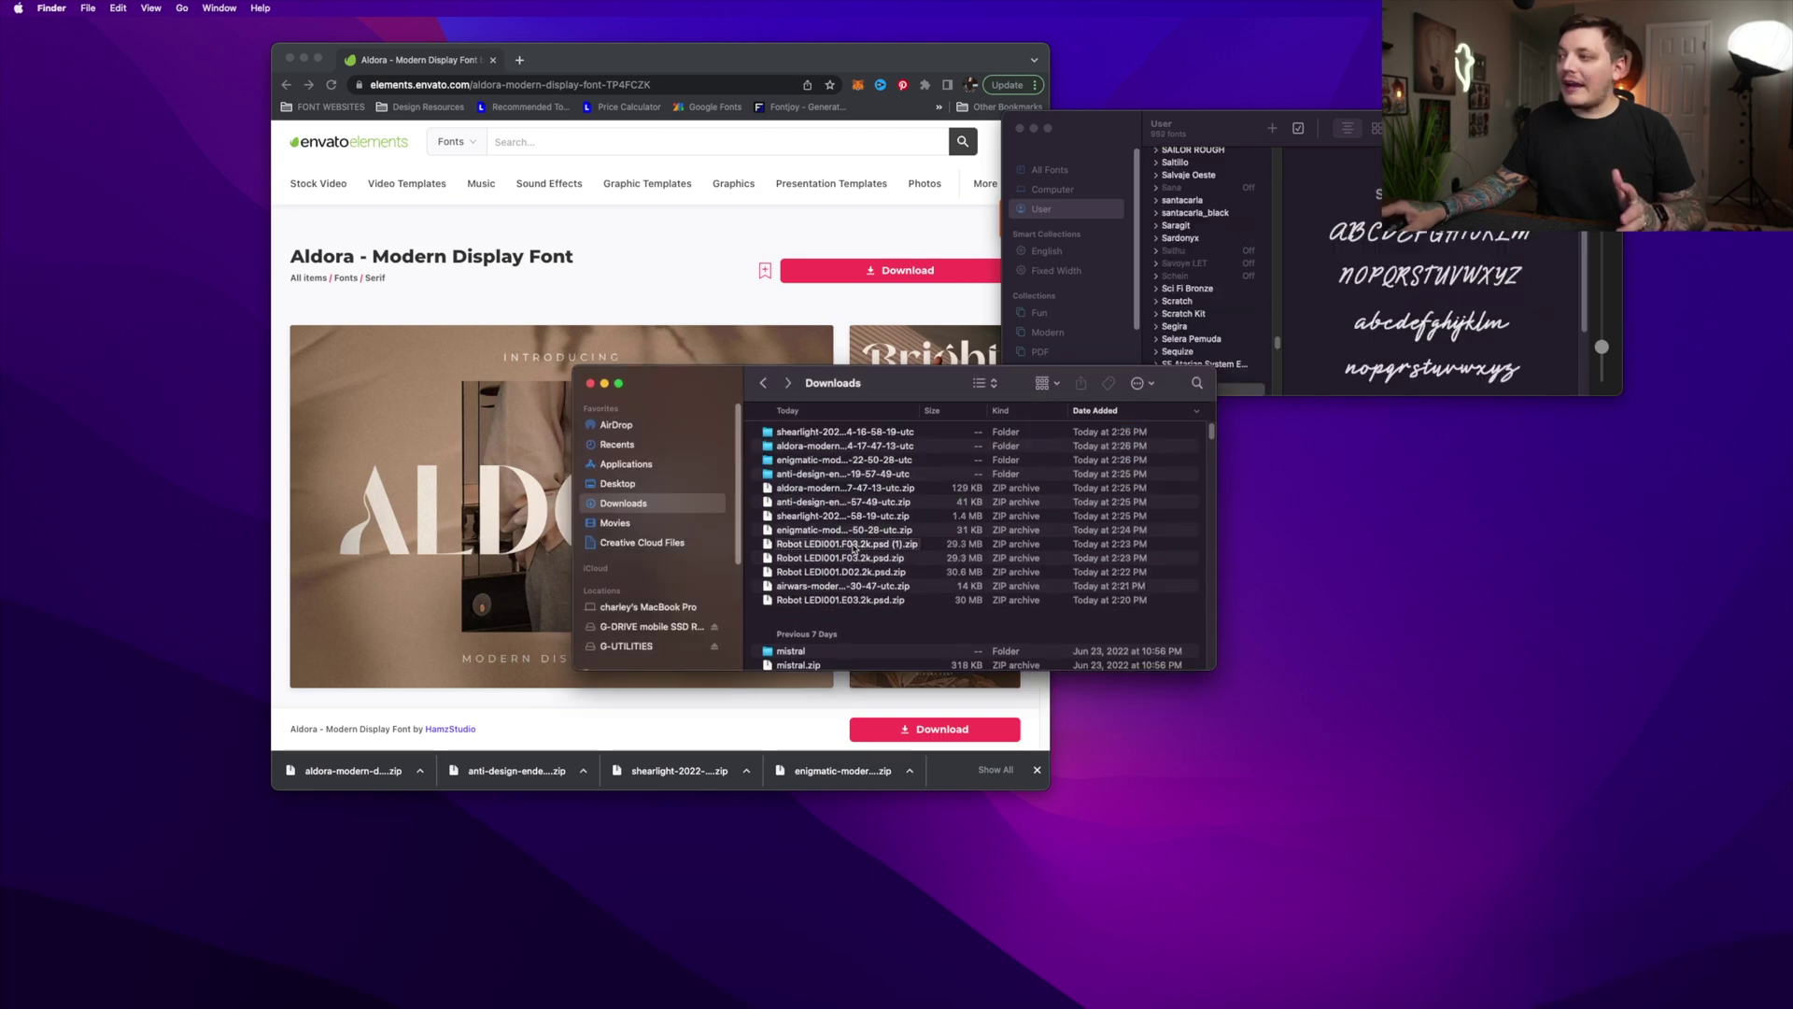
pyautogui.doubleClick(853, 547)
pyautogui.doubleClick(845, 573)
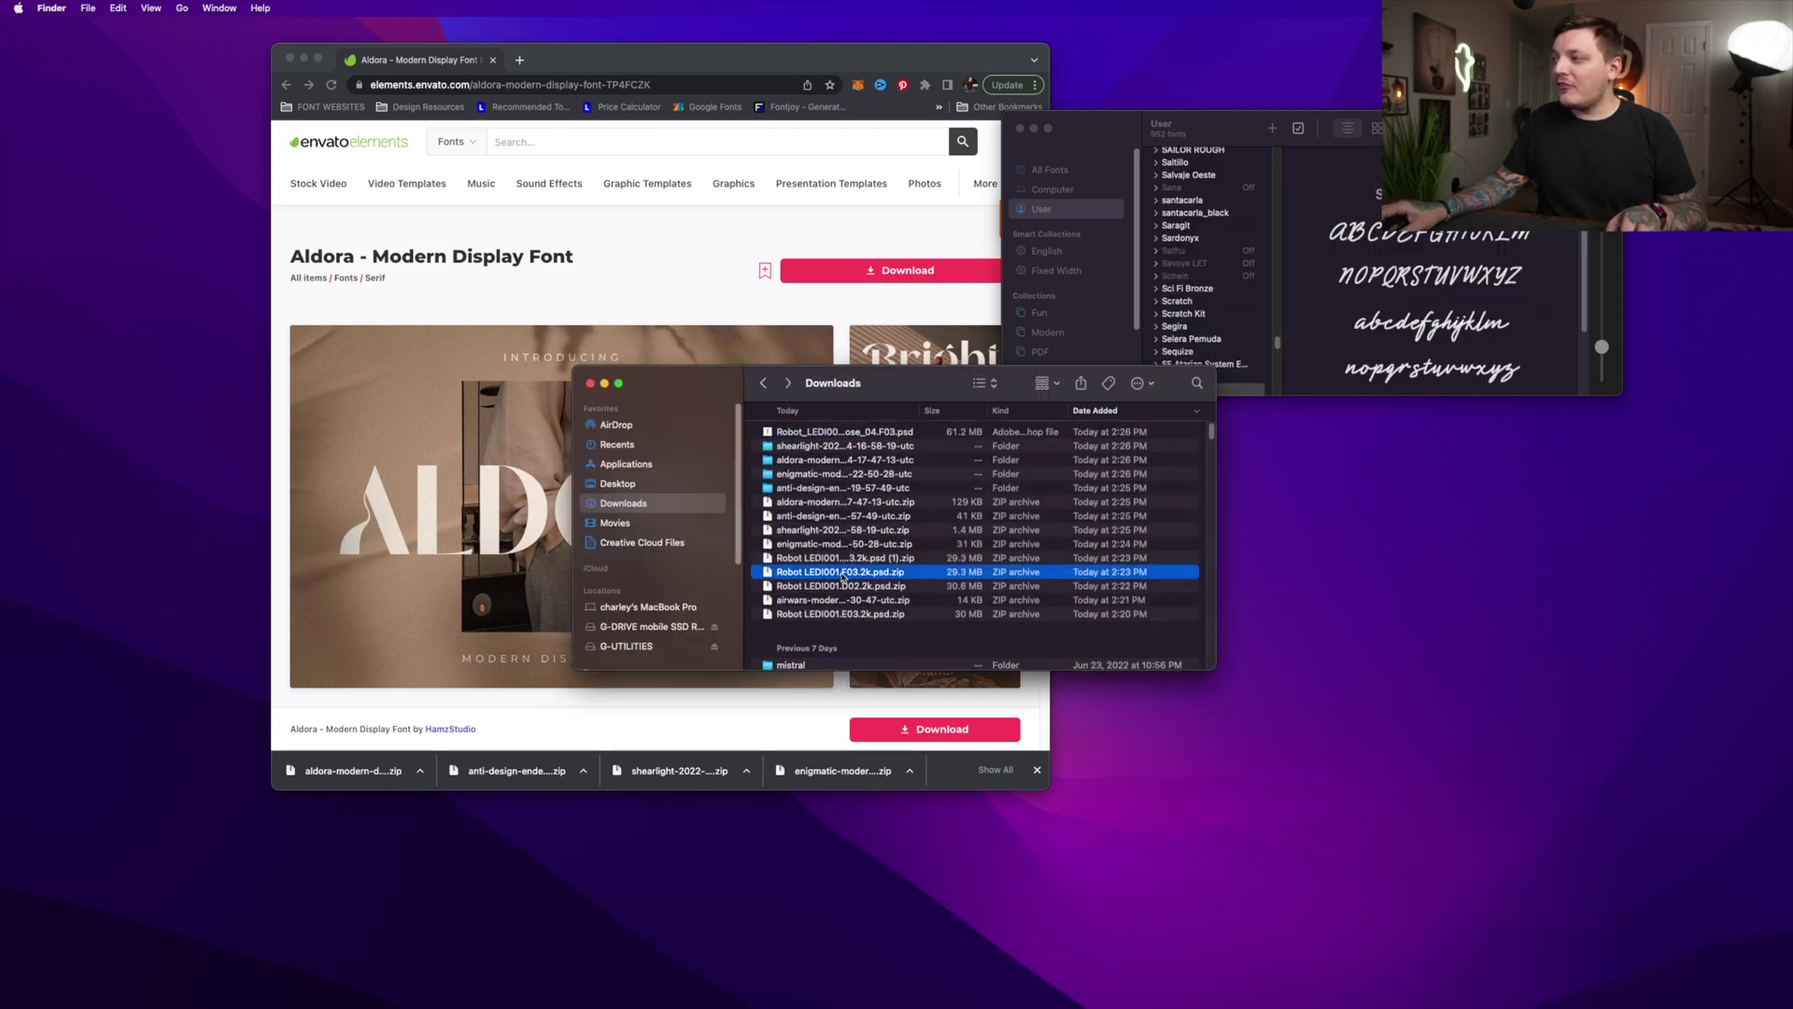
pyautogui.doubleClick(827, 445)
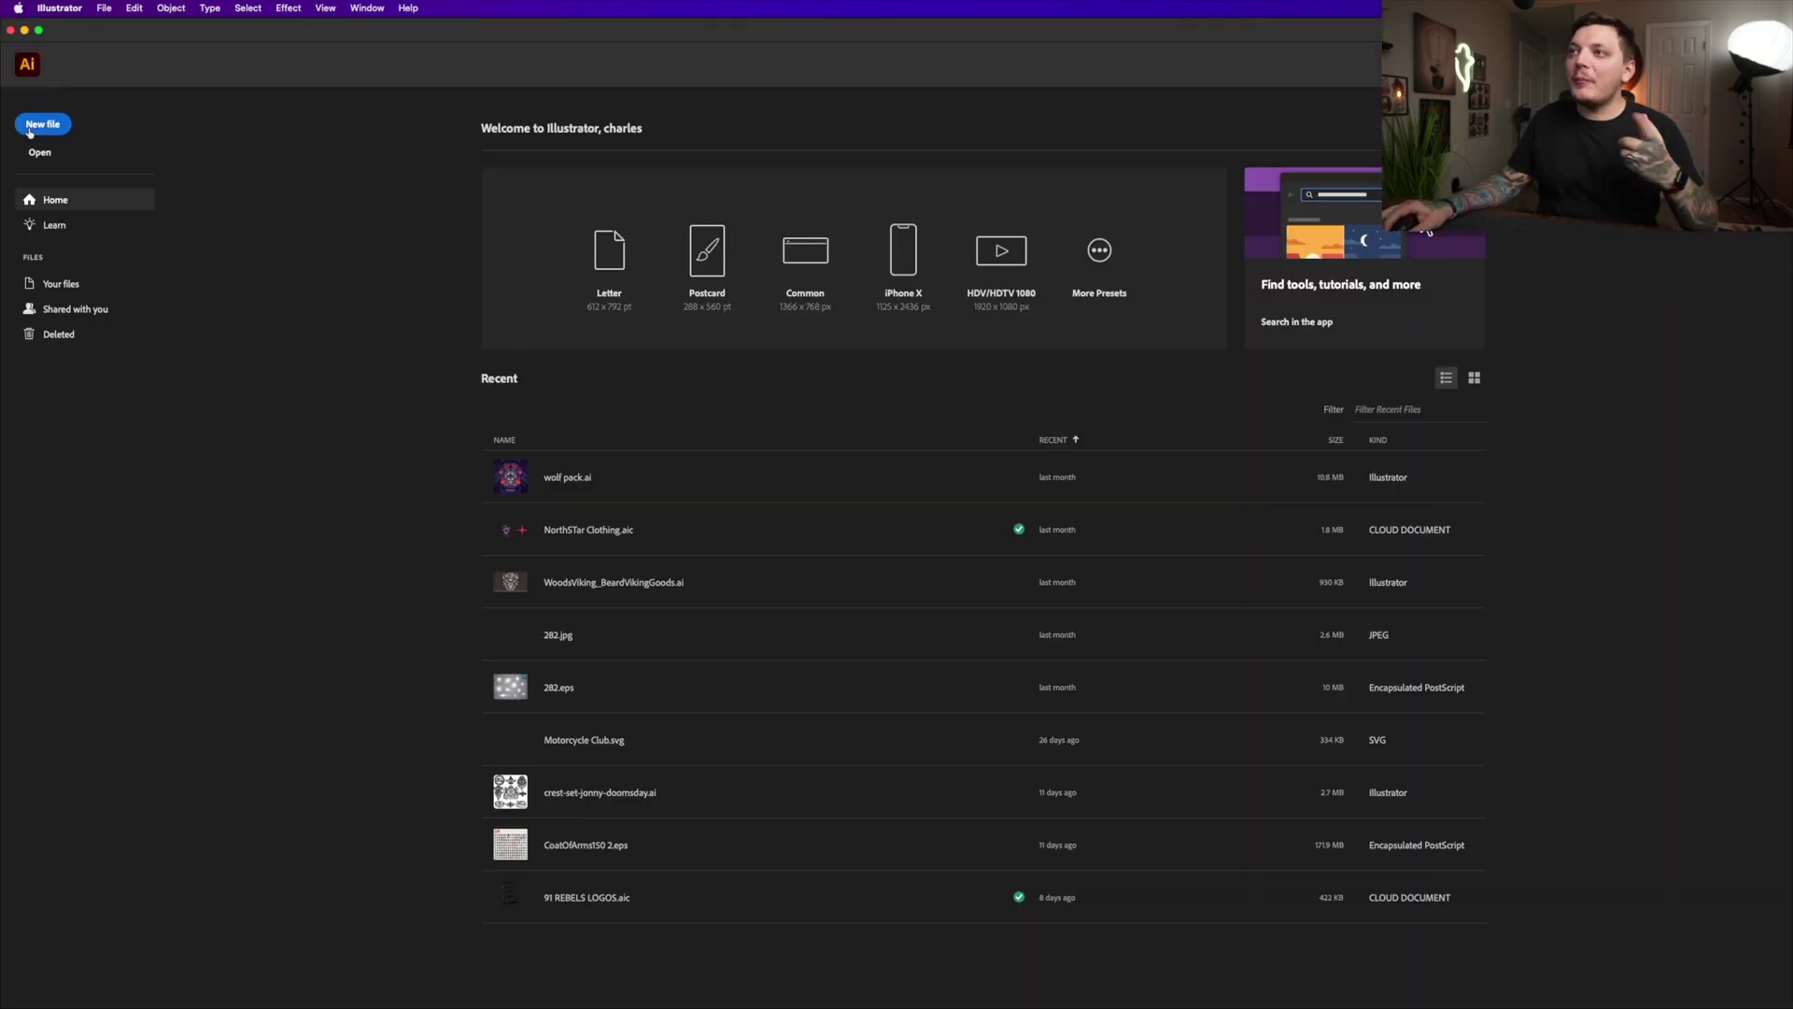
# Switch to Adobe Illustrator and create a new 8.5 x 11 in Letter document in RGB color
pyautogui.click(31, 128)
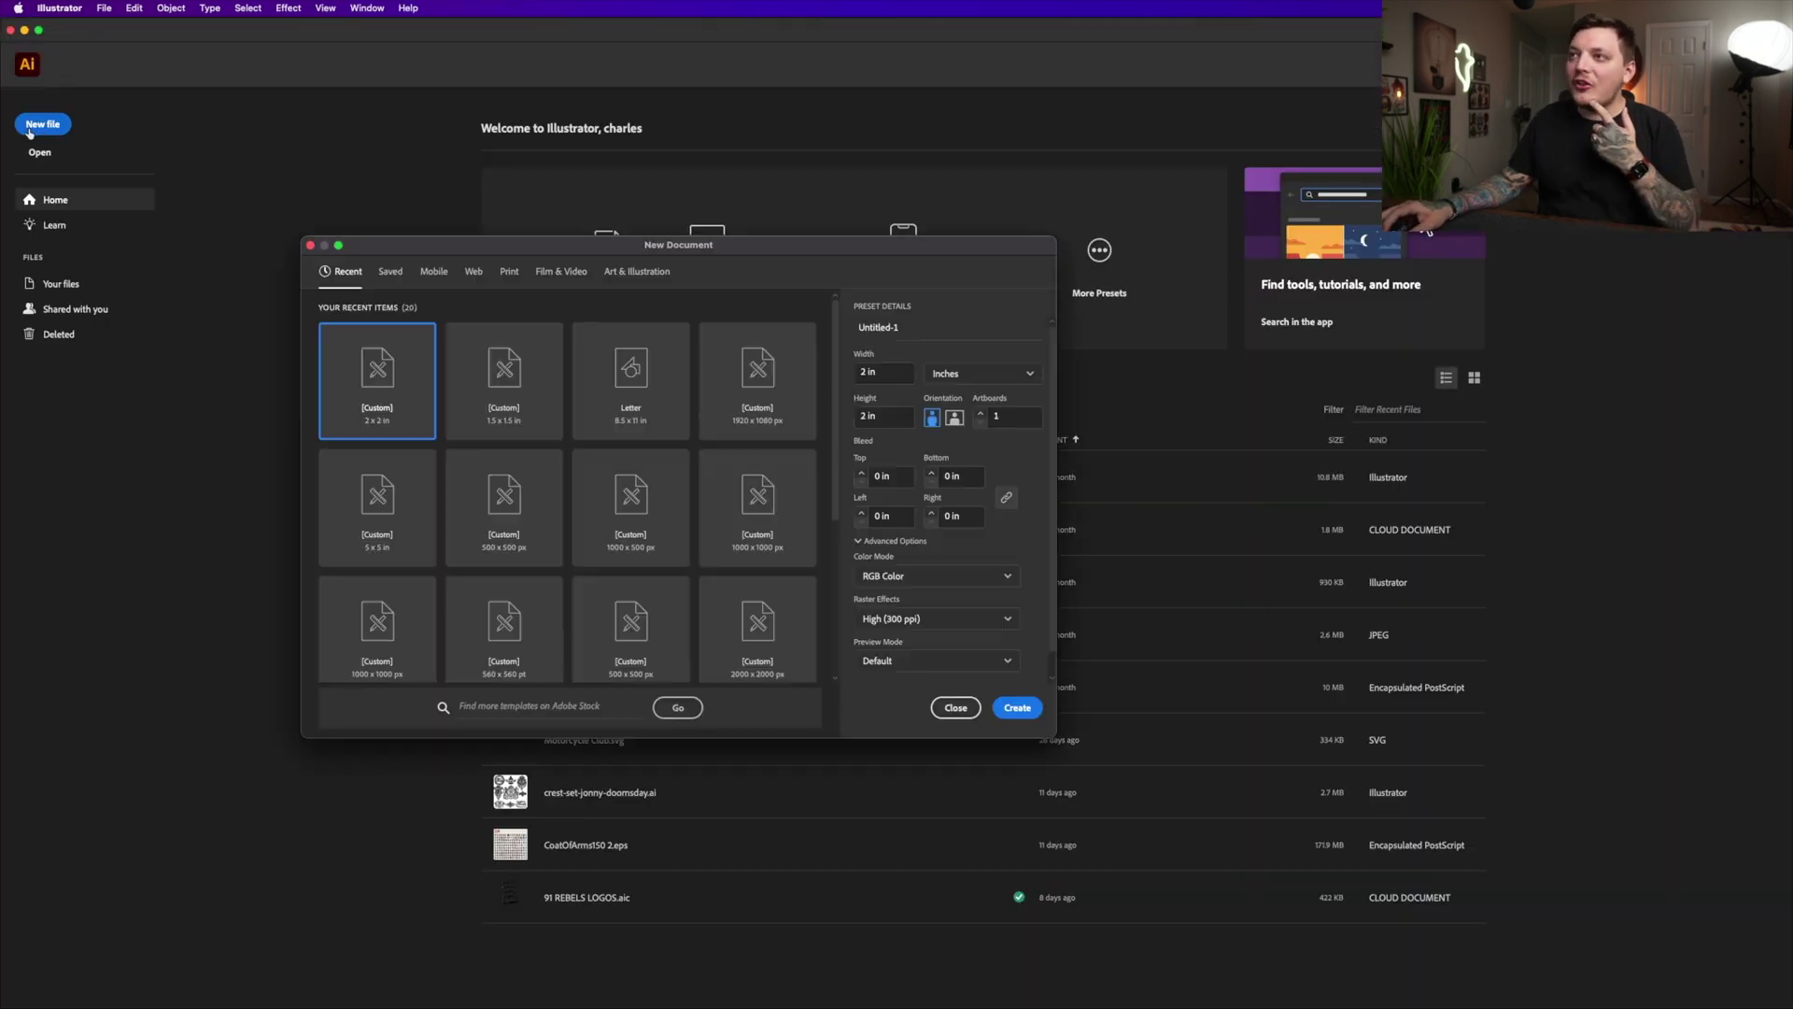
pyautogui.click(505, 402)
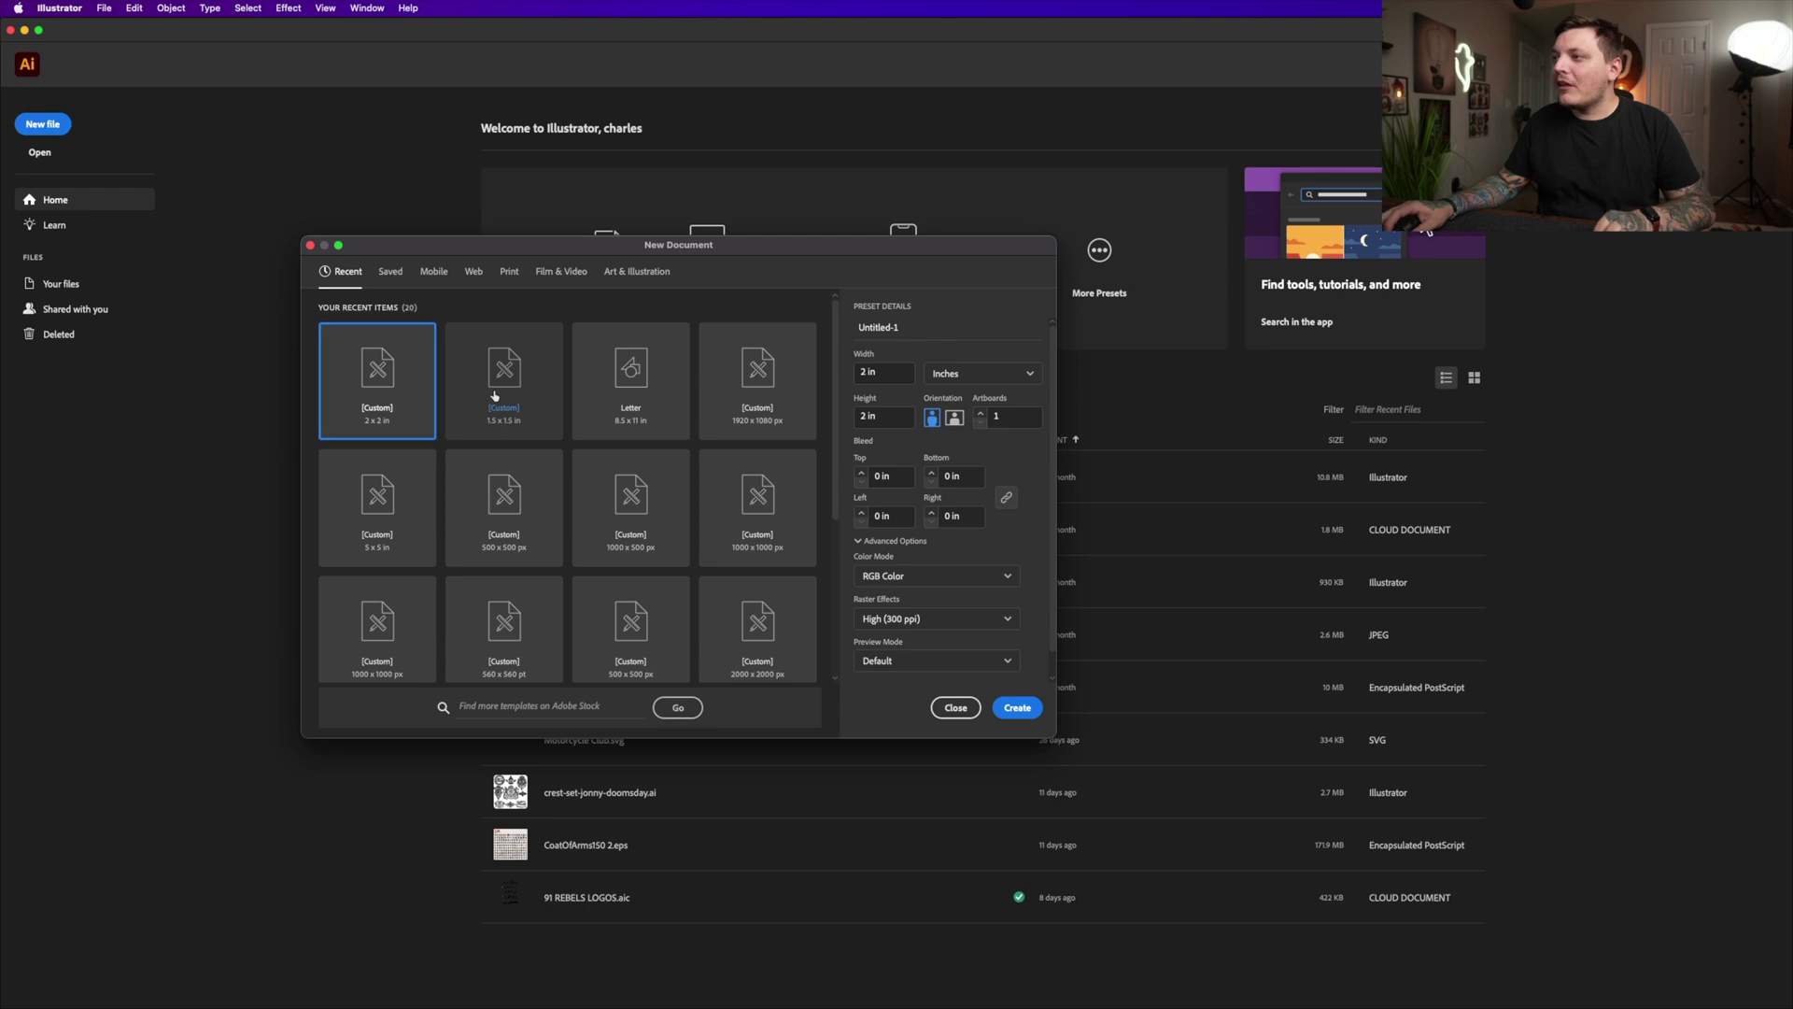
pyautogui.click(653, 406)
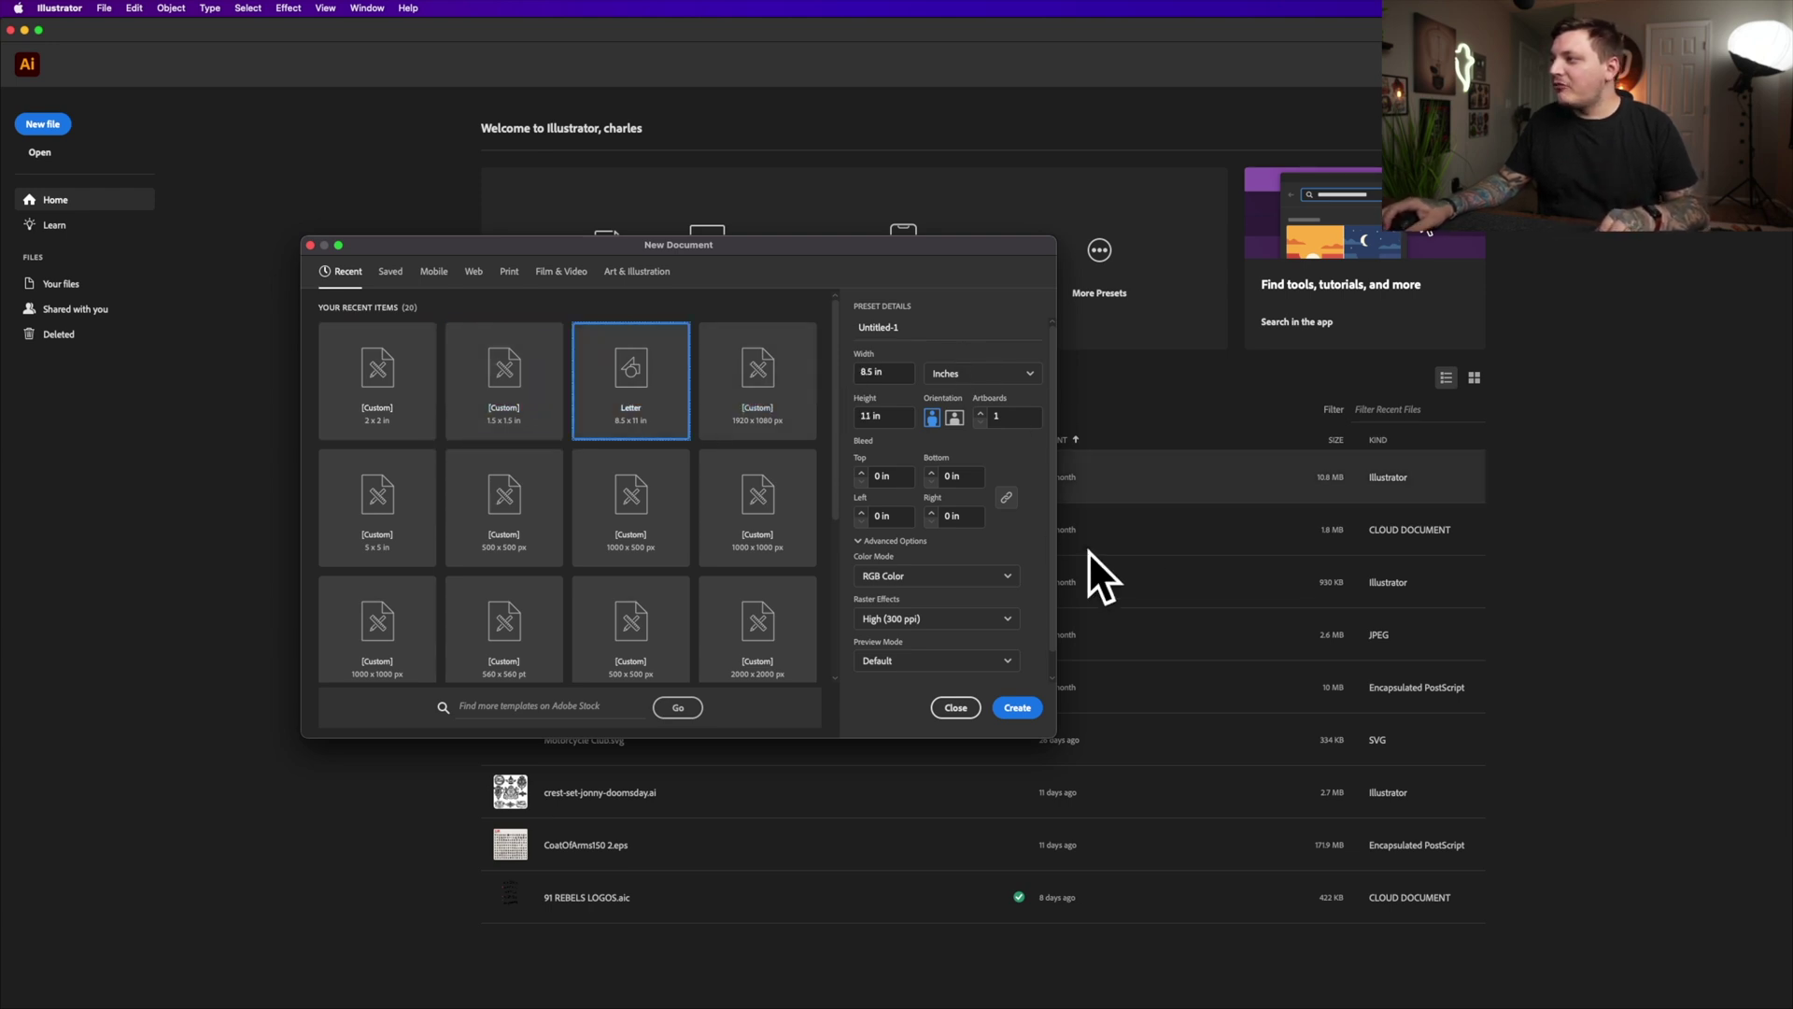
pyautogui.click(1017, 707)
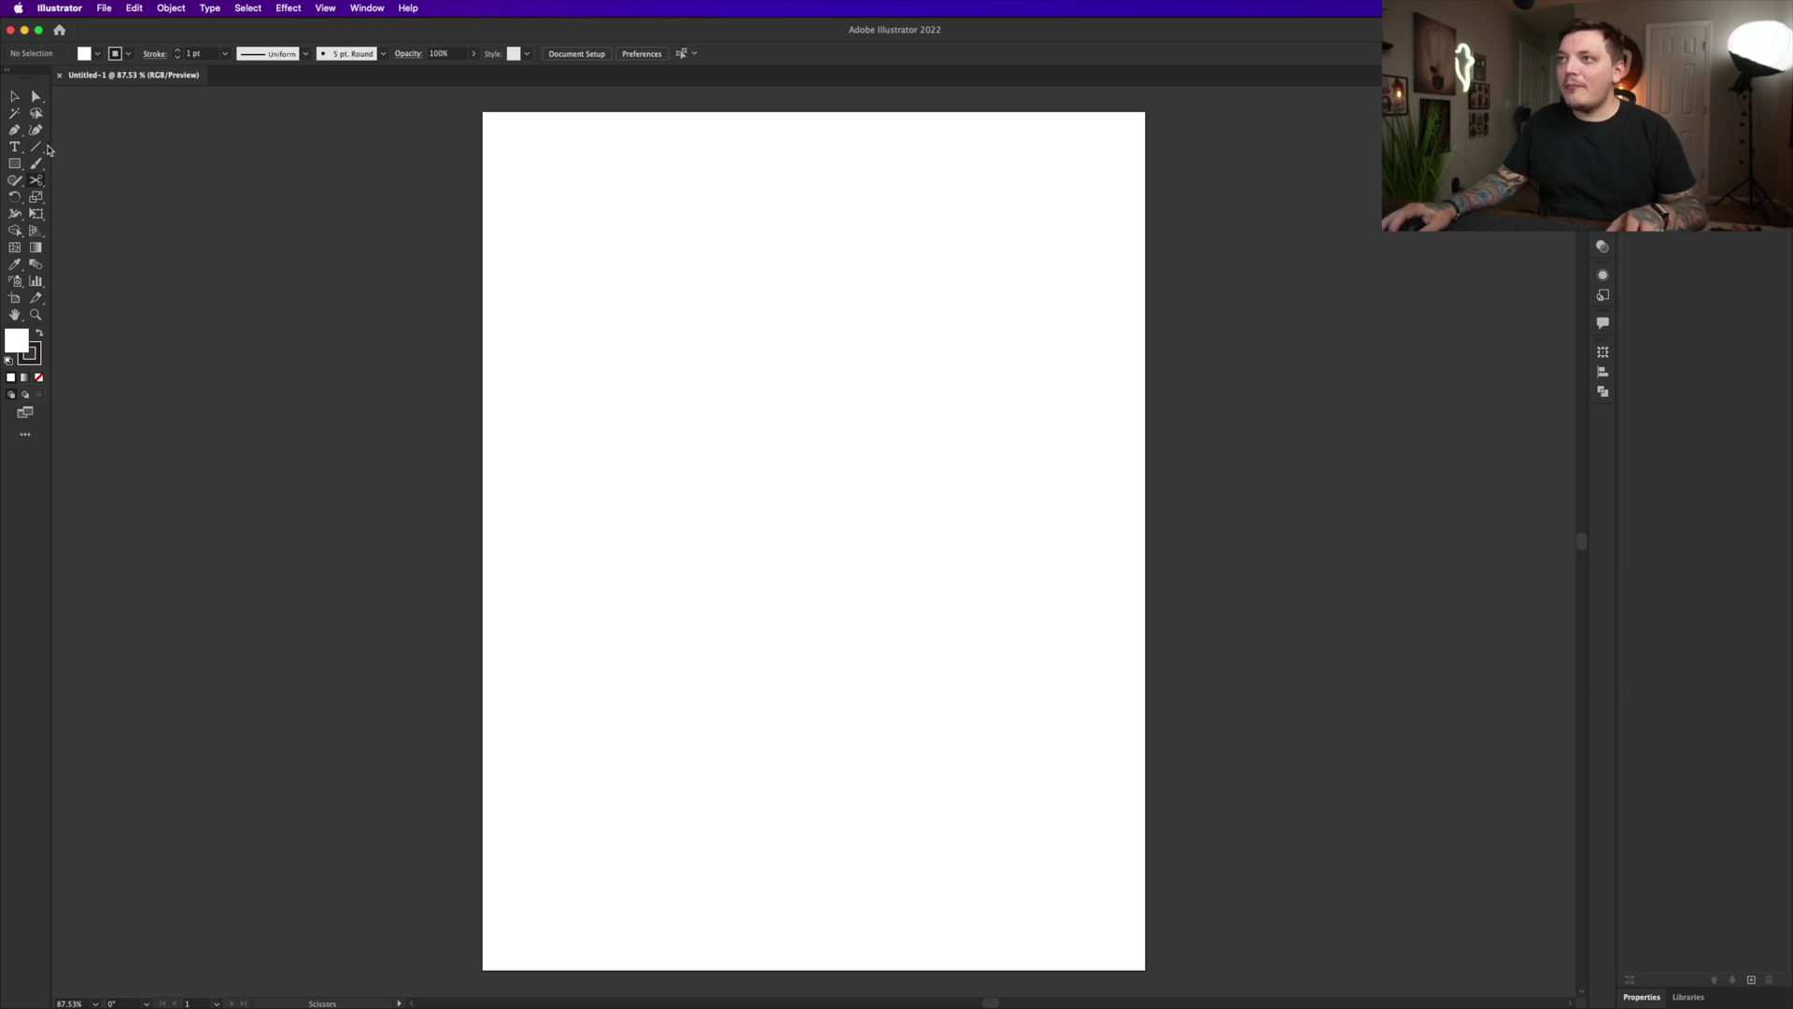
# Draw a rectangular frame inside the artboard with a strip about 2.02 x 9.23 in along its right side, and fill the strip black
pyautogui.moveTo(589, 225)
pyautogui.mouseDown()
pyautogui.moveTo(821, 800)
pyautogui.moveTo(928, 853)
pyautogui.moveTo(924, 892)
pyautogui.mouseUp()
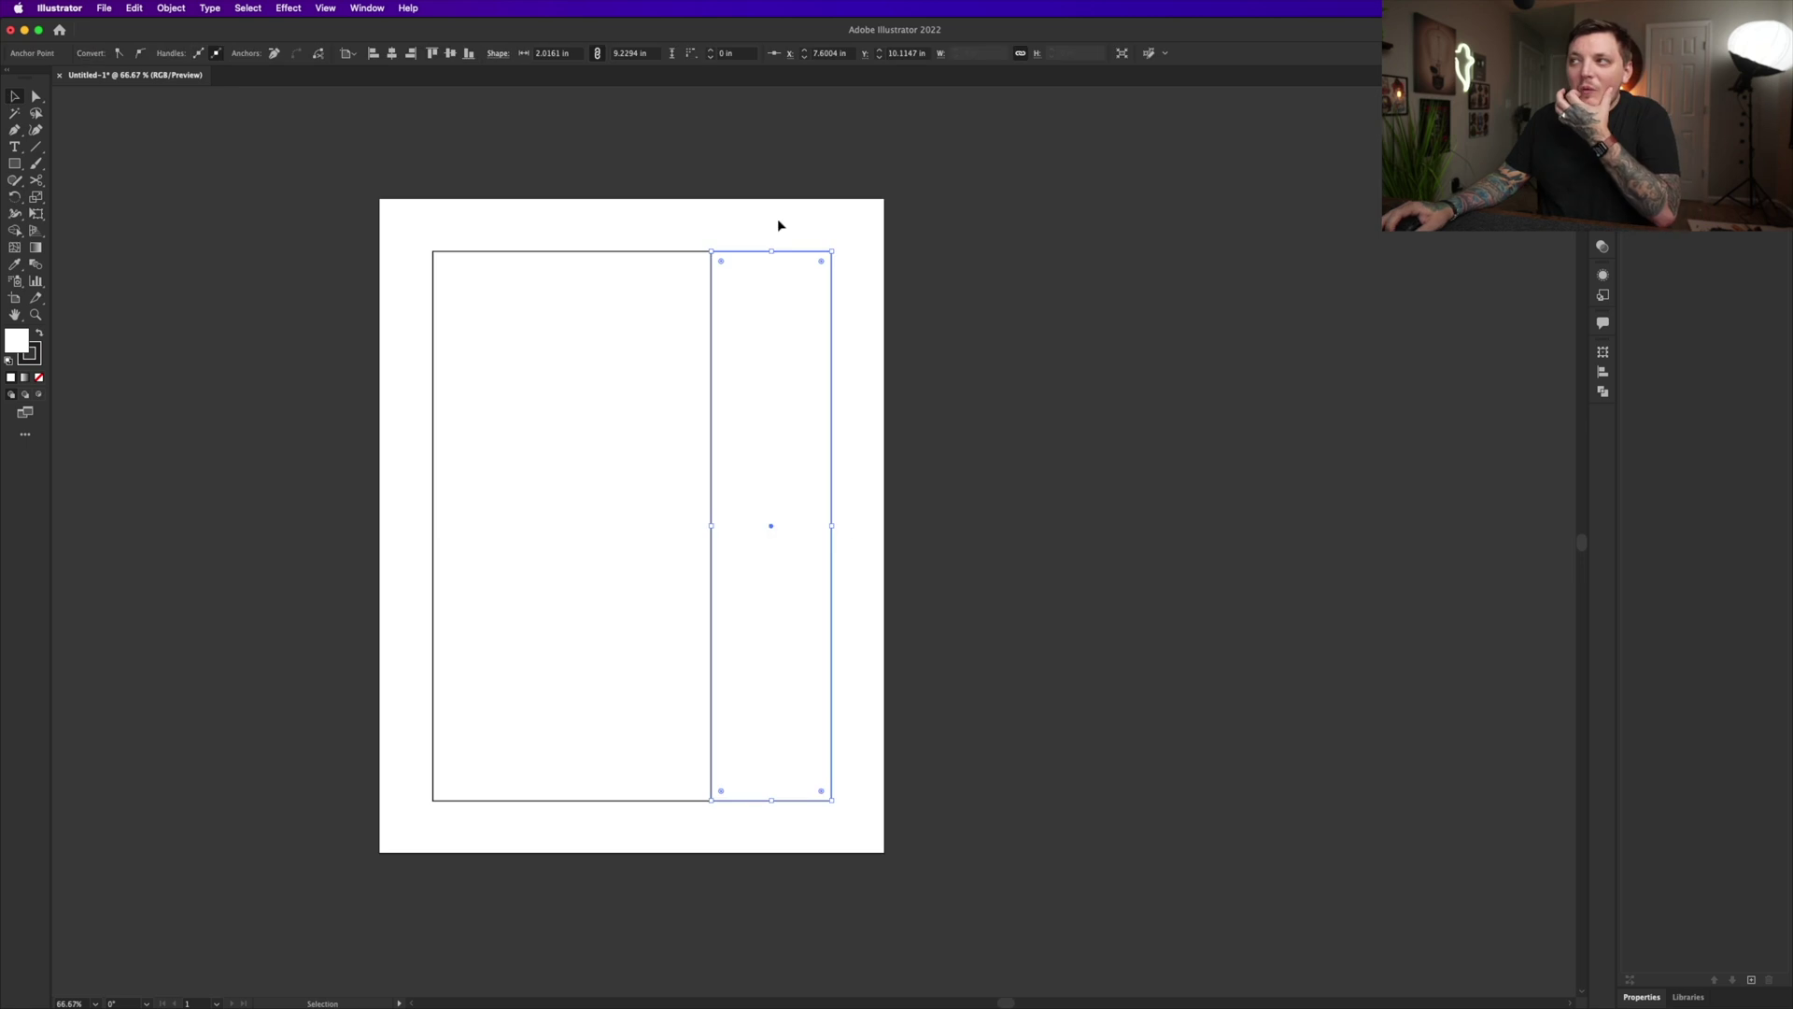
pyautogui.click(784, 393)
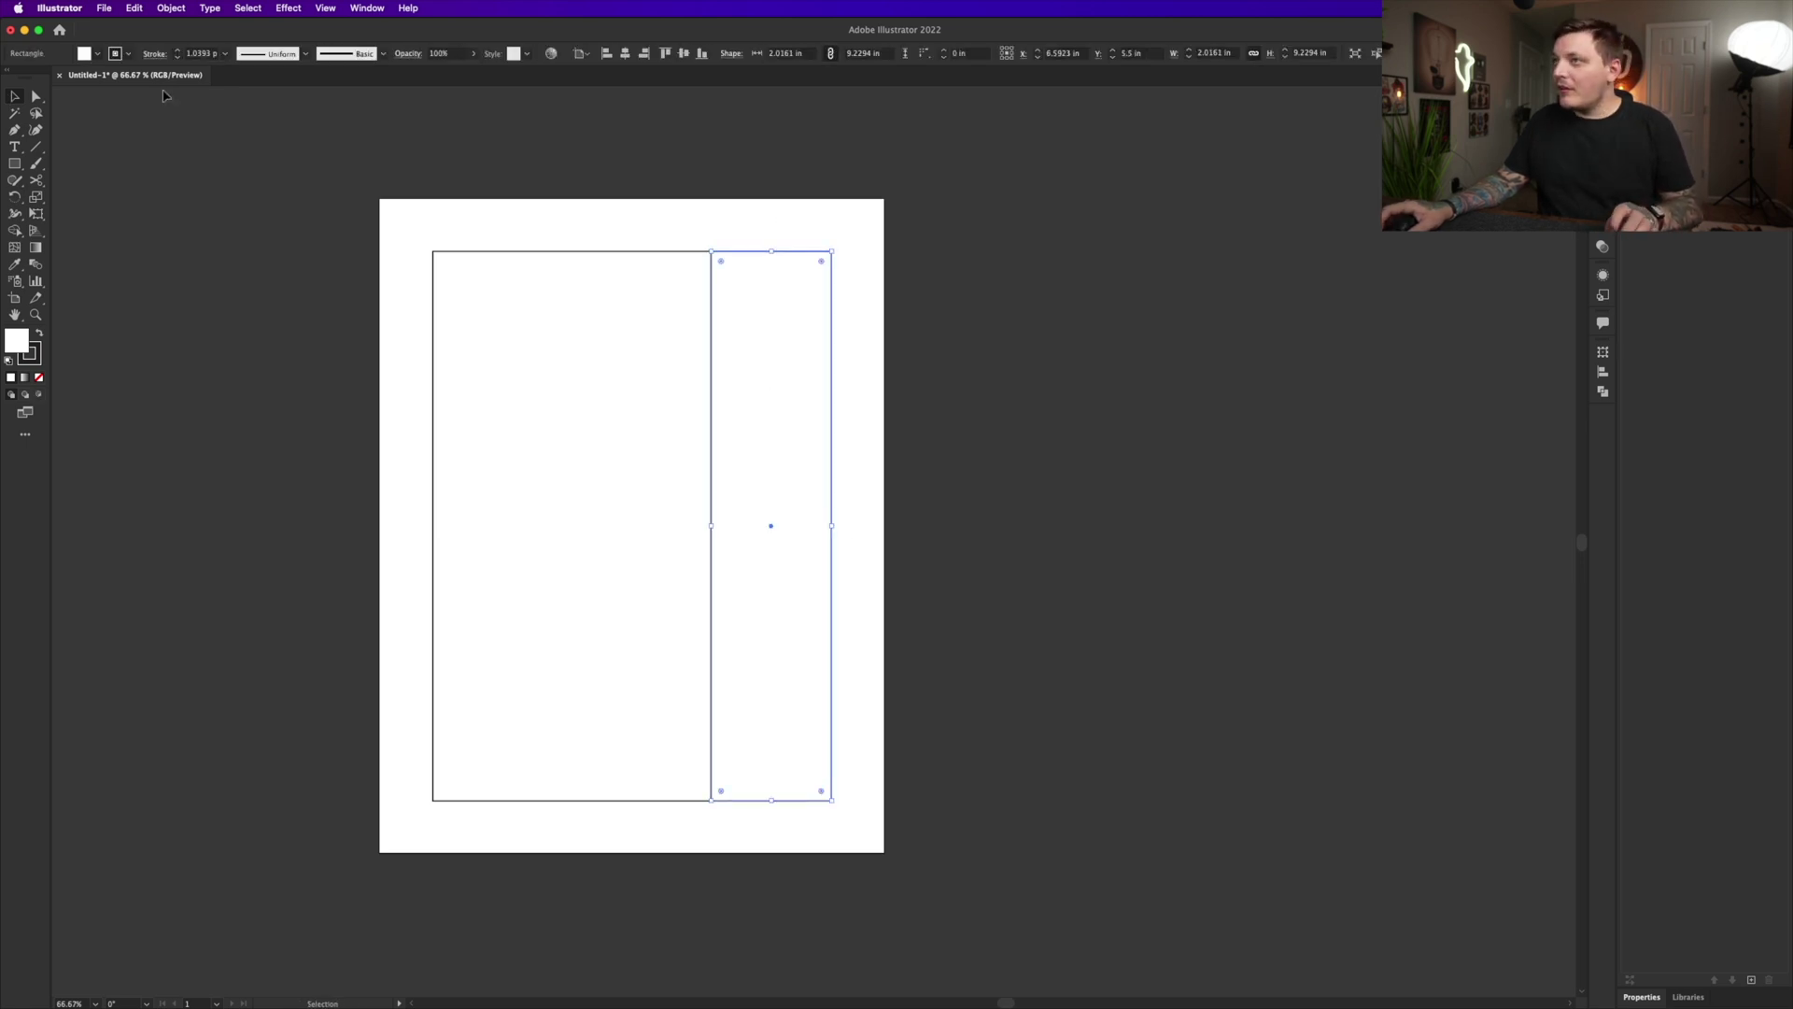
pyautogui.click(92, 56)
pyautogui.click(40, 78)
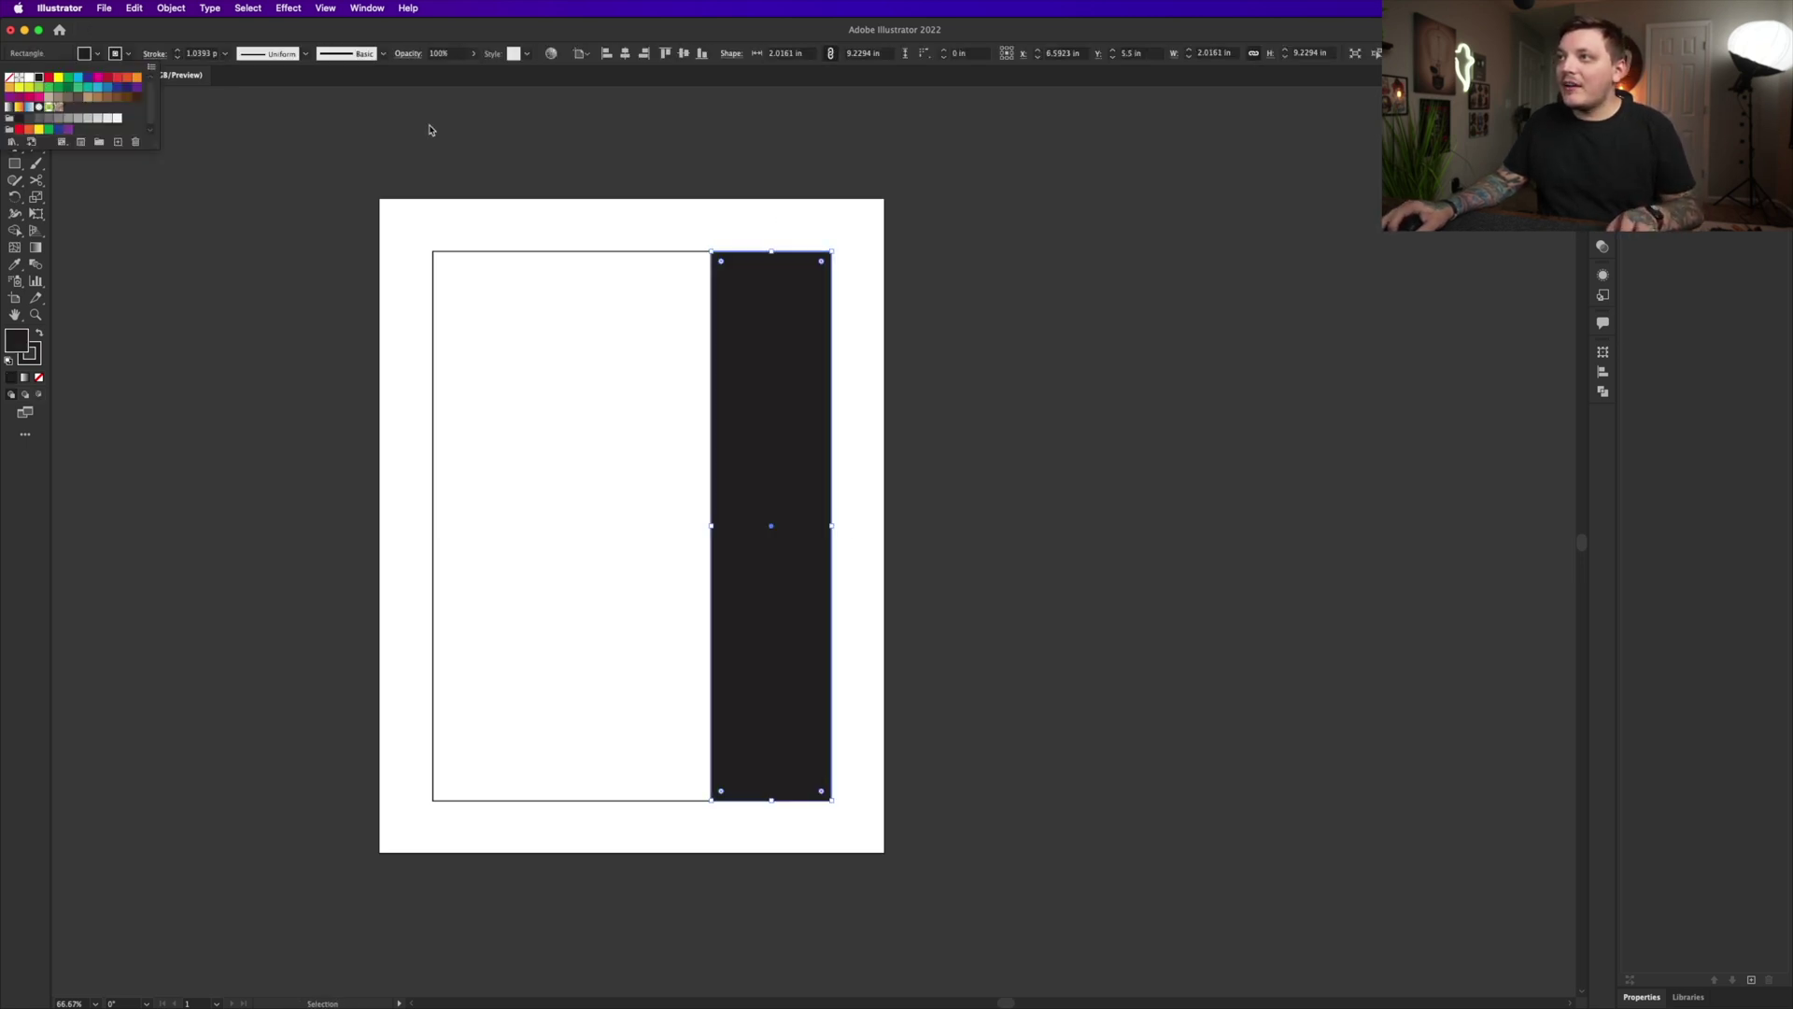
# Undo the black fill on the strip and round the strip's lower-right corner into a large curve
pyautogui.press('super+z')
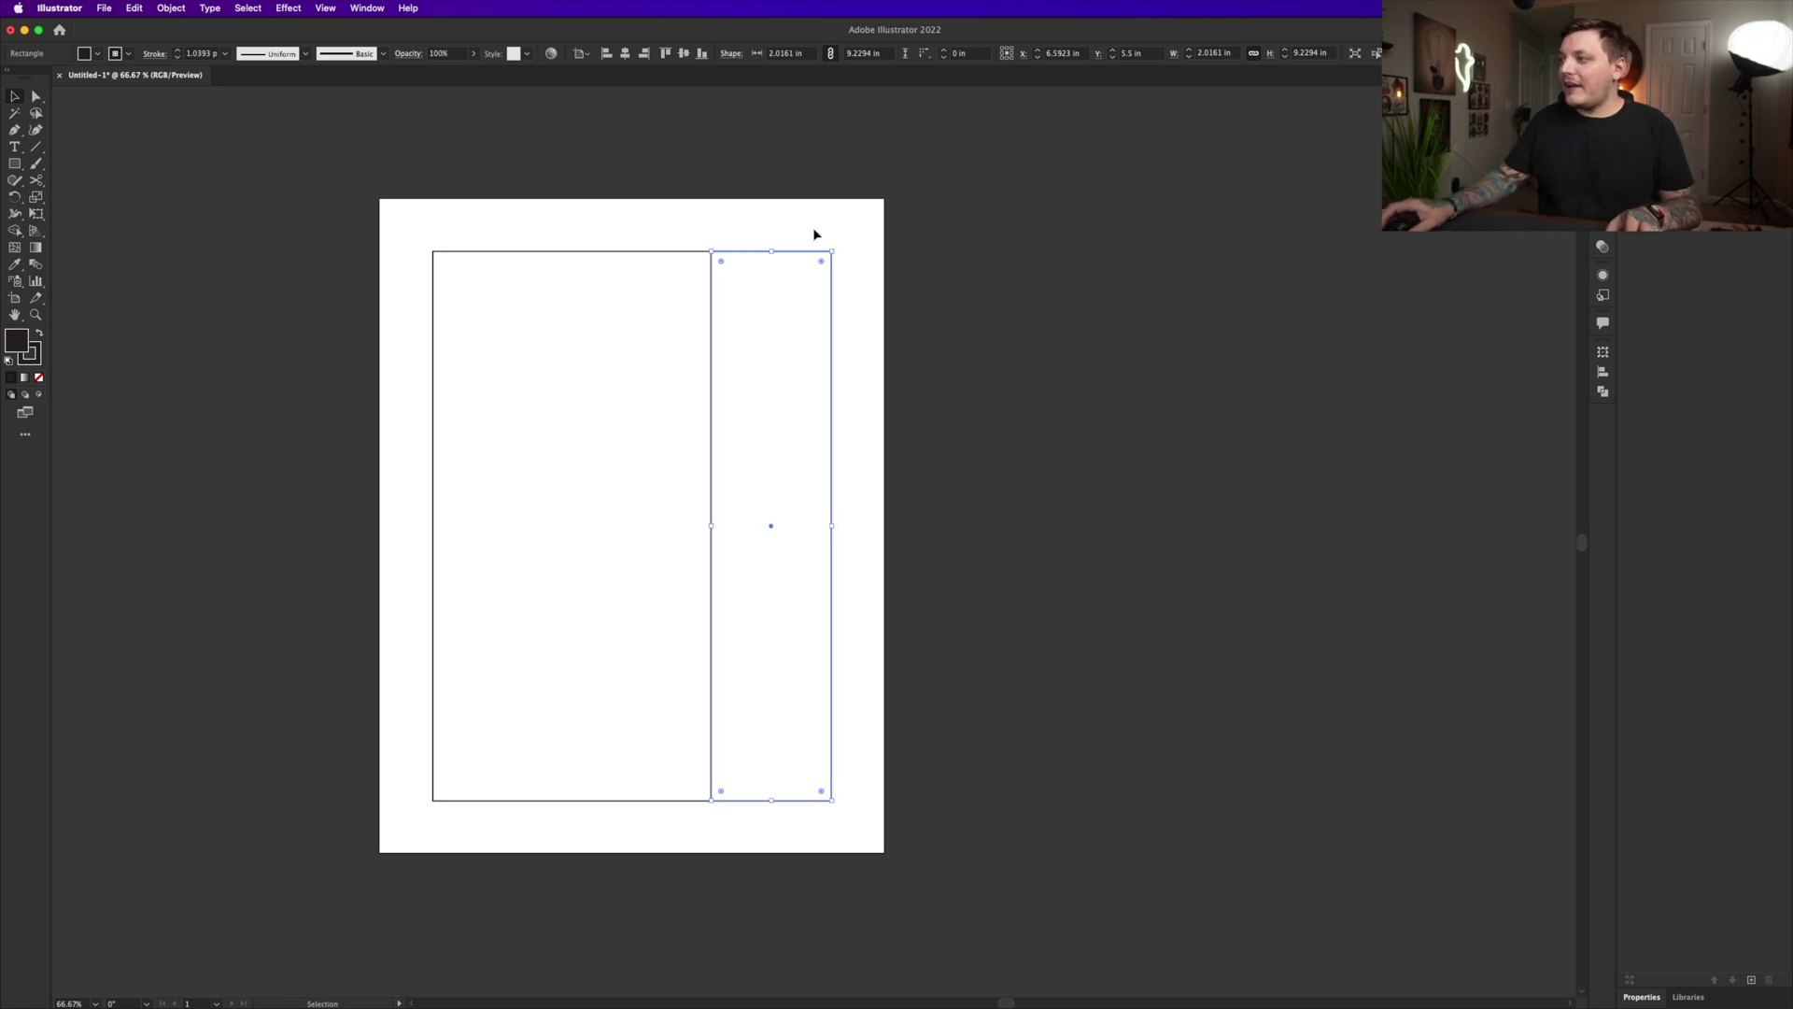
pyautogui.click(35, 96)
pyautogui.click(861, 787)
pyautogui.click(832, 800)
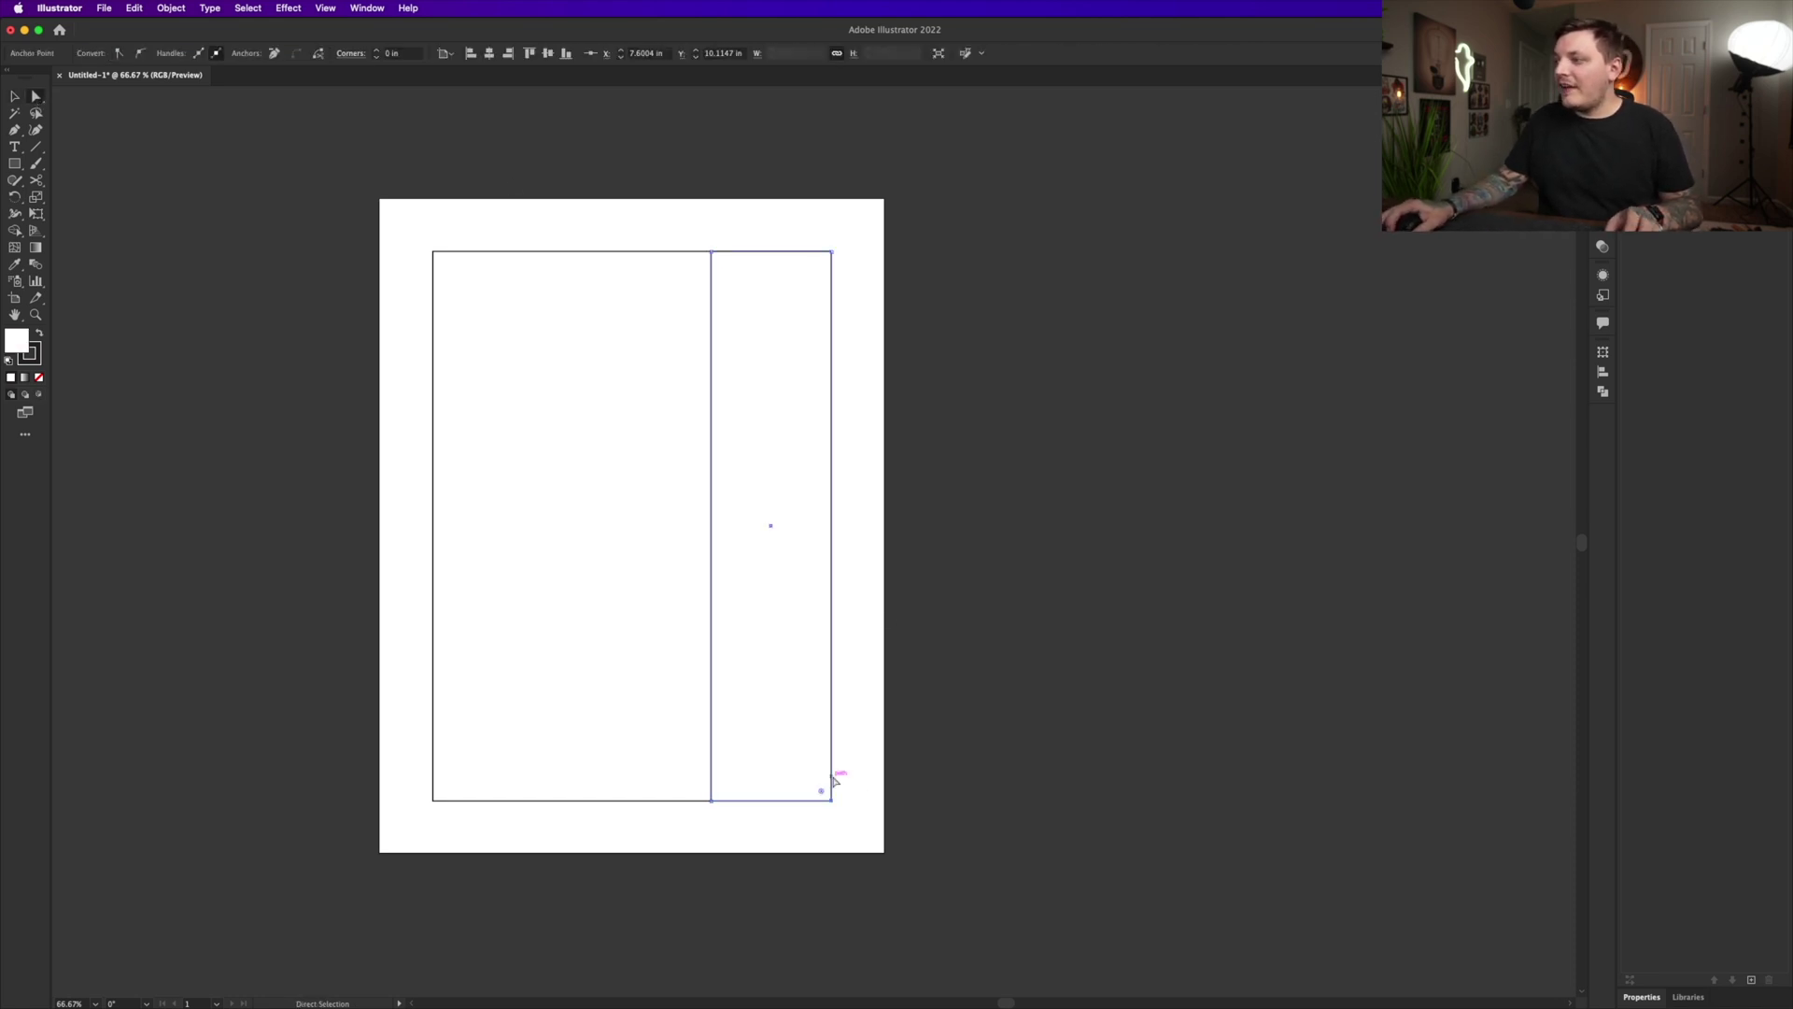
pyautogui.moveTo(819, 795); pyautogui.dragTo(696, 611)
pyautogui.click(836, 771)
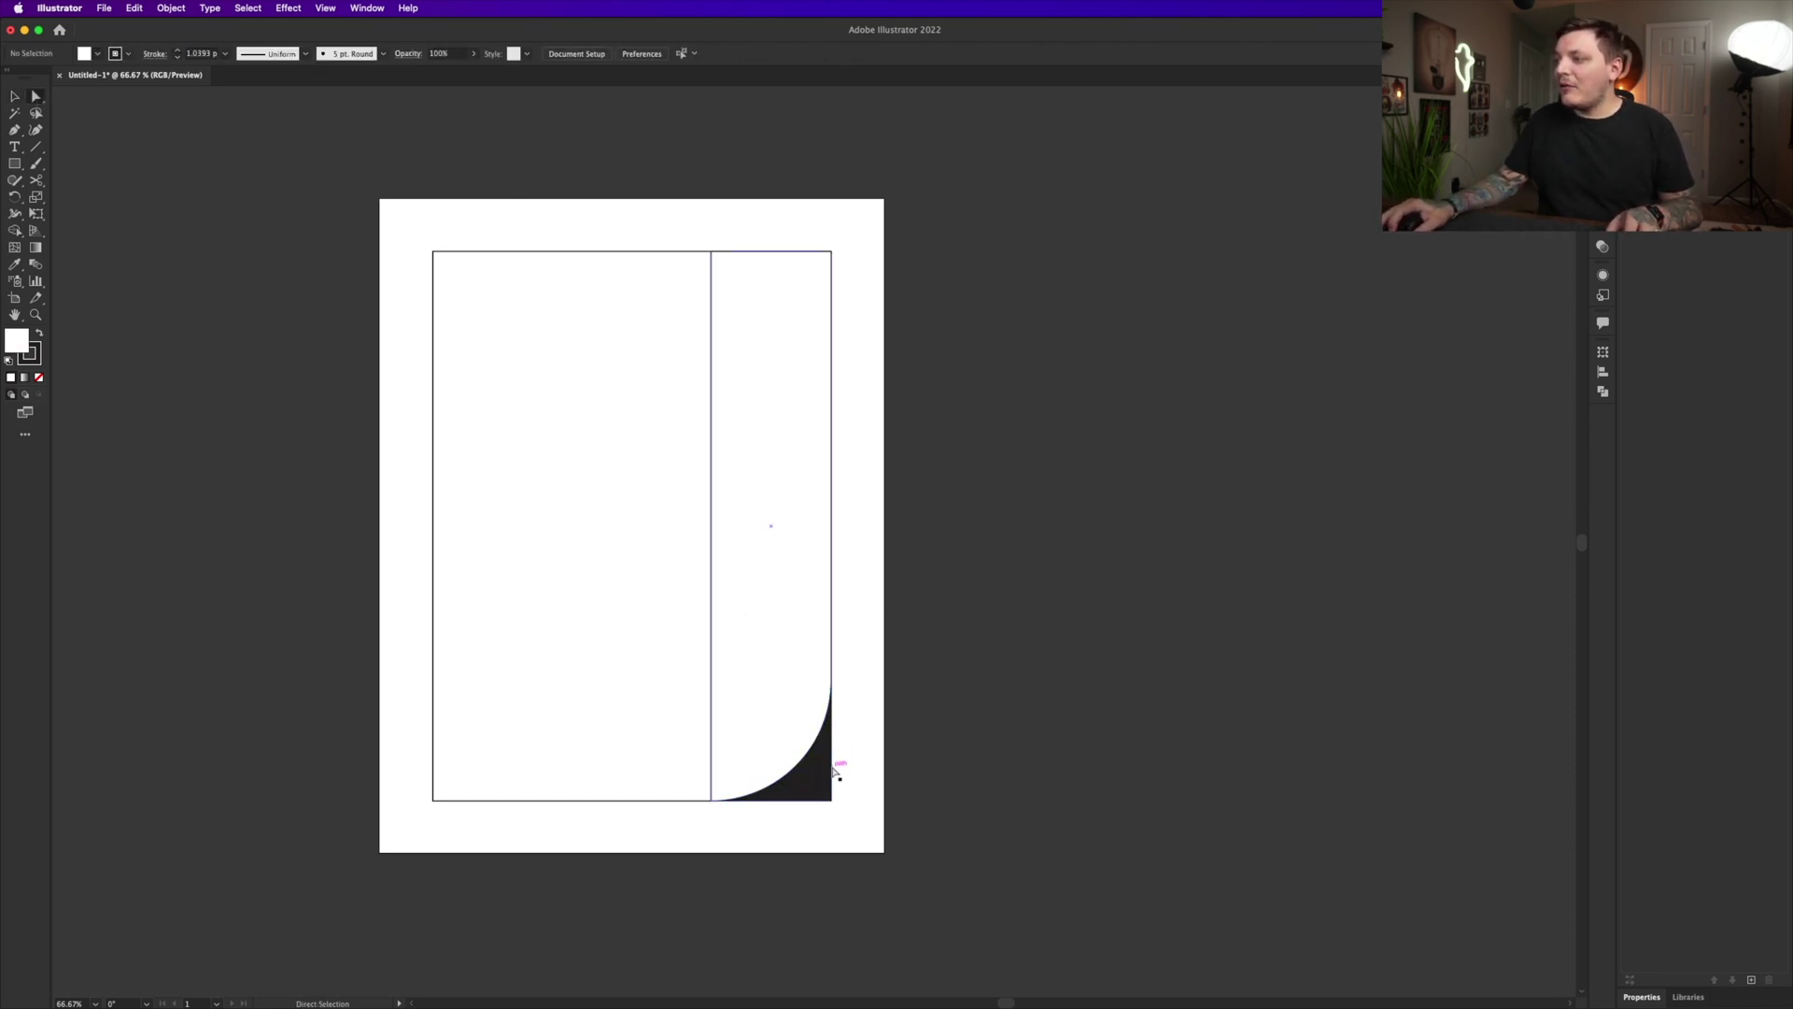
pyautogui.click(831, 802)
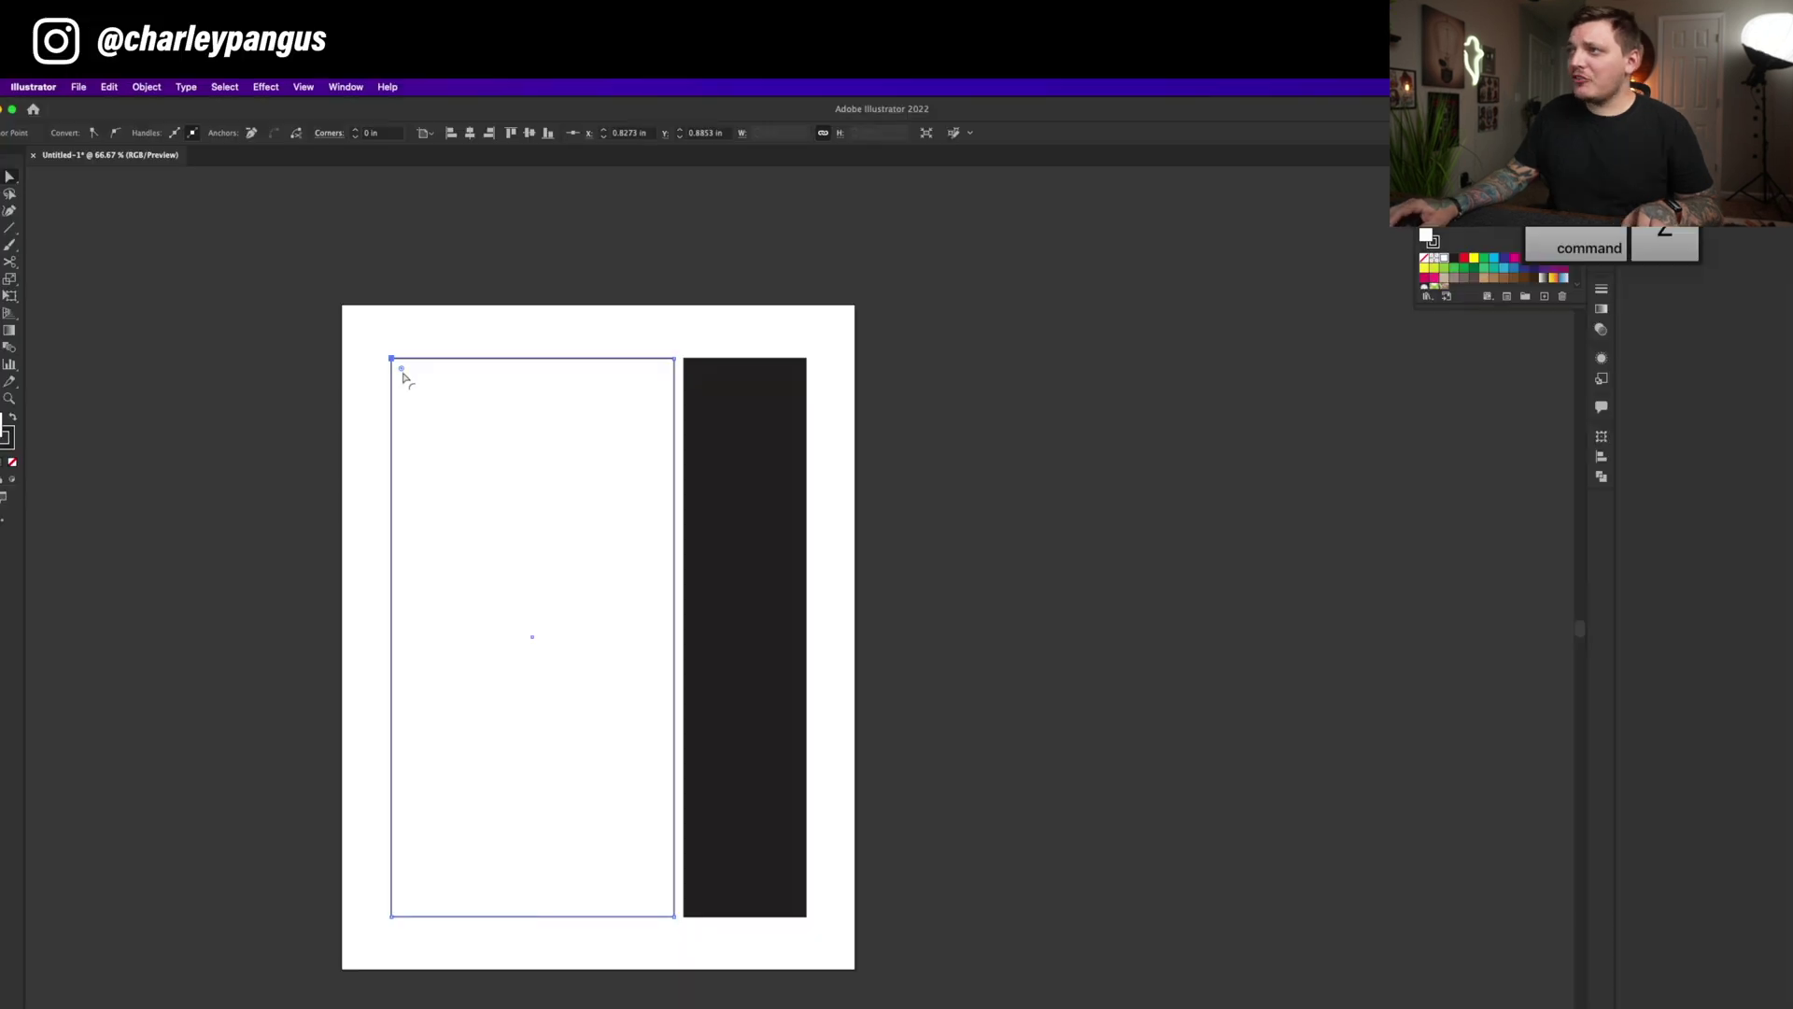
# Round the large white panel's lower-left corner into a wide curve and set the stroke of the panel and black strip to 6 pt
pyautogui.moveTo(397, 369); pyautogui.dragTo(481, 477)
pyautogui.click(1157, 541)
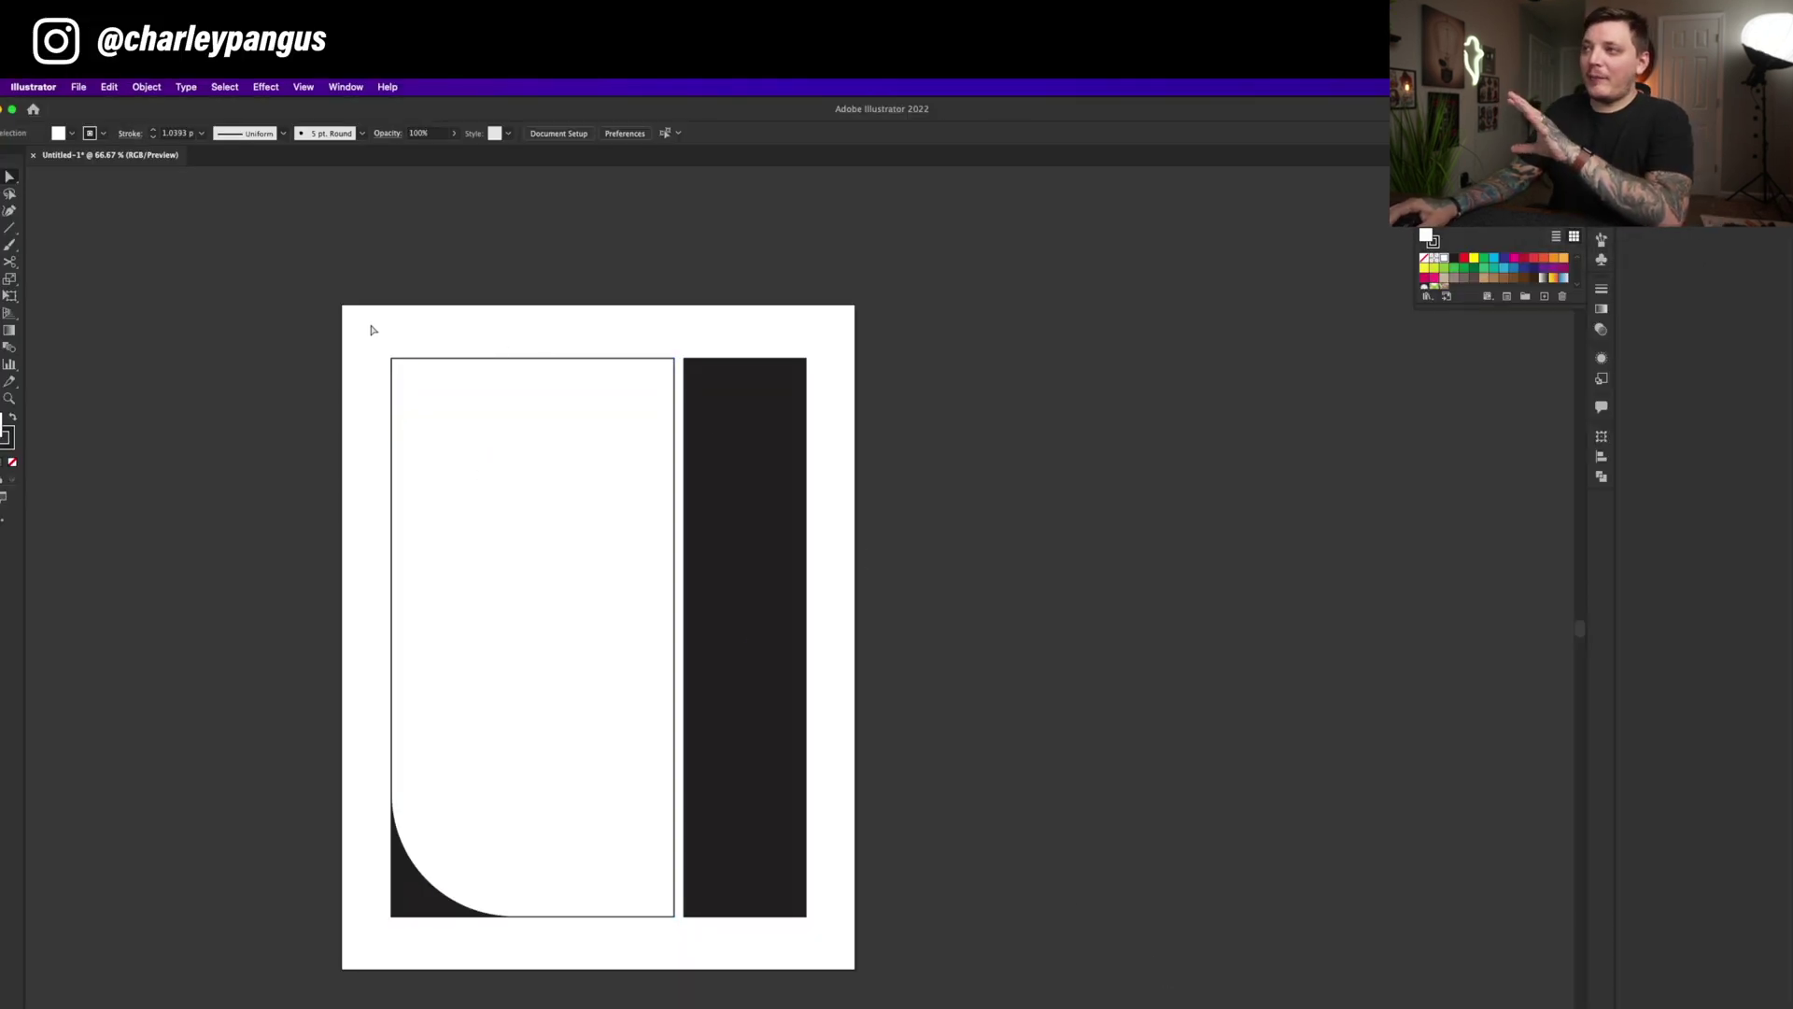
pyautogui.moveTo(890, 932); pyautogui.dragTo(892, 934)
pyautogui.click(153, 130)
pyautogui.click(153, 130)
pyautogui.click(153, 130)
pyautogui.click(153, 129)
pyautogui.click(153, 130)
pyautogui.click(224, 539)
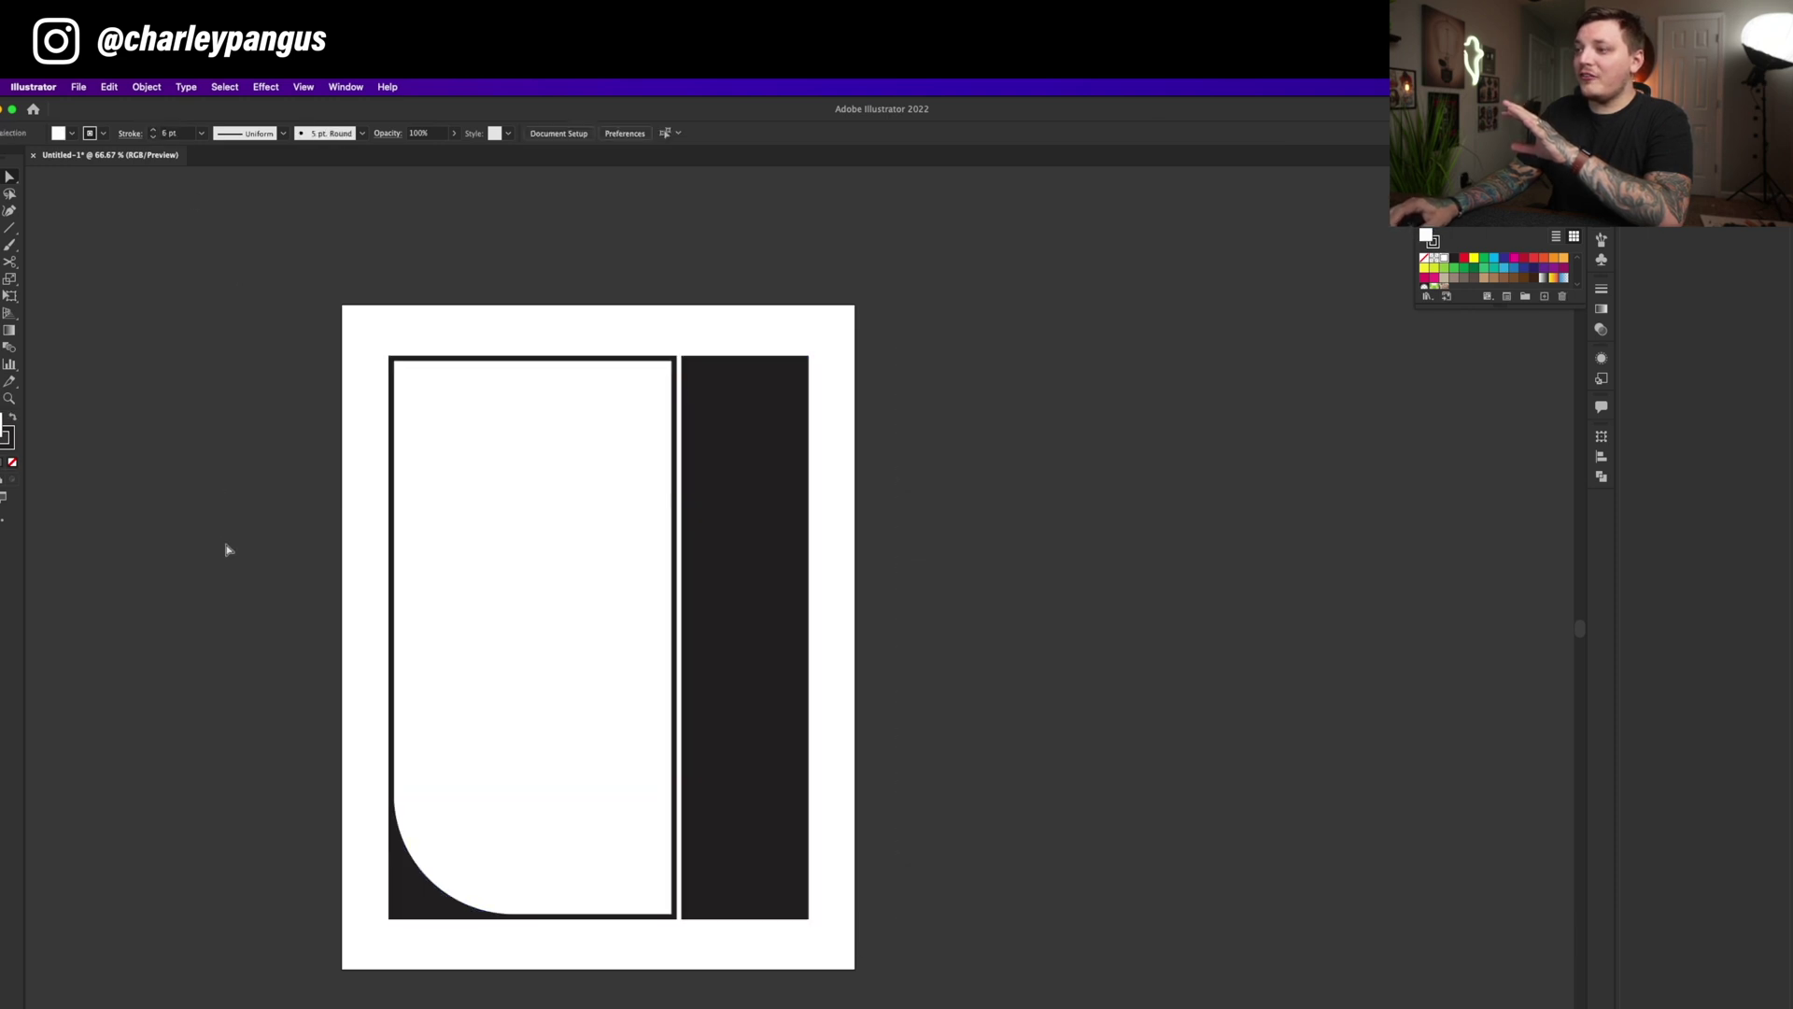
pyautogui.click(385, 816)
pyautogui.click(1033, 728)
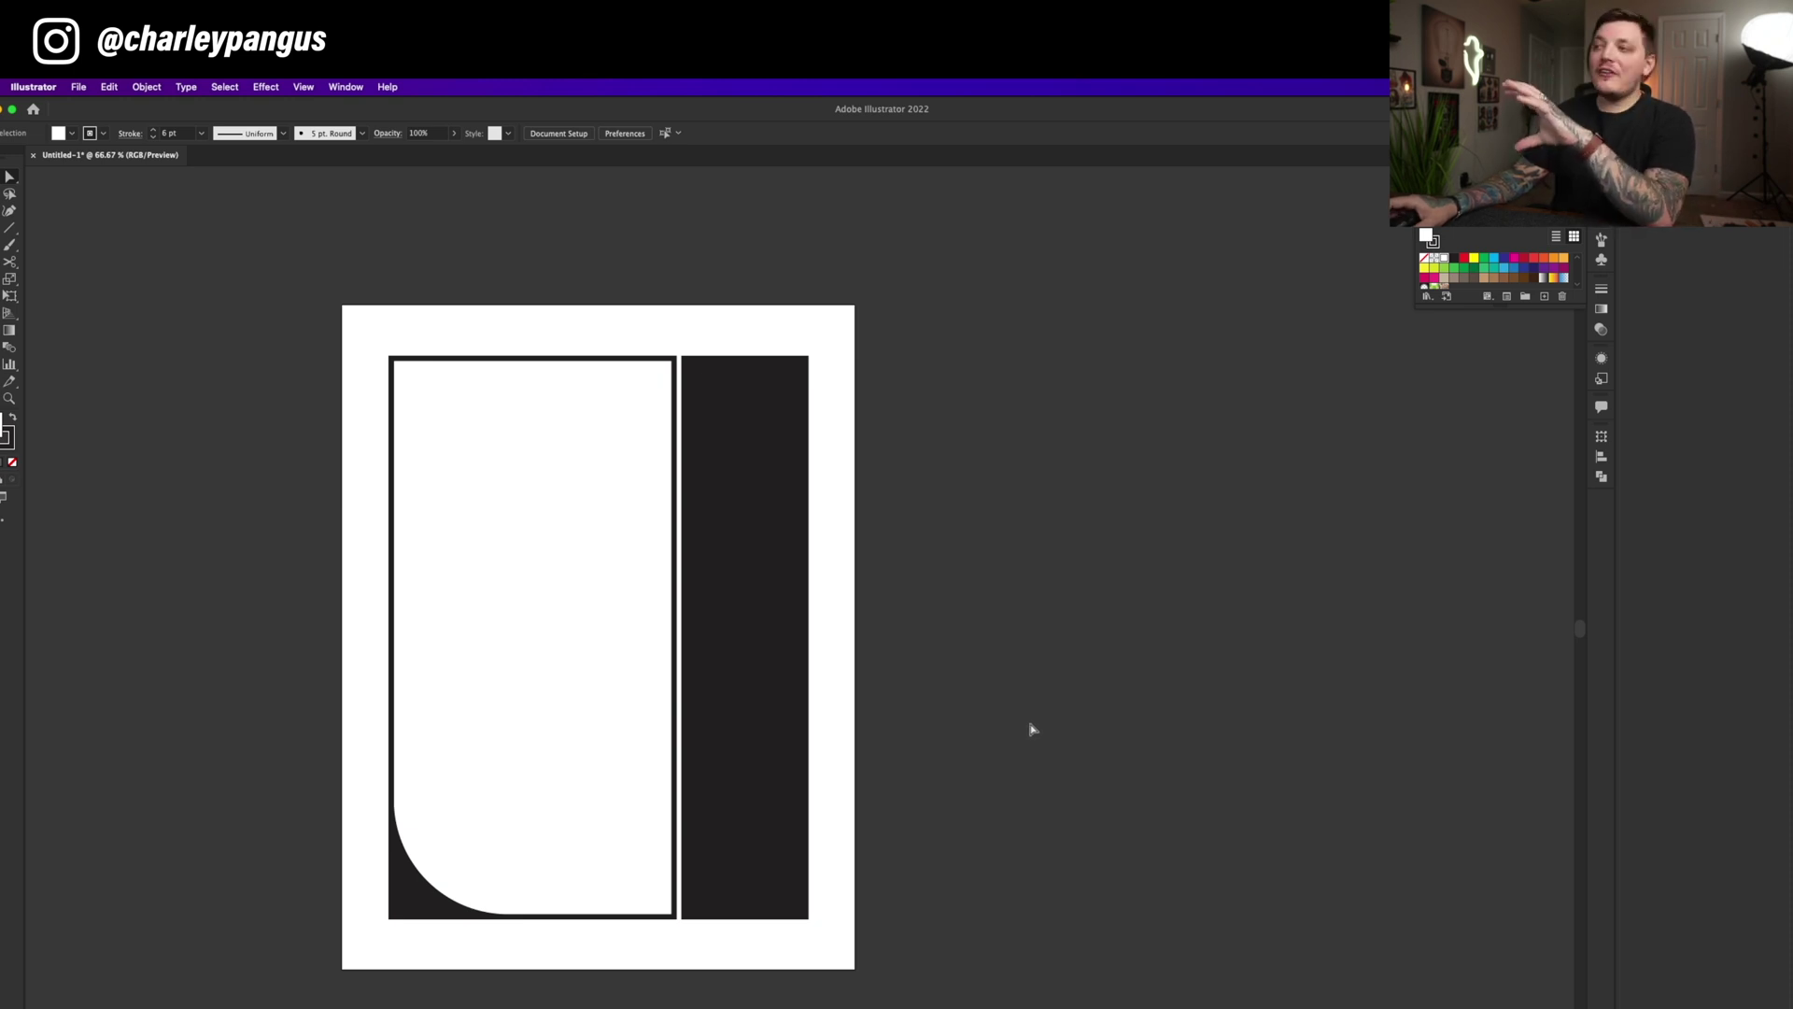
# Select the complete frame artwork, including the white panel and the black strip, and copy it
pyautogui.moveTo(374, 275); pyautogui.dragTo(1021, 981)
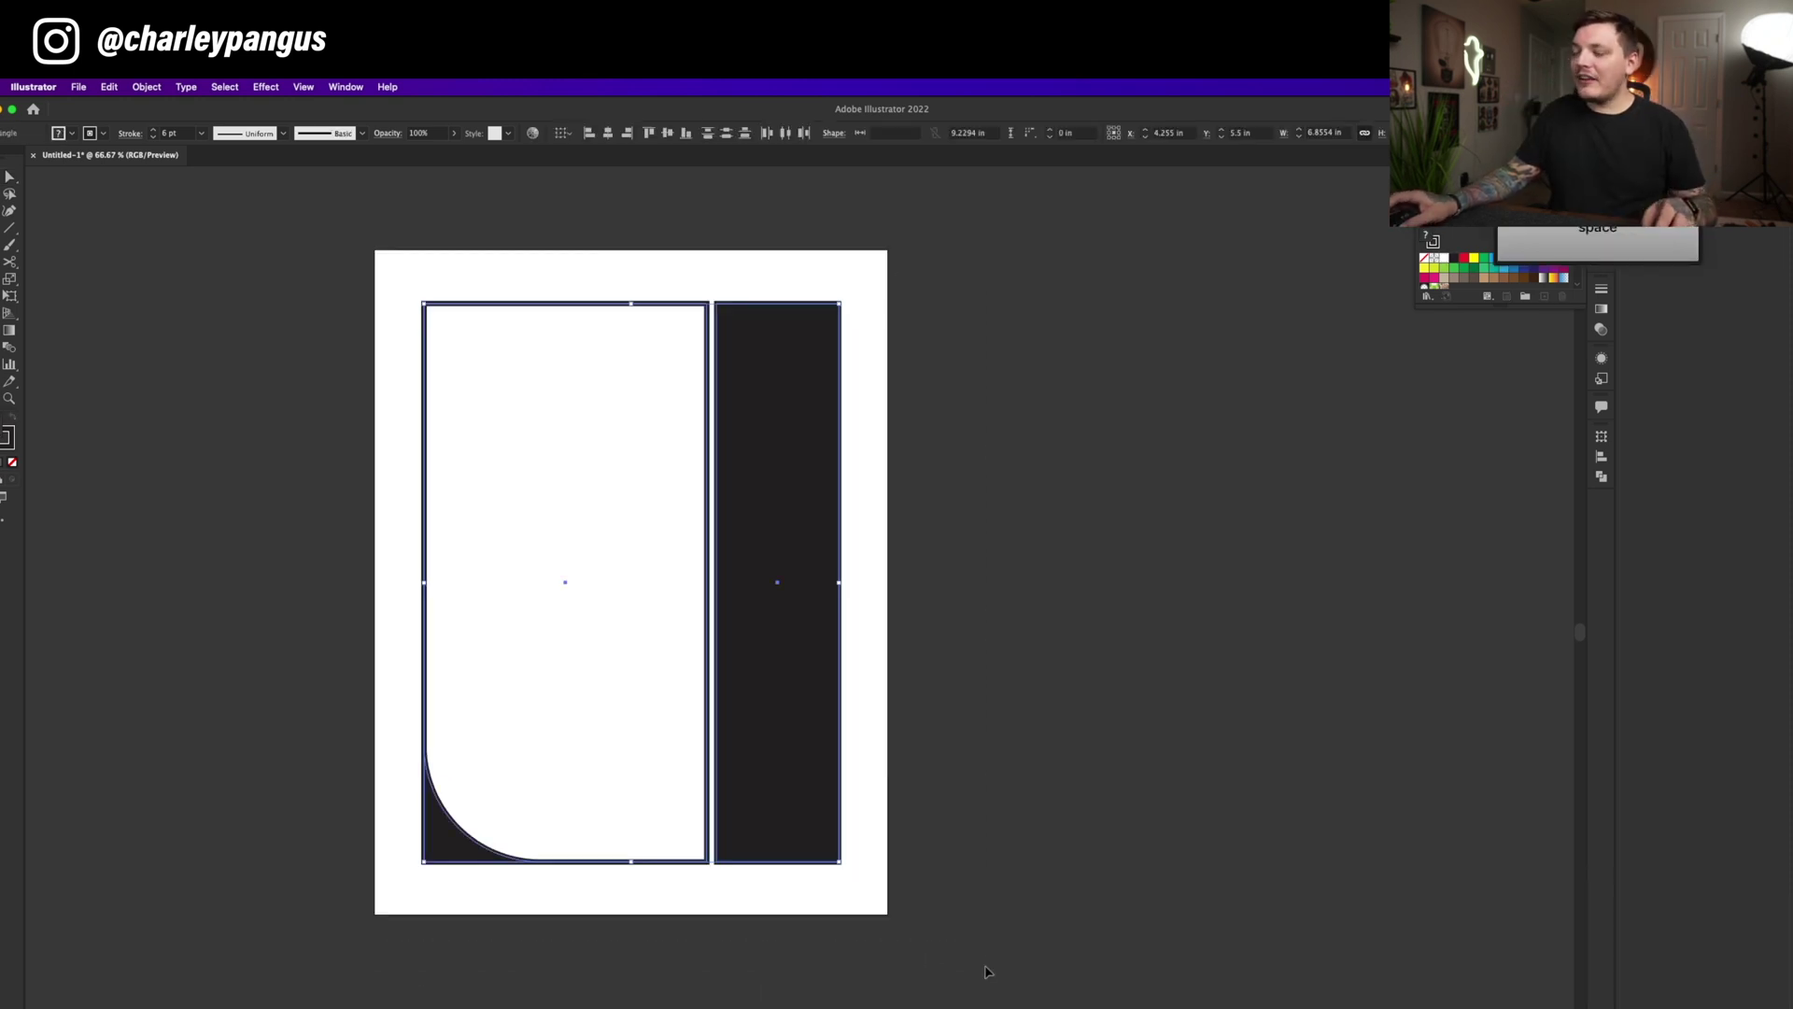
pyautogui.press('a')
pyautogui.press('super+c')
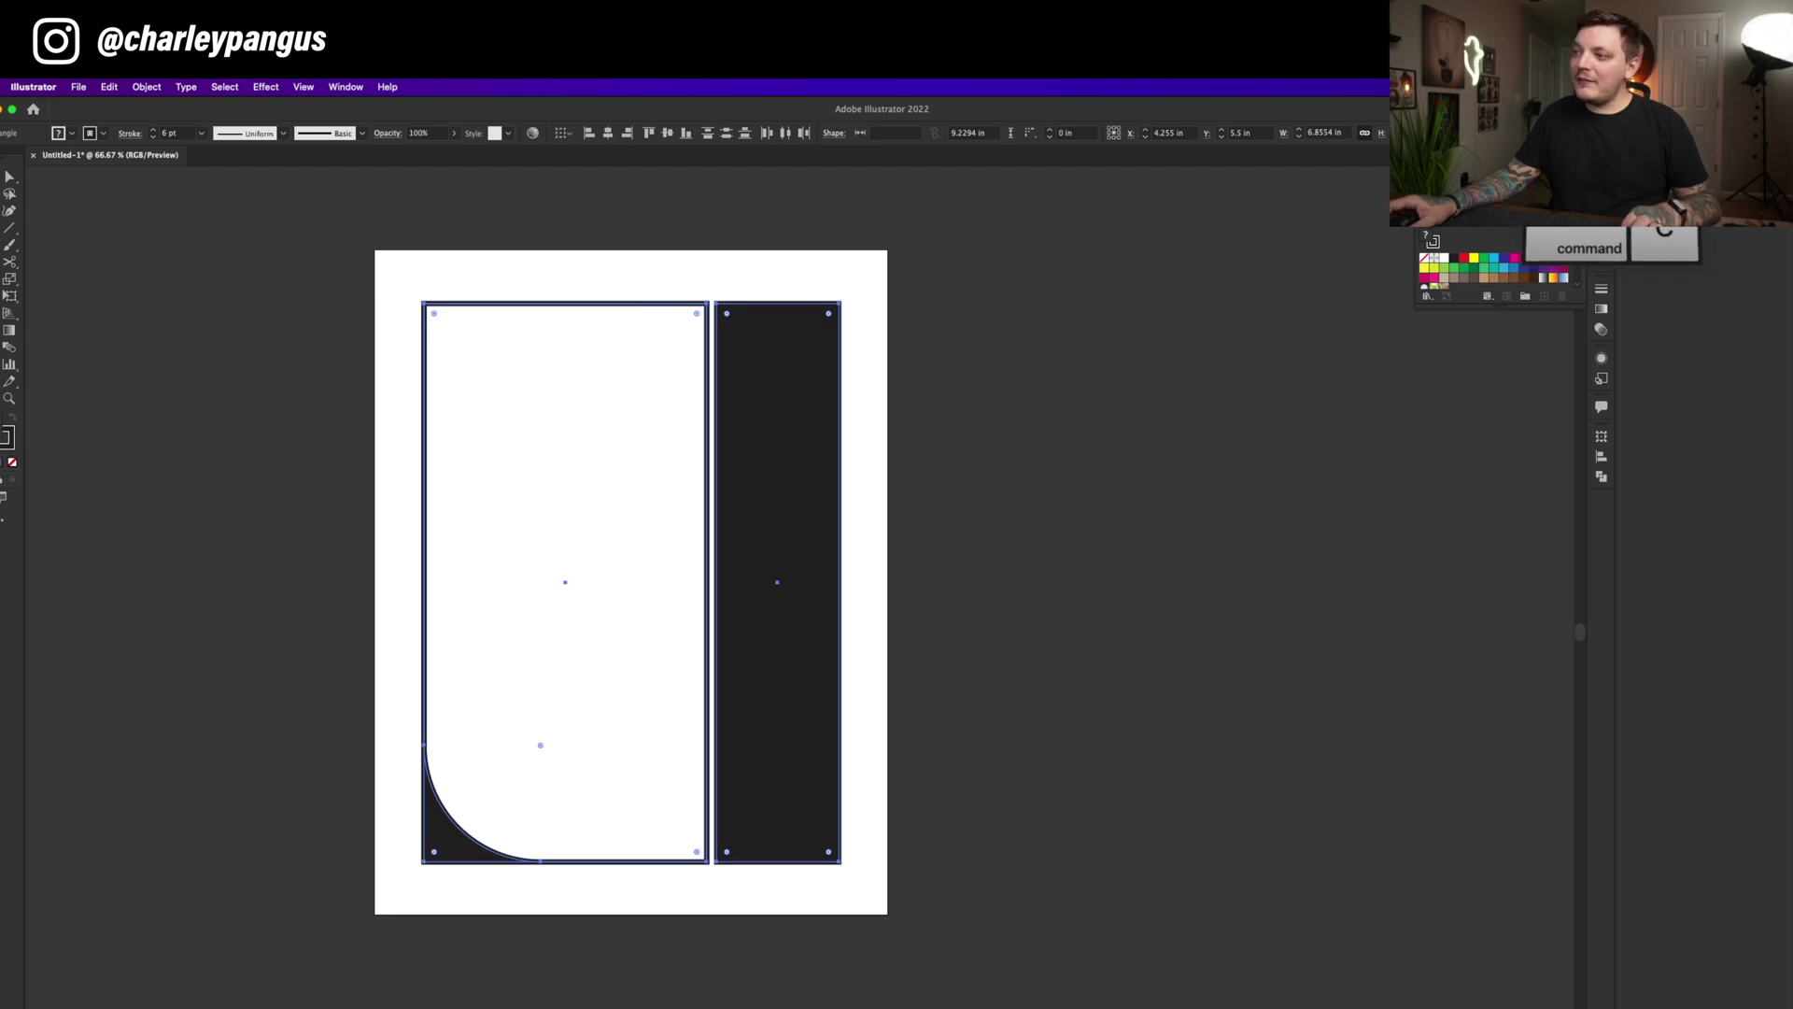
# Switch to Photoshop and set up a new document 14 inches wide and 18 inches high at 300 pixels/inch
pyautogui.press('super+Tab')
pyautogui.press('super+n')
pyautogui.click(539, 398)
pyautogui.click(551, 418)
pyautogui.doubleClick(482, 399)
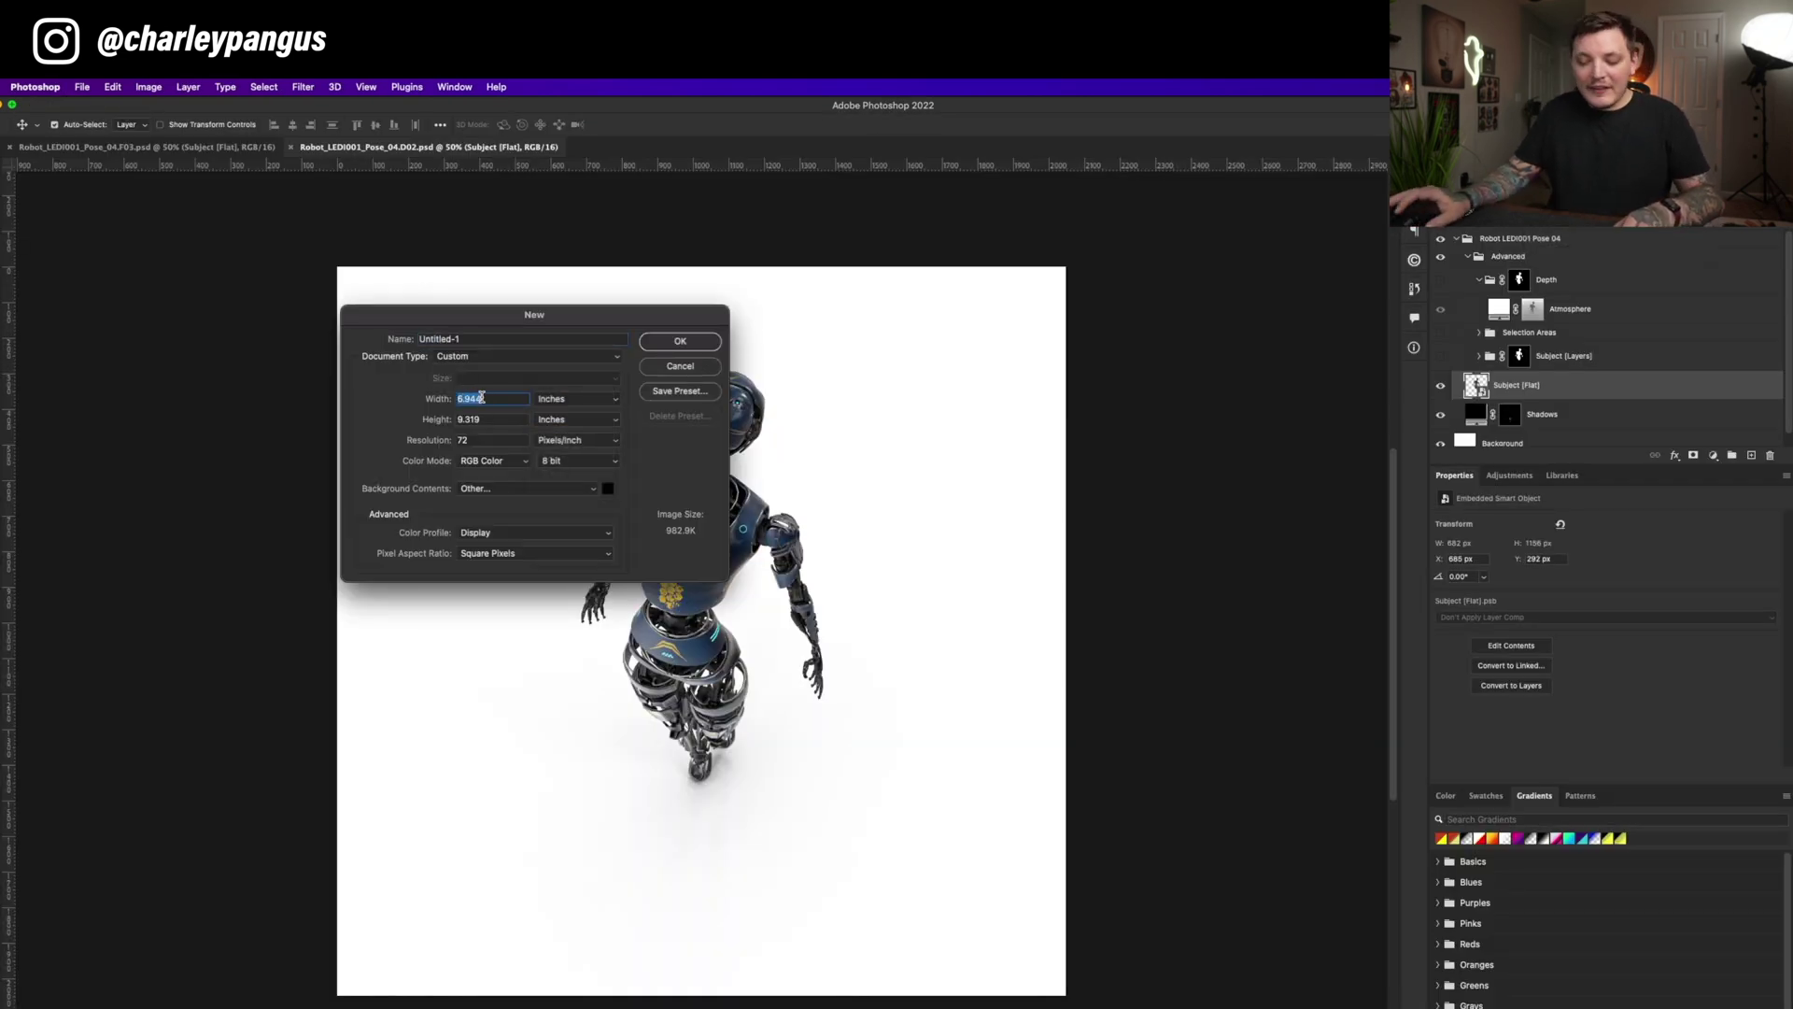
pyautogui.write('16')
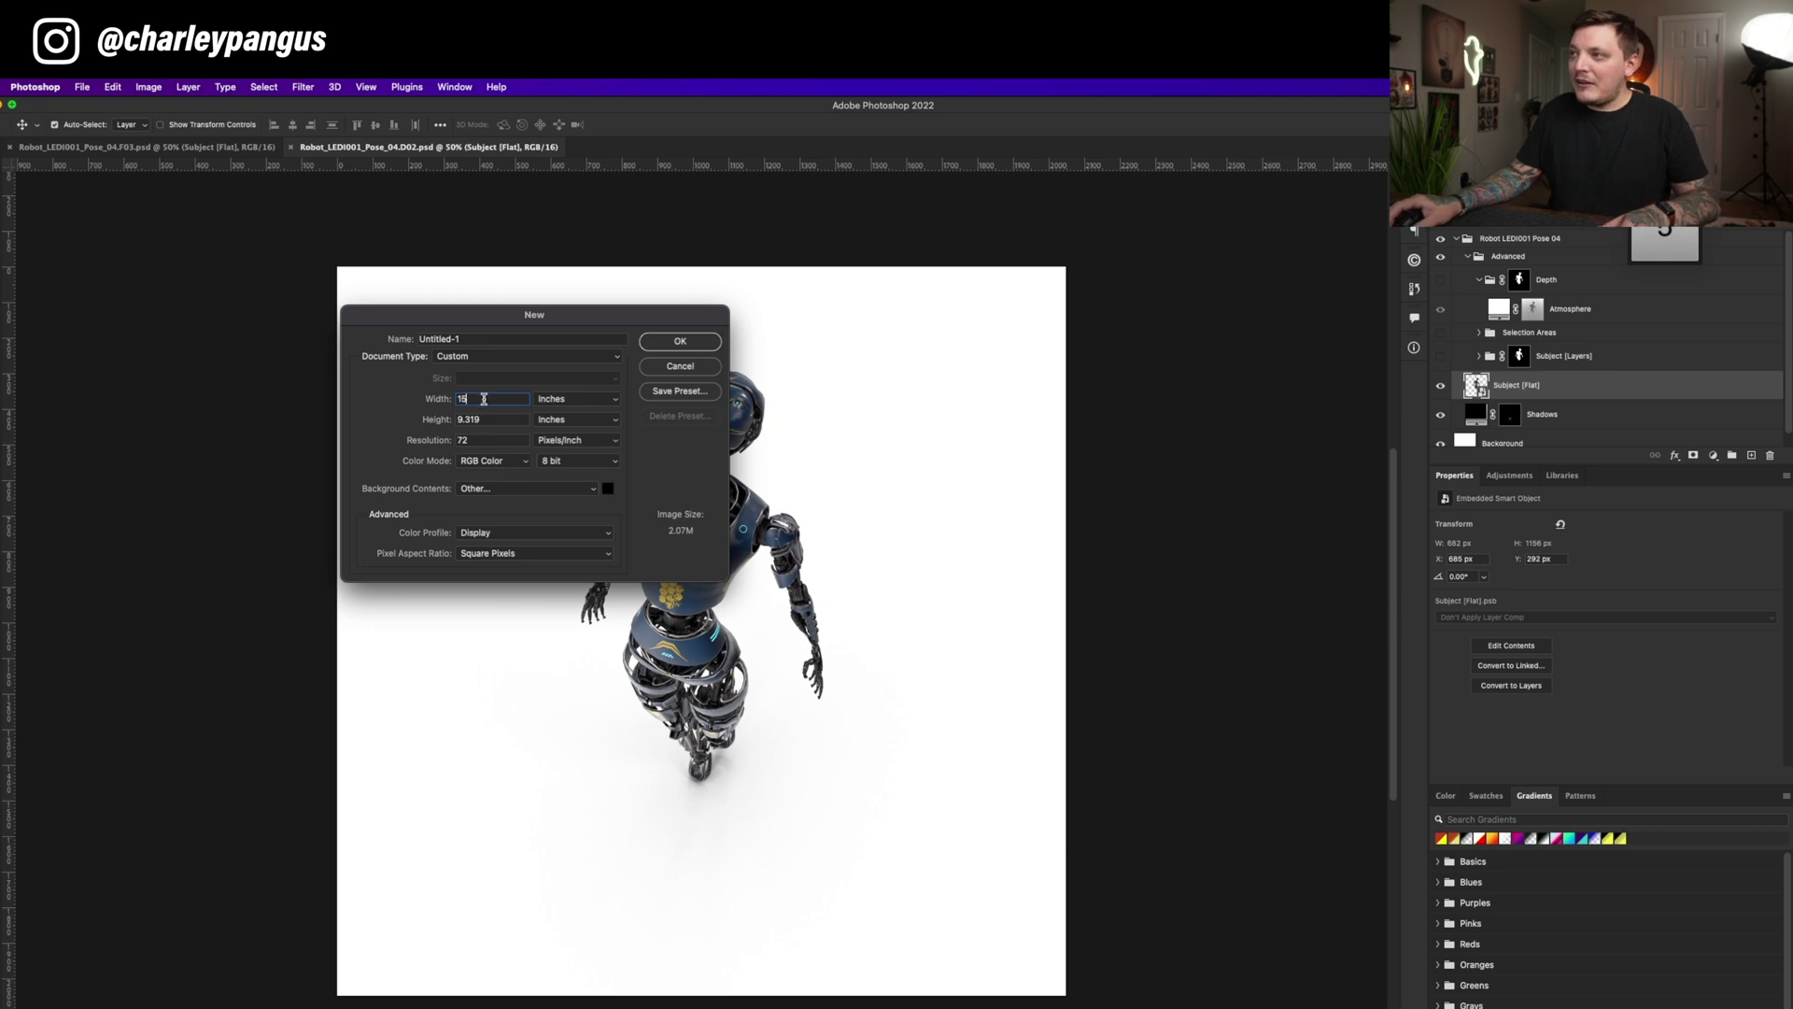
pyautogui.click(492, 419)
pyautogui.write('18')
pyautogui.moveTo(475, 399); pyautogui.dragTo(418, 399)
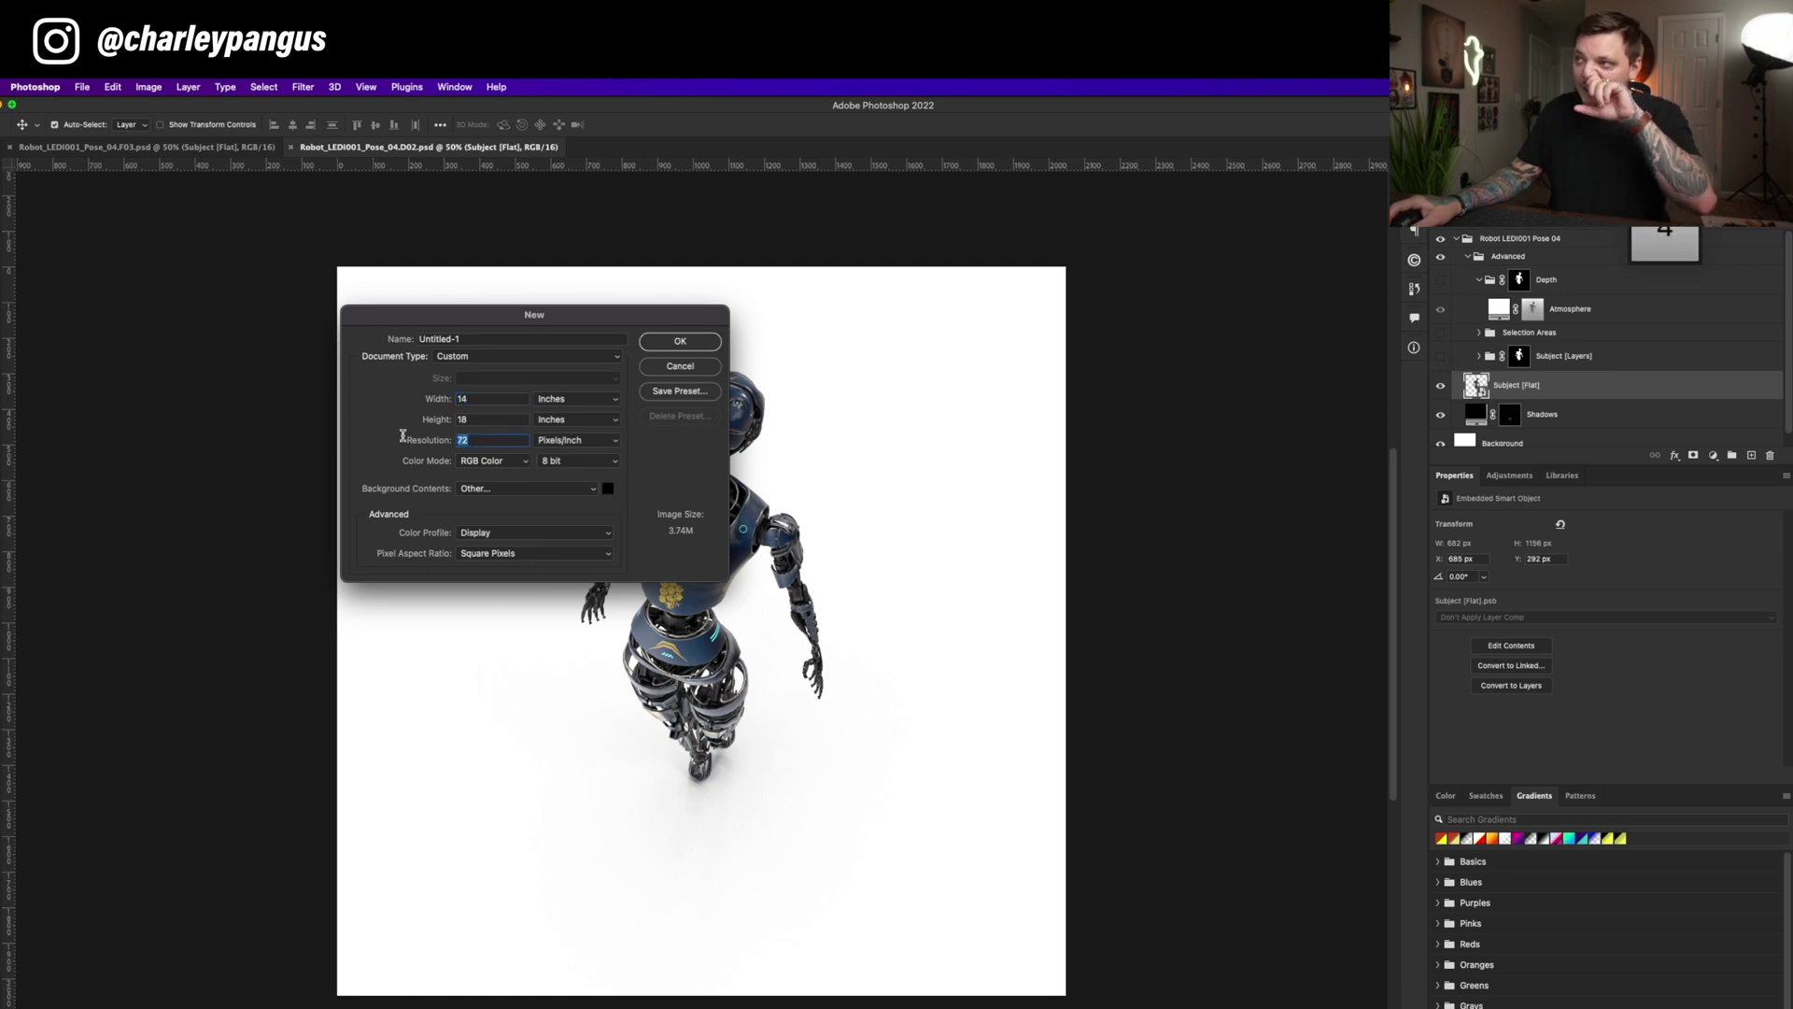
pyautogui.write('300')
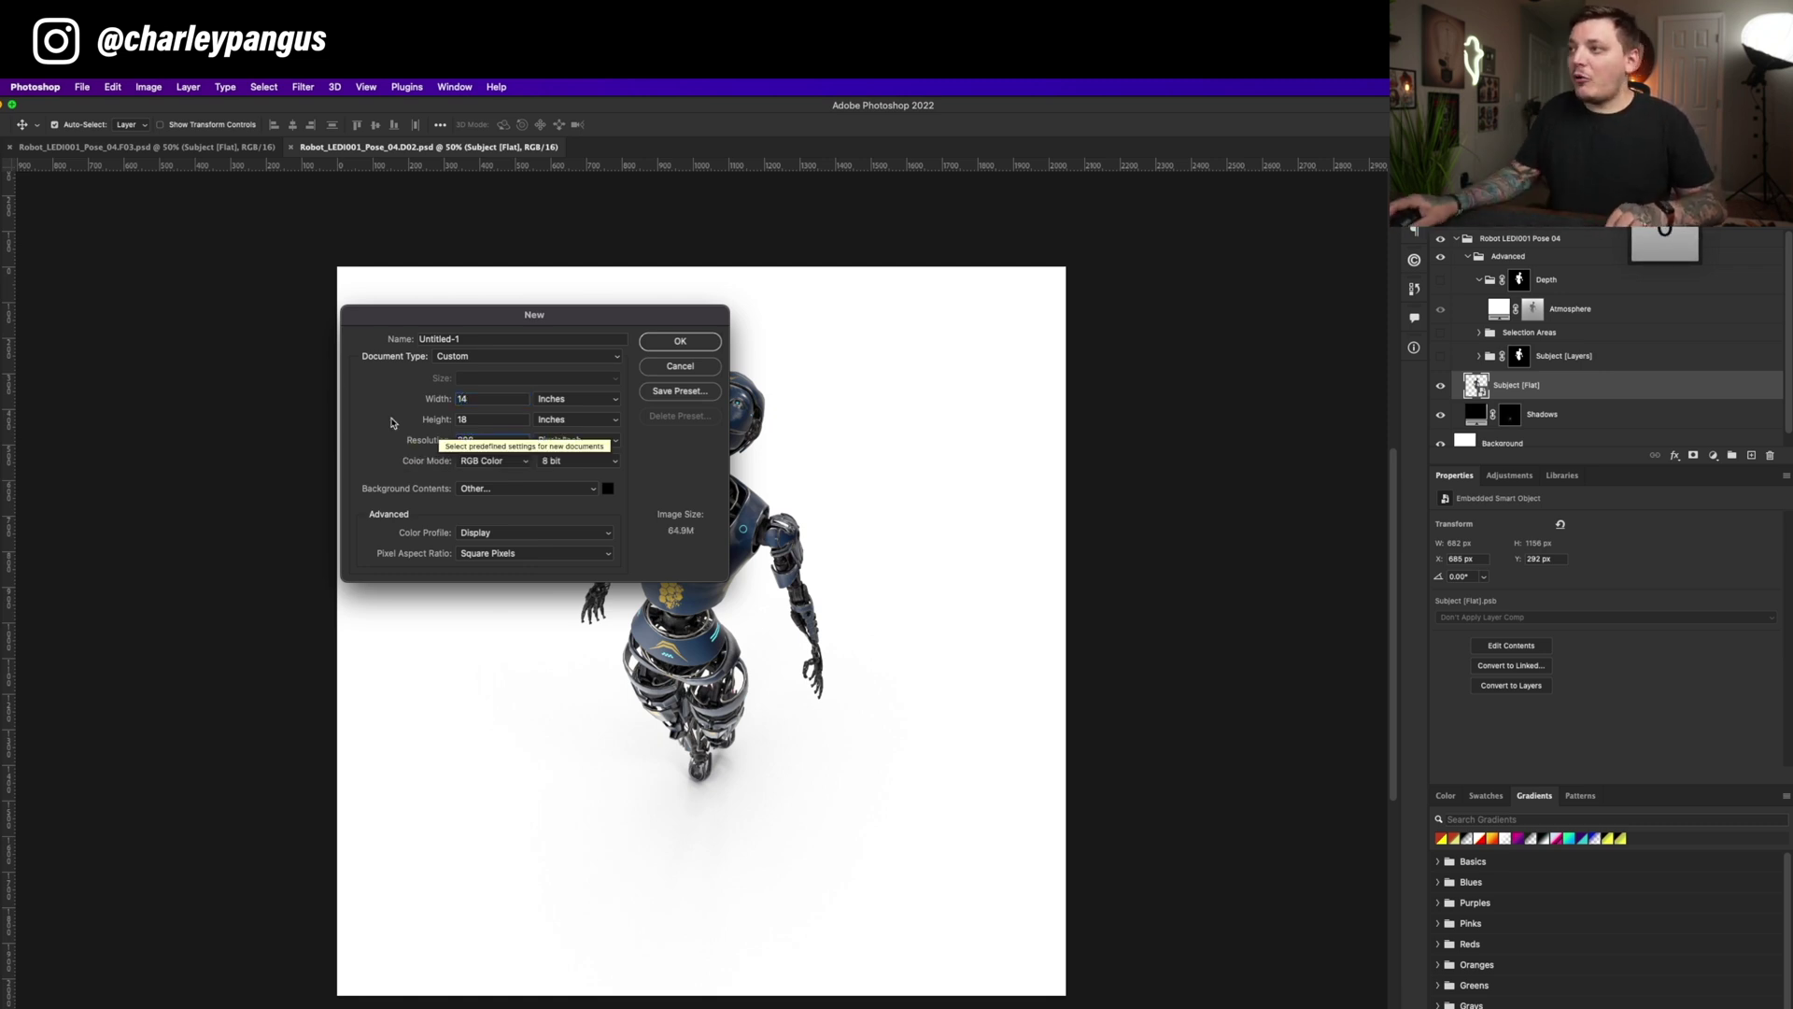
# Give the new document the working sRGB IEC61966-2.1 color profile and white background contents, and create it
pyautogui.click(519, 534)
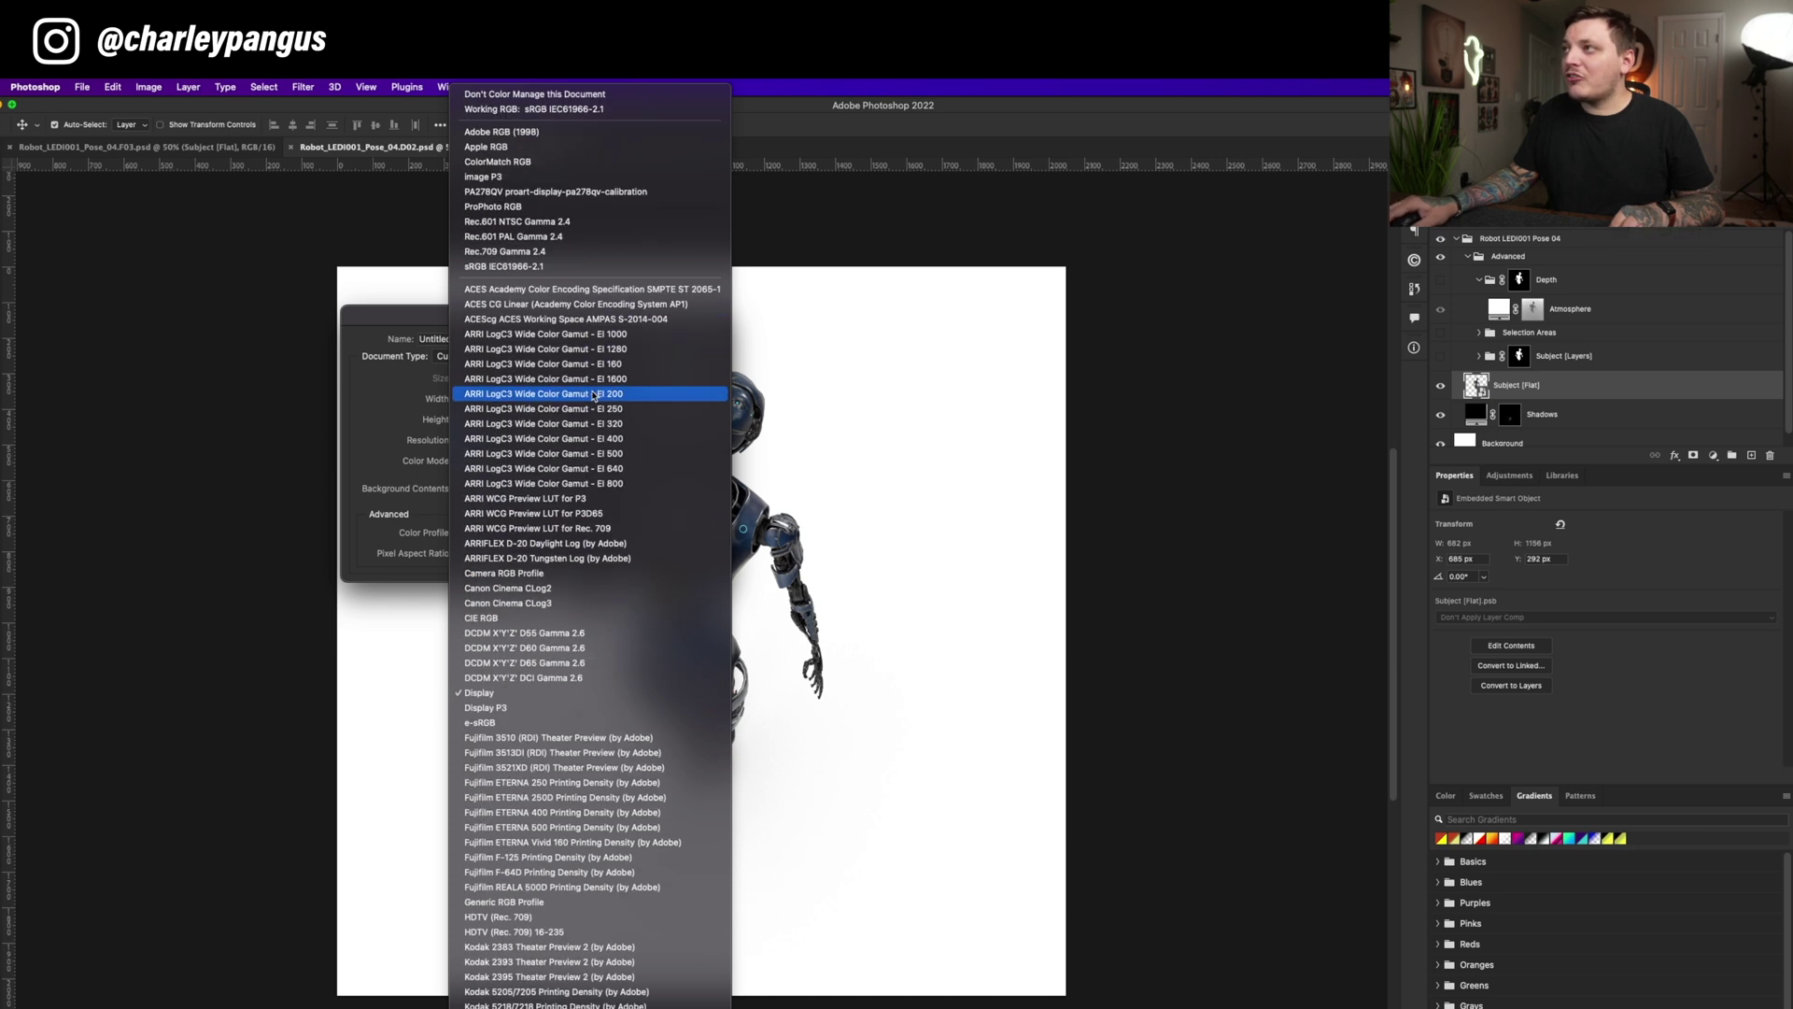
pyautogui.click(561, 113)
pyautogui.click(584, 488)
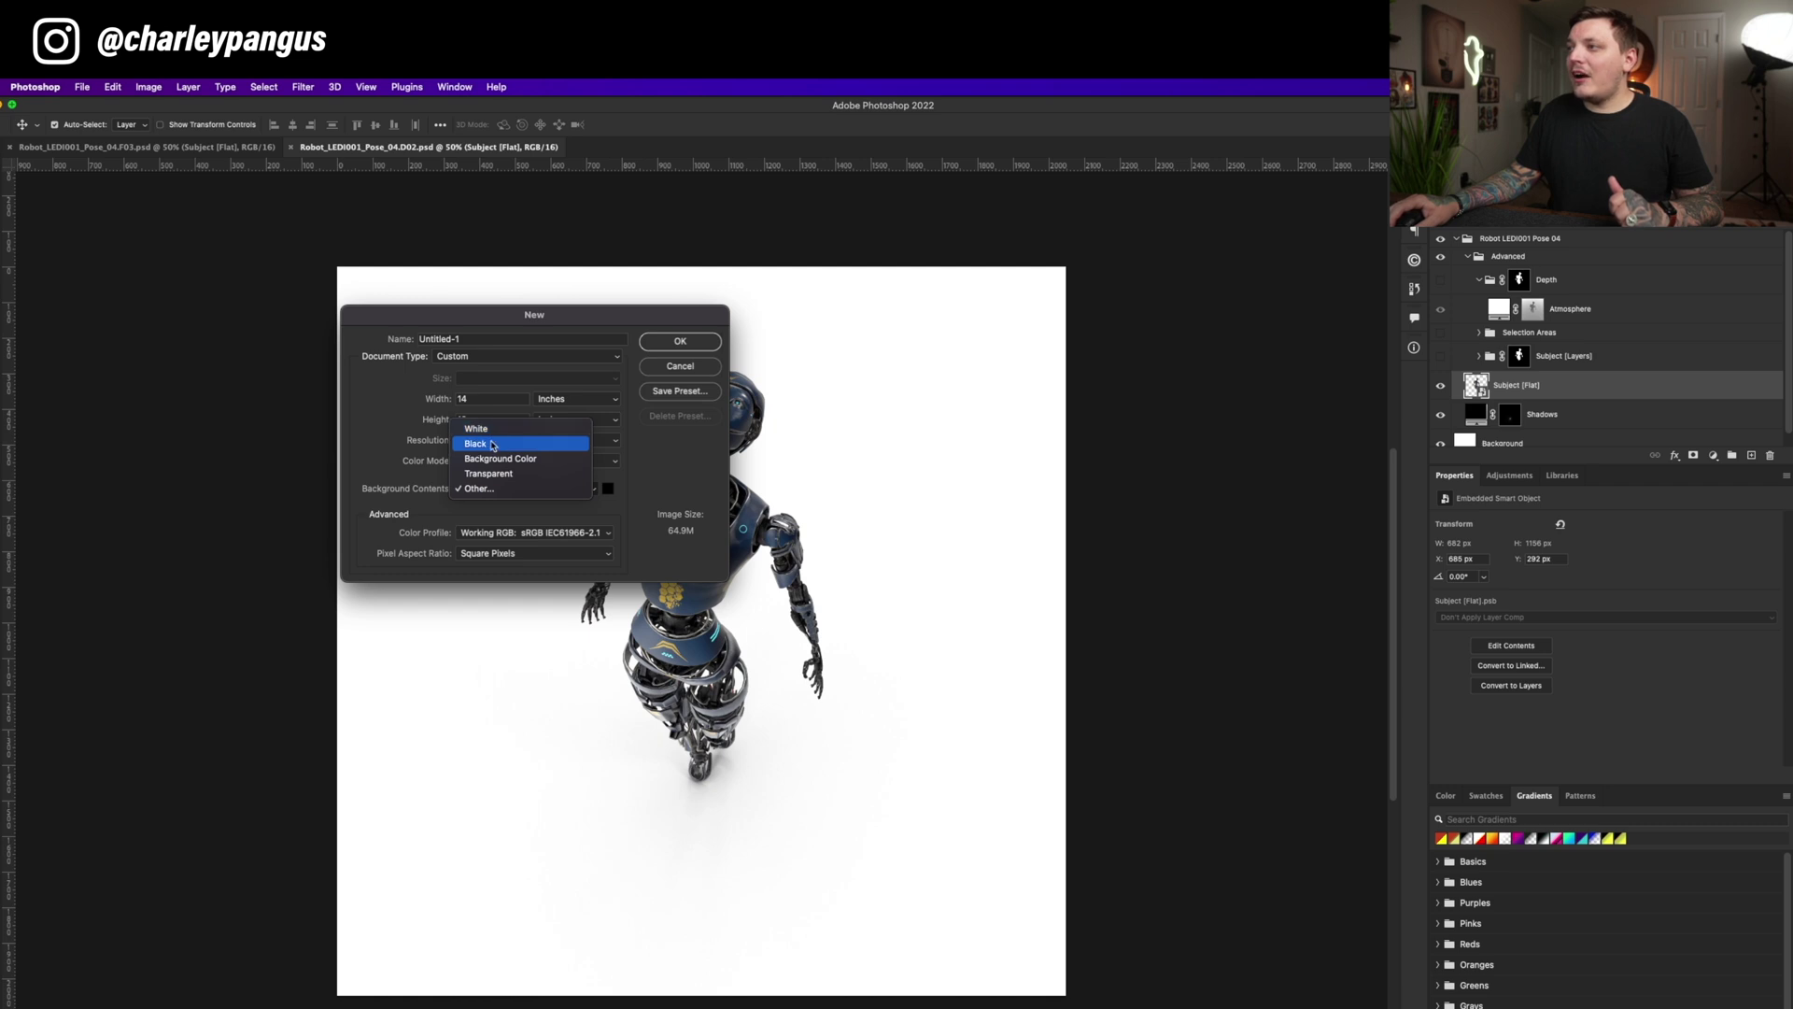
pyautogui.click(496, 430)
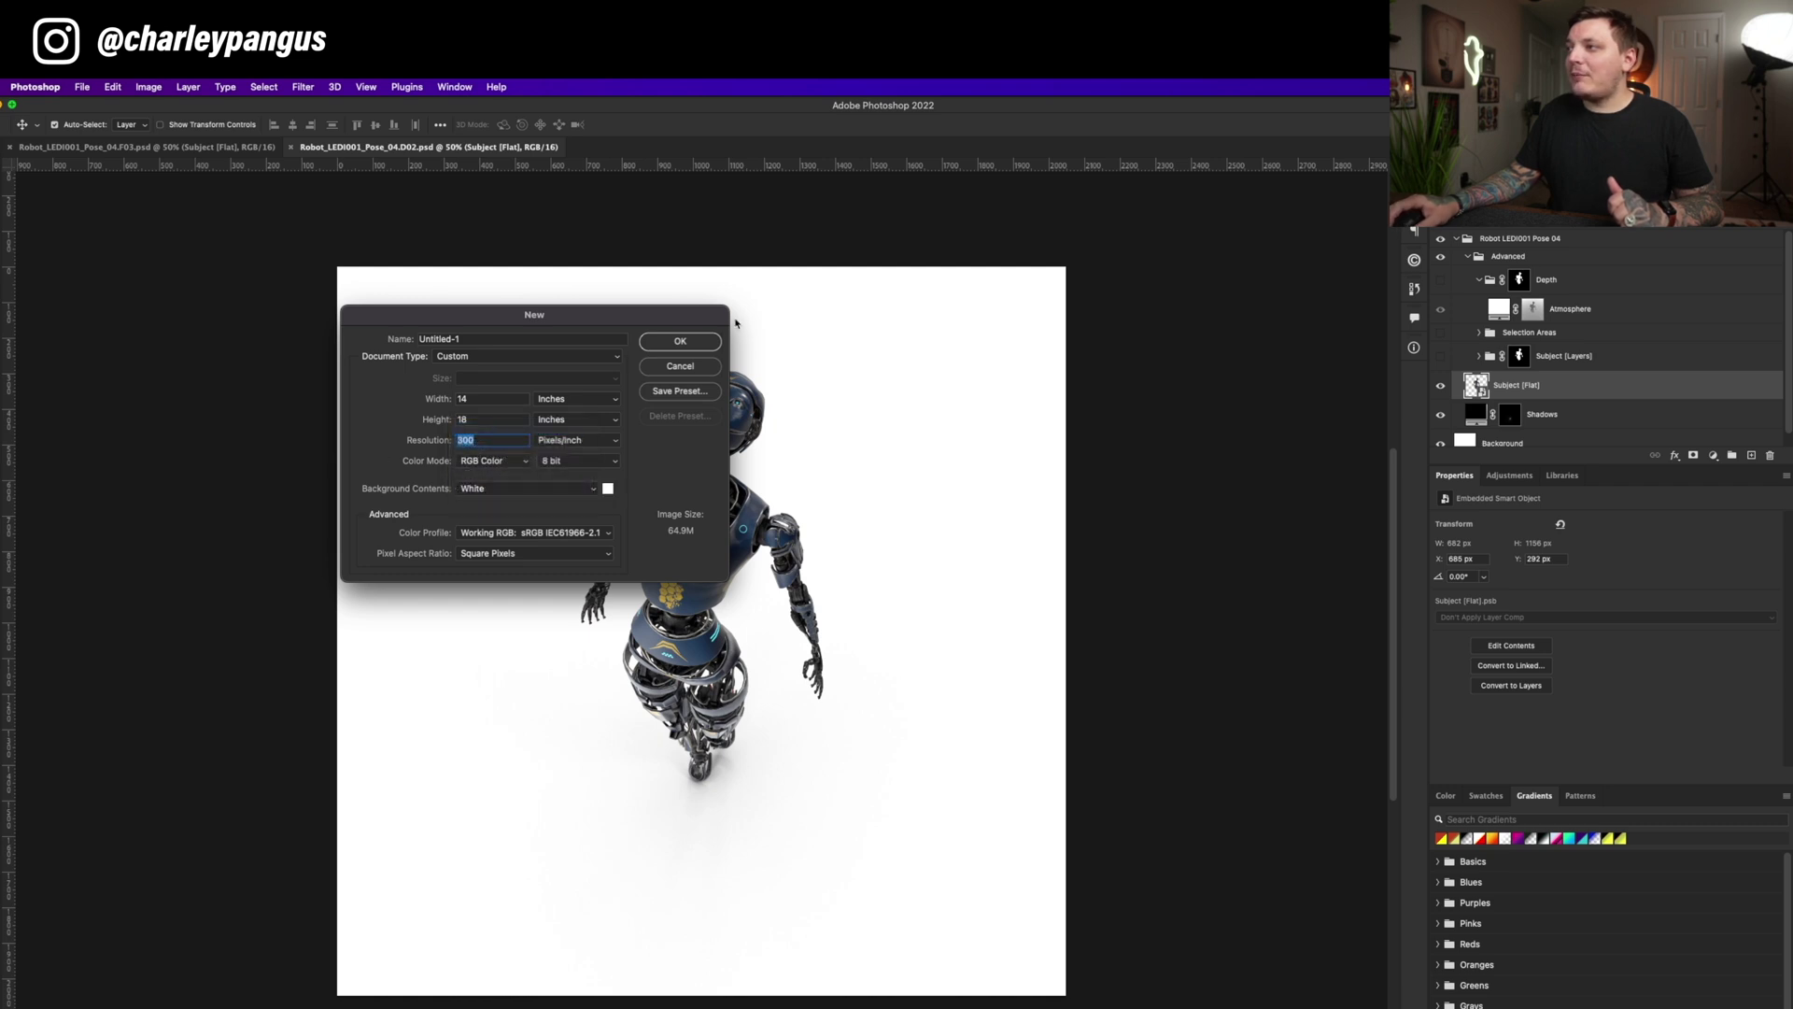
pyautogui.click(680, 342)
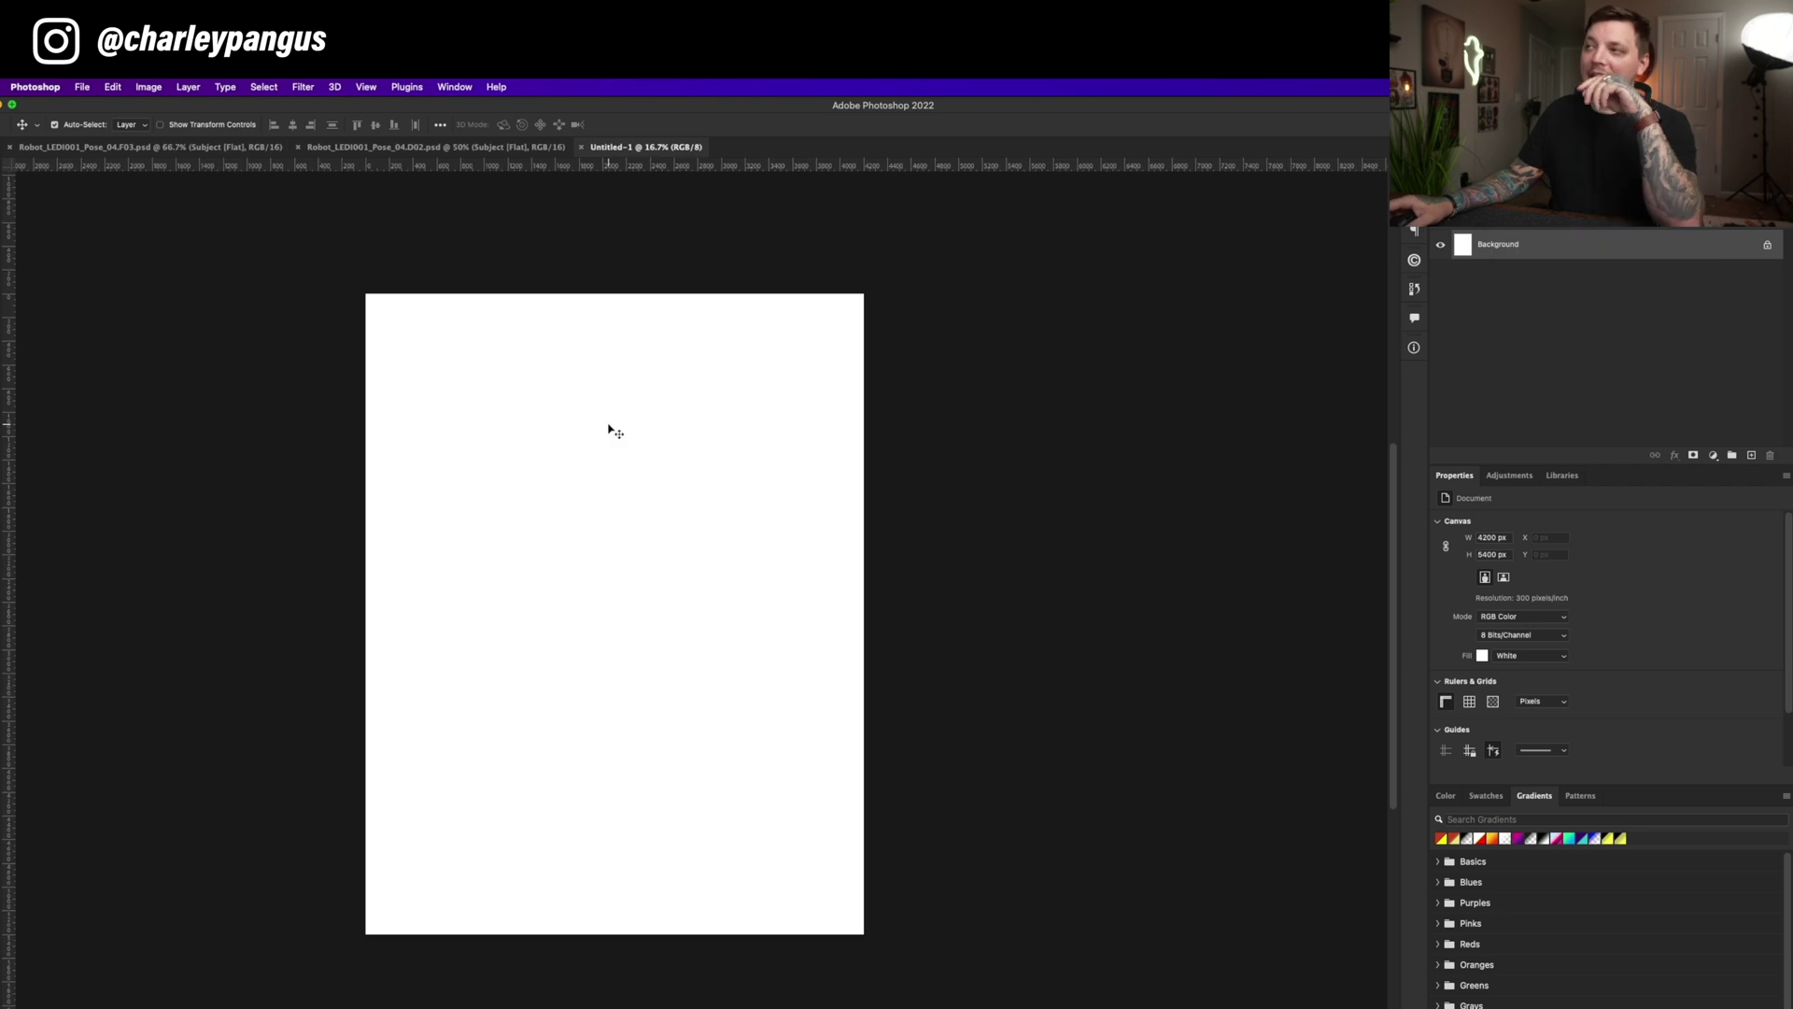
# Paste the copied frame artwork into the blank document as a smart object
pyautogui.press('shift+super+v')
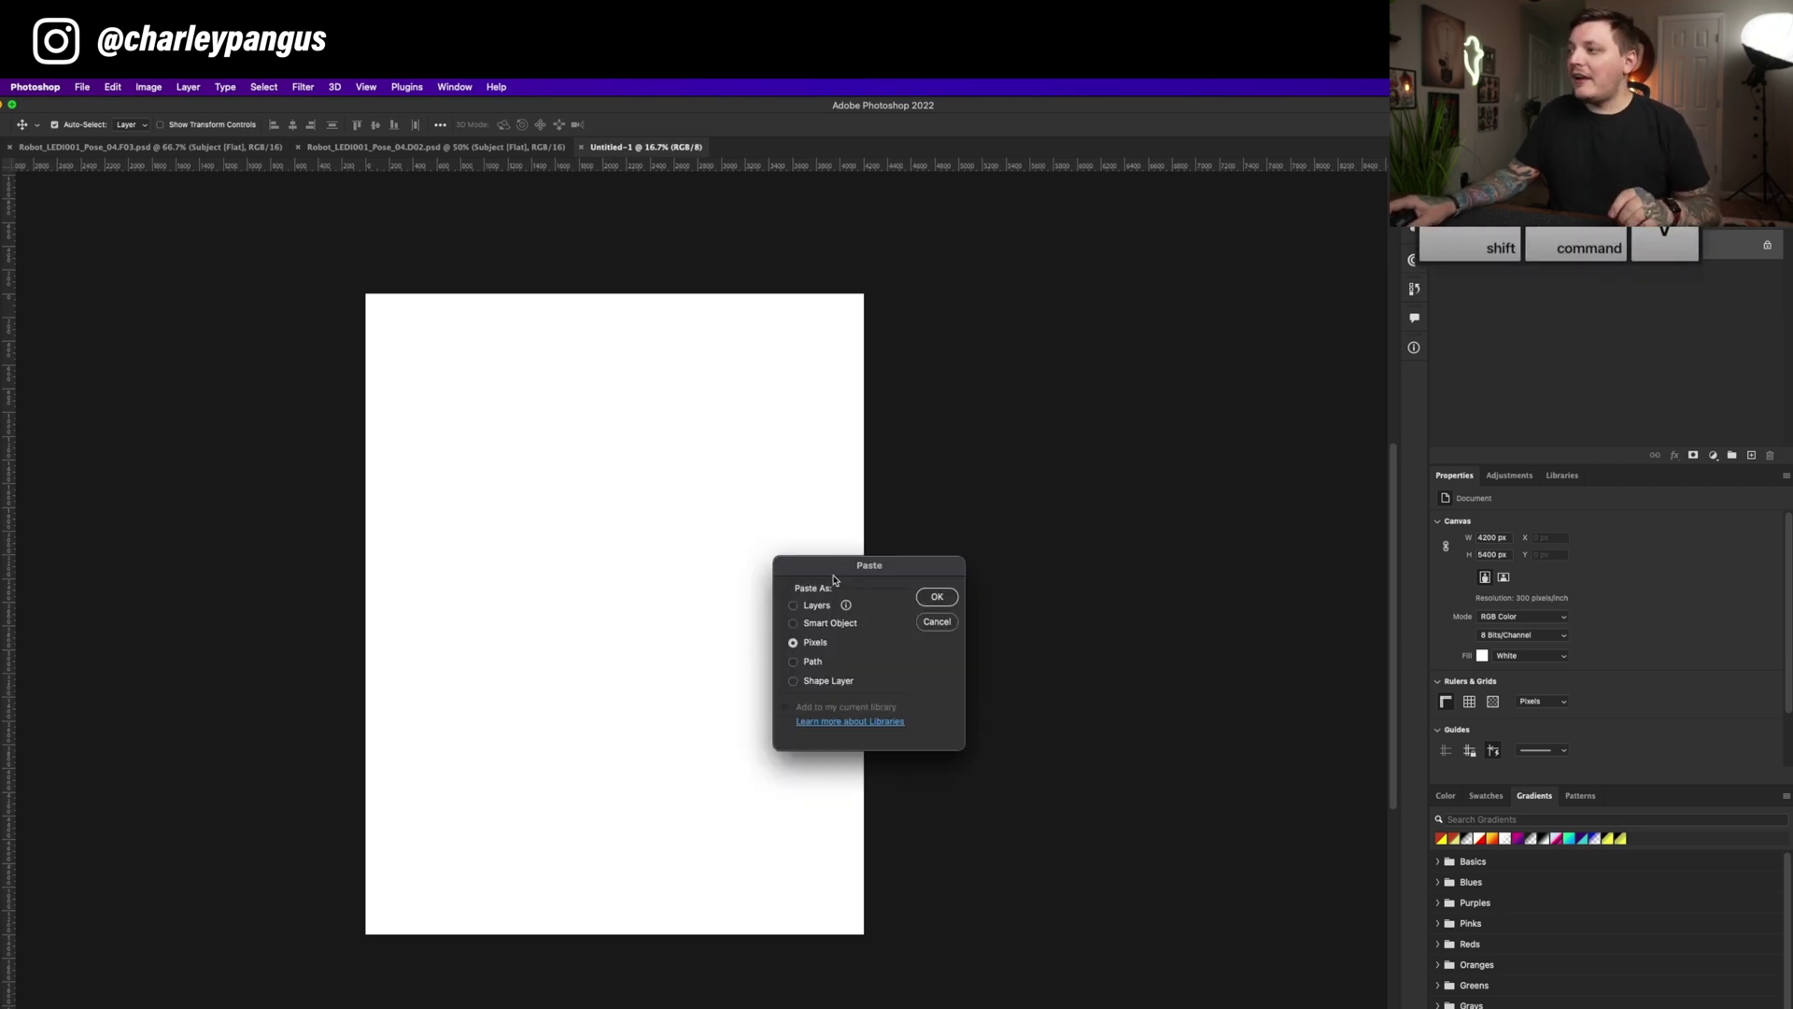
pyautogui.press('Return')
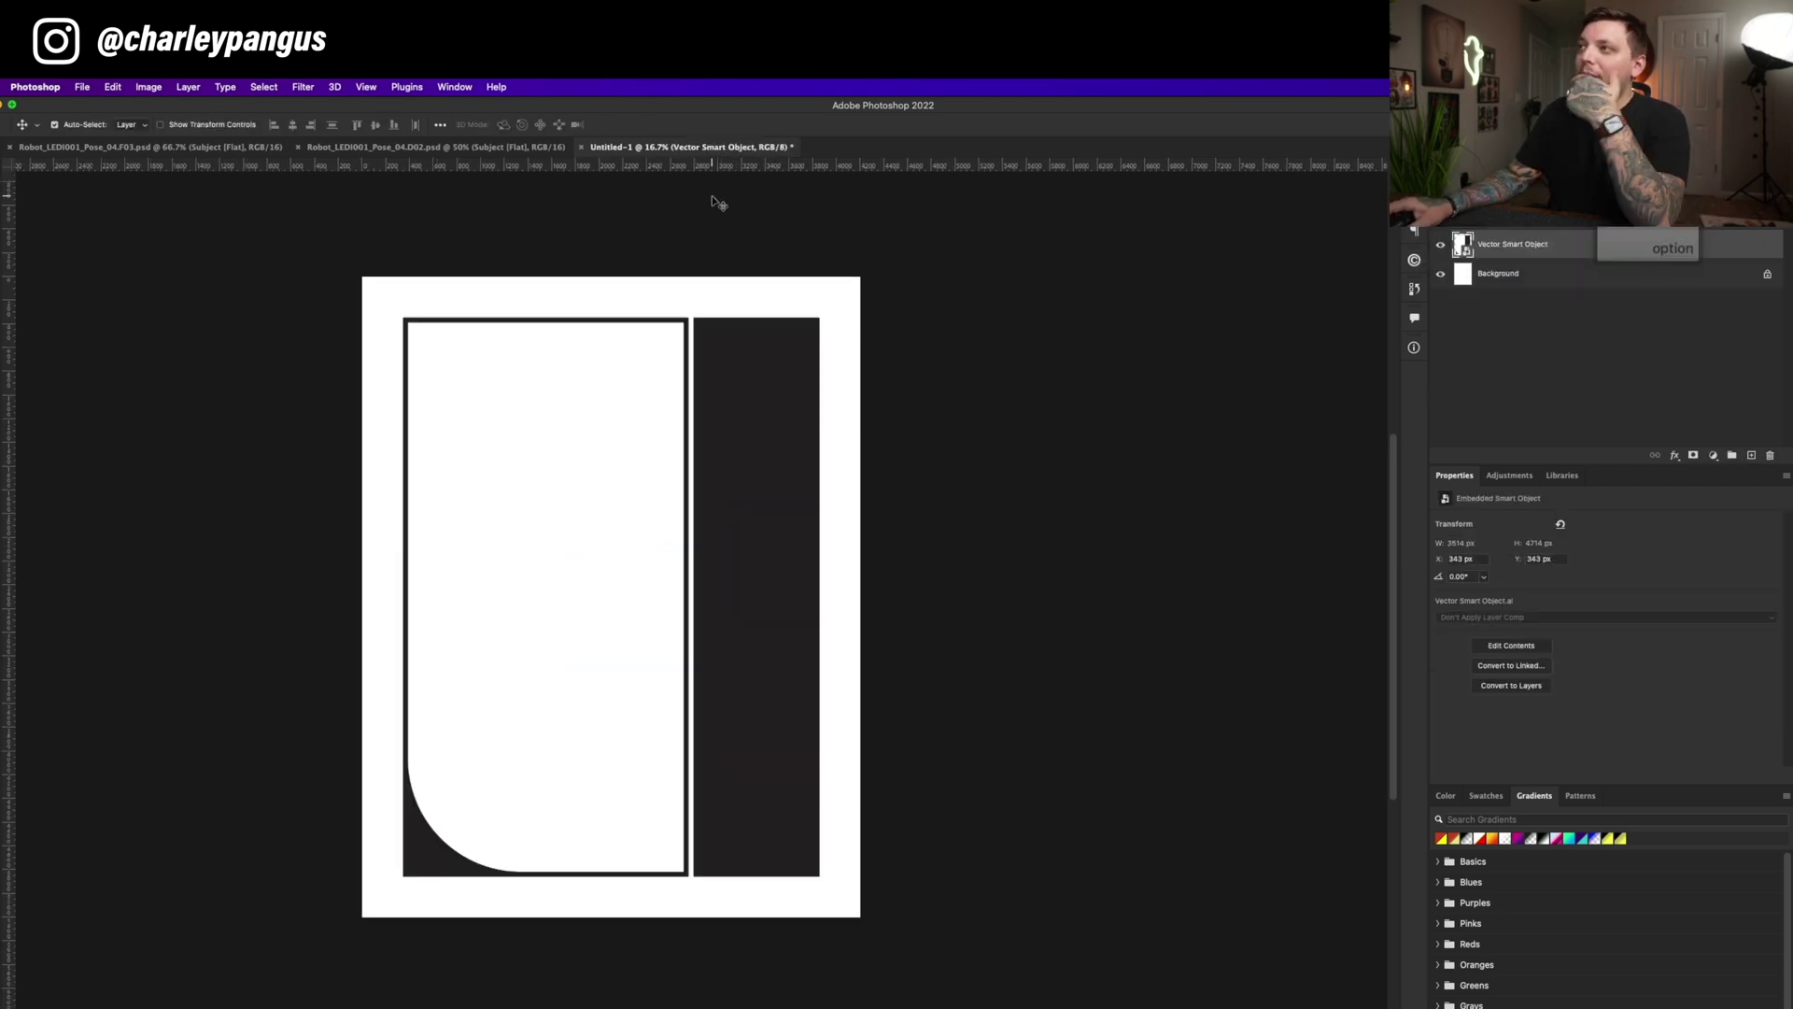
# In Robot_LEDI001_Pose_04.D02.psd, hide the Background and Shadows layers and copy the whole canvas merged
pyautogui.click(425, 153)
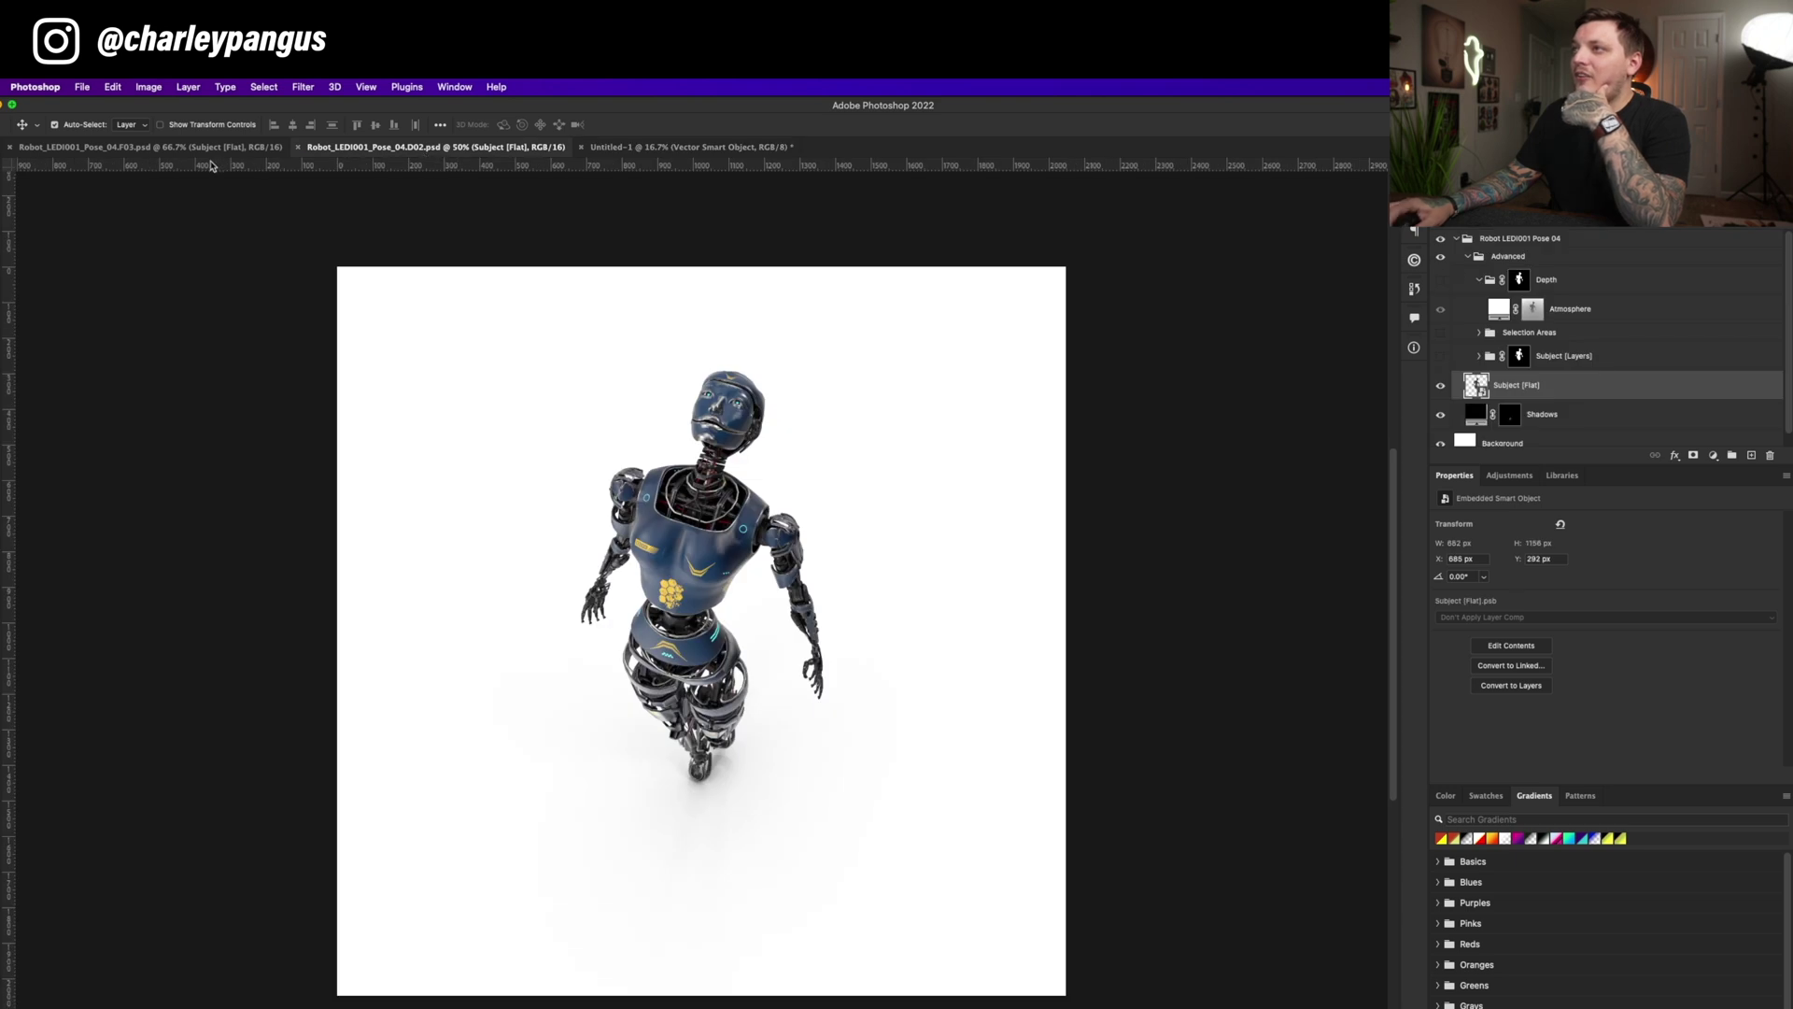
pyautogui.click(214, 150)
pyautogui.click(380, 151)
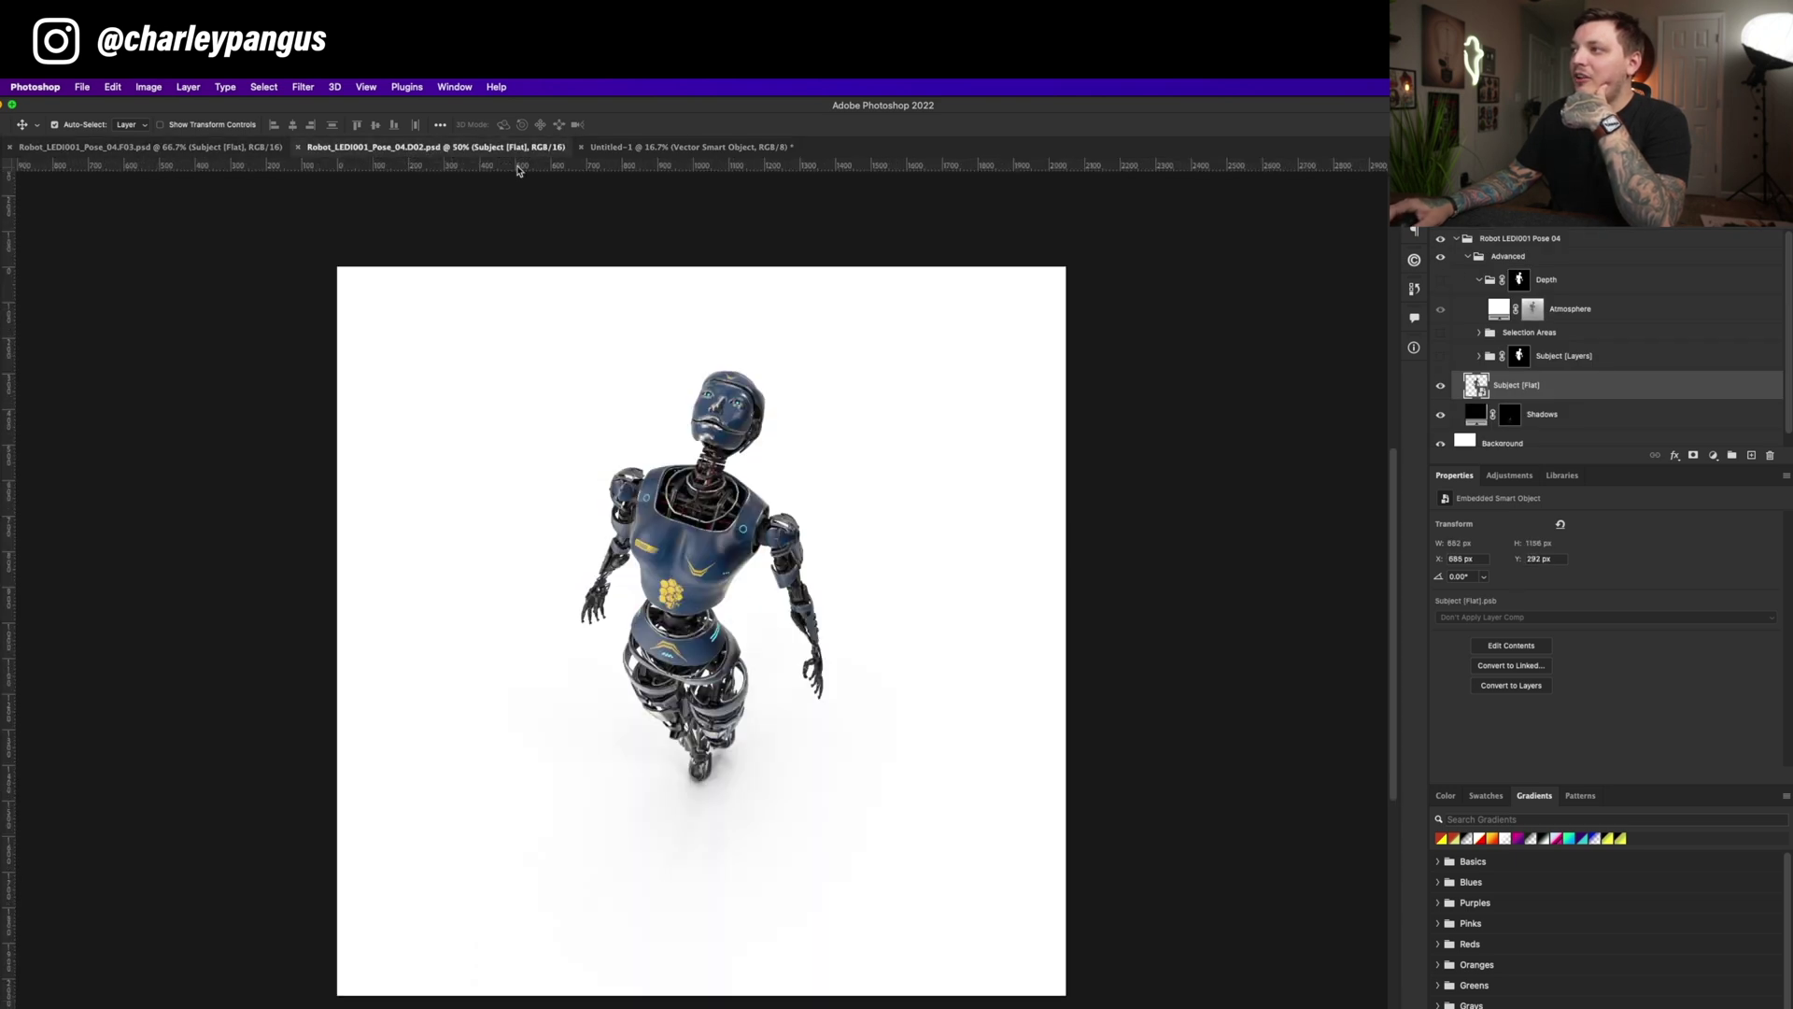
pyautogui.click(1441, 443)
pyautogui.click(1441, 404)
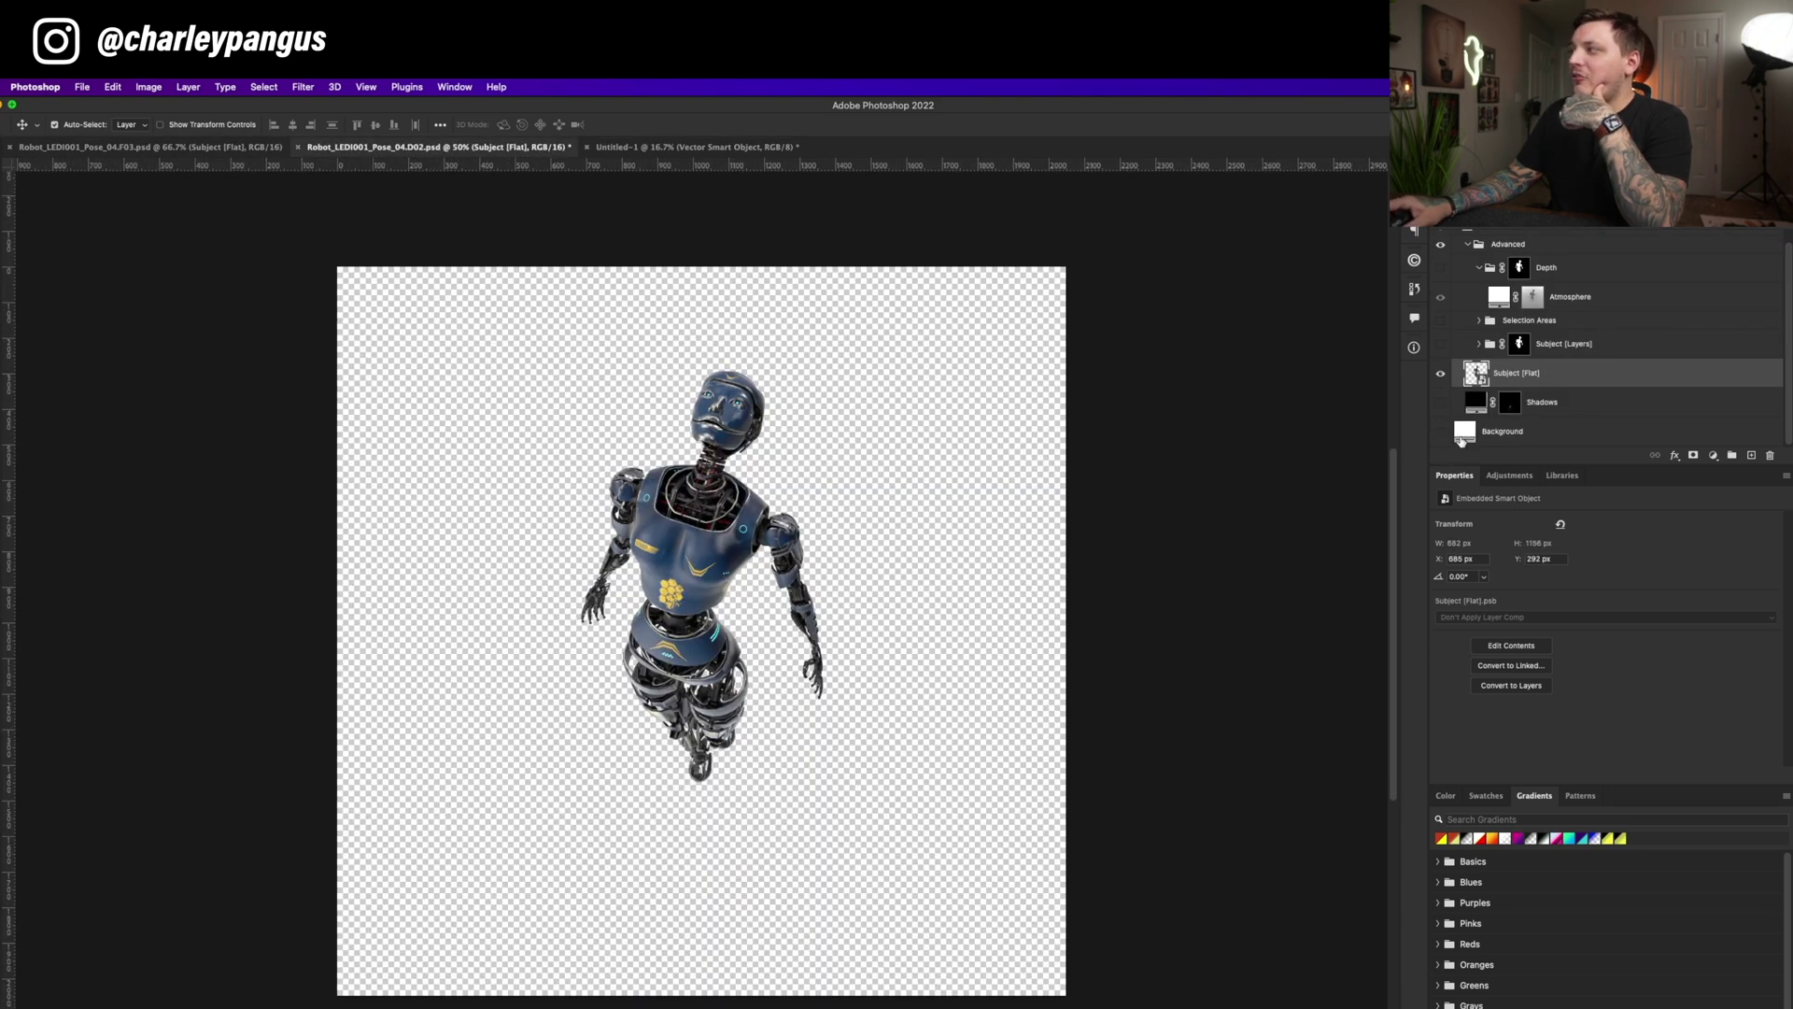
pyautogui.press('super+a')
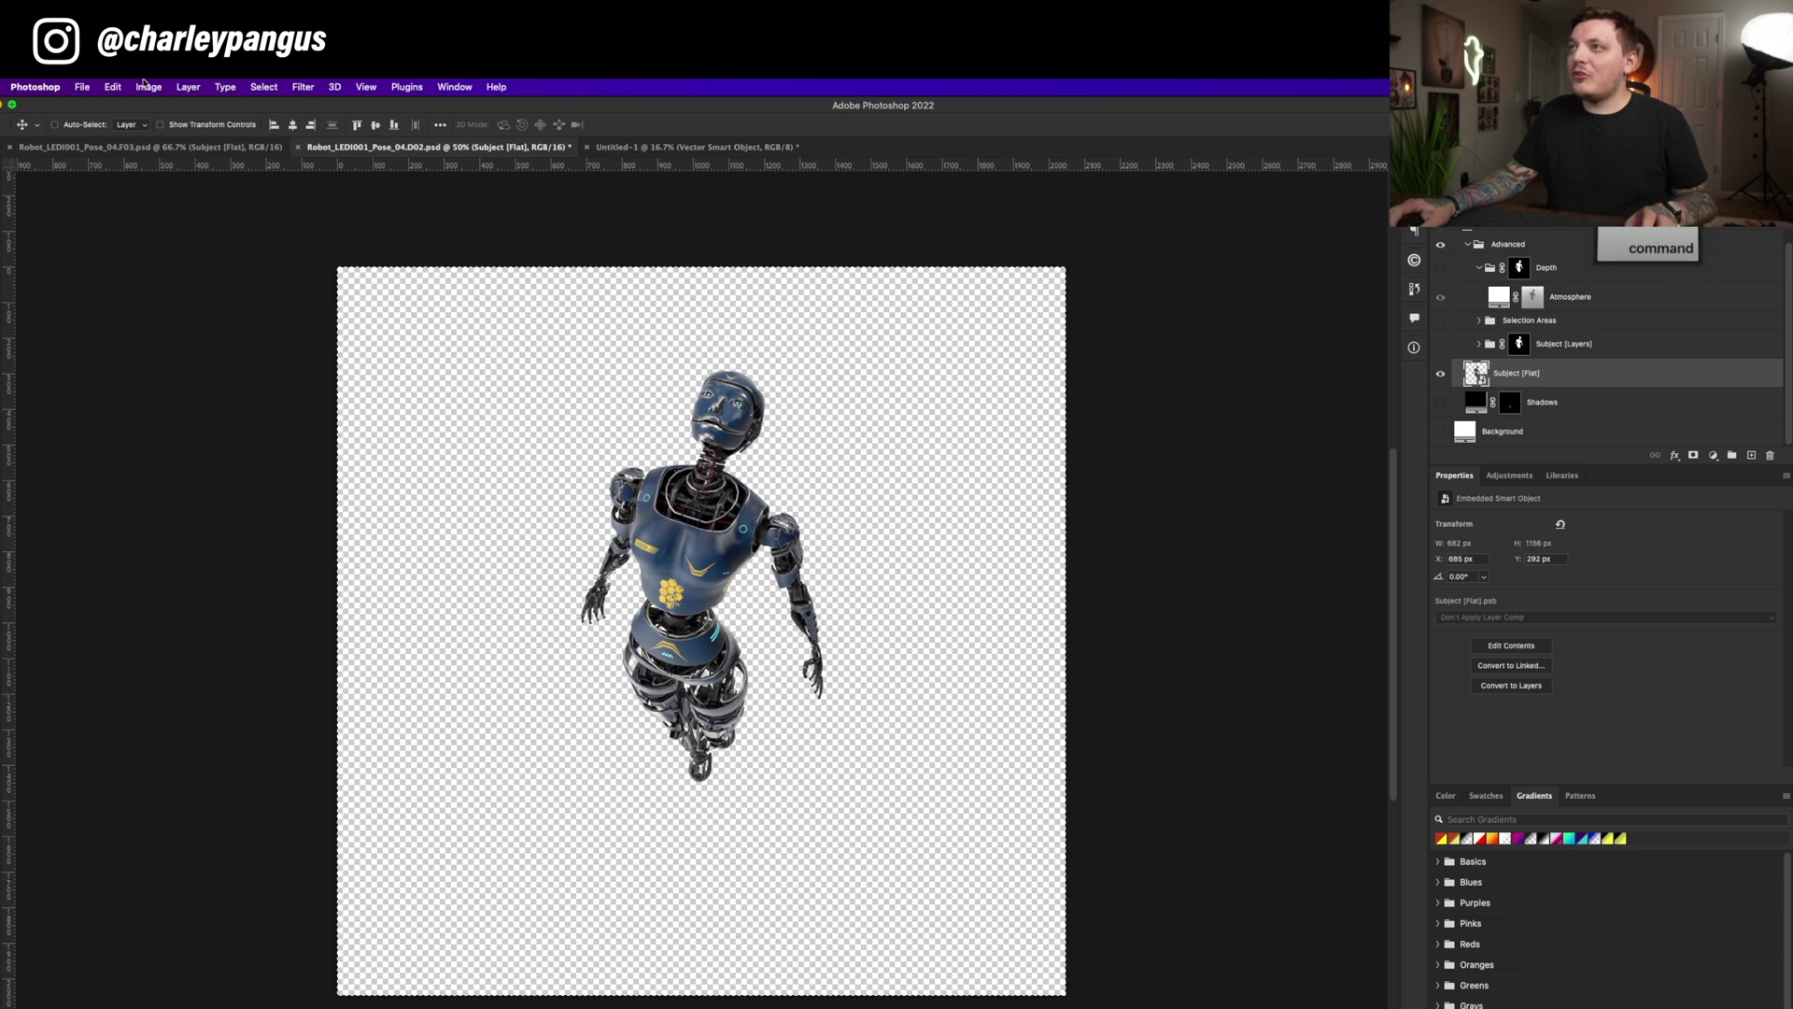
pyautogui.click(112, 86)
pyautogui.press('shift+super+c')
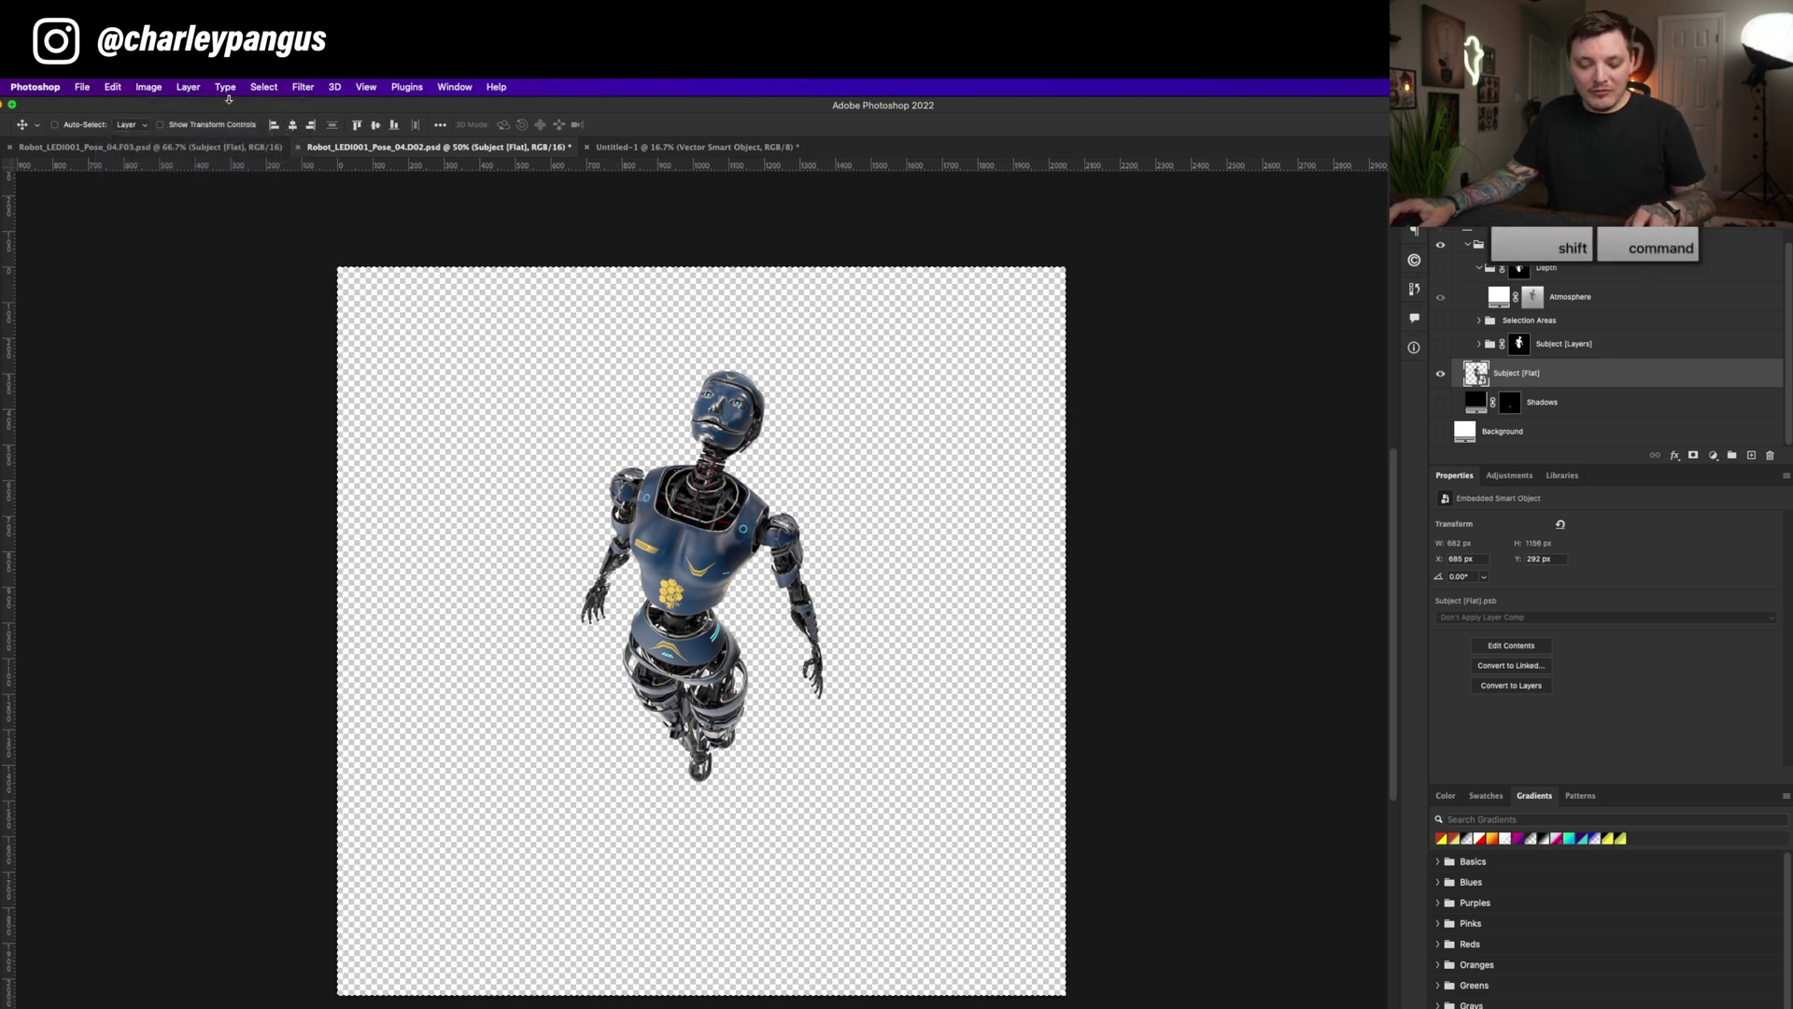
# Paste the robot into the poster document and scale it up to about 2819 px wide over the white panel
pyautogui.click(688, 147)
pyautogui.press('super+v')
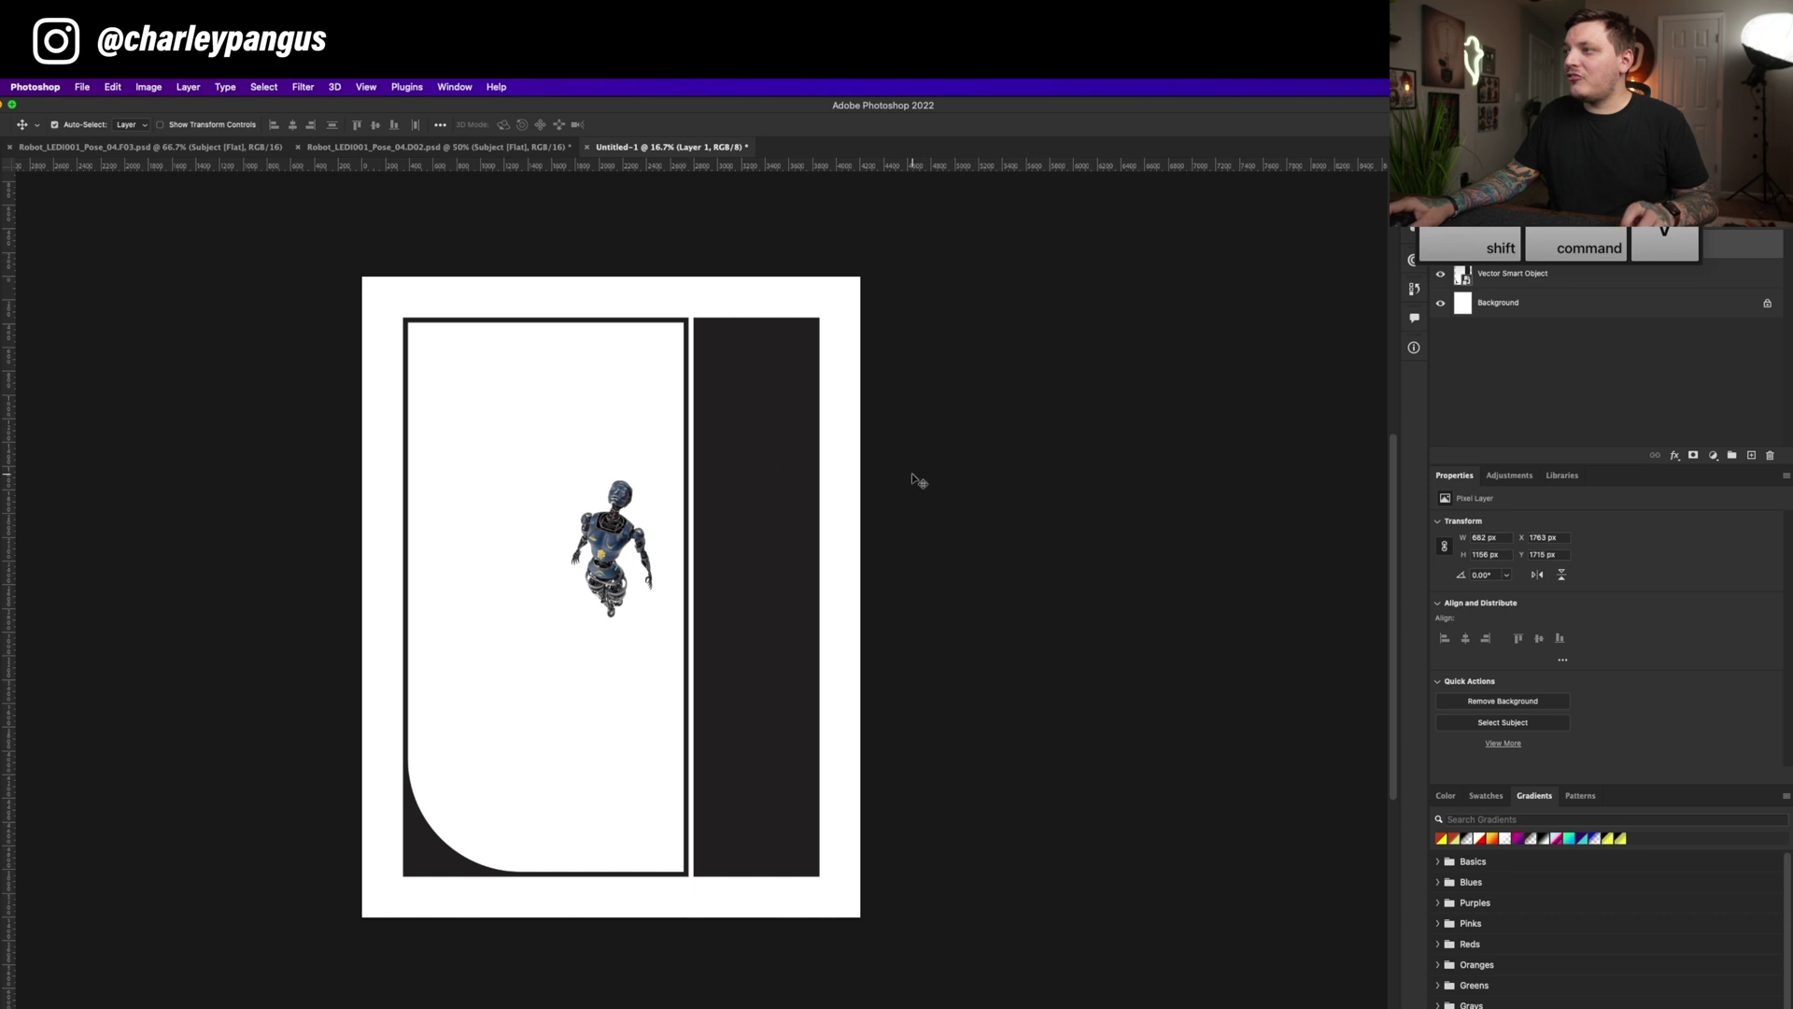
pyautogui.press('super+t')
pyautogui.moveTo(654, 480); pyautogui.dragTo(787, 306)
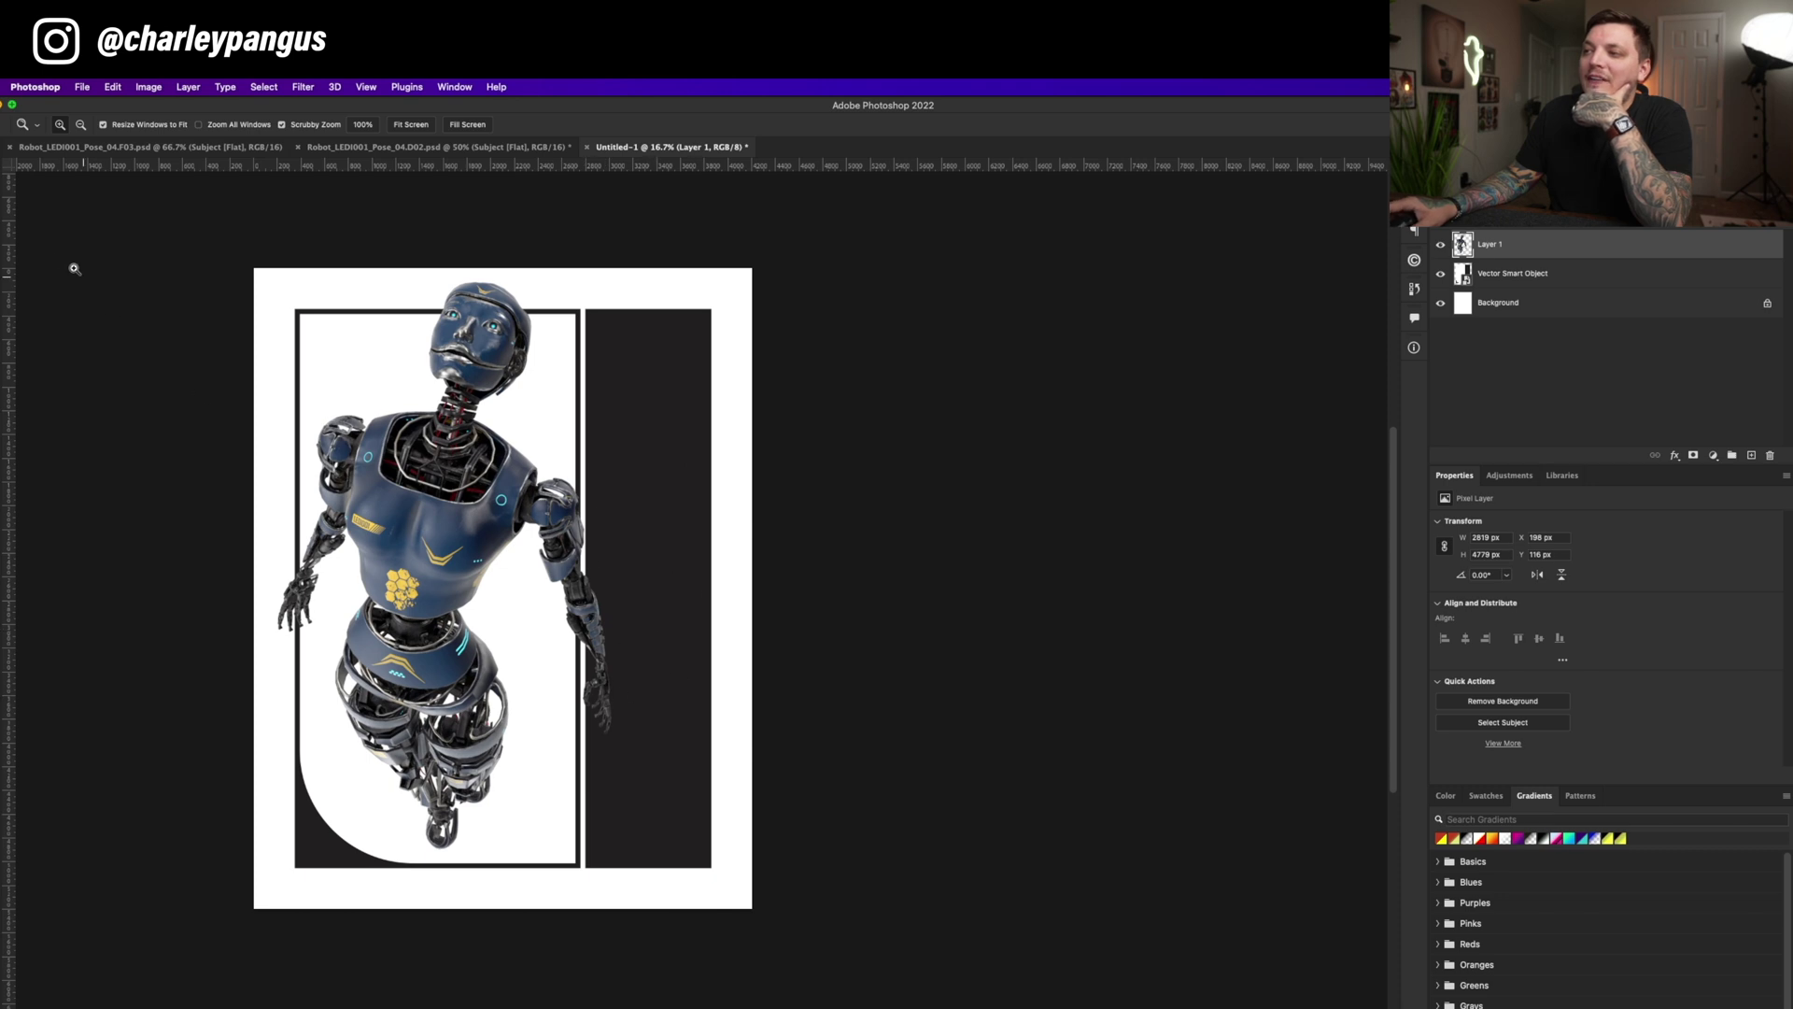
# Load the robot layer's outline as a selection and expand the selection slightly outward
pyautogui.press('v')
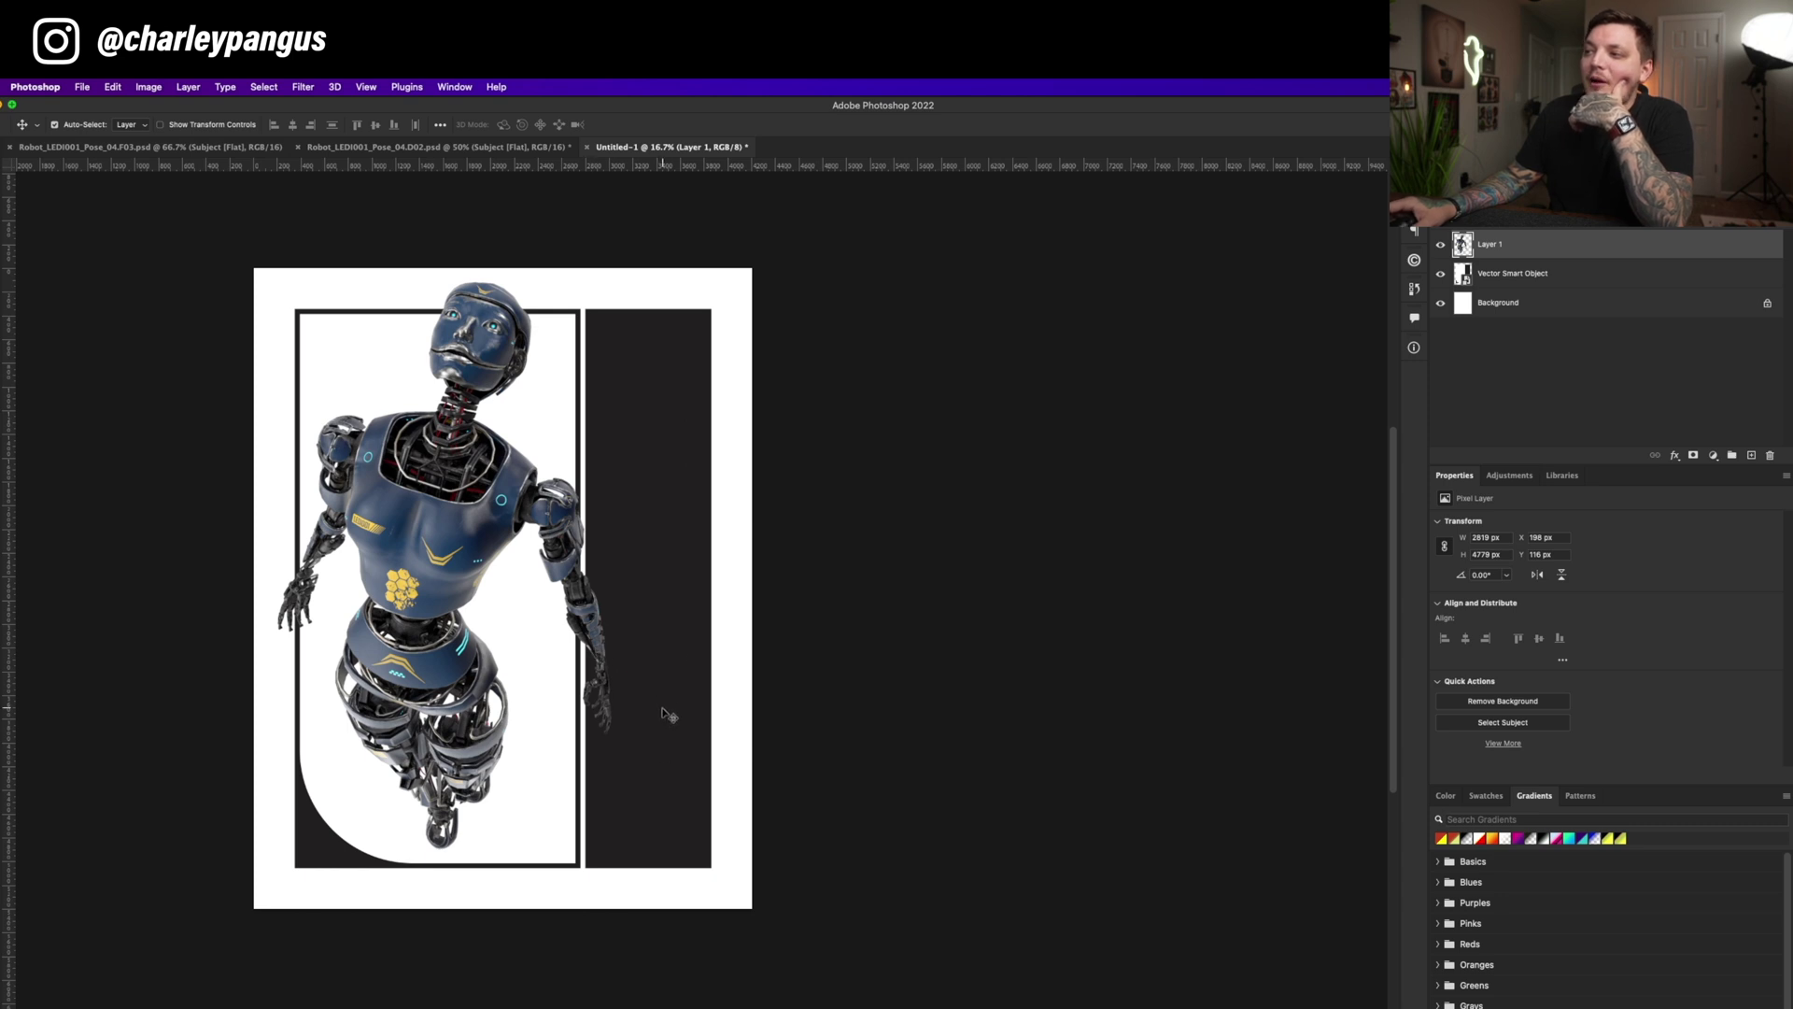
pyautogui.press('super+shift+d')
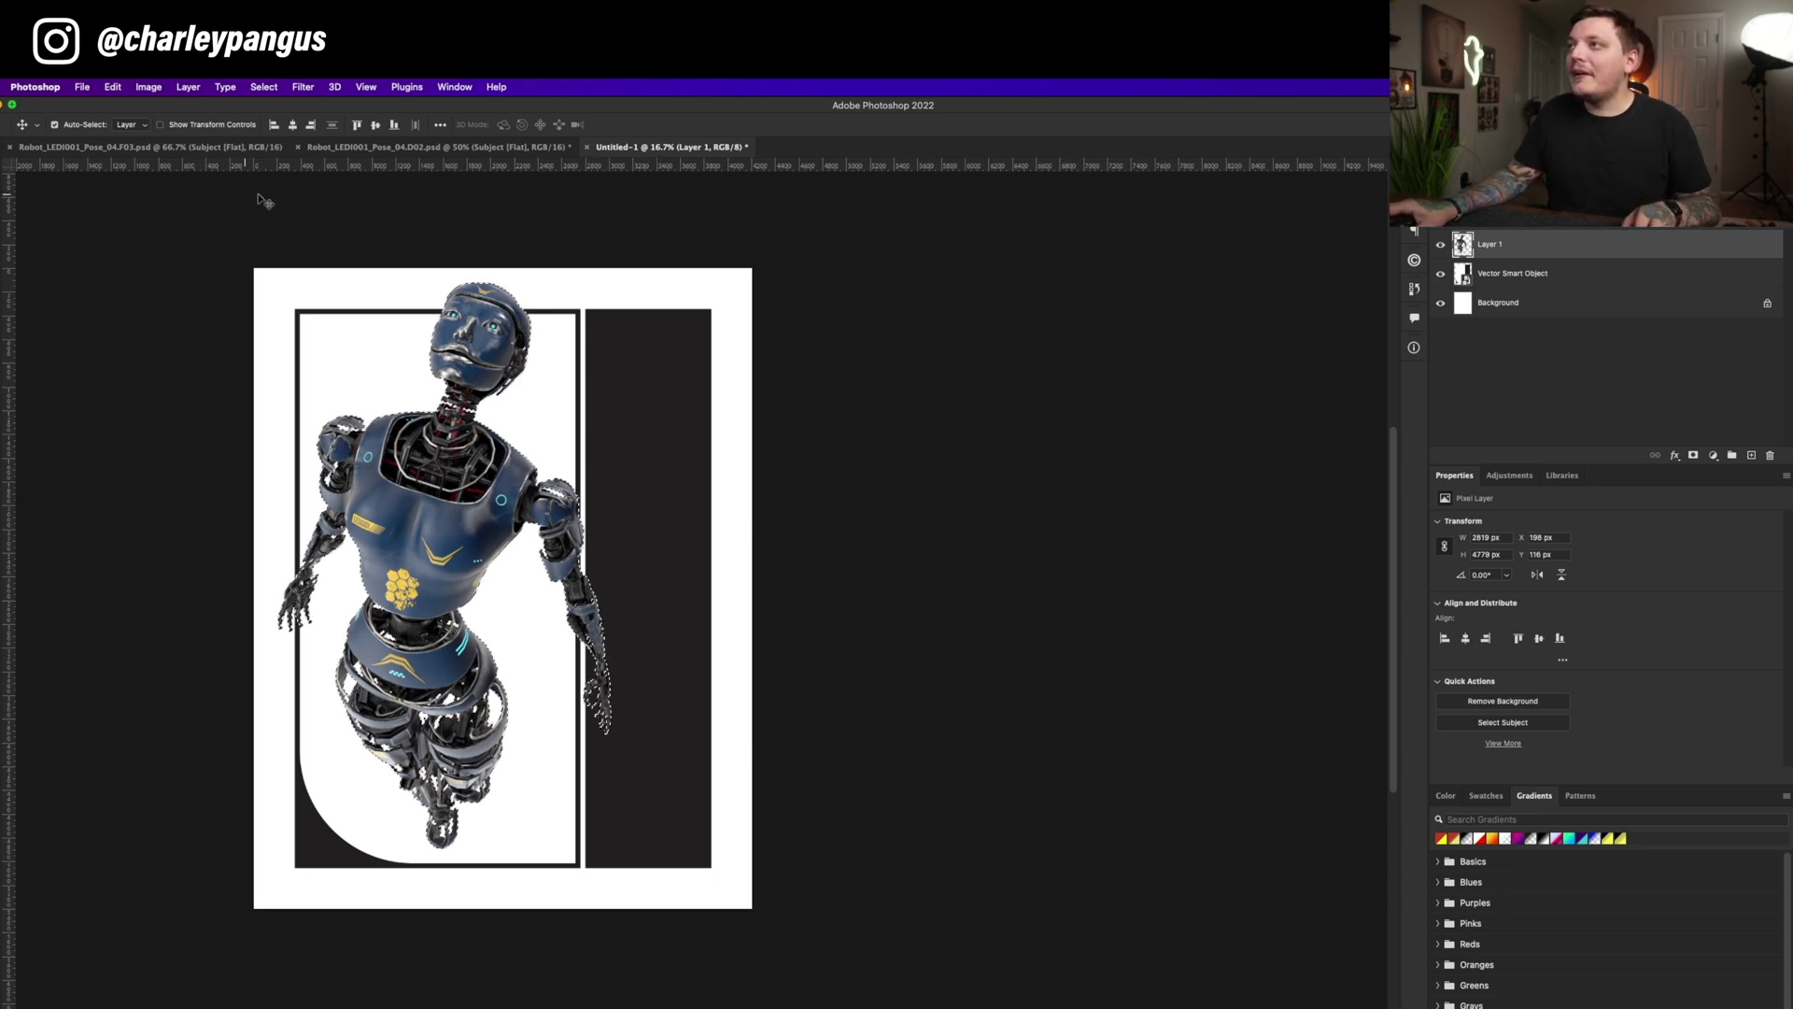
pyautogui.click(303, 86)
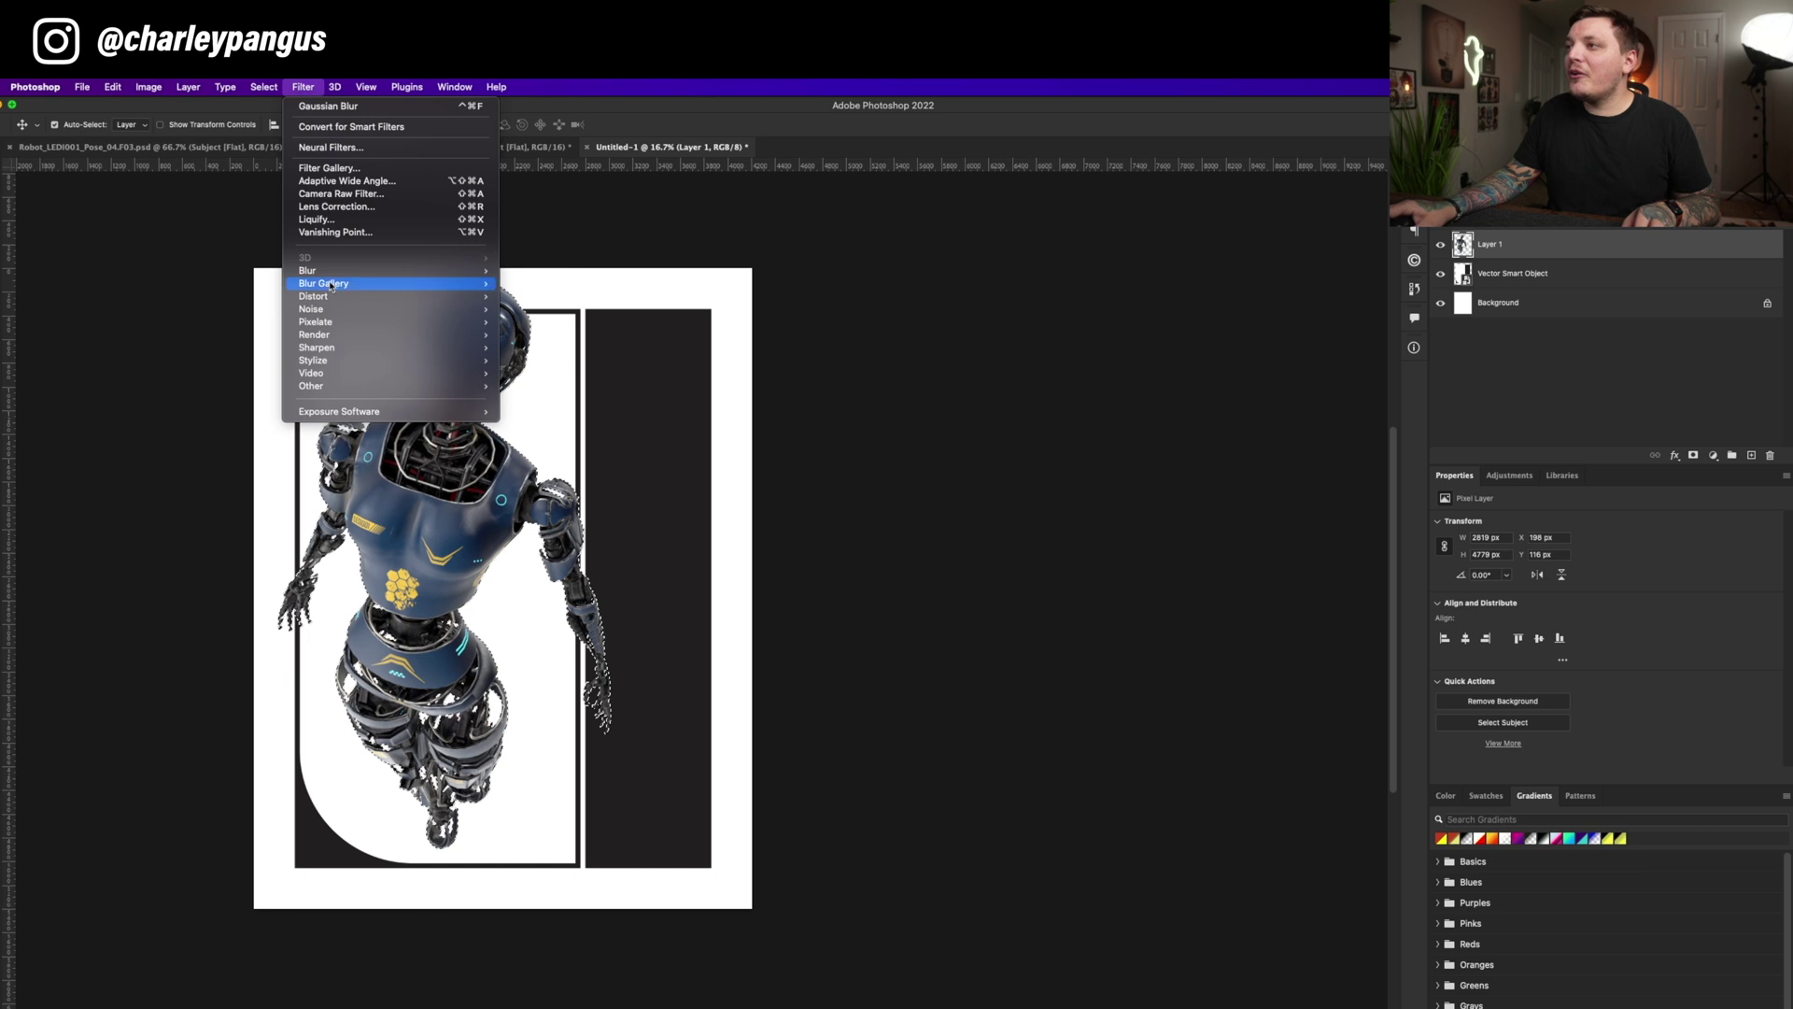
pyautogui.moveTo(330, 286)
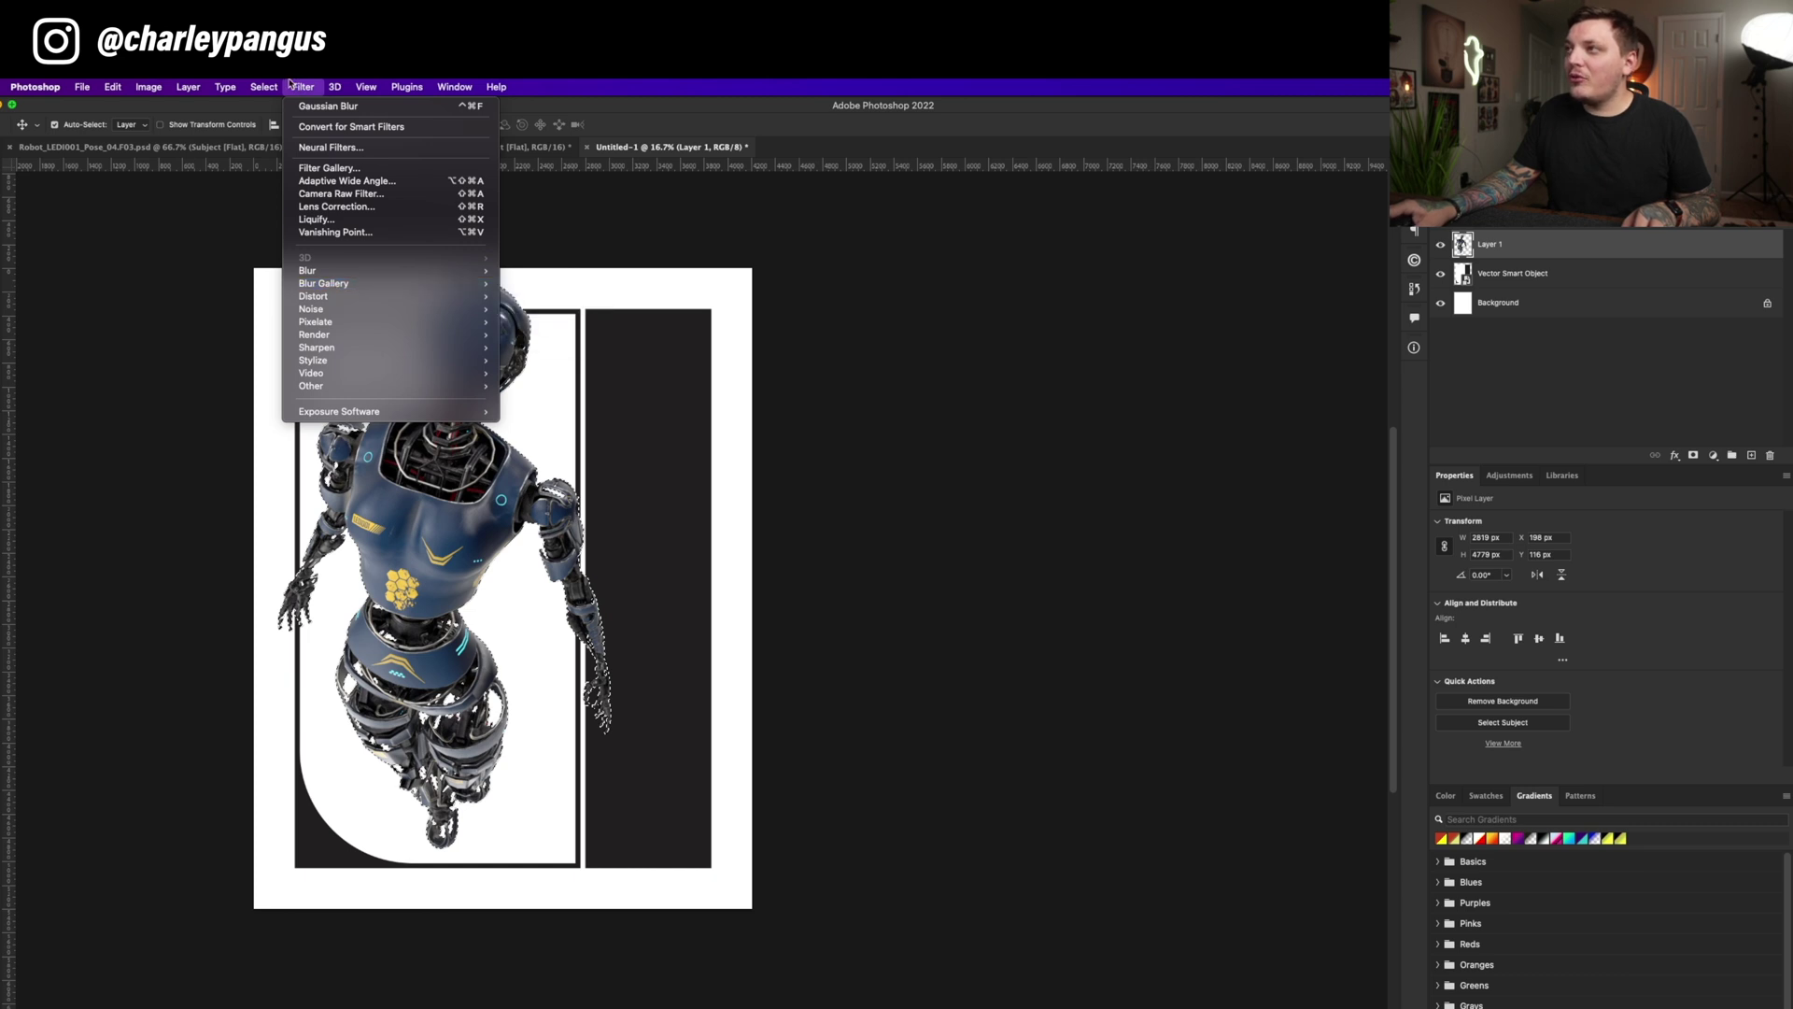
pyautogui.moveTo(263, 86)
pyautogui.moveTo(393, 296)
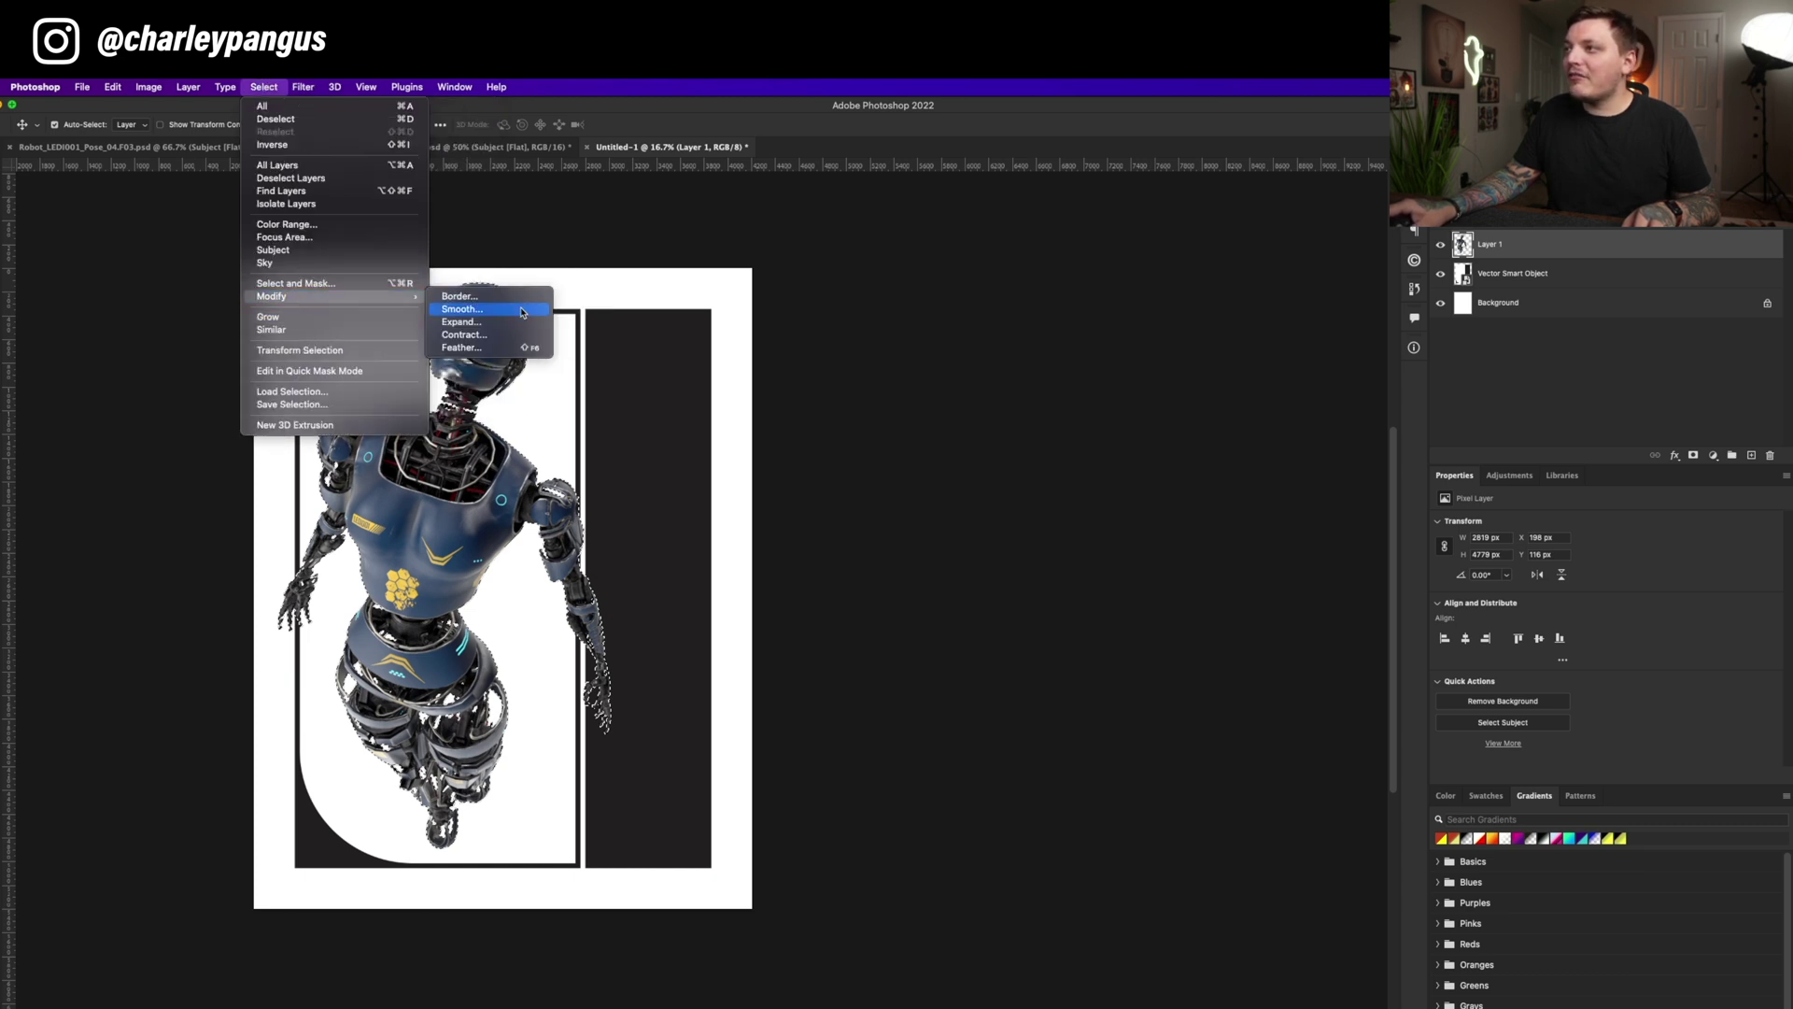
pyautogui.click(518, 321)
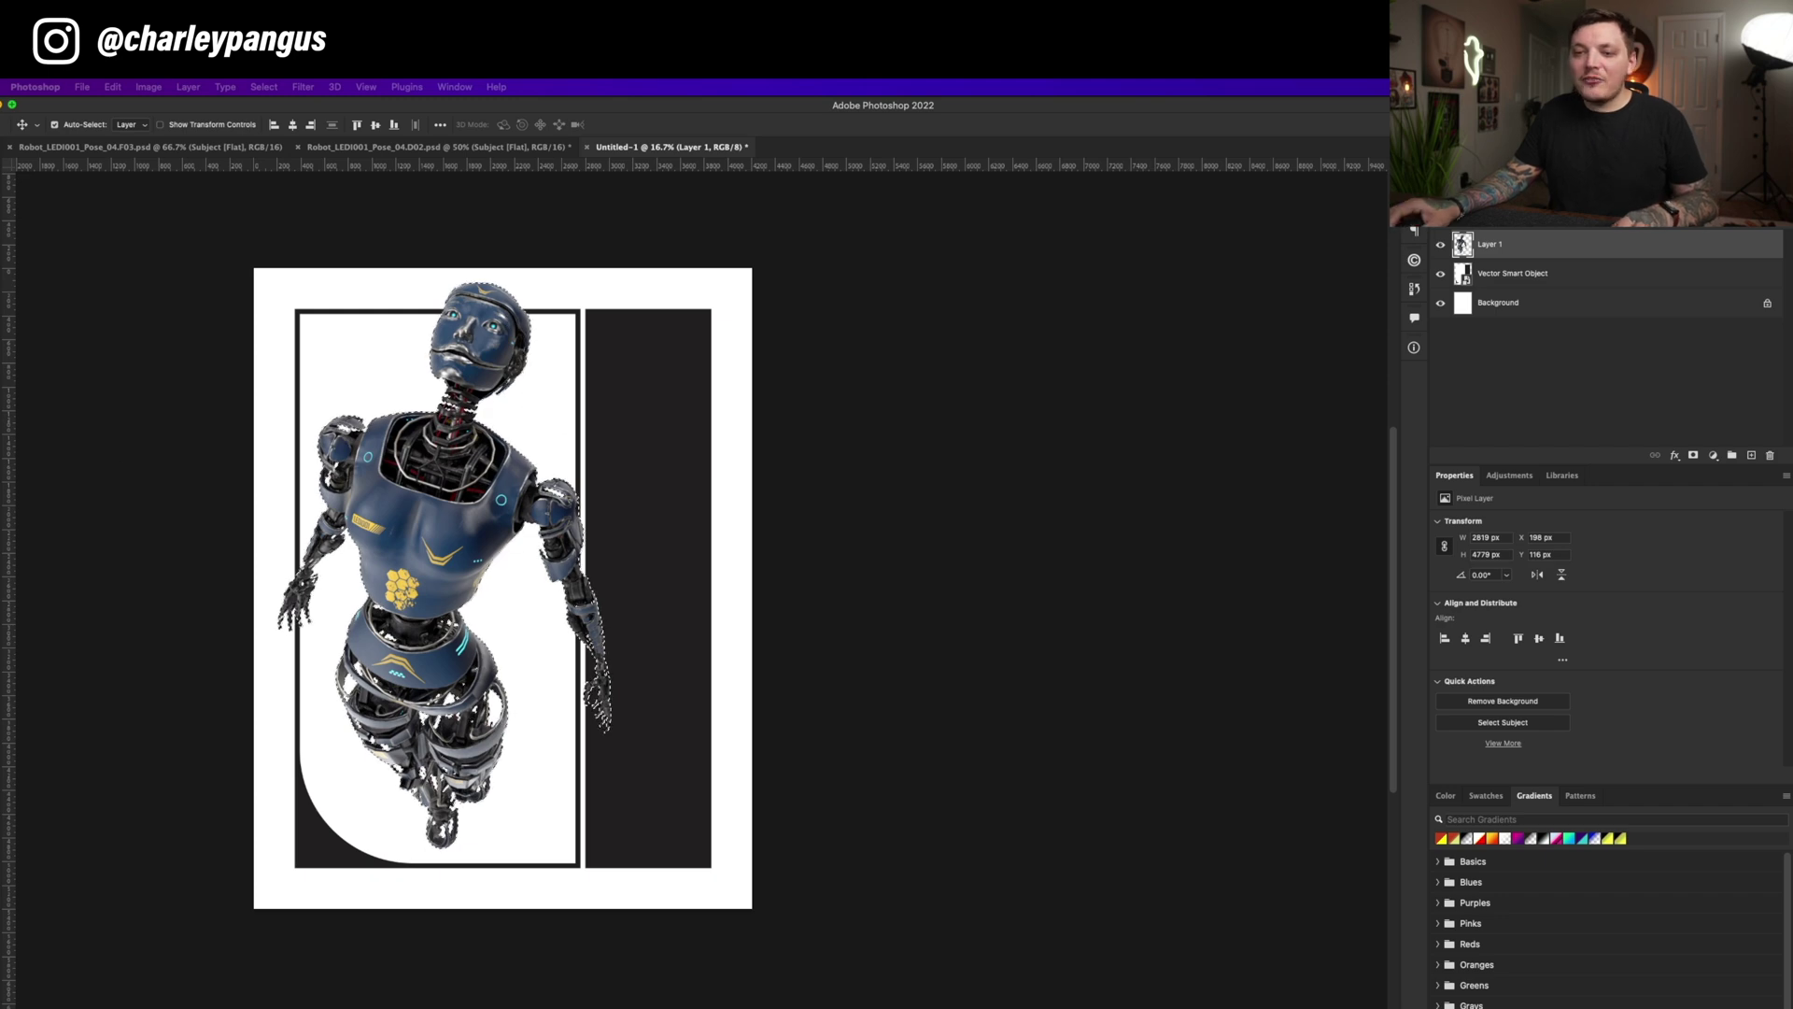
pyautogui.click(873, 467)
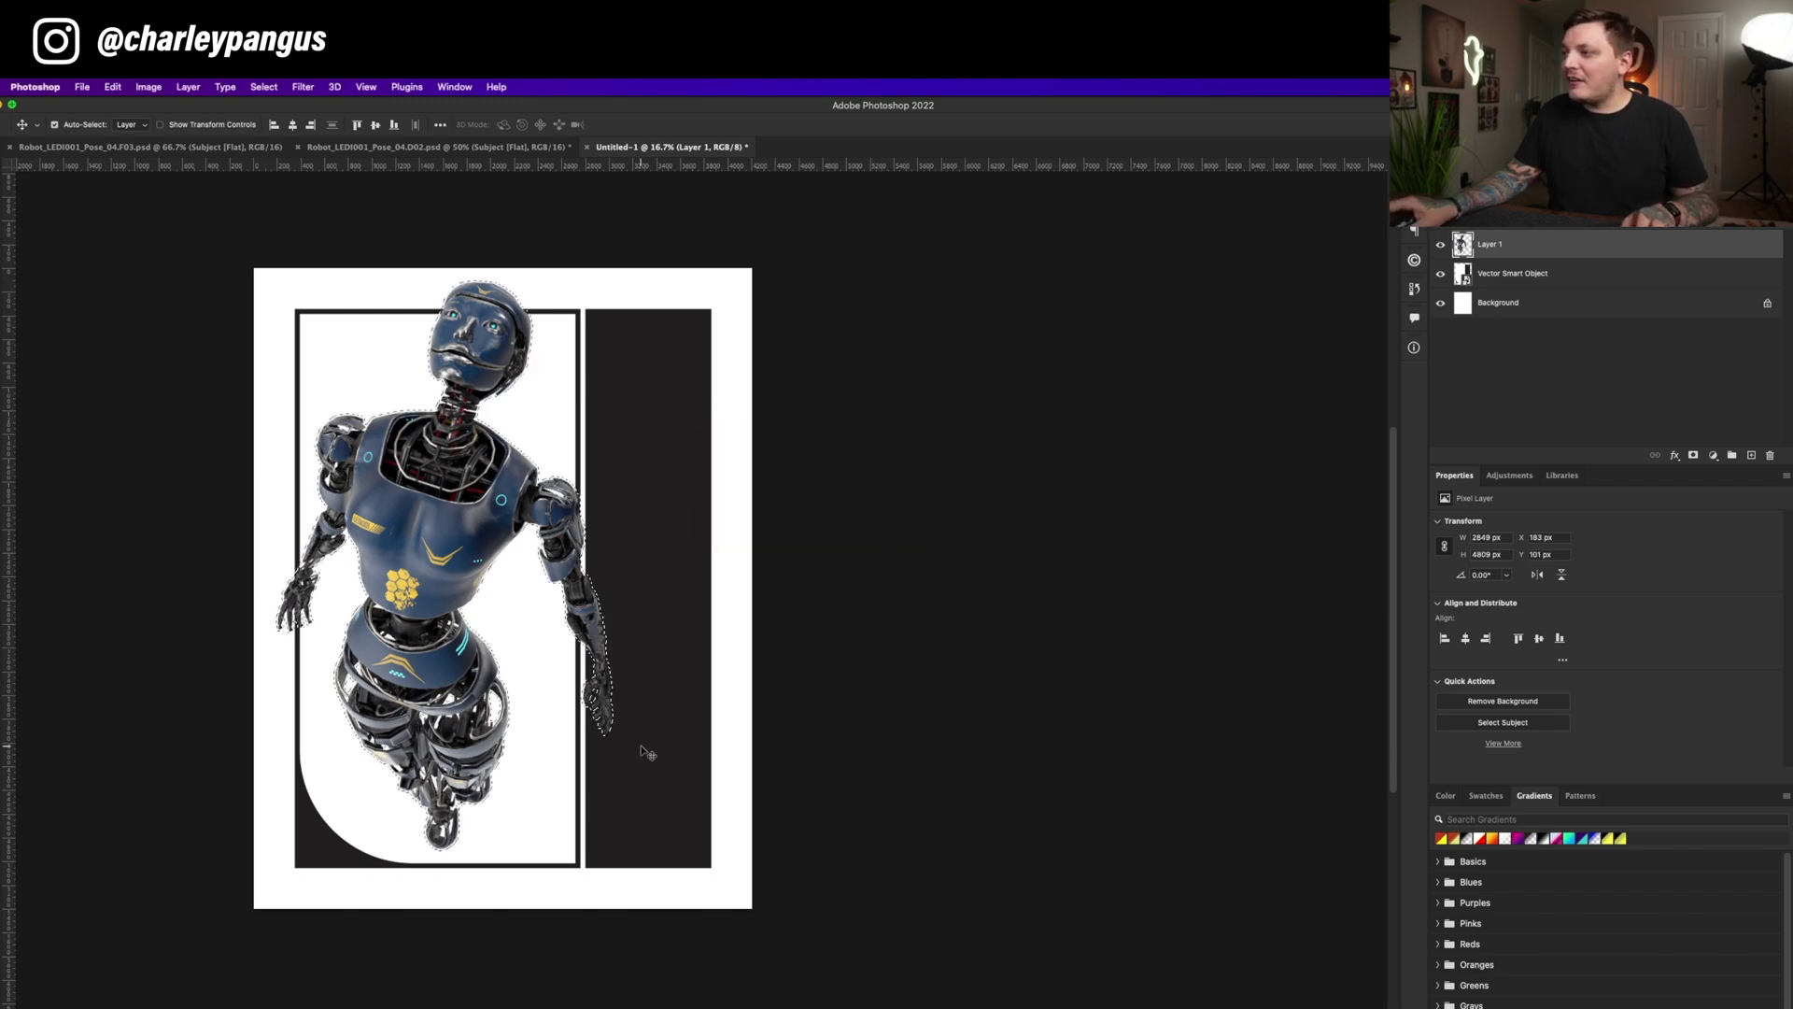
# Fill the expanded robot selection with white on a new layer beneath the robot and deselect
pyautogui.press('z')
pyautogui.click(609, 707)
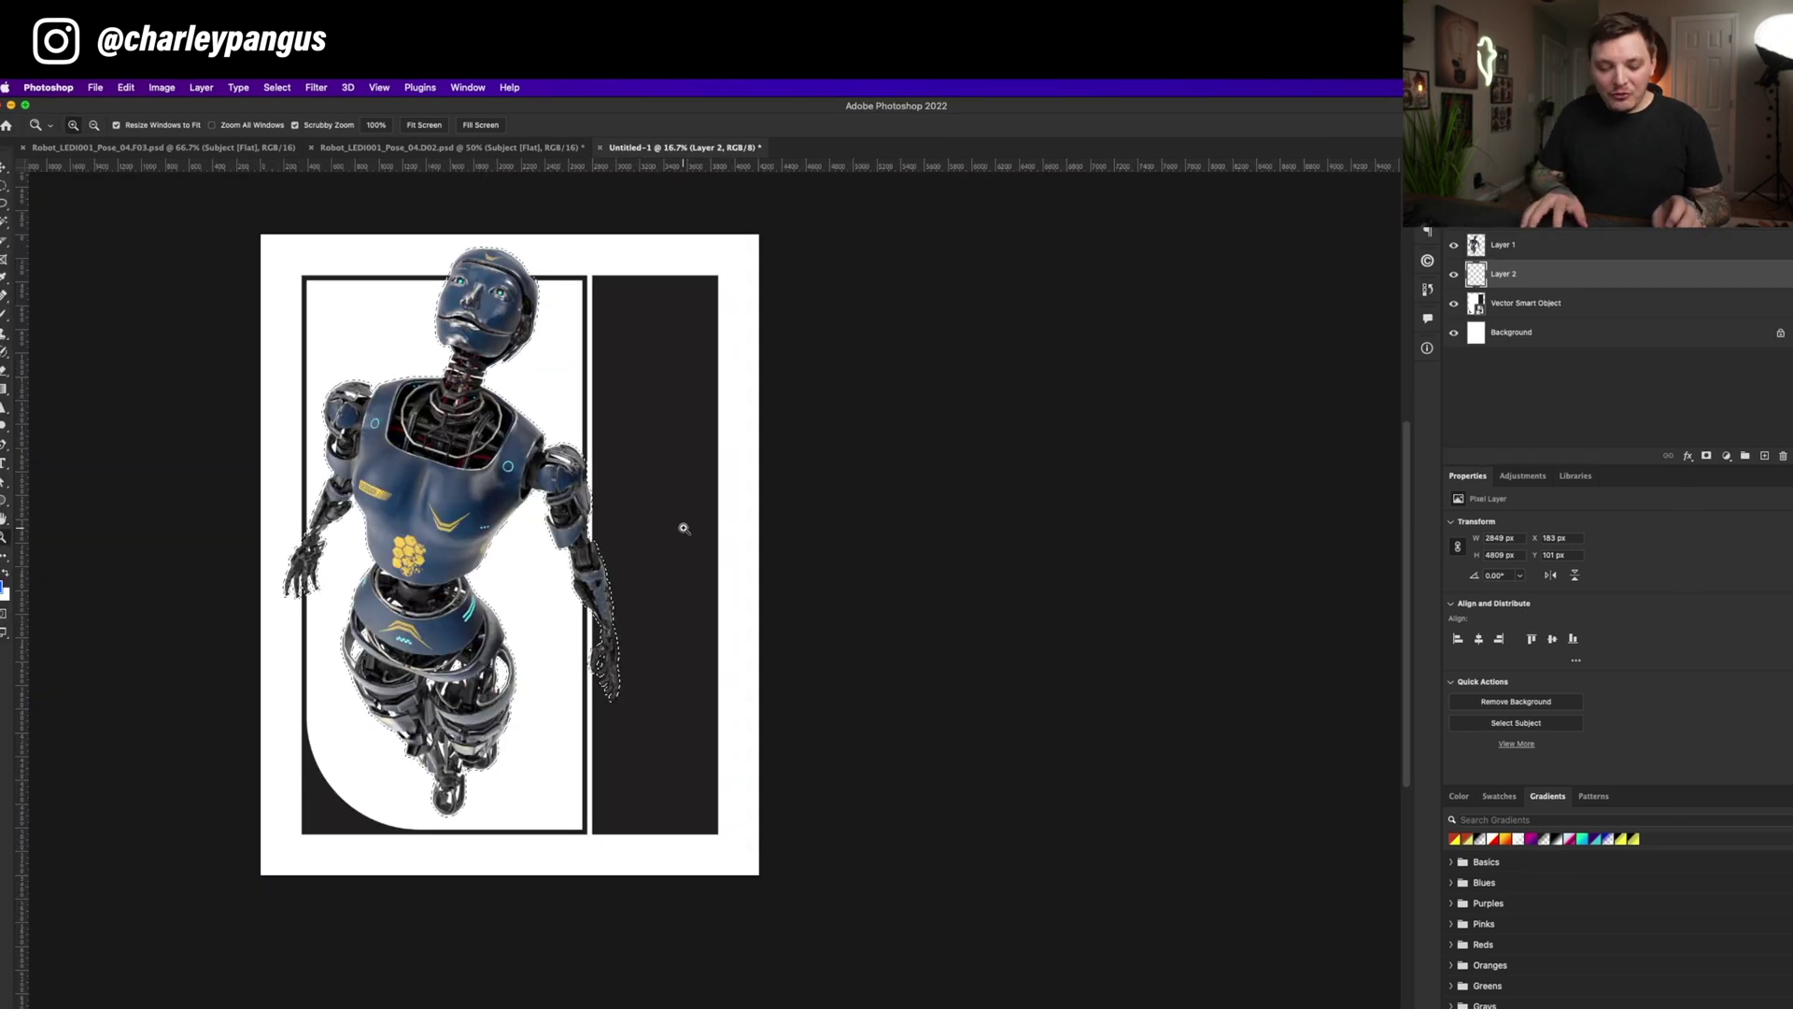
pyautogui.hotkey('shift', 'BackSpace')
pyautogui.click(767, 452)
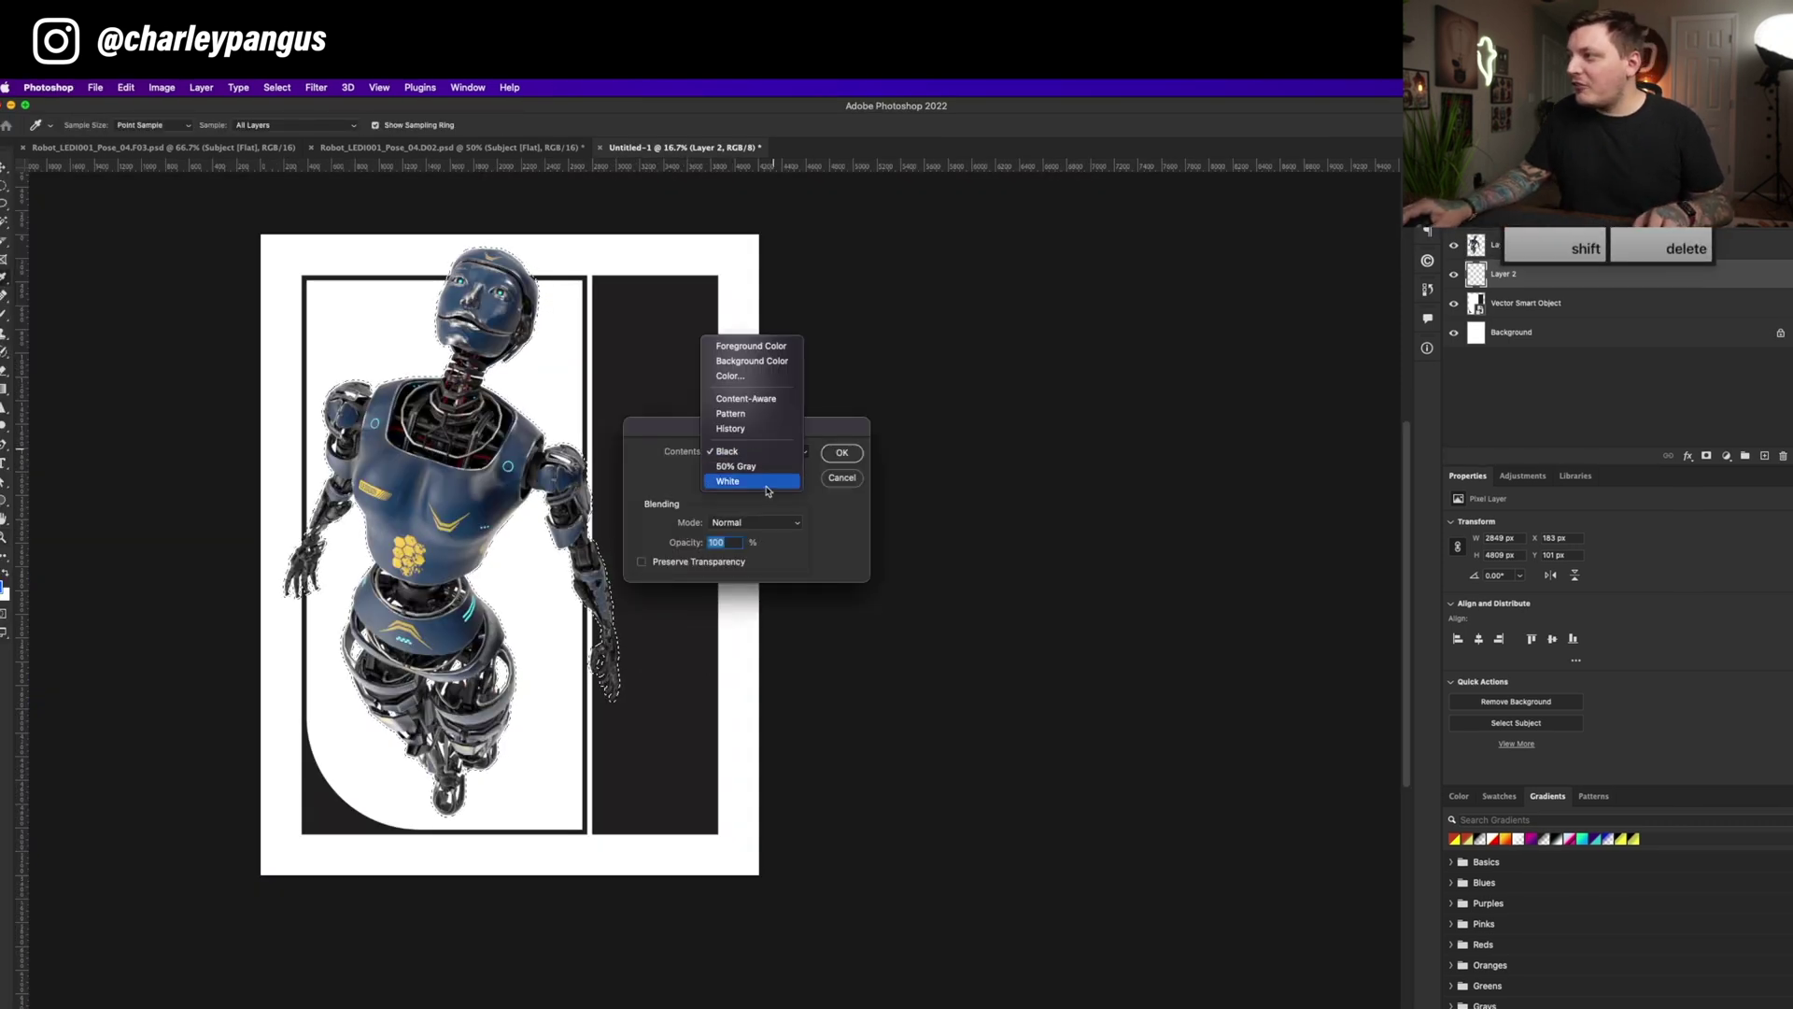
pyautogui.click(768, 482)
pyautogui.press('Return')
pyautogui.press('super+d')
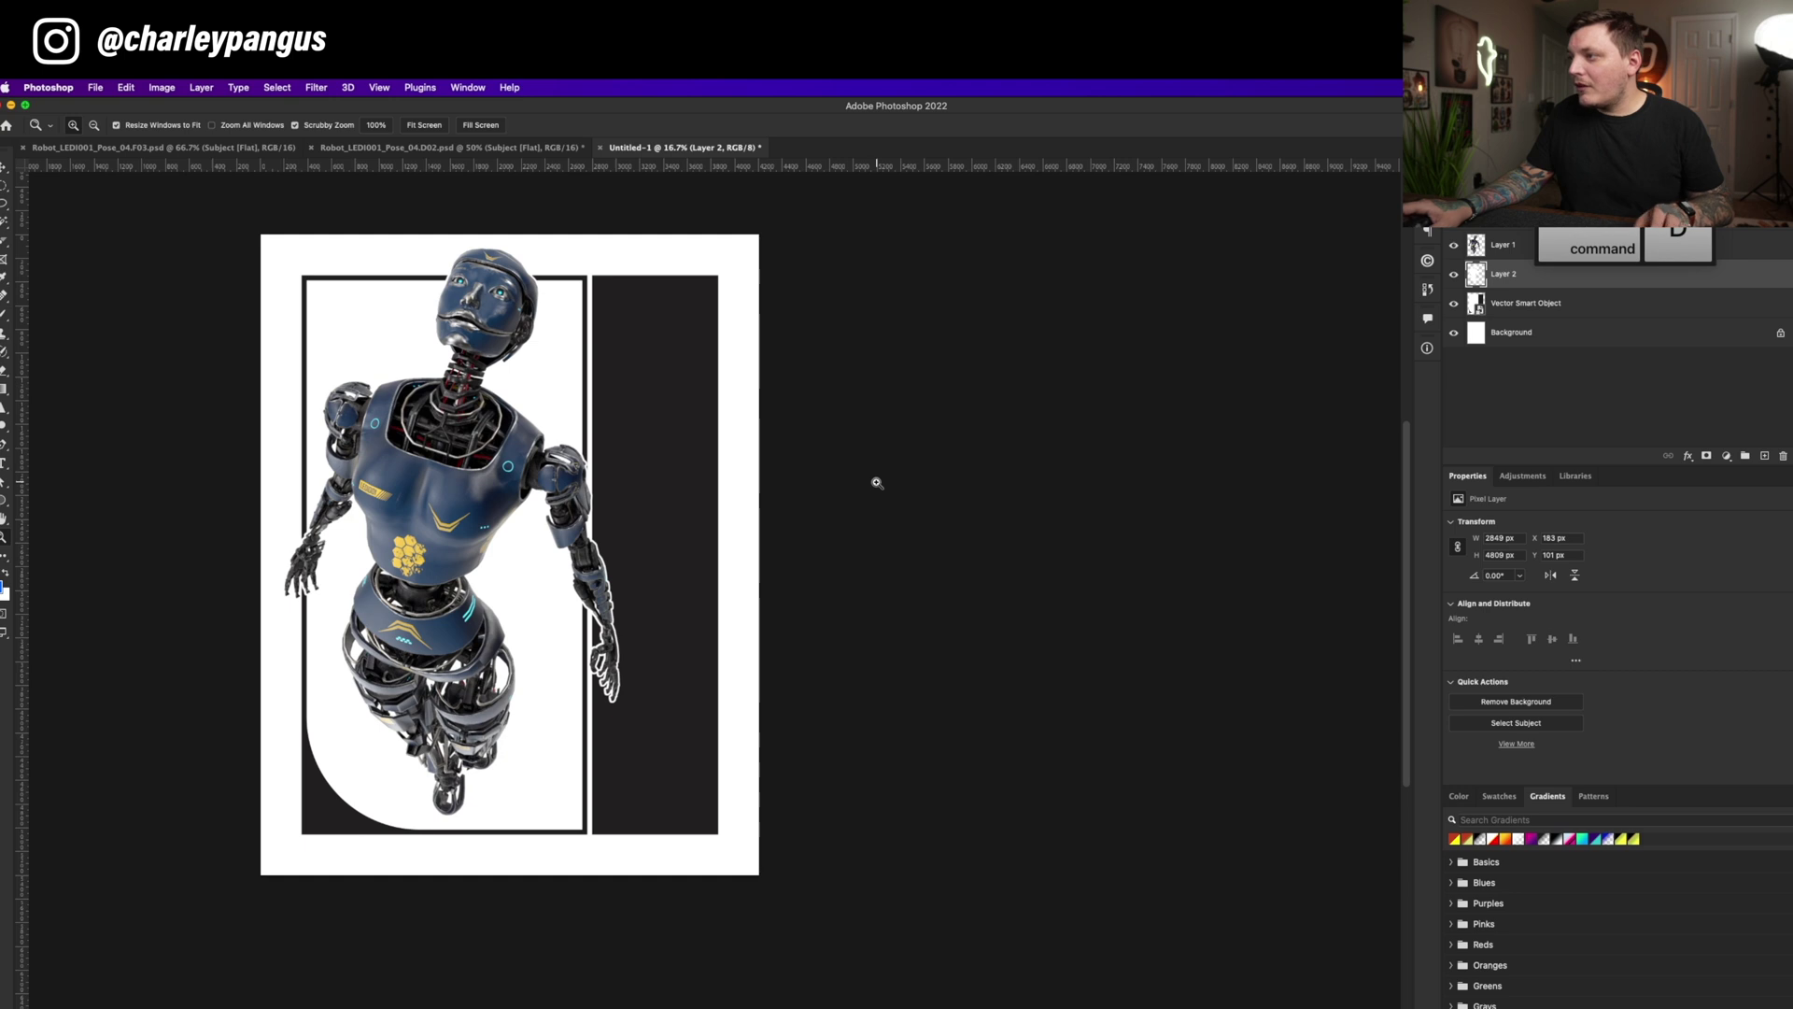
# Add a white Outer Glow at 100% opacity to the white outline layer, raising its size for a soft edge around the robot
pyautogui.click(561, 524)
pyautogui.moveTo(561, 523); pyautogui.dragTo(588, 455)
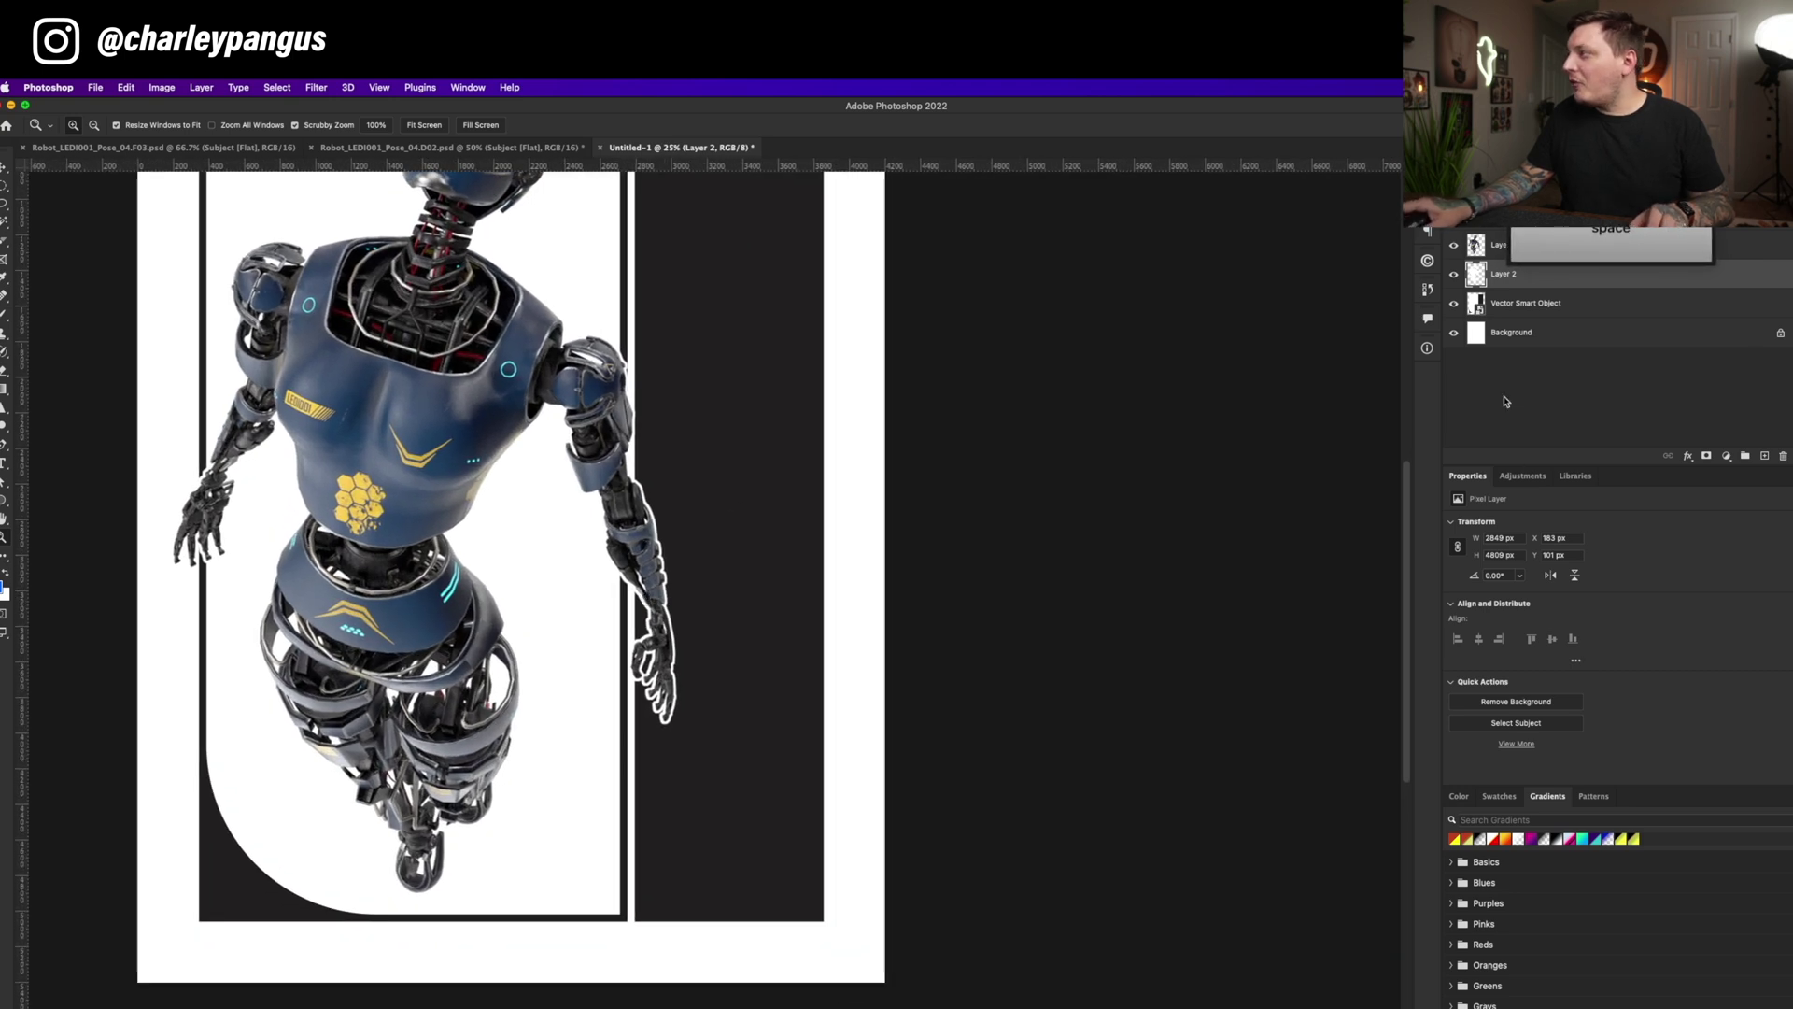
pyautogui.click(1687, 456)
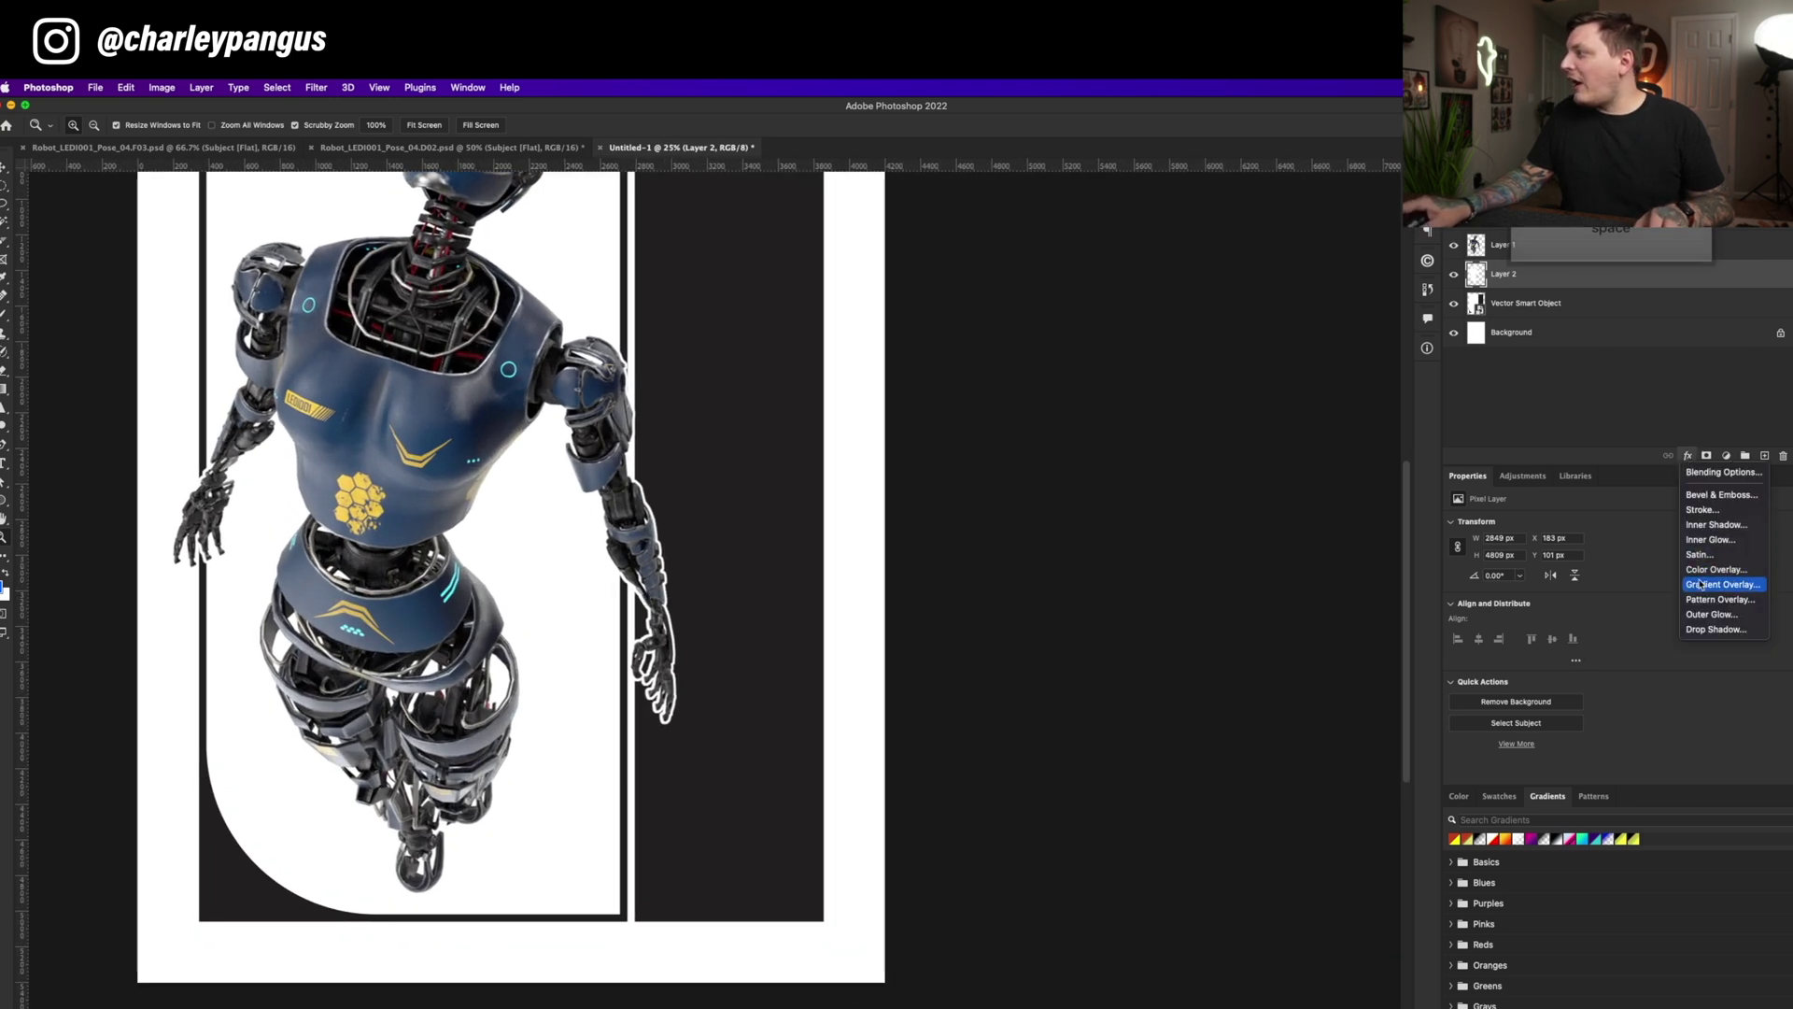
pyautogui.click(1700, 613)
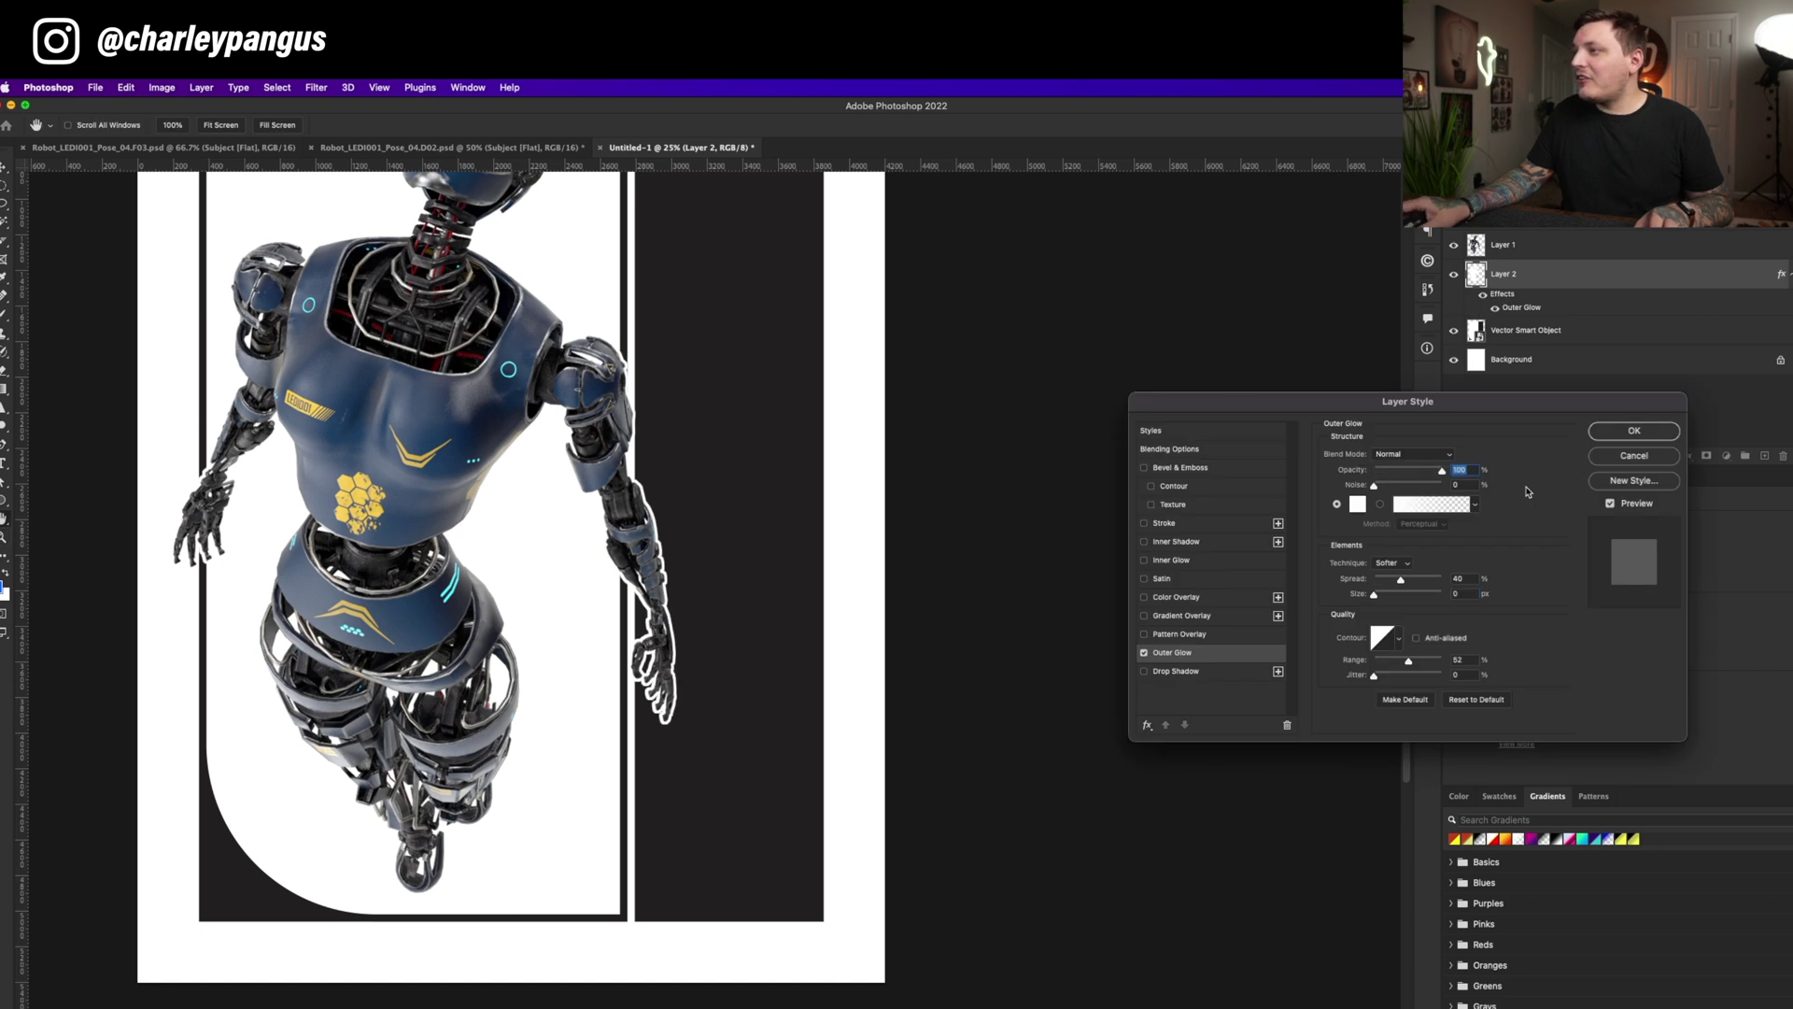
pyautogui.moveTo(1376, 594)
pyautogui.mouseDown()
pyautogui.moveTo(1392, 595)
pyautogui.moveTo(1374, 579)
pyautogui.moveTo(1396, 602)
pyautogui.mouseUp()
pyautogui.click(1389, 596)
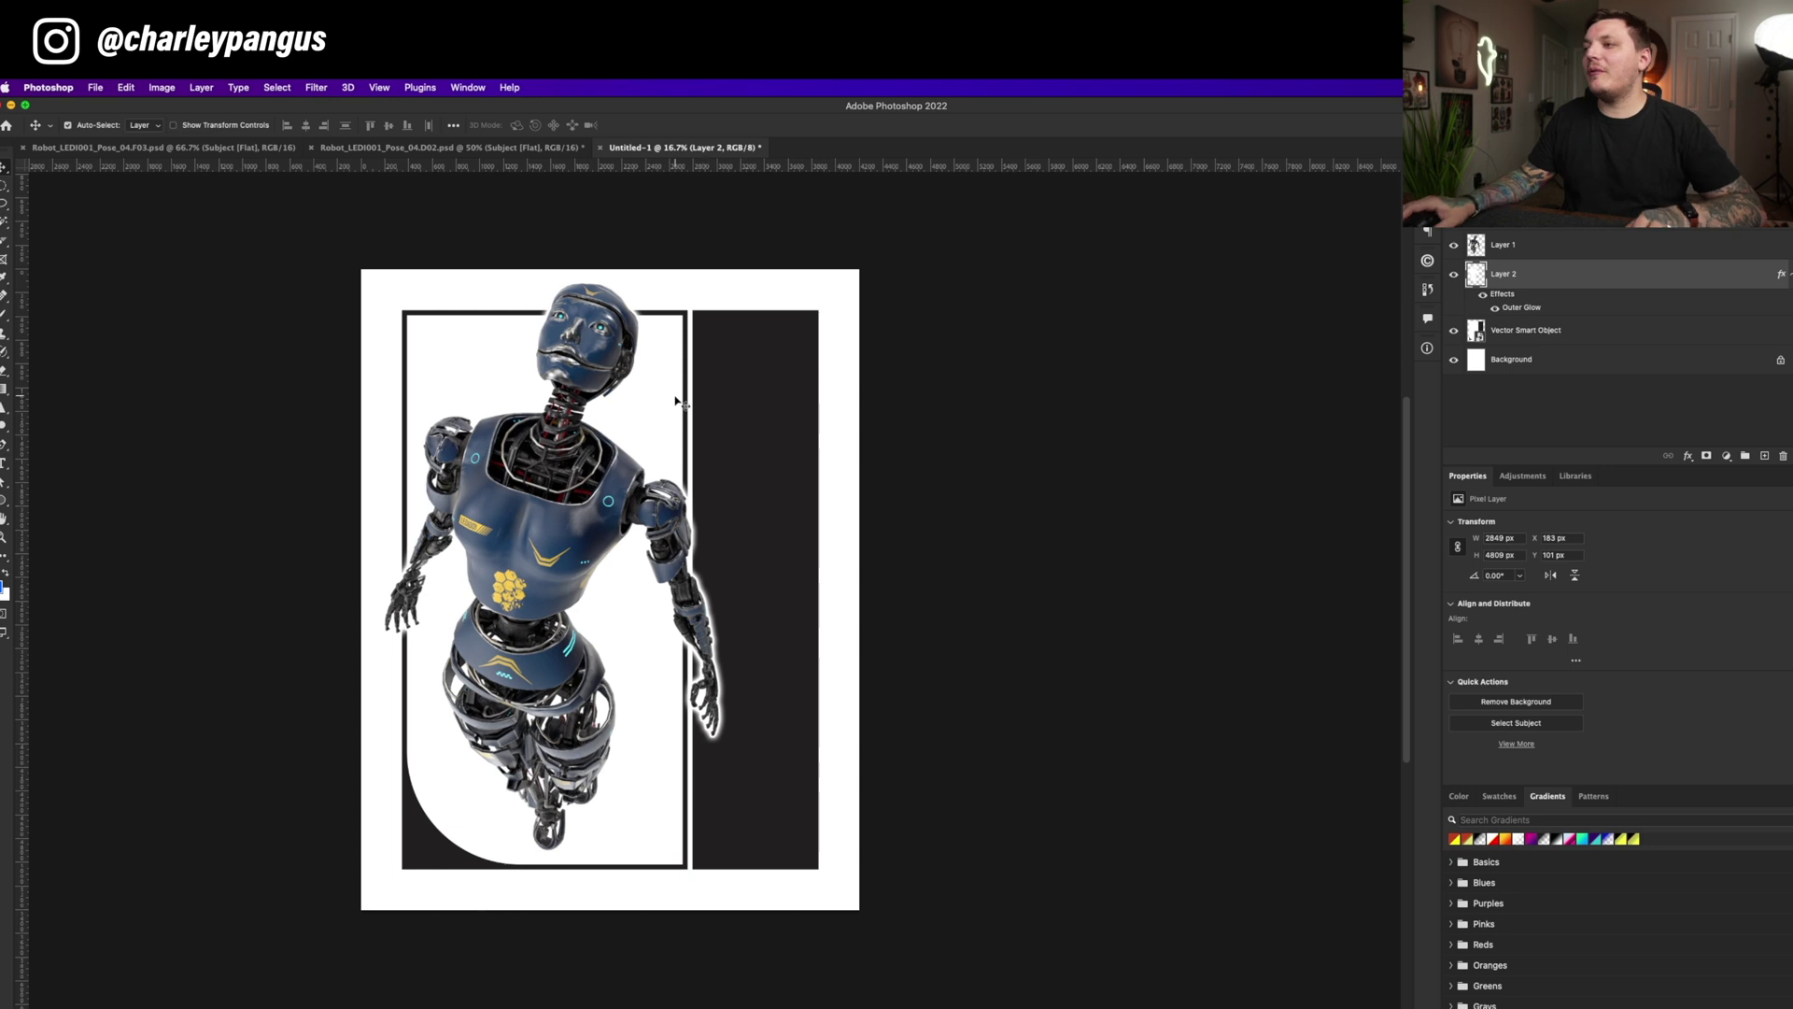
# Inspect the robot, white outline and frame layers by hiding and showing them one at a time
pyautogui.press('capslock')
pyautogui.press('z')
pyautogui.scroll(1, 651, 567)
pyautogui.click(652, 566)
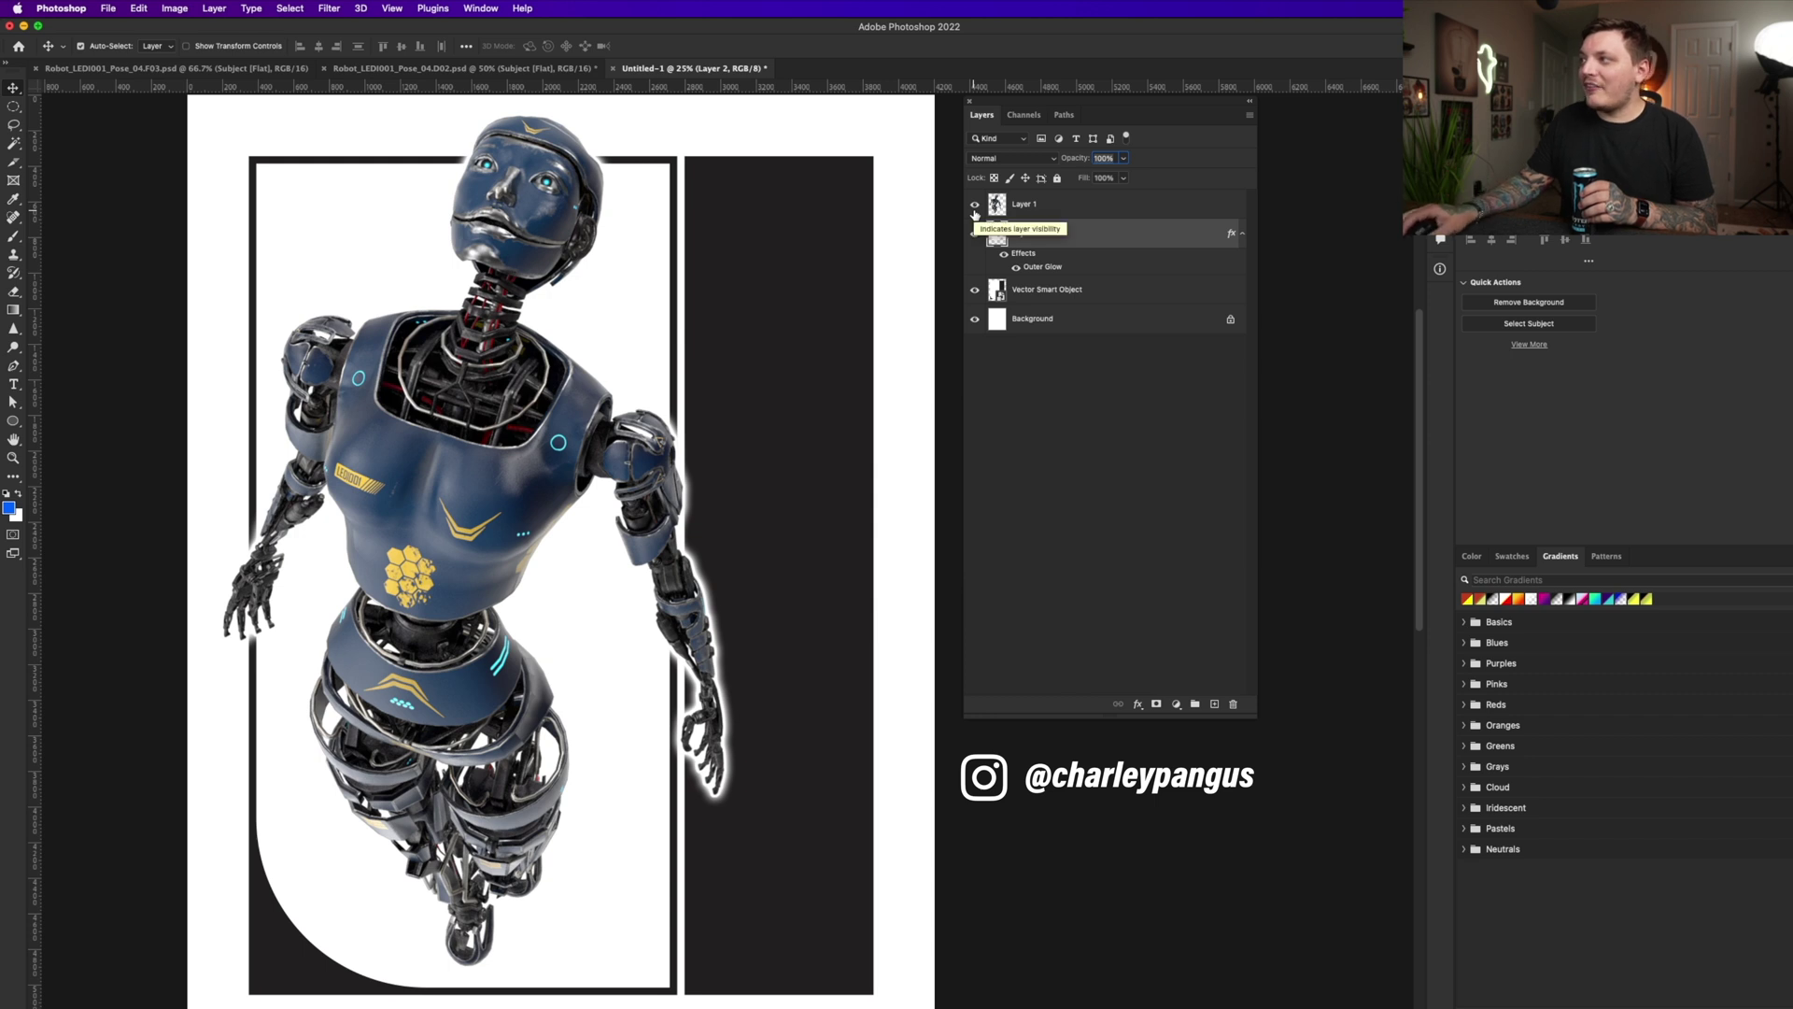
pyautogui.click(1024, 207)
pyautogui.click(973, 205)
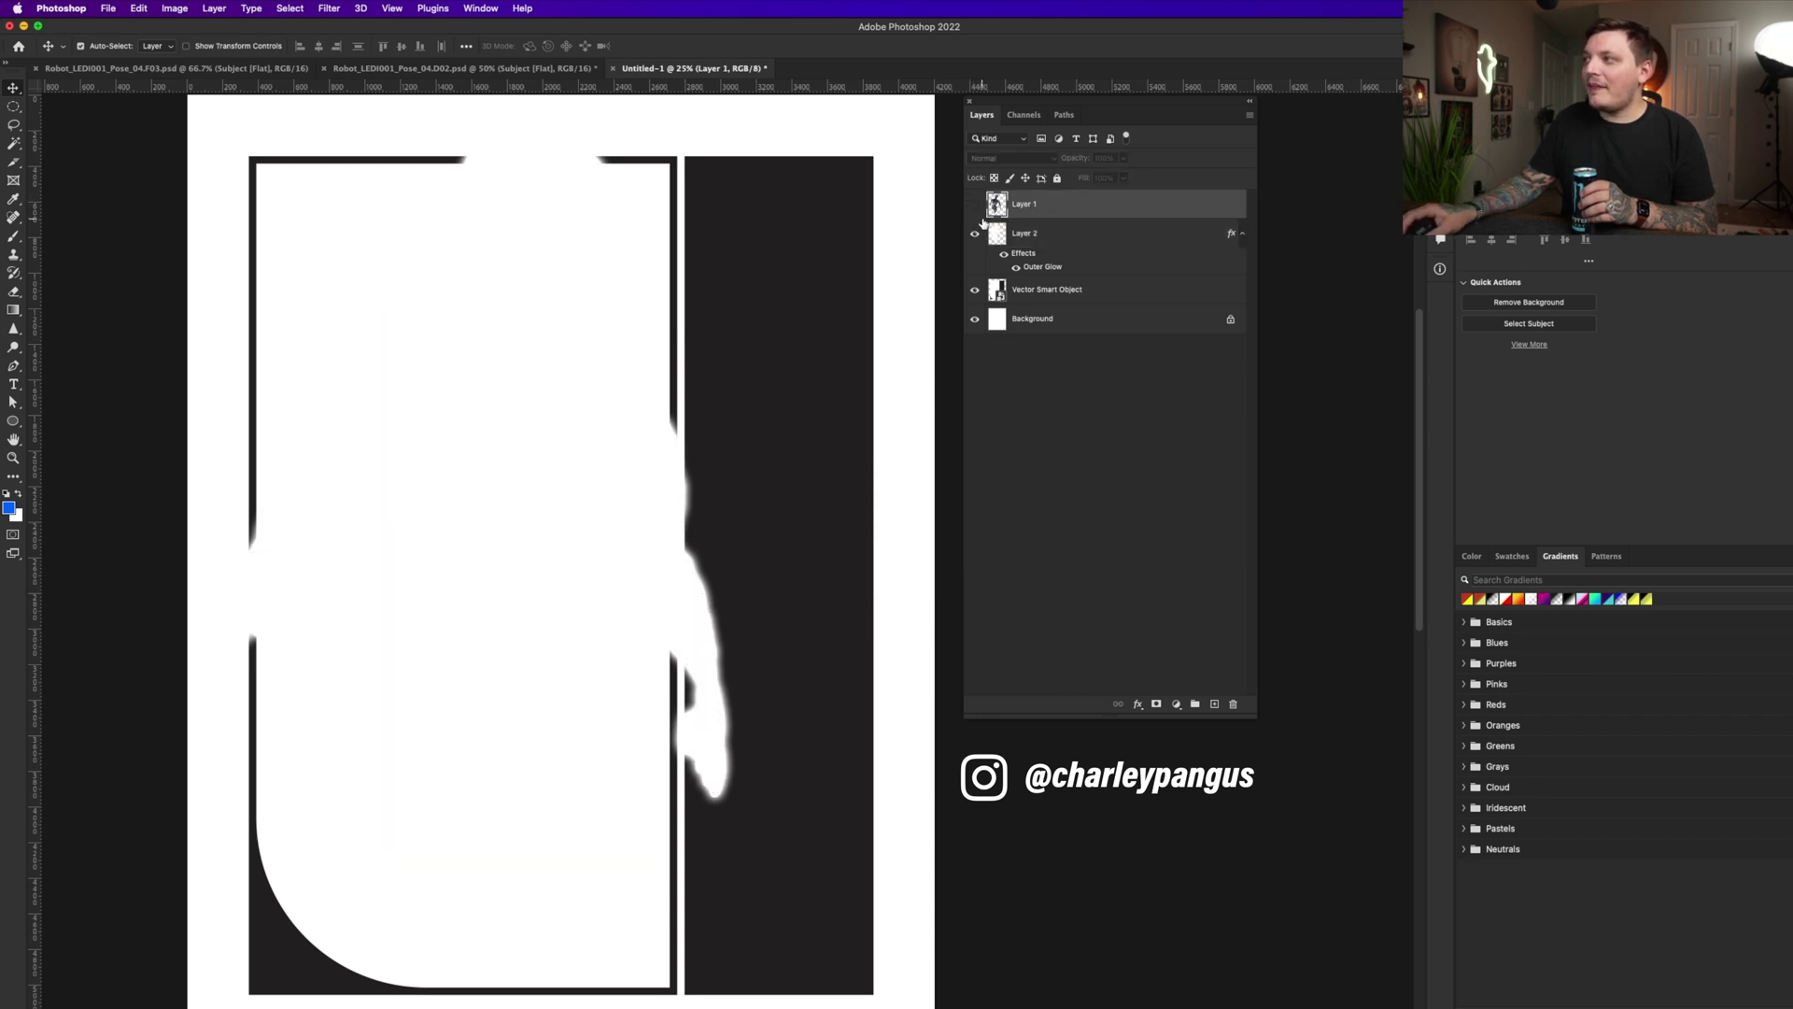
pyautogui.click(1036, 236)
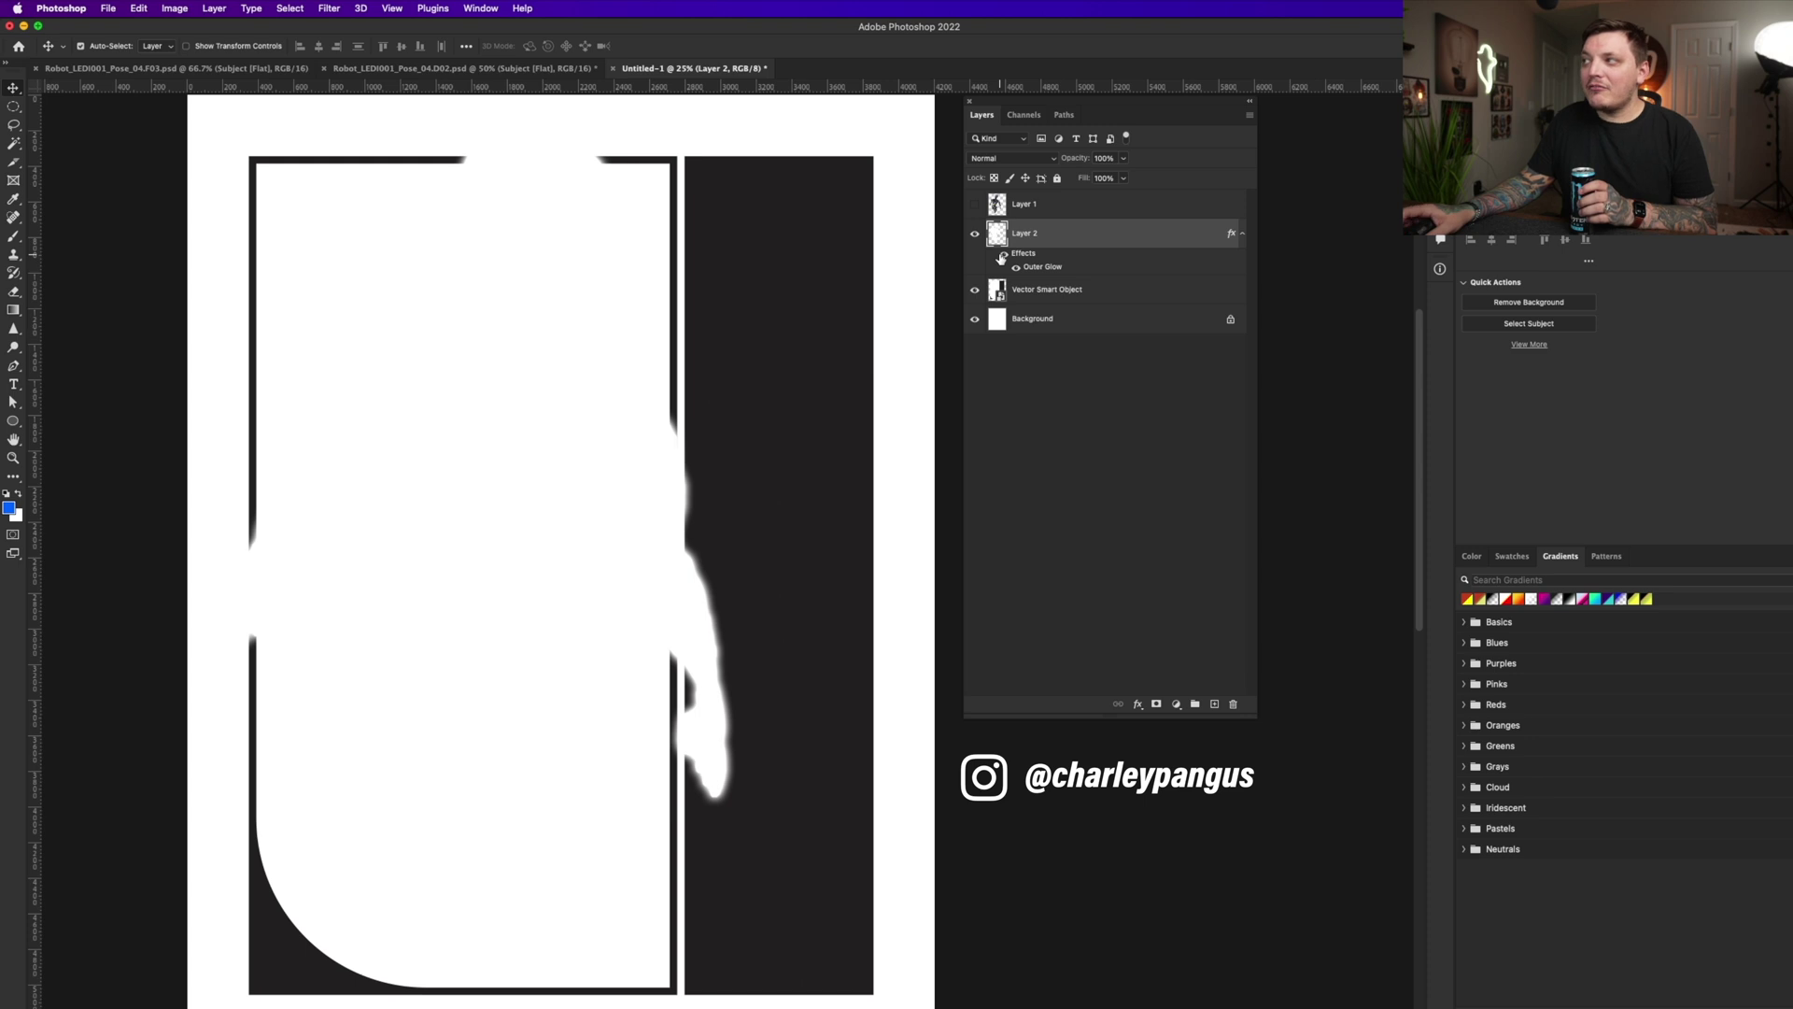
pyautogui.click(975, 292)
pyautogui.click(976, 292)
pyautogui.click(975, 234)
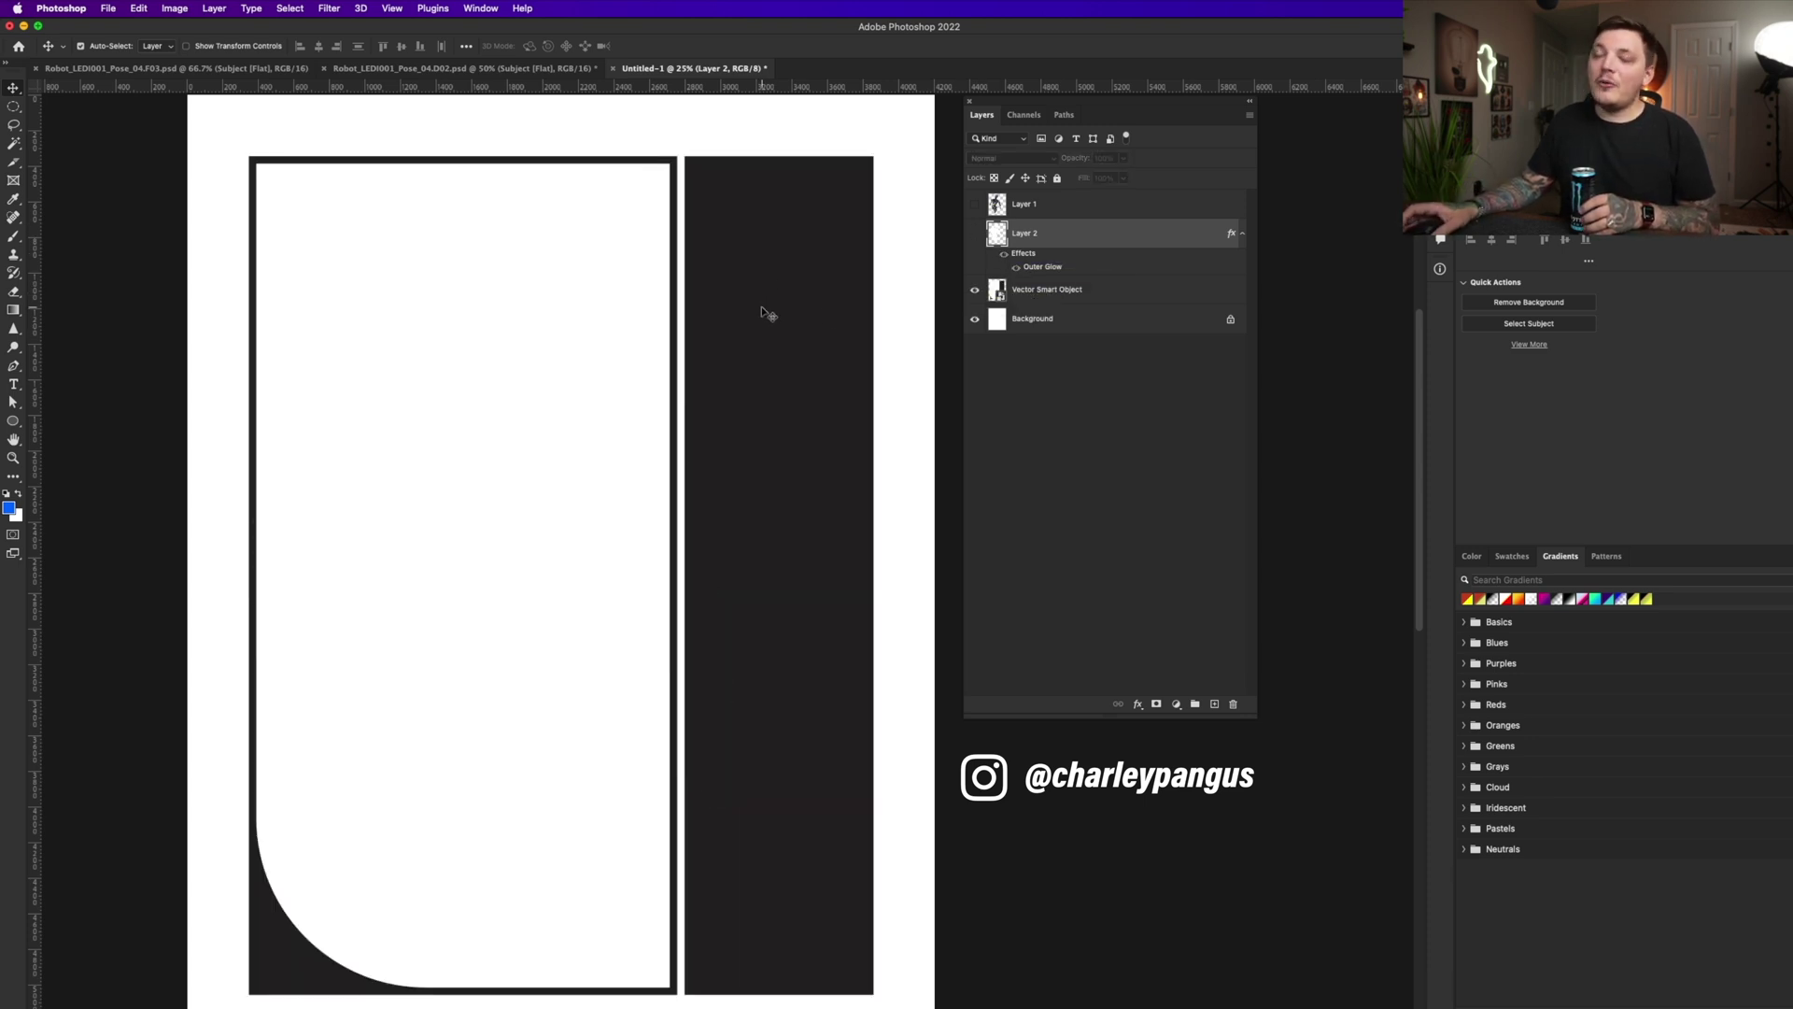
pyautogui.moveTo(977, 241); pyautogui.dragTo(977, 210)
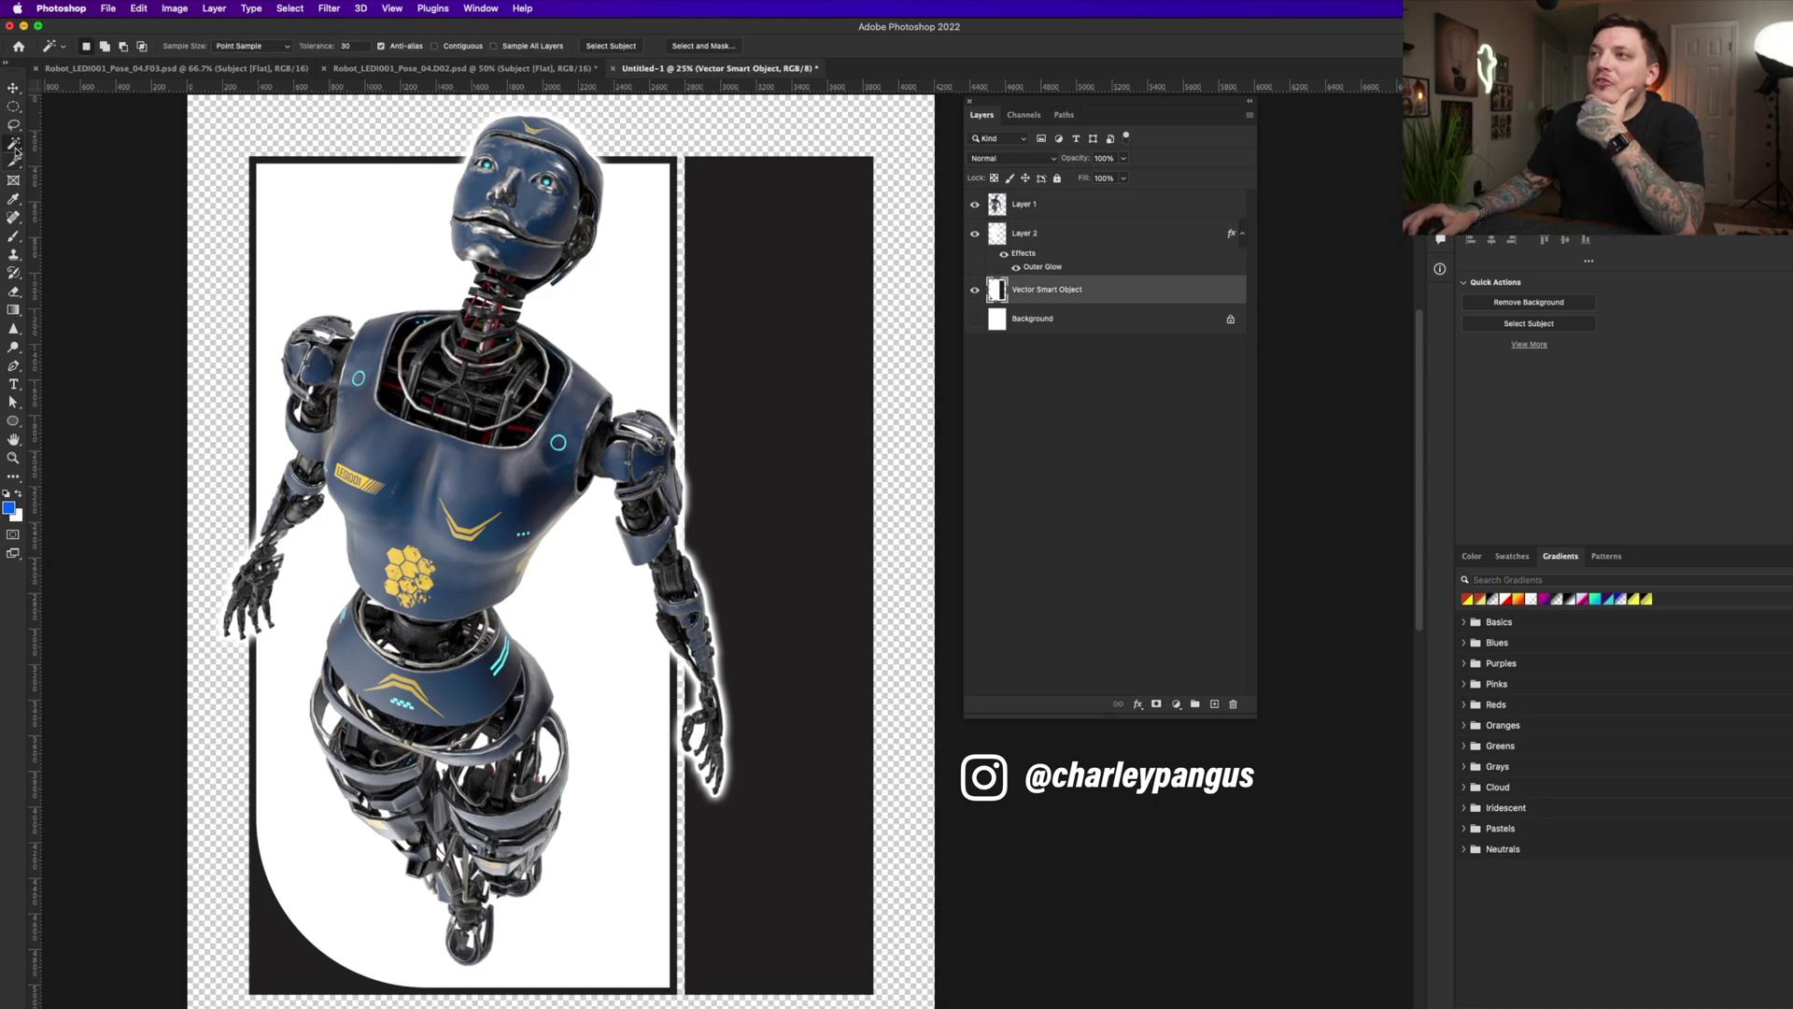
# Select the frame's white inner panel, cut it onto its own layer and place that layer below the frame layer
pyautogui.click(275, 216)
pyautogui.press('Delete')
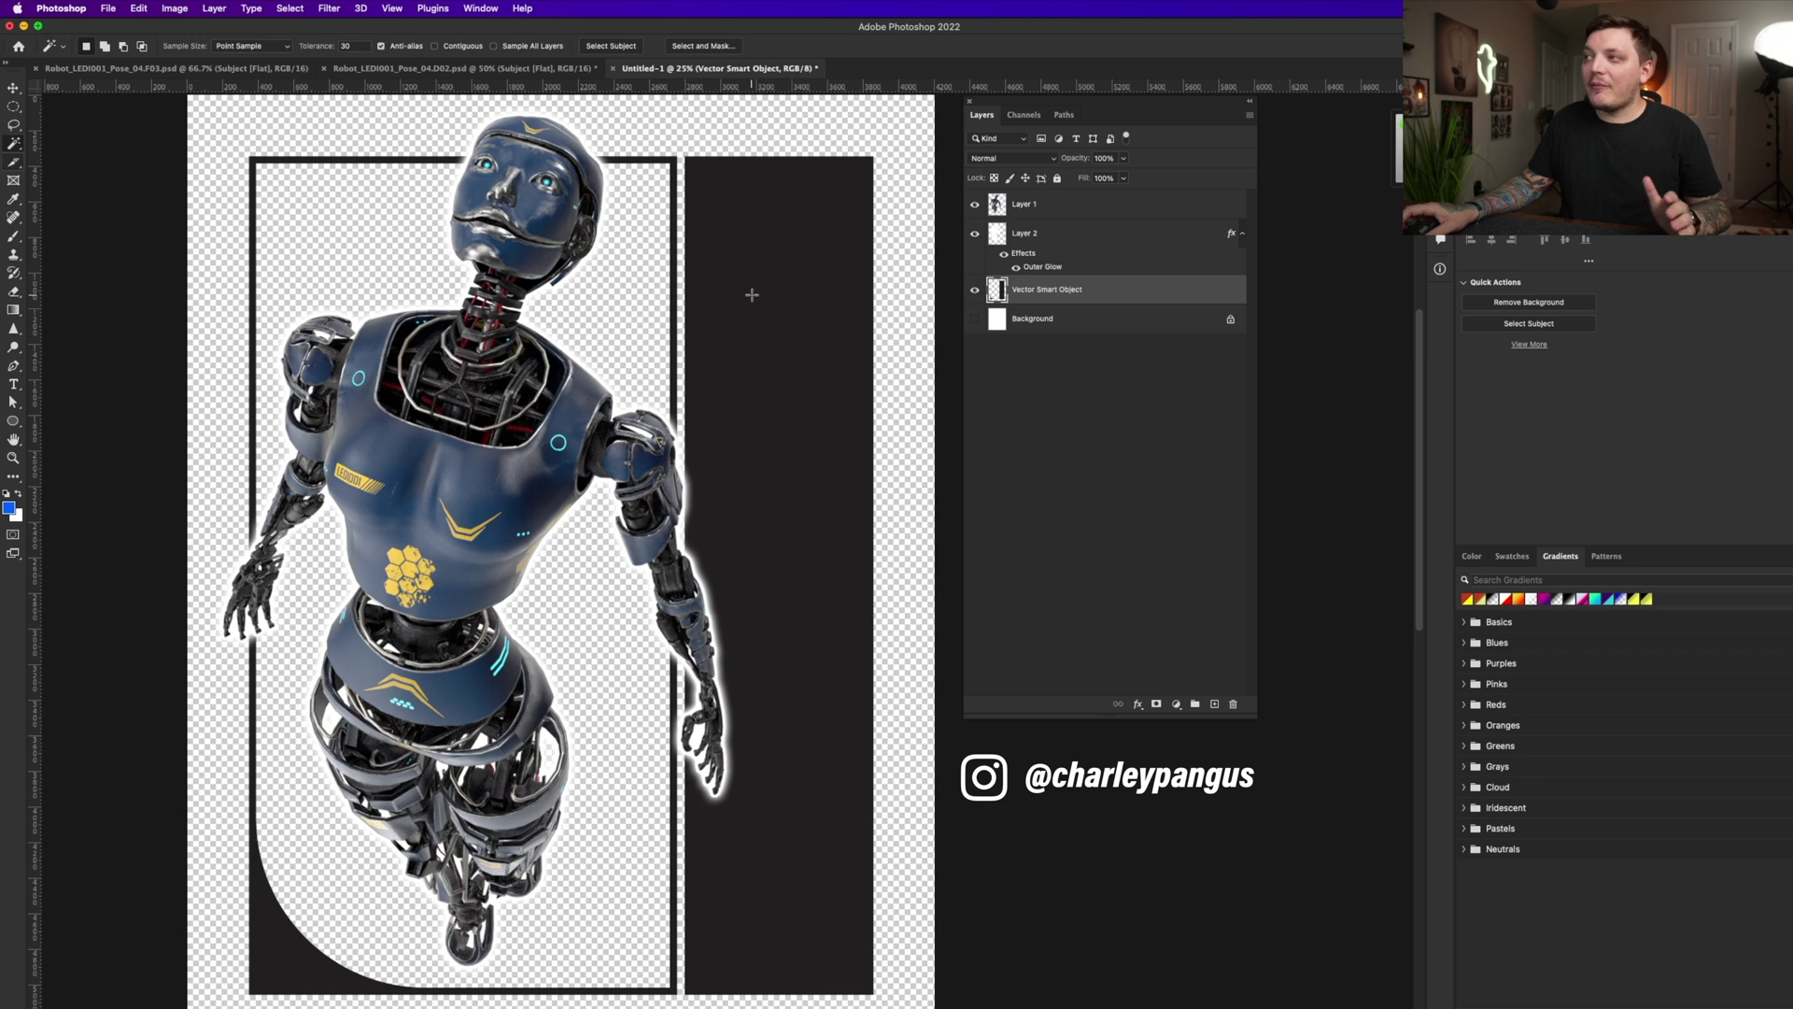
pyautogui.press('super+z')
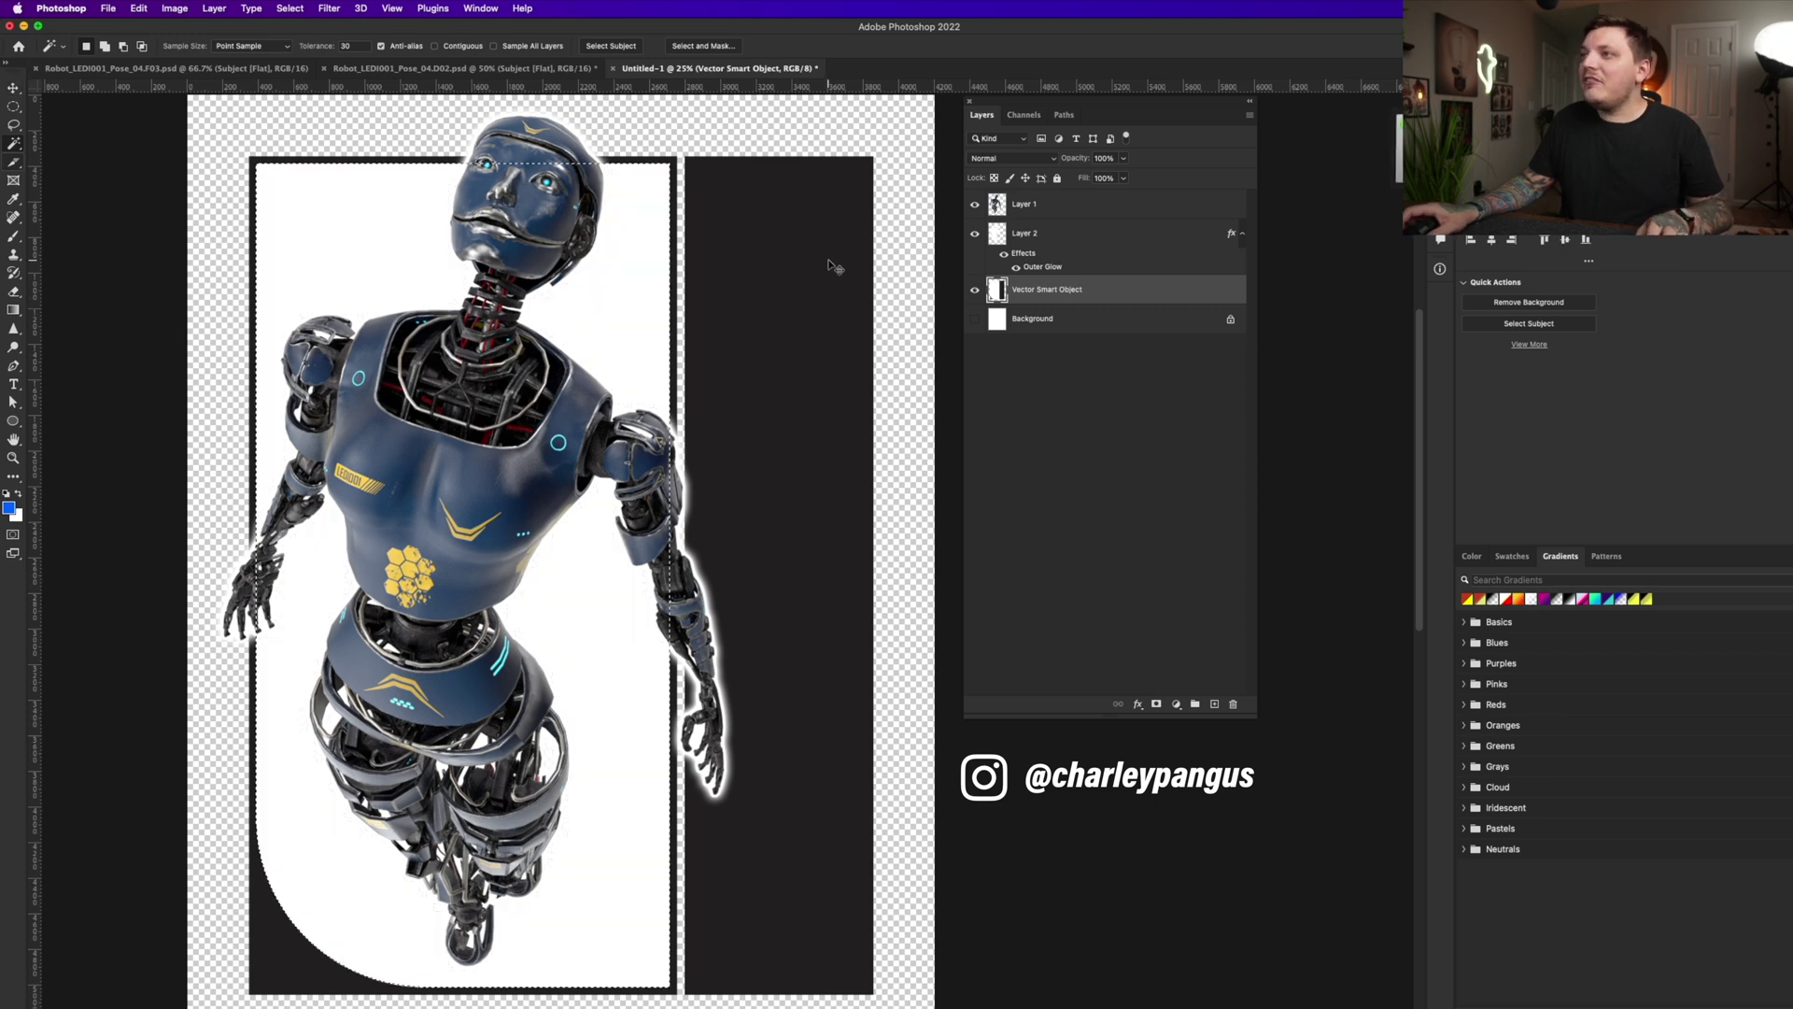
pyautogui.press('super+j')
pyautogui.moveTo(992, 290); pyautogui.dragTo(1018, 343)
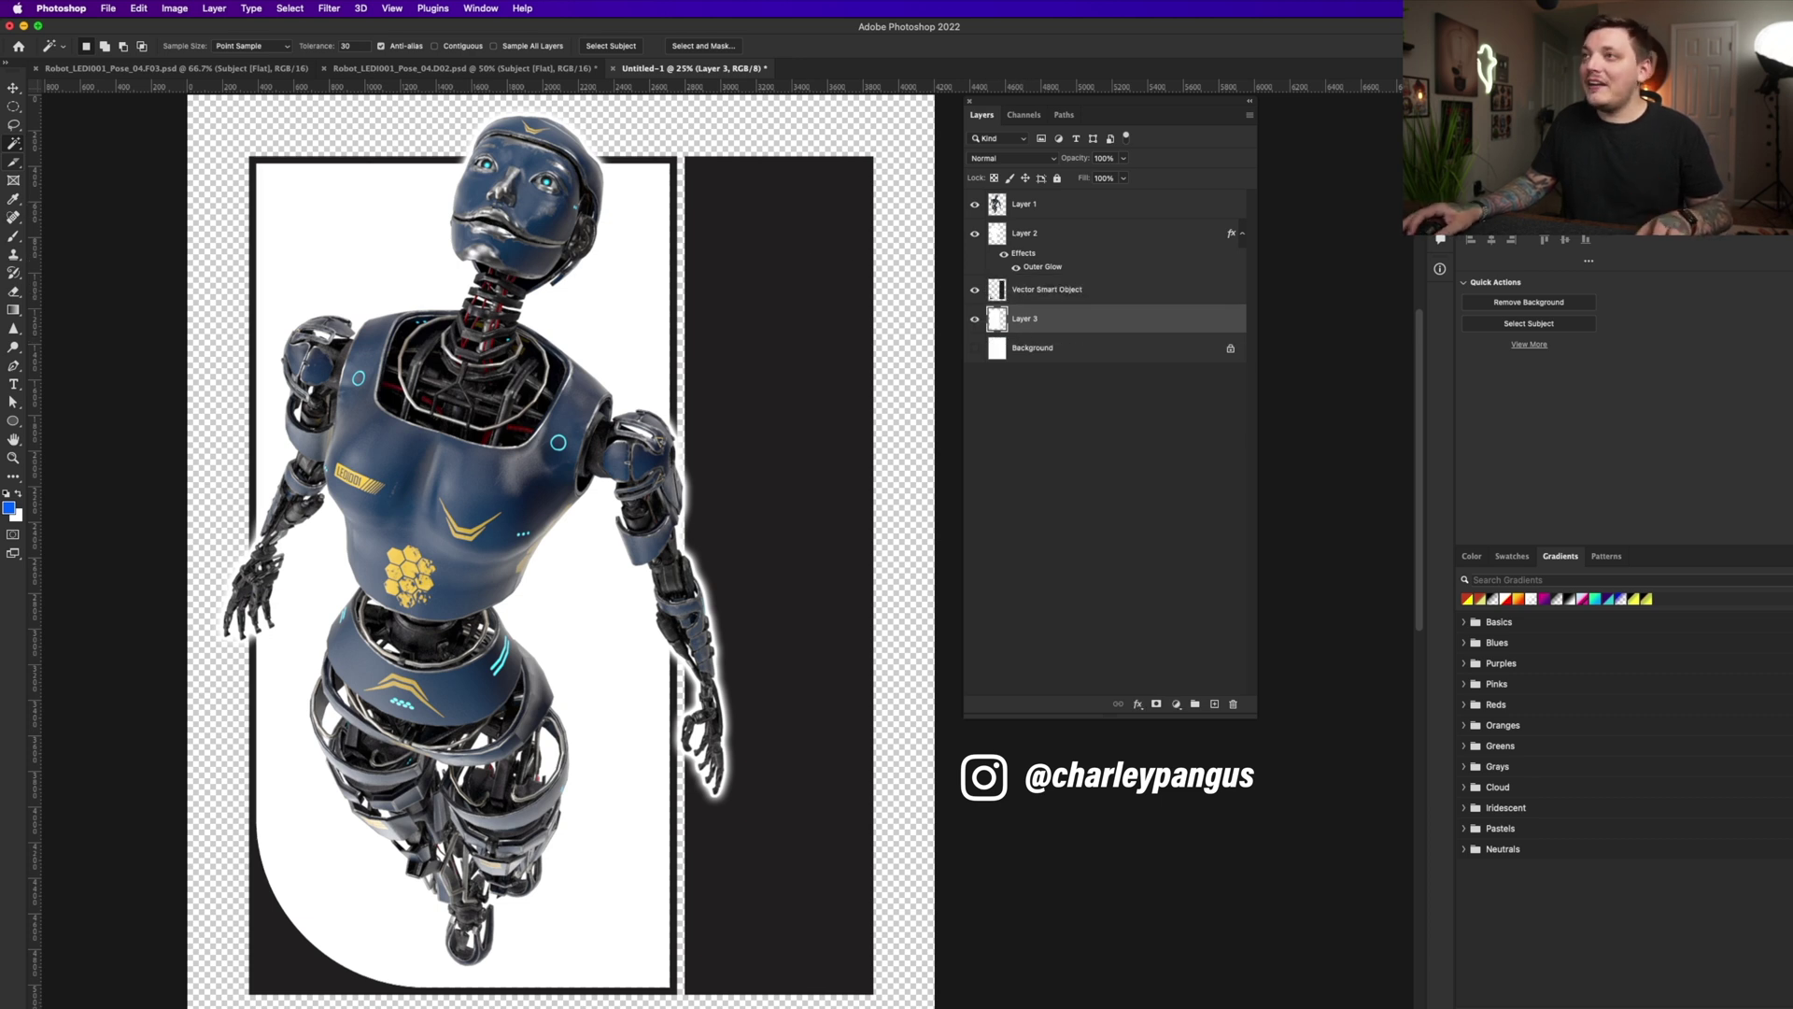
pyautogui.press('v')
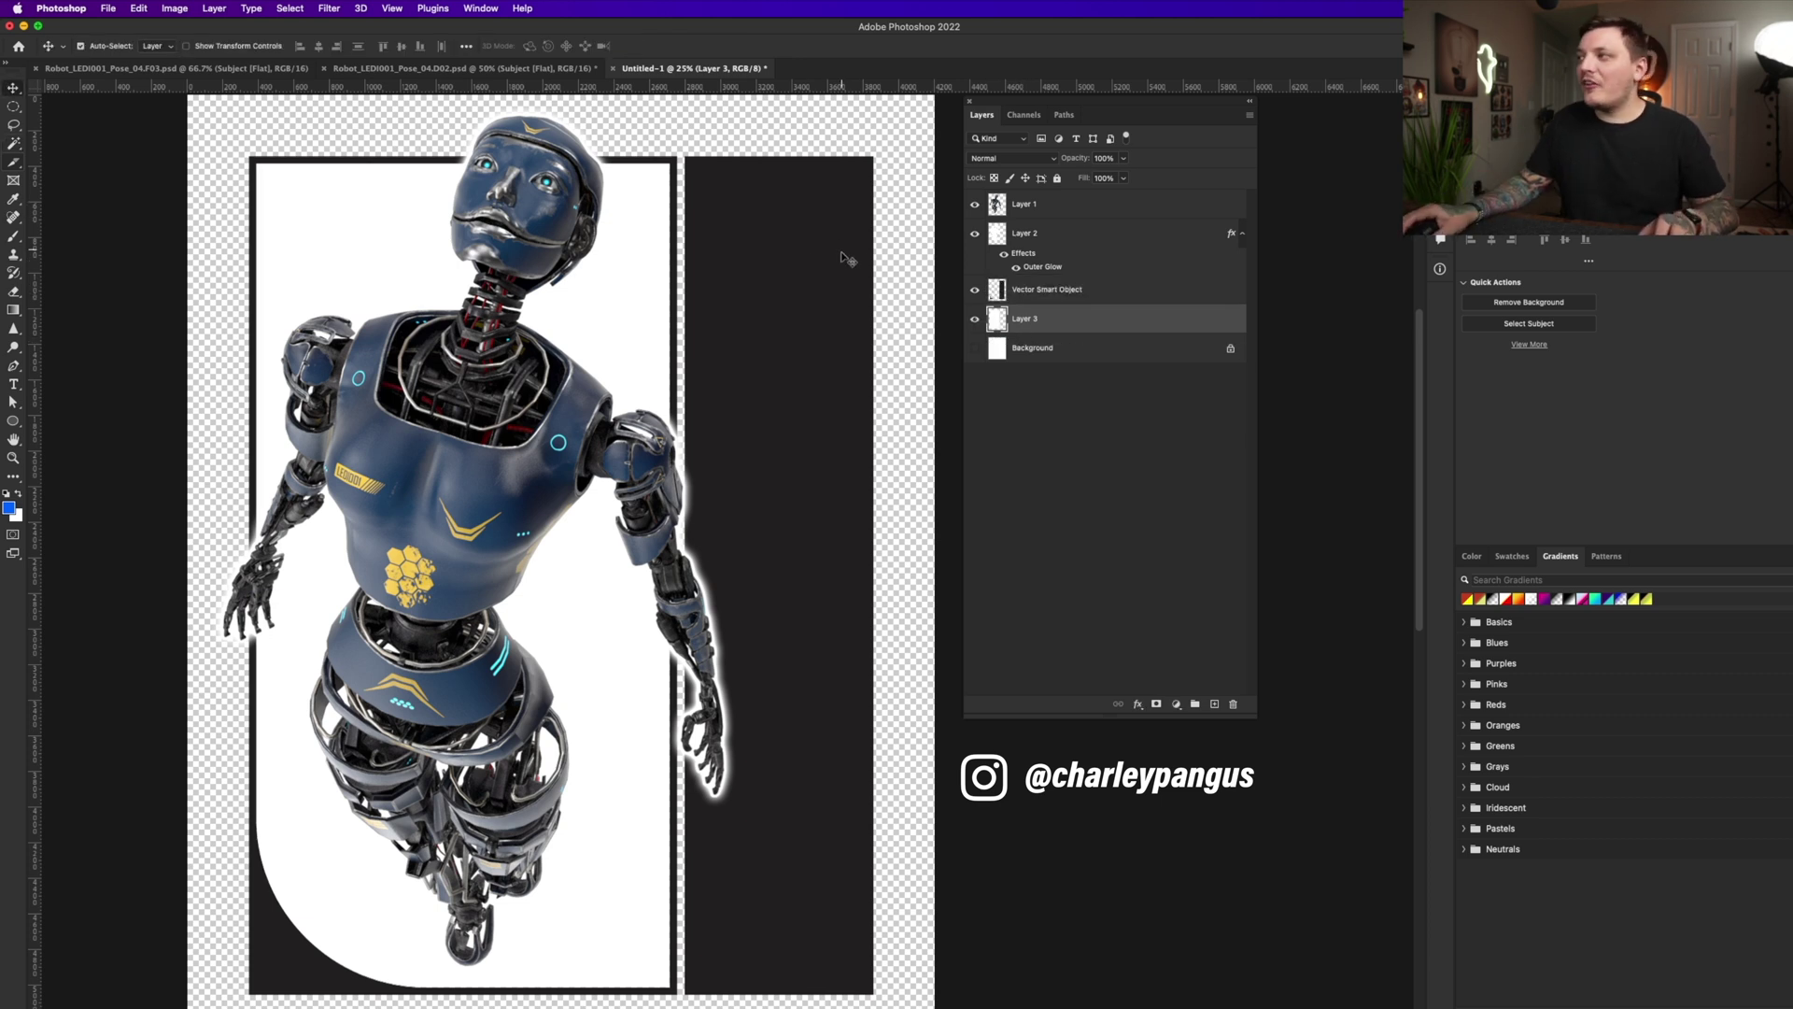
# Add a Color Overlay to the frame layer and try blue tones sampled from the robot's body
pyautogui.click(1027, 289)
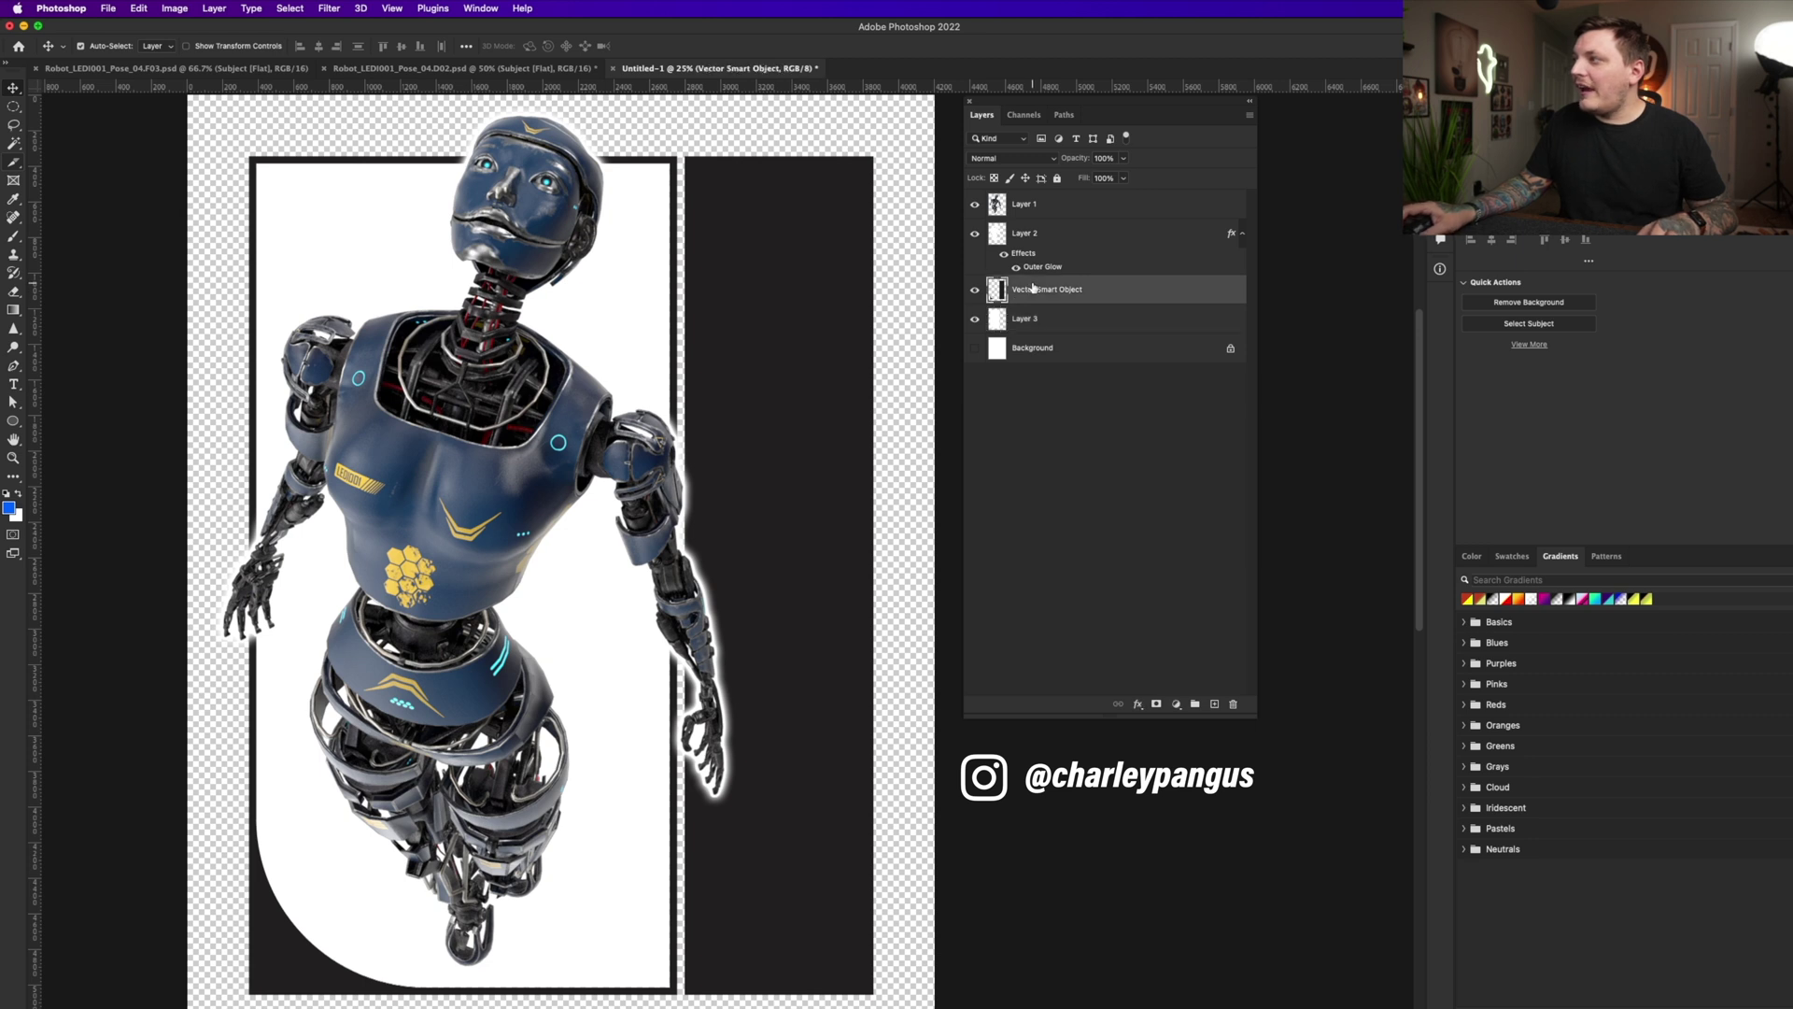
pyautogui.click(1136, 703)
pyautogui.click(1161, 818)
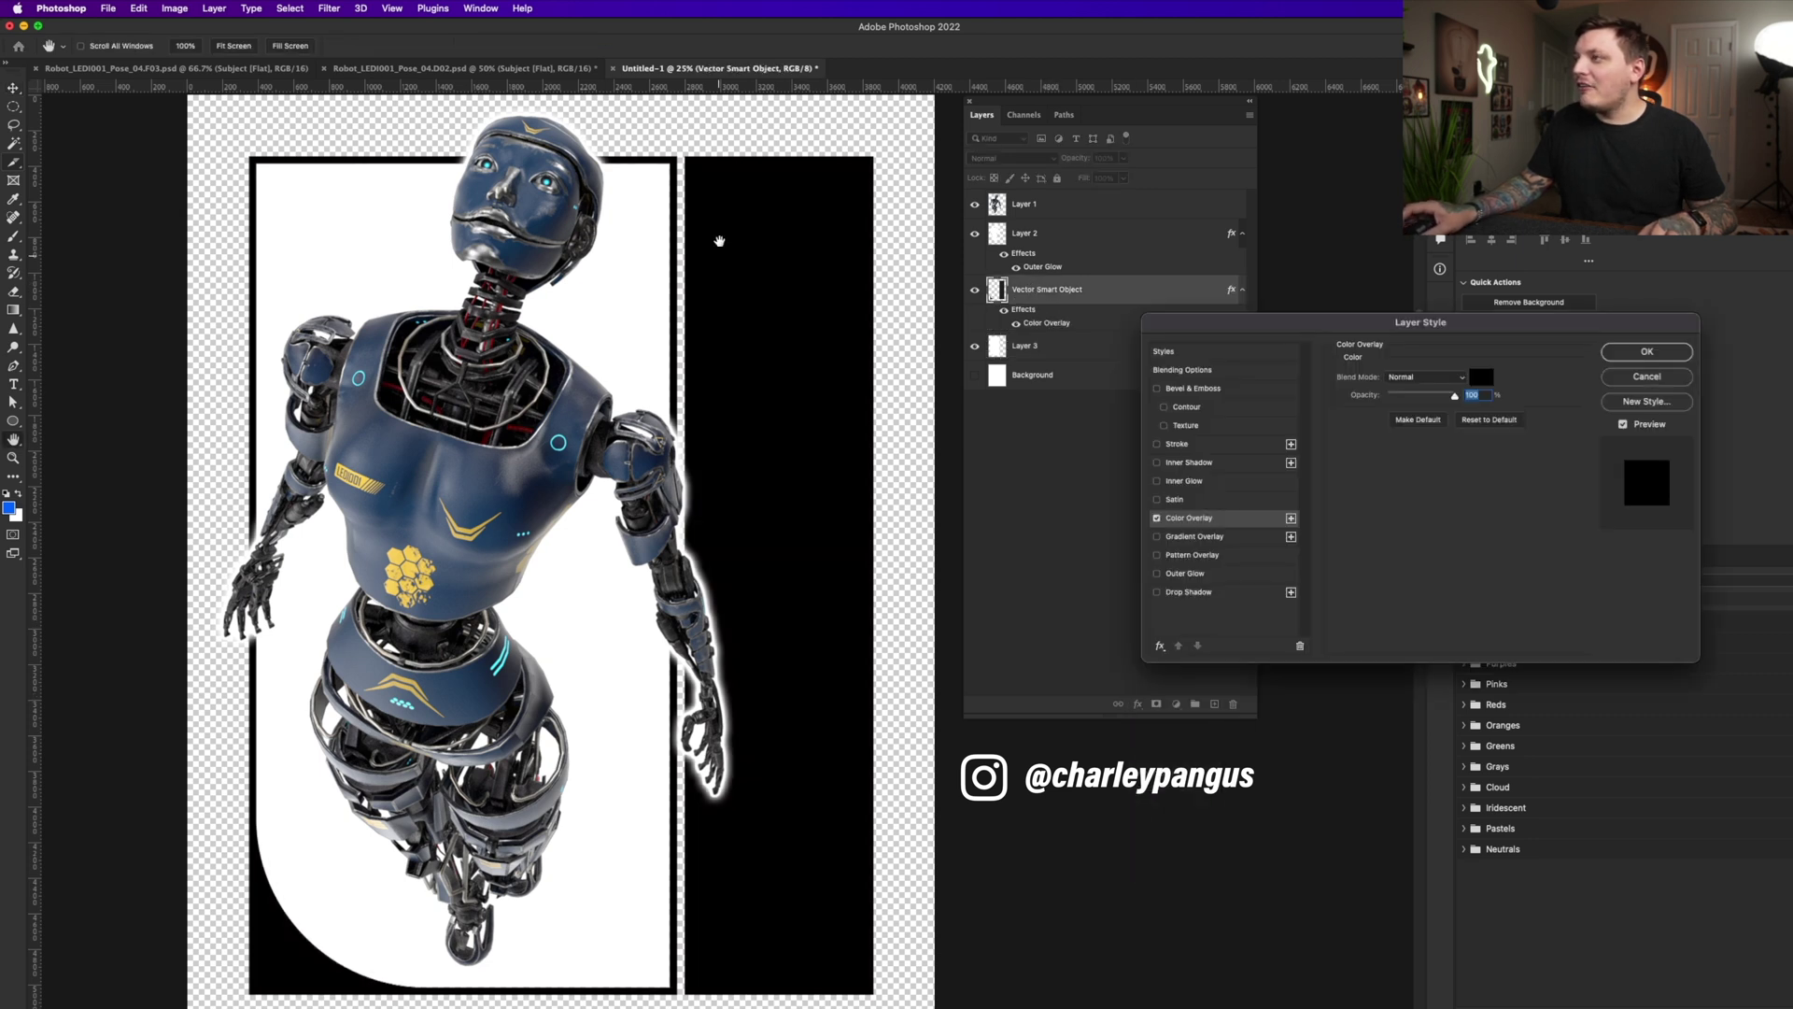
pyautogui.click(1483, 378)
pyautogui.click(646, 372)
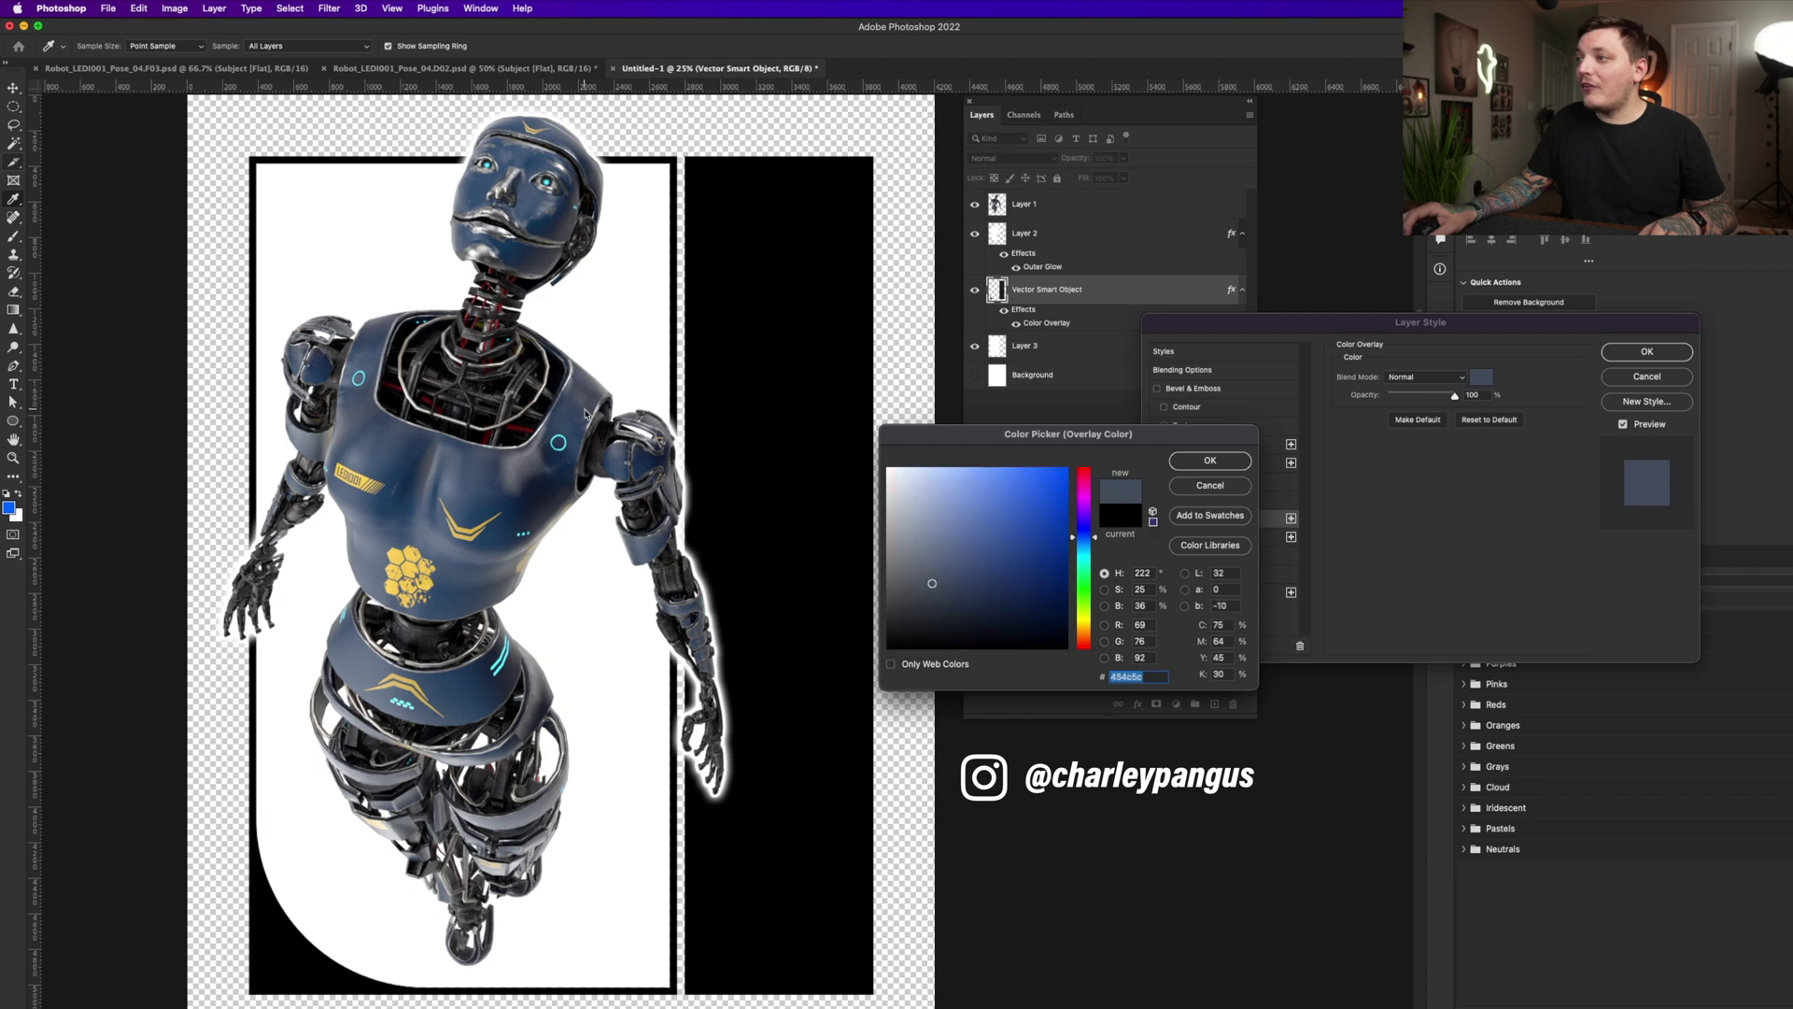
pyautogui.click(443, 505)
pyautogui.click(469, 567)
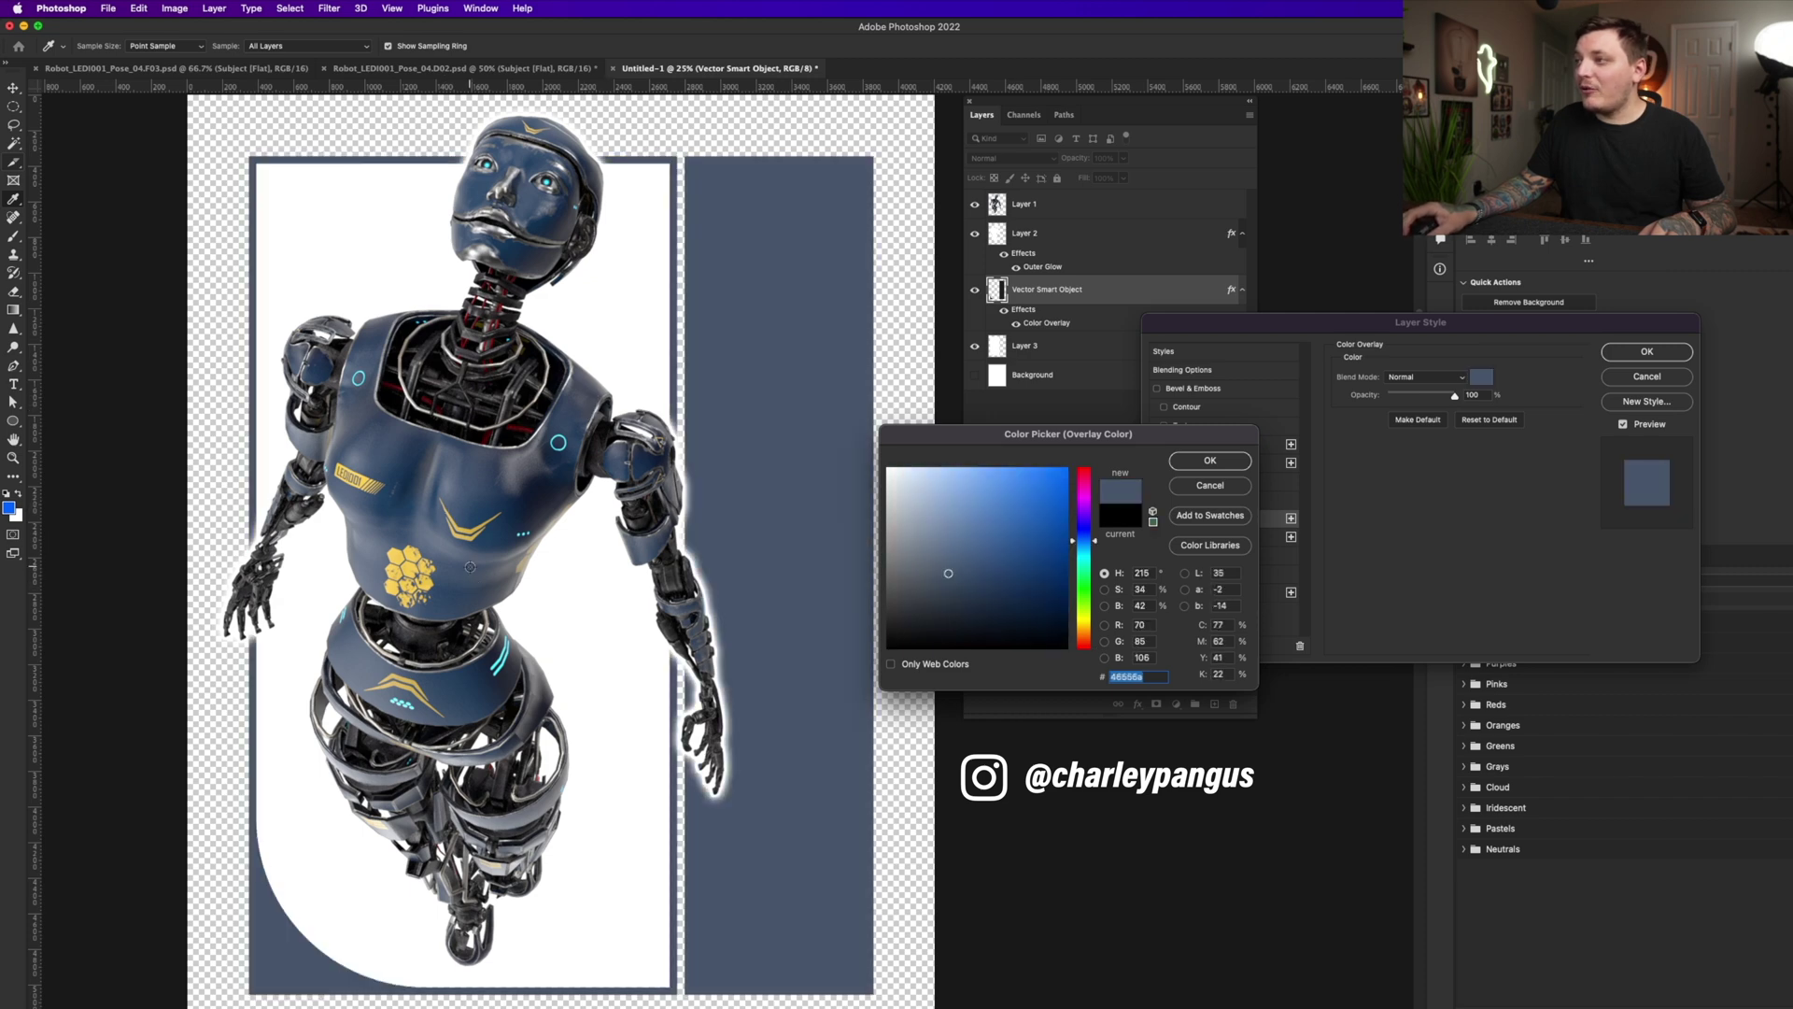
# Sample dark tones from the robot's mechanical parts and give the frame overlay a near-black colour
pyautogui.click(422, 681)
pyautogui.click(428, 635)
pyautogui.click(433, 662)
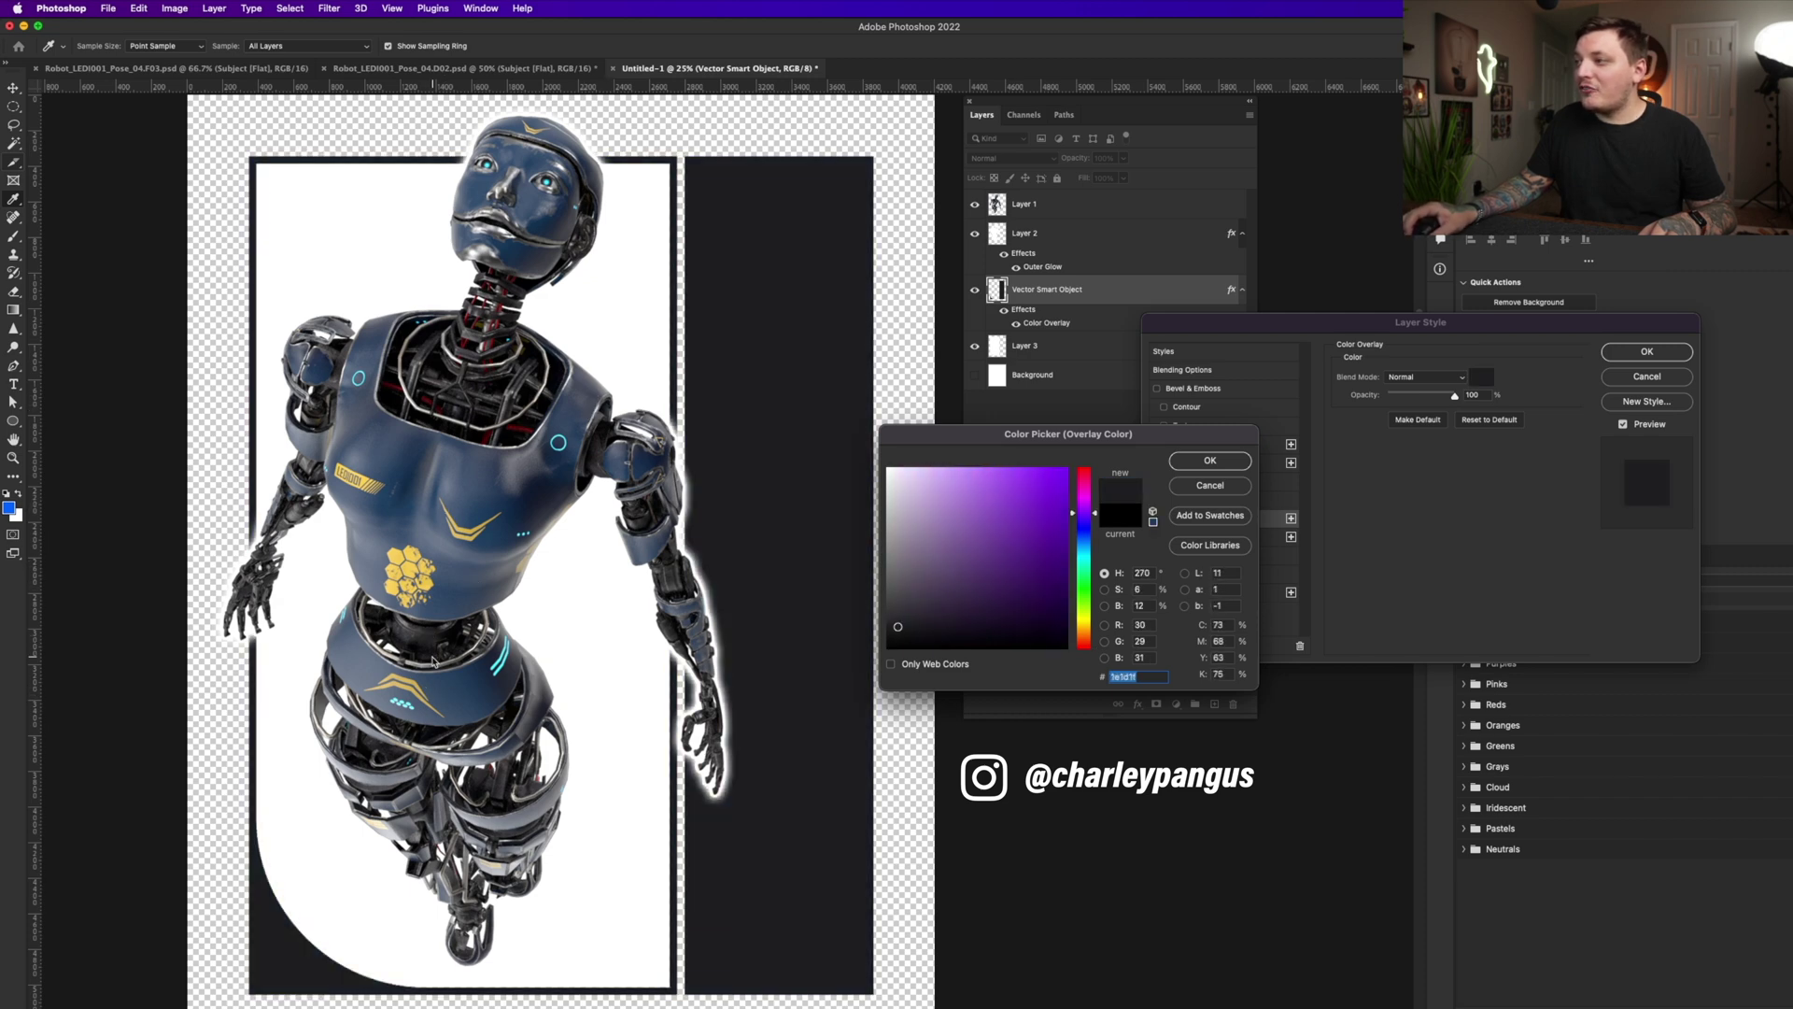
pyautogui.click(449, 655)
pyautogui.click(451, 644)
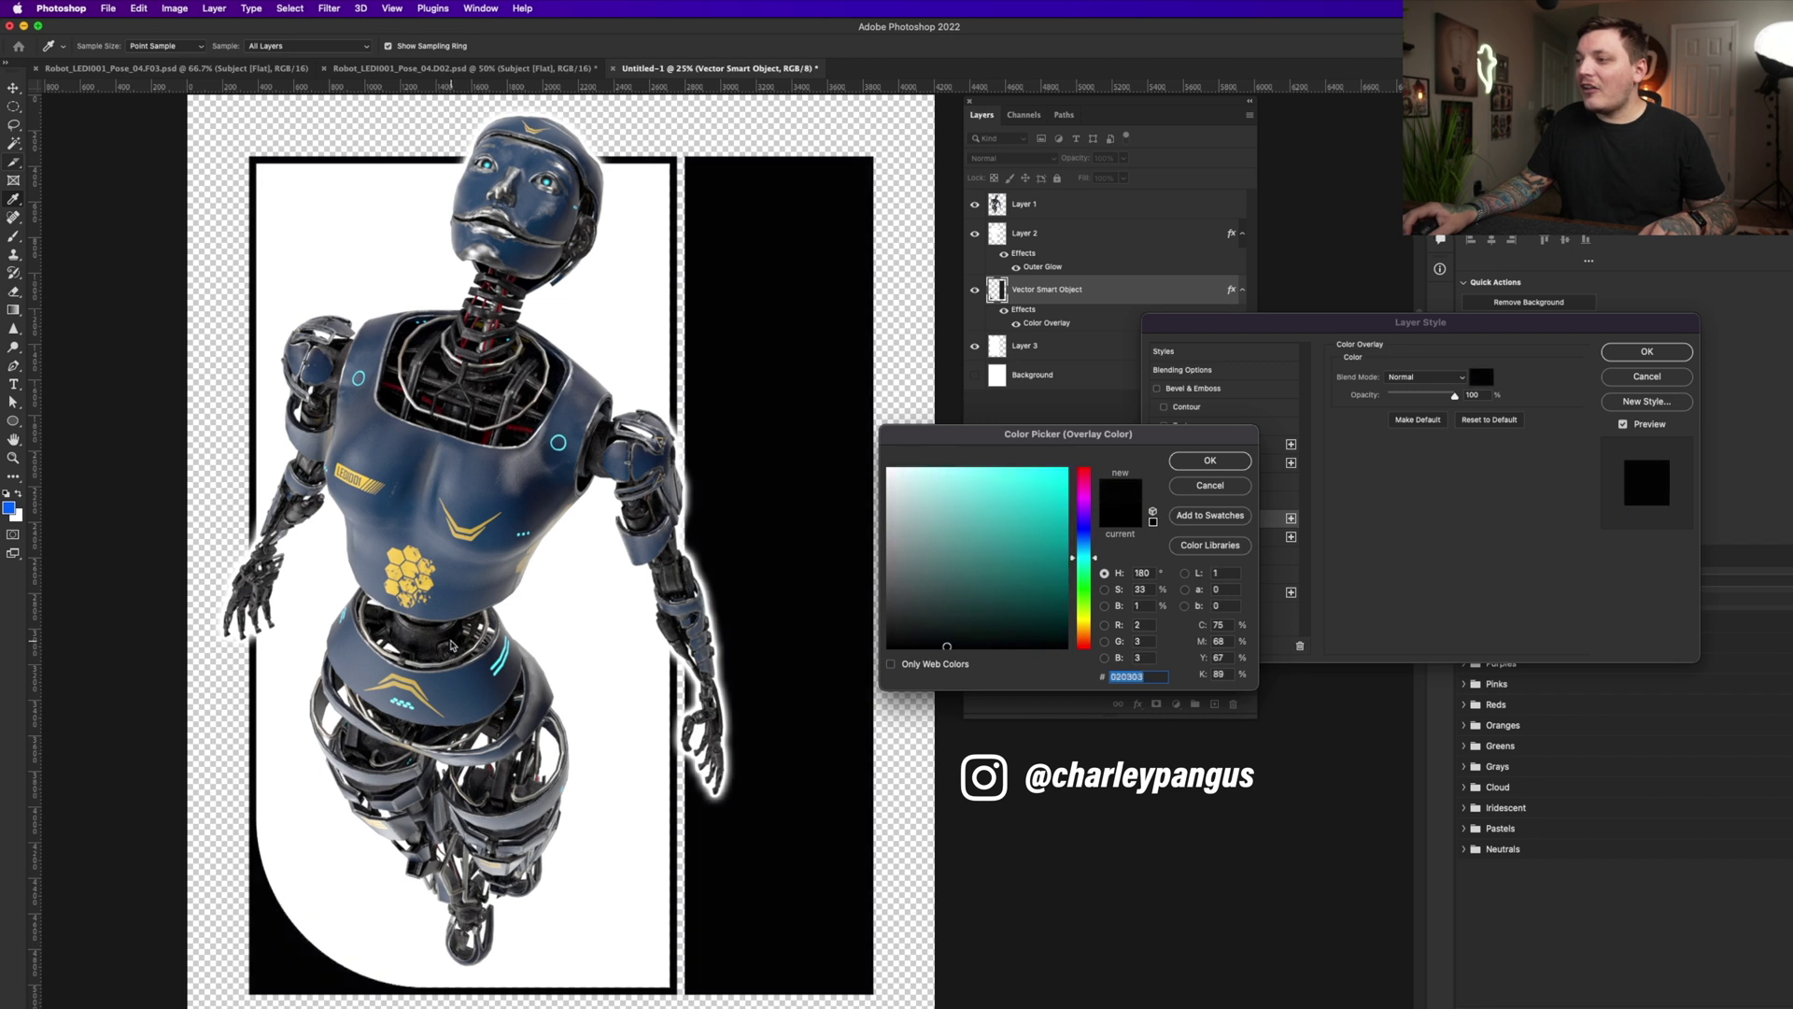
pyautogui.moveTo(439, 650); pyautogui.dragTo(459, 672)
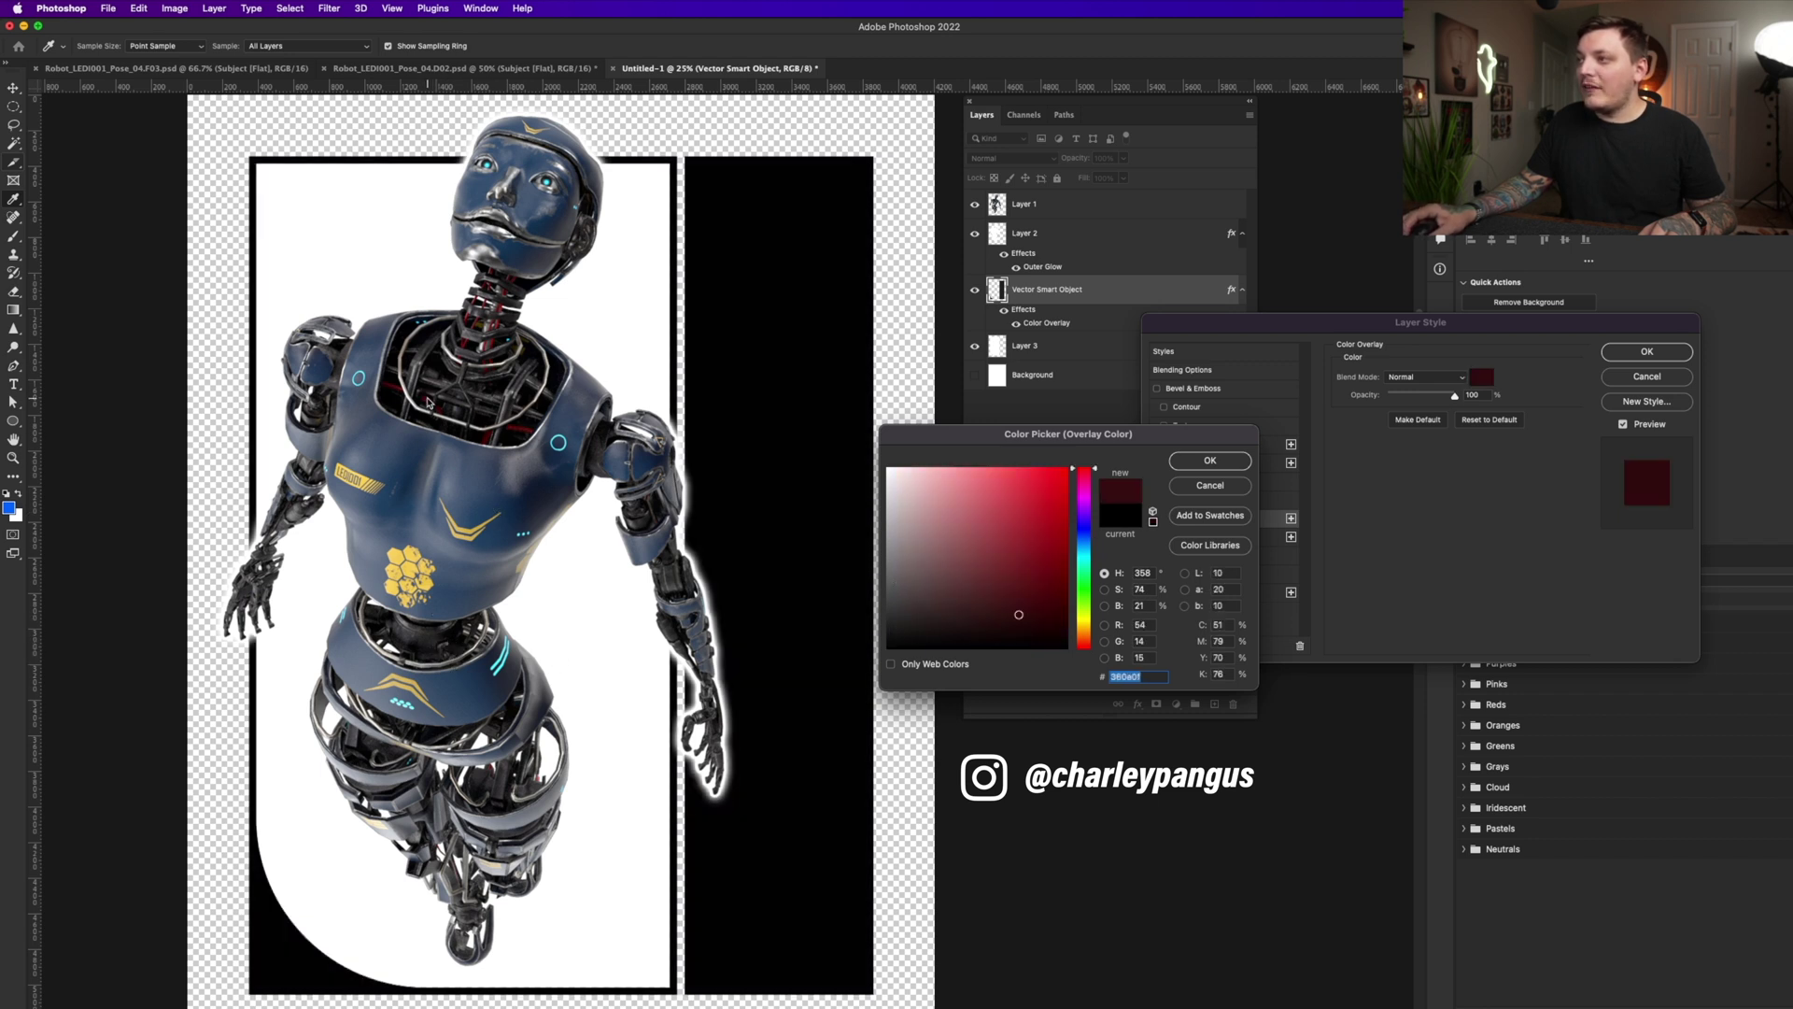
pyautogui.click(428, 403)
pyautogui.click(435, 641)
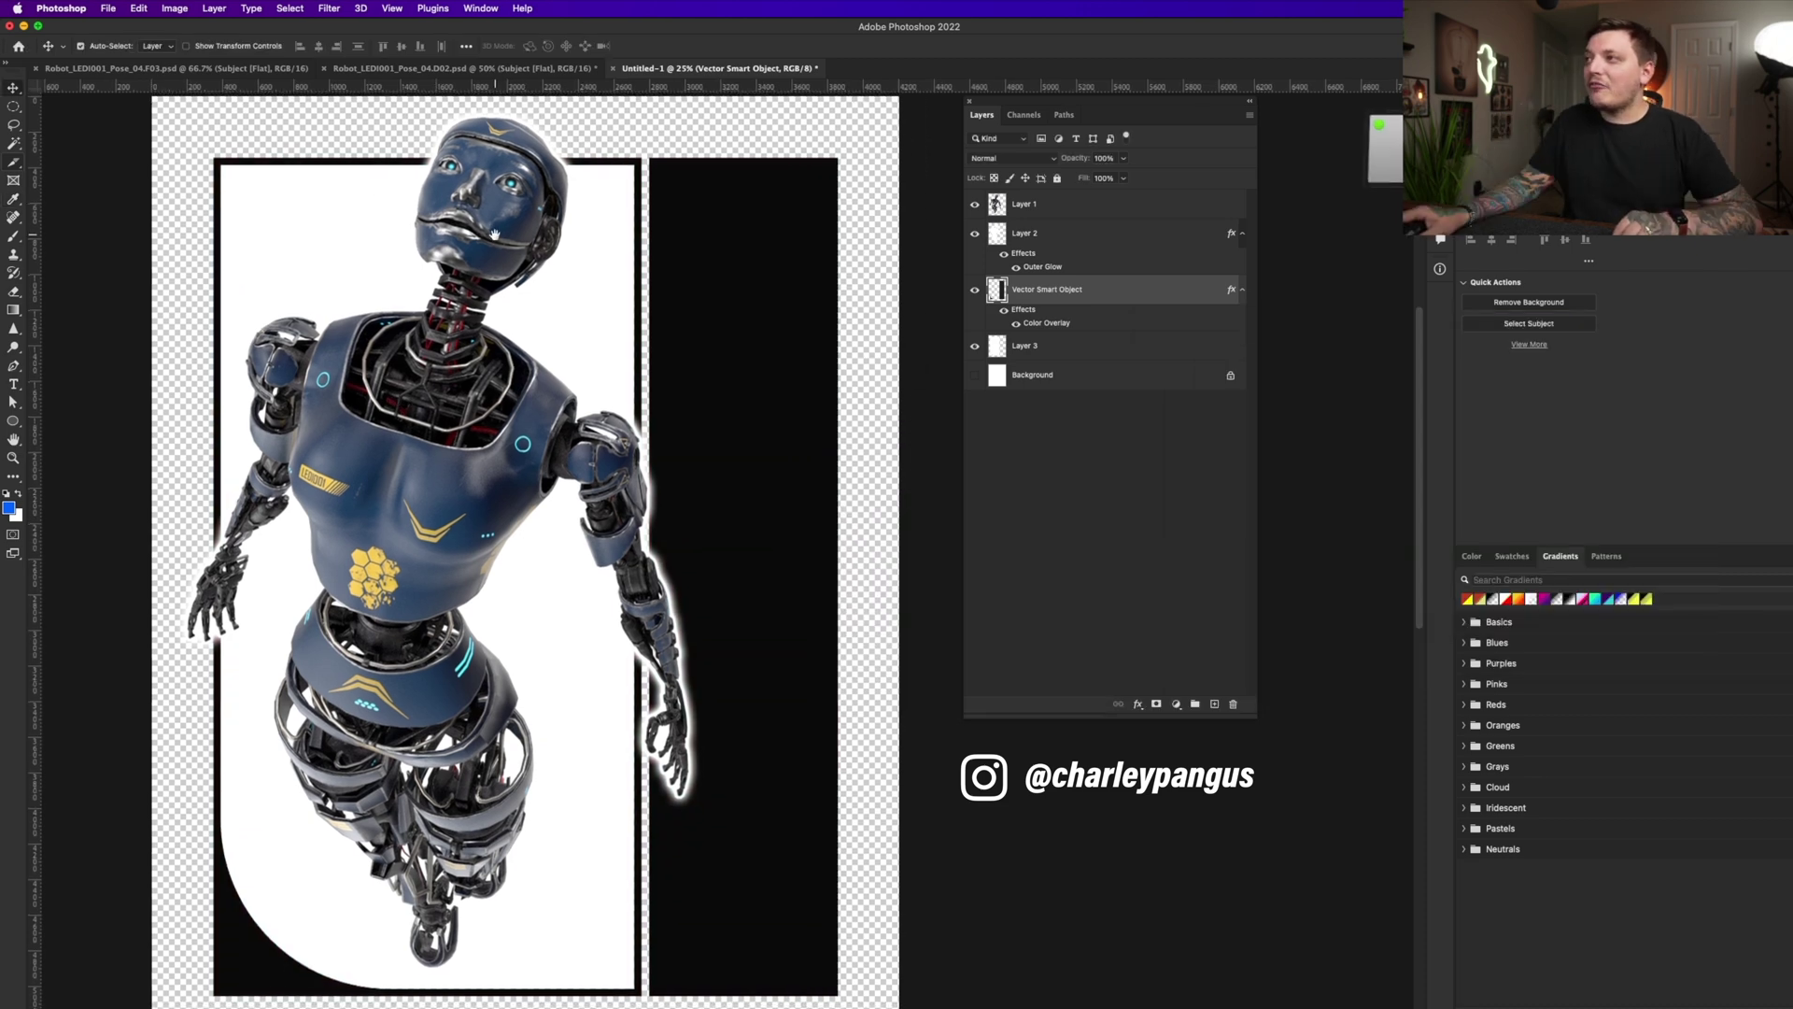
# Add vertical WORLD TAKEOVER text over the black side panel and set its font to Airwars Regular
pyautogui.hscroll(2, 626, 375)
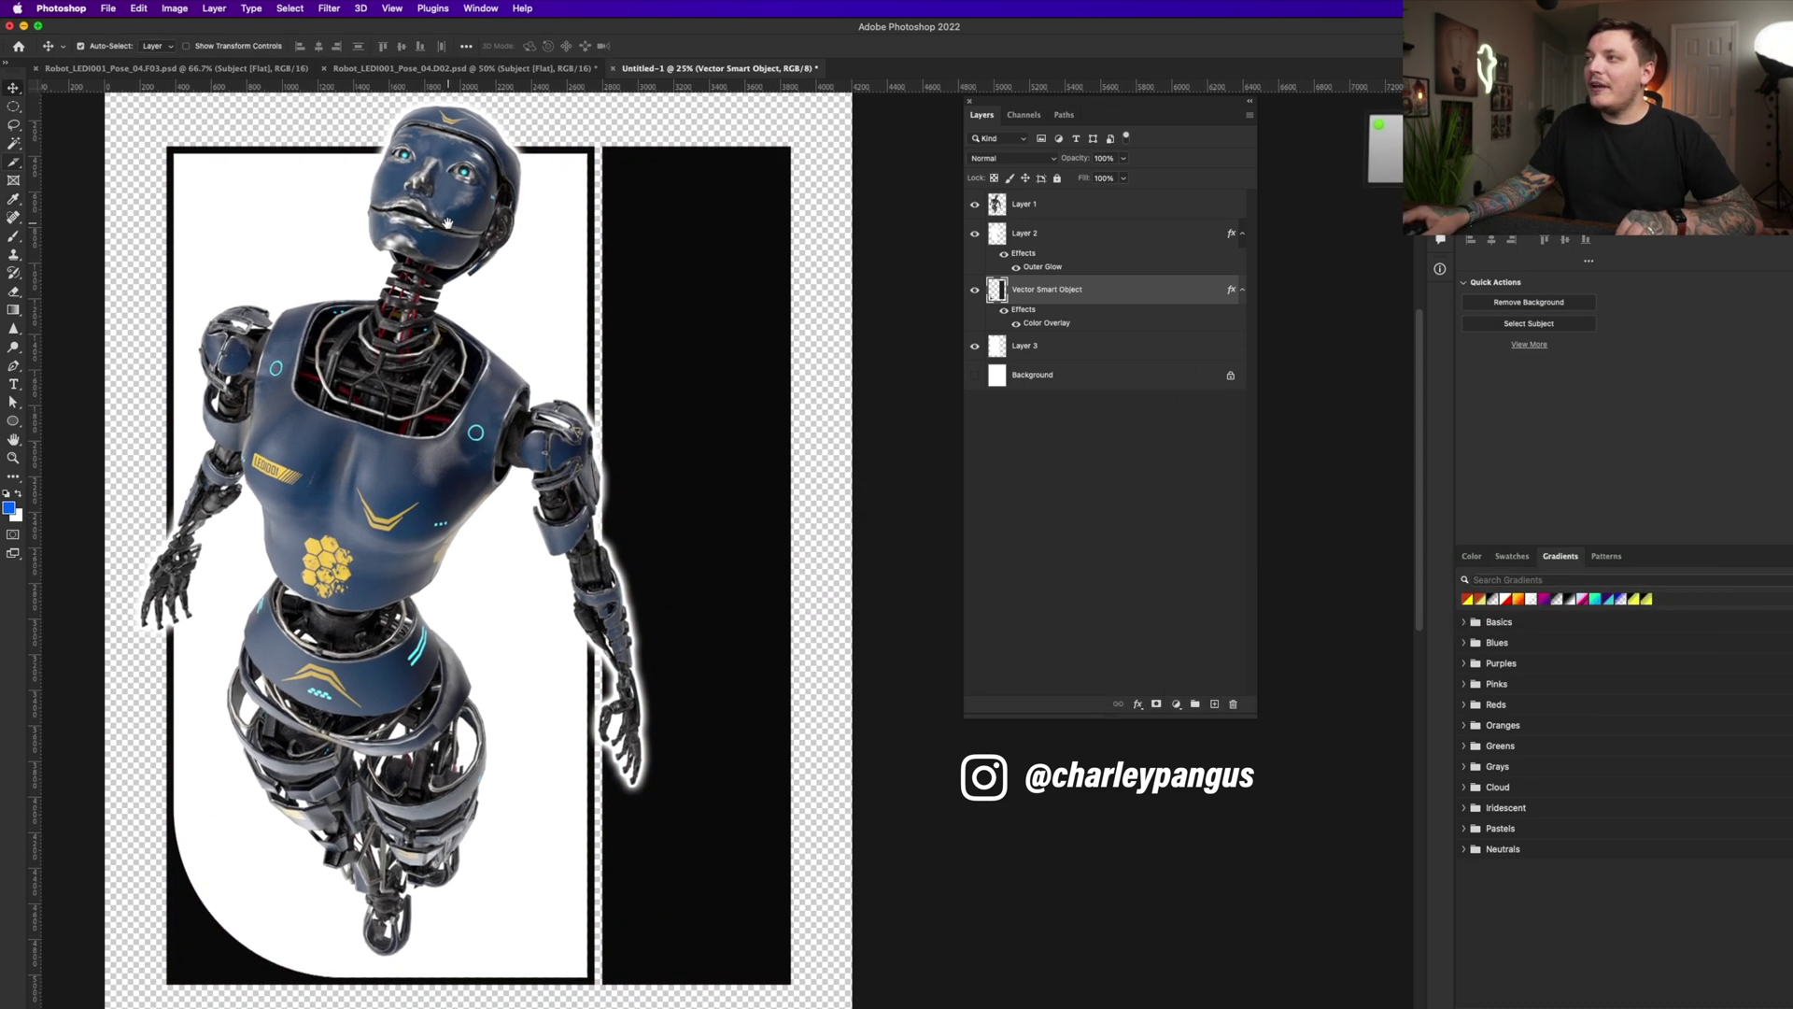
pyautogui.press('t')
pyautogui.click(129, 45)
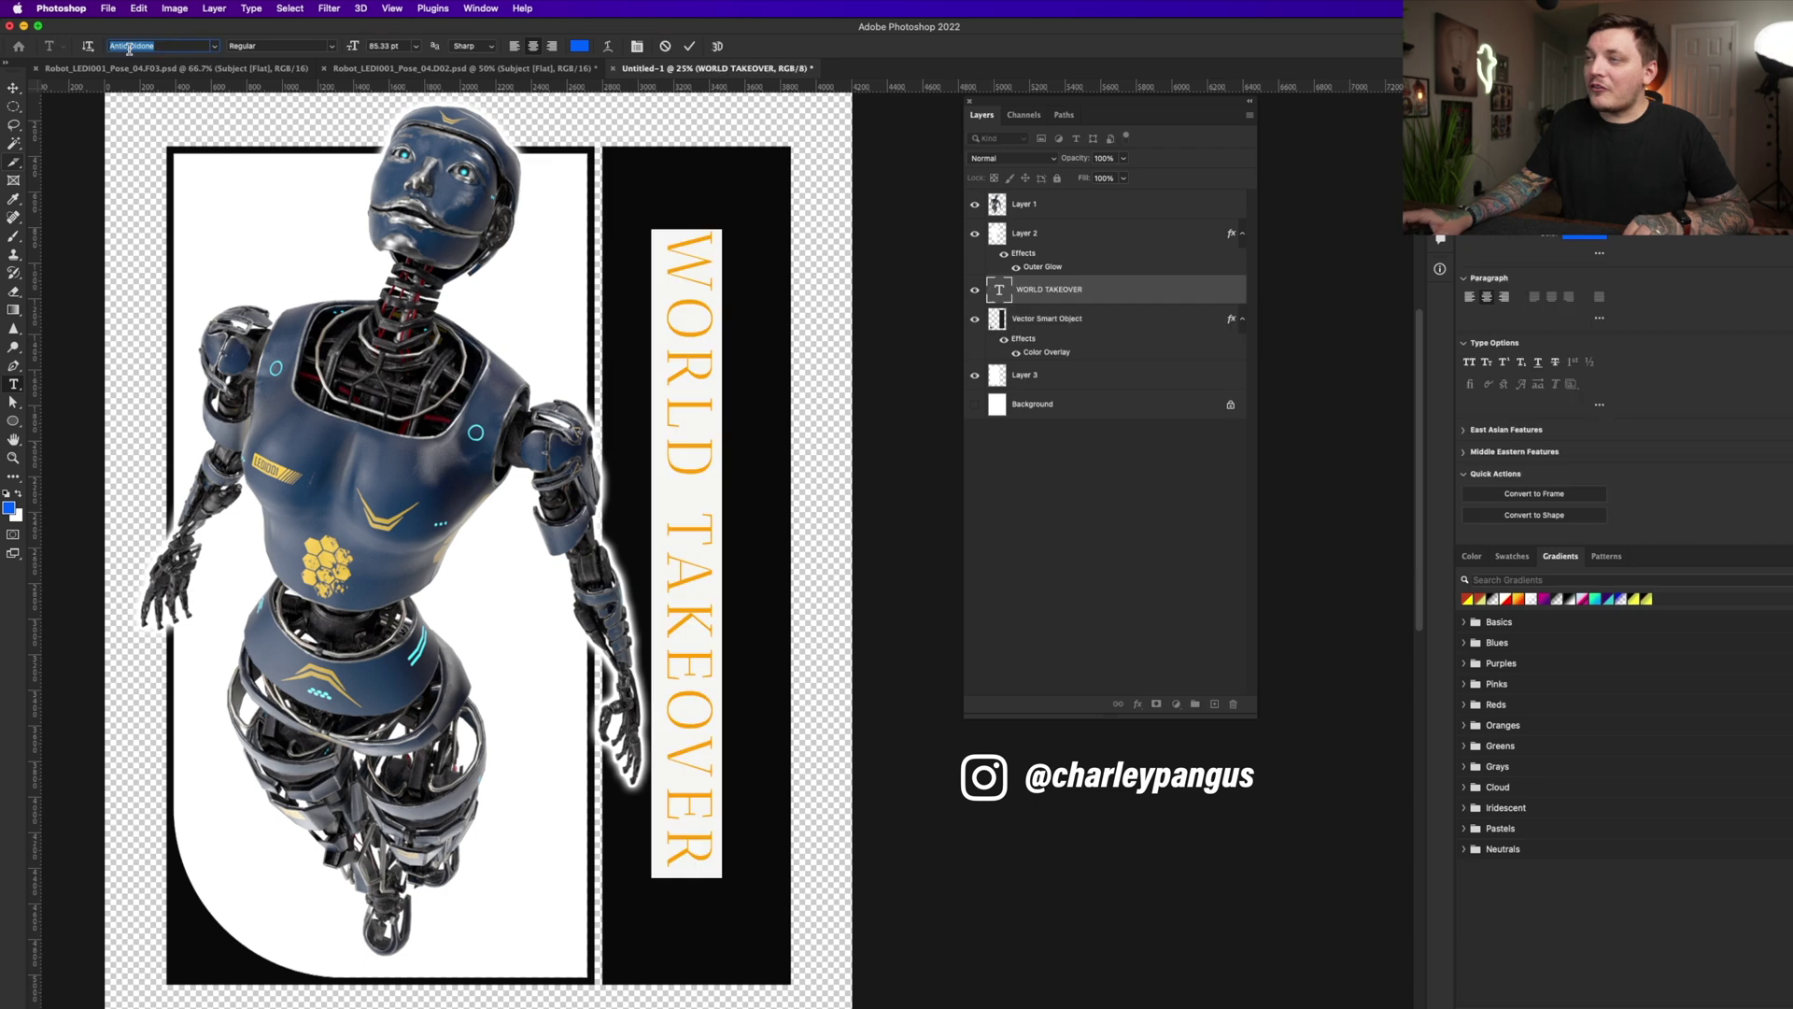
pyautogui.write('air')
pyautogui.press('Down')
pyautogui.press('Down')
pyautogui.press('Down')
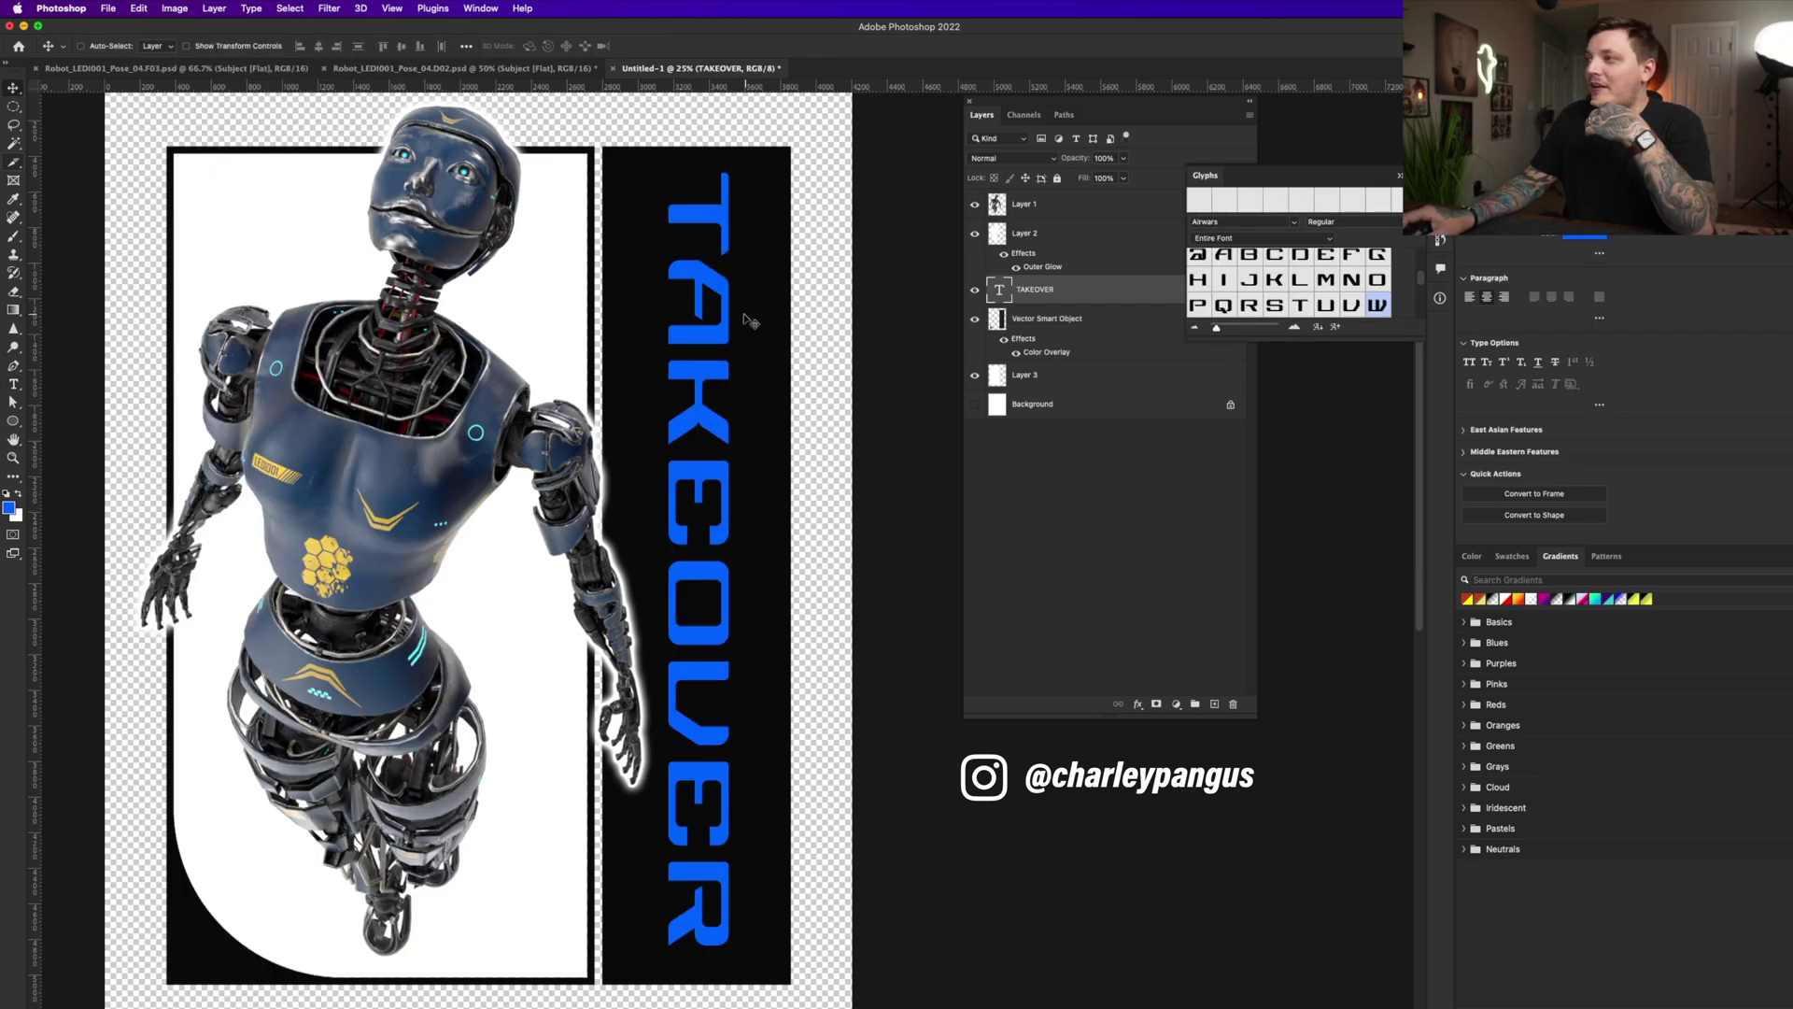
# Replace the vertical TAKEOVER text with 91 REBELS
pyautogui.doubleClick(999, 289)
pyautogui.press('BackSpace')
pyautogui.write('91 REBELS')
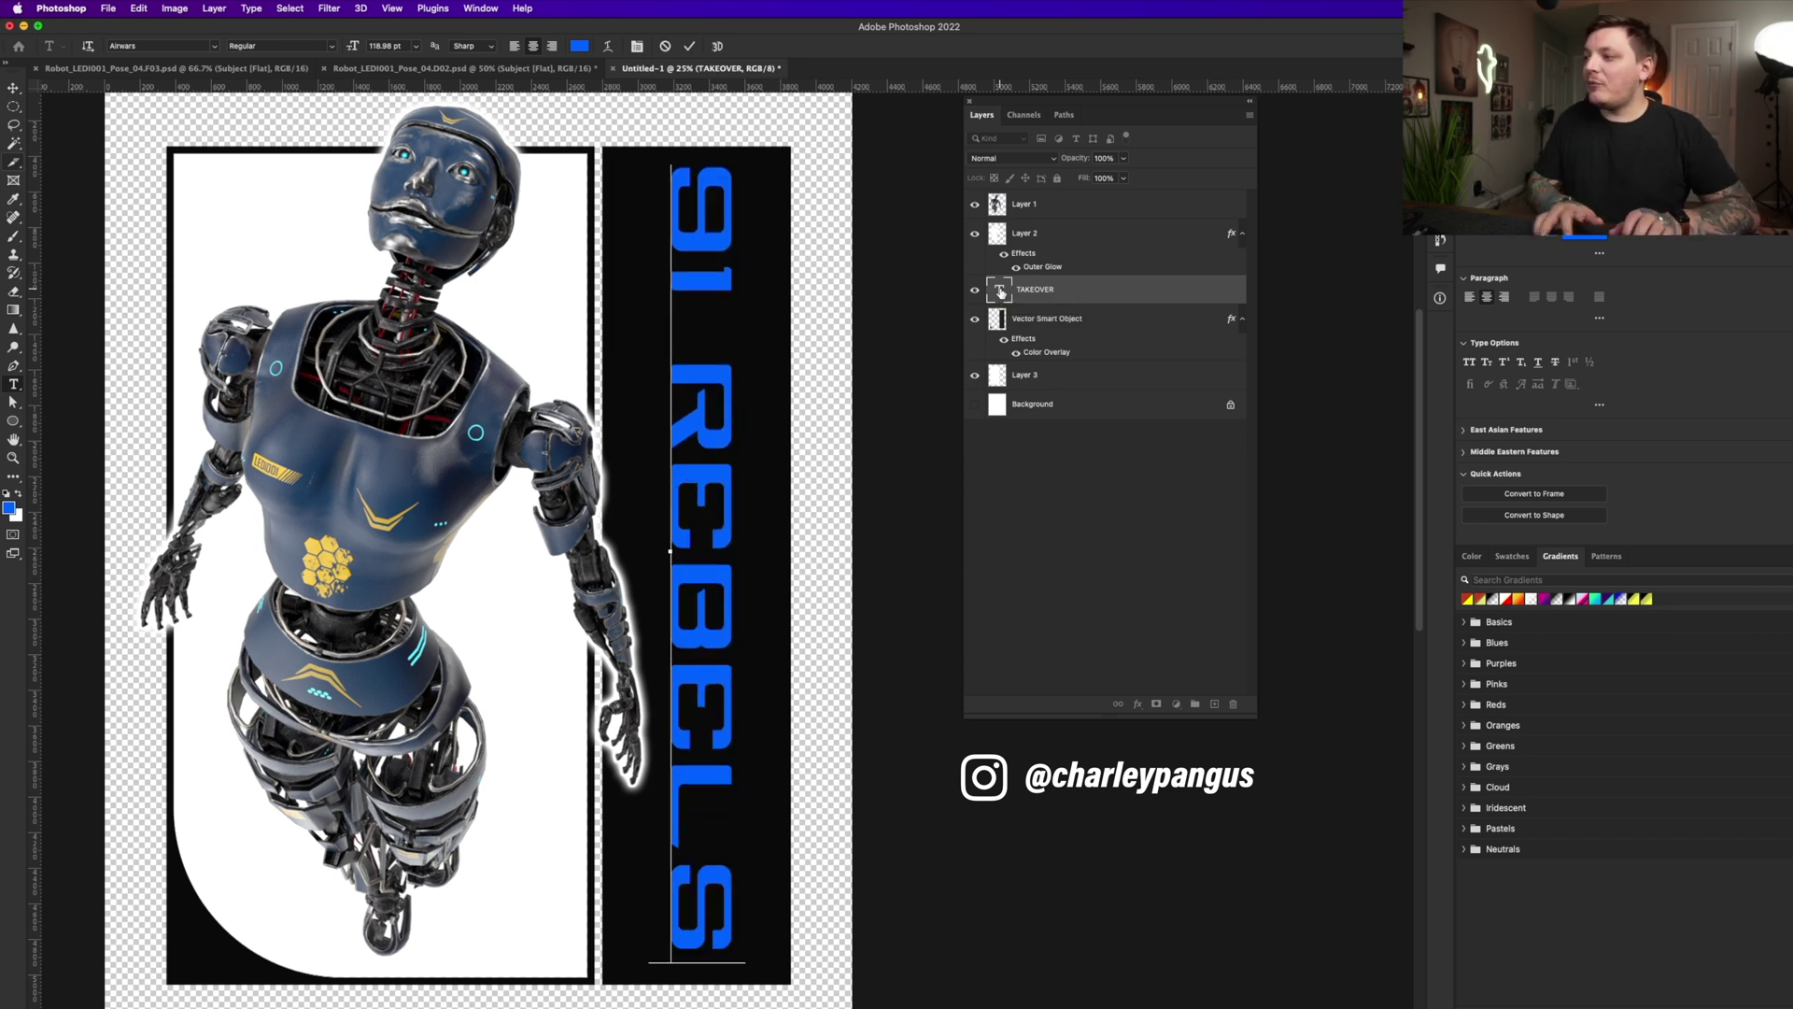
# Tighten the gap between 91 and REBELS in the vertical text and commit the text edit
pyautogui.click(699, 329)
pyautogui.click(699, 351)
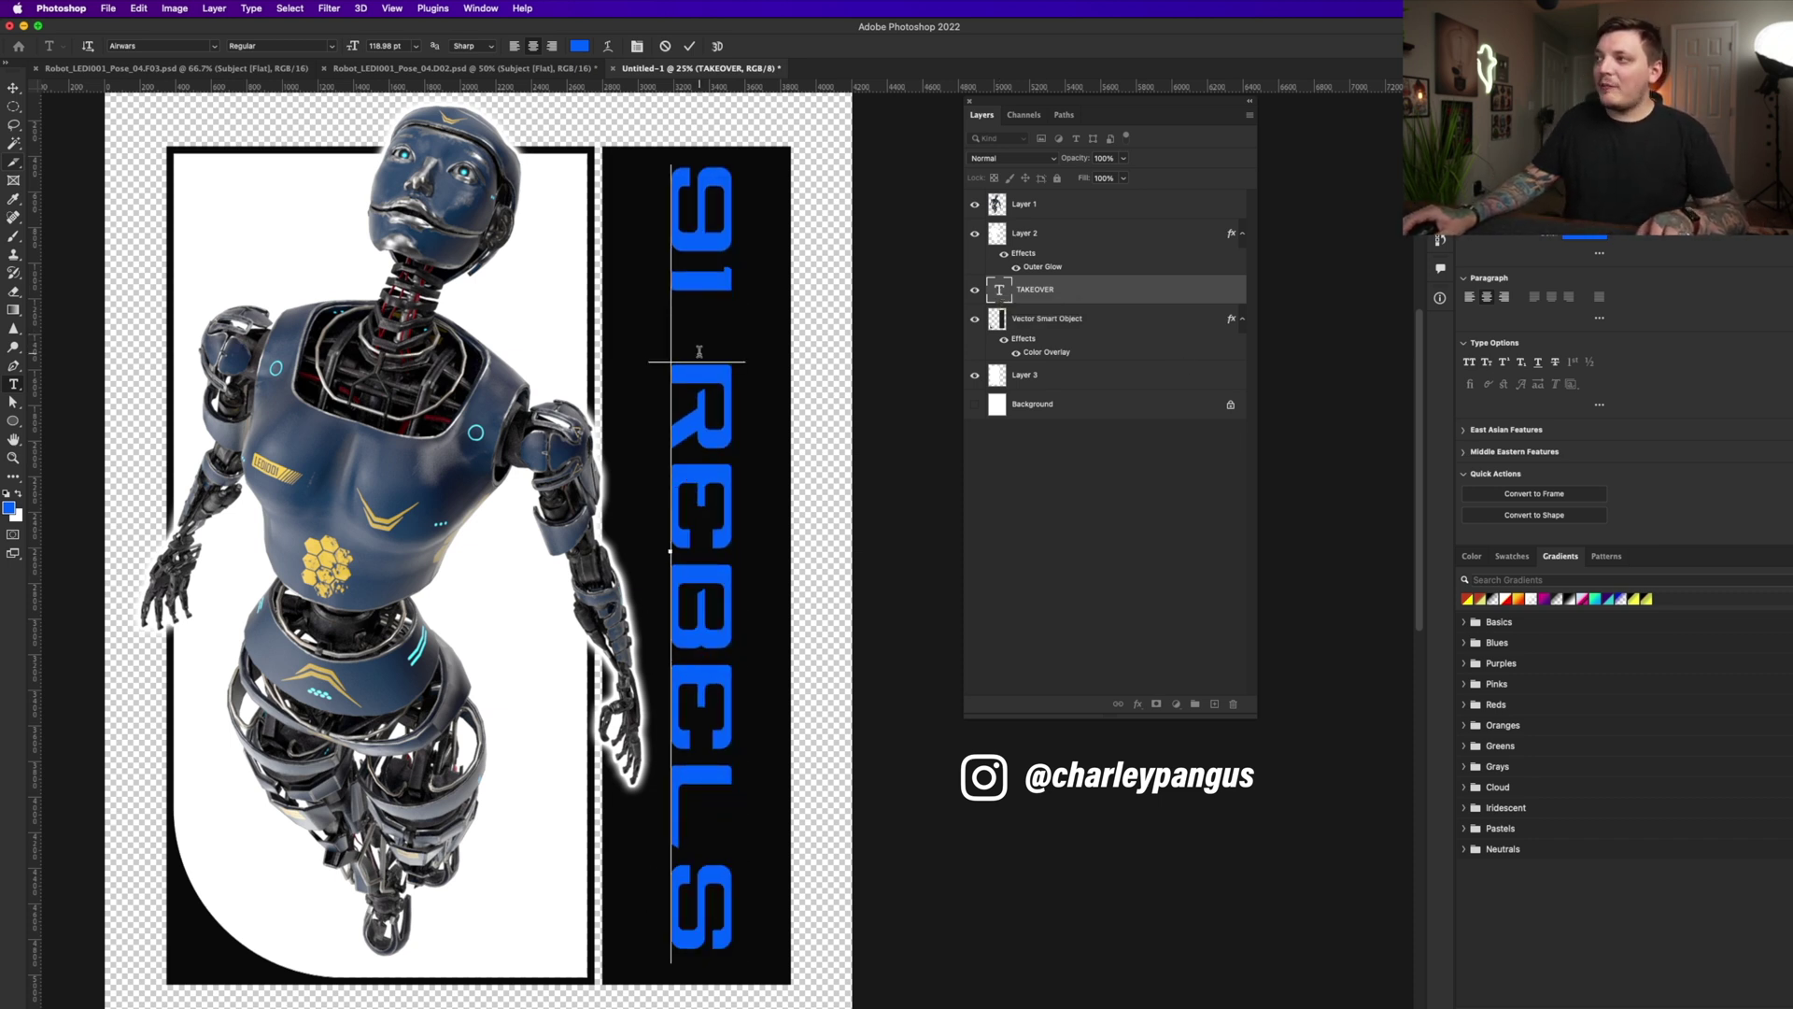
pyautogui.hotkey('alt', 'Left')
pyautogui.hotkey('alt', 'Left')
pyautogui.hotkey('alt', 'Left')
pyautogui.hotkey('alt', 'Left')
pyautogui.hotkey('alt', 'Left')
pyautogui.hotkey('alt', 'Left')
pyautogui.hotkey('alt', 'Left')
pyautogui.hotkey('alt', 'Left')
pyautogui.hotkey('alt', 'Left')
pyautogui.hotkey('alt', 'Left')
pyautogui.hotkey('alt', 'Left')
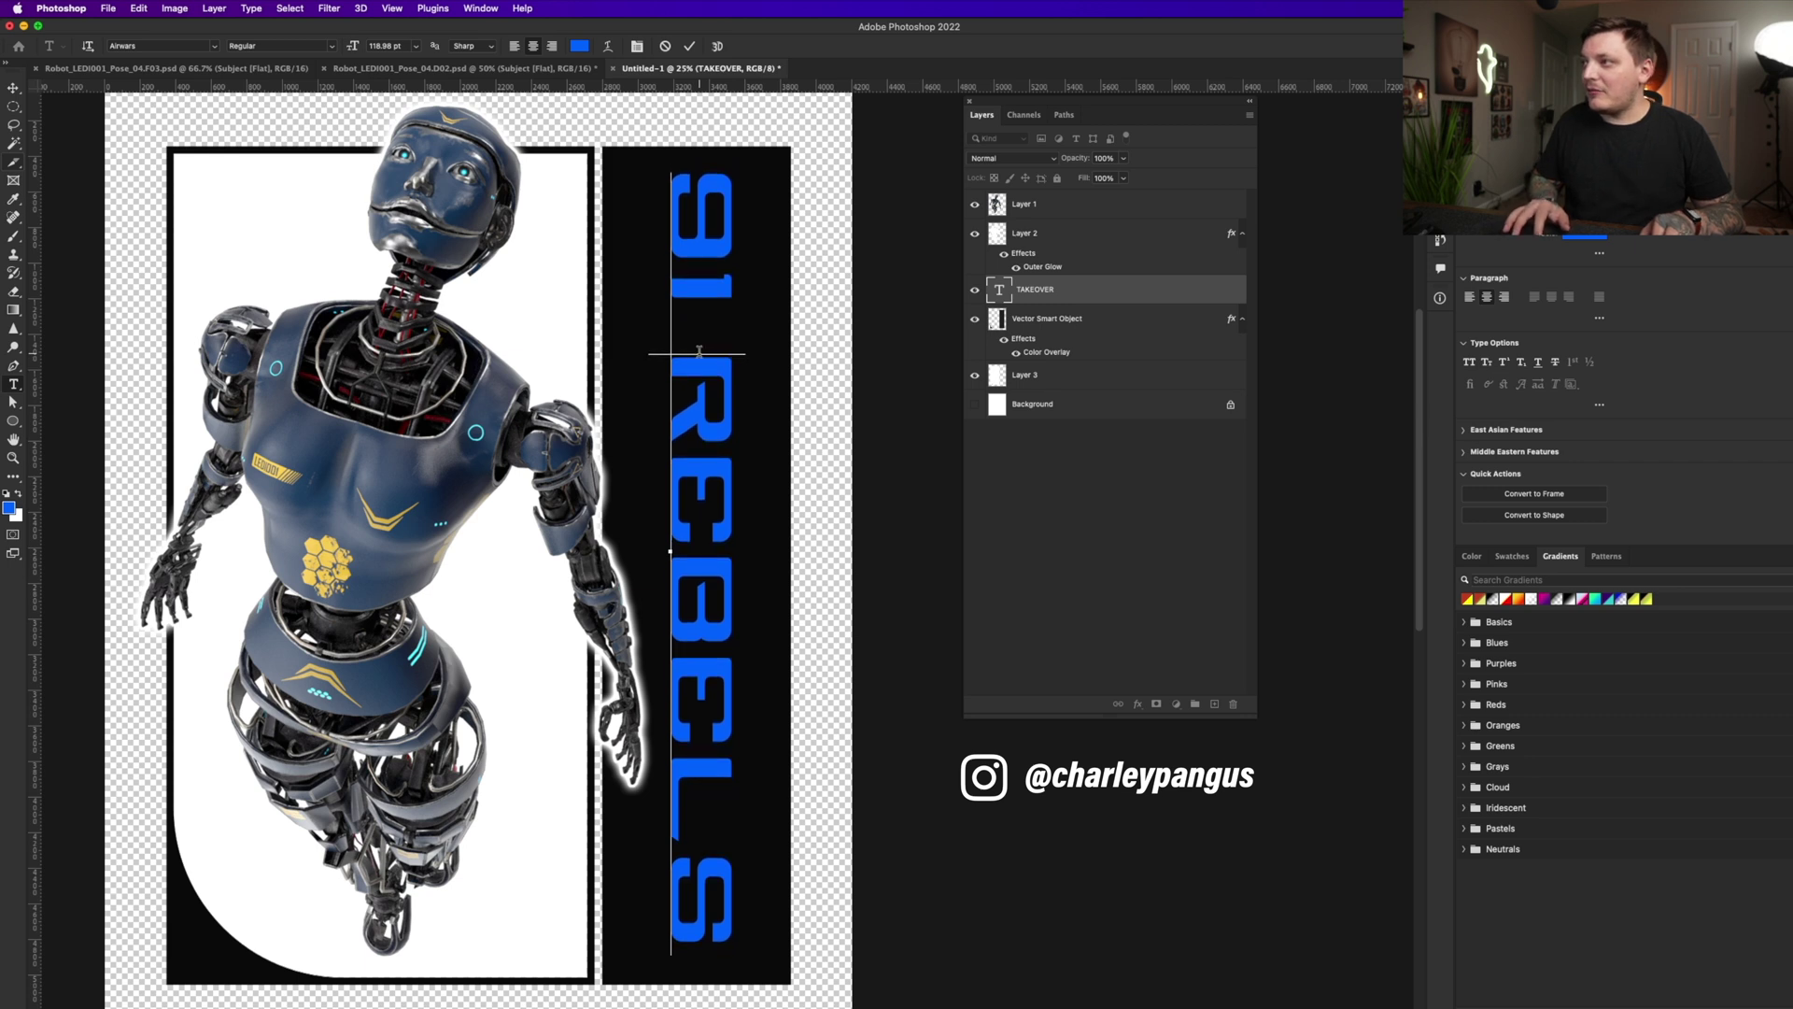
pyautogui.press('super+Return')
pyautogui.press('v')
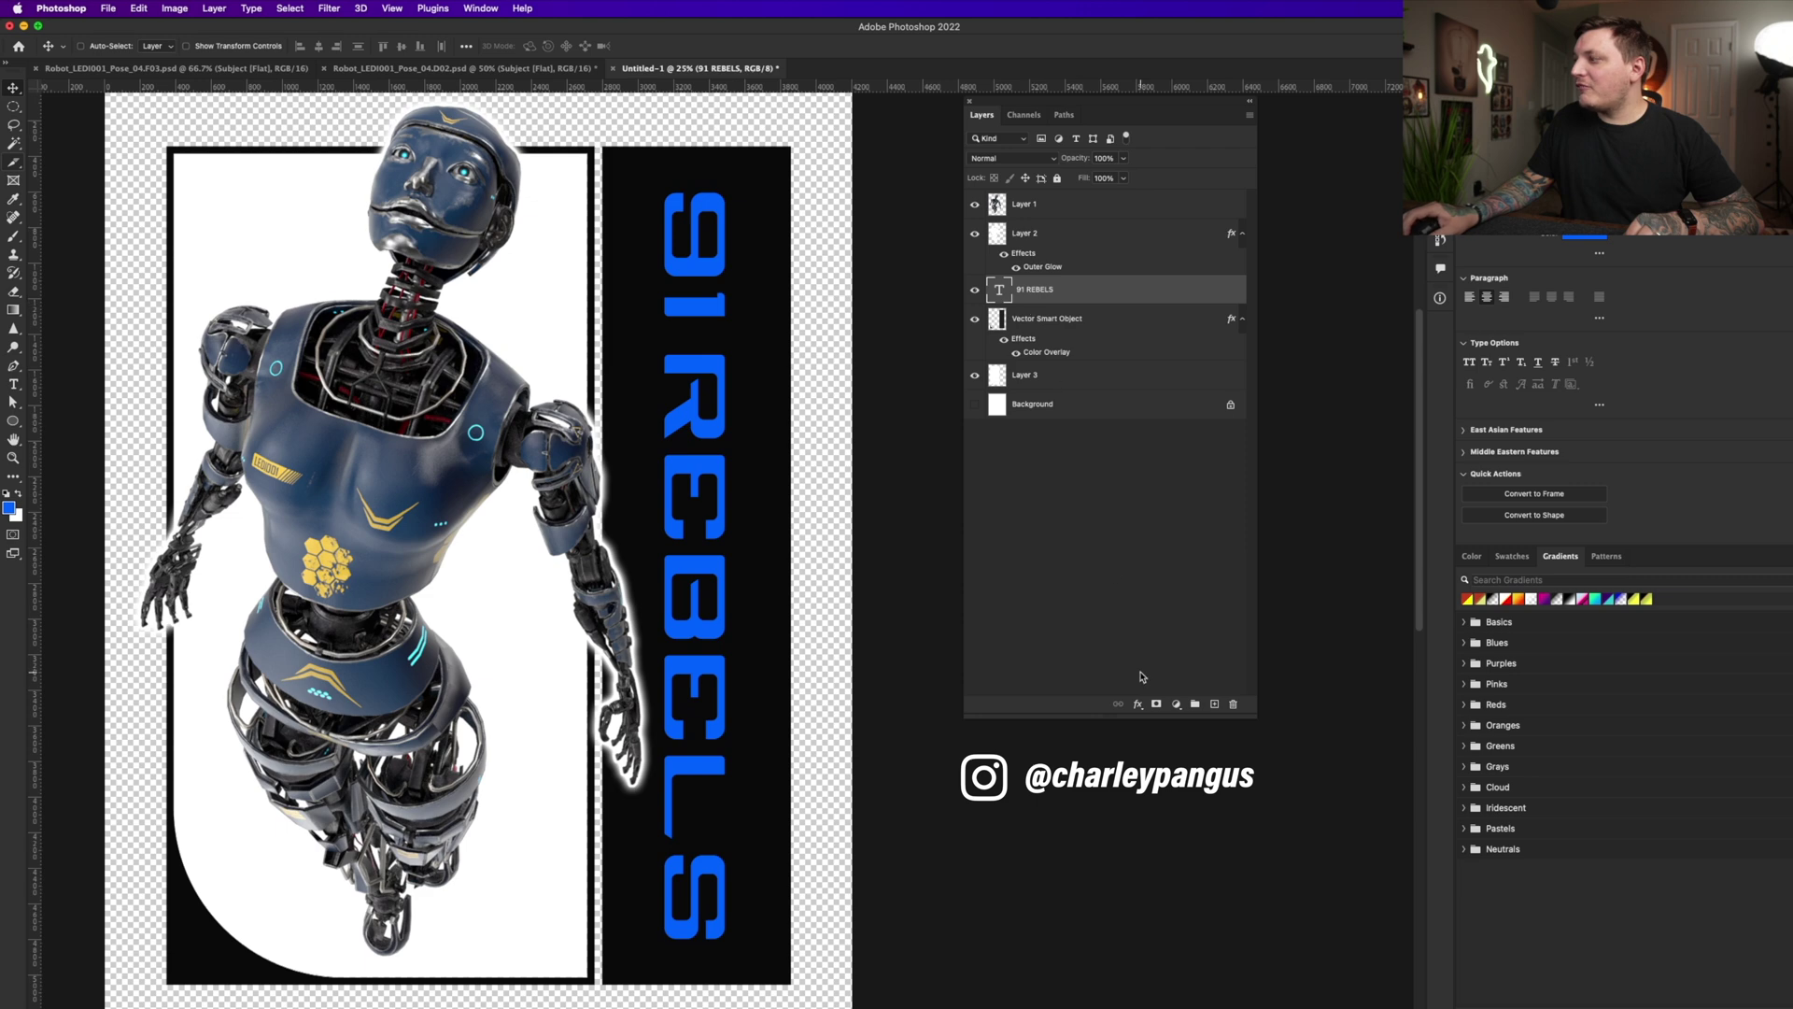
pyautogui.click(1137, 703)
pyautogui.click(1163, 819)
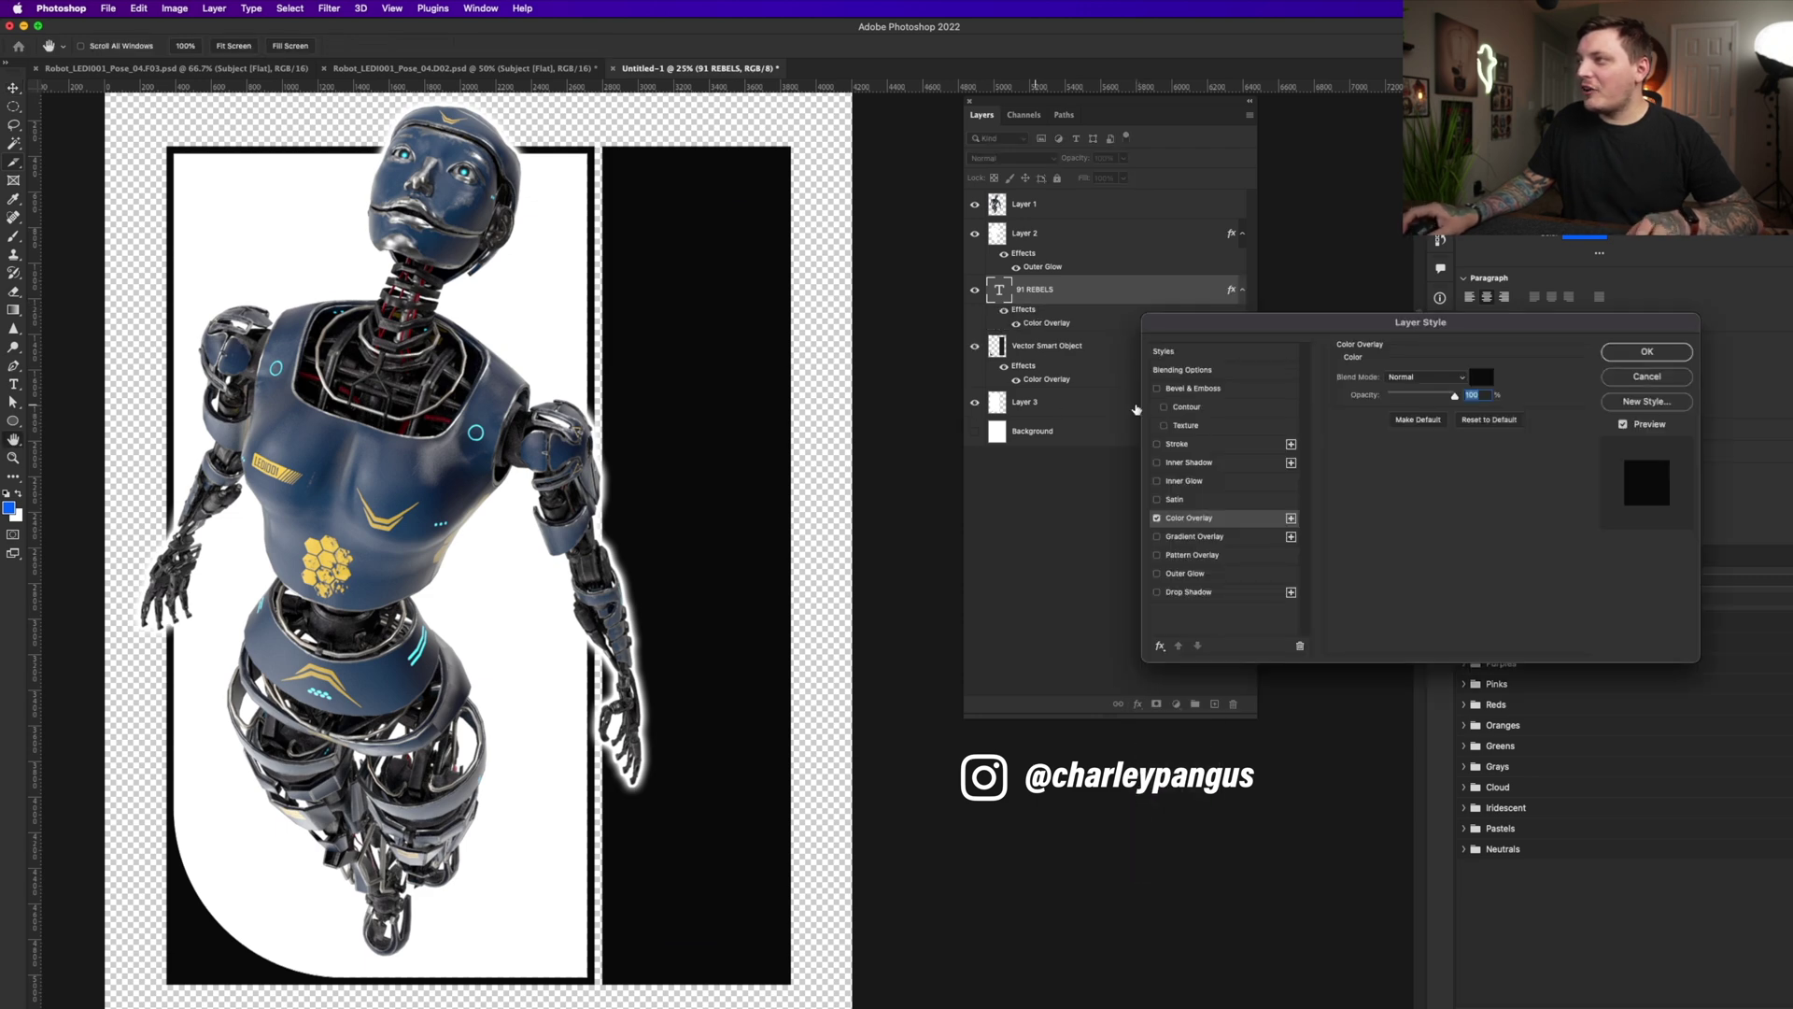
pyautogui.click(1481, 379)
pyautogui.click(347, 552)
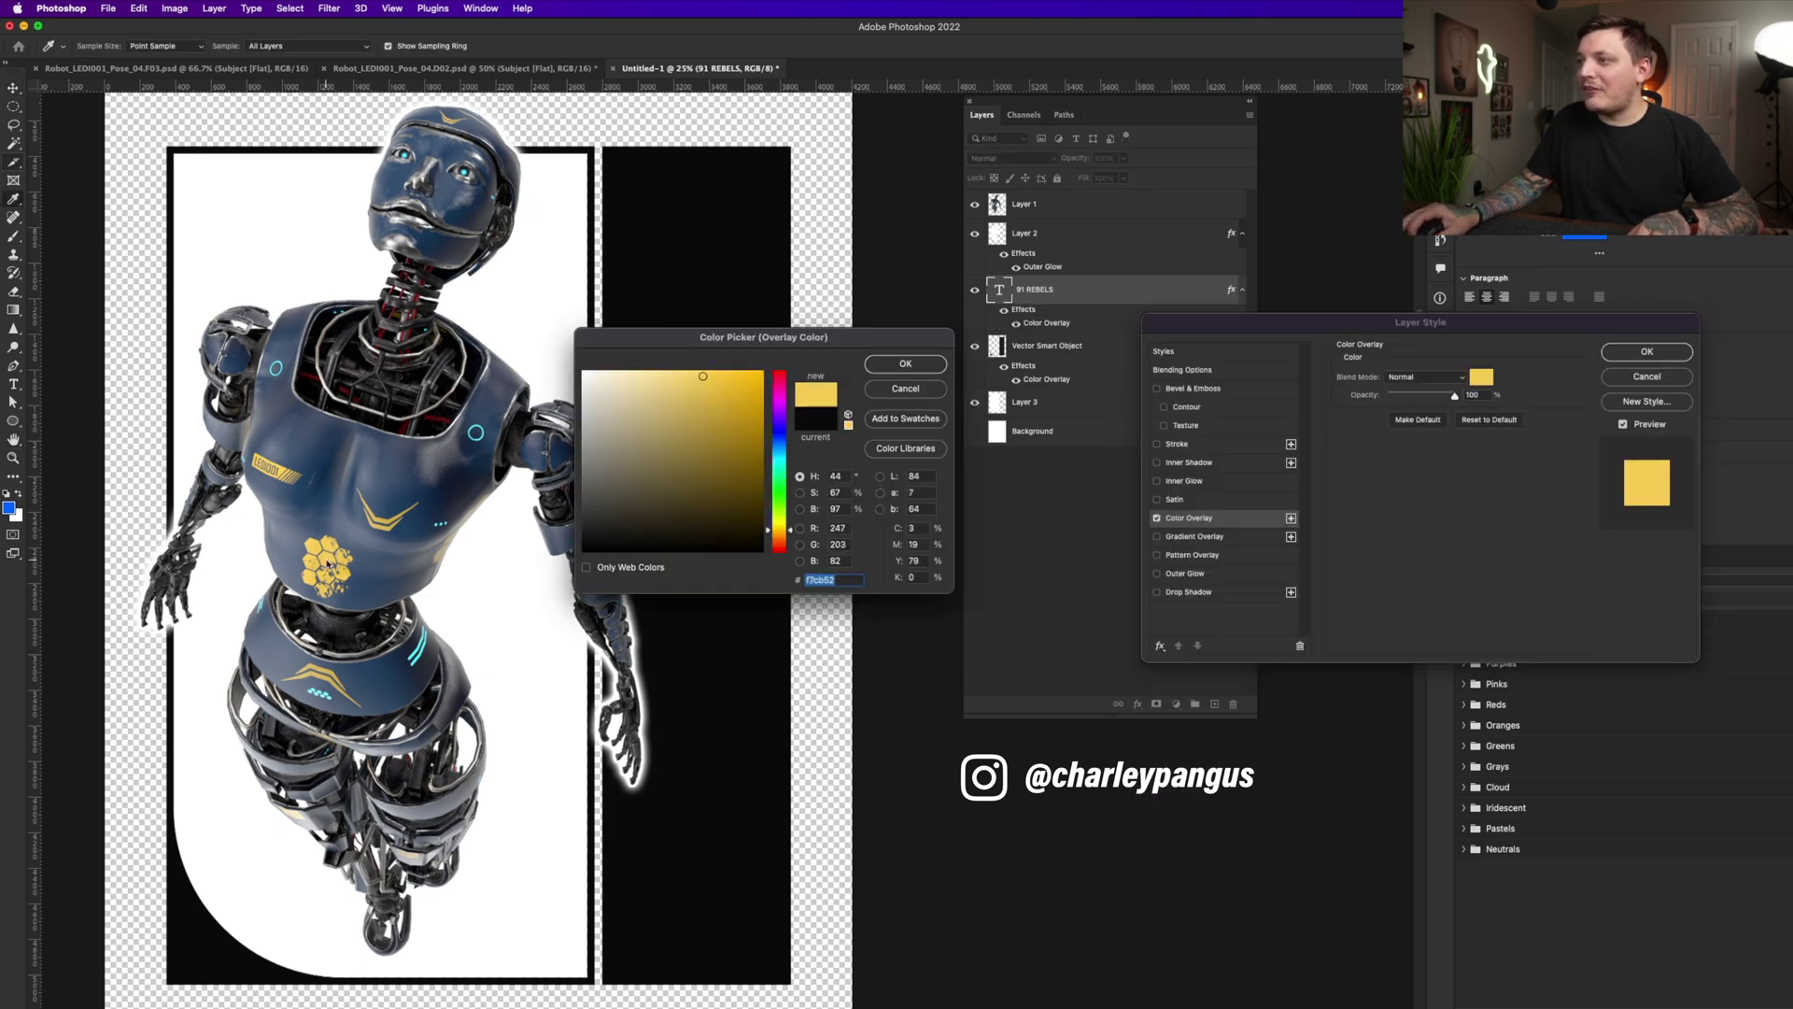
pyautogui.press('Escape')
pyautogui.press('Escape')
# Recolour the vertical 91 REBELS text with yellow #f7cc50 sampled from the honeycomb mark on the robot's torso
pyautogui.doubleClick(999, 290)
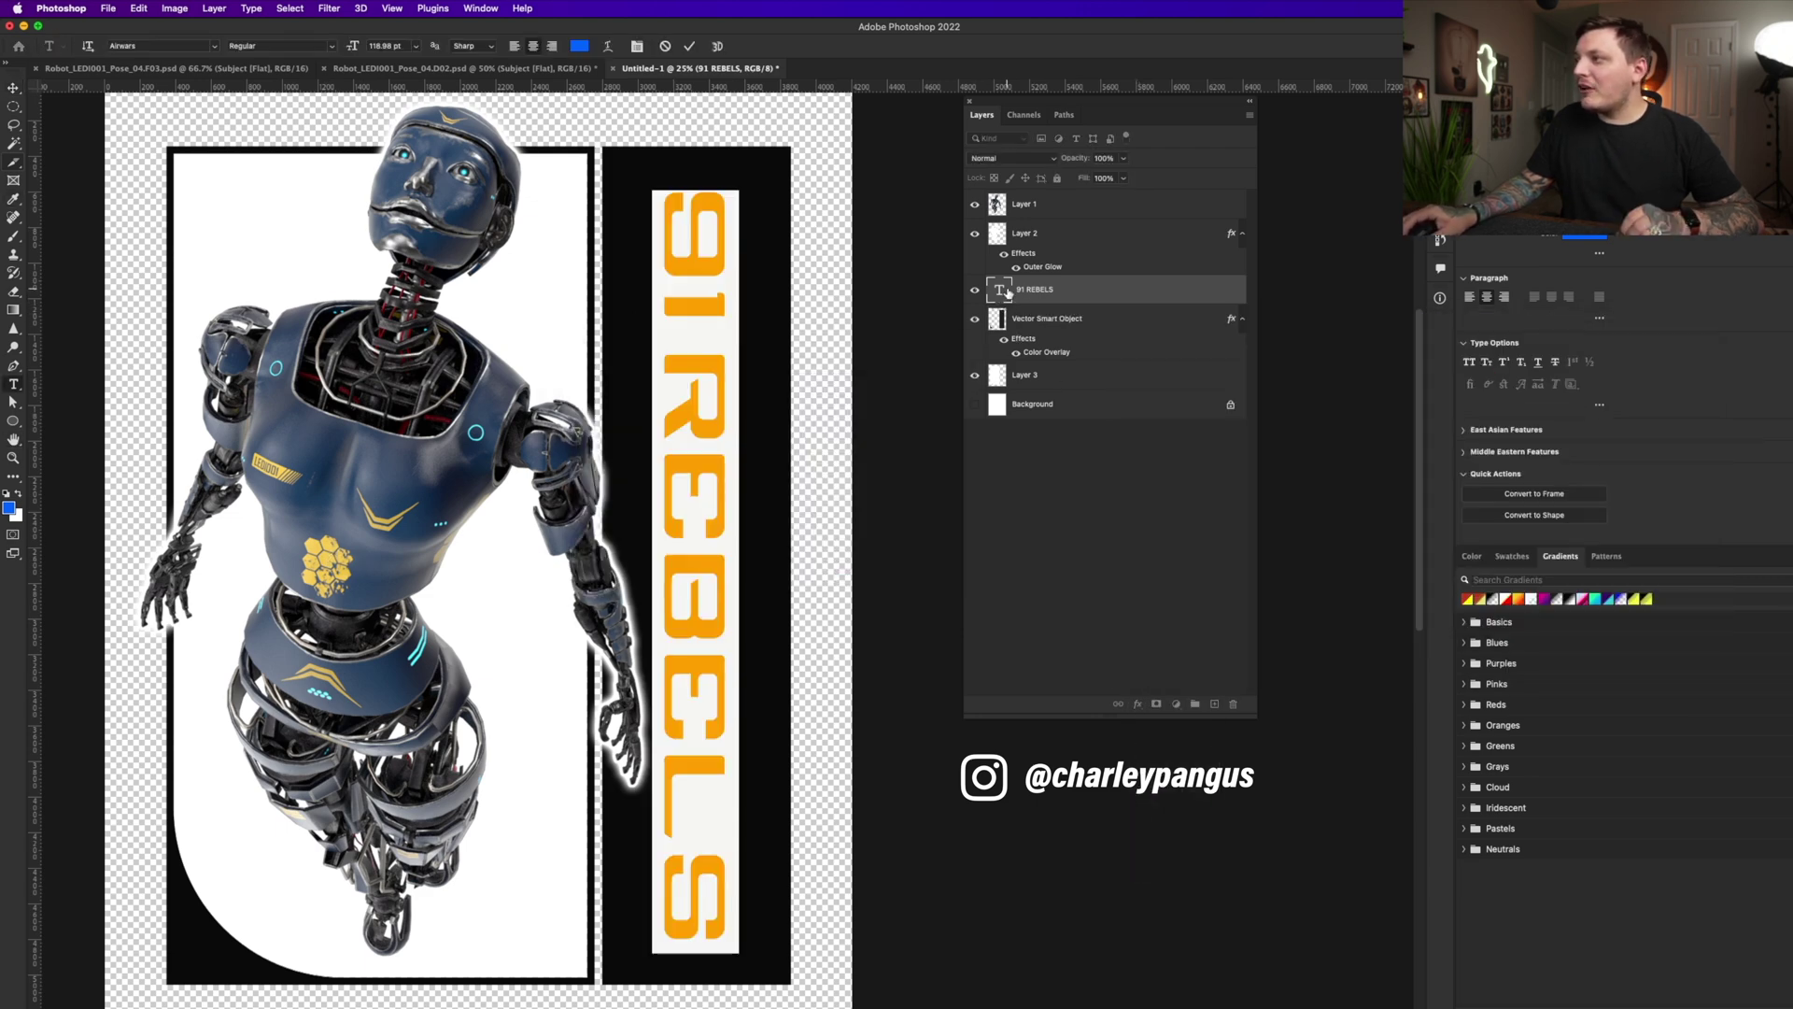
pyautogui.click(9, 509)
pyautogui.click(331, 541)
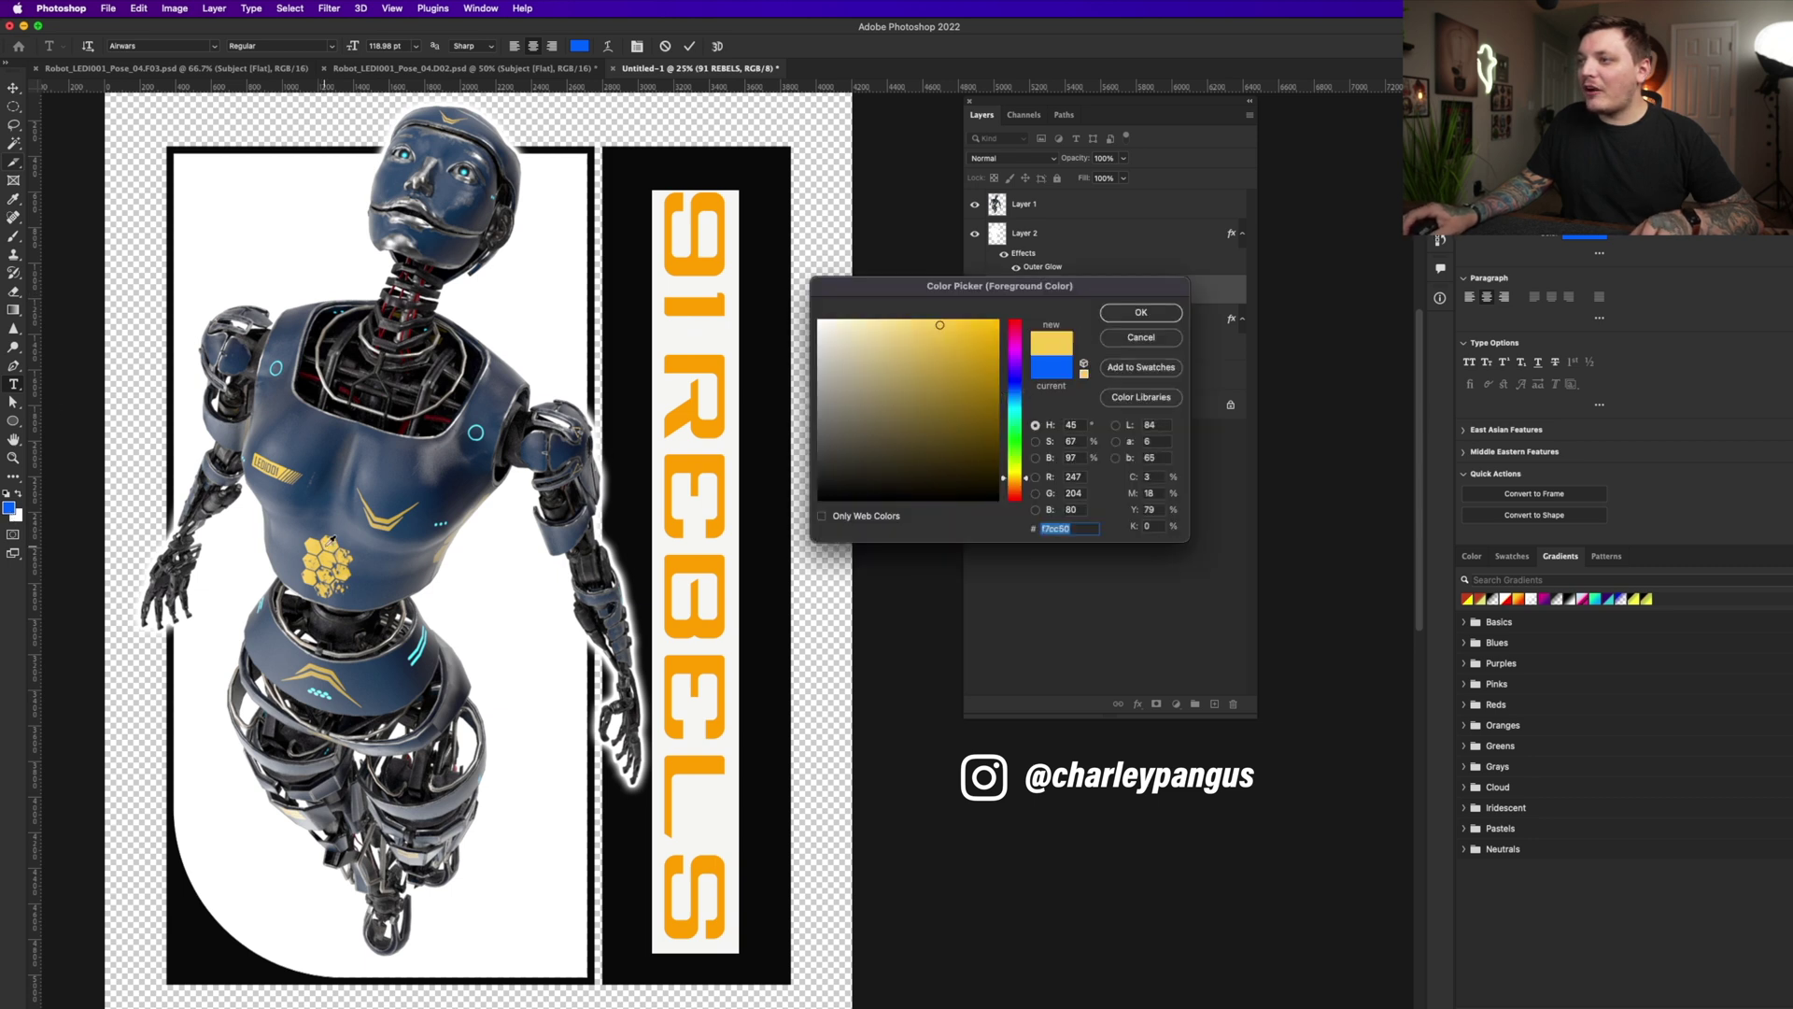
pyautogui.click(1154, 318)
pyautogui.click(13, 87)
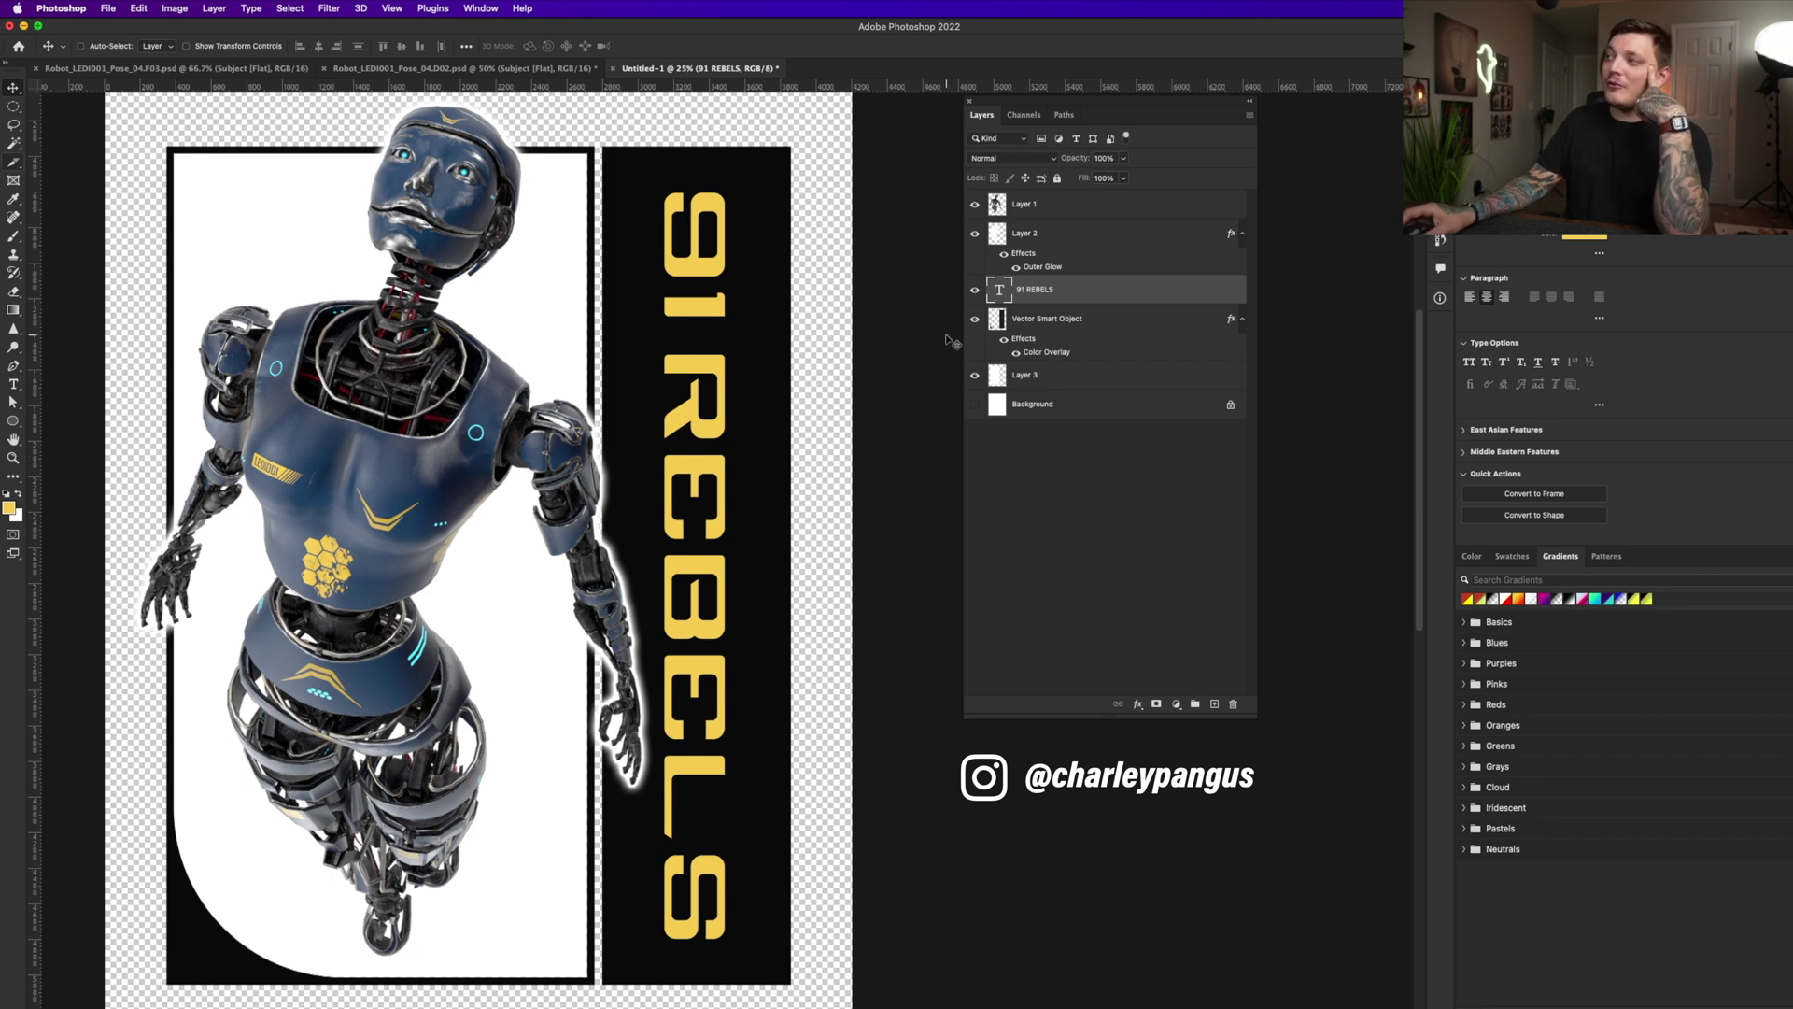
# Duplicate the vertical 91 REBELS text beside itself, change the copy to ANTI-NORM MOVEMENT at 38 pt, and give it a block-style font
pyautogui.moveTo(689, 383); pyautogui.dragTo(773, 383)
pyautogui.doubleClick(993, 295)
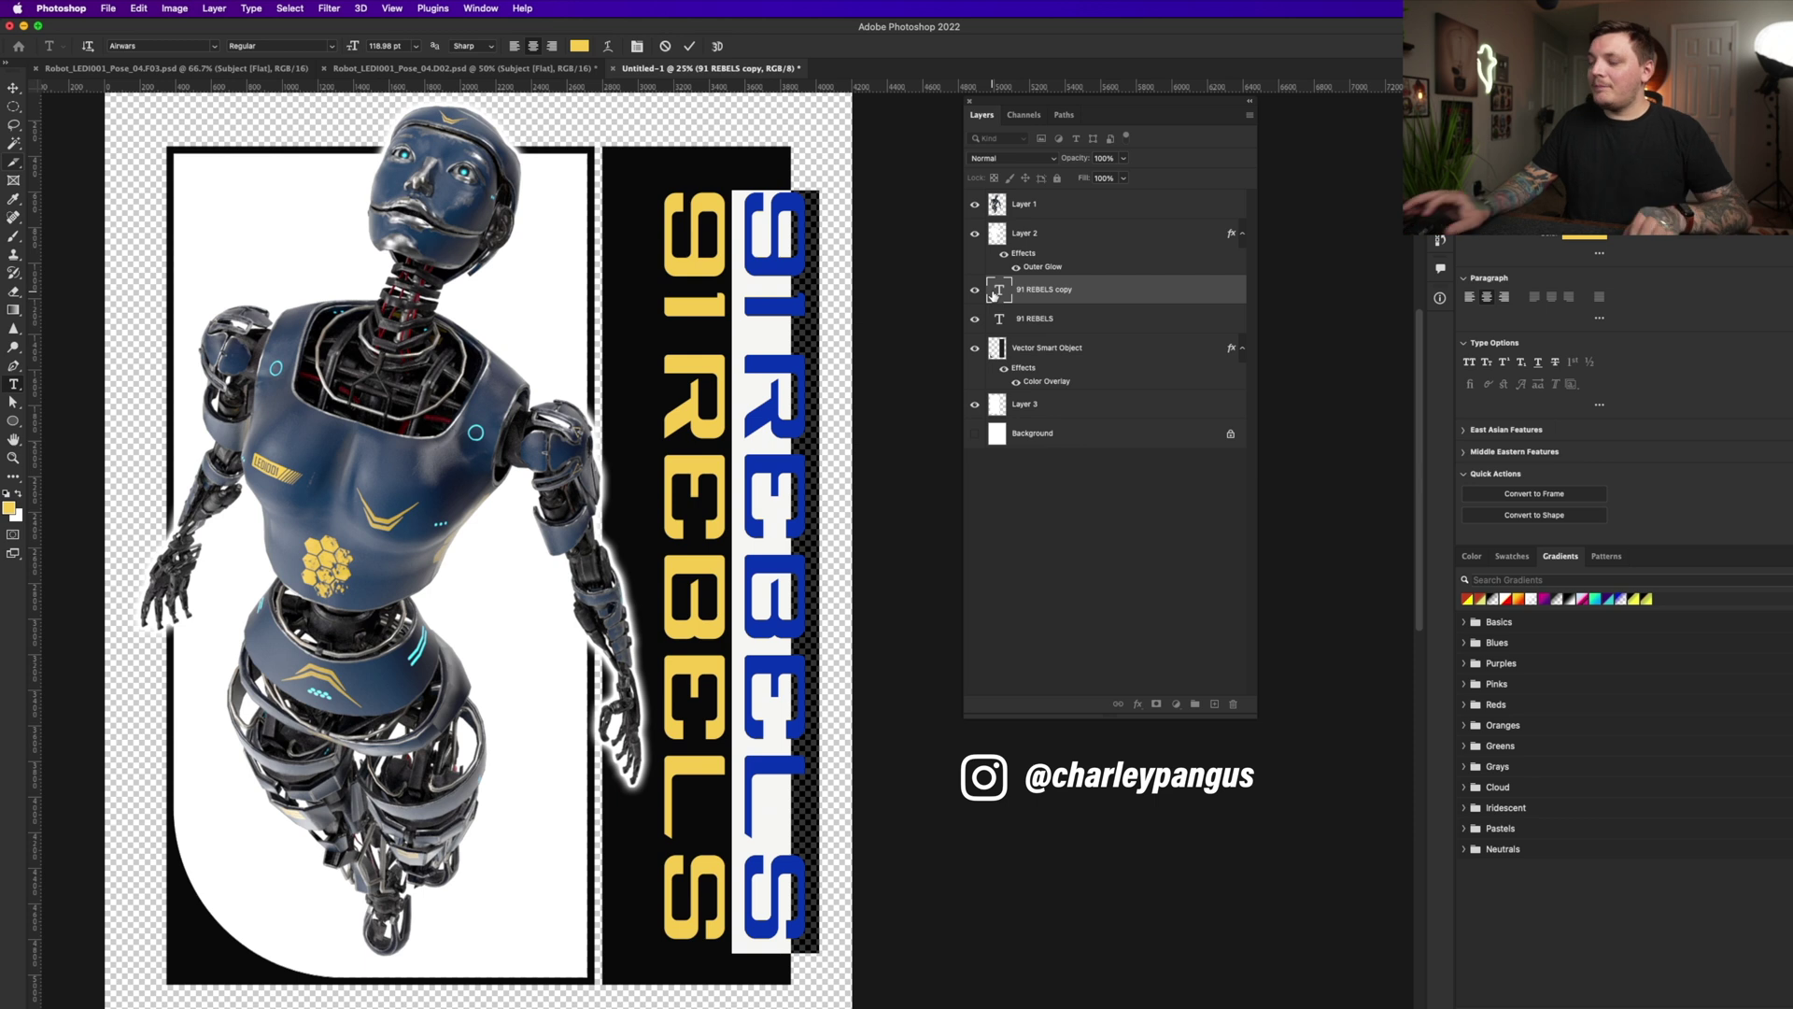
pyautogui.write('ANTI-NORM MOVEMENT')
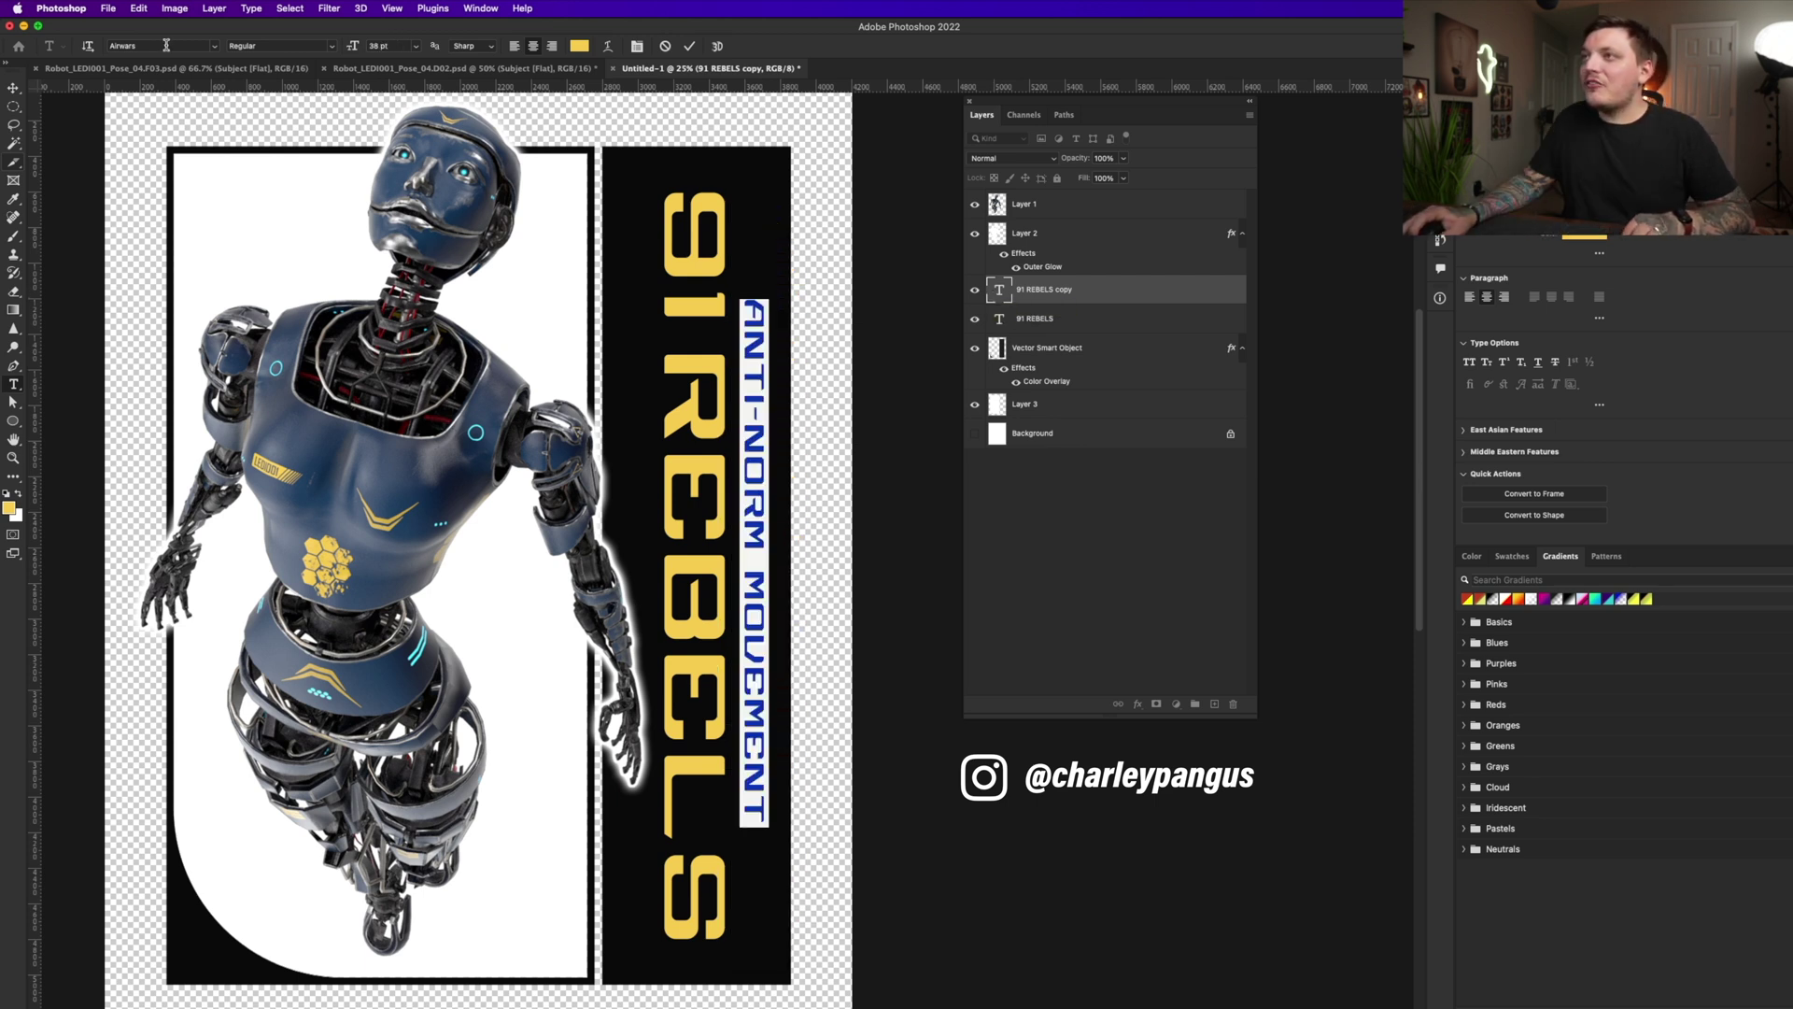
pyautogui.click(166, 45)
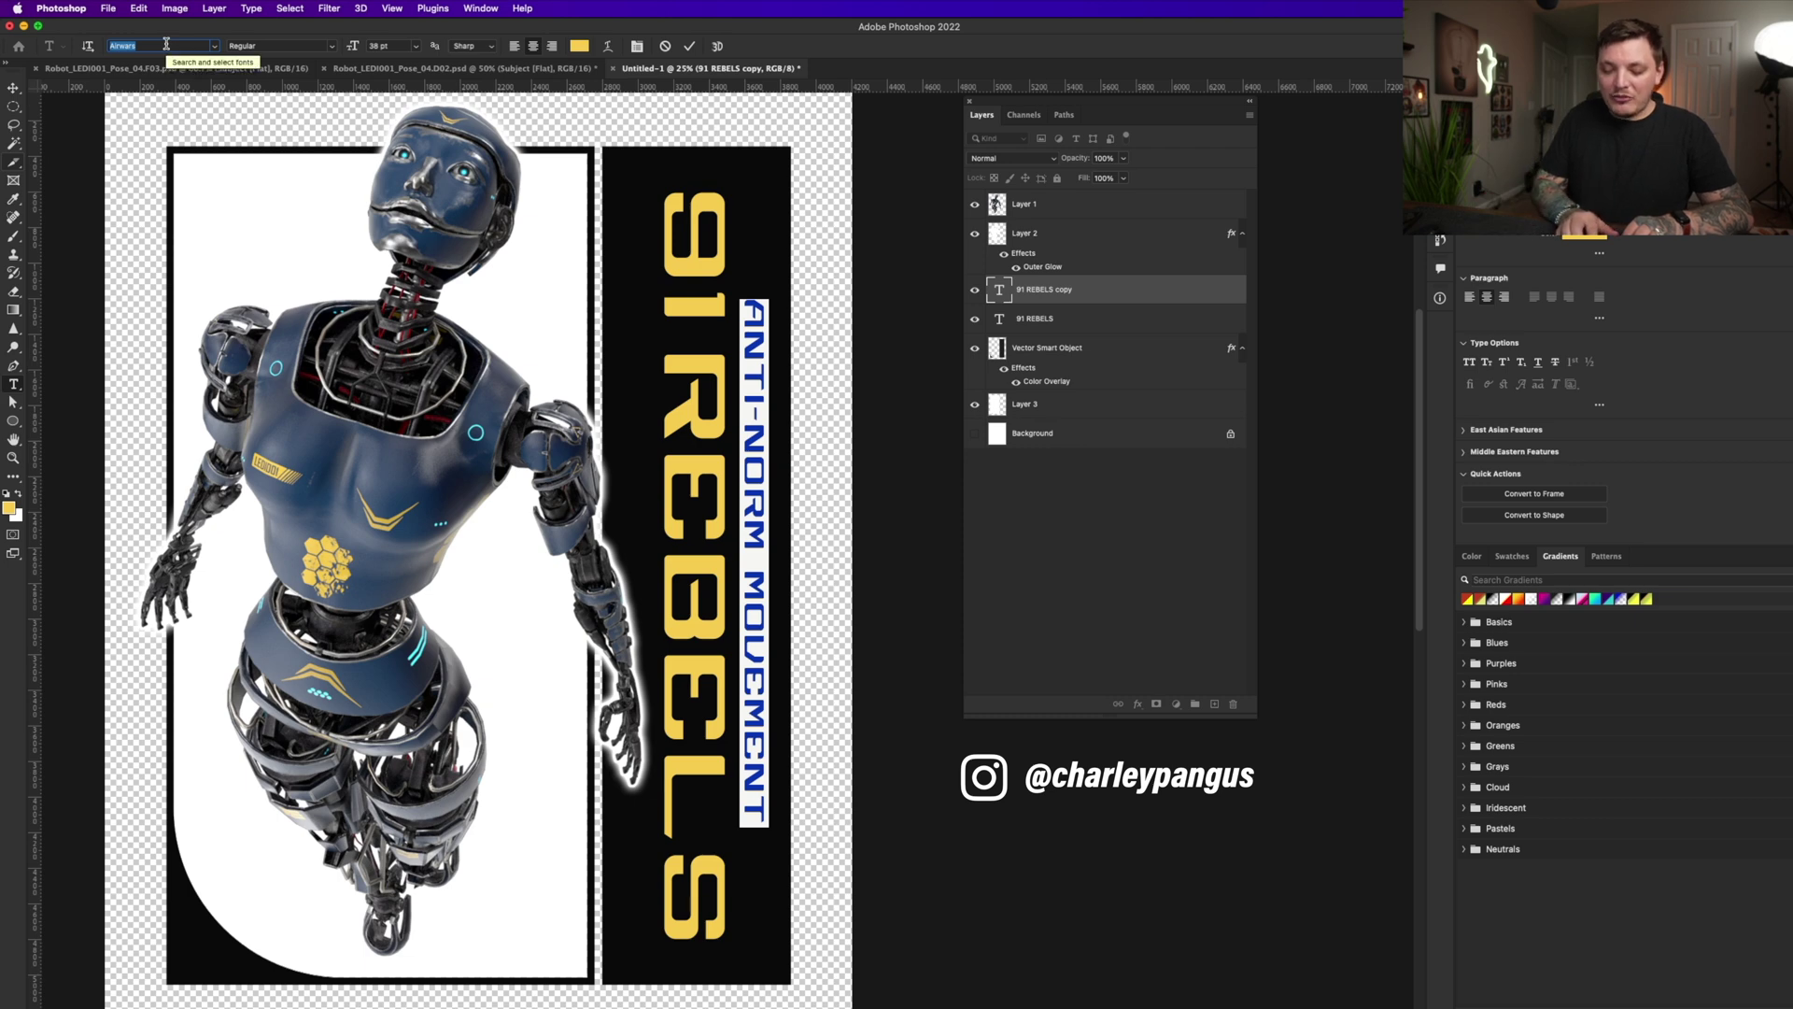
pyautogui.write('block')
pyautogui.press('Return')
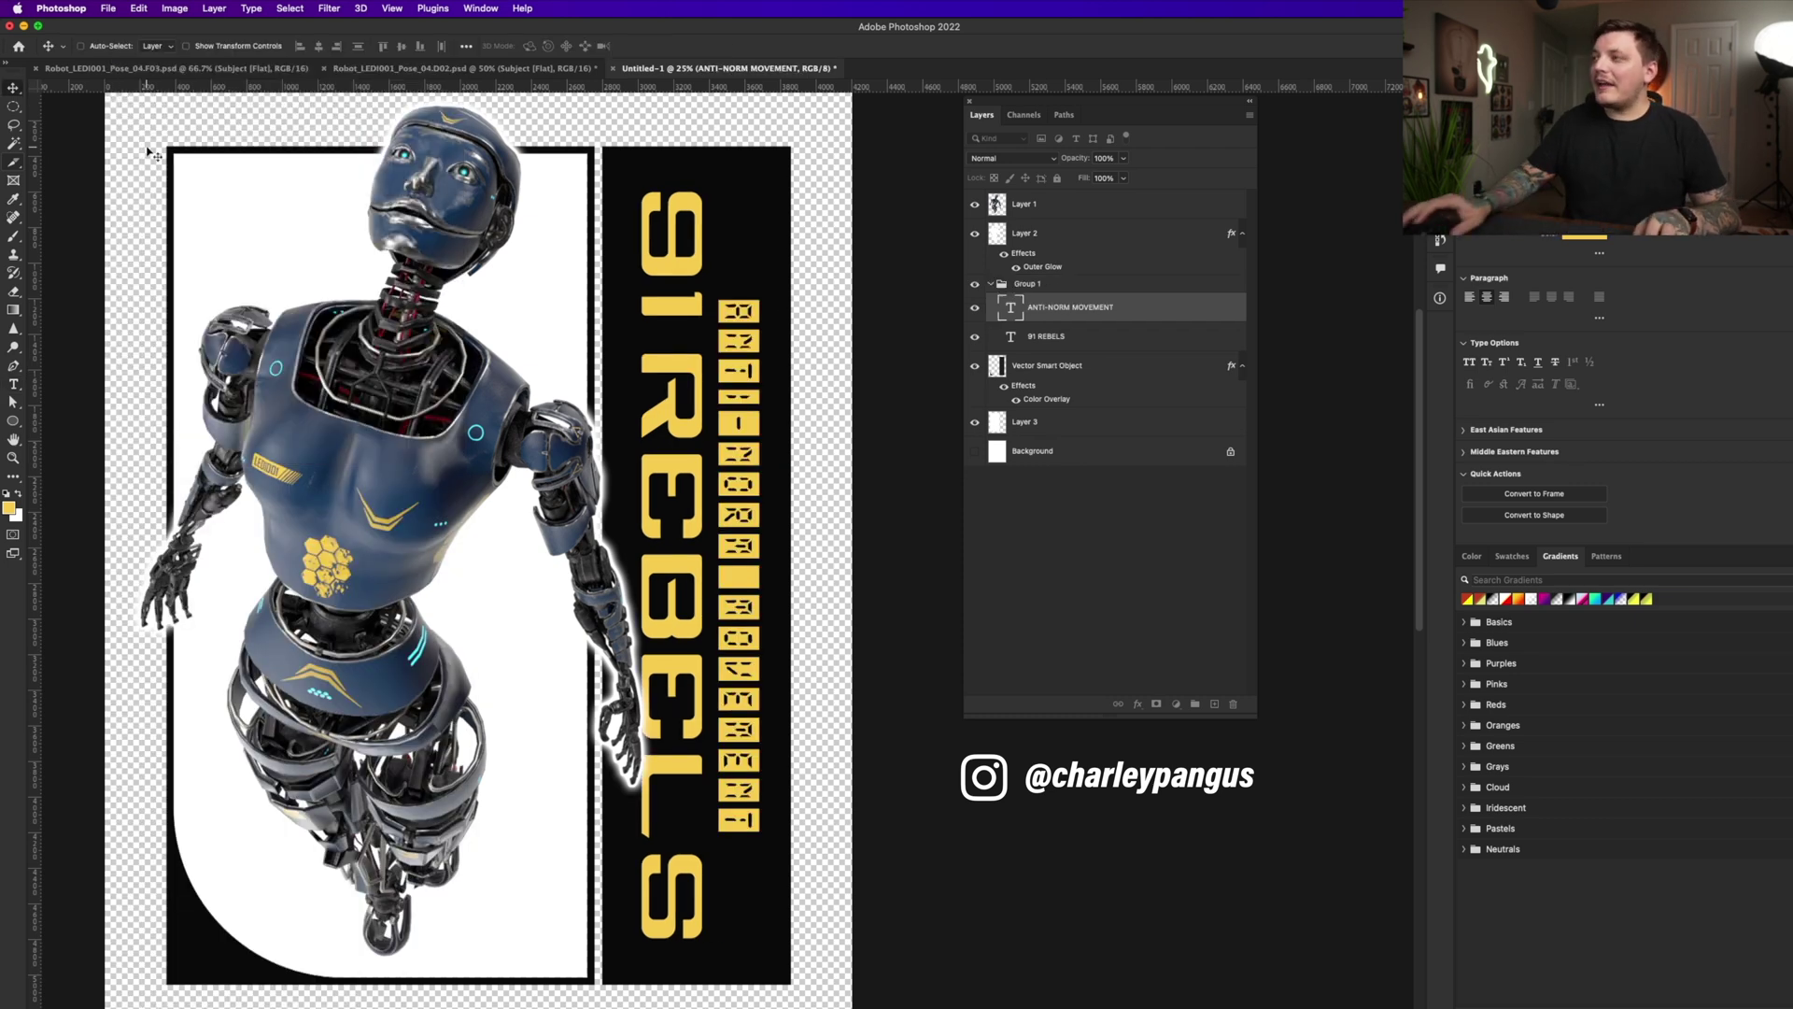
# Delete the ANTI-NORM MOVEMENT text and recentre 91 REBELS on the dark side panel
pyautogui.press('Delete')
pyautogui.moveTo(676, 372); pyautogui.dragTo(695, 376)
# Add horizontal ANTI-NORM text in the upper-left corner of the poster frame and adjust its position
pyautogui.press('t')
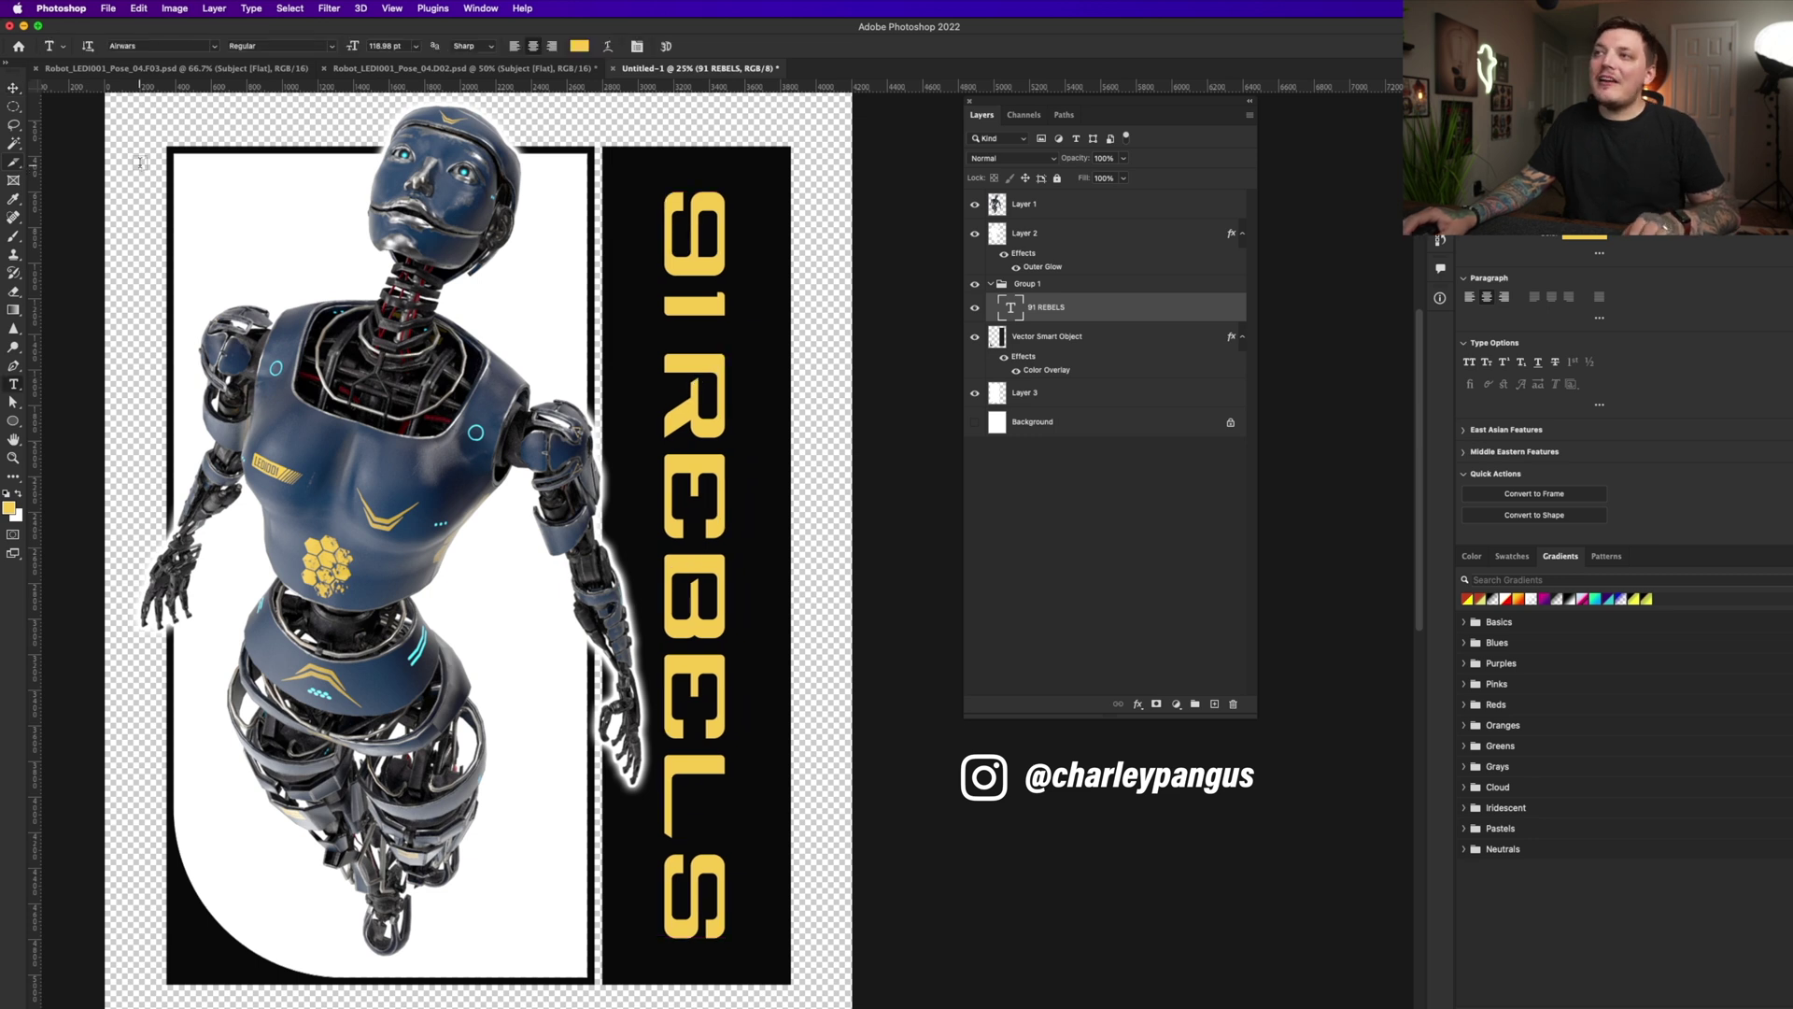
pyautogui.click(139, 162)
pyautogui.write('ANTI-NORM')
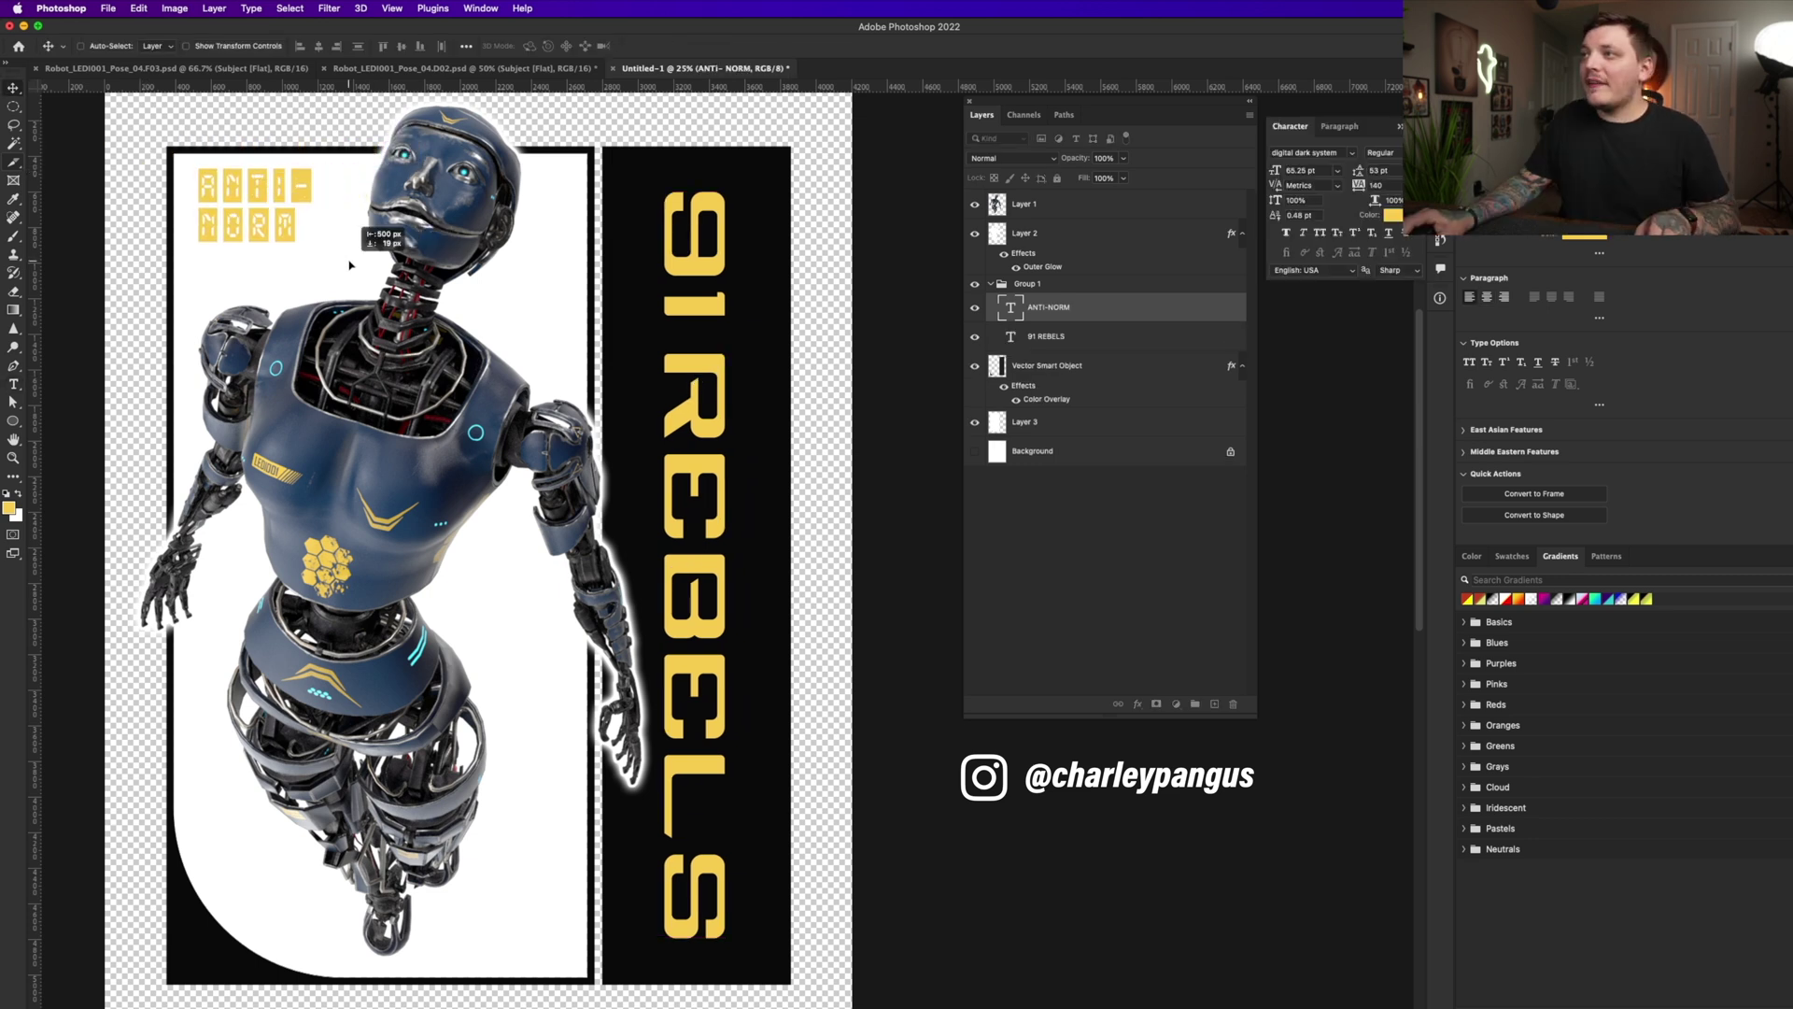
pyautogui.moveTo(350, 266); pyautogui.dragTo(340, 264)
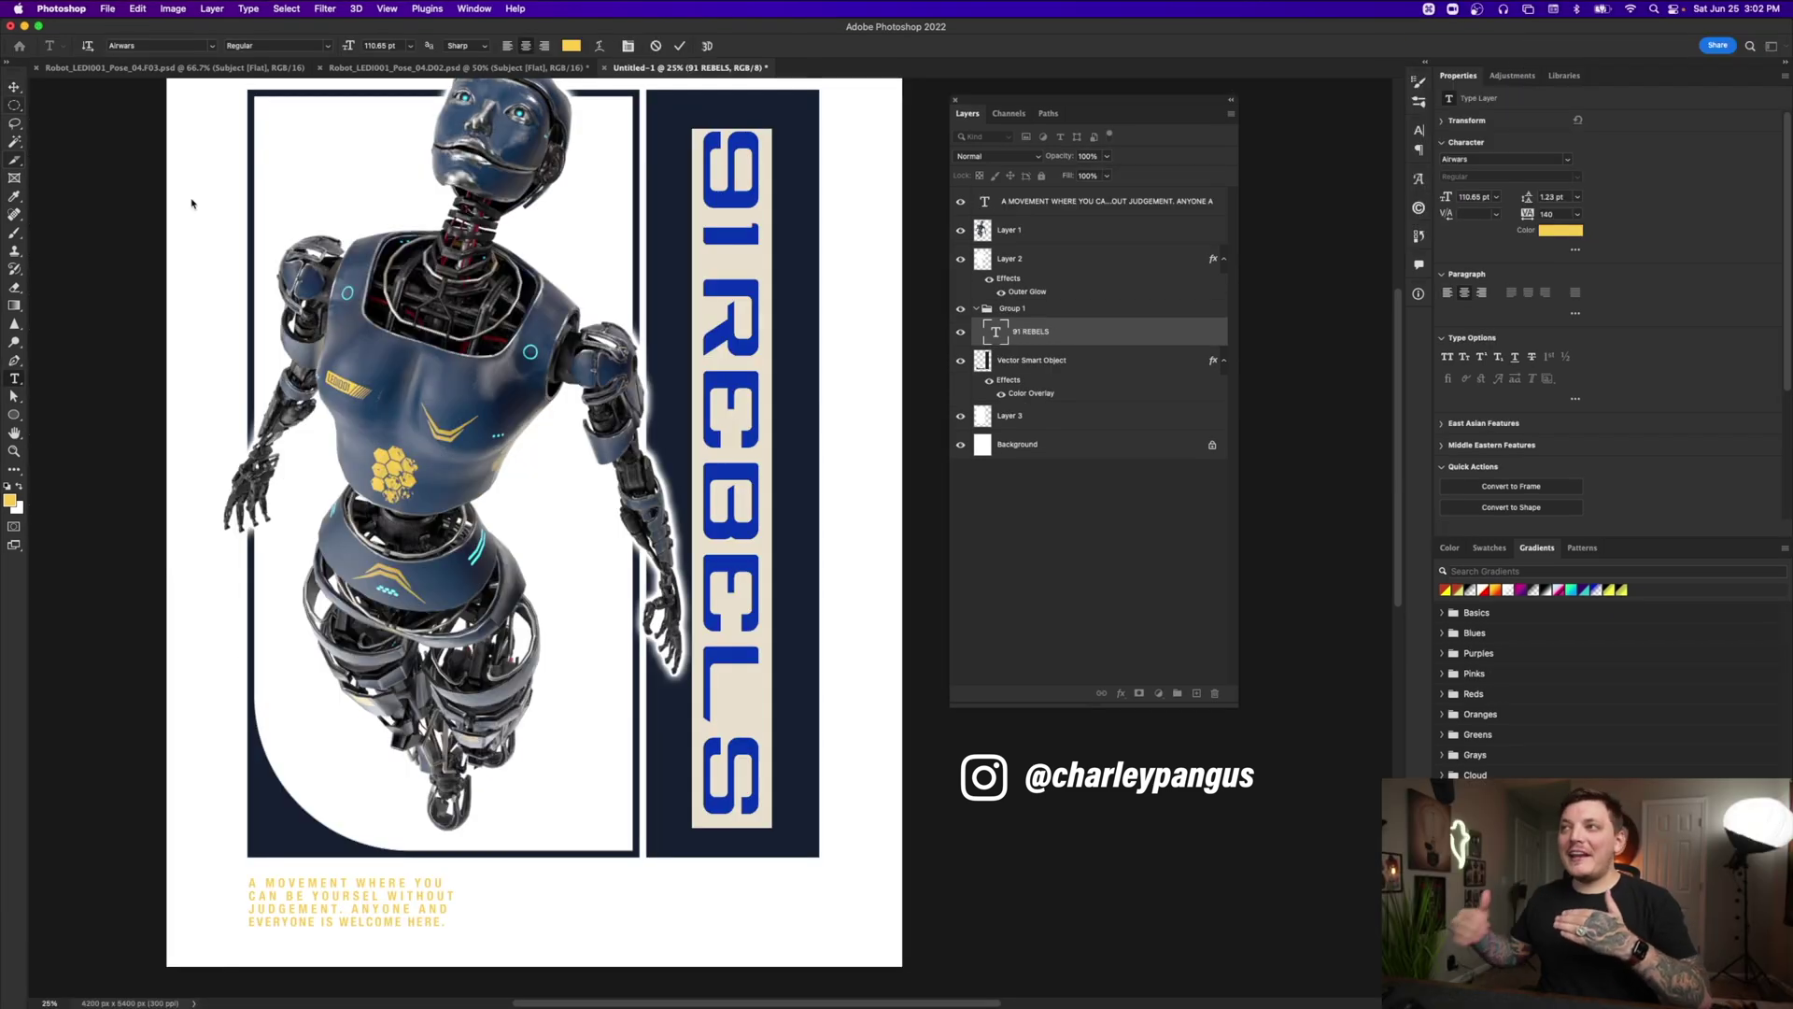
# Search for neo fonts and preview them on the vertical 91 REBELS lettering
pyautogui.click(149, 45)
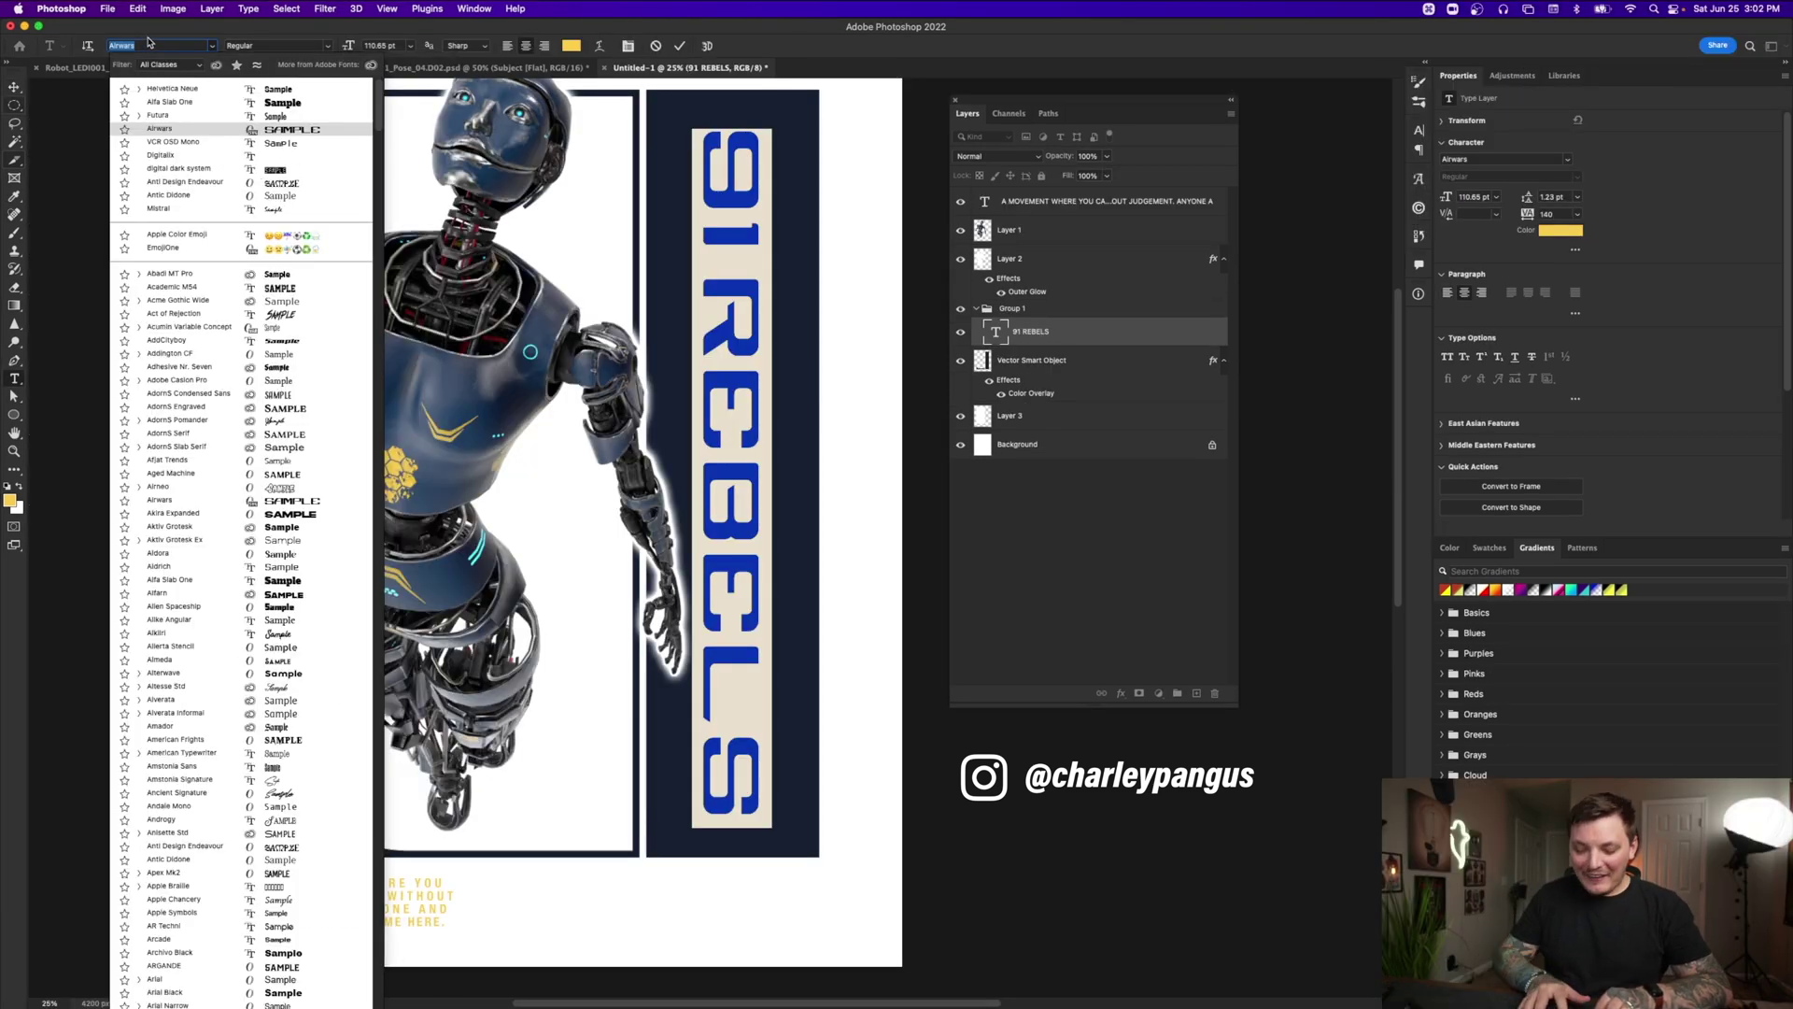
pyautogui.write('neo')
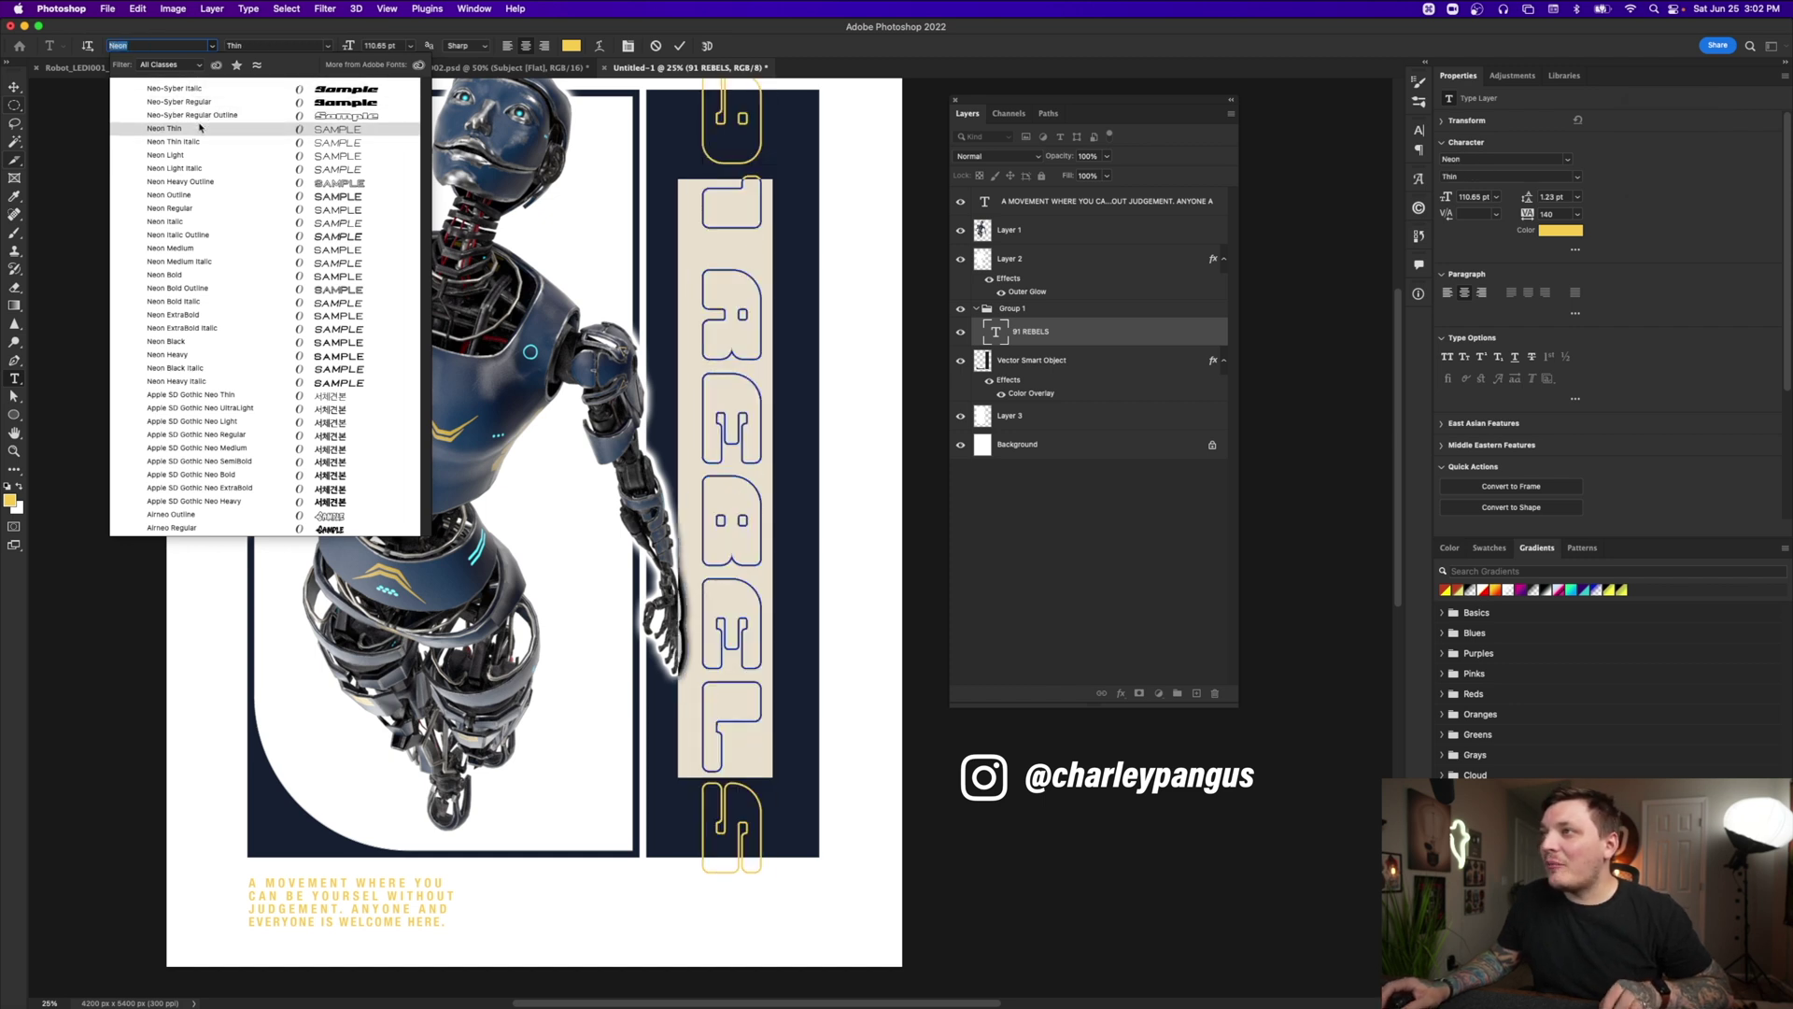
# In Illustrator, draw a dark ellipse about 6.8 by 3.95 in beside the artboard and remove its stroke
pyautogui.press('space')
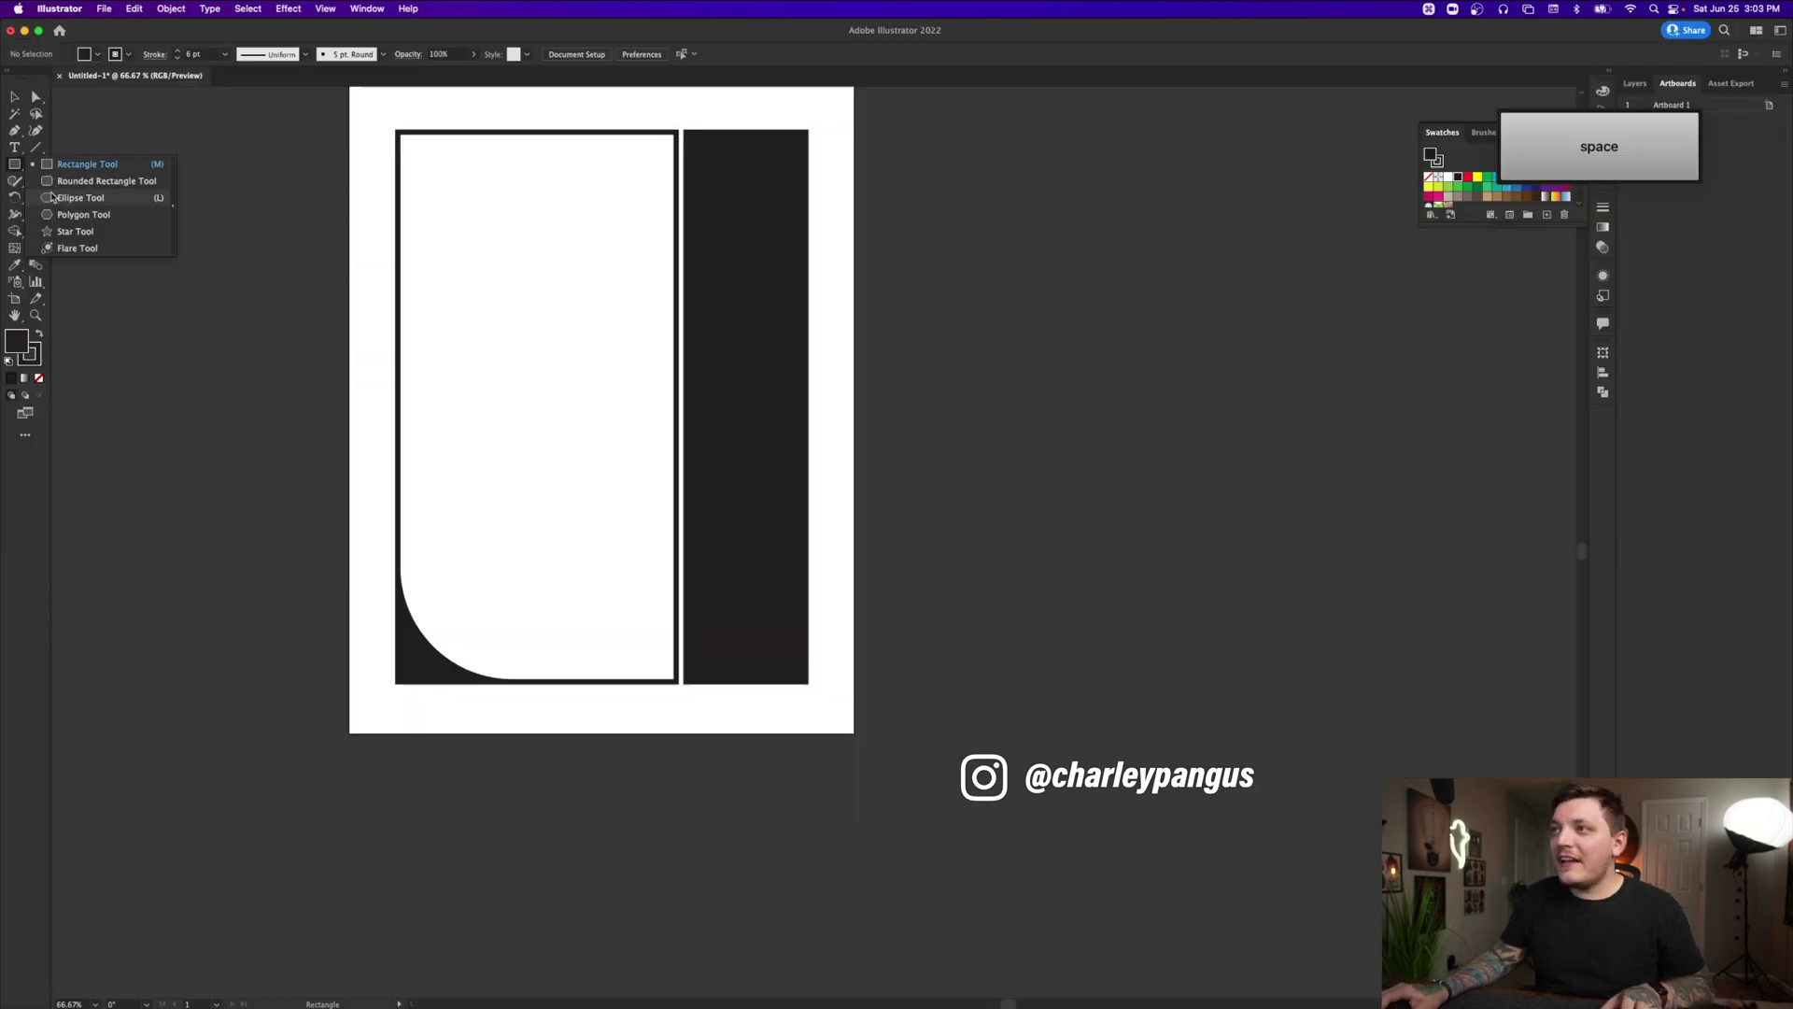
pyautogui.moveTo(330, 372); pyautogui.dragTo(689, 381)
pyautogui.moveTo(224, 272); pyautogui.dragTo(576, 501)
pyautogui.moveTo(632, 509); pyautogui.dragTo(631, 510)
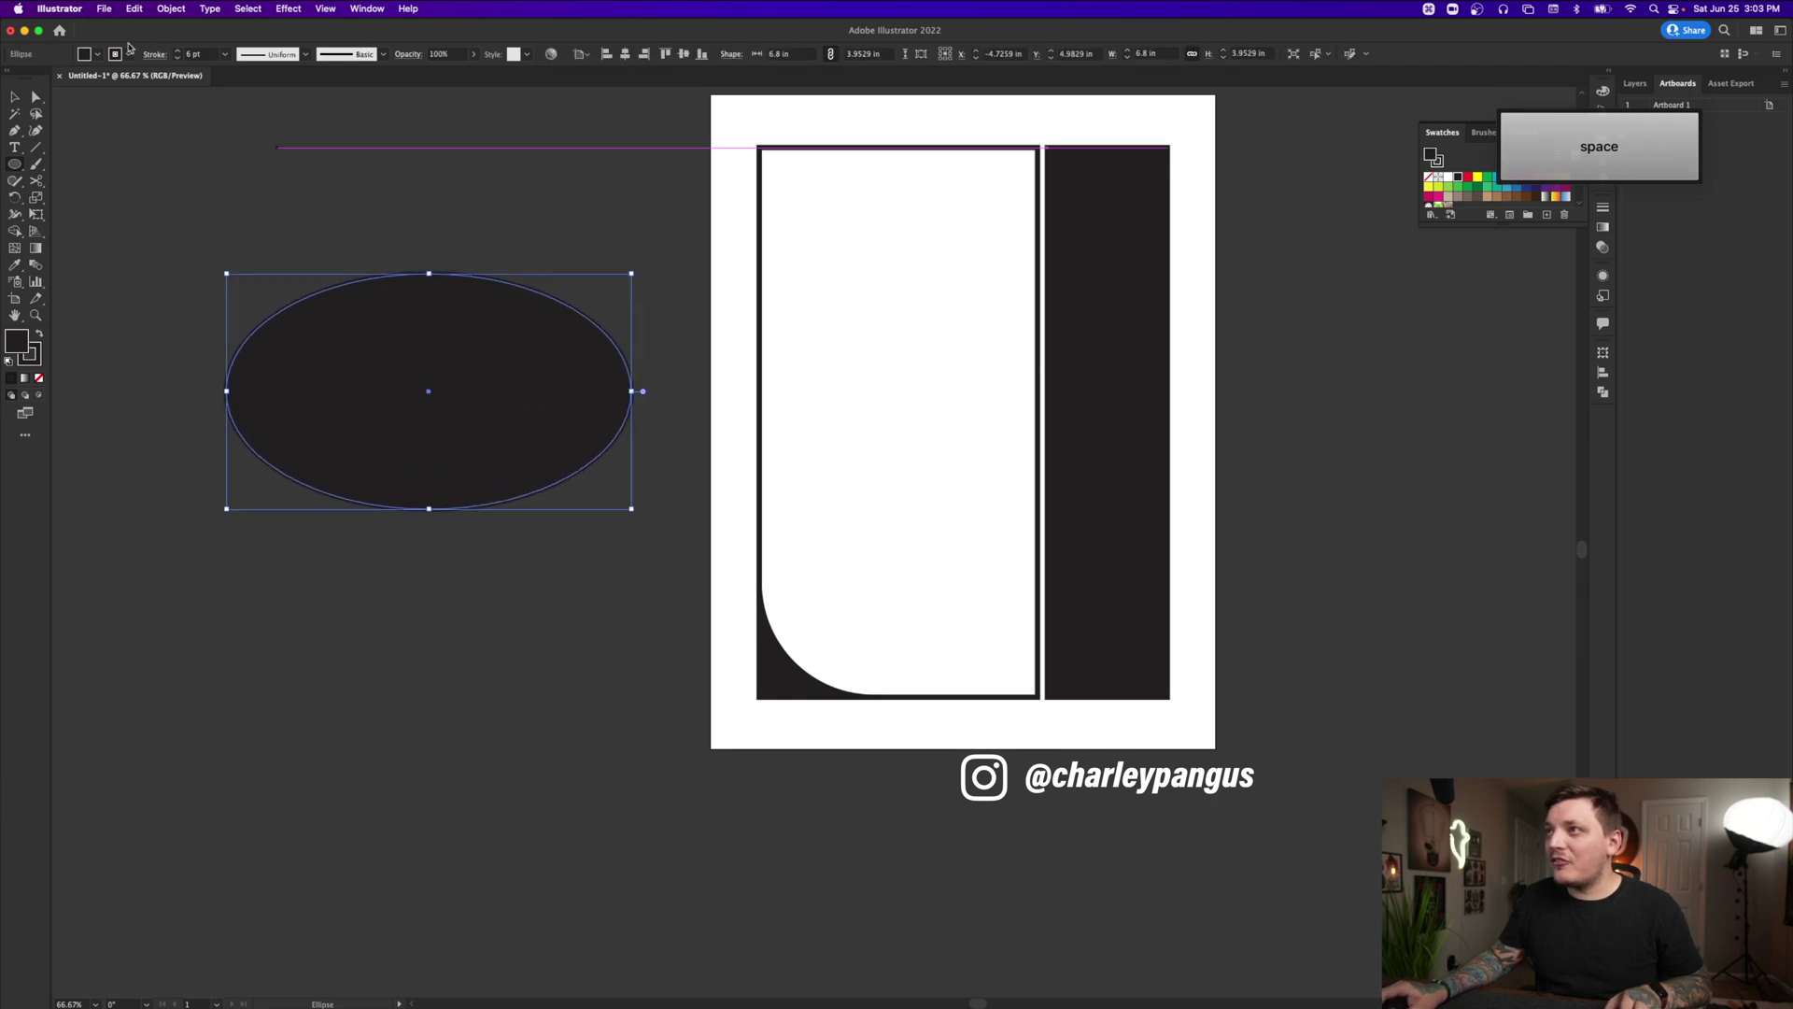
pyautogui.click(127, 53)
pyautogui.click(9, 80)
pyautogui.press('super+Tab')
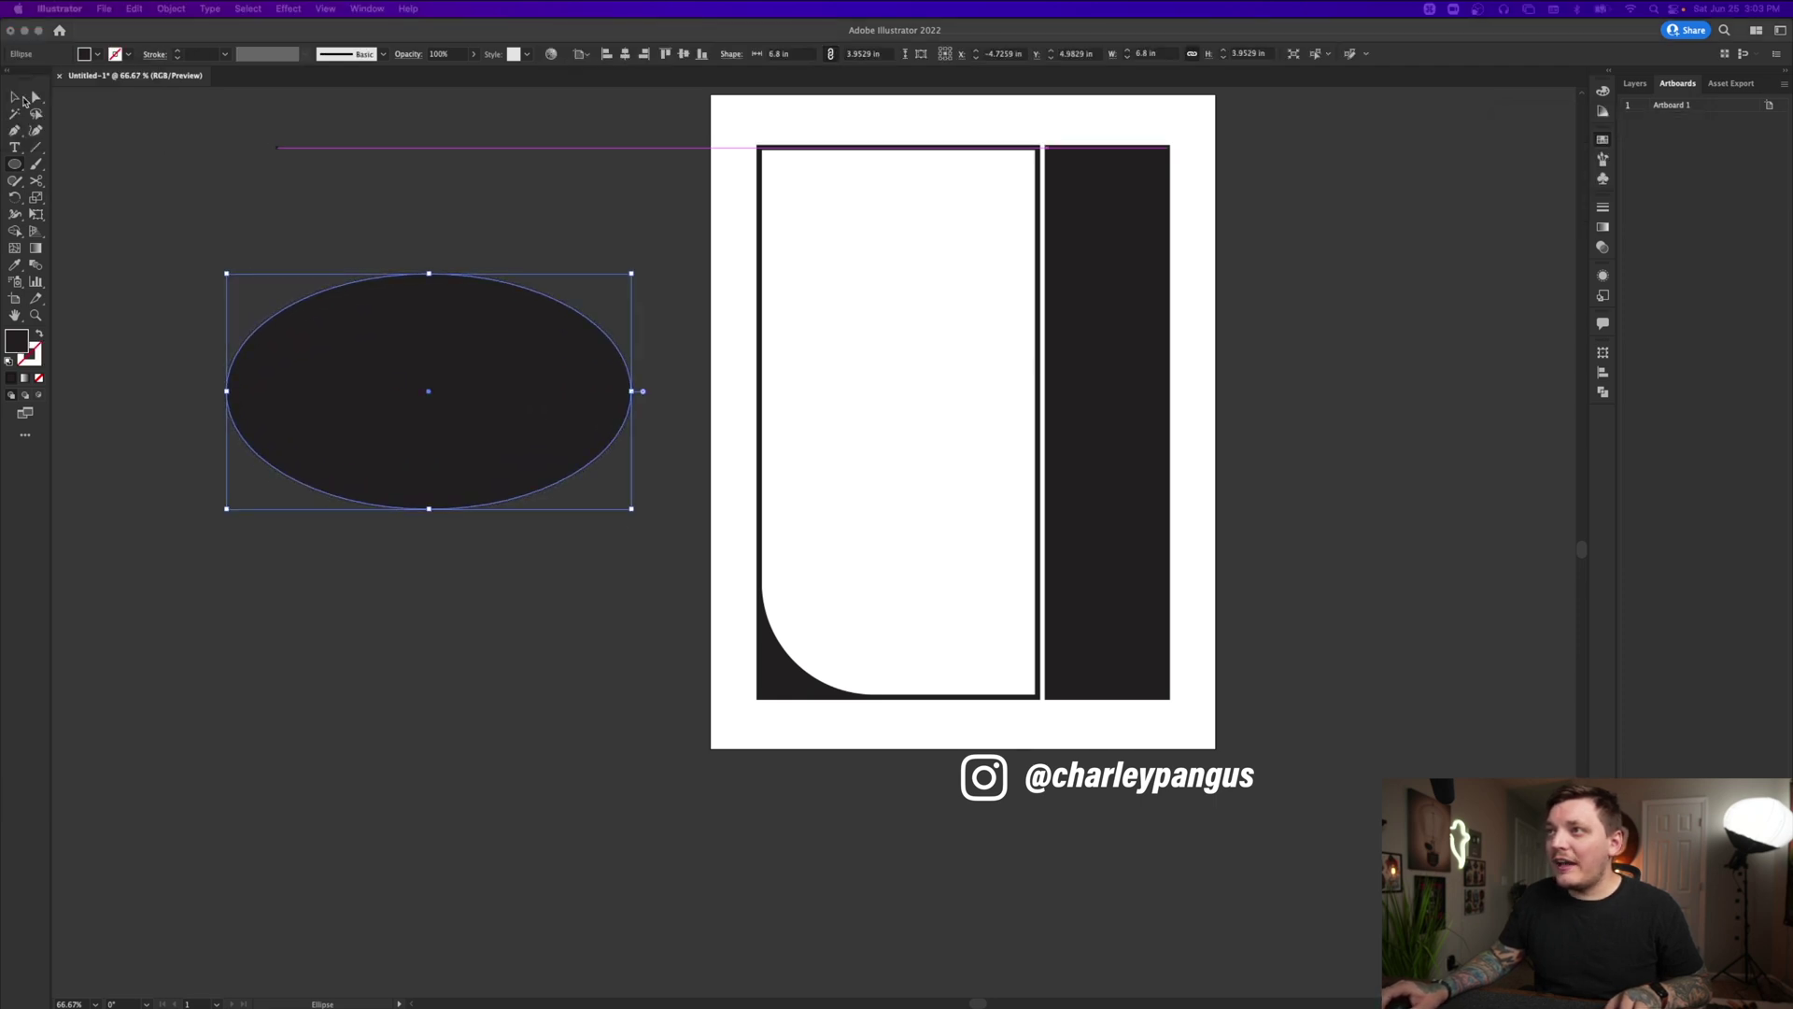
pyautogui.moveTo(358, 1004)
pyautogui.click(509, 985)
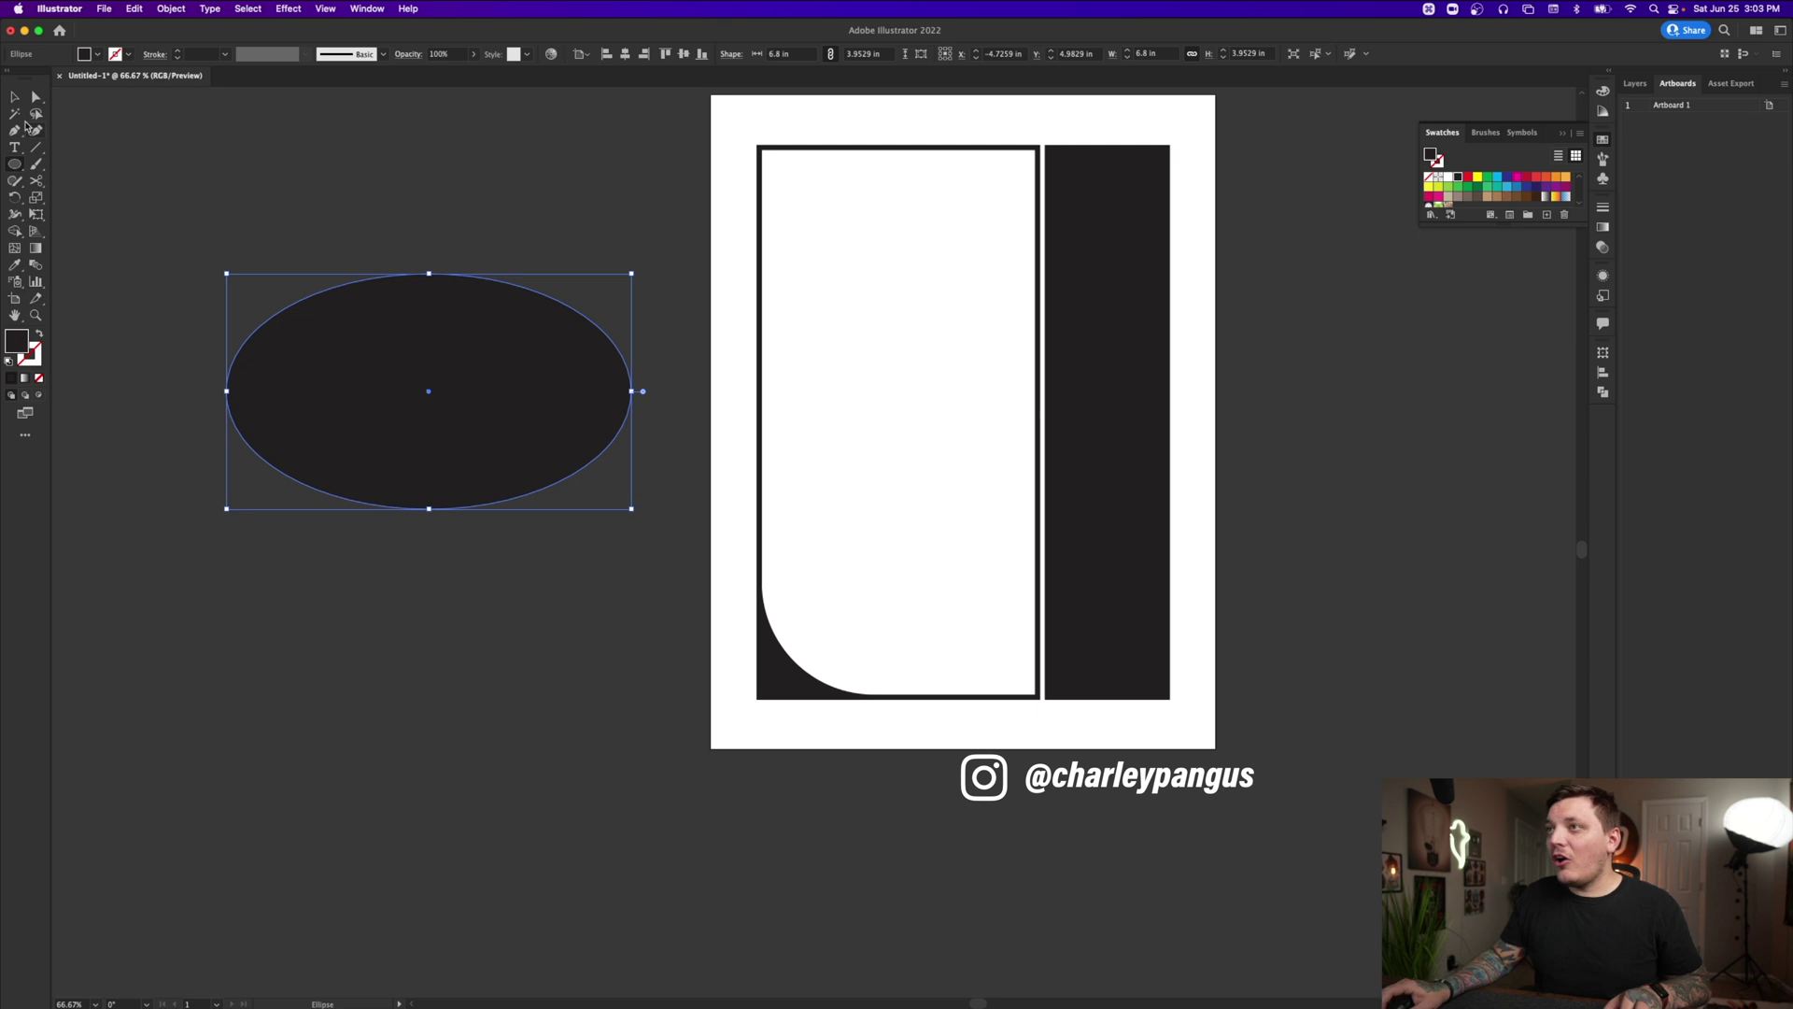
# Duplicate the dark ellipse and fill the copy with the grey sampled from the canvas background
pyautogui.click(304, 165)
pyautogui.keyDown('alt'); pyautogui.moveTo(434, 404); pyautogui.dragTo(508, 356); pyautogui.keyUp('alt')
pyautogui.press('i')
pyautogui.click(189, 243)
# Narrow the grey ellipse to about 5.78 in wide, tilt it slightly, and fit it inside the dark ellipse
pyautogui.press('v')
pyautogui.moveTo(640, 396); pyautogui.dragTo(578, 395)
pyautogui.moveTo(491, 365); pyautogui.dragTo(513, 366)
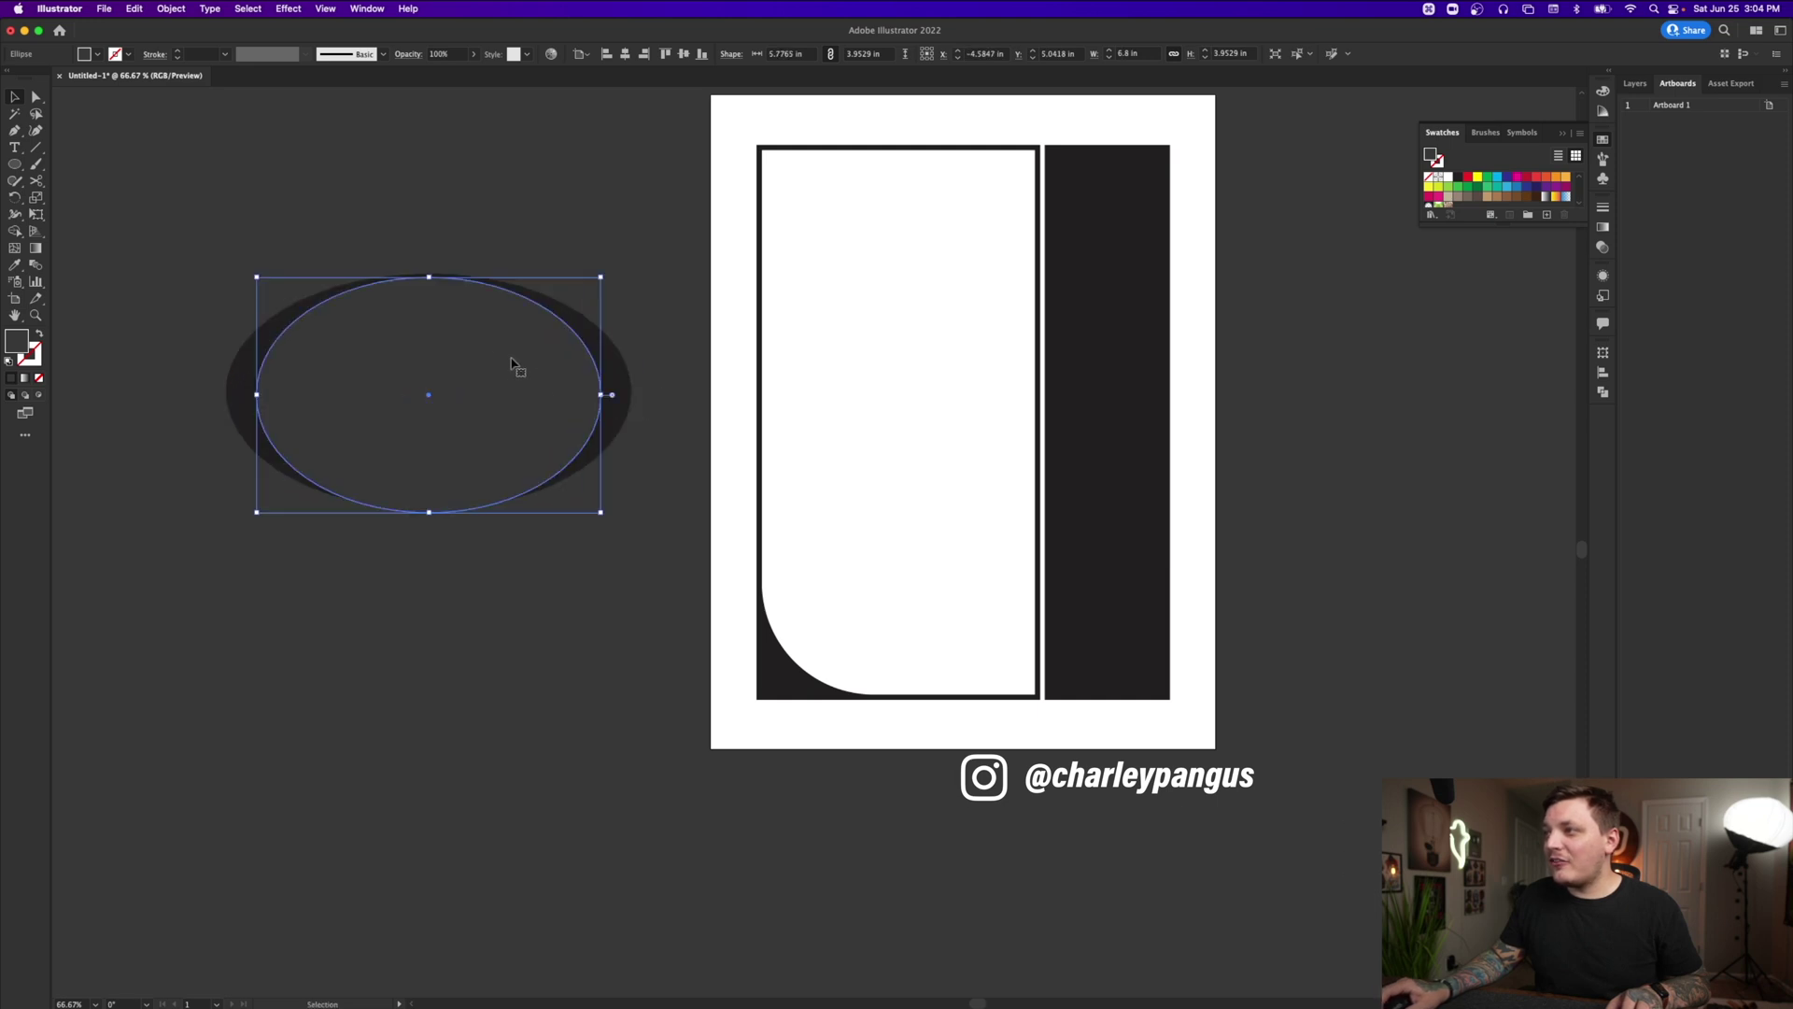
pyautogui.moveTo(428, 277); pyautogui.dragTo(429, 272)
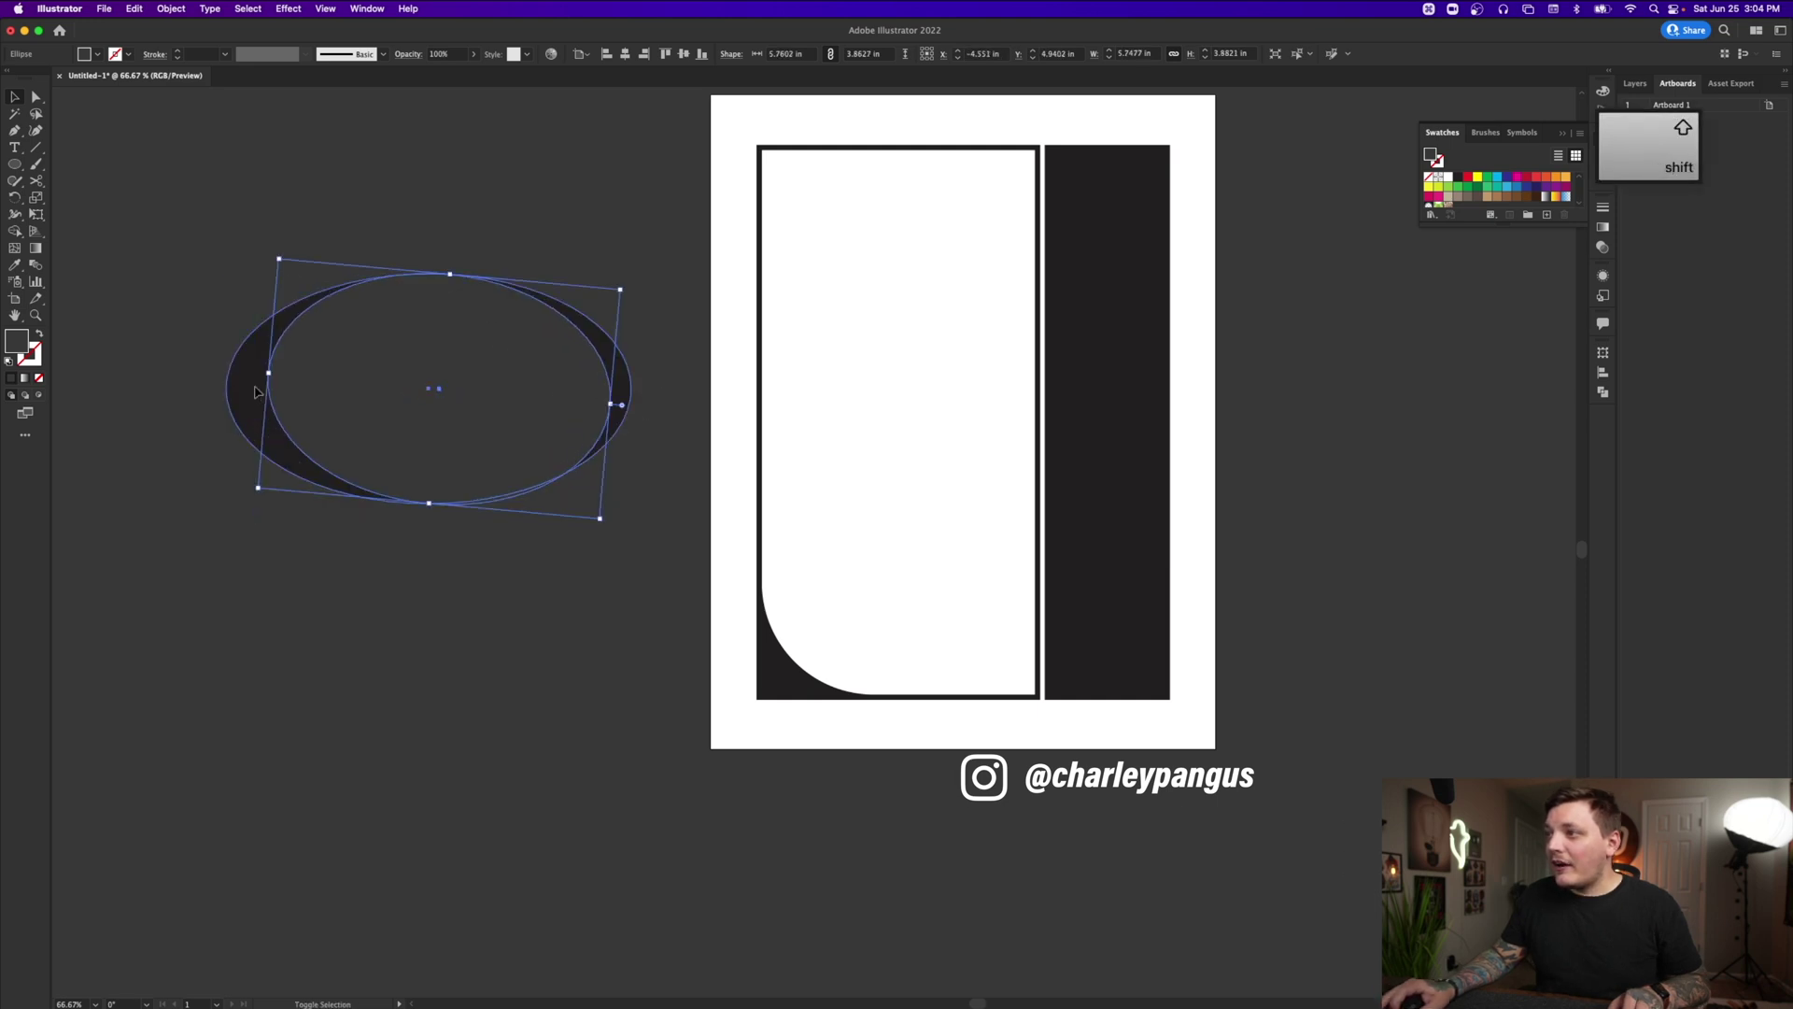
# Cut the inner ellipse out of the dark one with the Shape Builder and copy the resulting ring
pyautogui.keyDown('shift'); pyautogui.click(254, 391); pyautogui.keyUp('shift')
pyautogui.click(14, 231)
pyautogui.keyDown('alt'); pyautogui.click(429, 332); pyautogui.keyUp('alt')
pyautogui.press('v')
pyautogui.moveTo(244, 203); pyautogui.dragTo(666, 591)
pyautogui.press('super+c')
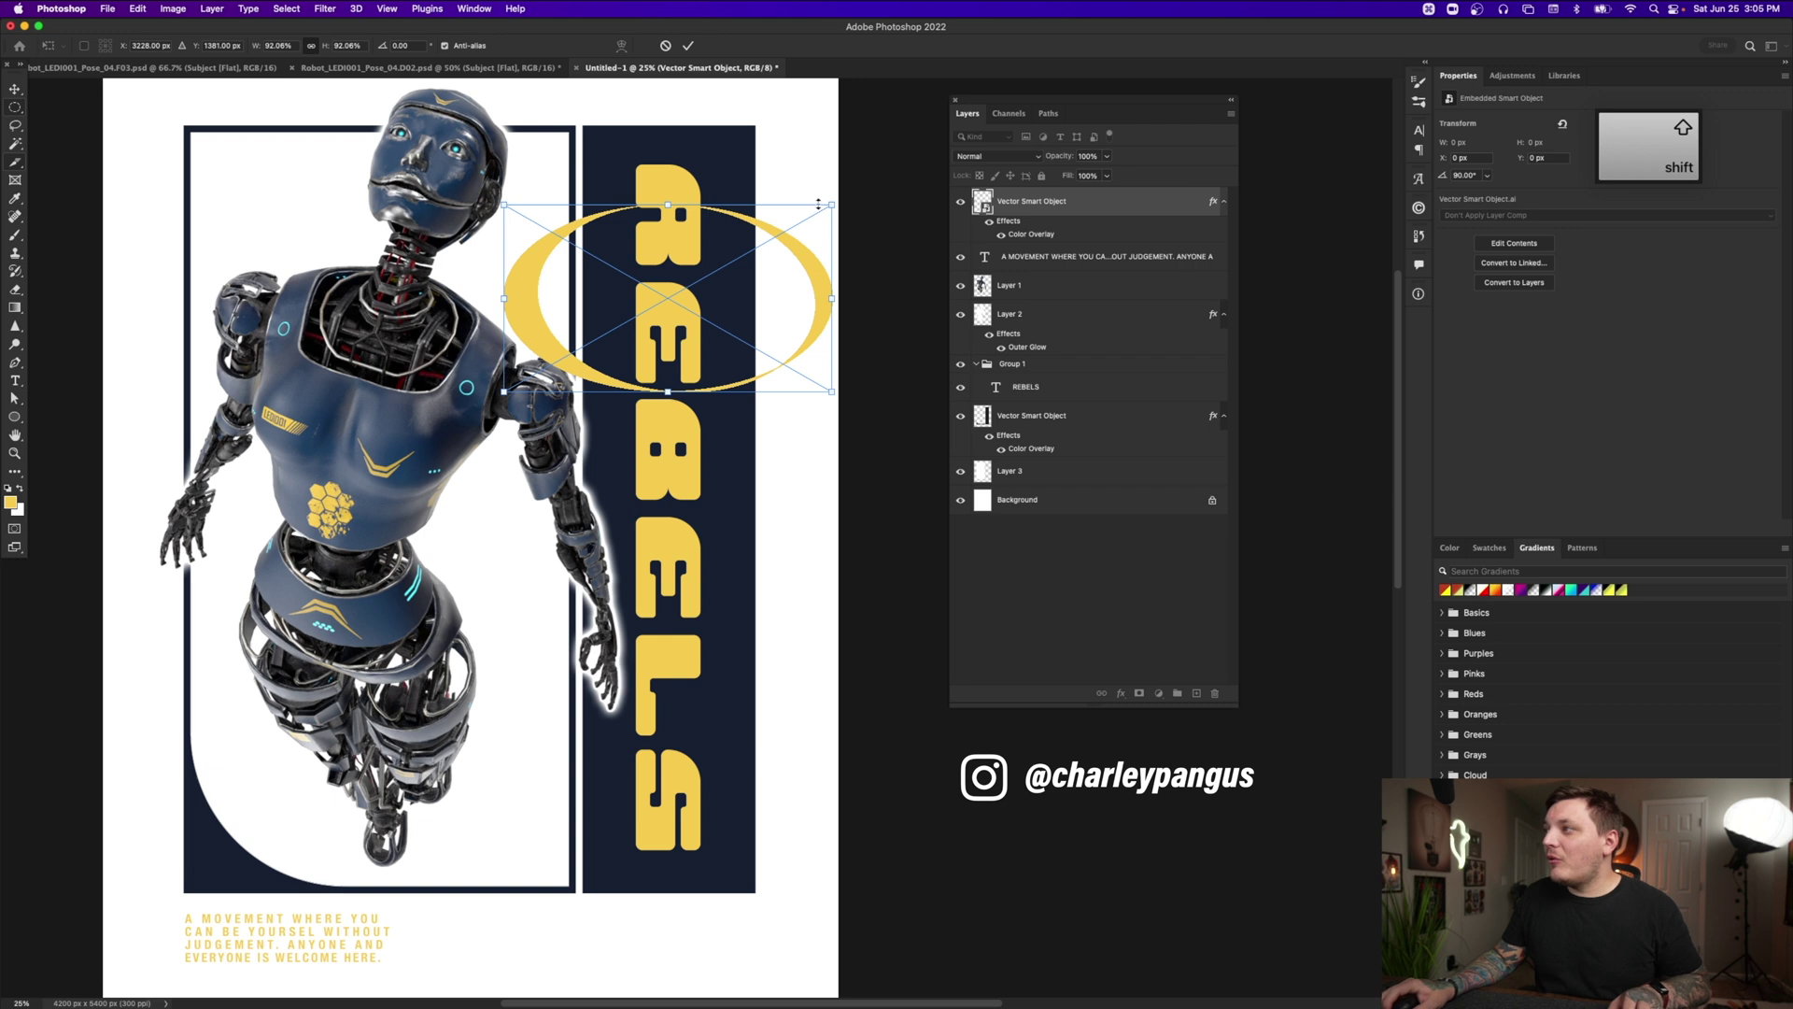
# In Photoshop, shrink the yellow ring, move it to the poster's upper-left corner by the robot's head, and undo the last adjustment
pyautogui.moveTo(821, 205); pyautogui.dragTo(681, 248)
pyautogui.moveTo(653, 348); pyautogui.dragTo(368, 213)
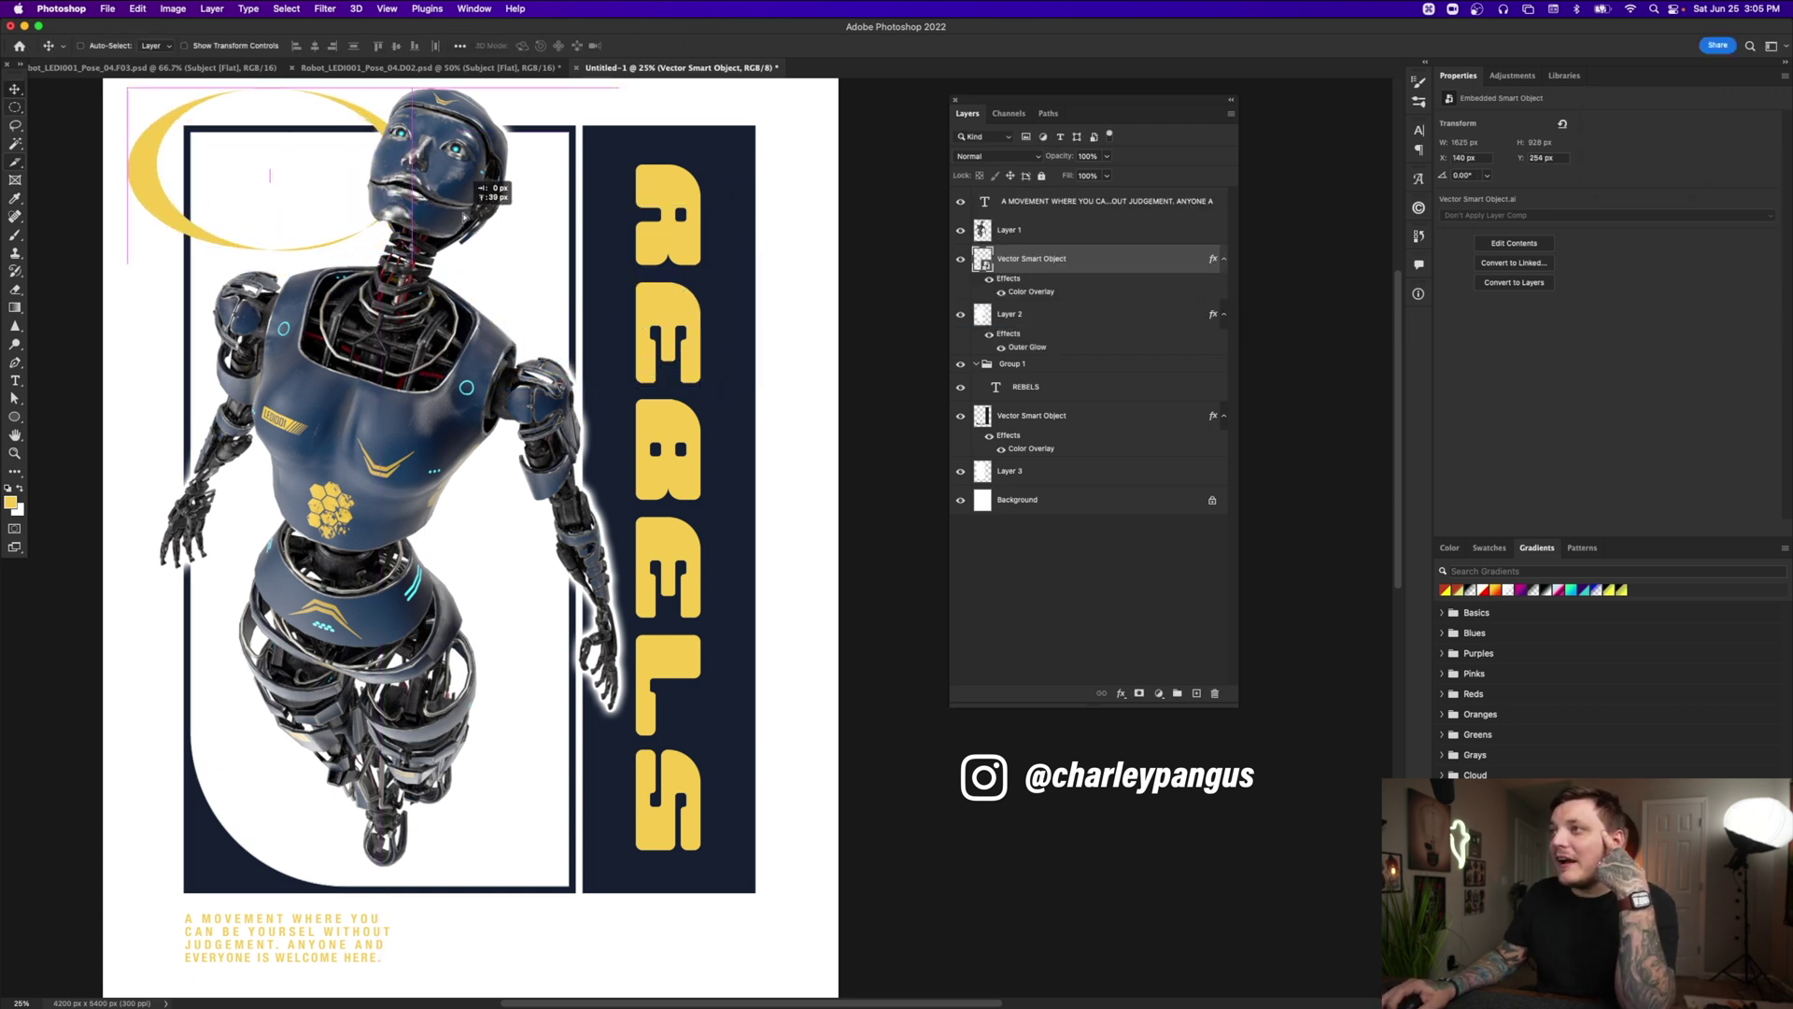
pyautogui.press('super+z')
# Skew the 91 text inside the ring so that it slants upward to the right
pyautogui.press('super+t')
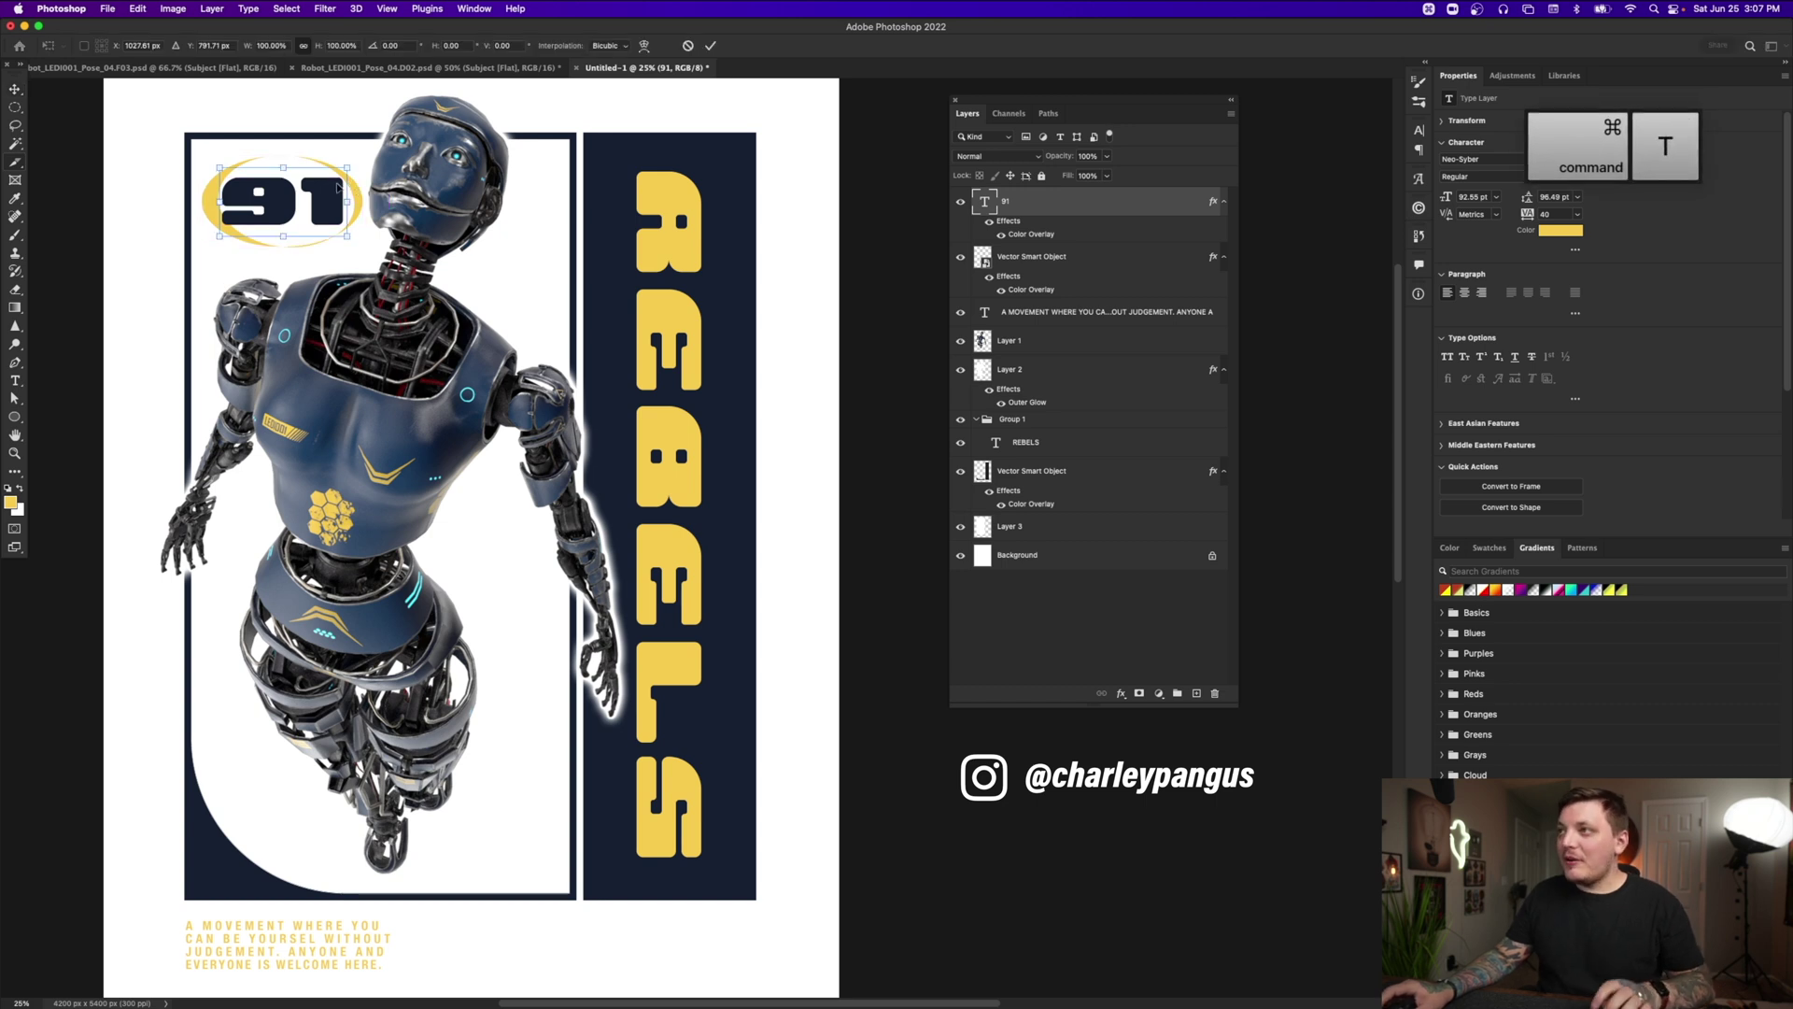
pyautogui.rightClick(337, 185)
pyautogui.click(357, 227)
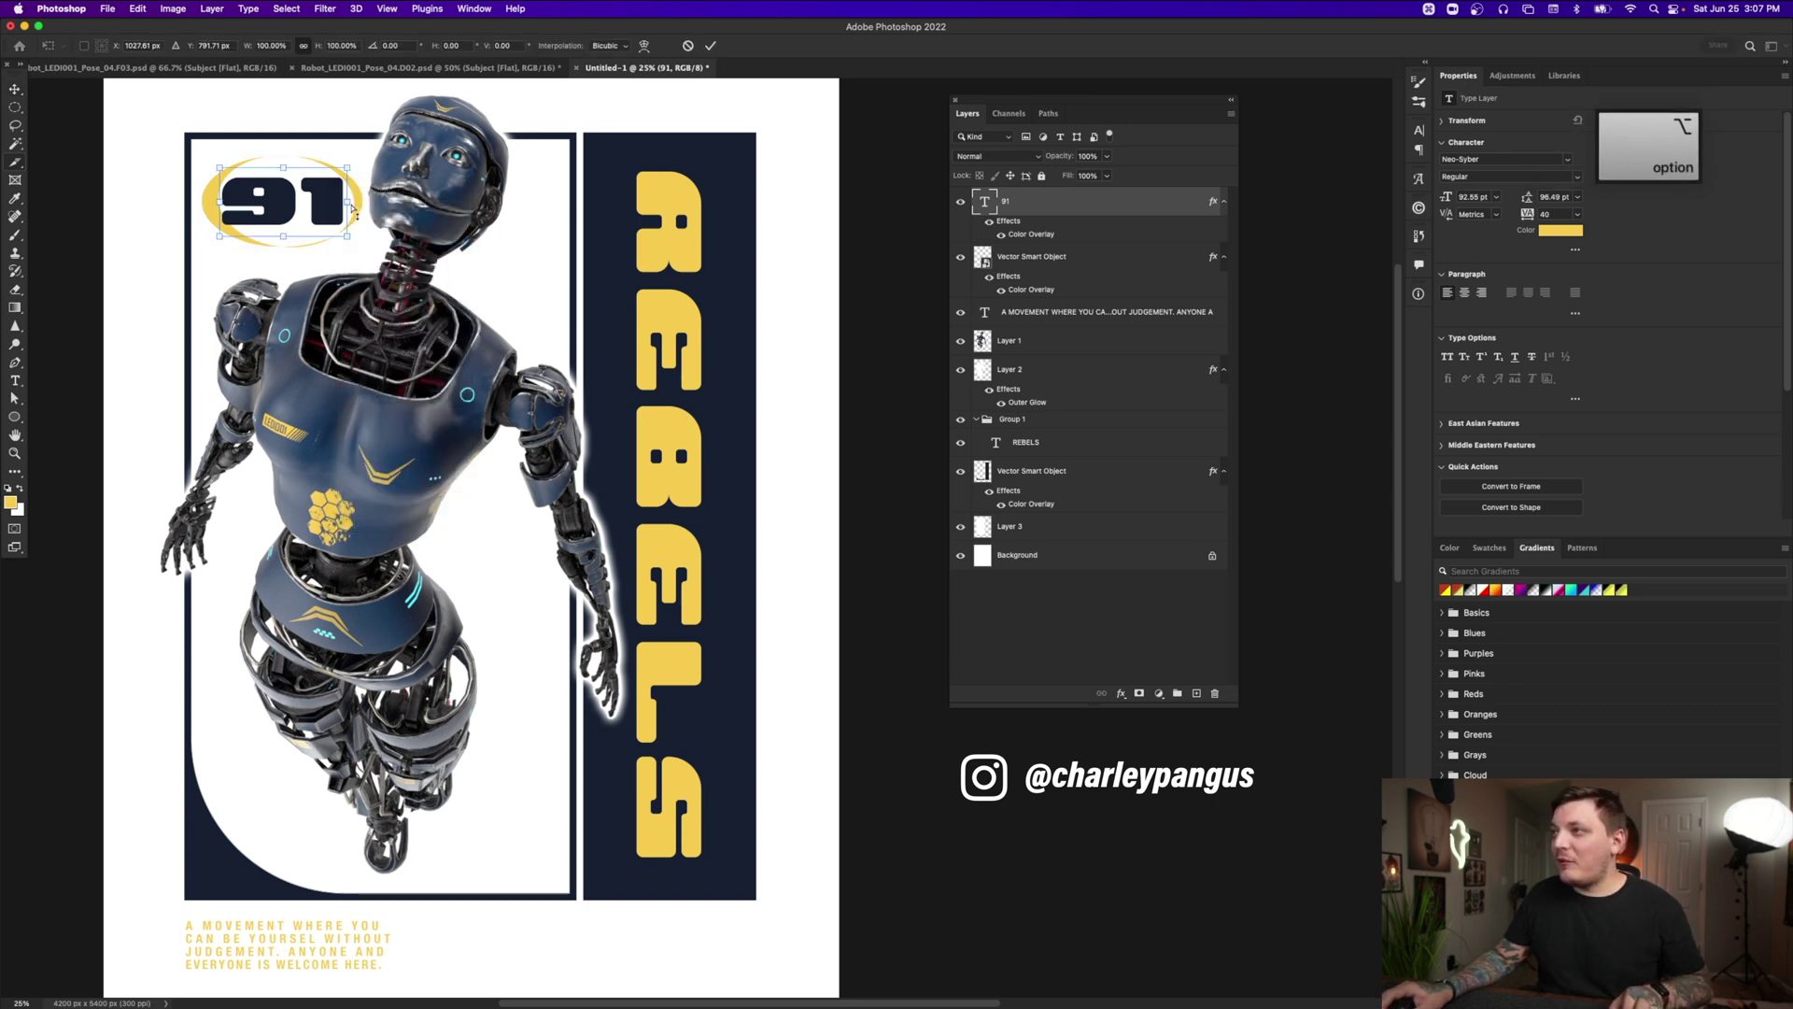
pyautogui.moveTo(354, 214); pyautogui.dragTo(355, 196)
pyautogui.press('super+z')
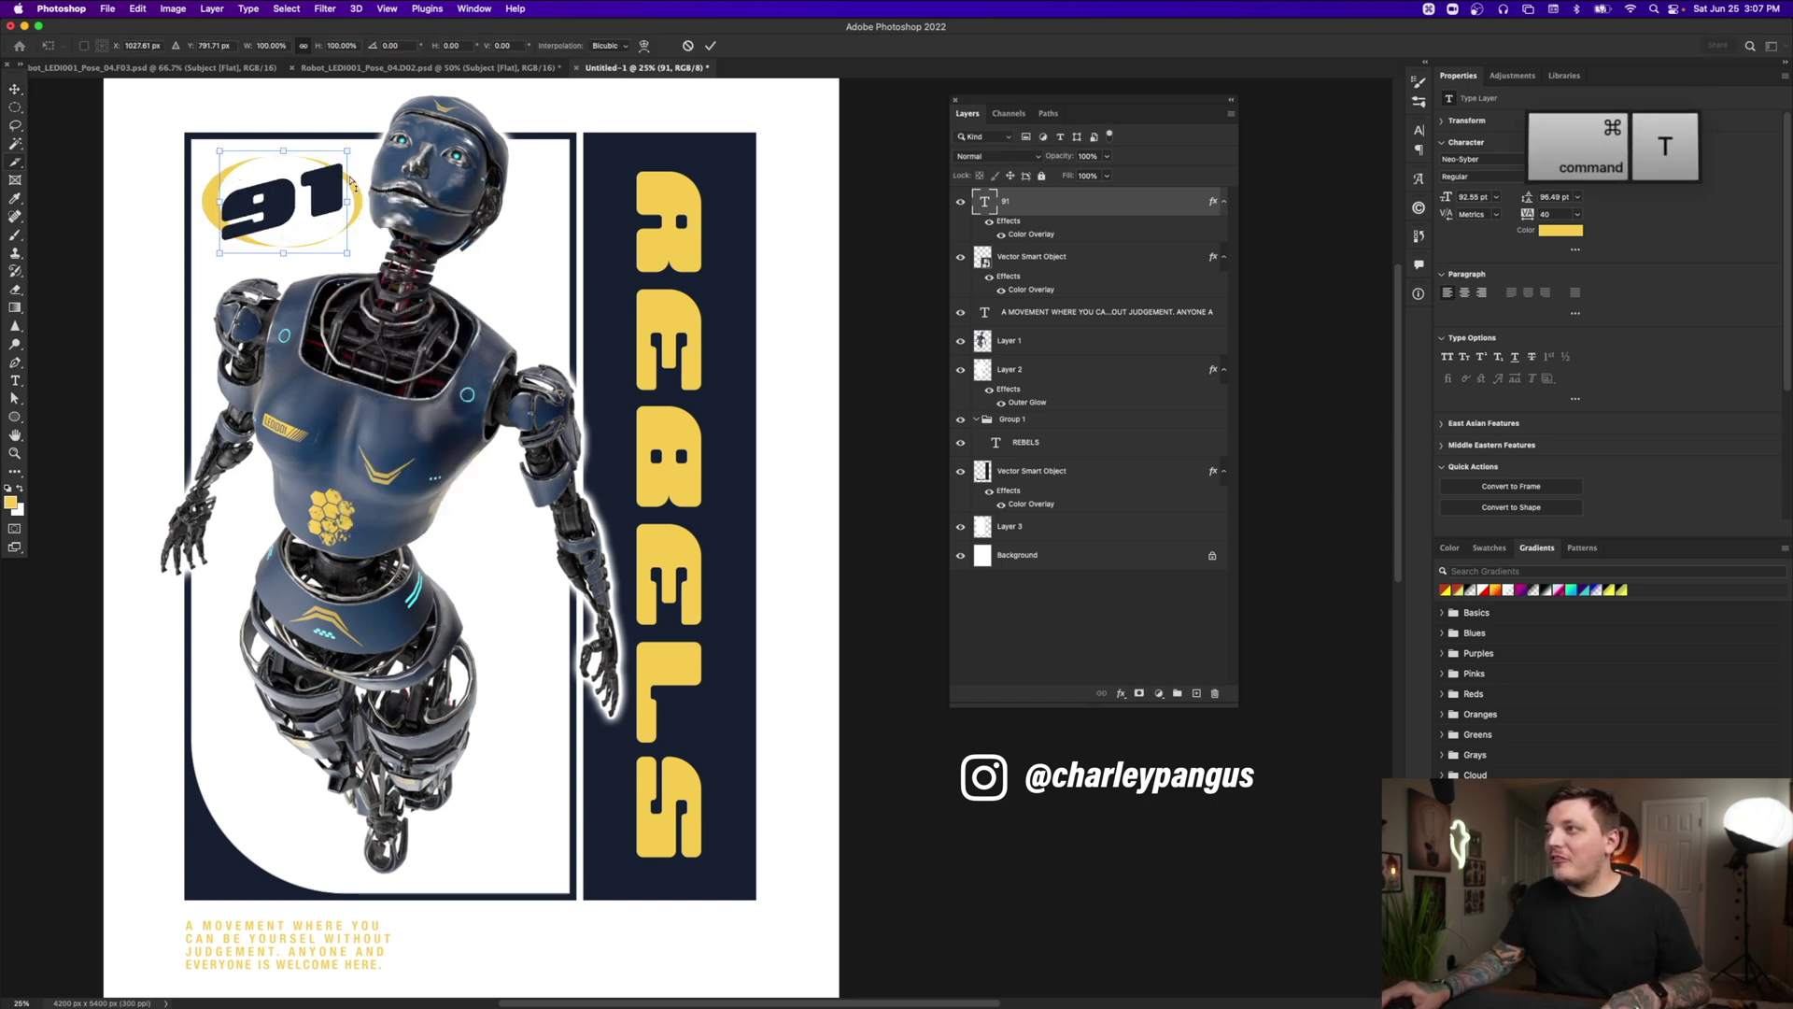
pyautogui.press('Return')
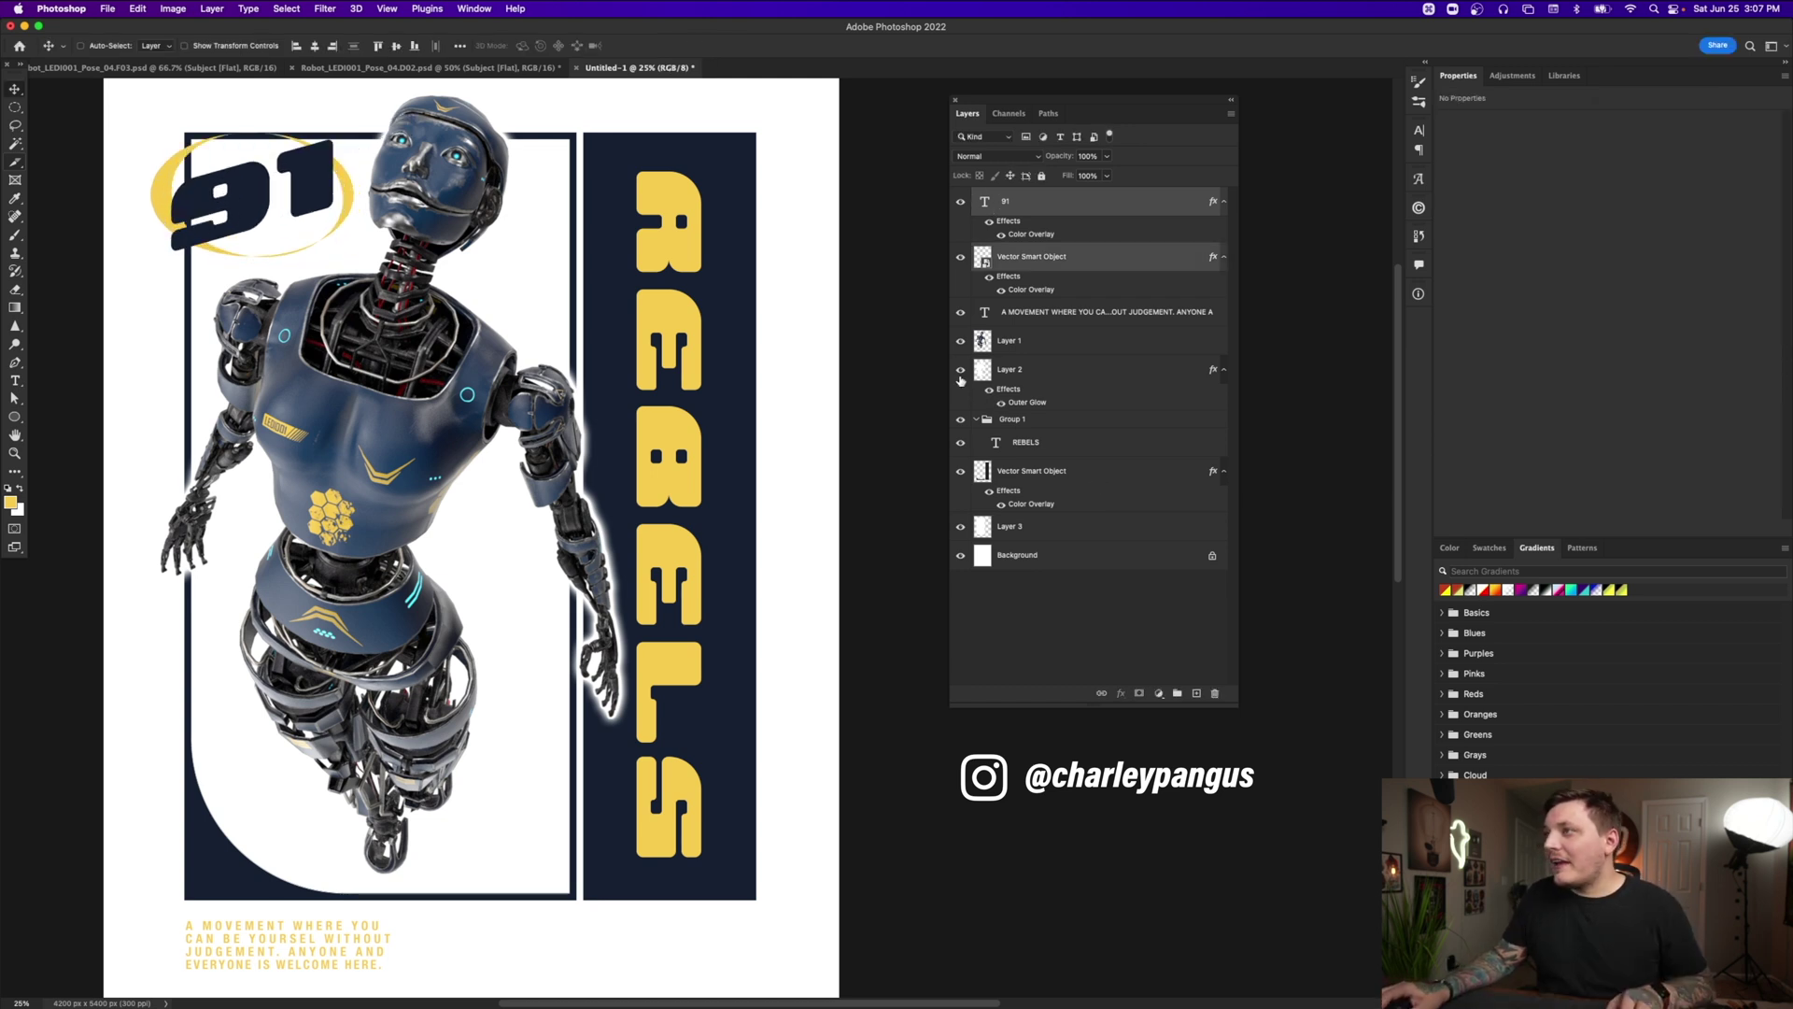
# Add a layer mask to the Vector Smart Object layer that holds the poster frame
pyautogui.click(1034, 474)
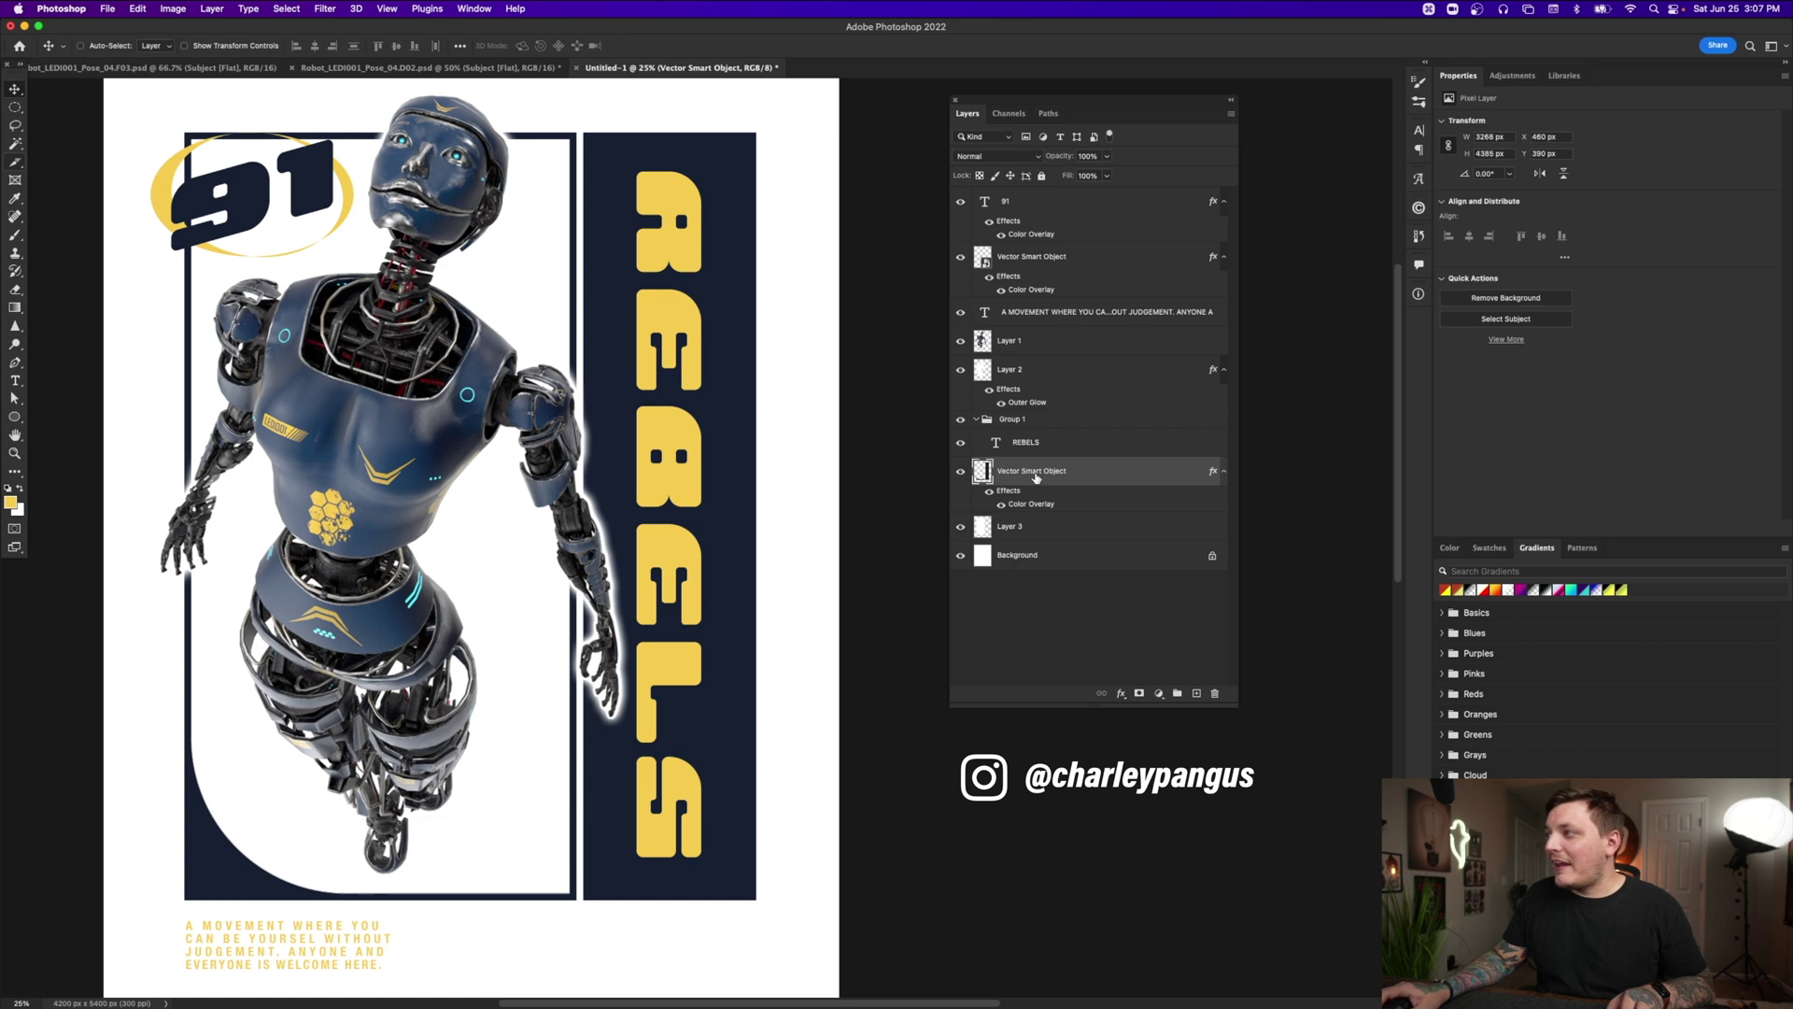
pyautogui.click(1138, 694)
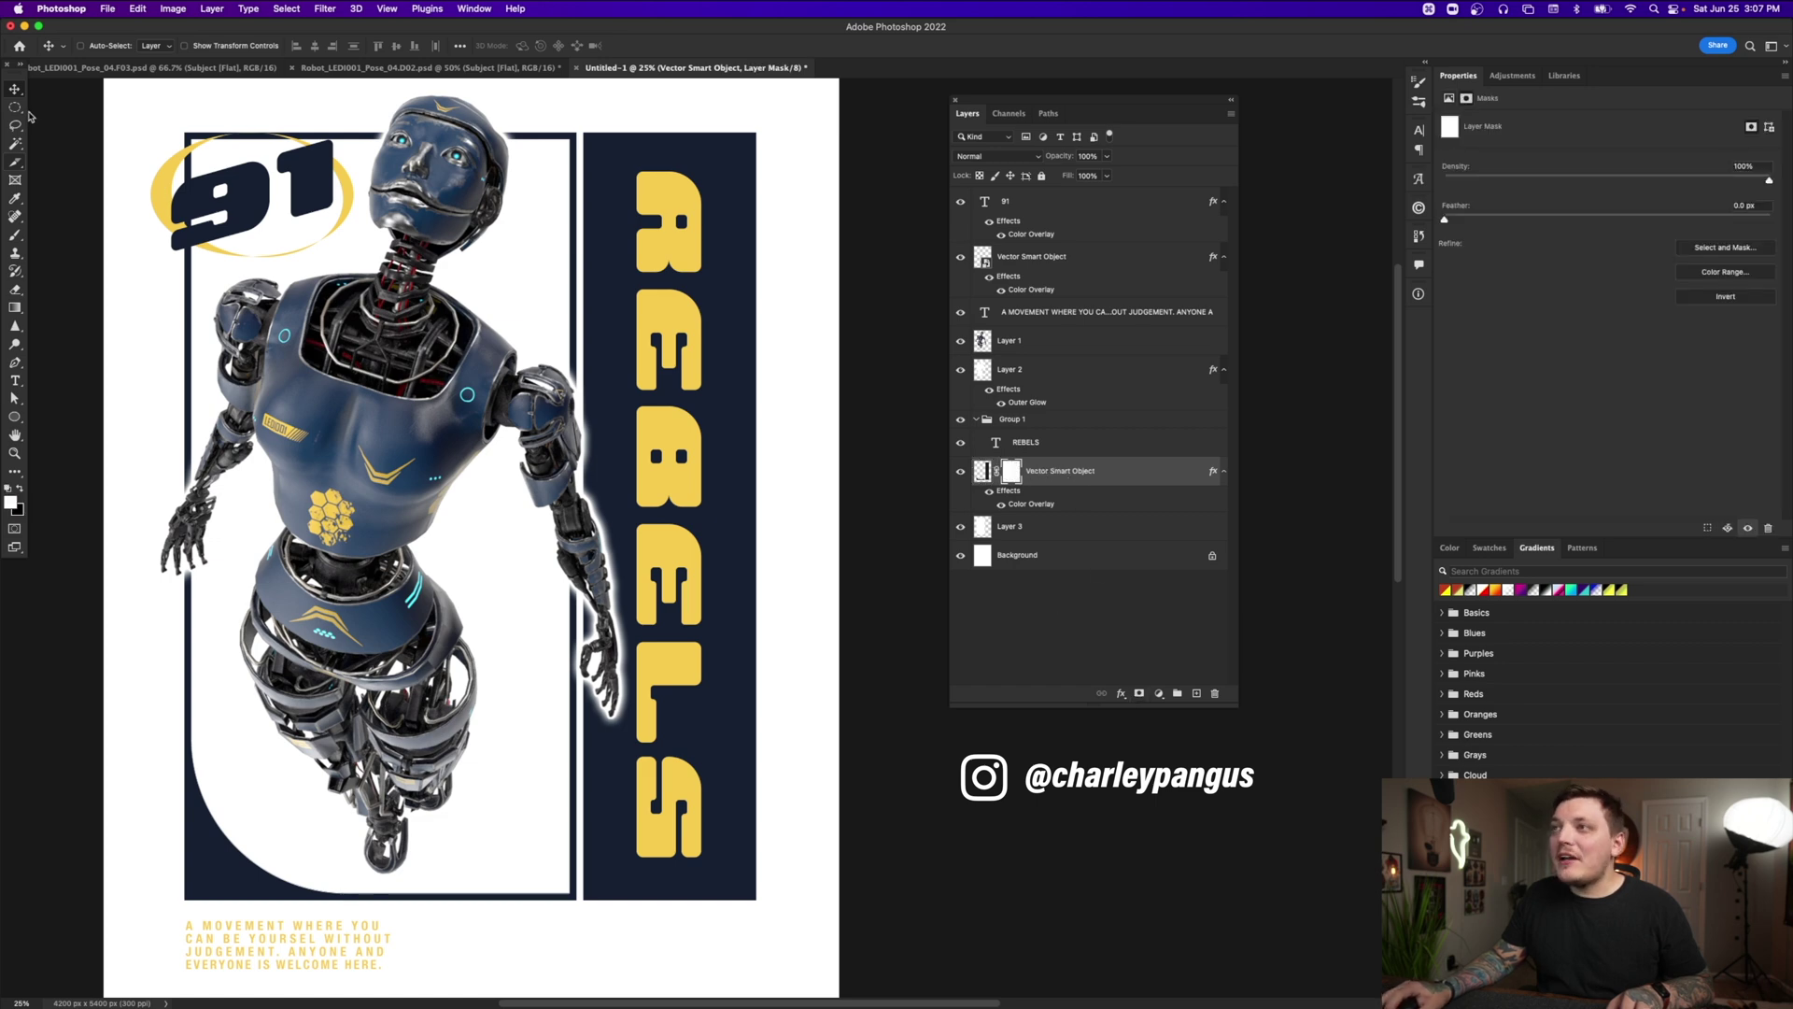
pyautogui.click(1009, 301)
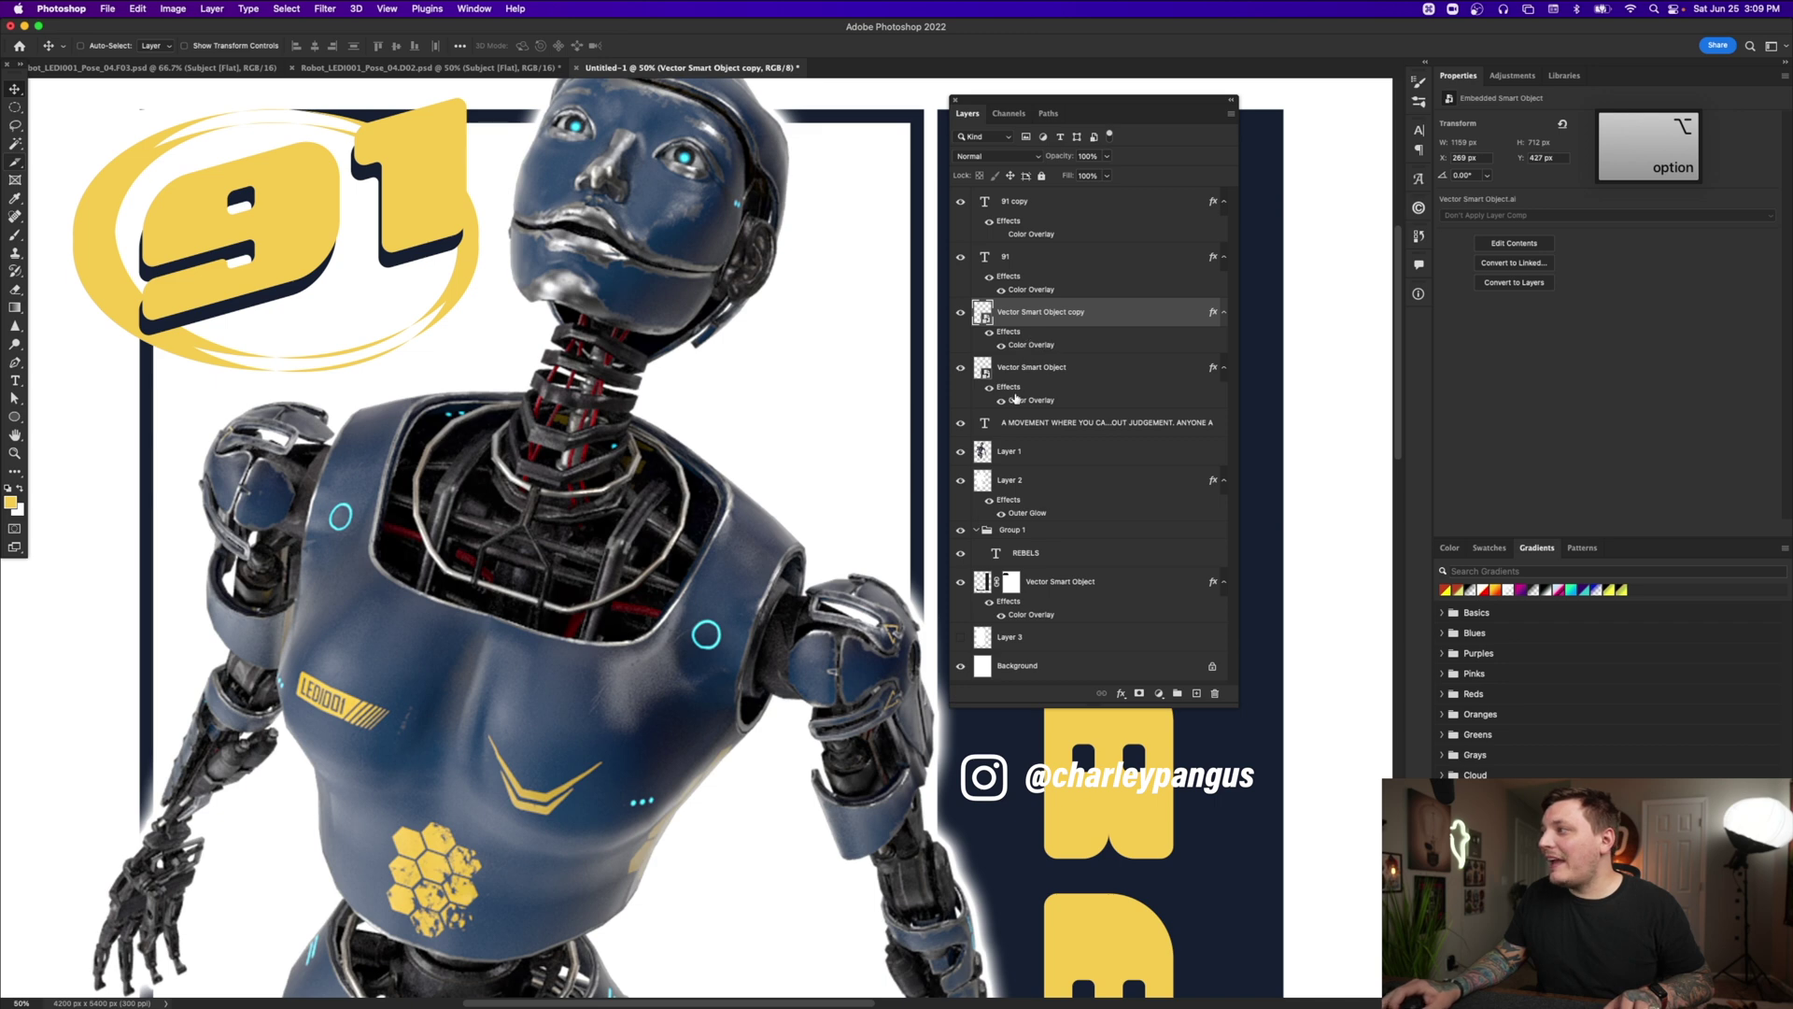
# Set the ring copy's Color Overlay to the navy sampled from the side panel
pyautogui.doubleClick(1025, 347)
pyautogui.click(1465, 377)
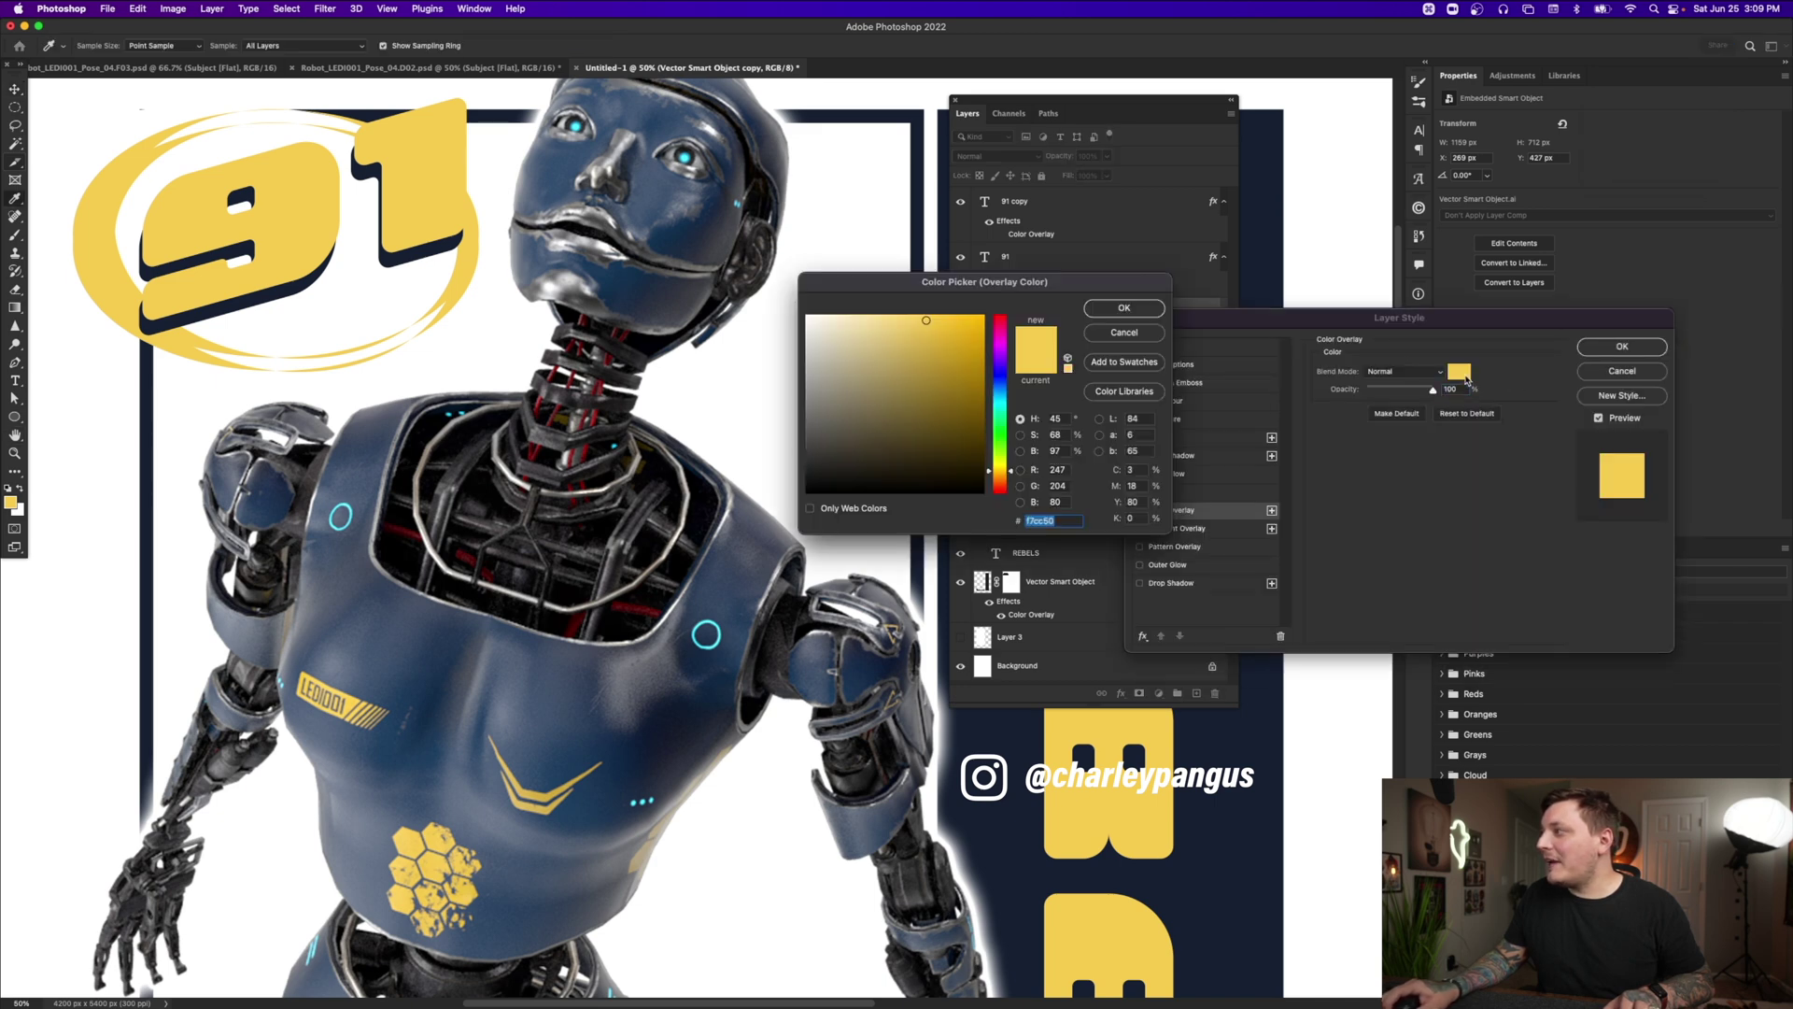
pyautogui.click(1255, 170)
pyautogui.click(1141, 304)
pyautogui.click(1587, 342)
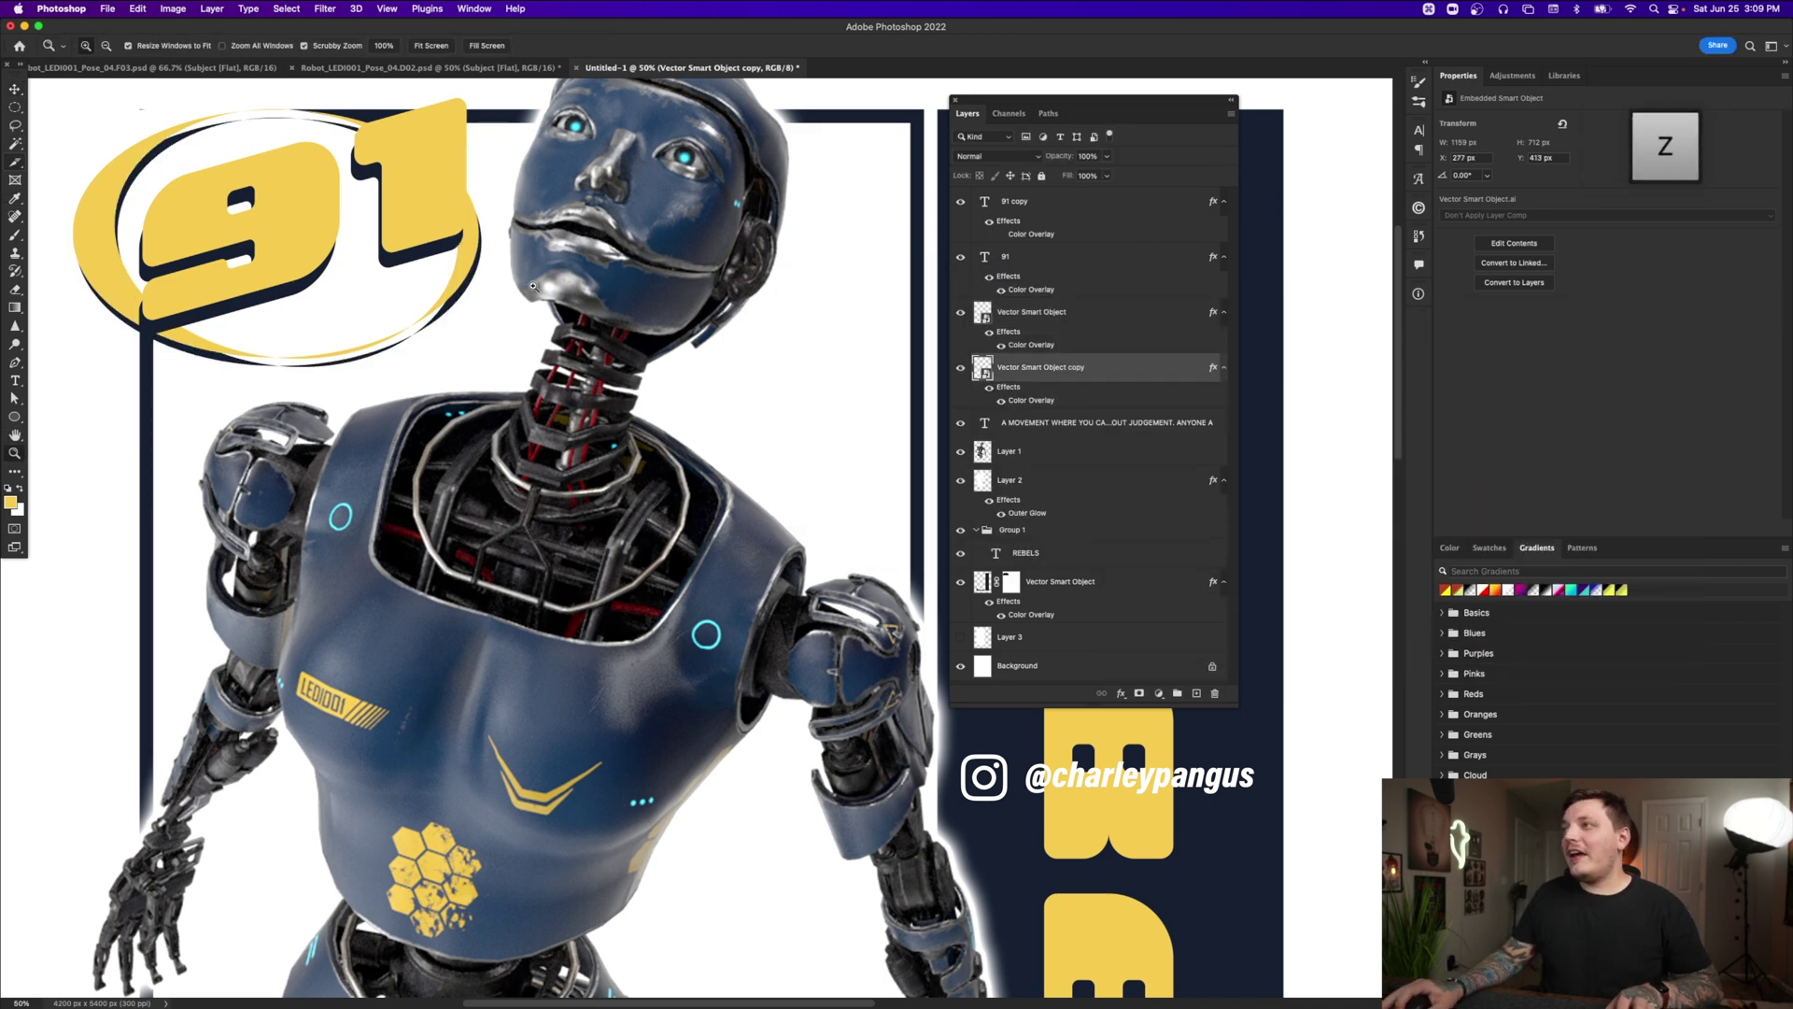
pyautogui.press('alt')
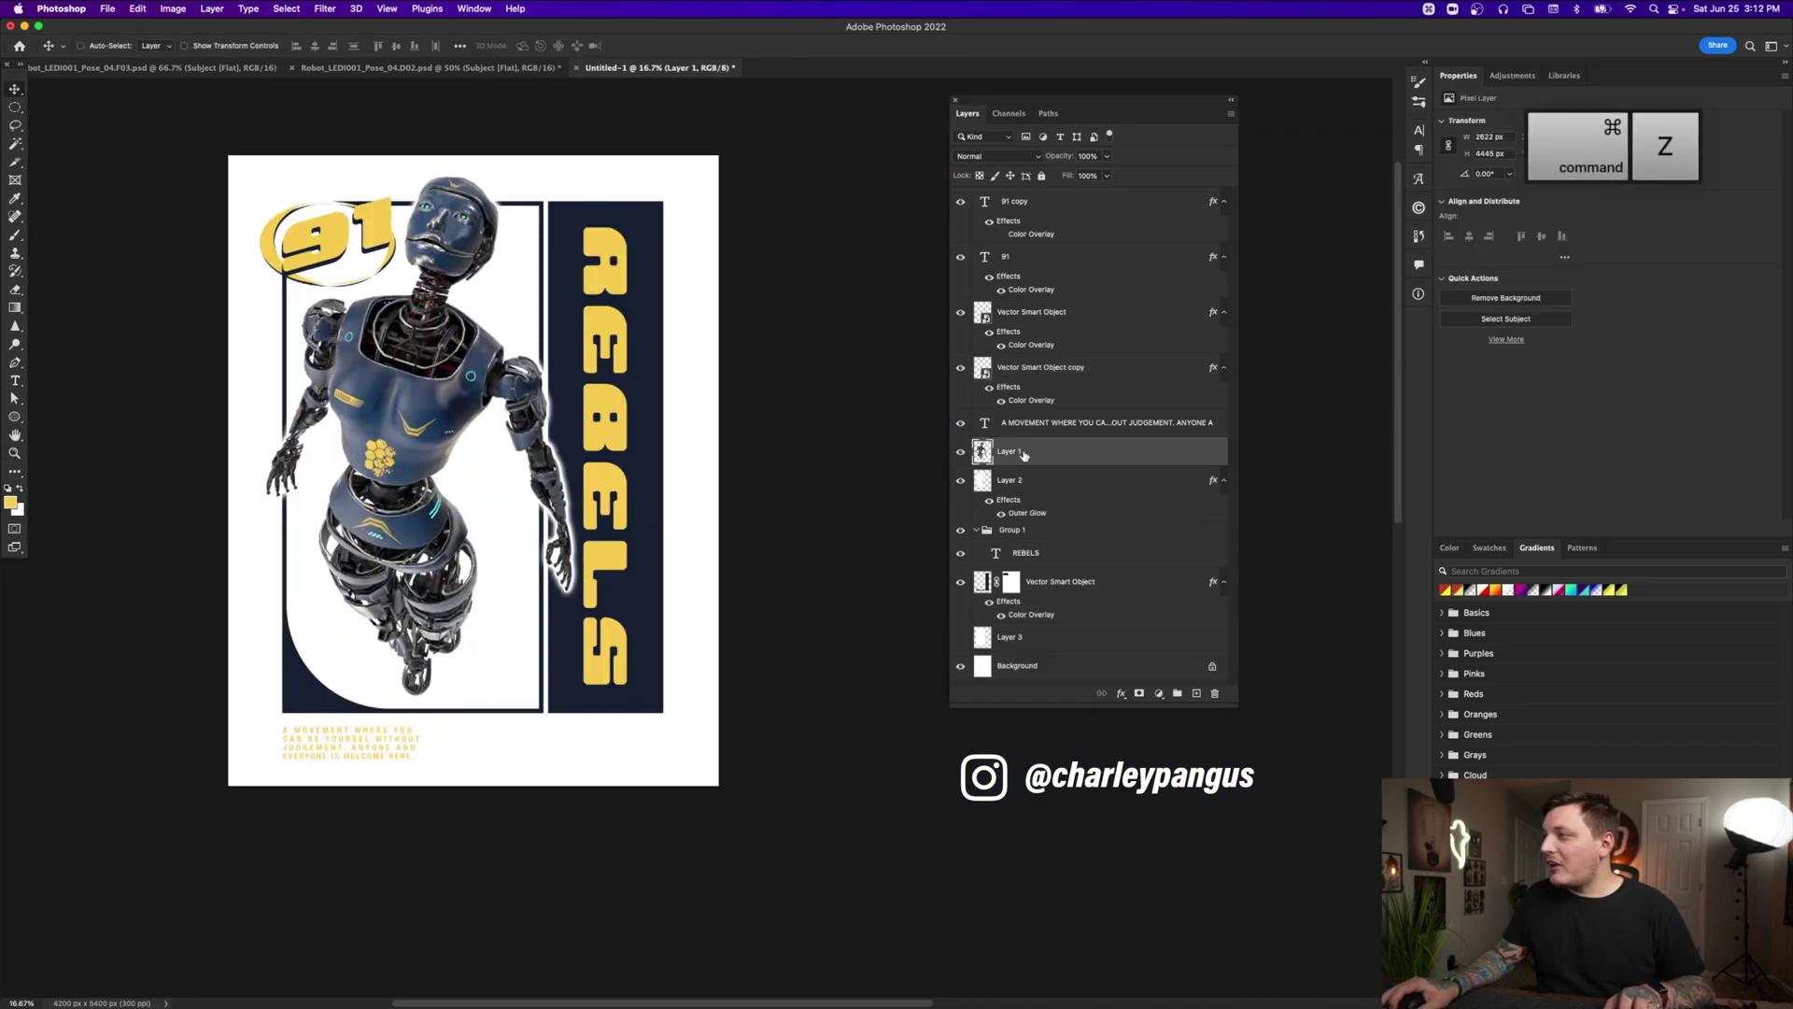
# Duplicate the robot on Layer 1 and apply a Motion Blur at a -60° angle to the lower original
pyautogui.press('super+j')
pyautogui.click(1007, 485)
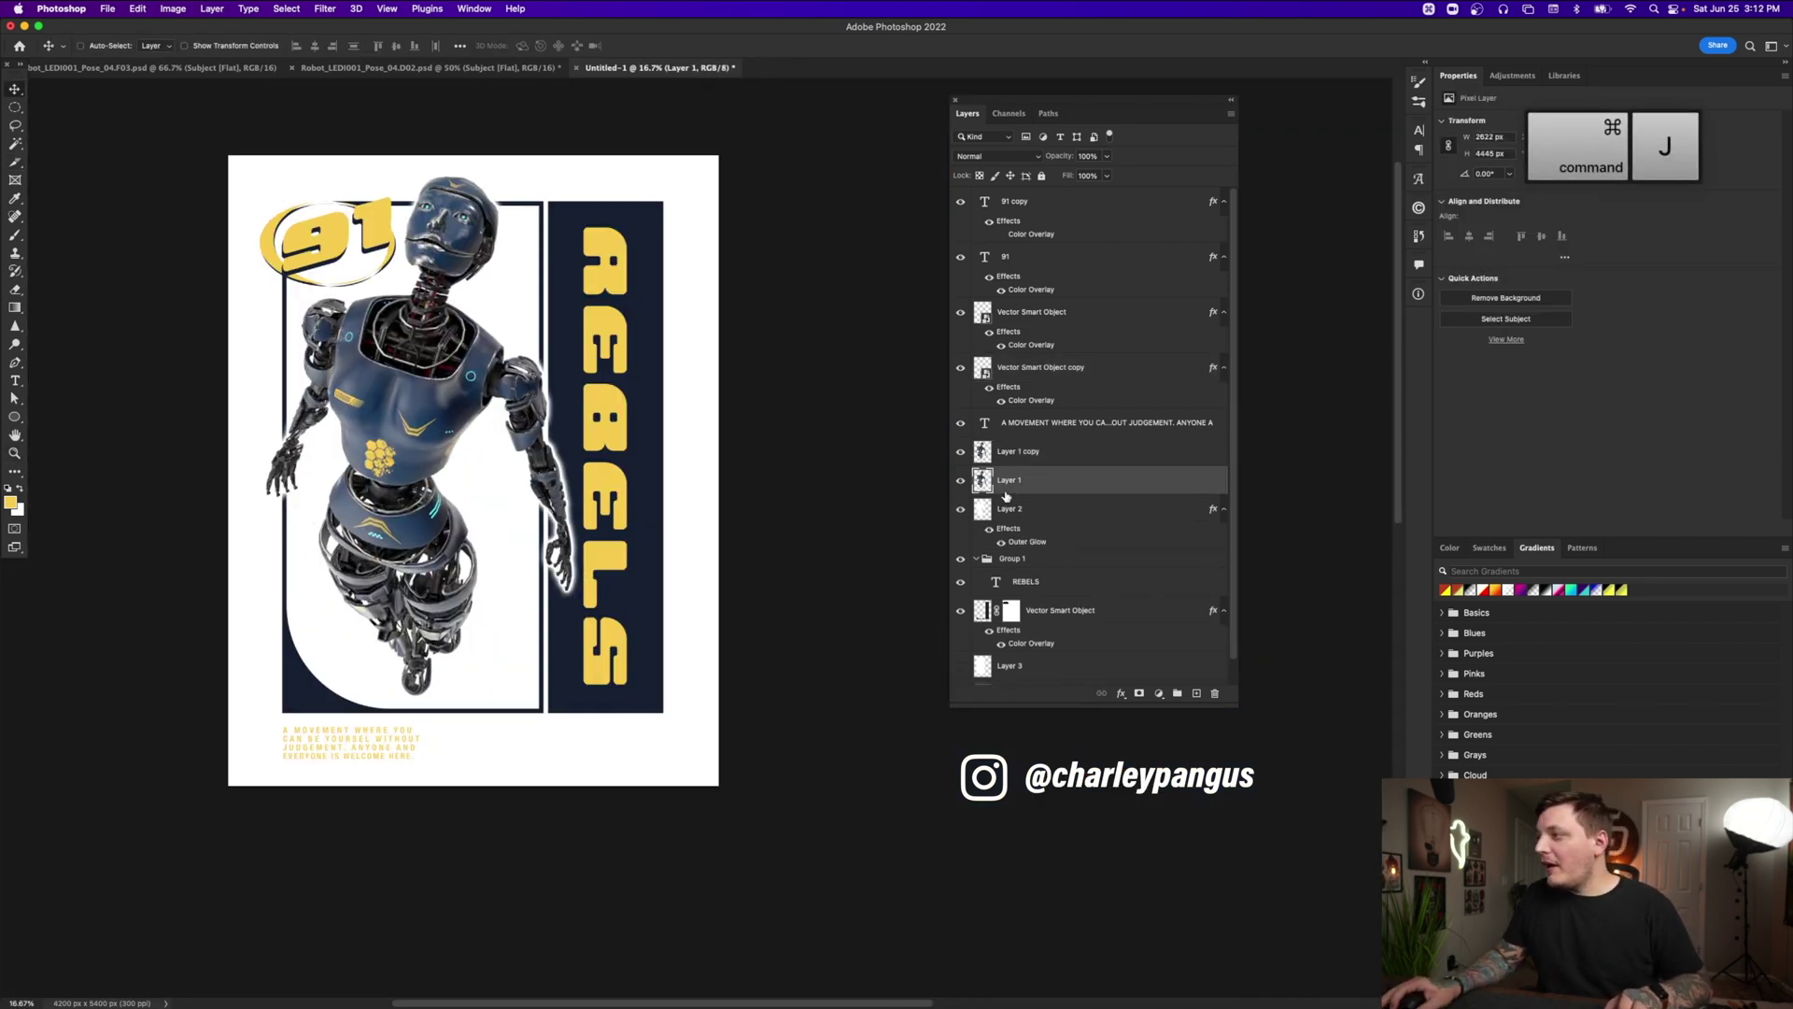
pyautogui.click(325, 9)
pyautogui.moveTo(411, 189)
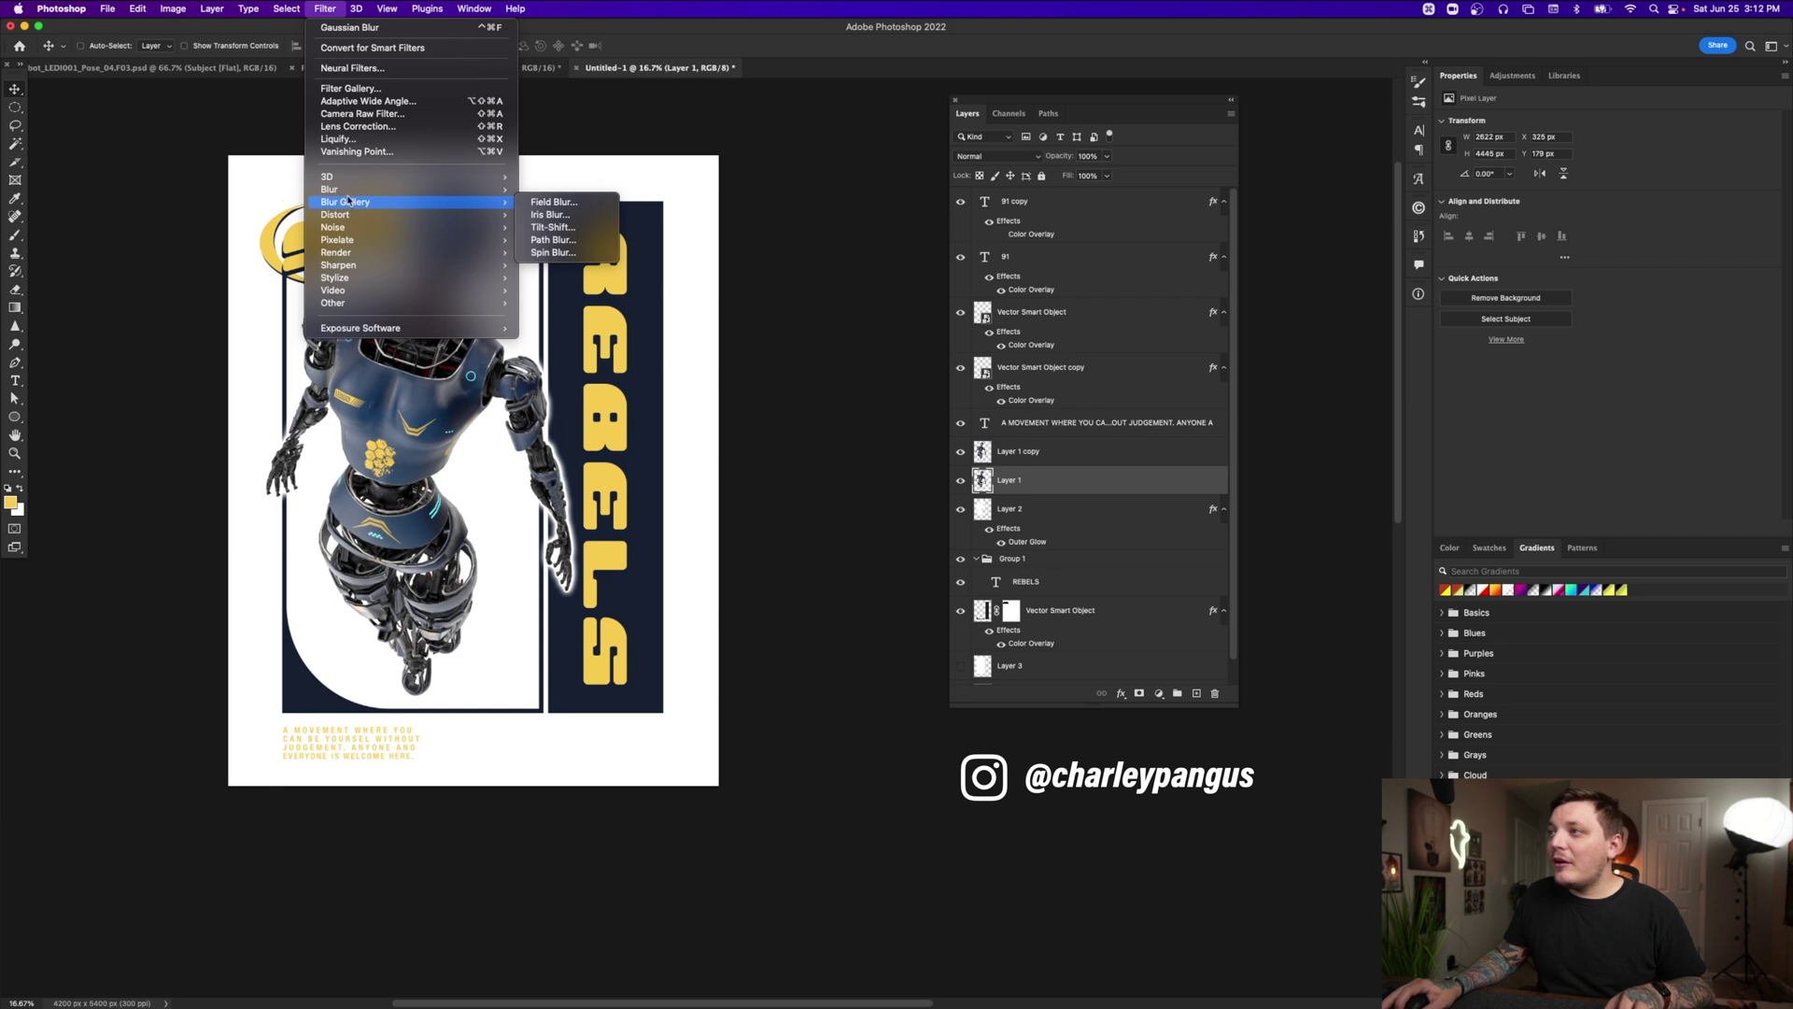
pyautogui.click(557, 265)
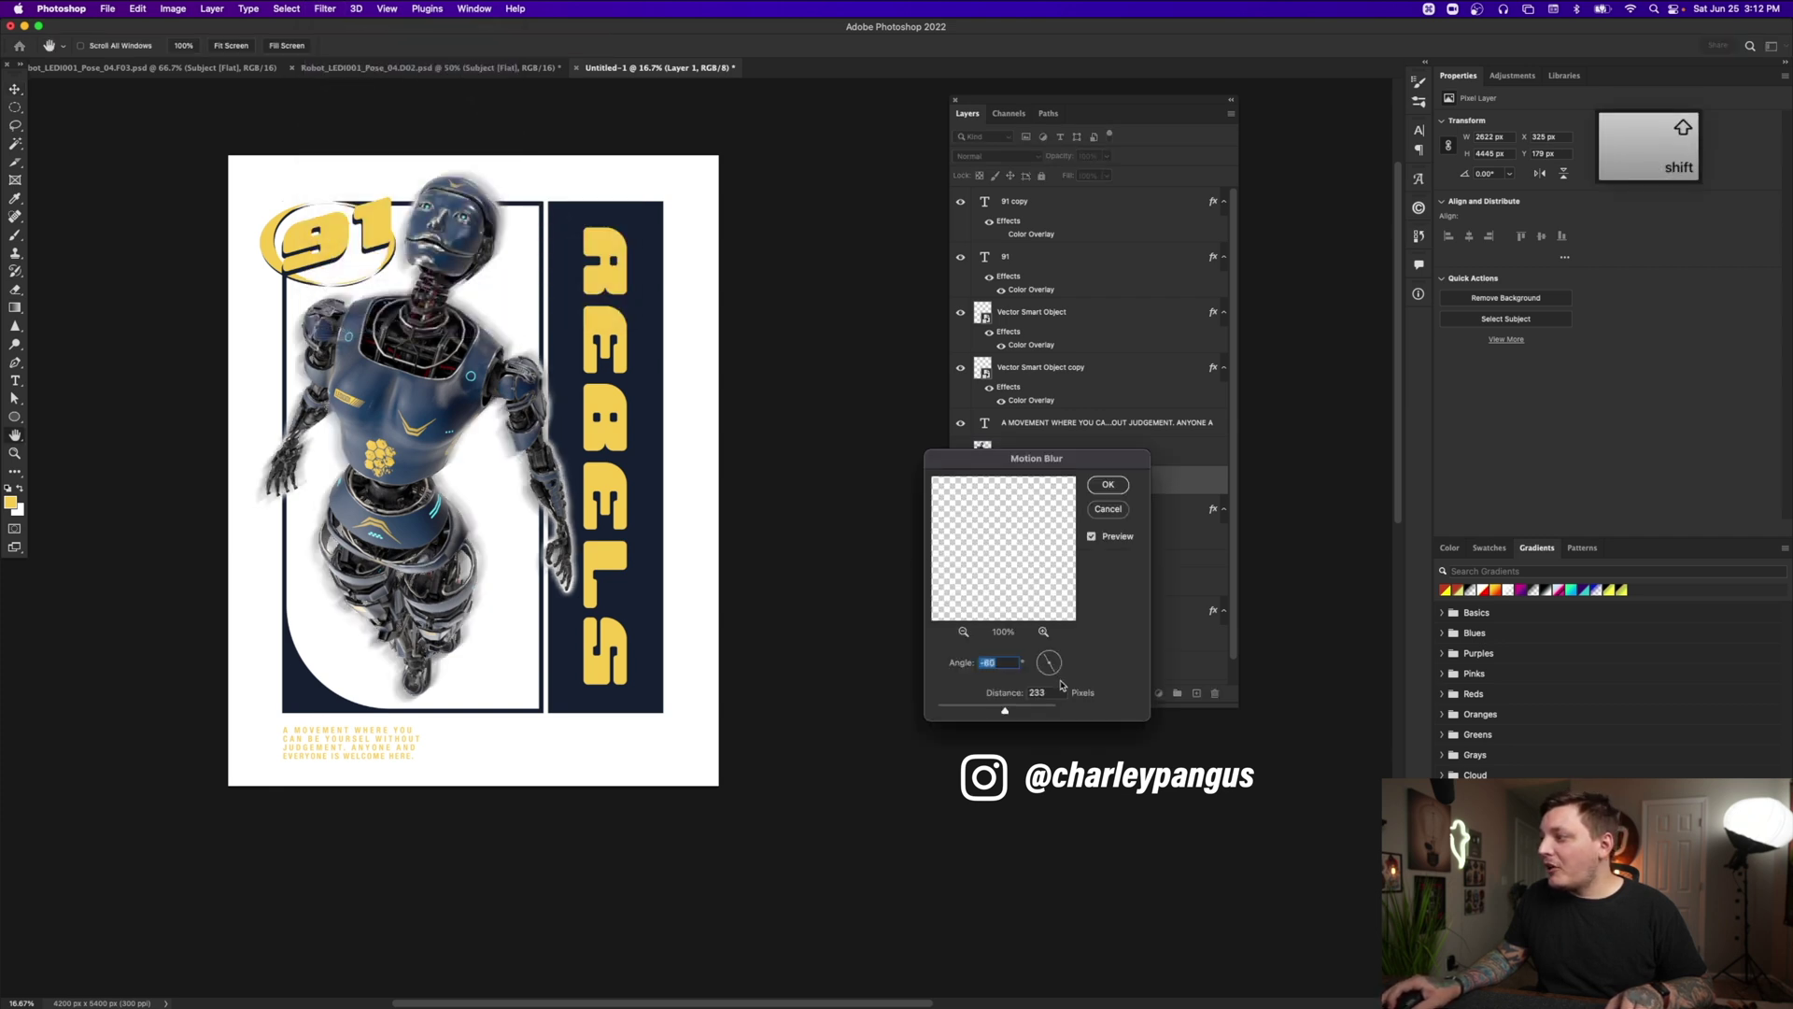
pyautogui.press('Return')
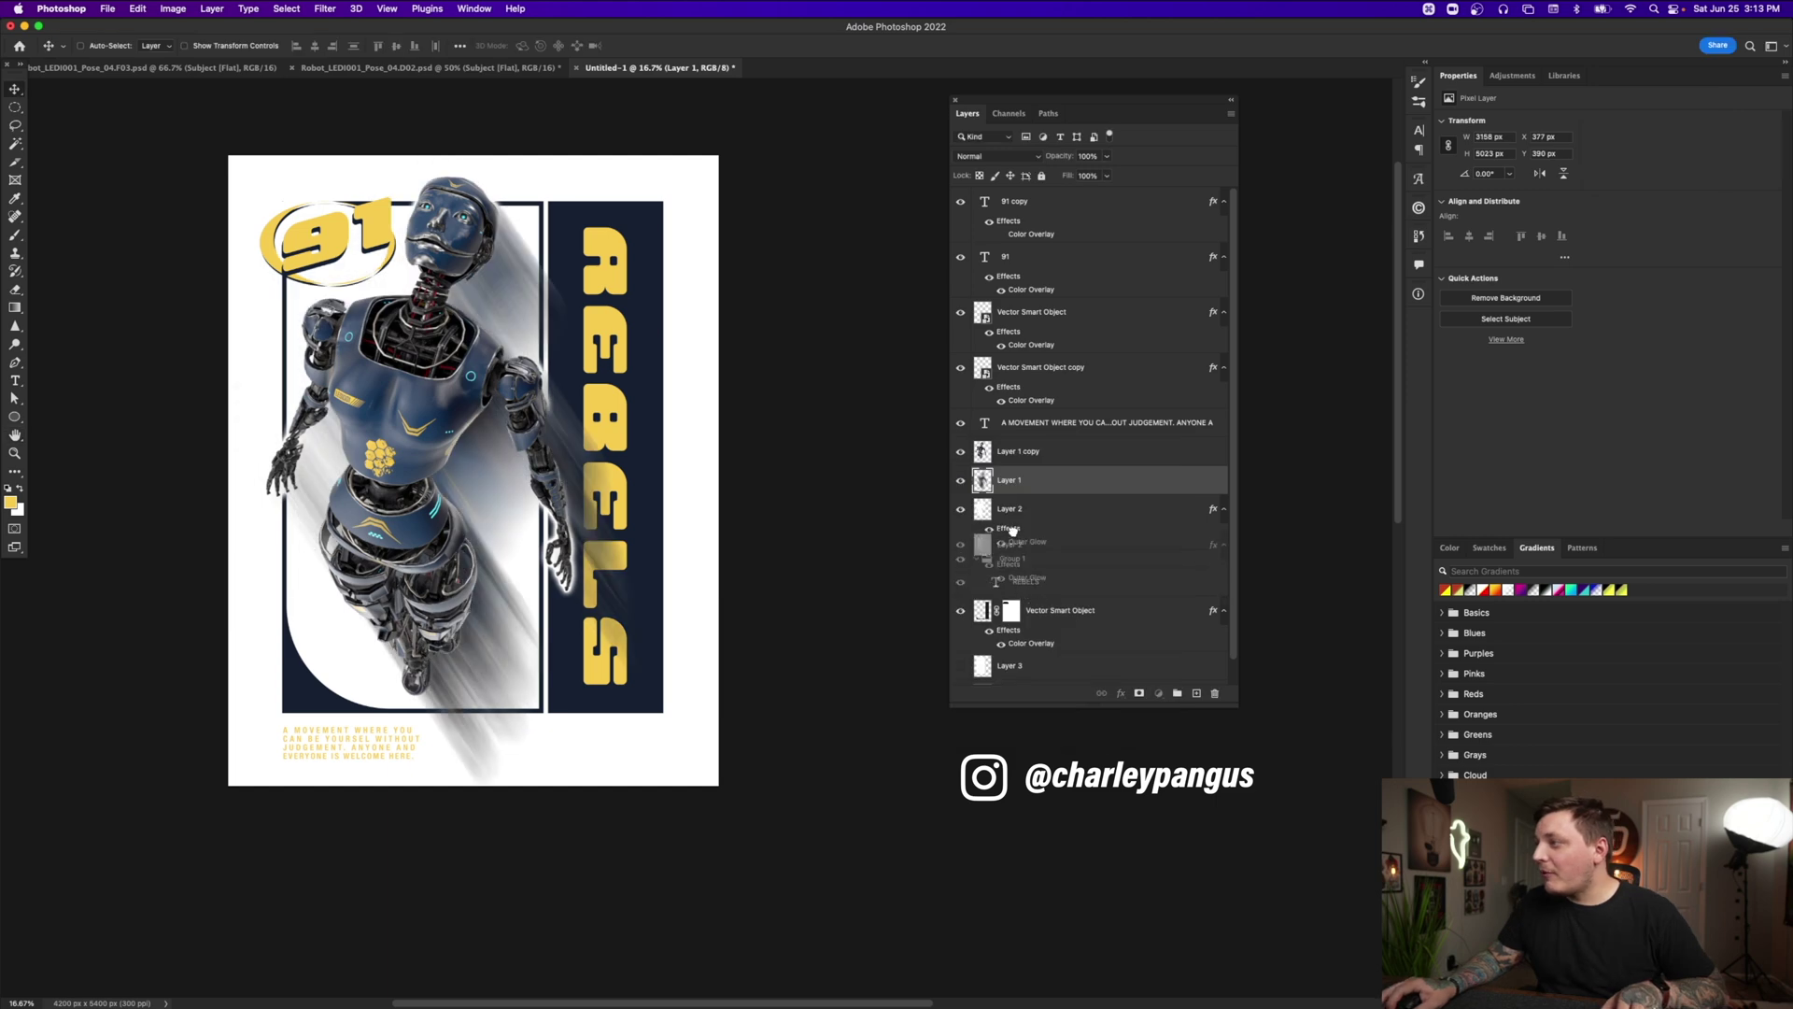
# Move the blurred robot layer beneath Layer 2, which holds the white outer glow
pyautogui.moveTo(1056, 480); pyautogui.dragTo(1049, 542)
pyautogui.press('z')
pyautogui.click(396, 739)
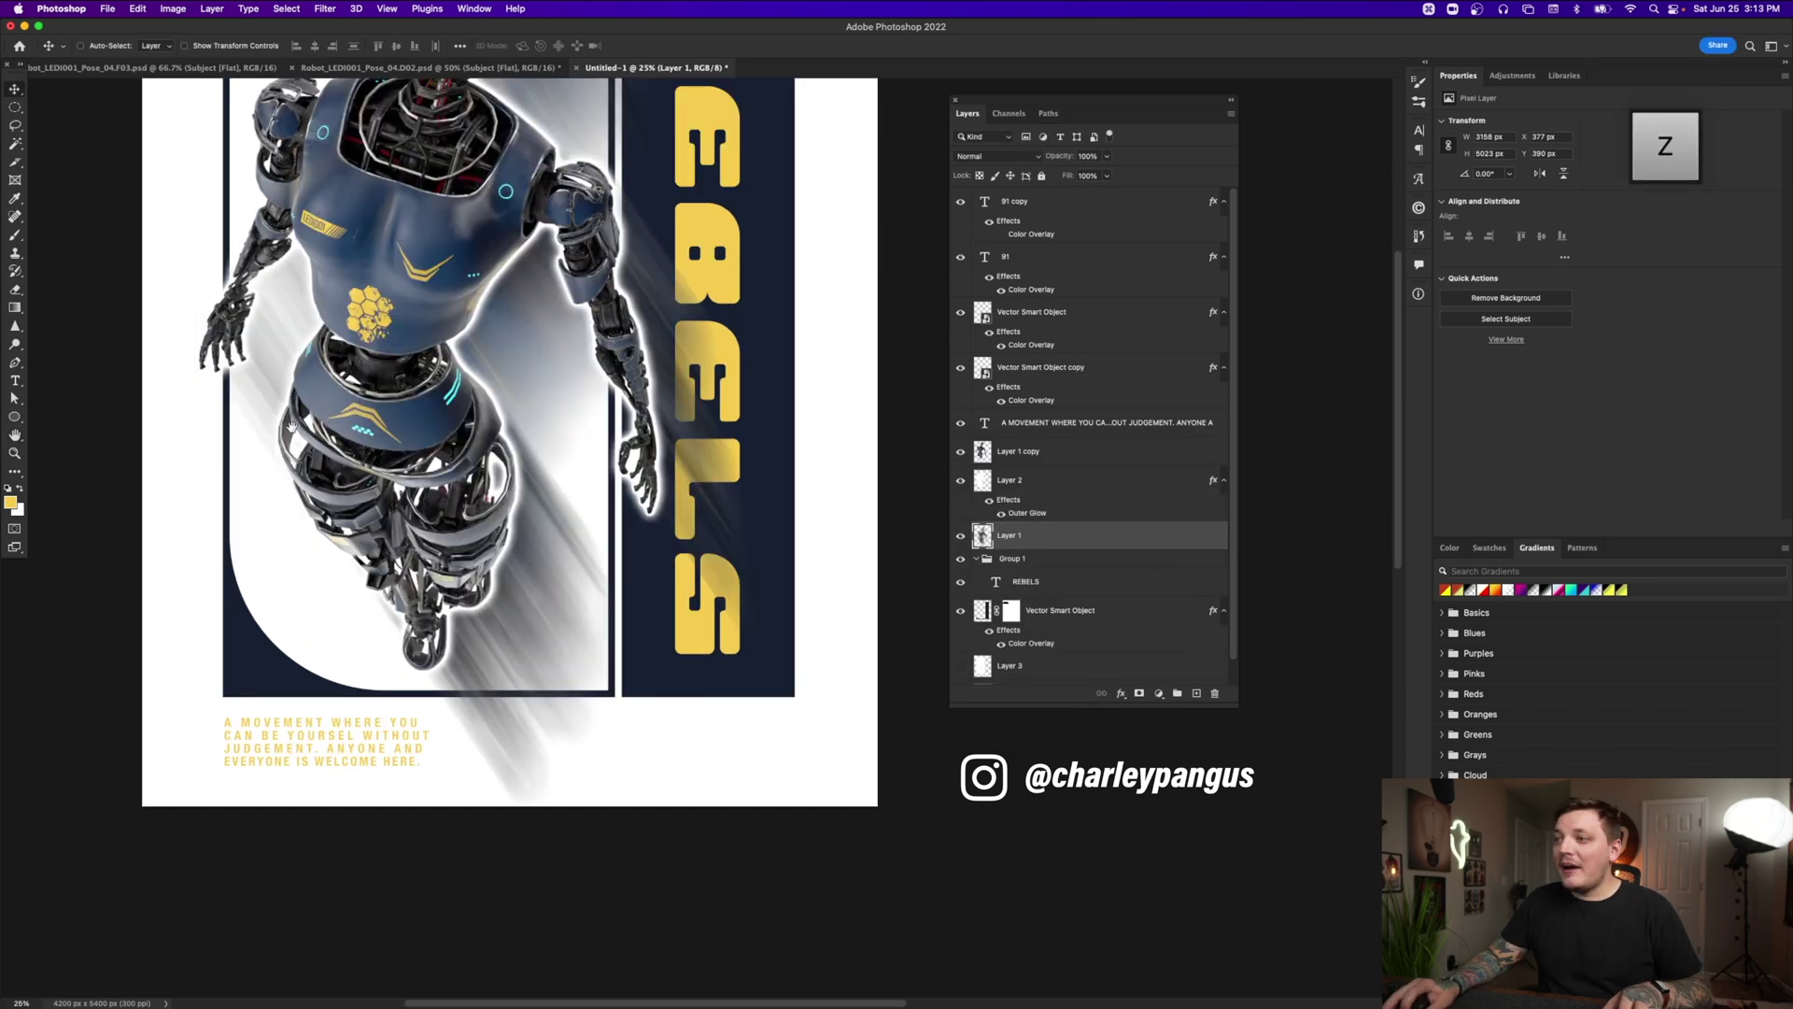
# Free-transform the tagline text beneath the frame so it is wider and flatter, scaling width and height independently
pyautogui.press('space')
pyautogui.moveTo(361, 564); pyautogui.dragTo(404, 555)
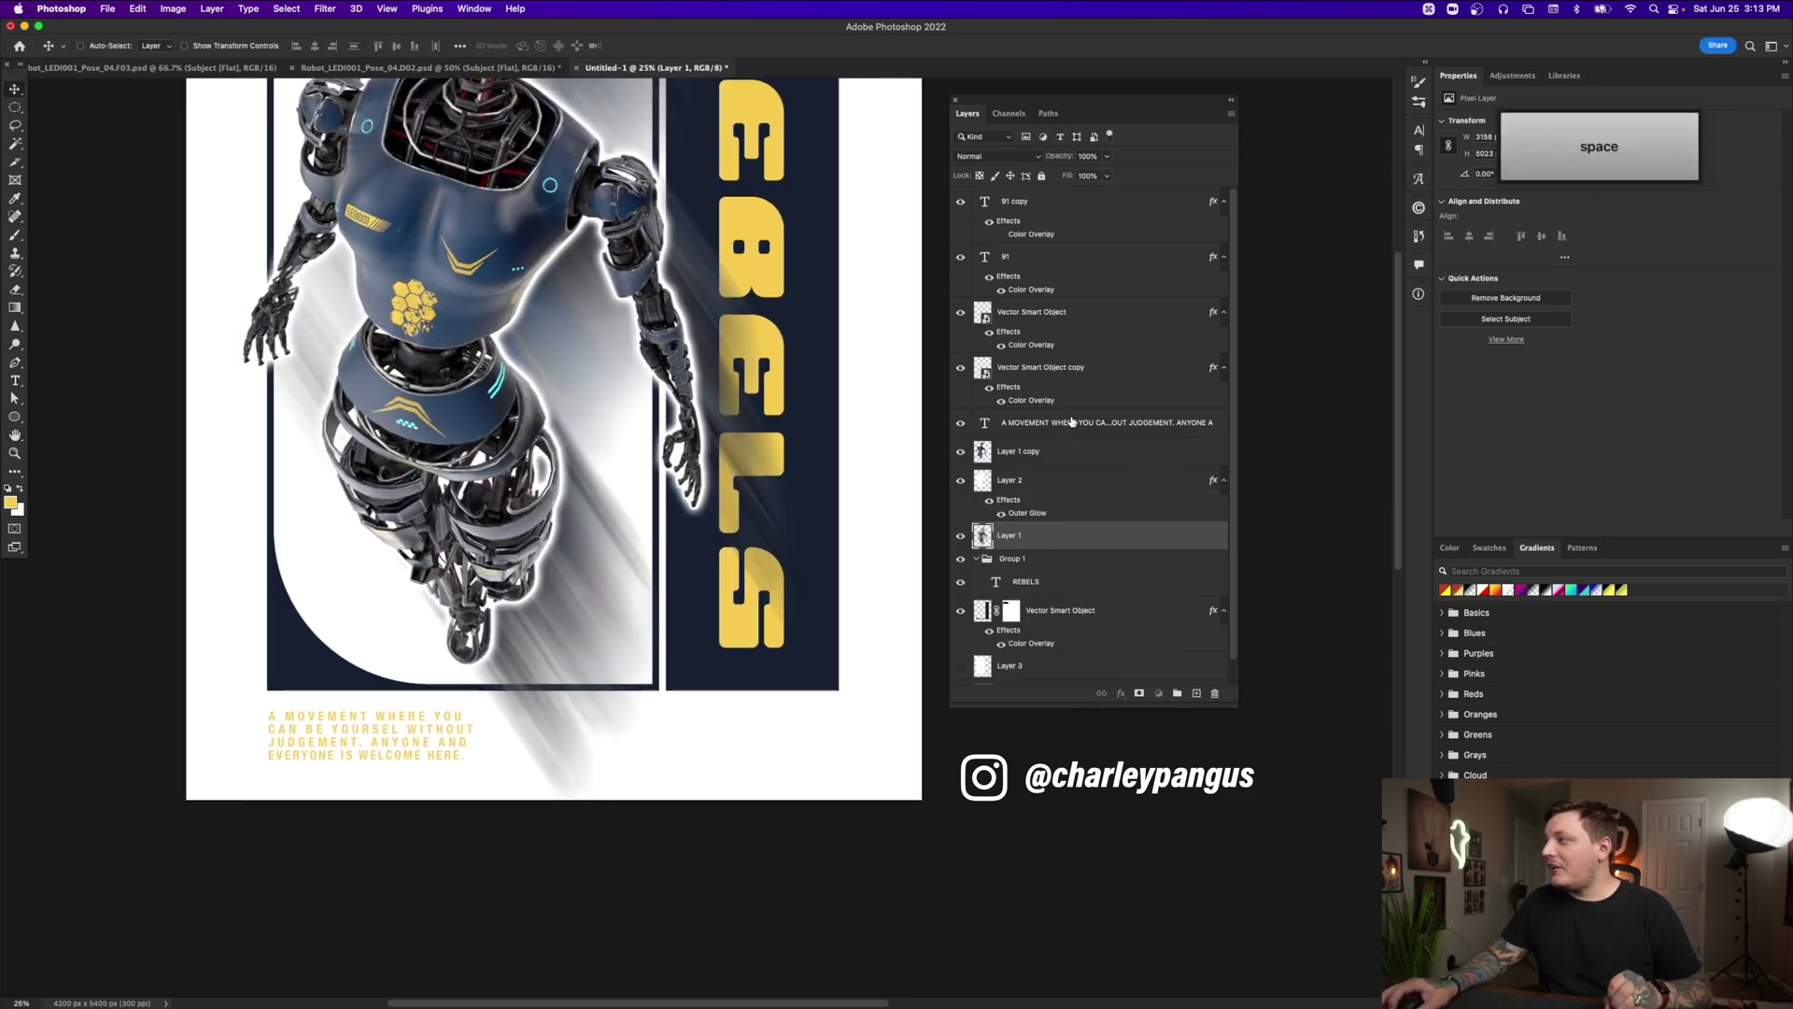
pyautogui.click(1072, 422)
pyautogui.moveTo(265, 777); pyautogui.dragTo(645, 775)
pyautogui.press('super+z')
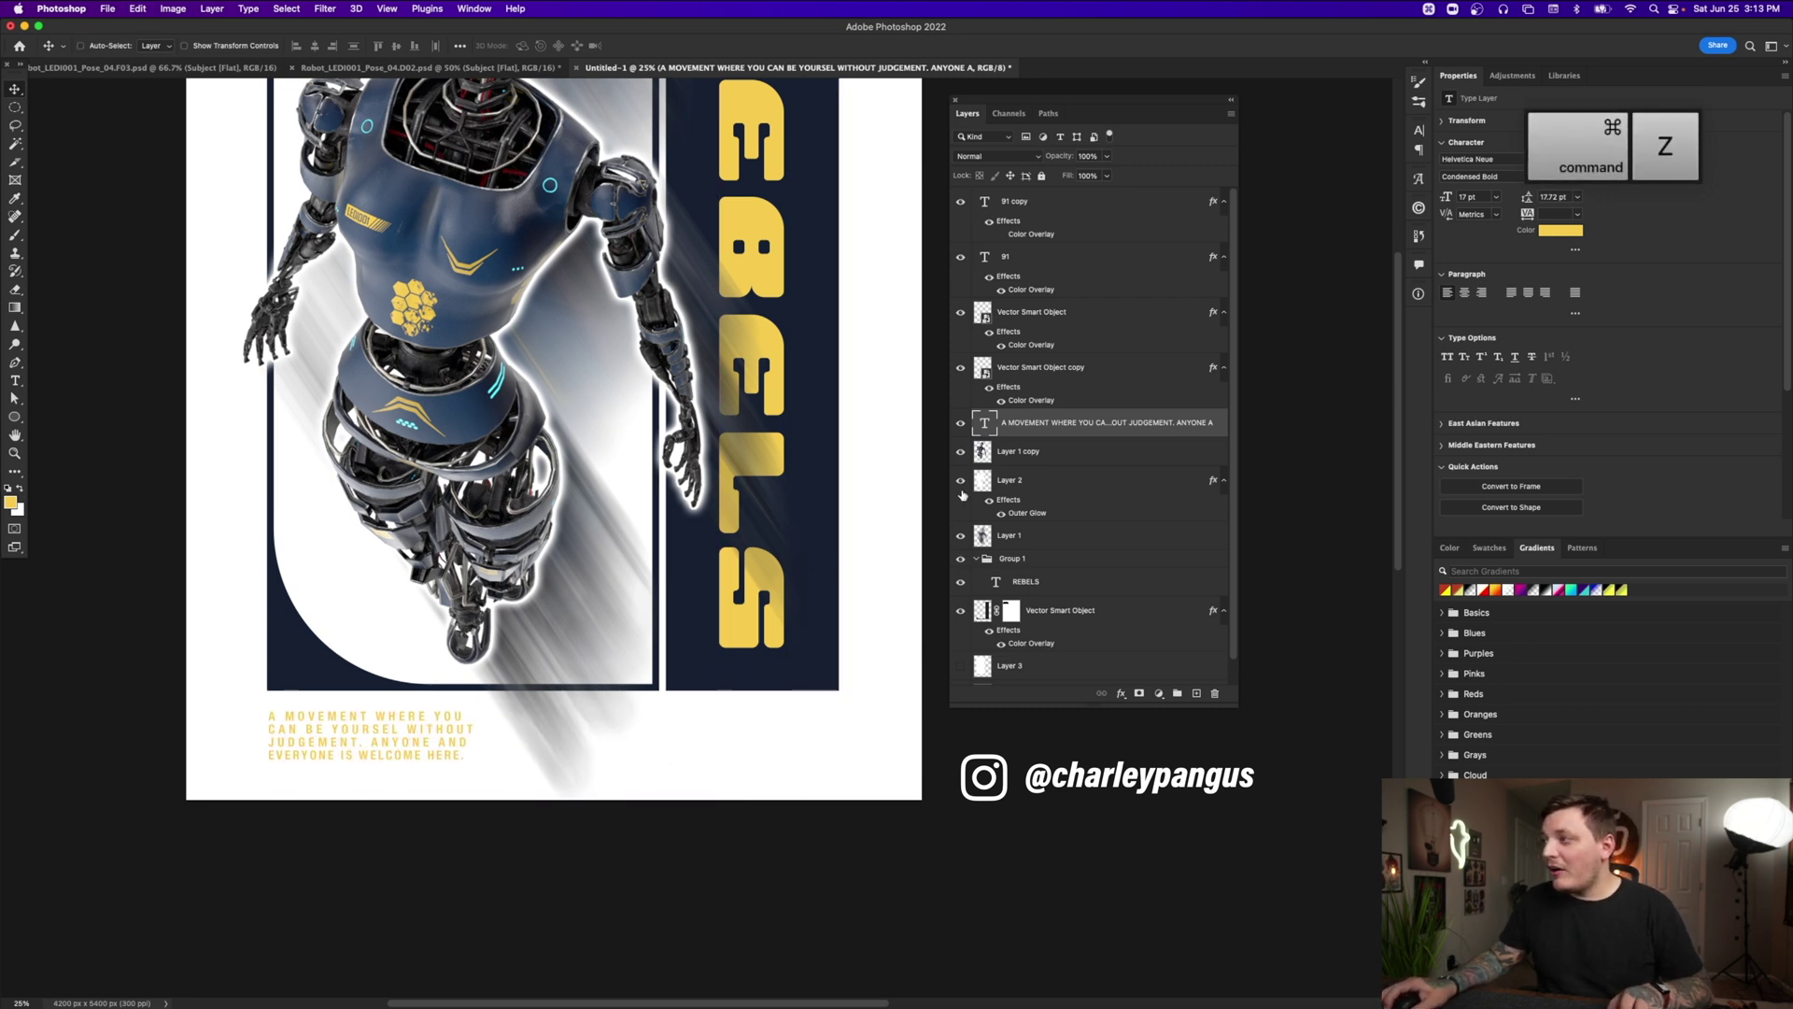
pyautogui.press('super+t')
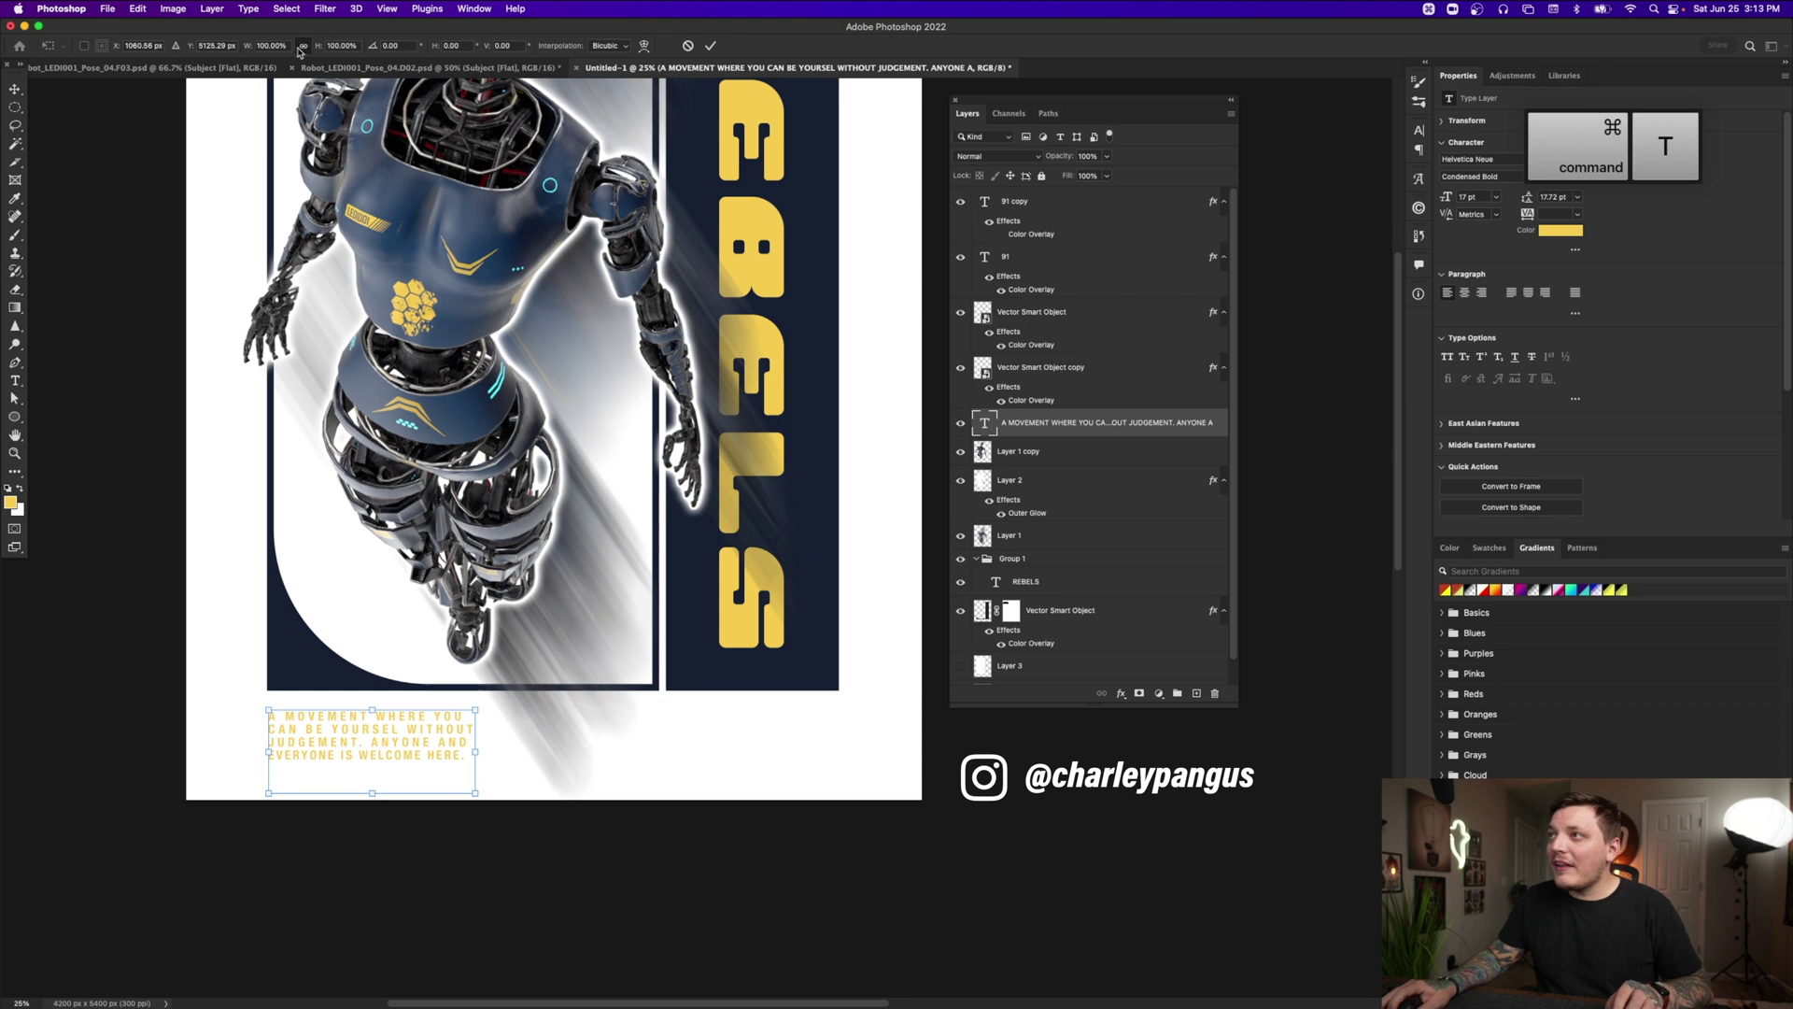
pyautogui.moveTo(372, 792); pyautogui.dragTo(376, 769)
pyautogui.press('Return')
pyautogui.moveTo(462, 735); pyautogui.dragTo(613, 734)
pyautogui.press('super+z')
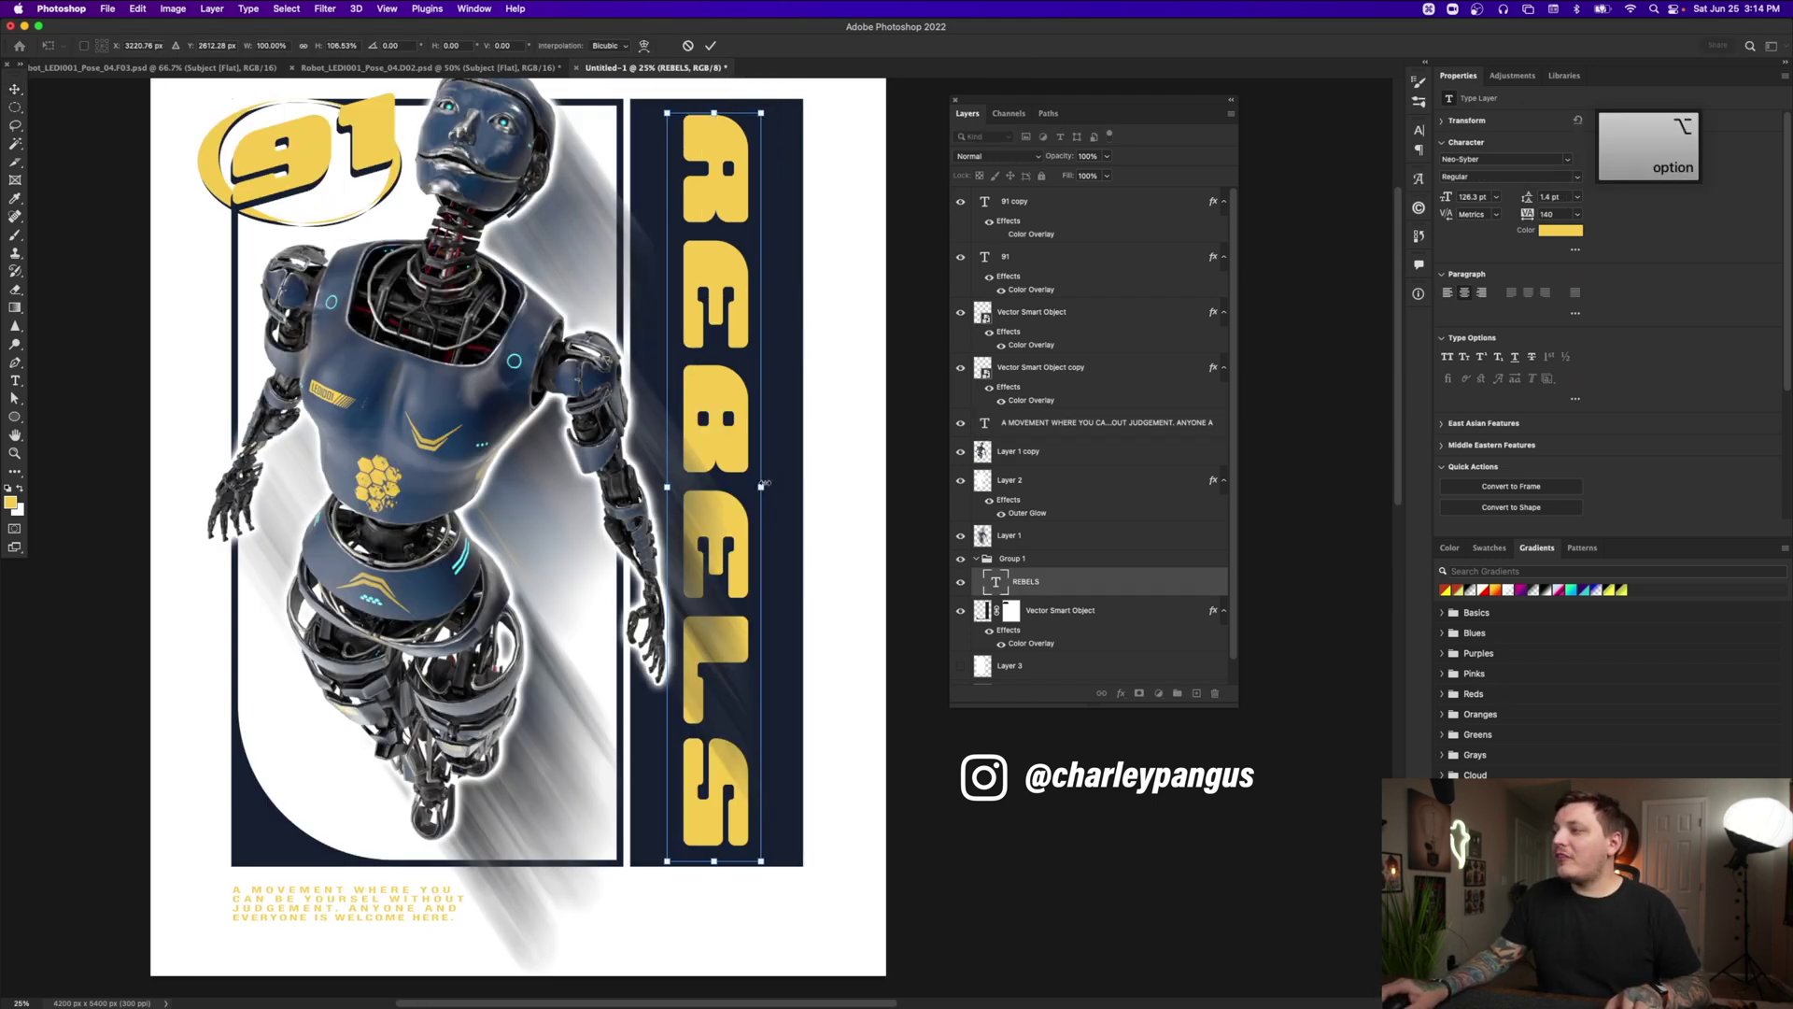
# Scale the vertical REBELS lettering narrower within the navy side panel
pyautogui.moveTo(763, 485); pyautogui.dragTo(713, 464)
pyautogui.press('Return')
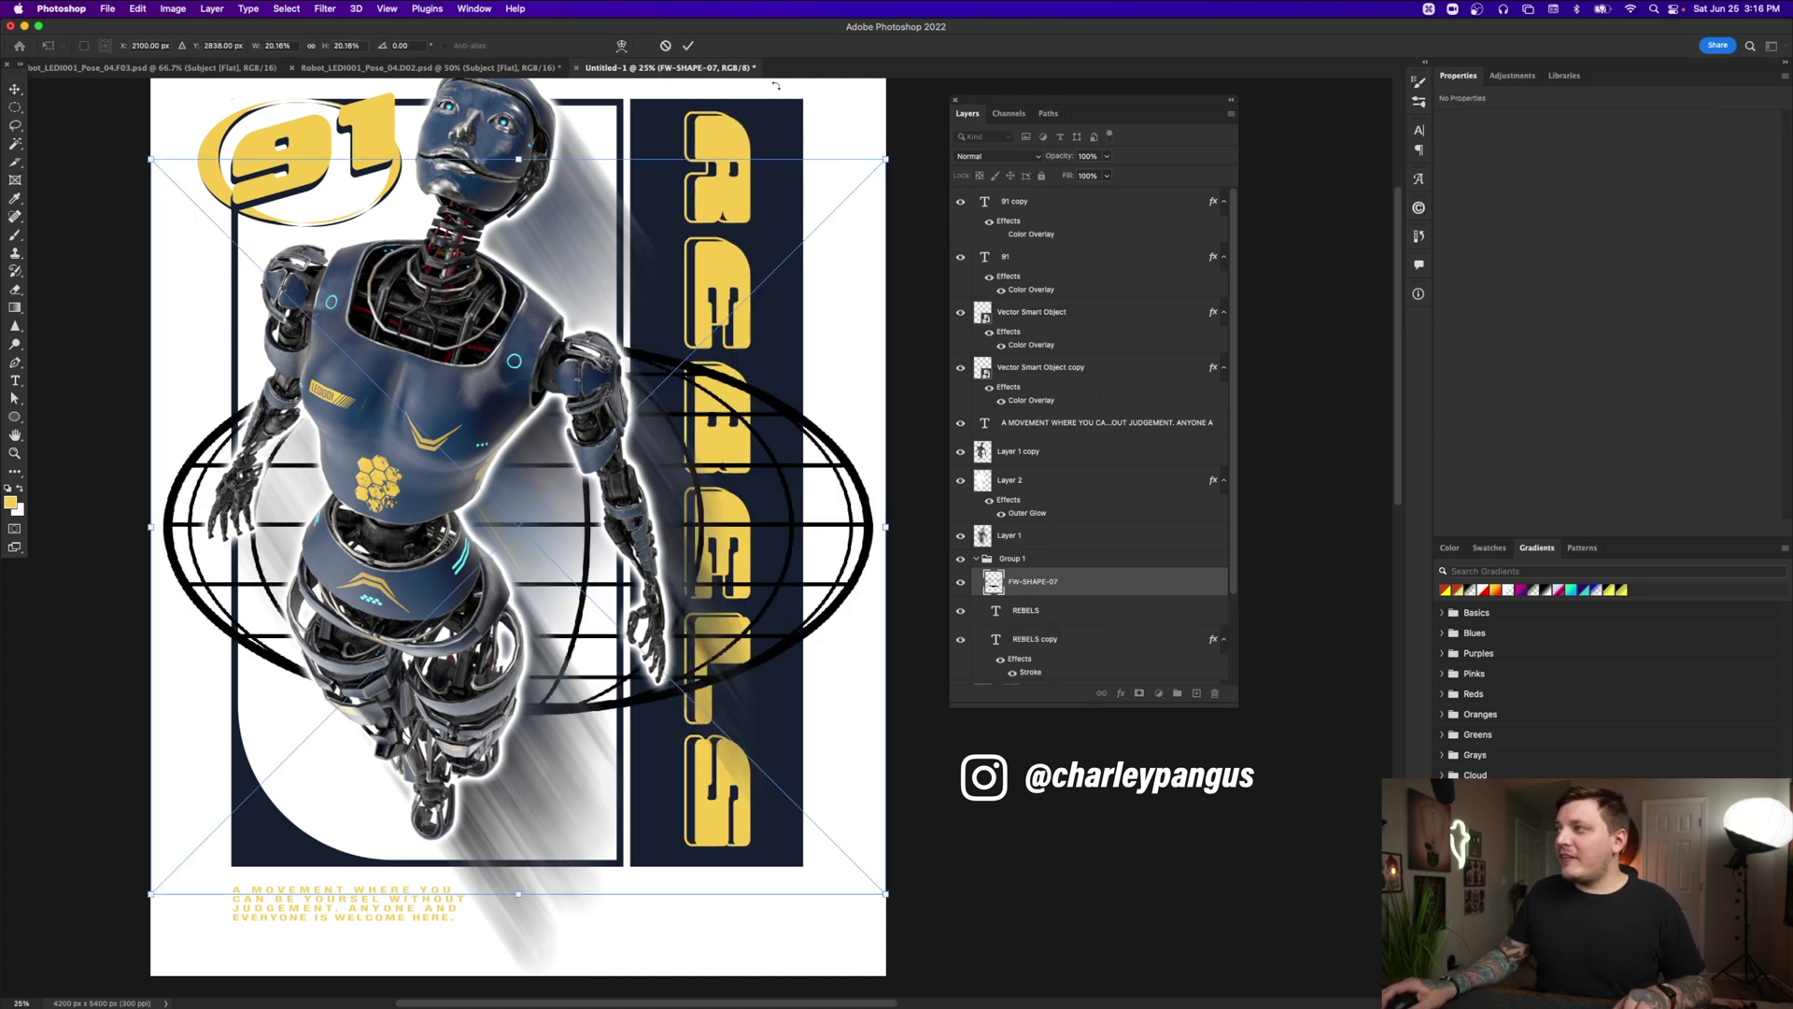
# Shrink the placed FW-SHAPE-07 globe and position it inside the frame's lower-left corner
pyautogui.moveTo(886, 158); pyautogui.dragTo(622, 423)
pyautogui.moveTo(510, 556); pyautogui.dragTo(709, 934)
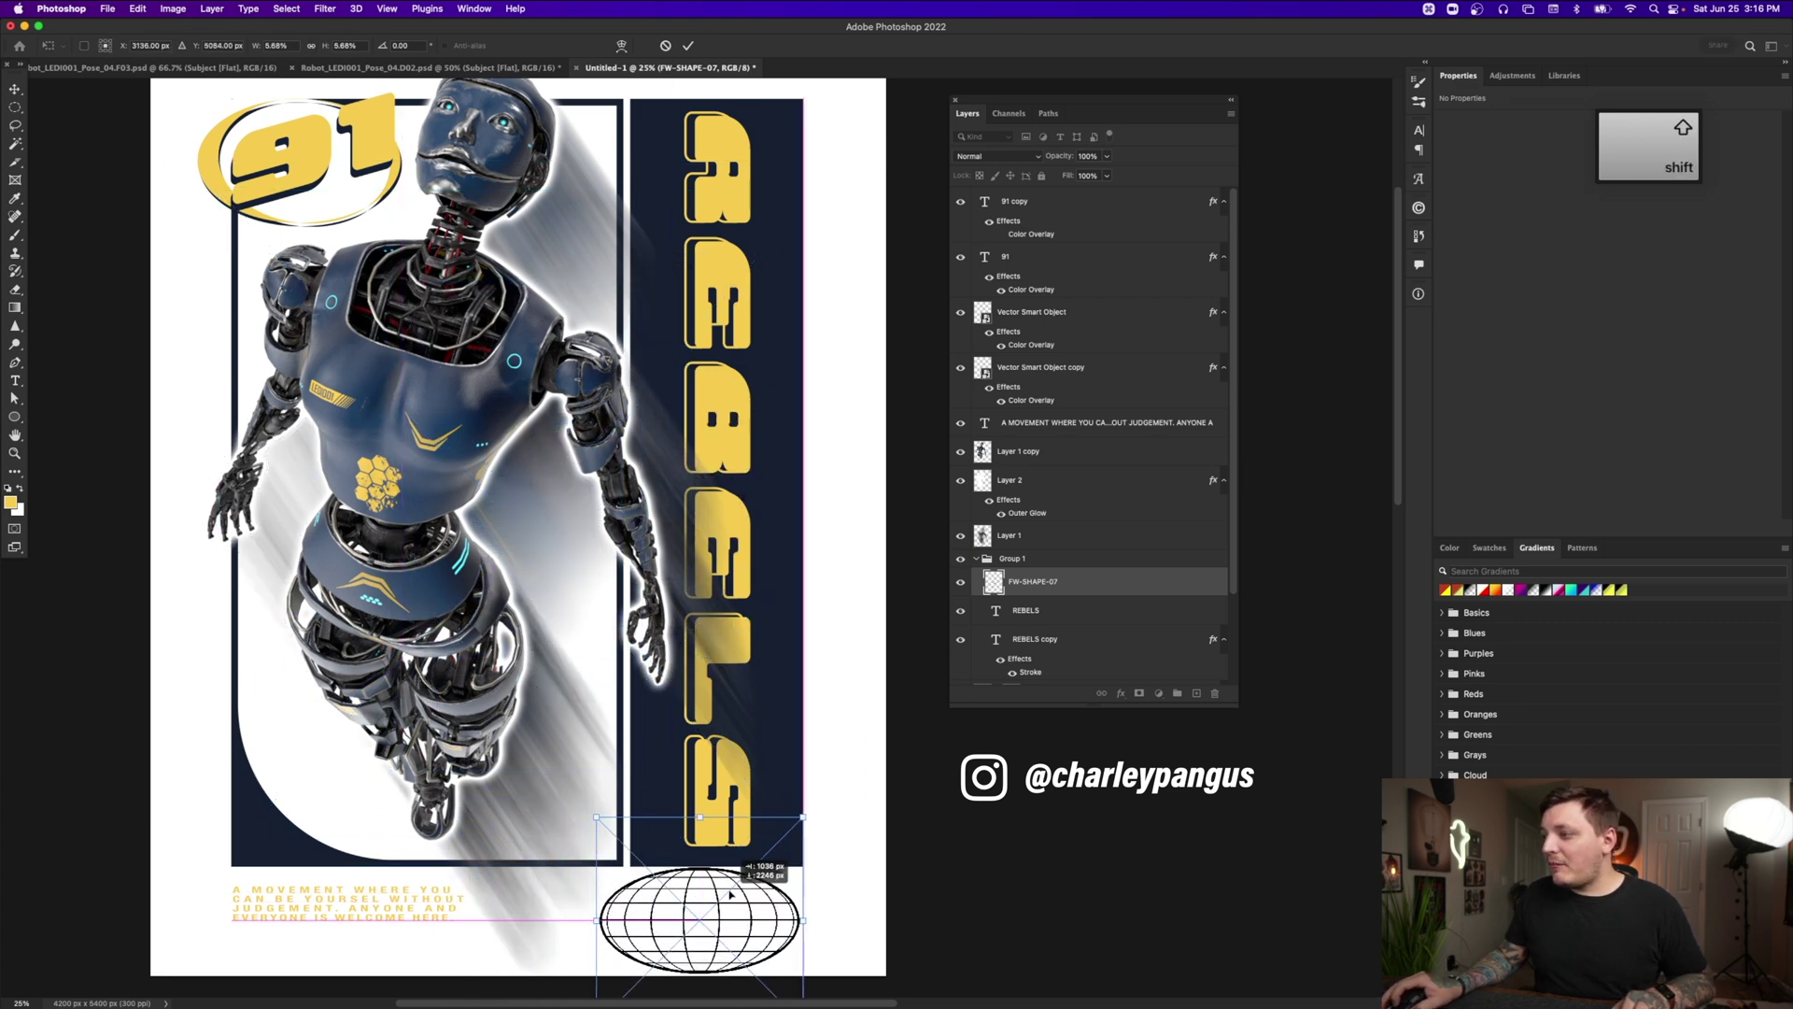
pyautogui.moveTo(803, 815); pyautogui.dragTo(771, 831)
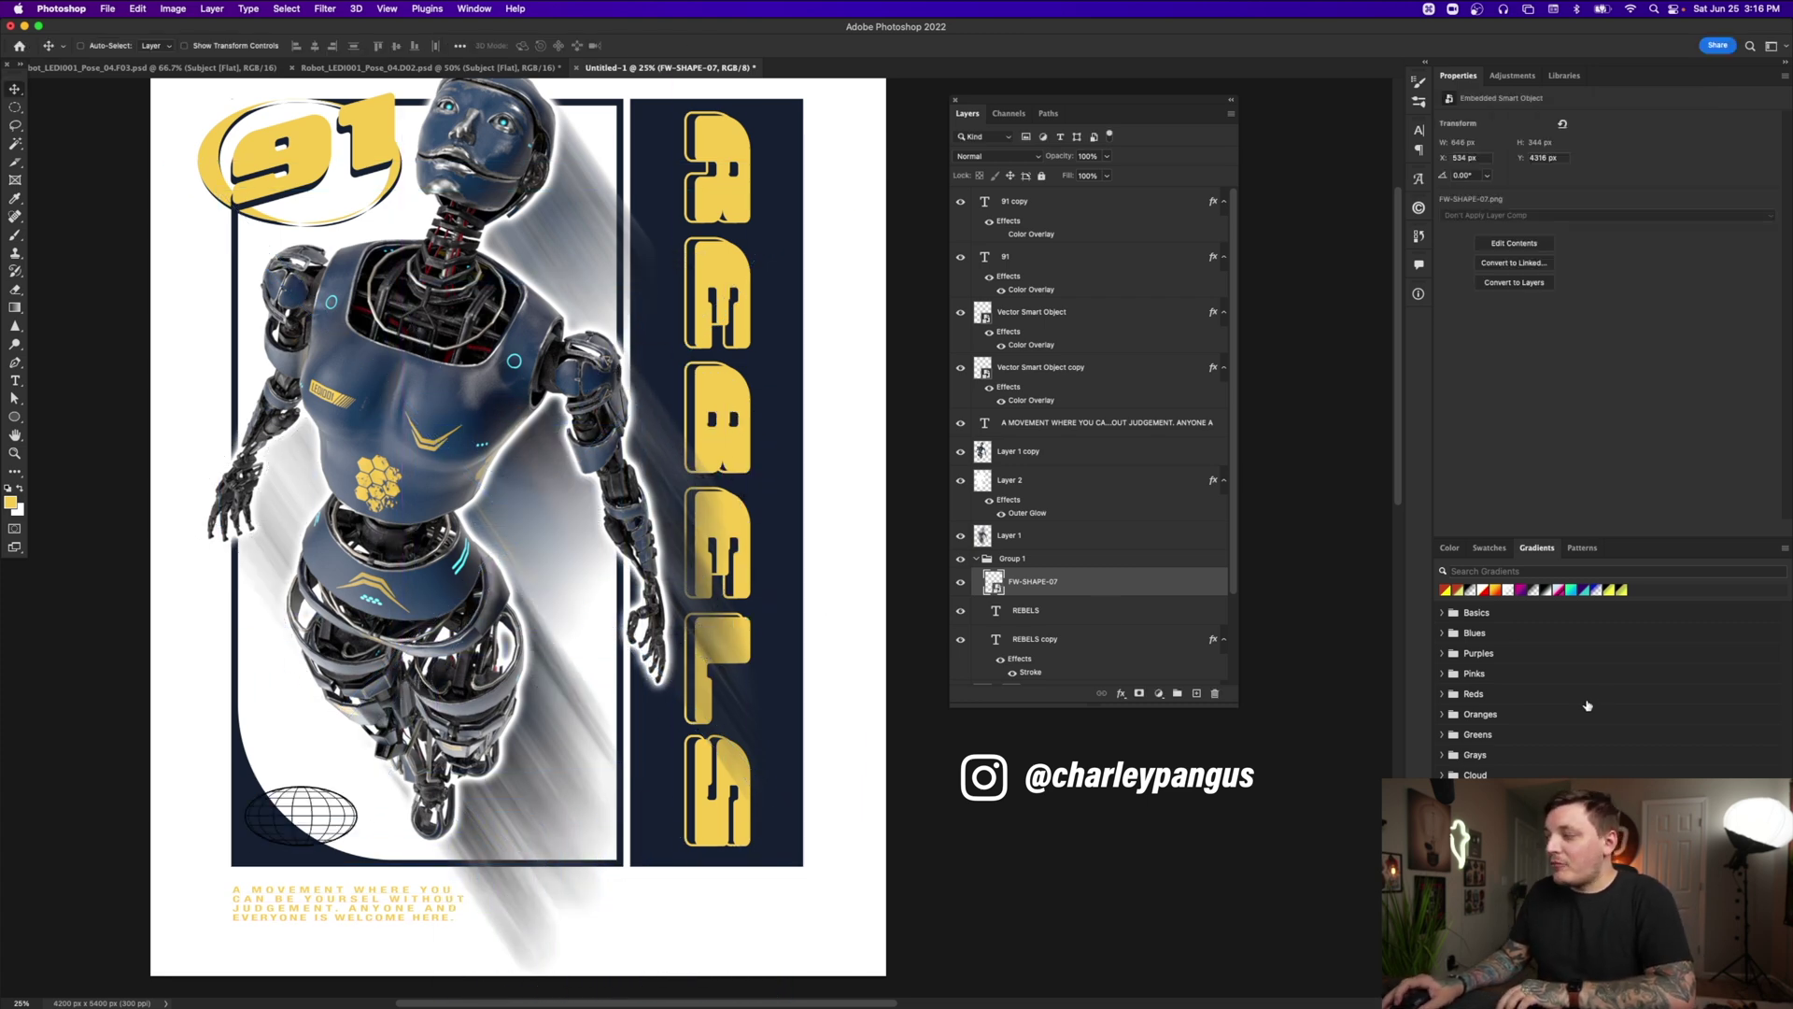
# Rasterize the globe layer and paste its part overlapping the navy frame in place on a new layer
pyautogui.rightClick(1091, 587)
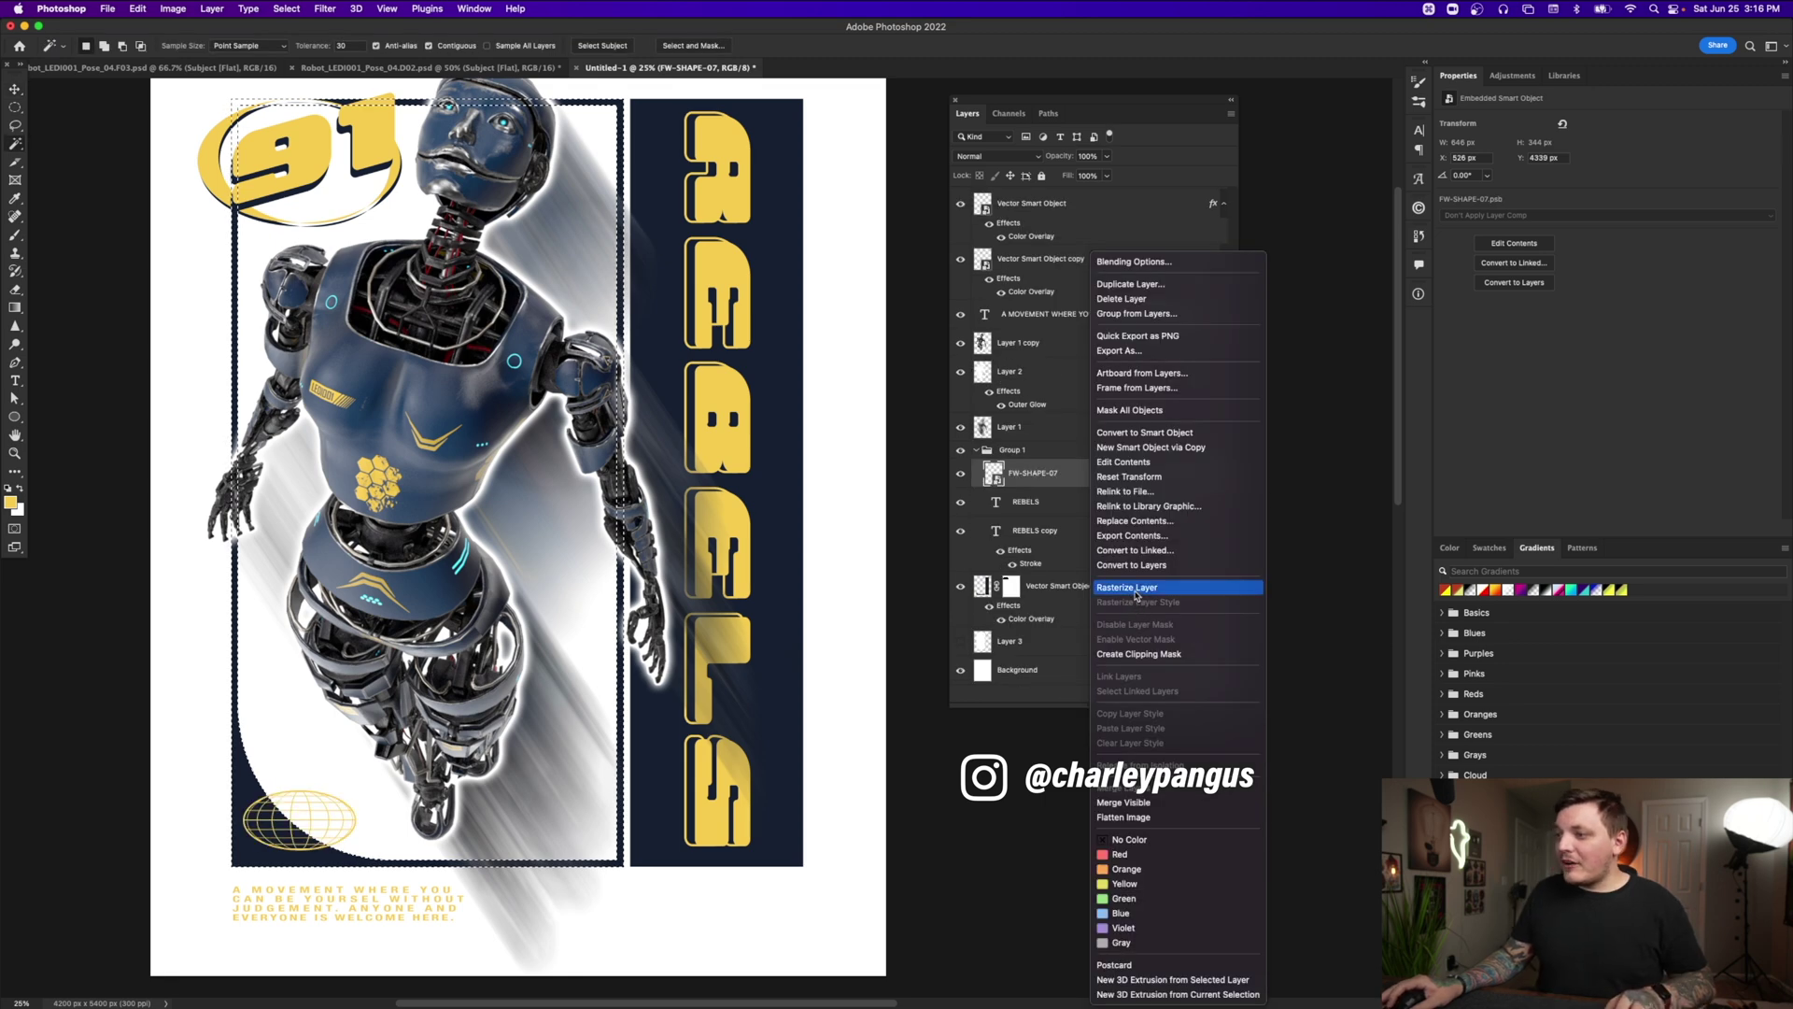
pyautogui.click(1137, 588)
pyautogui.press('shift+super+v')
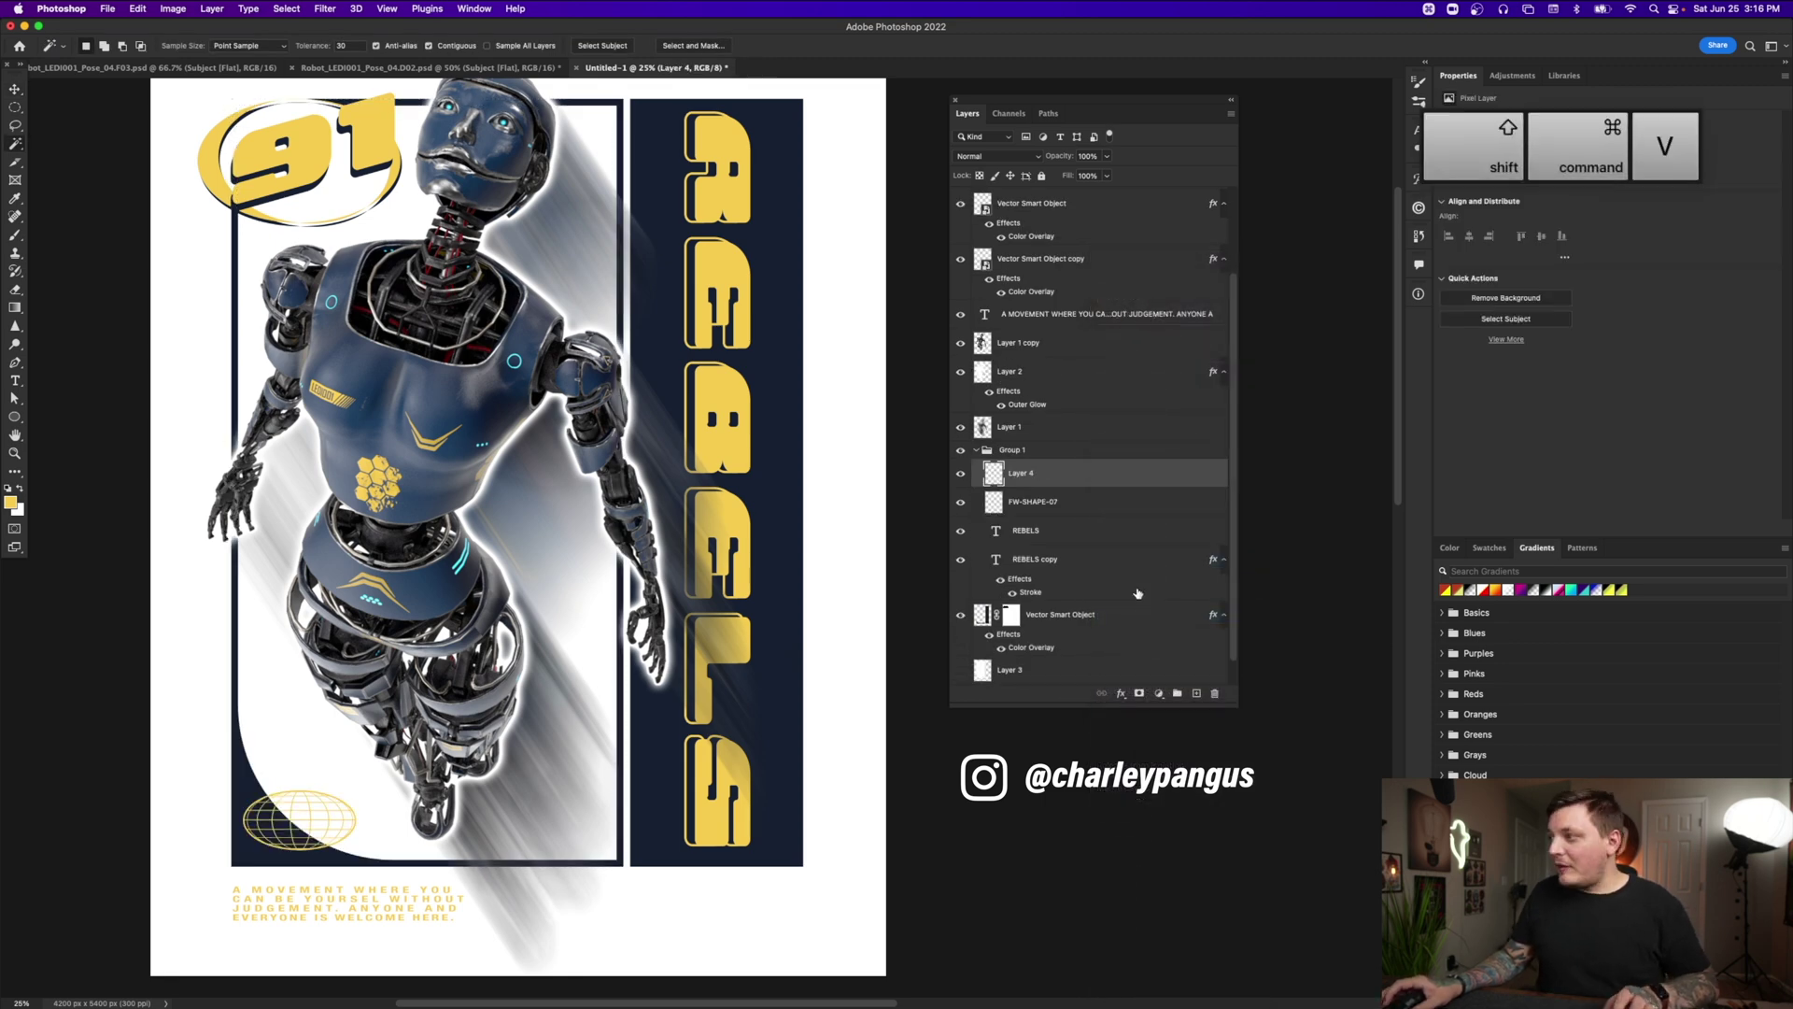
pyautogui.click(1121, 693)
pyautogui.click(1153, 803)
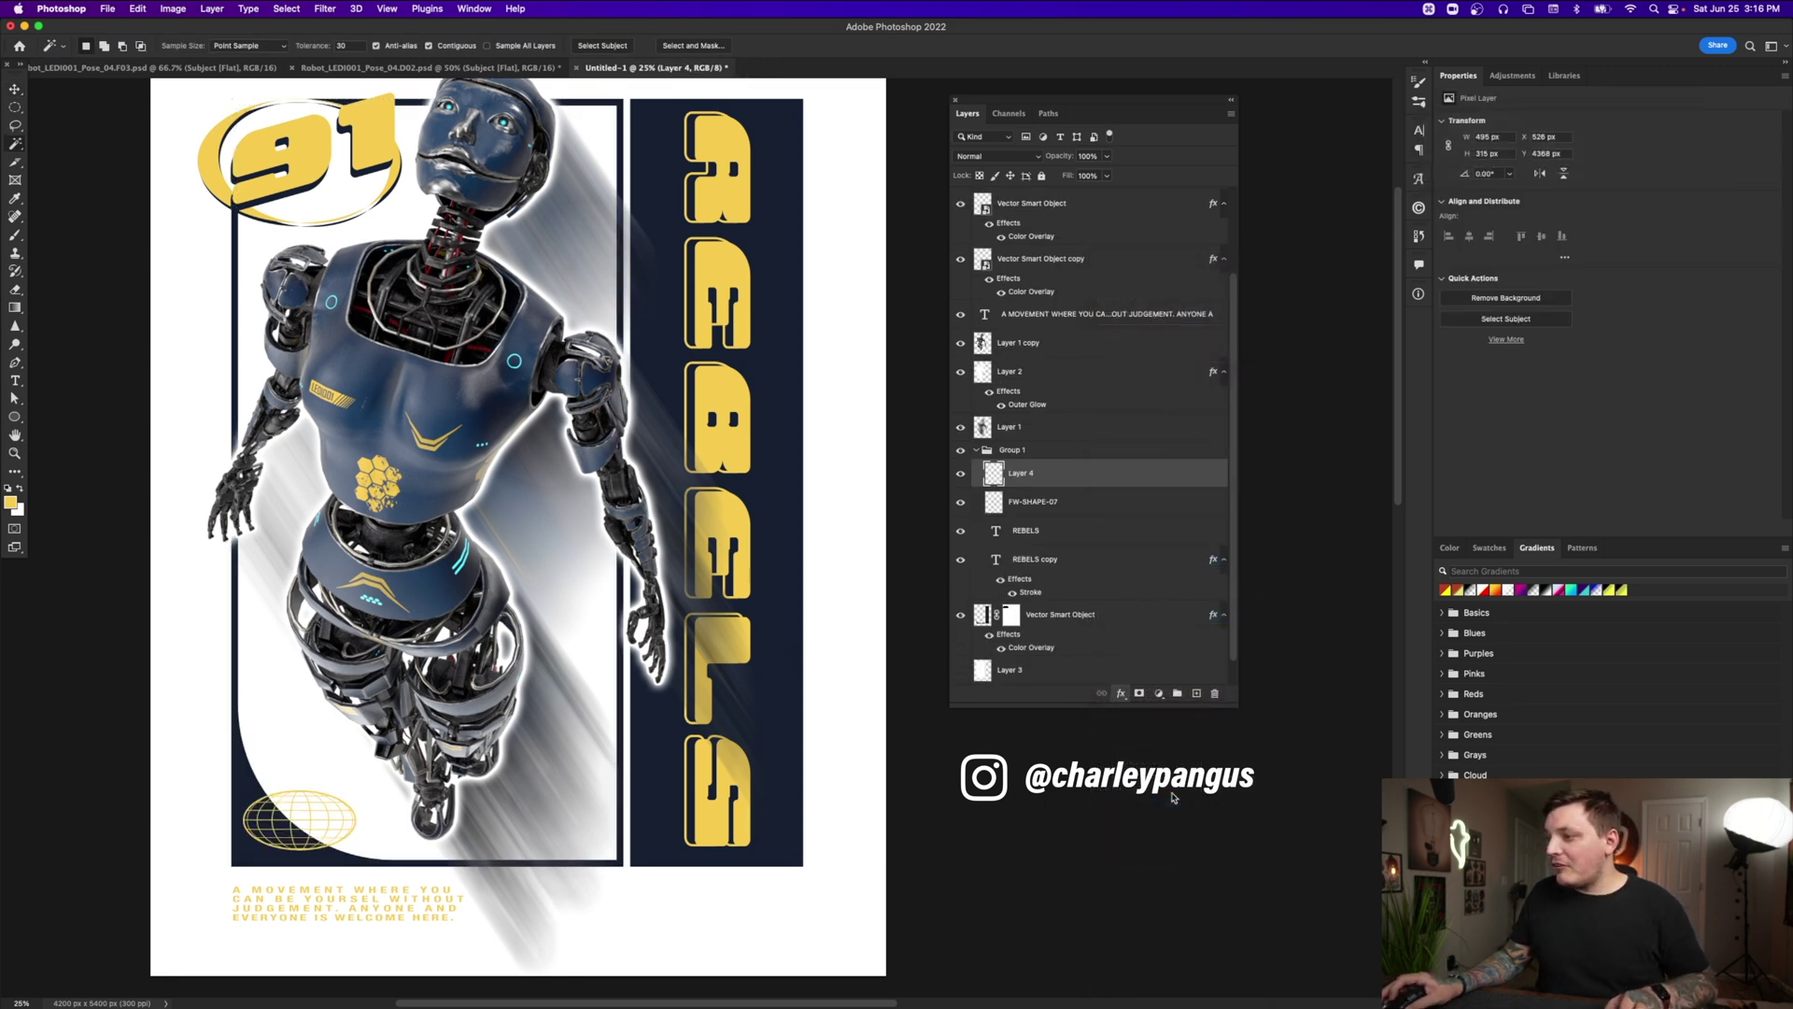
pyautogui.press('Escape')
# Give the FW-SHAPE-07 part of the globe a Color Overlay in navy #151f31 sampled from the frame
pyautogui.click(1029, 510)
pyautogui.click(1121, 693)
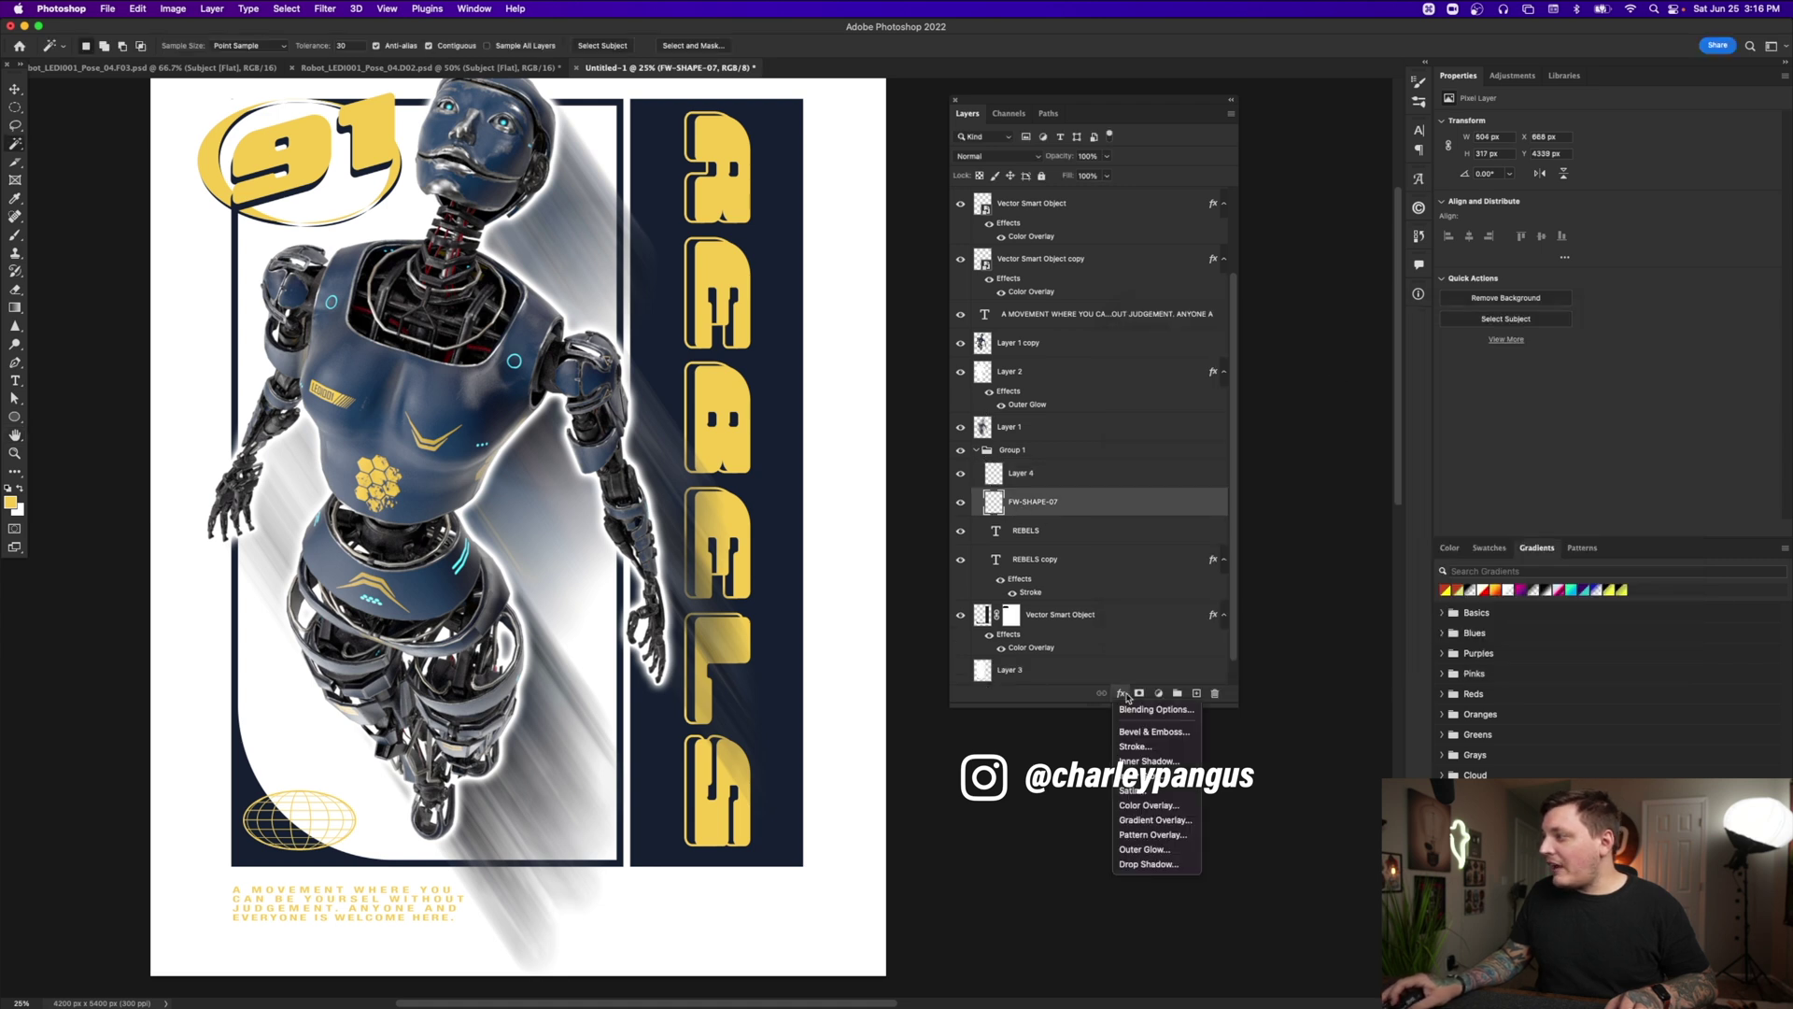
pyautogui.click(1156, 805)
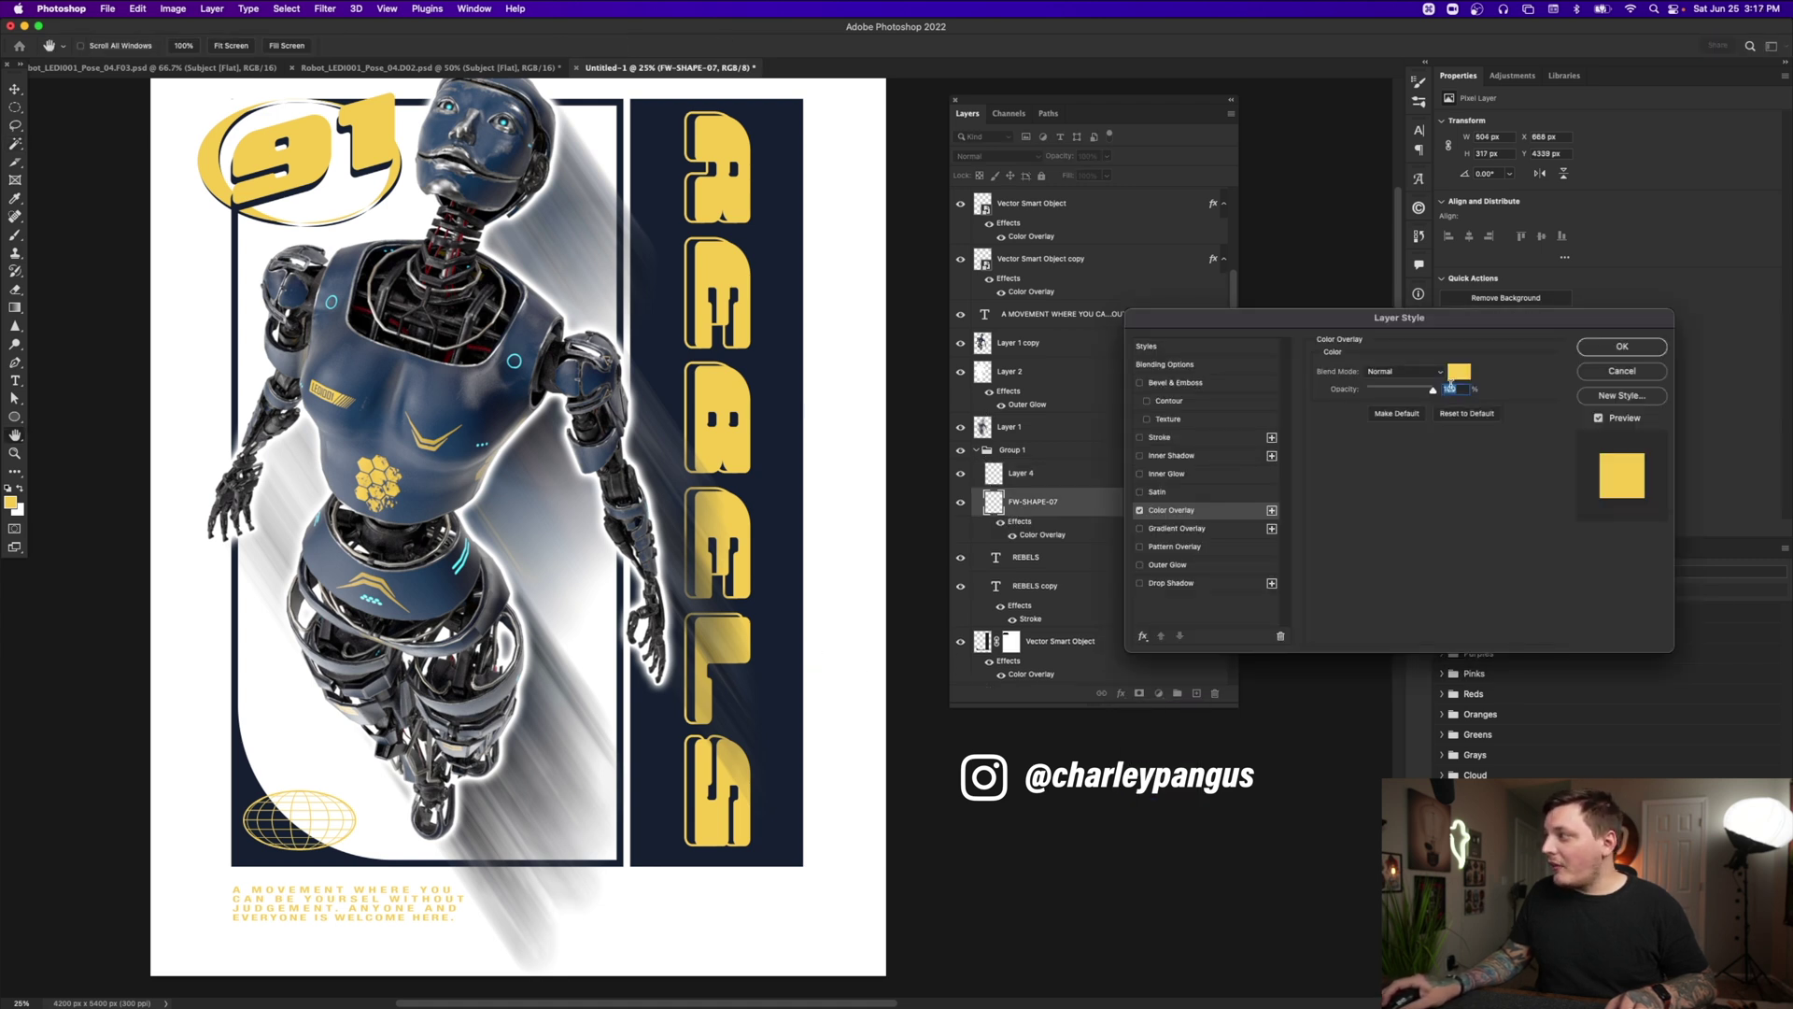
pyautogui.click(1459, 373)
pyautogui.click(255, 783)
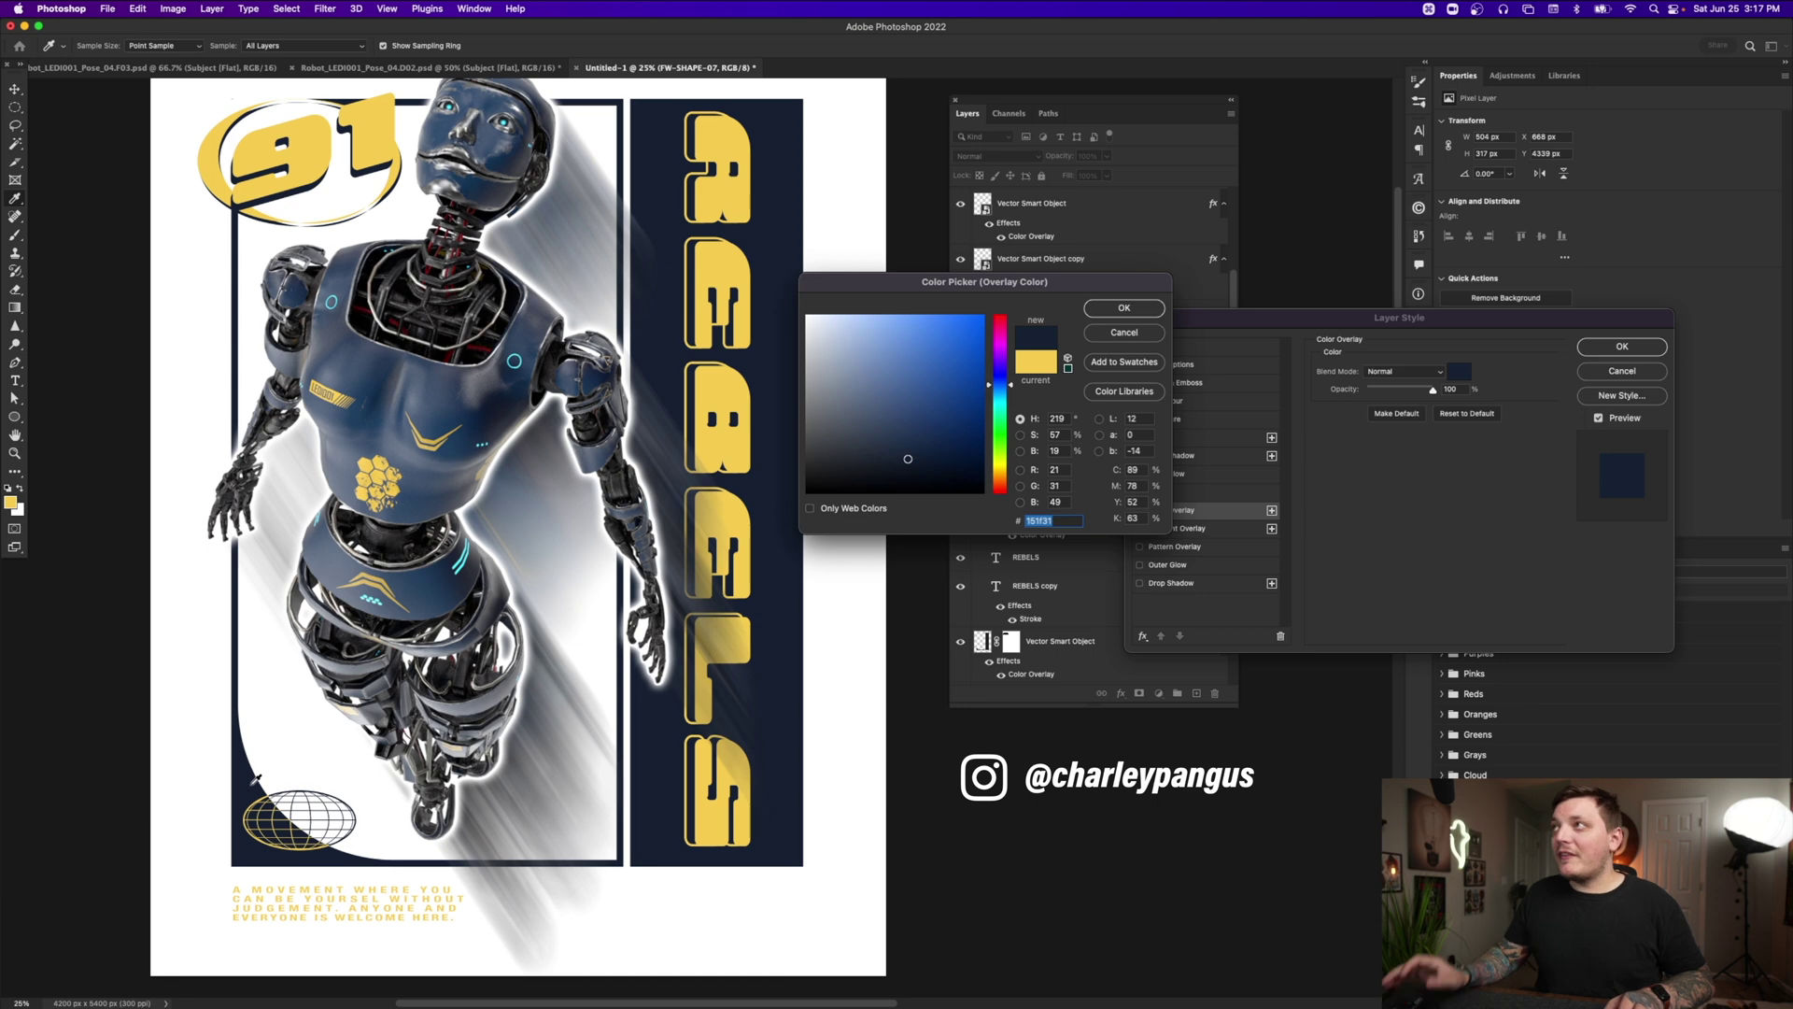
pyautogui.press('Return')
pyautogui.press('Return')
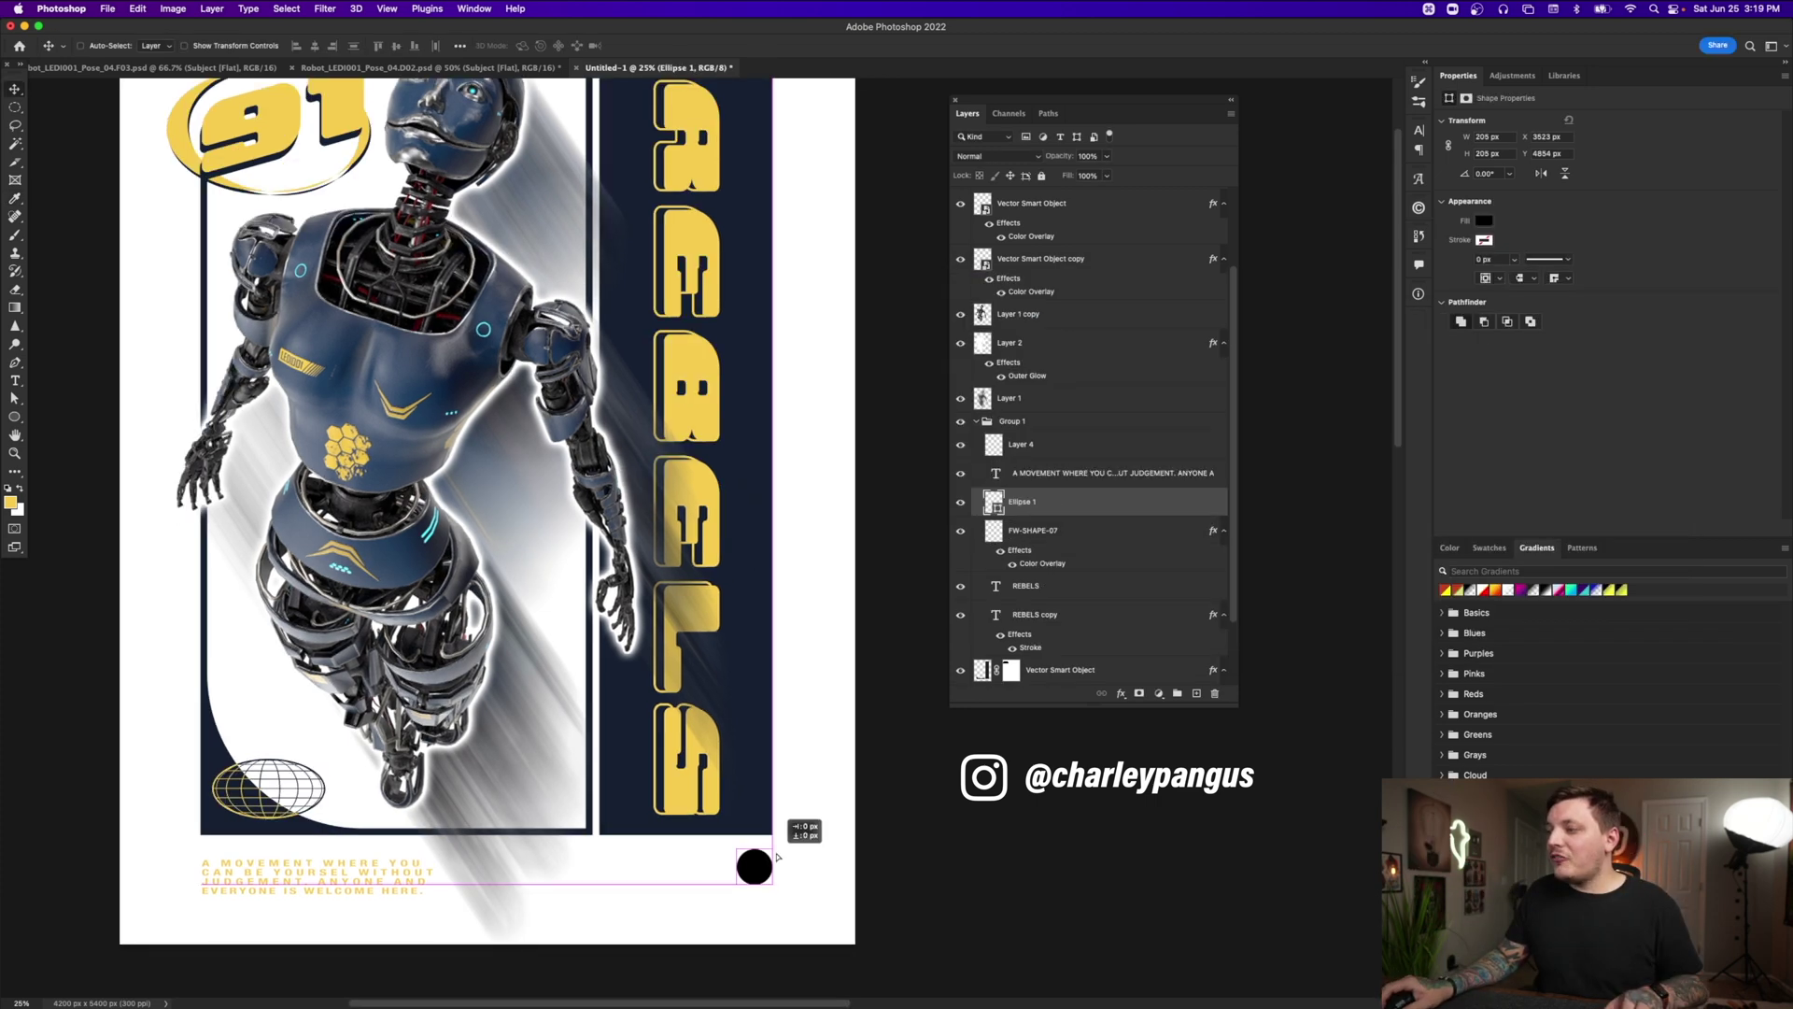
# Set the small circle's fill to 0% and add a yellow outside Stroke to it
pyautogui.press('super+z')
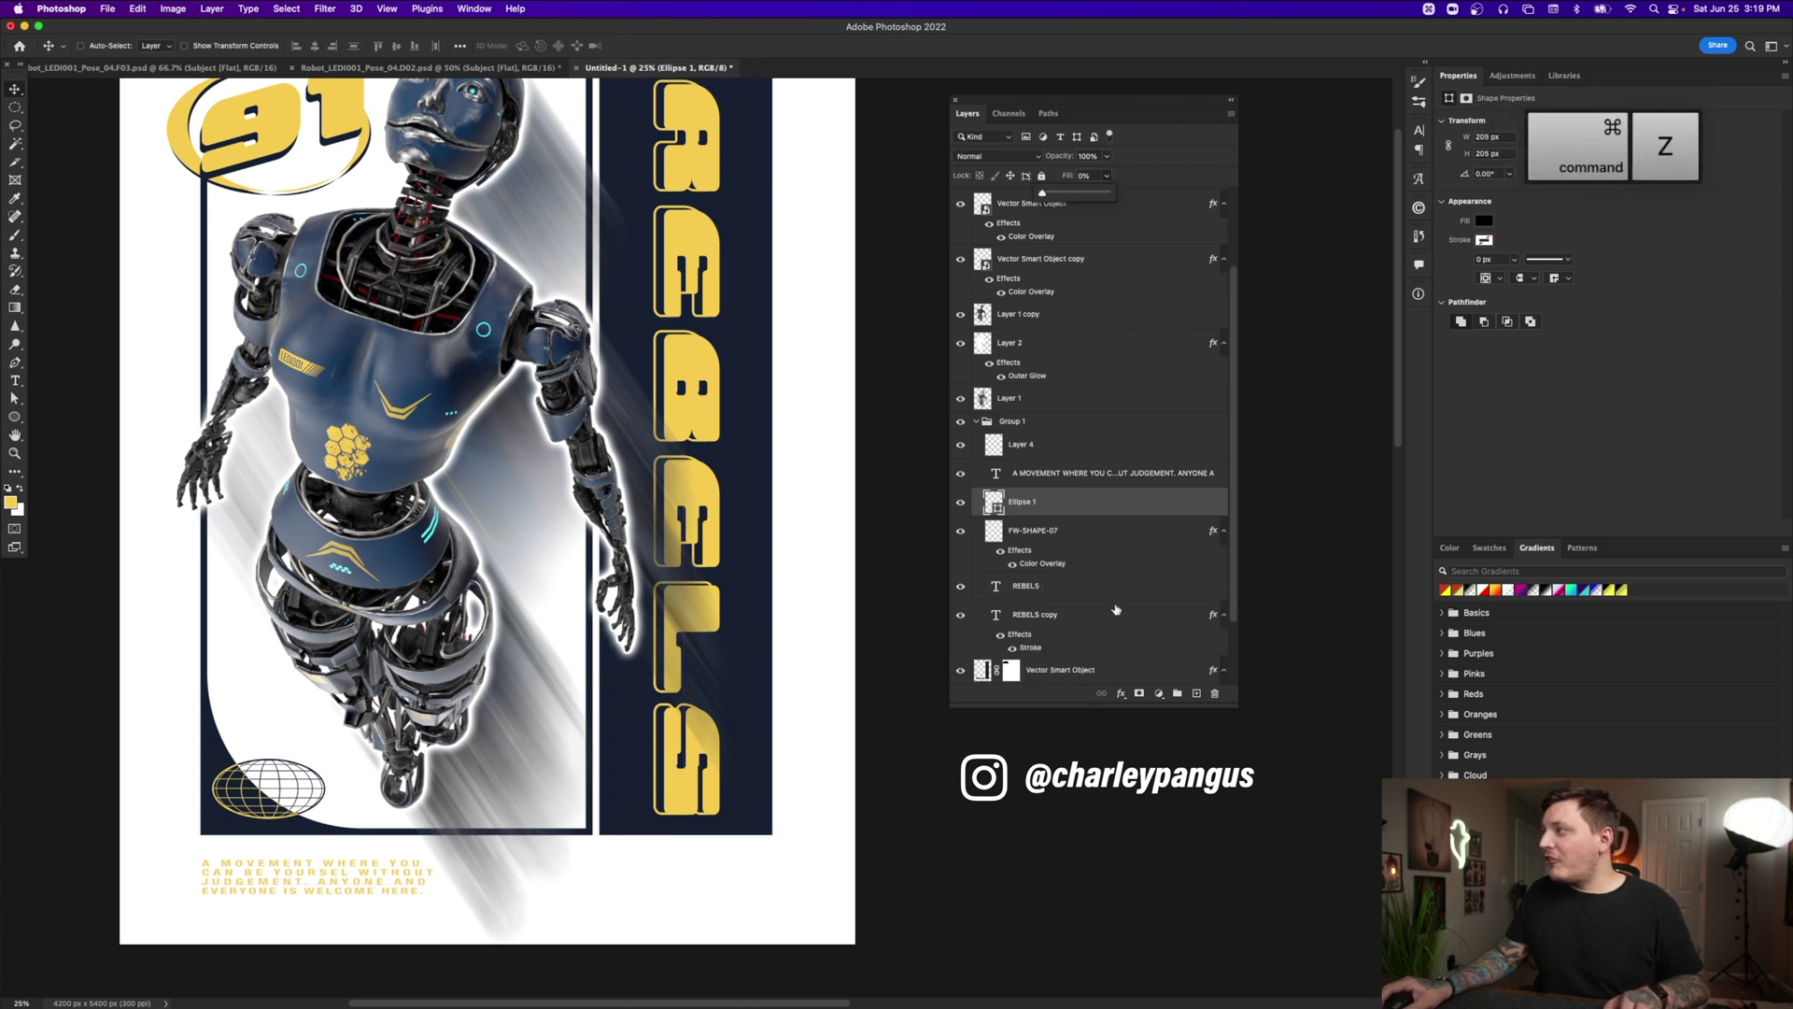
pyautogui.click(1121, 693)
pyautogui.click(1144, 745)
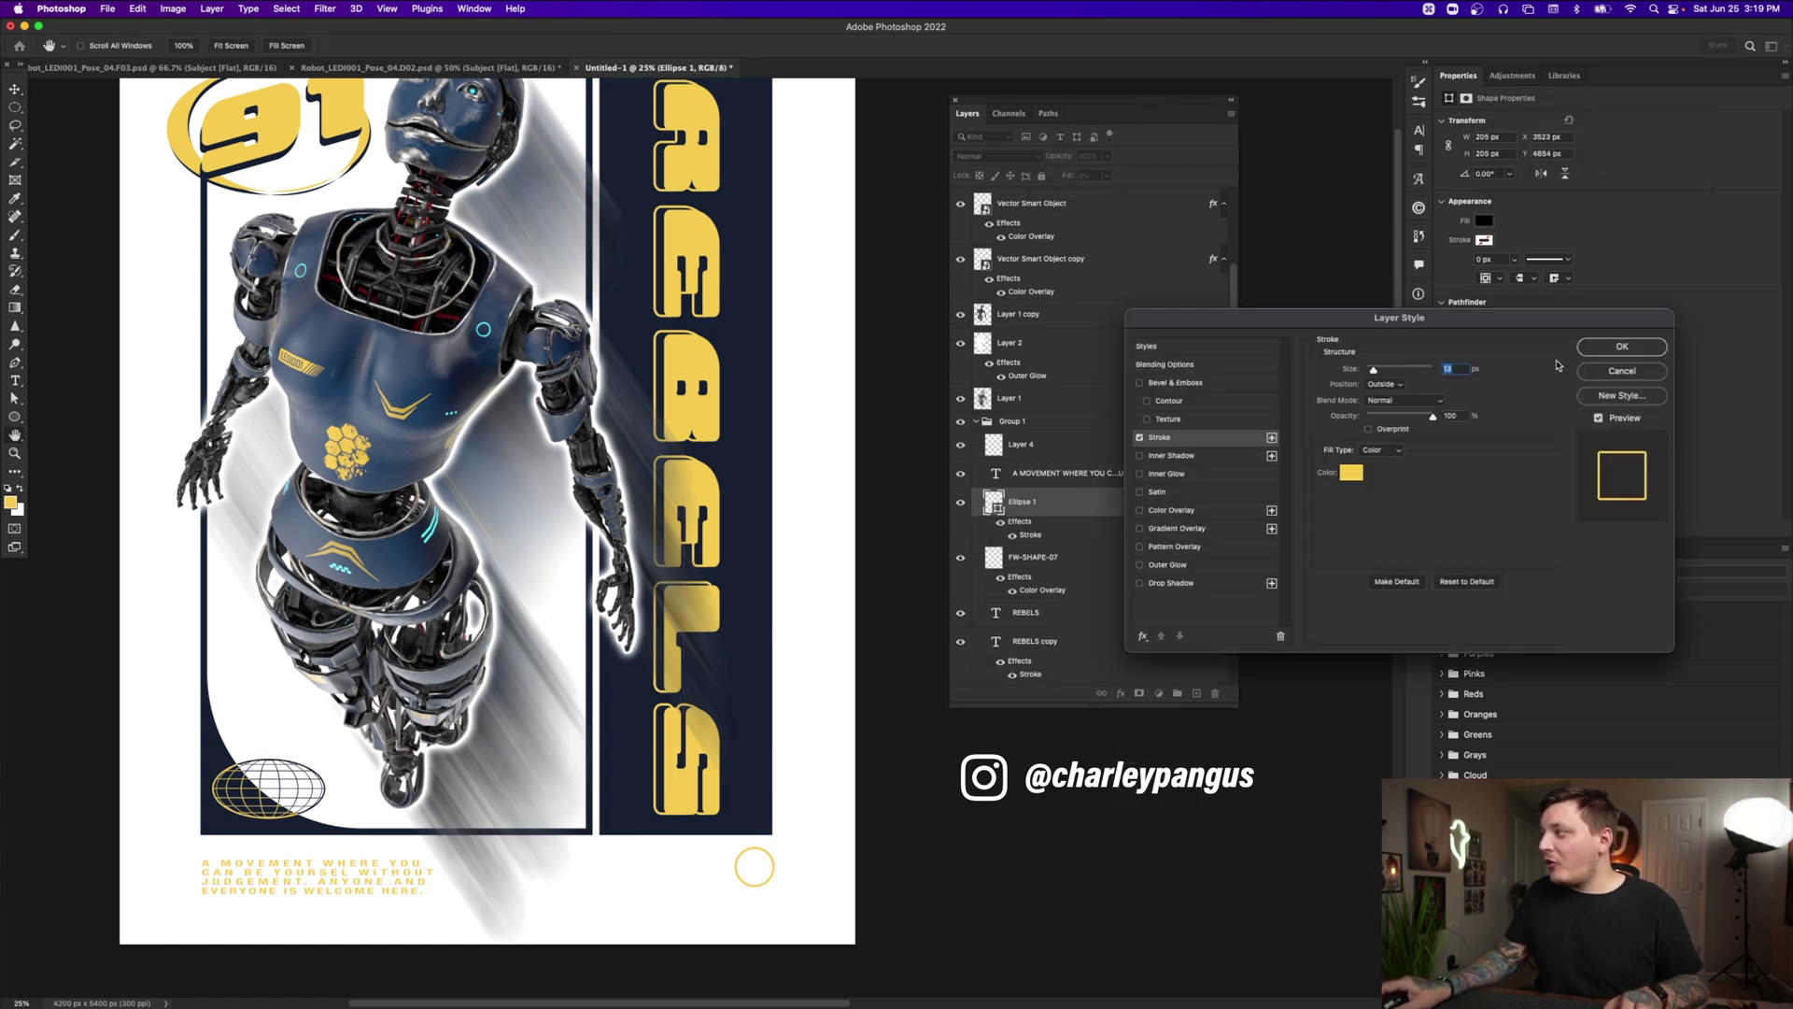
pyautogui.click(1622, 346)
# Duplicate the yellow ring to its left, recolor the copy's Stroke dark navy and overlap the two rings
pyautogui.moveTo(829, 790); pyautogui.dragTo(778, 789)
pyautogui.doubleClick(1030, 534)
pyautogui.click(1352, 472)
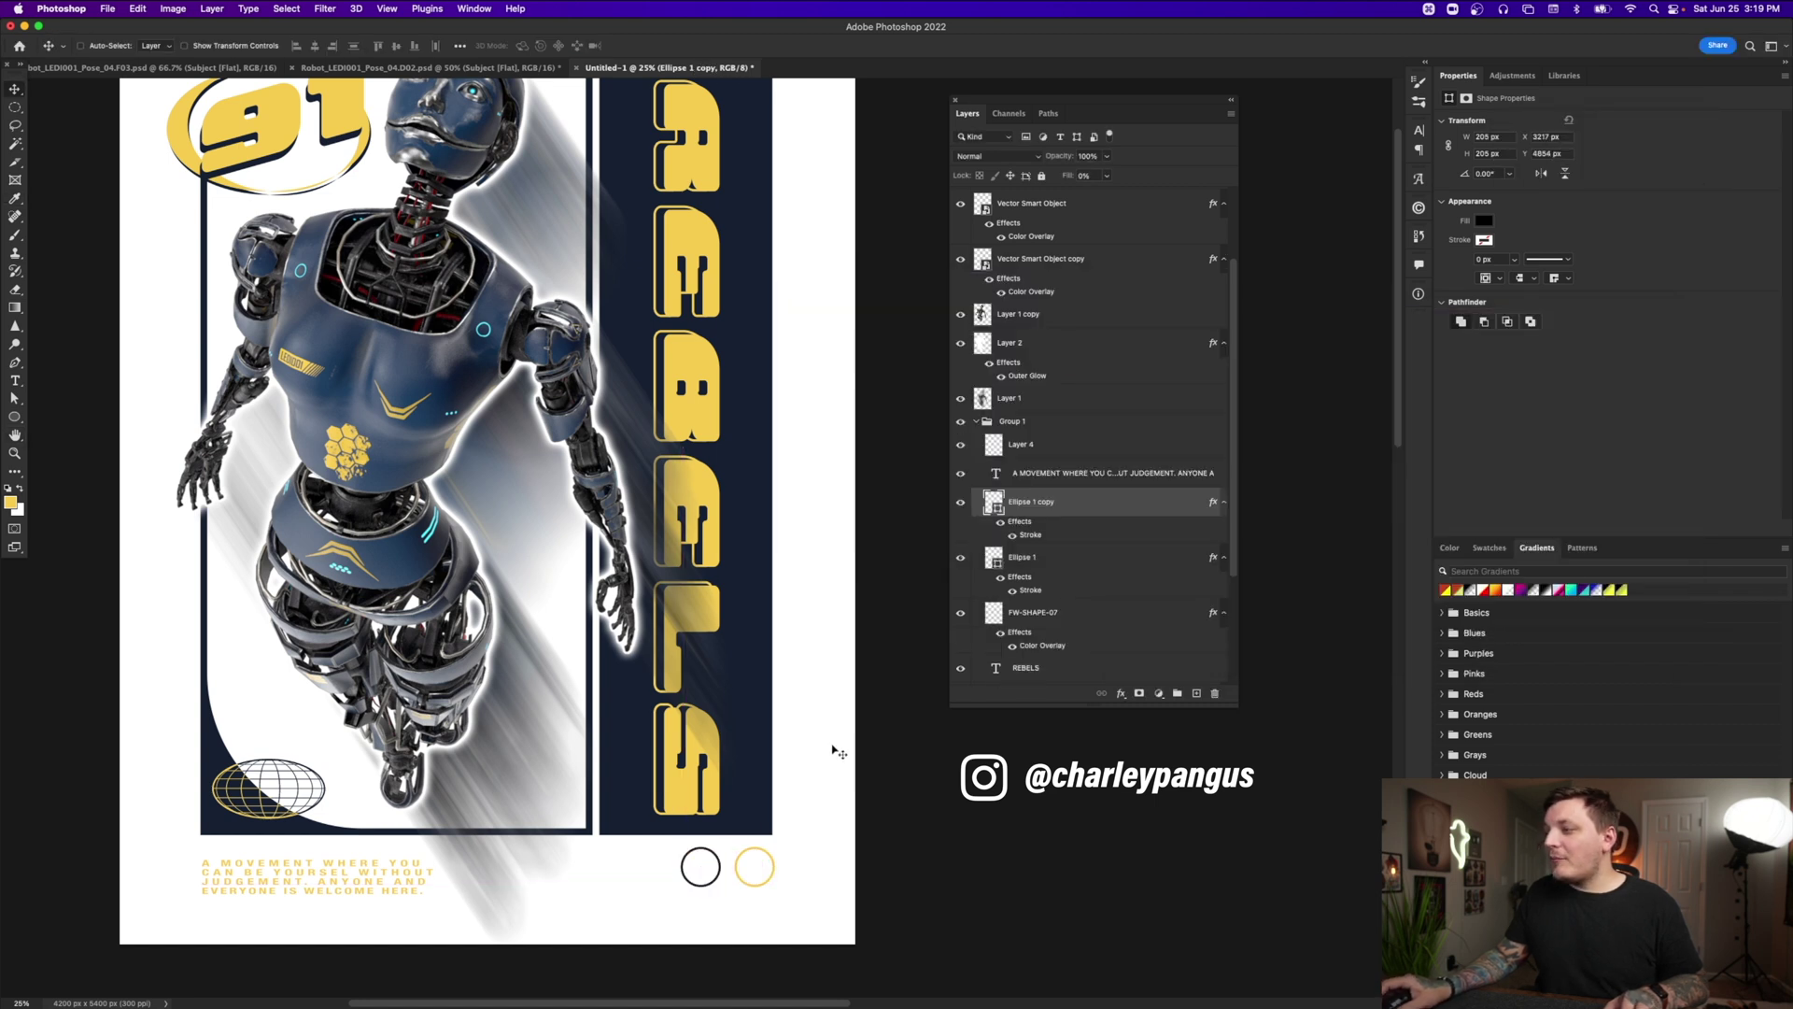
pyautogui.moveTo(835, 749); pyautogui.dragTo(856, 749)
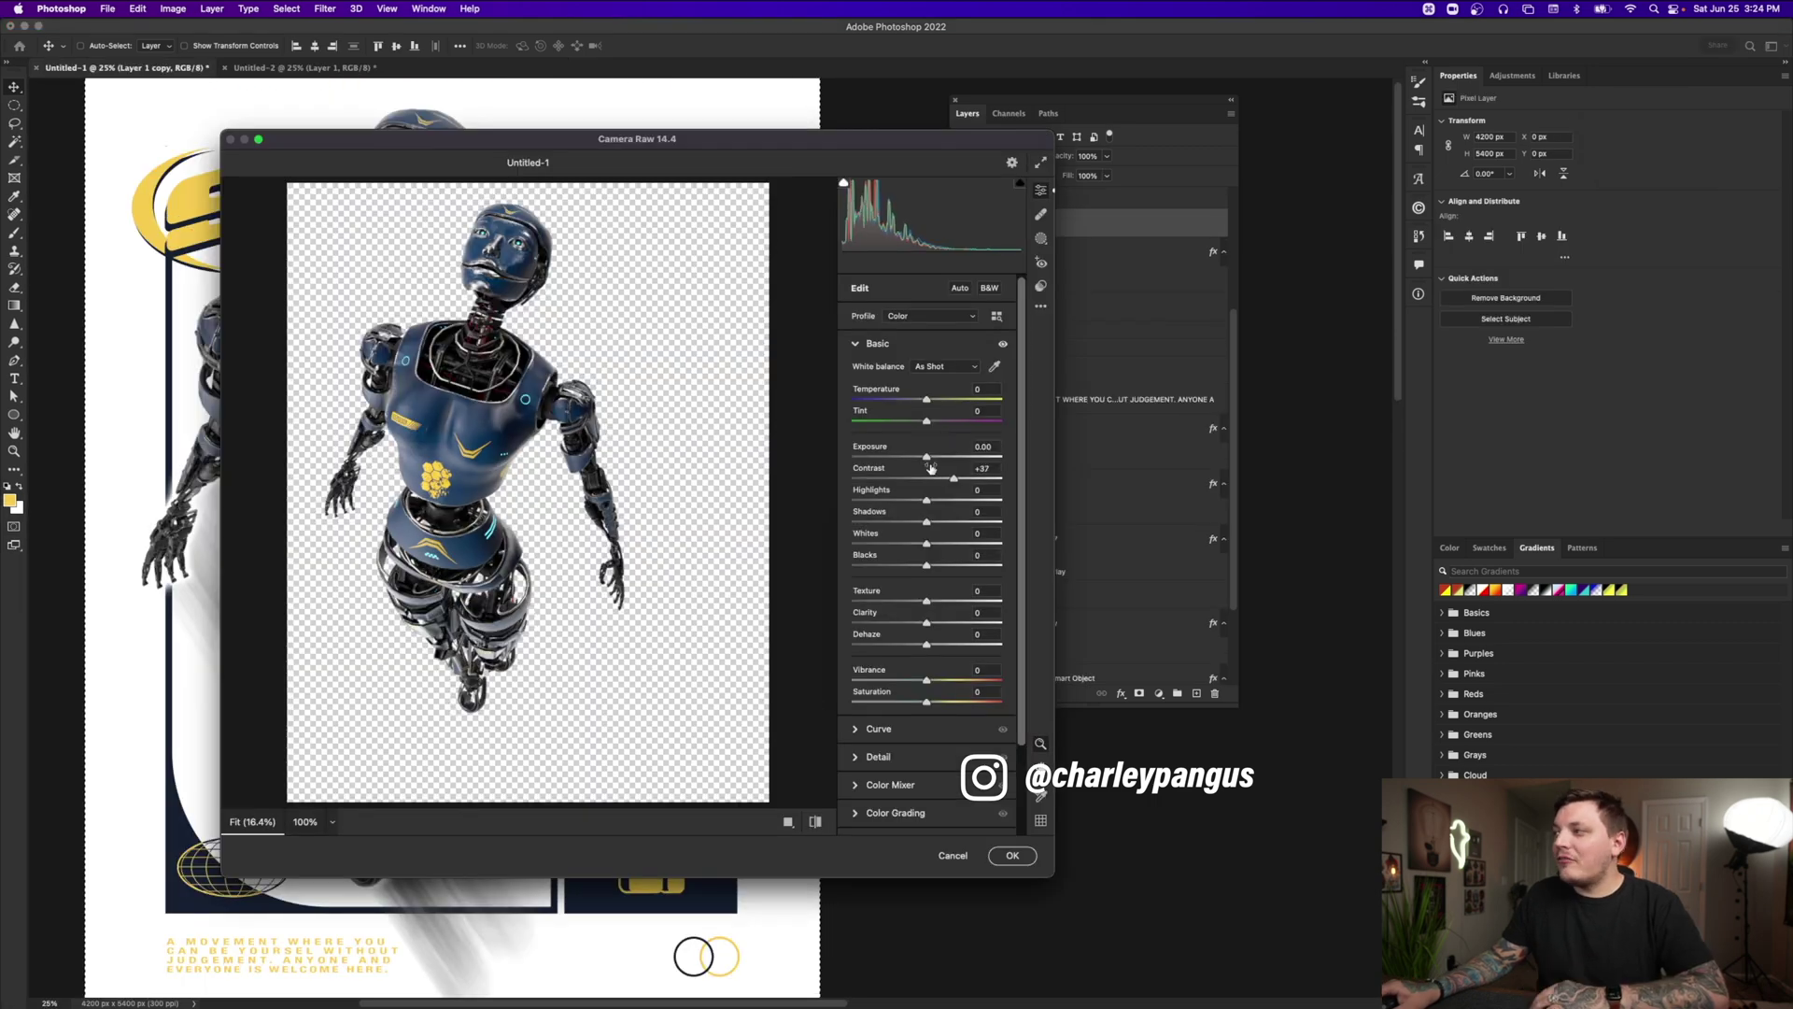
# In Camera Raw, set the robot's exposure to +0.55, shadows +43, whites +26, blacks -25, texture +92, clarity +54, dehaze +21, saturation +23 and sharpening 77
pyautogui.moveTo(927, 457); pyautogui.dragTo(961, 681)
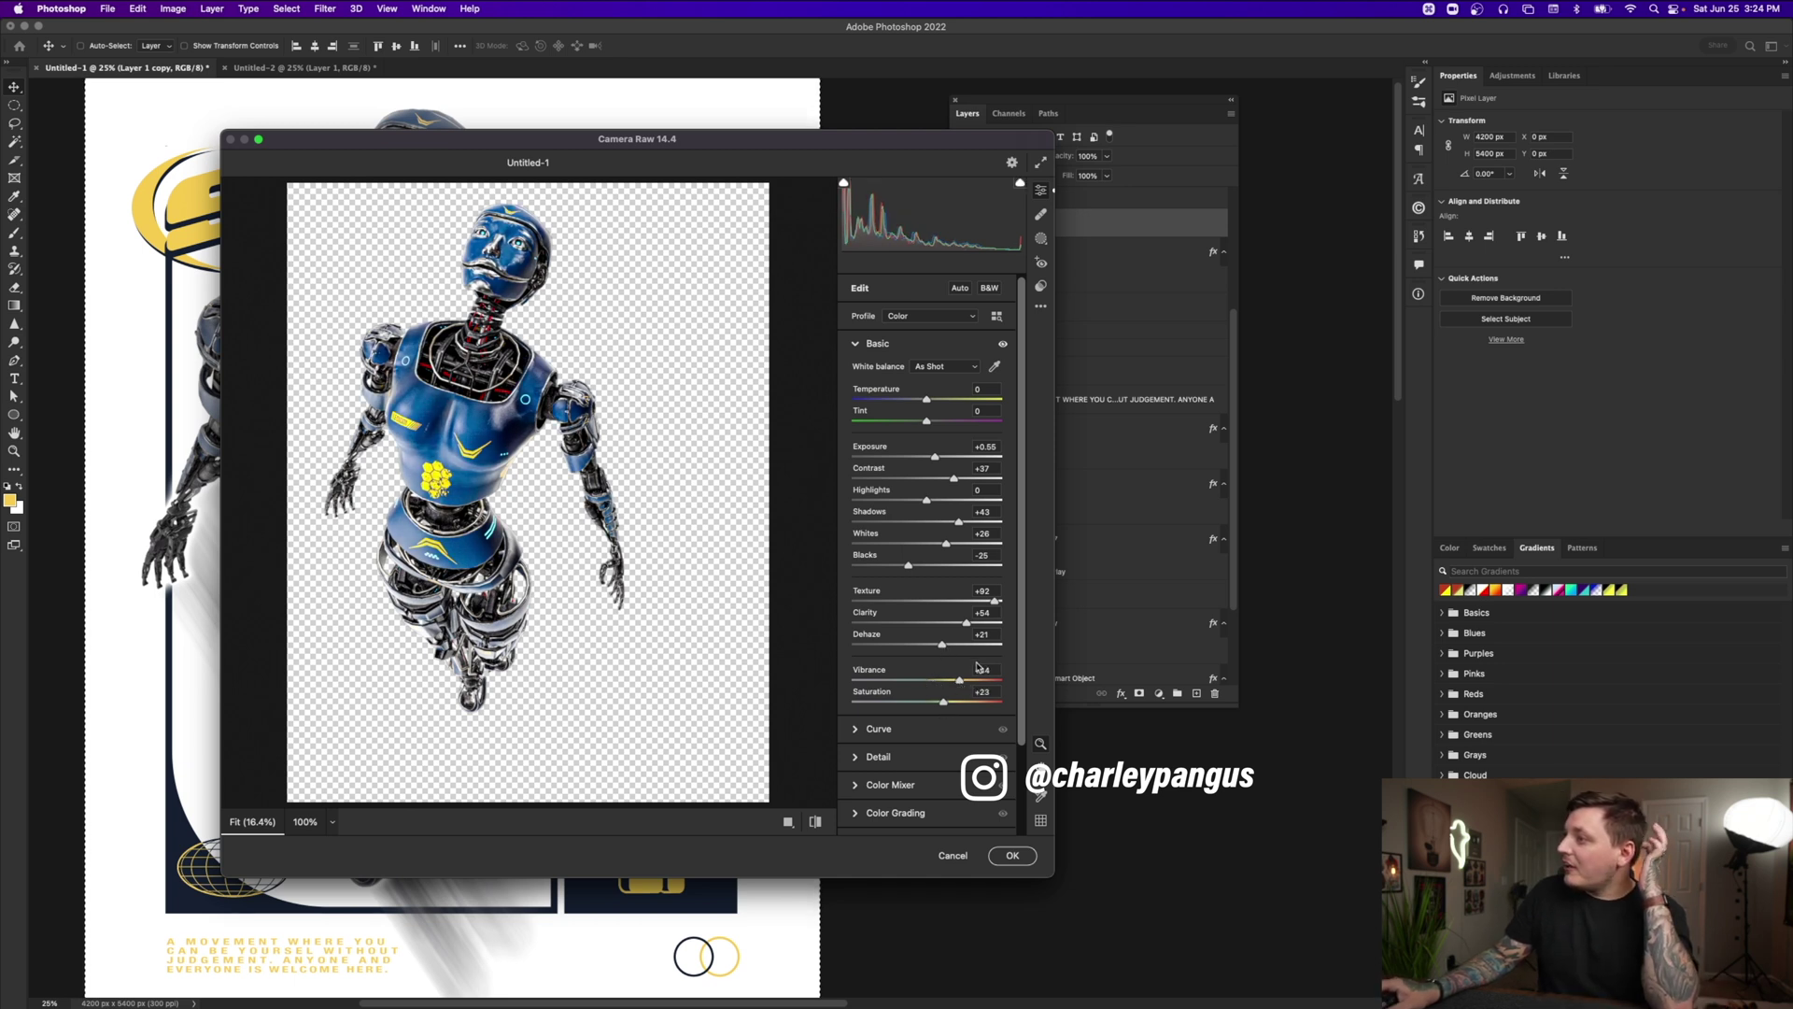
pyautogui.click(860, 757)
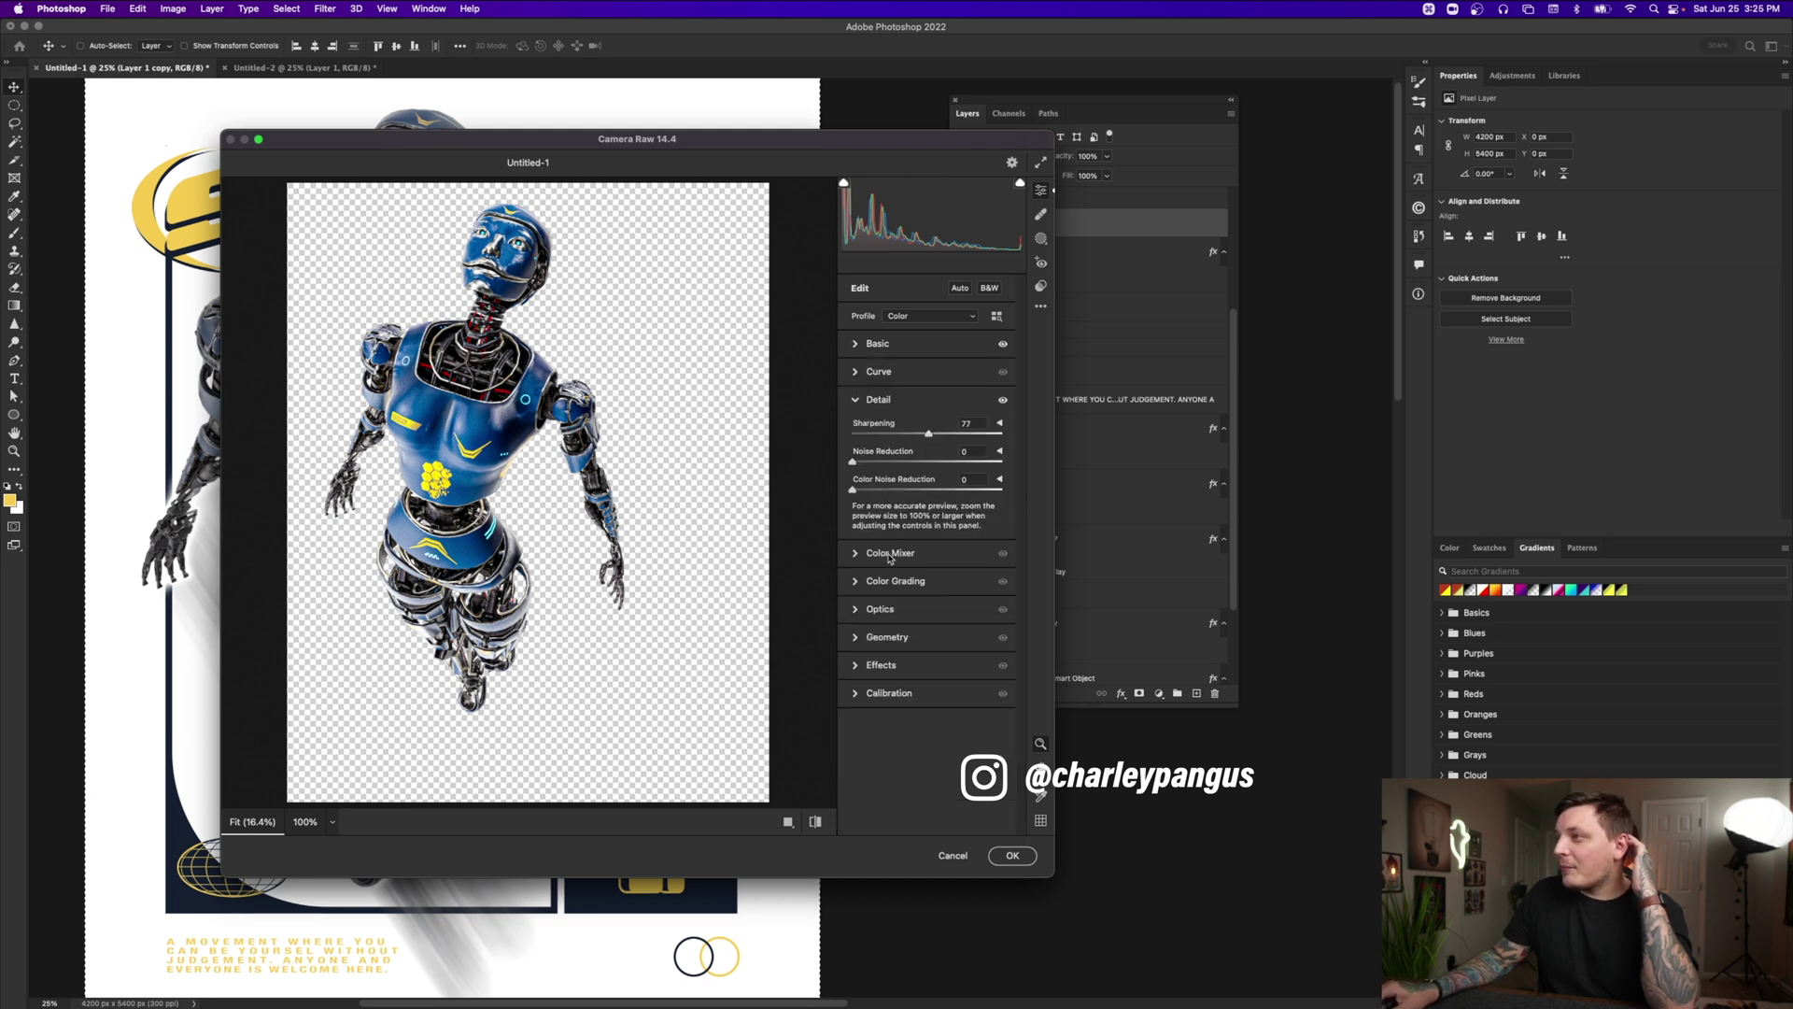
# In the robot's Camera Raw calibration, lower the Blue Primary hue and raise the Green Primary hue
pyautogui.click(865, 693)
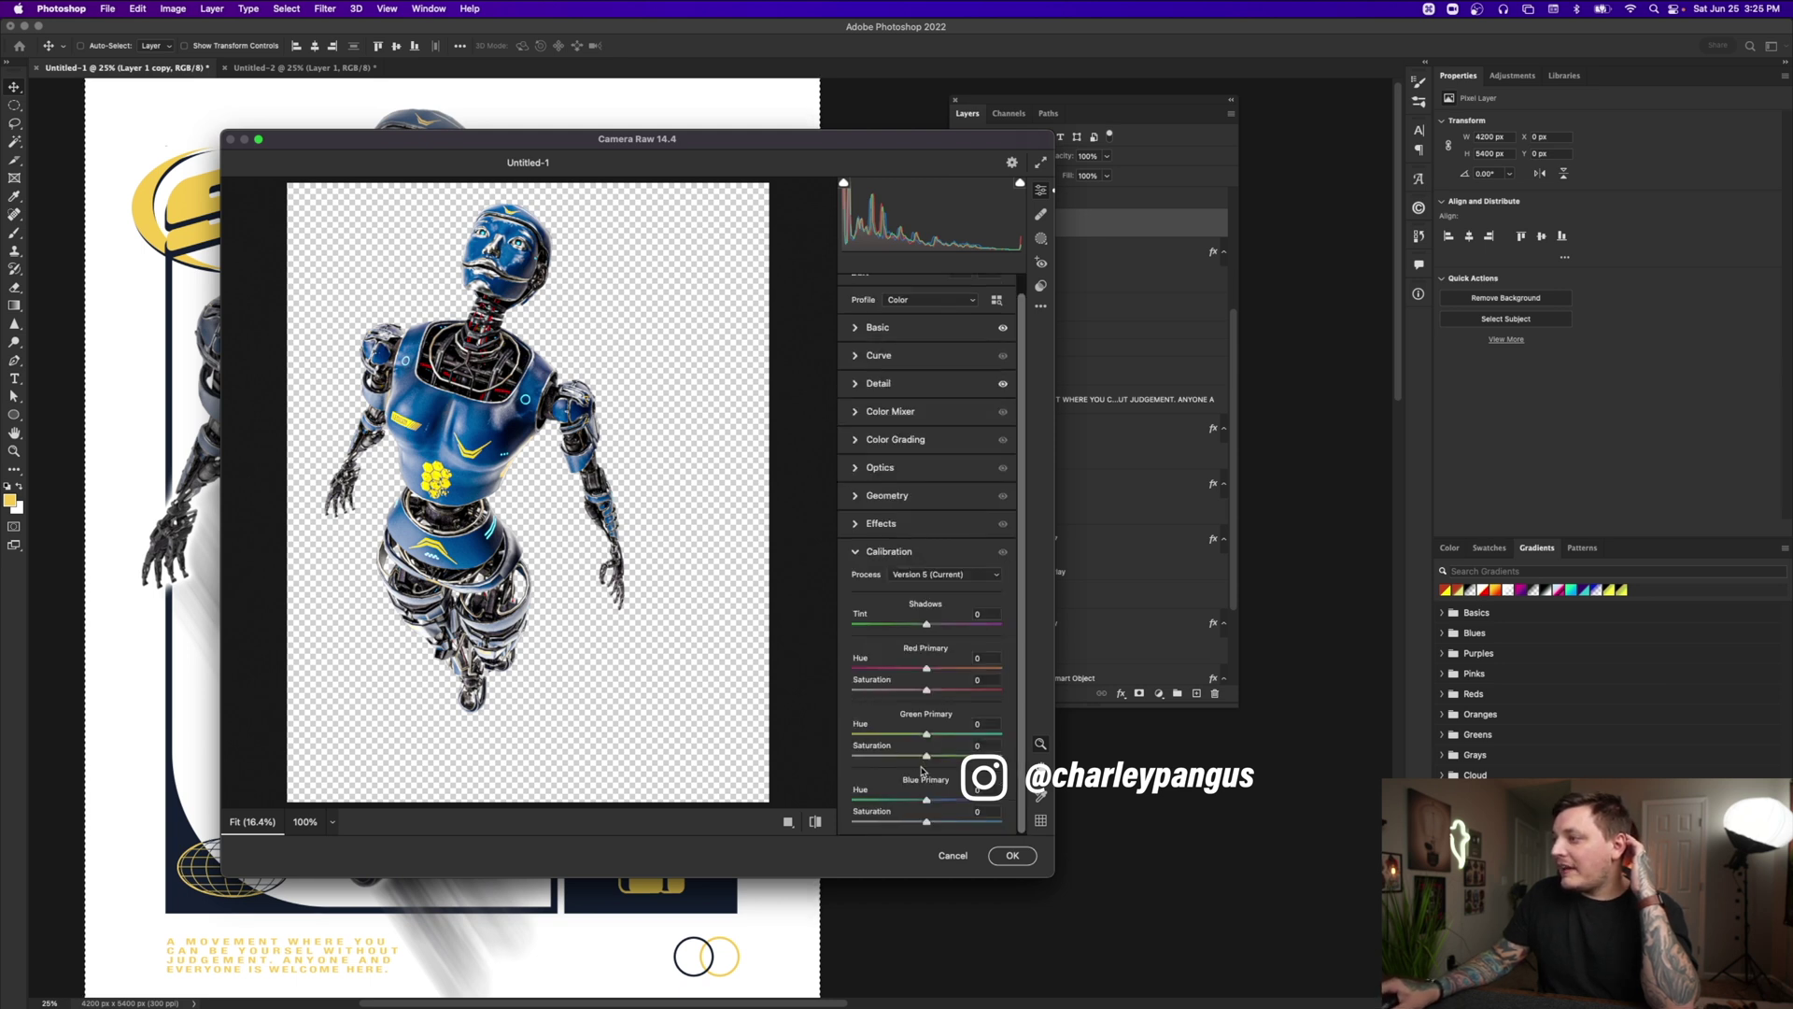
pyautogui.moveTo(926, 799); pyautogui.dragTo(905, 799)
pyautogui.moveTo(926, 734); pyautogui.dragTo(946, 736)
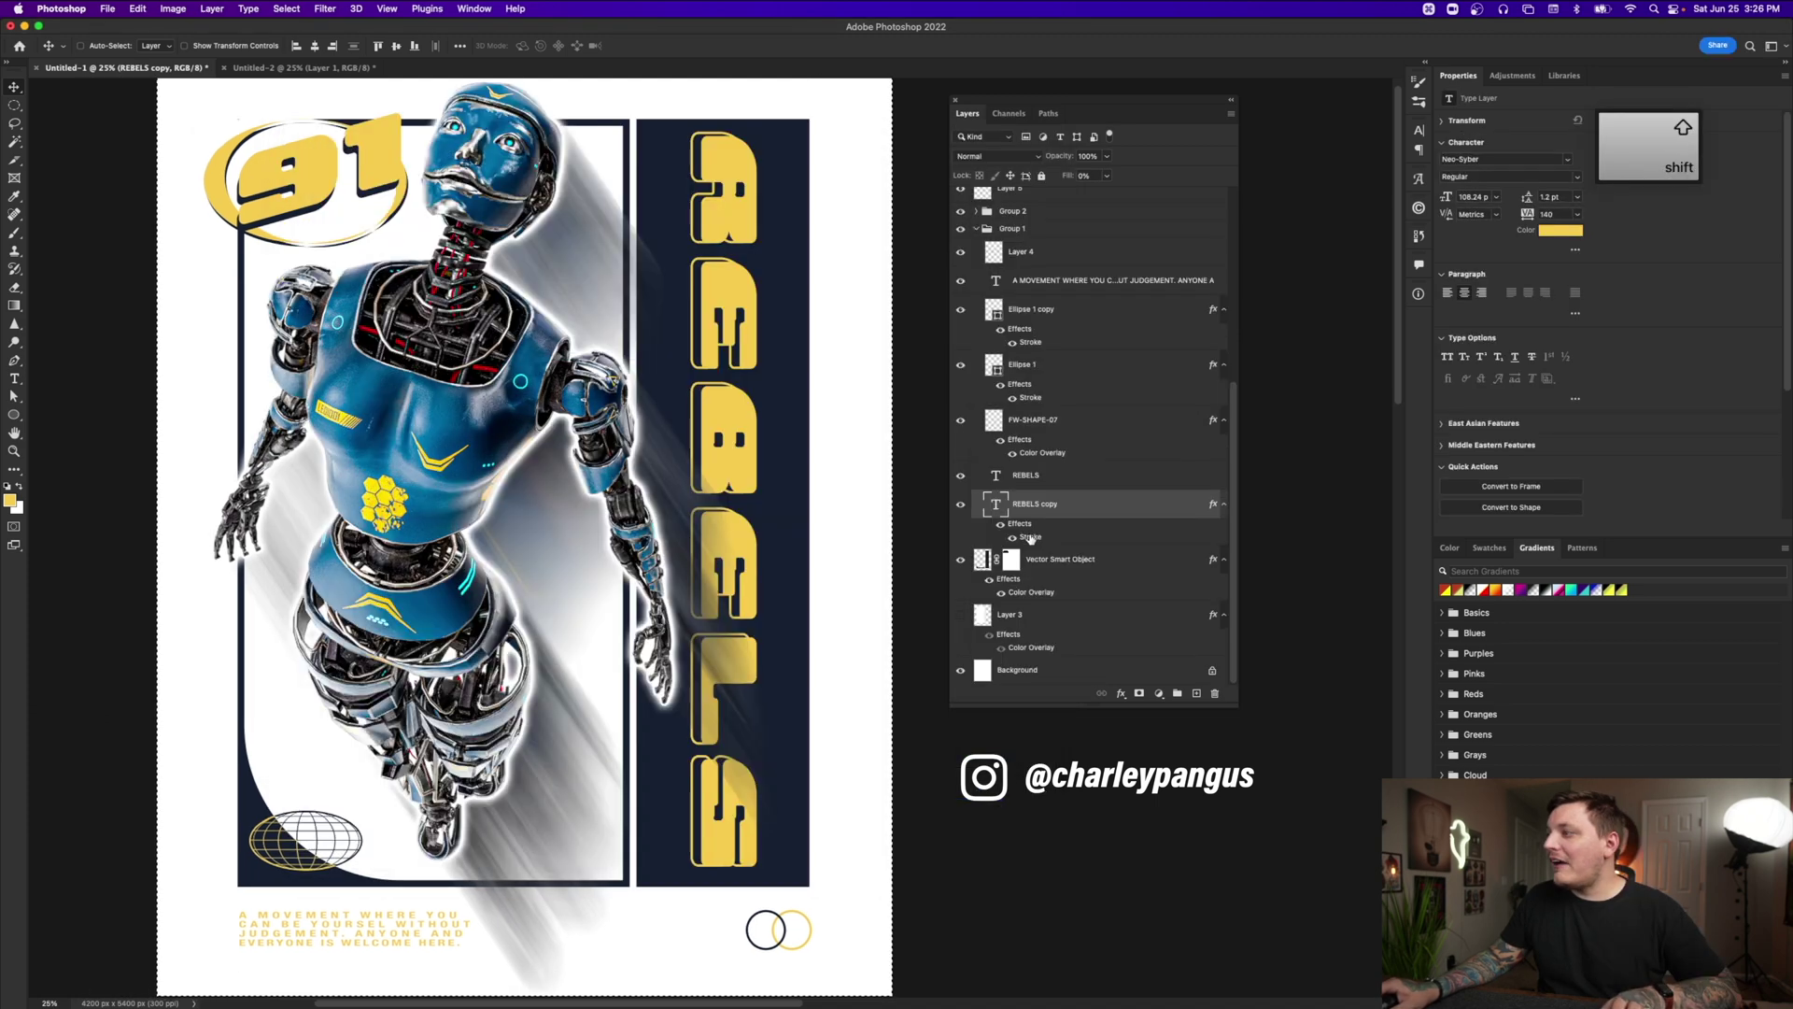
# Set the REBELS copy's Stroke to yellow #ffdf00 sampled from the robot's chest and apply a matching Color Overlay to REBELS
pyautogui.doubleClick(1030, 536)
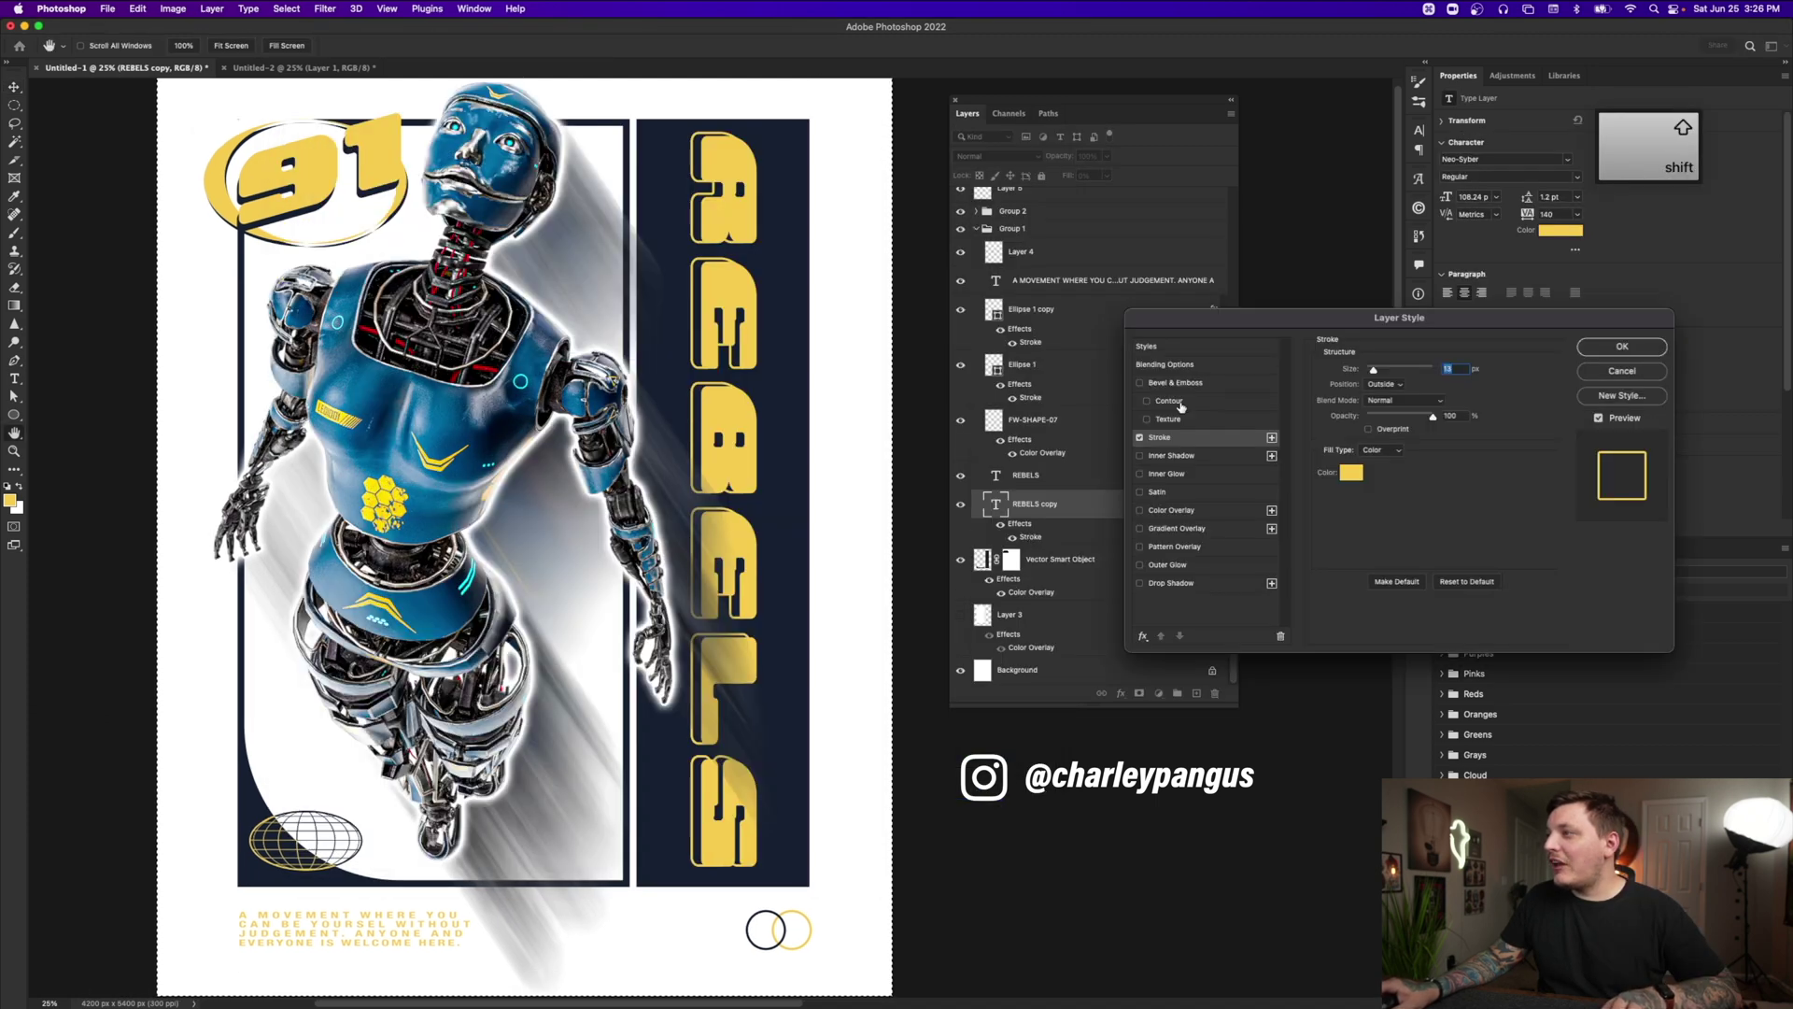
pyautogui.click(1354, 472)
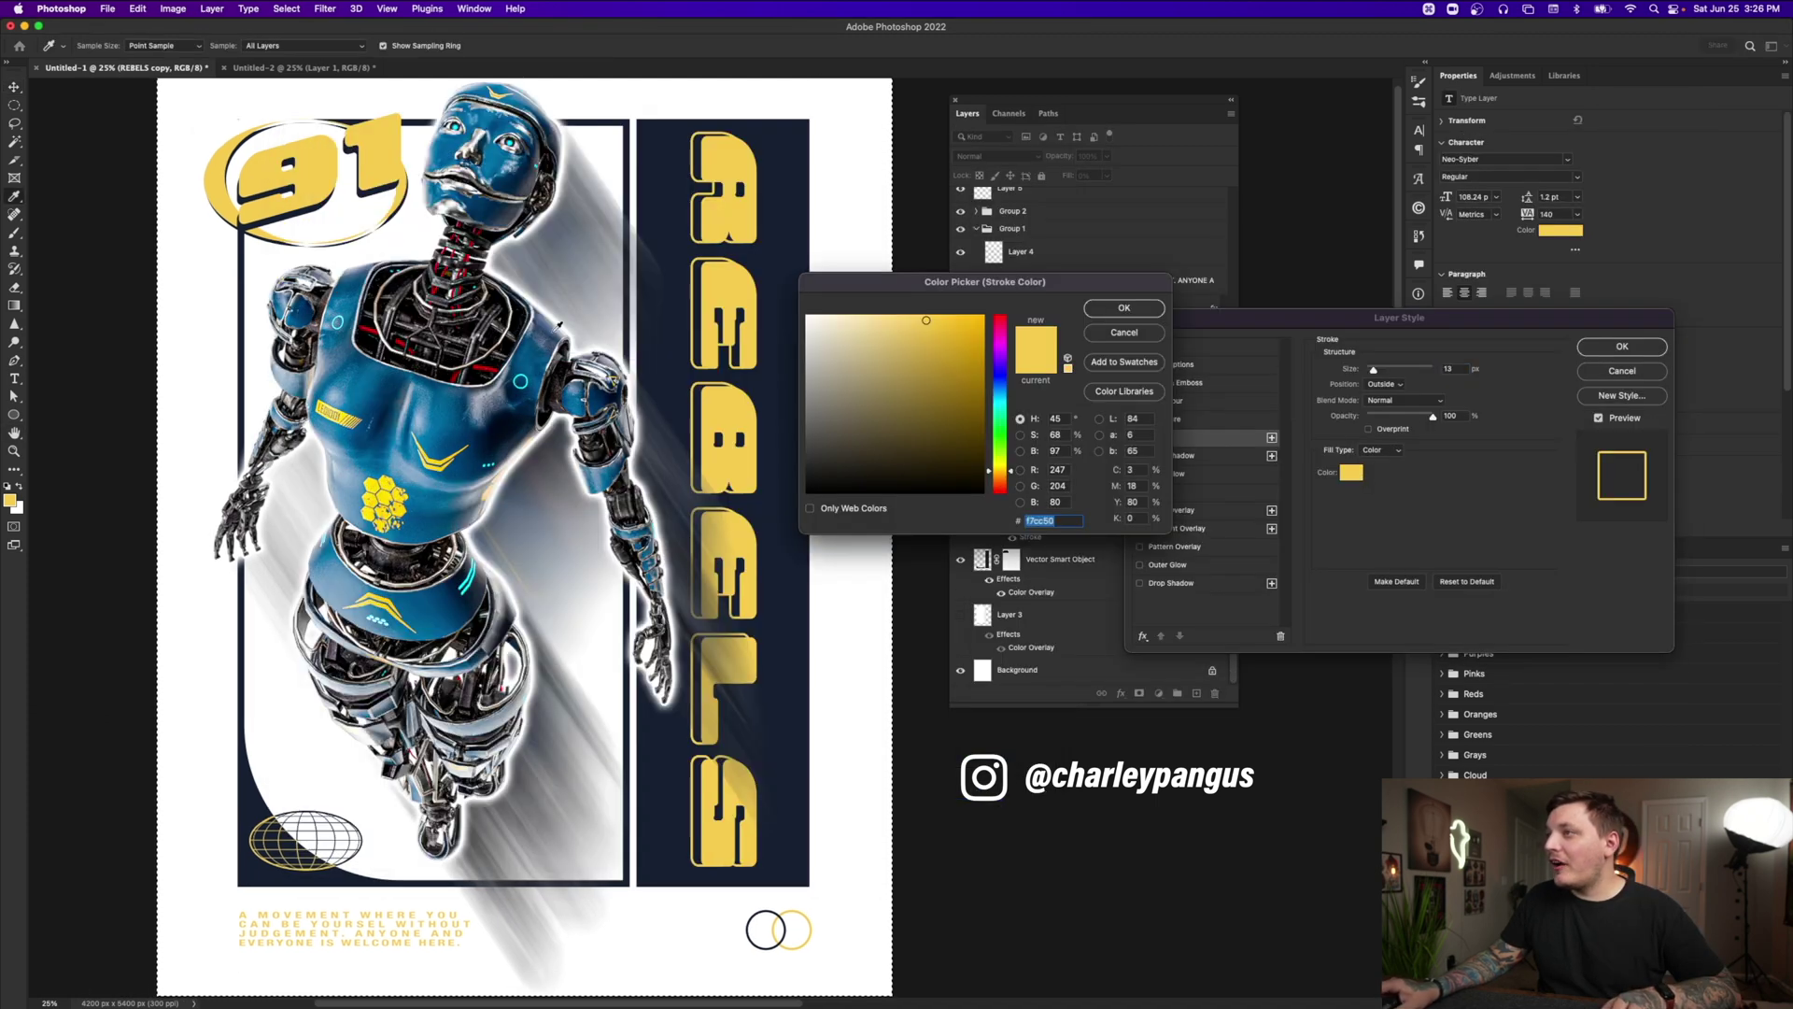
pyautogui.click(372, 481)
pyautogui.press('super+c')
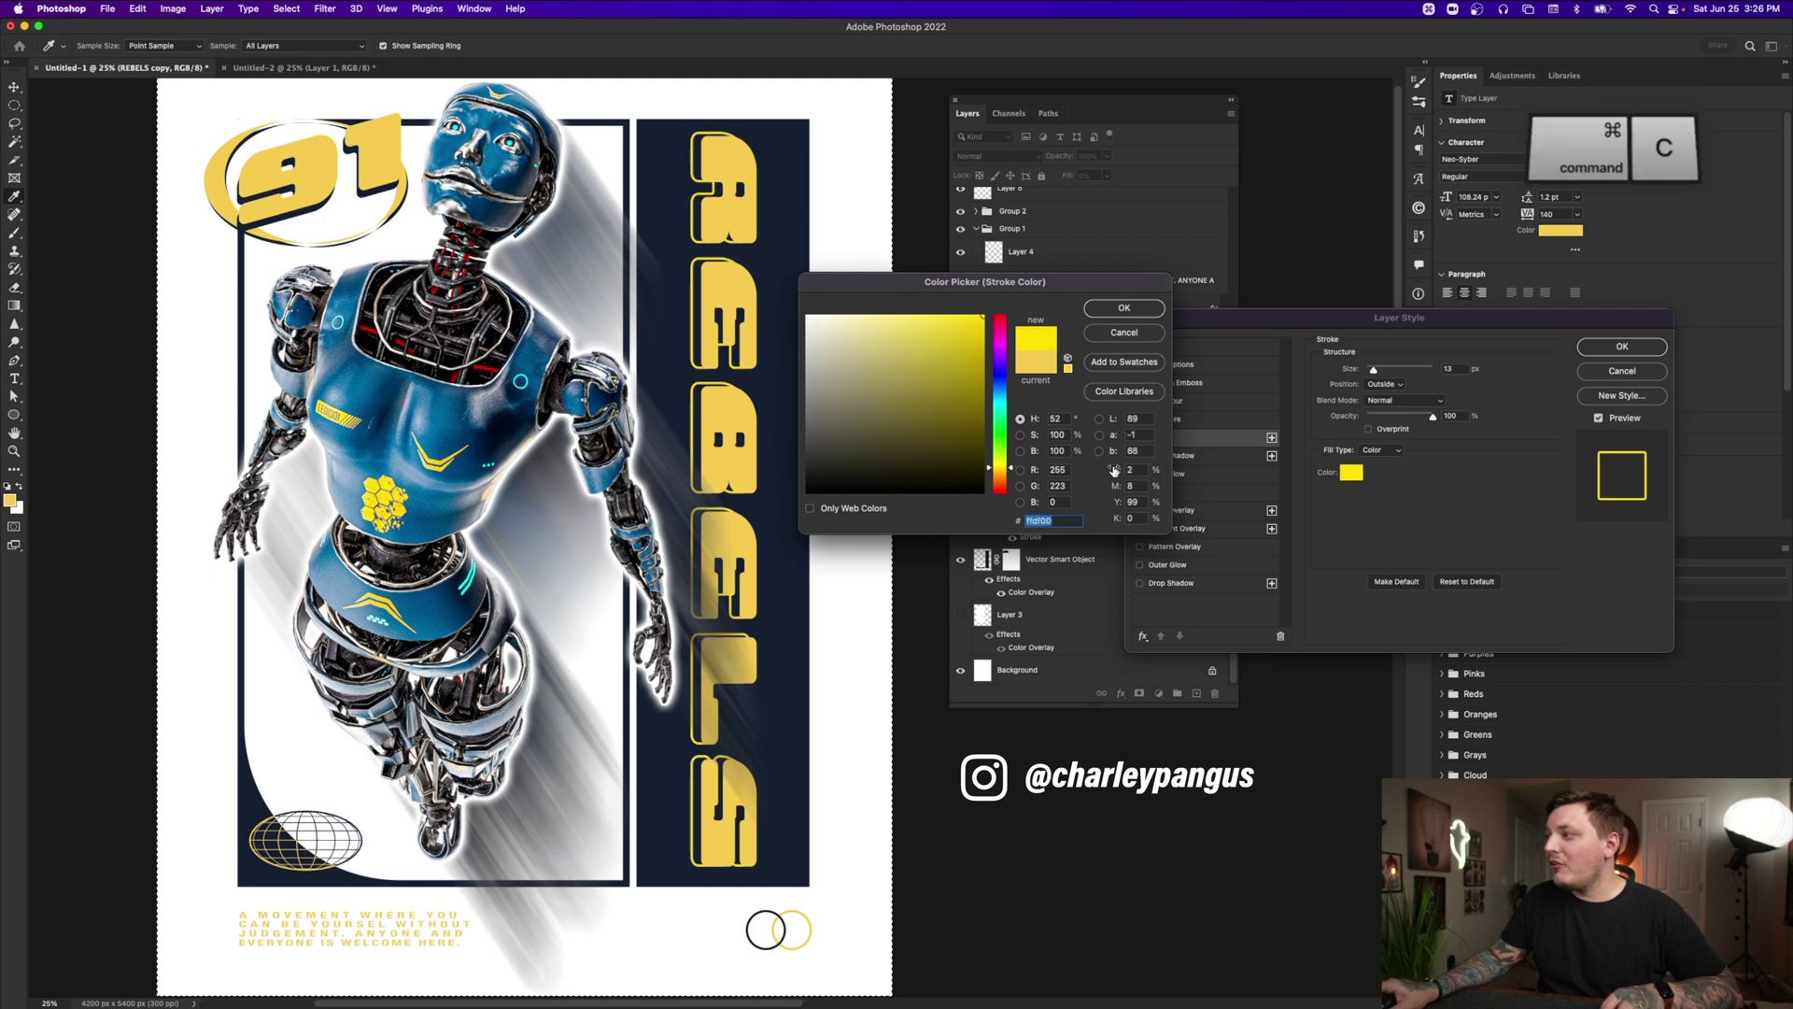
pyautogui.click(1123, 307)
pyautogui.press('Return')
pyautogui.click(1027, 479)
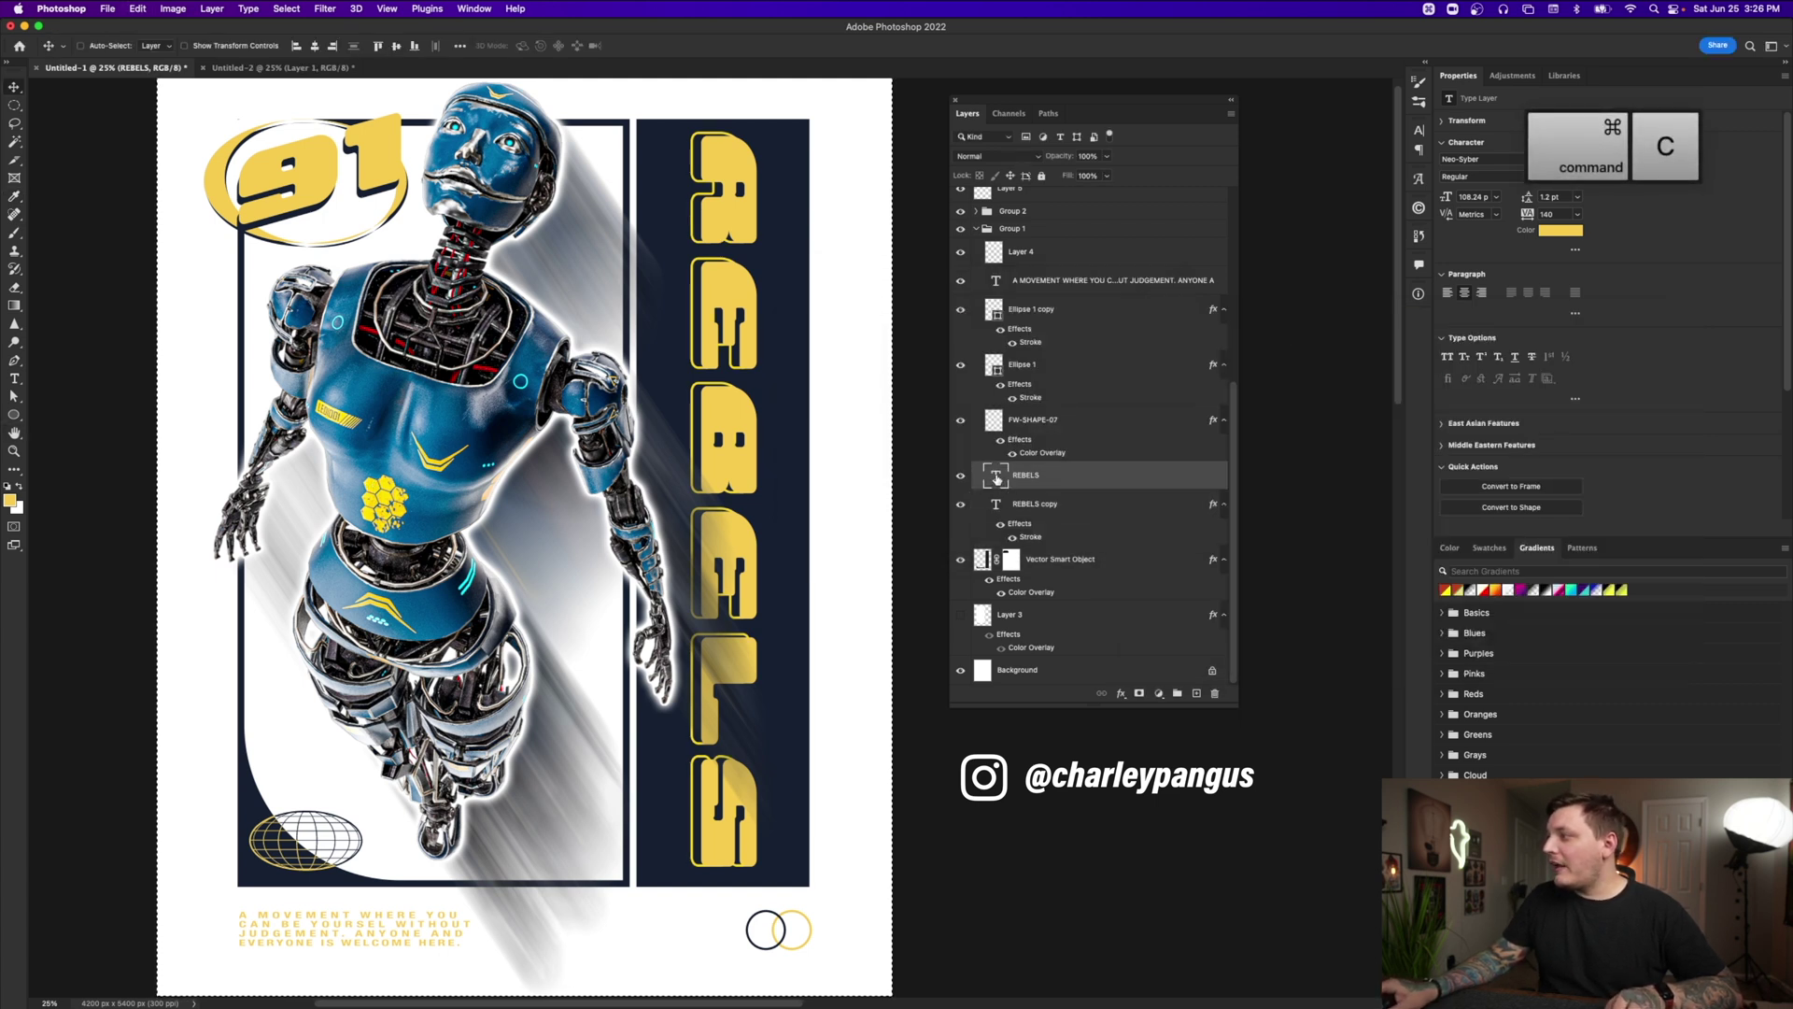
pyautogui.click(1121, 693)
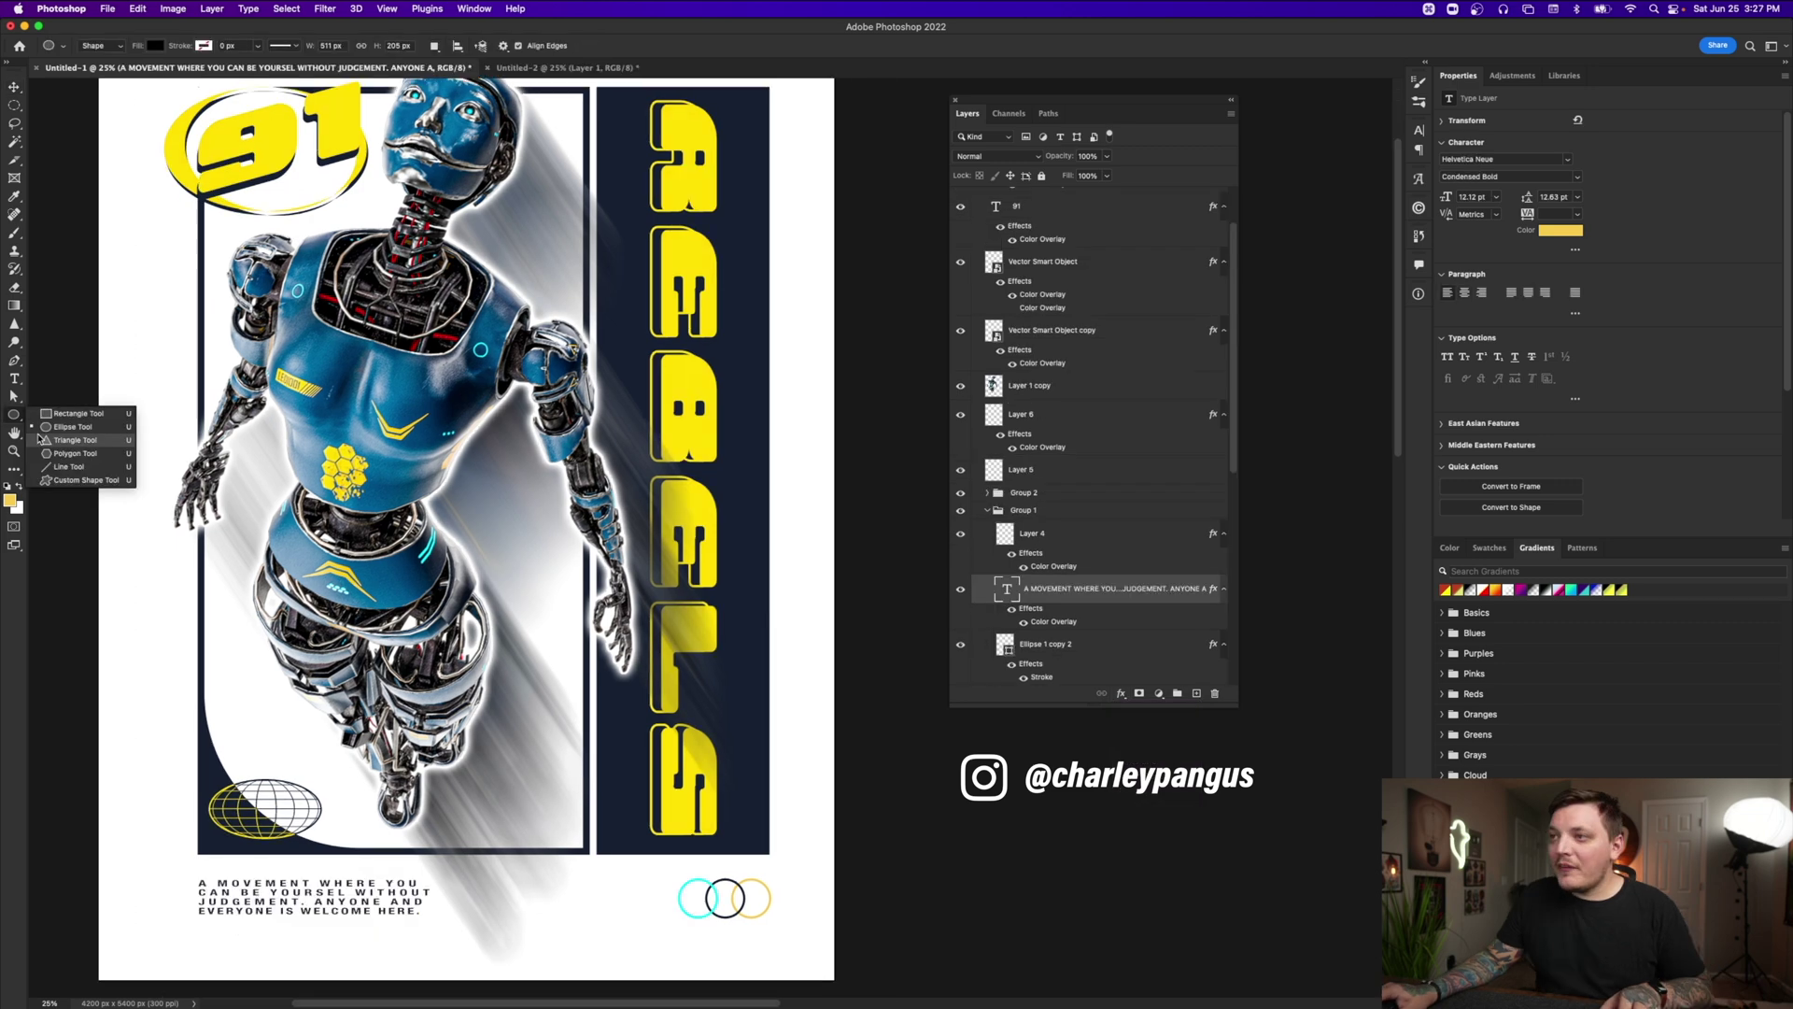
# Draw a small downward-pointing triangle about 93 × 34 px above the tagline's start and give it a yellow Color Overlay
pyautogui.click(70, 445)
pyautogui.moveTo(138, 799); pyautogui.dragTo(156, 815)
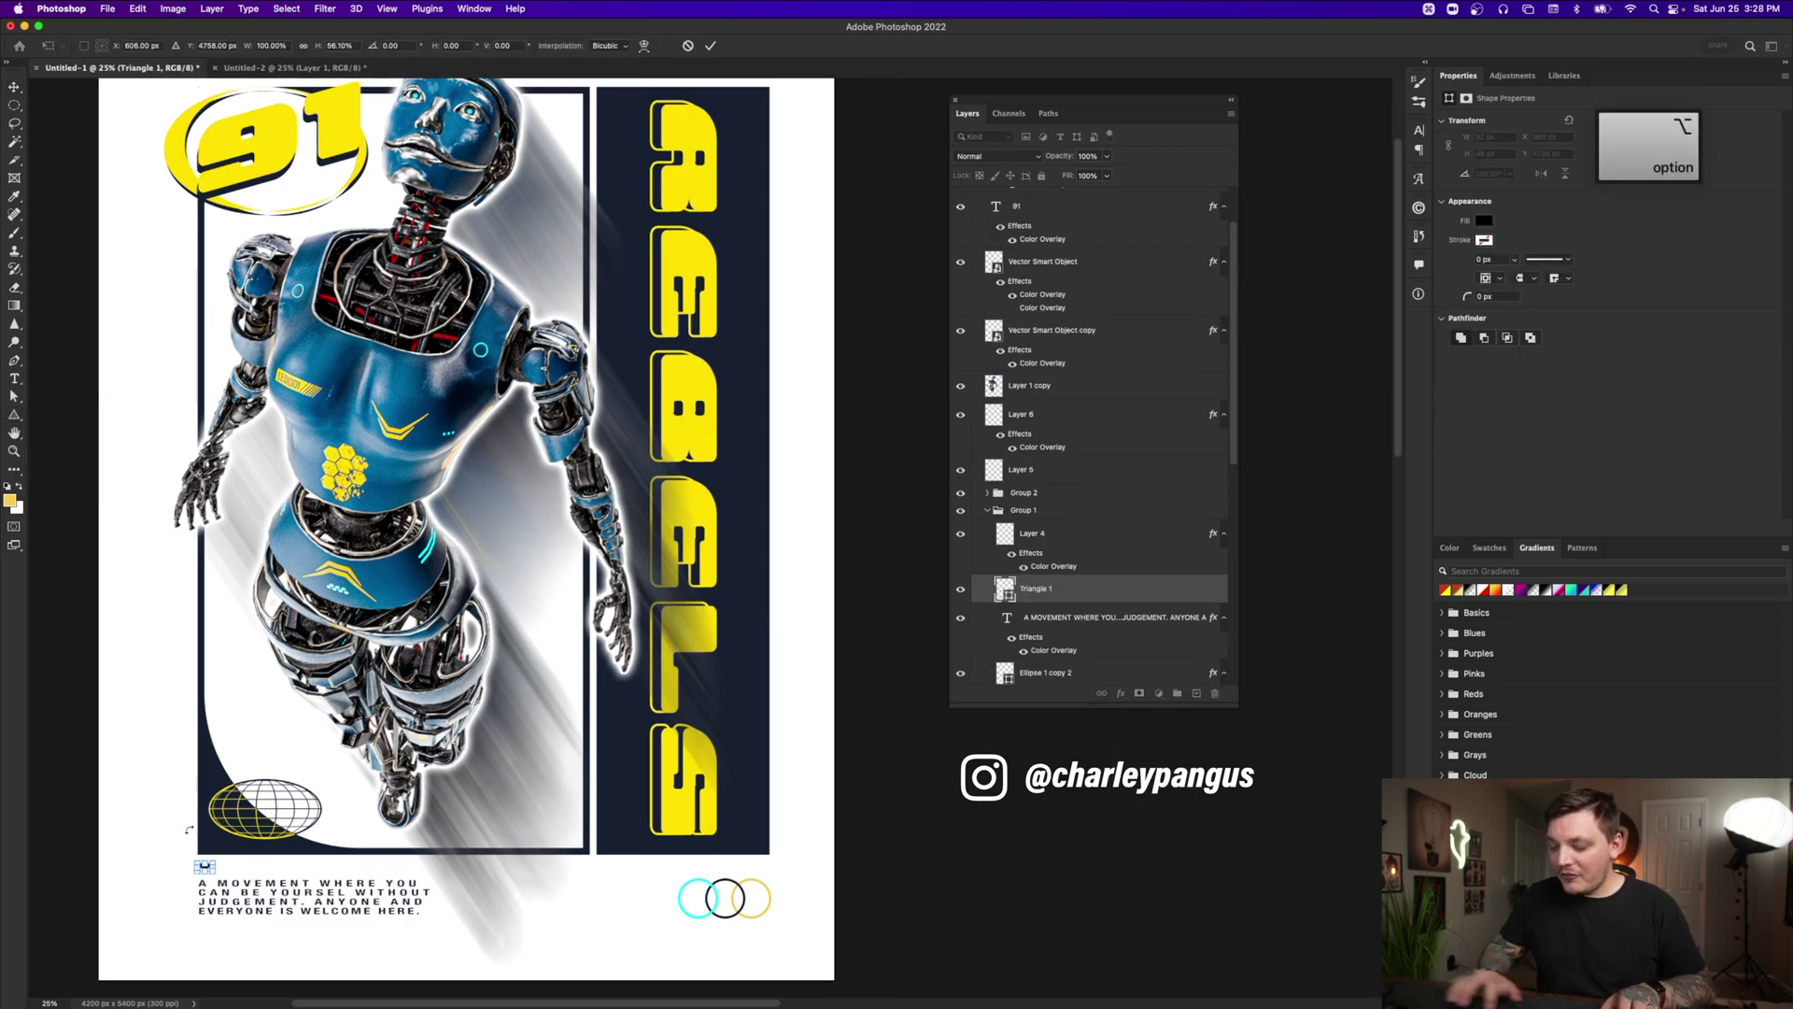
pyautogui.press('super+z')
pyautogui.press('Return')
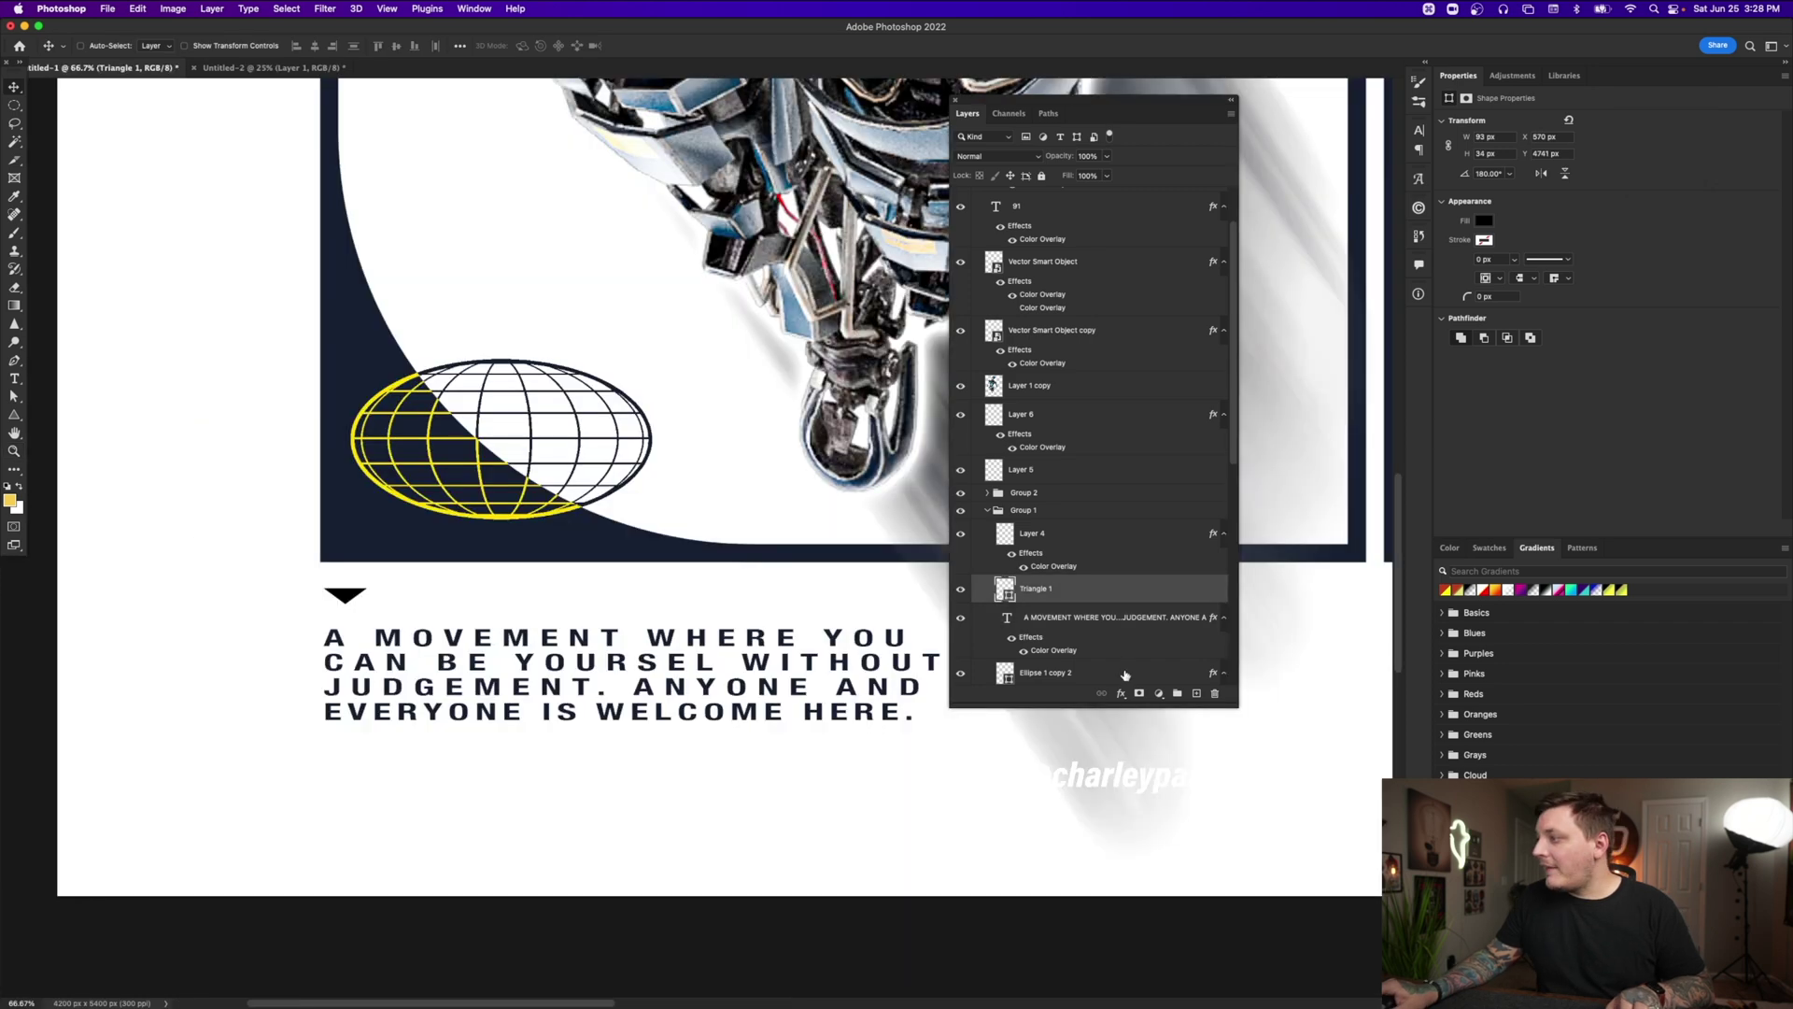
pyautogui.click(1121, 693)
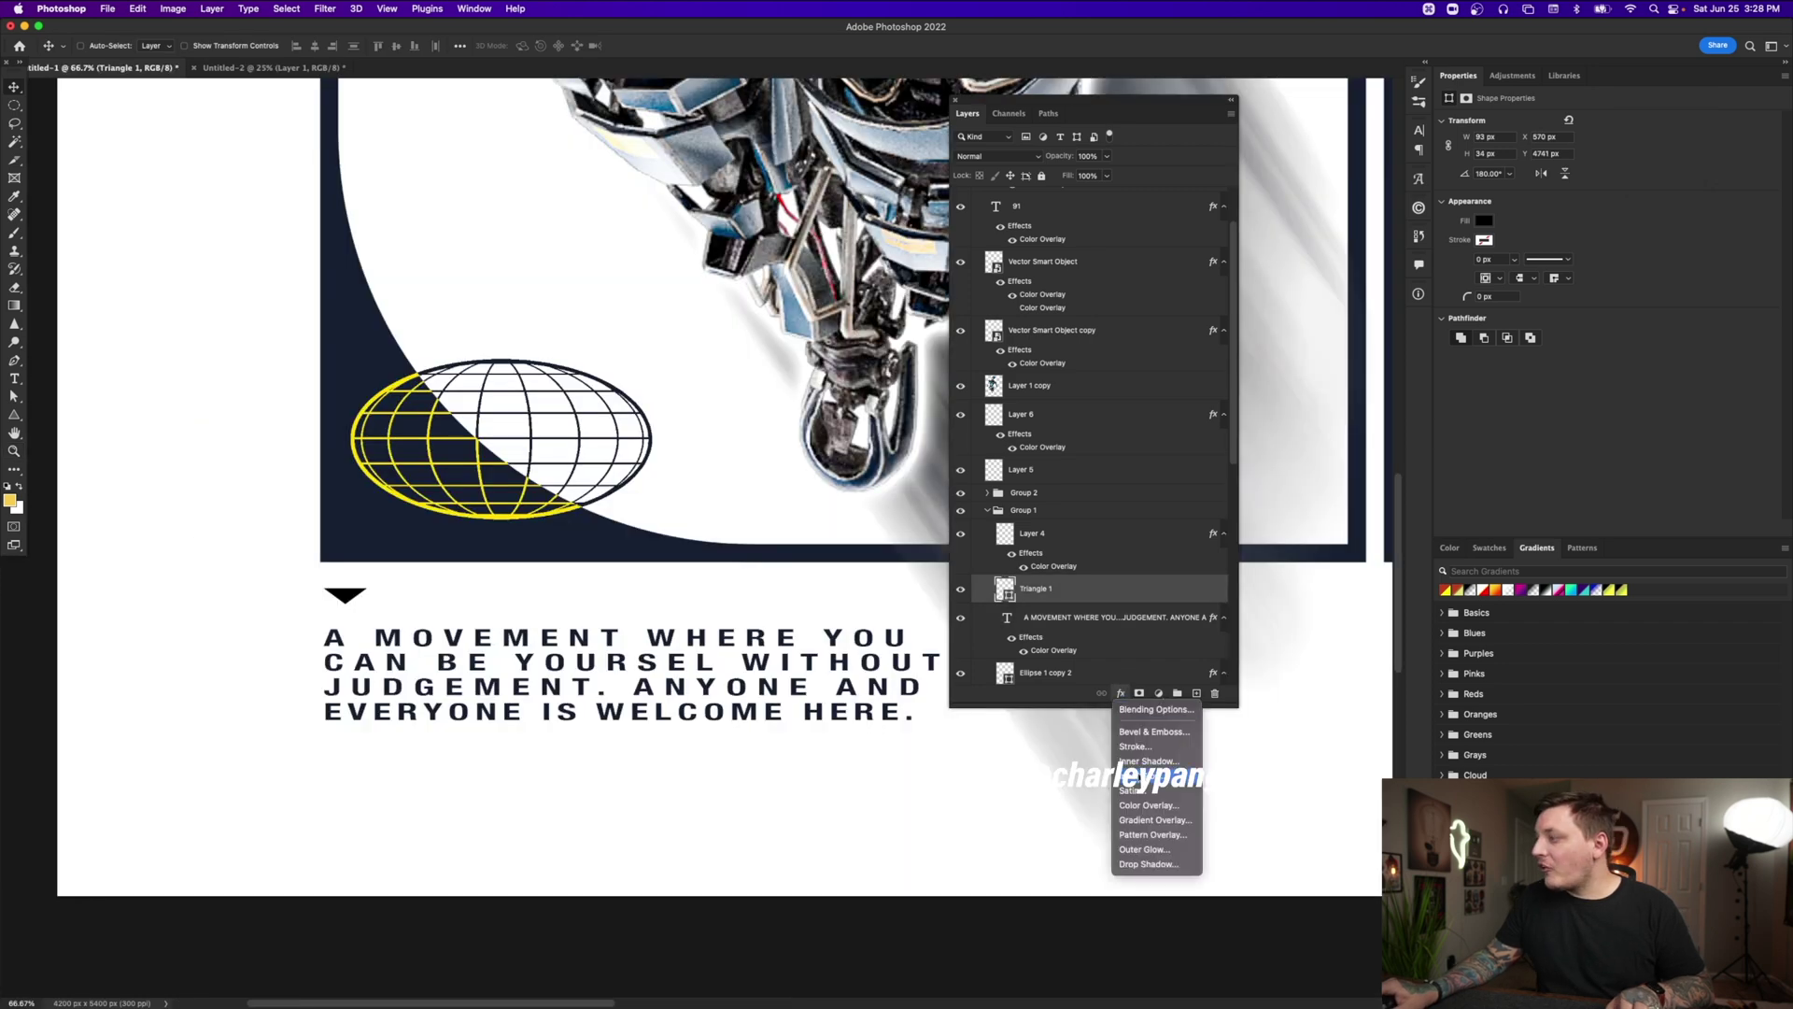
pyautogui.click(1149, 804)
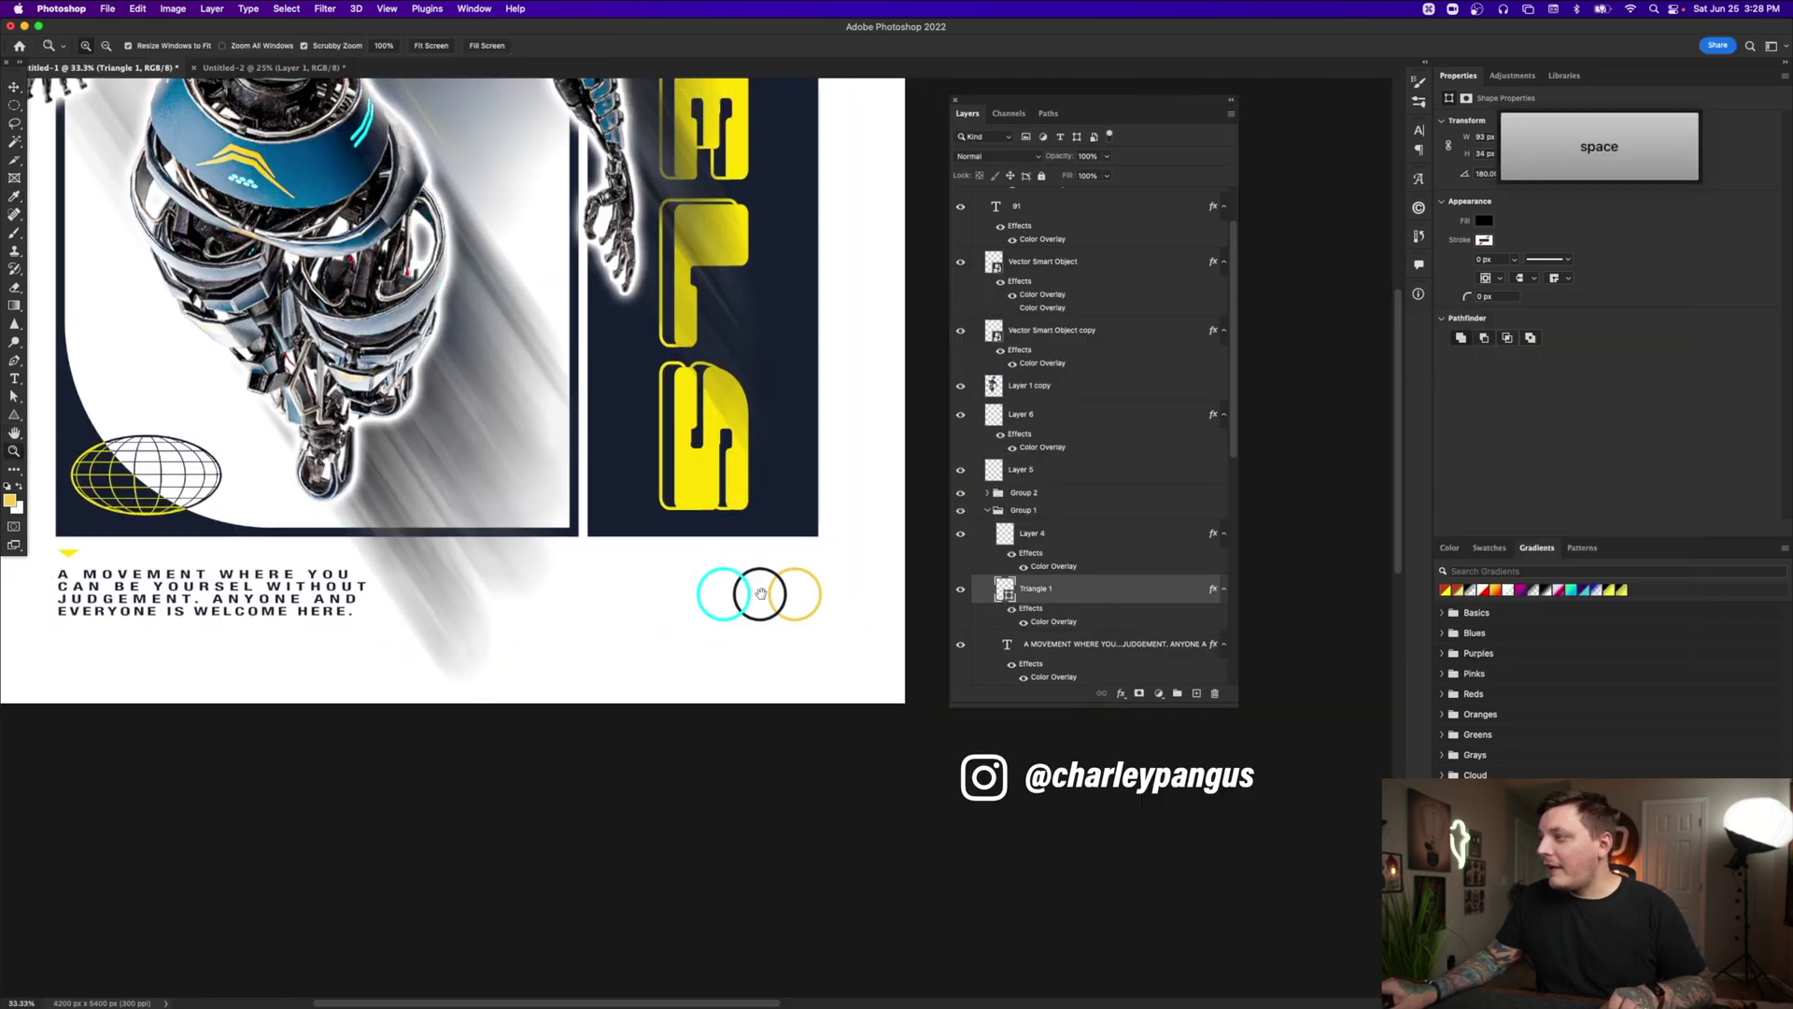
pyautogui.moveTo(753, 592); pyautogui.dragTo(762, 580)
pyautogui.click(960, 542)
pyautogui.scroll(-1, 966, 560)
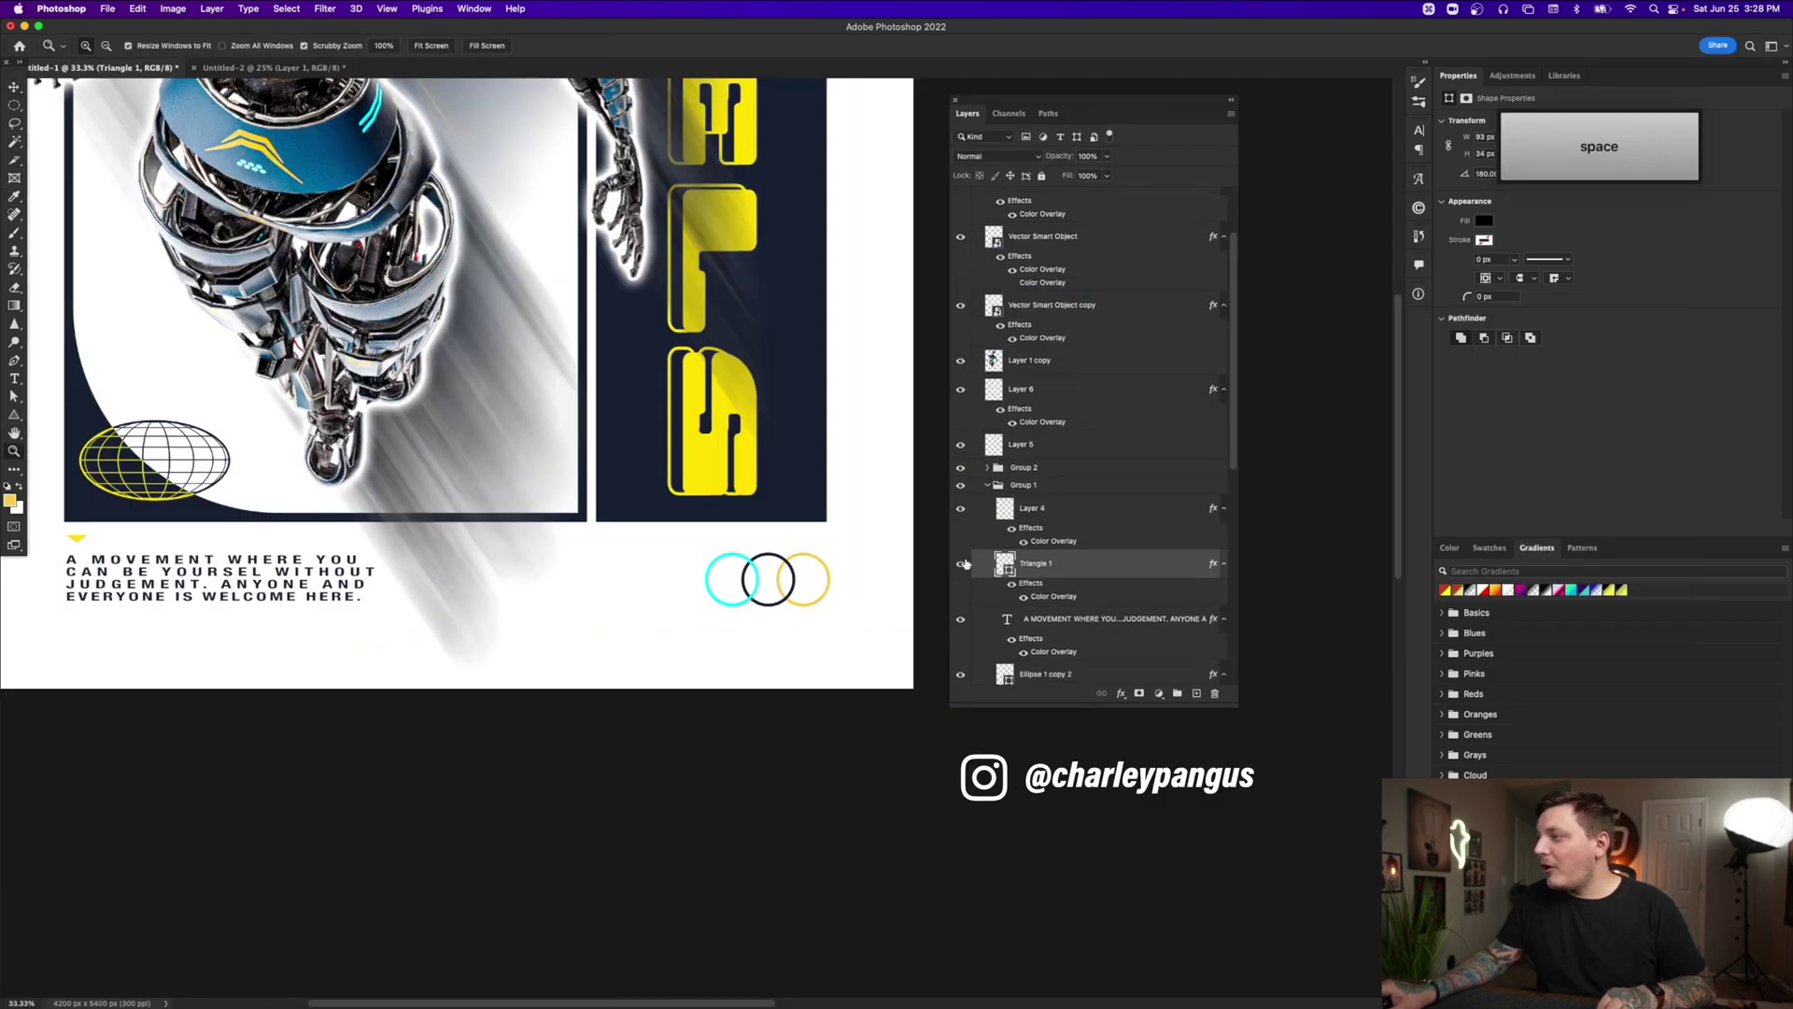
pyautogui.press('shift+super+z')
# Set the robot's Aquas saturation to -100 in Camera Raw's Color Mixer, and open the cyan ring's Stroke colour for editing
pyautogui.click(325, 8)
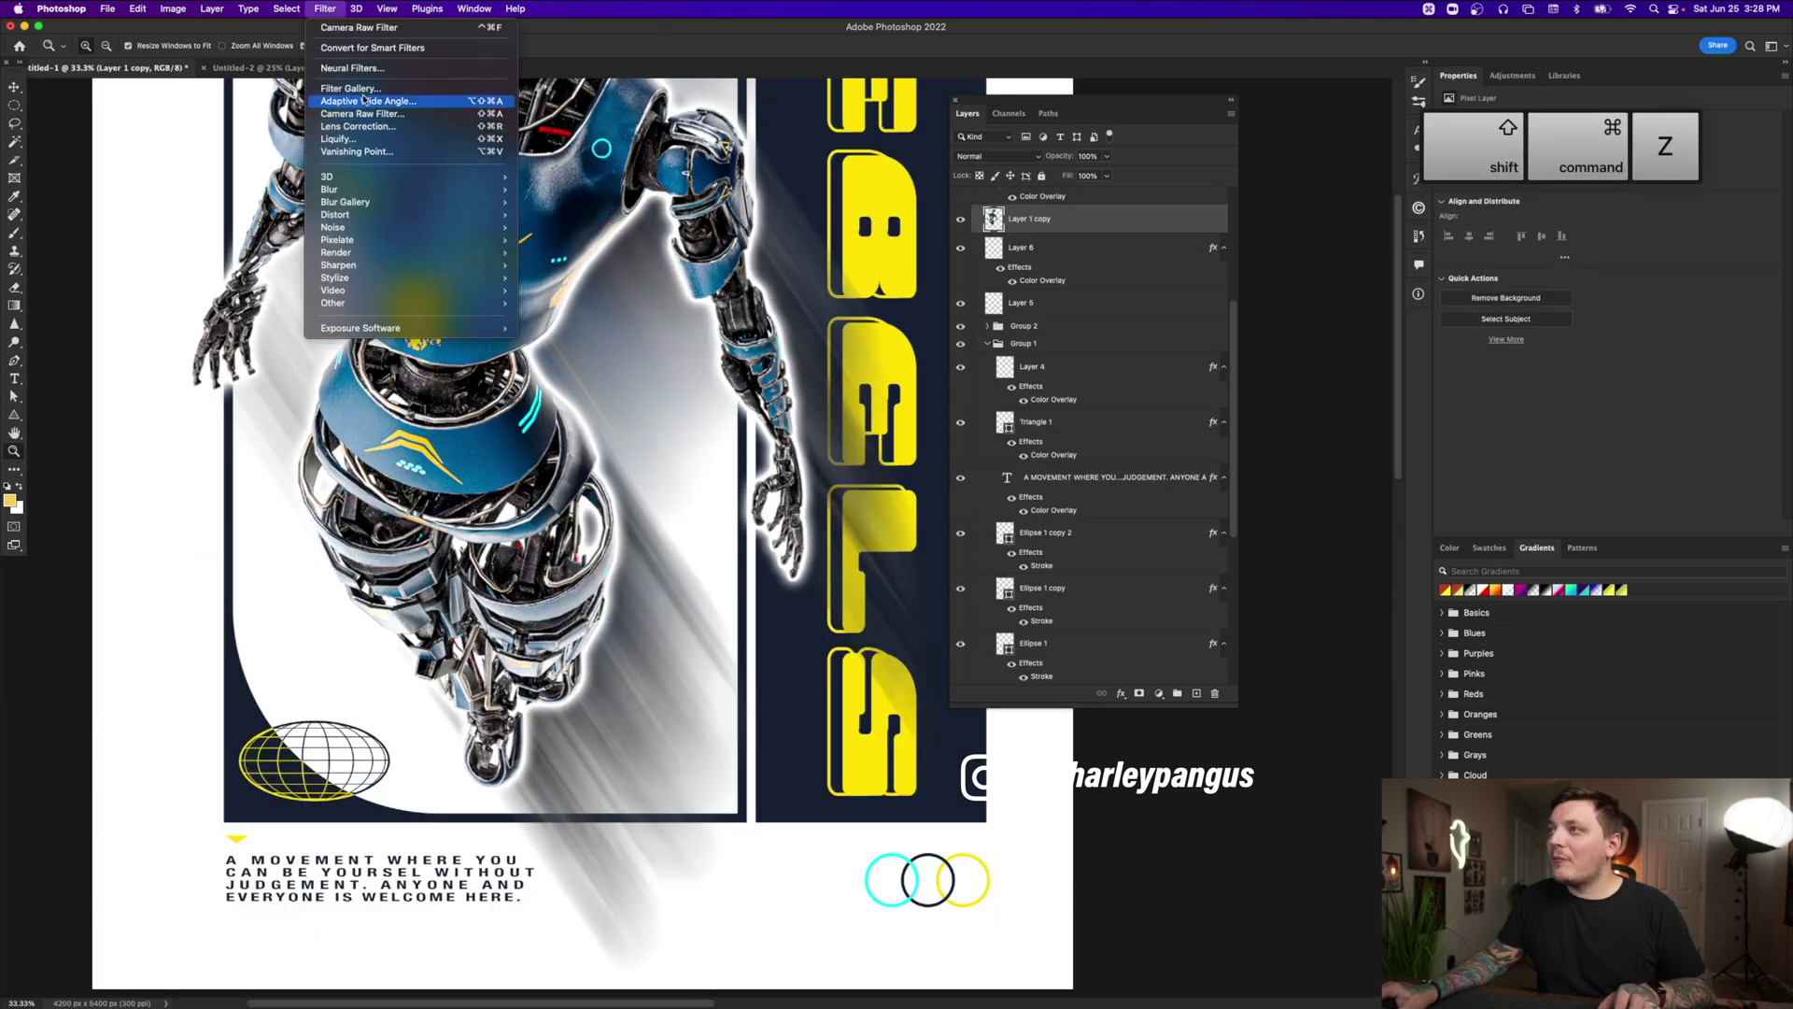
pyautogui.click(363, 113)
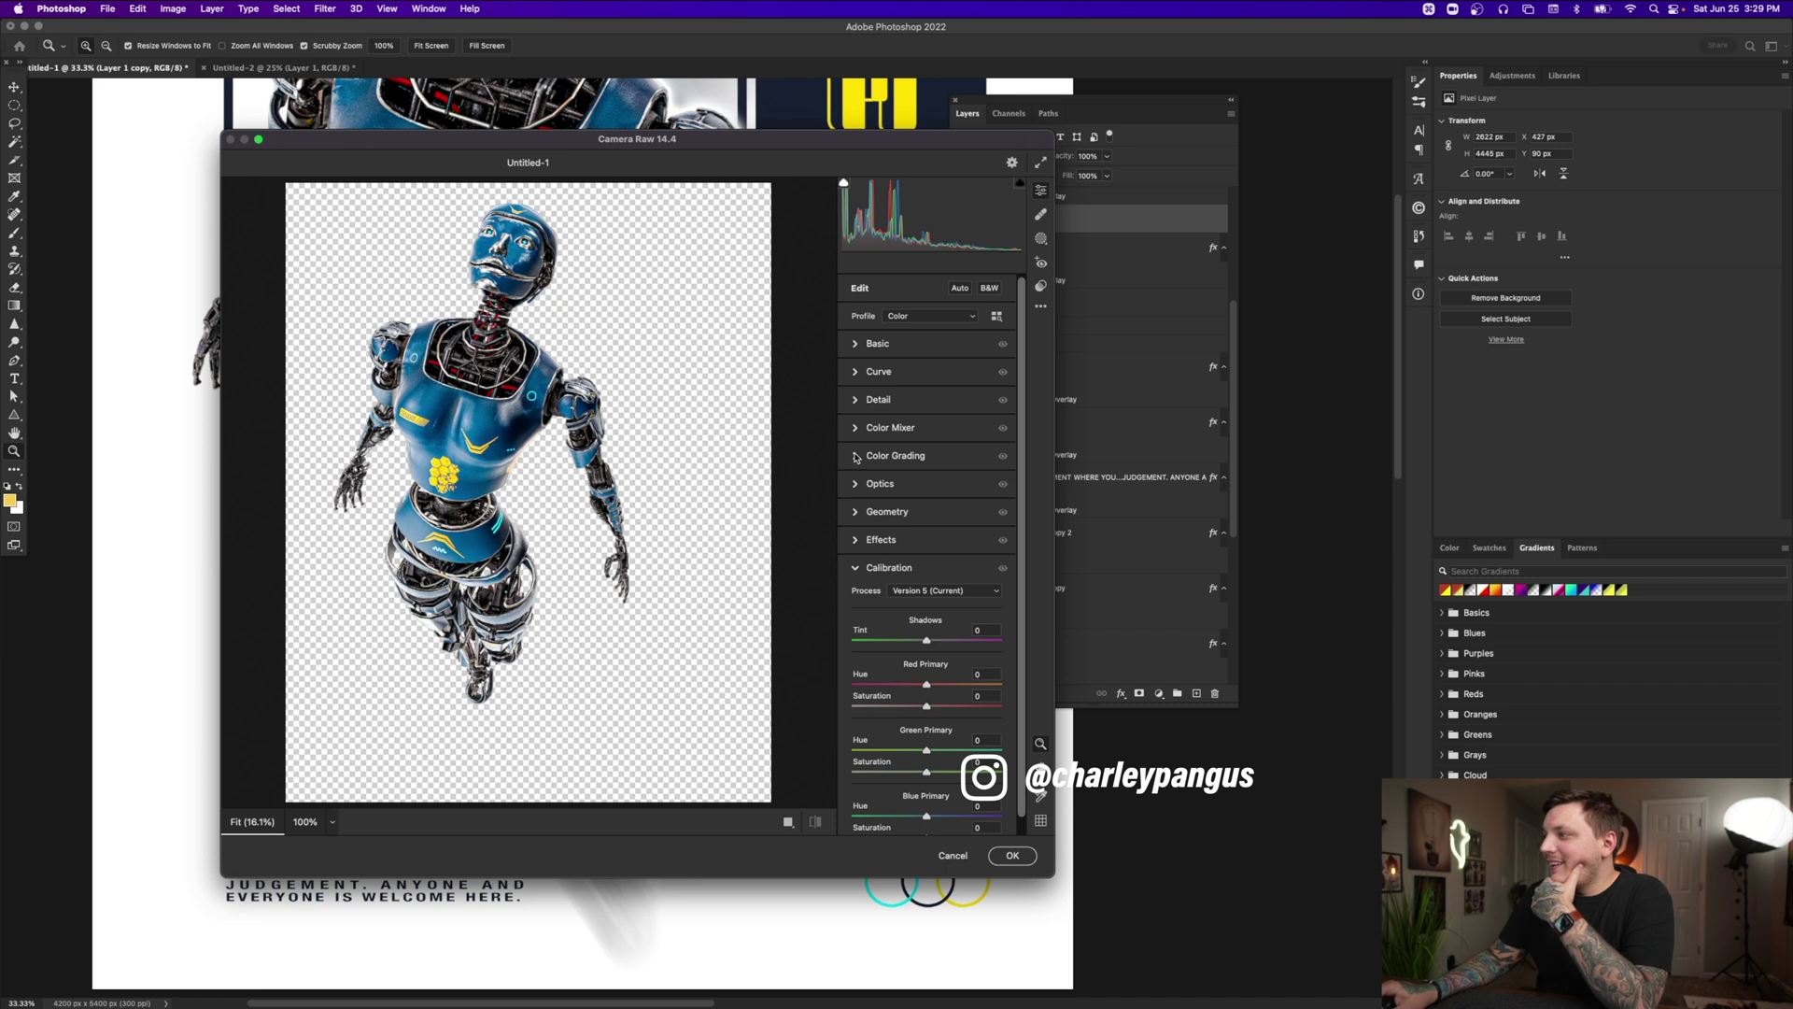
pyautogui.click(857, 456)
pyautogui.click(882, 427)
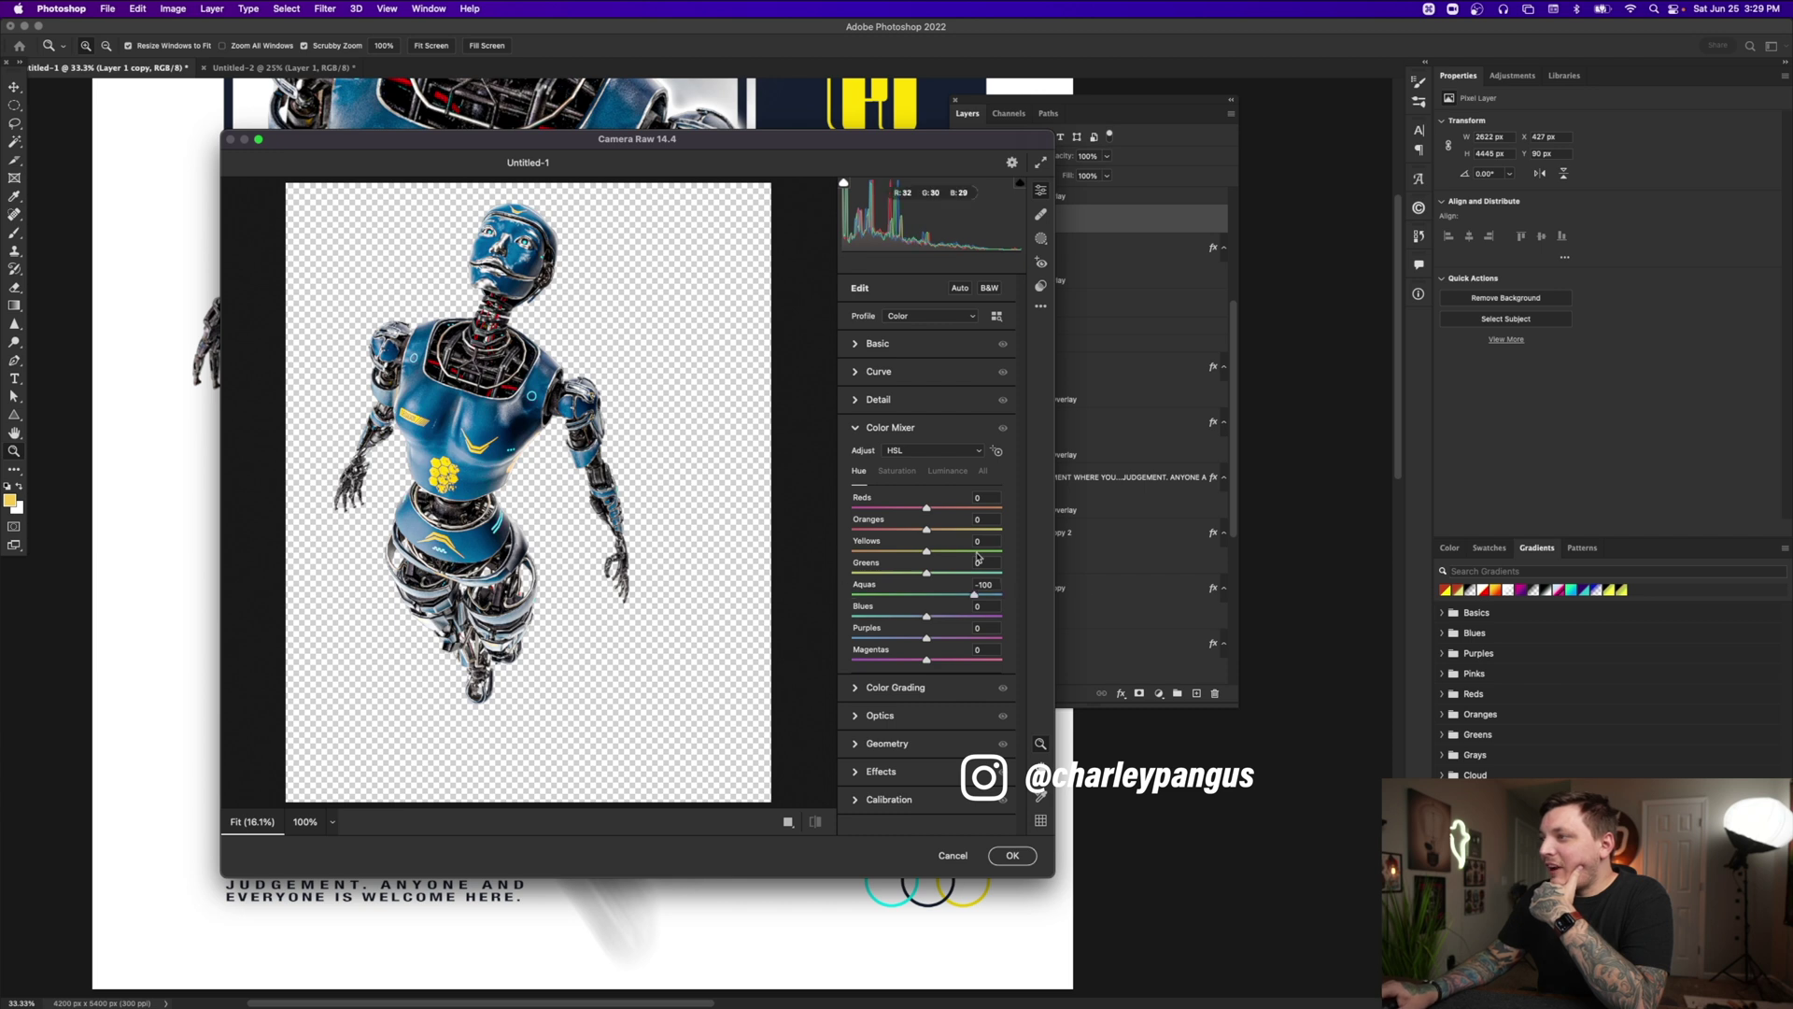
pyautogui.click(898, 471)
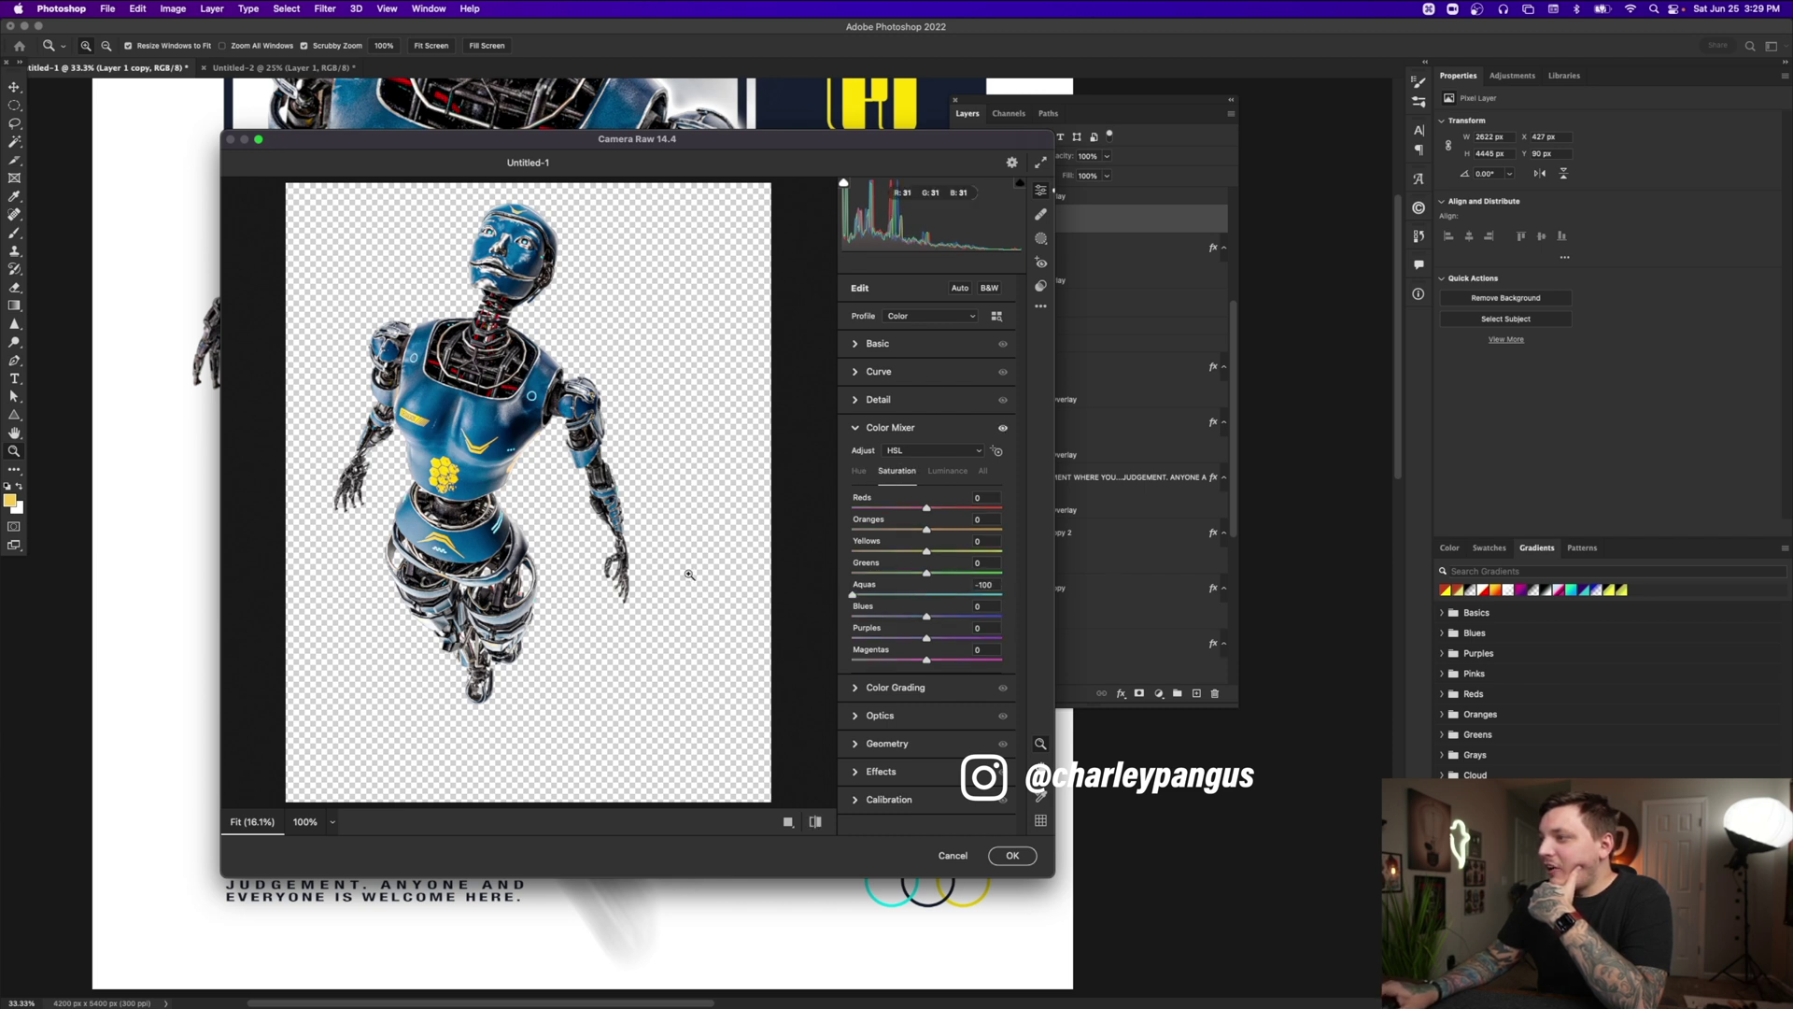
pyautogui.click(858, 471)
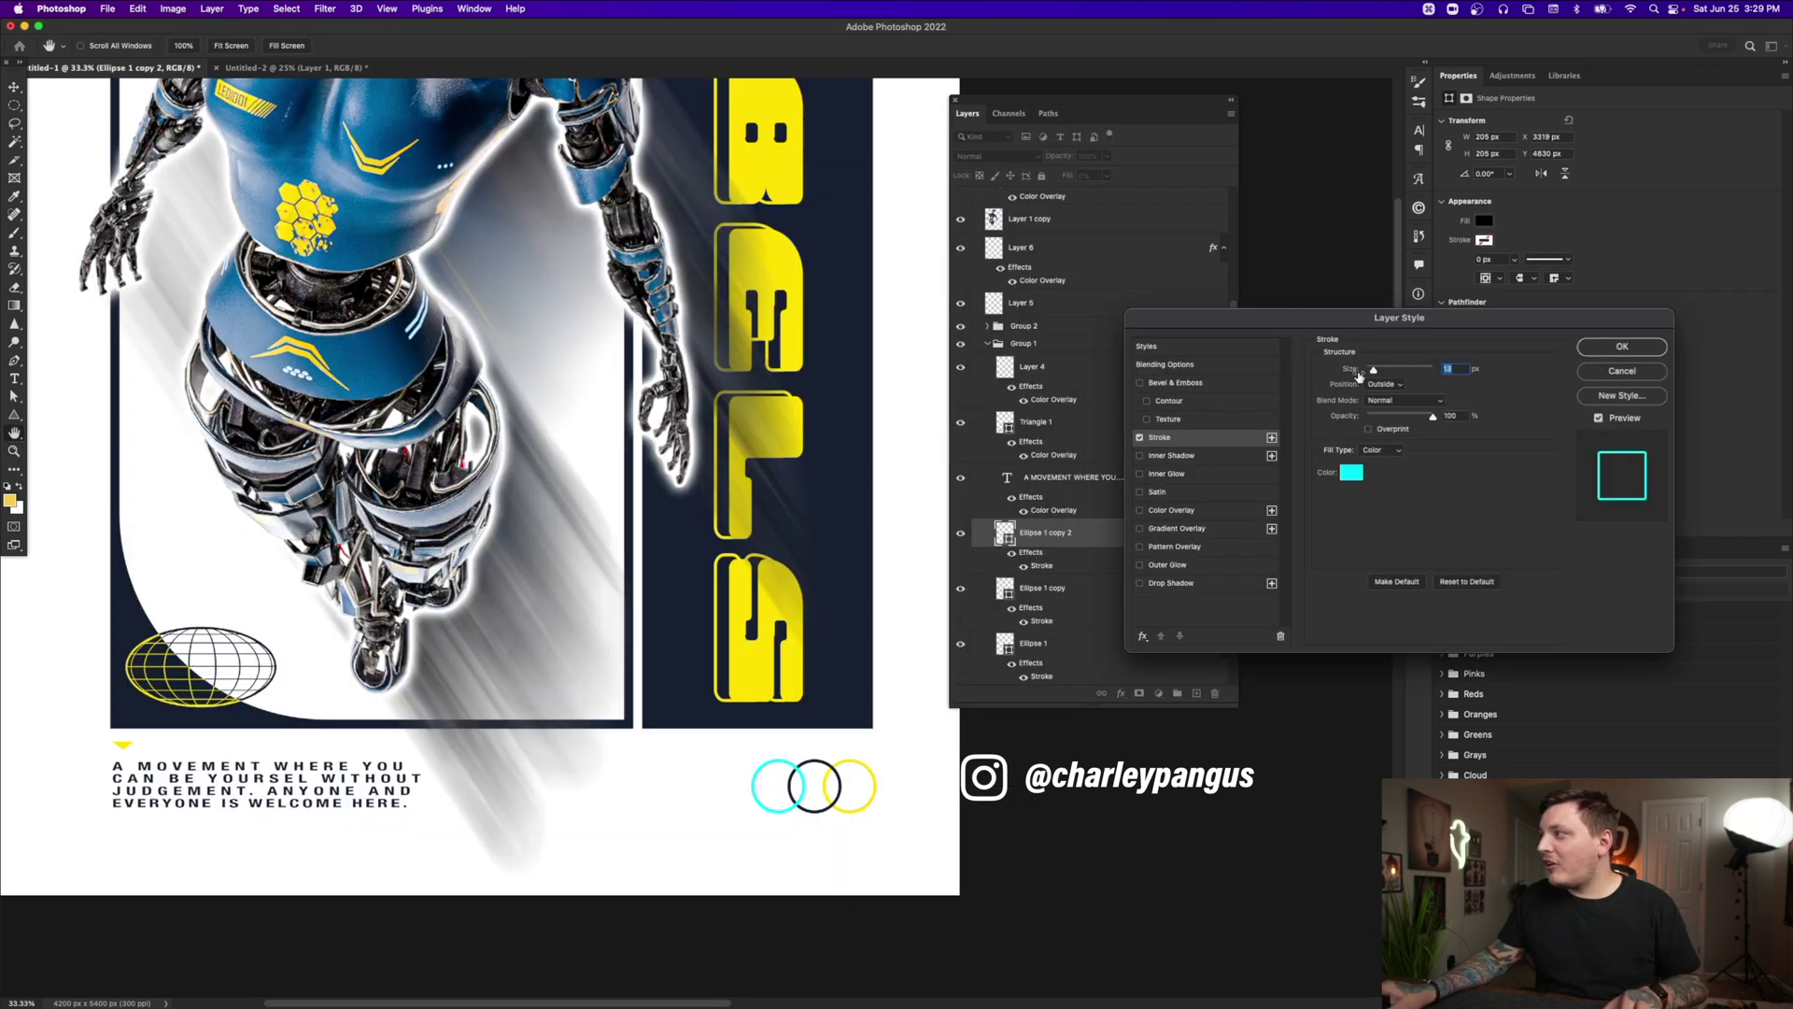
pyautogui.click(1351, 473)
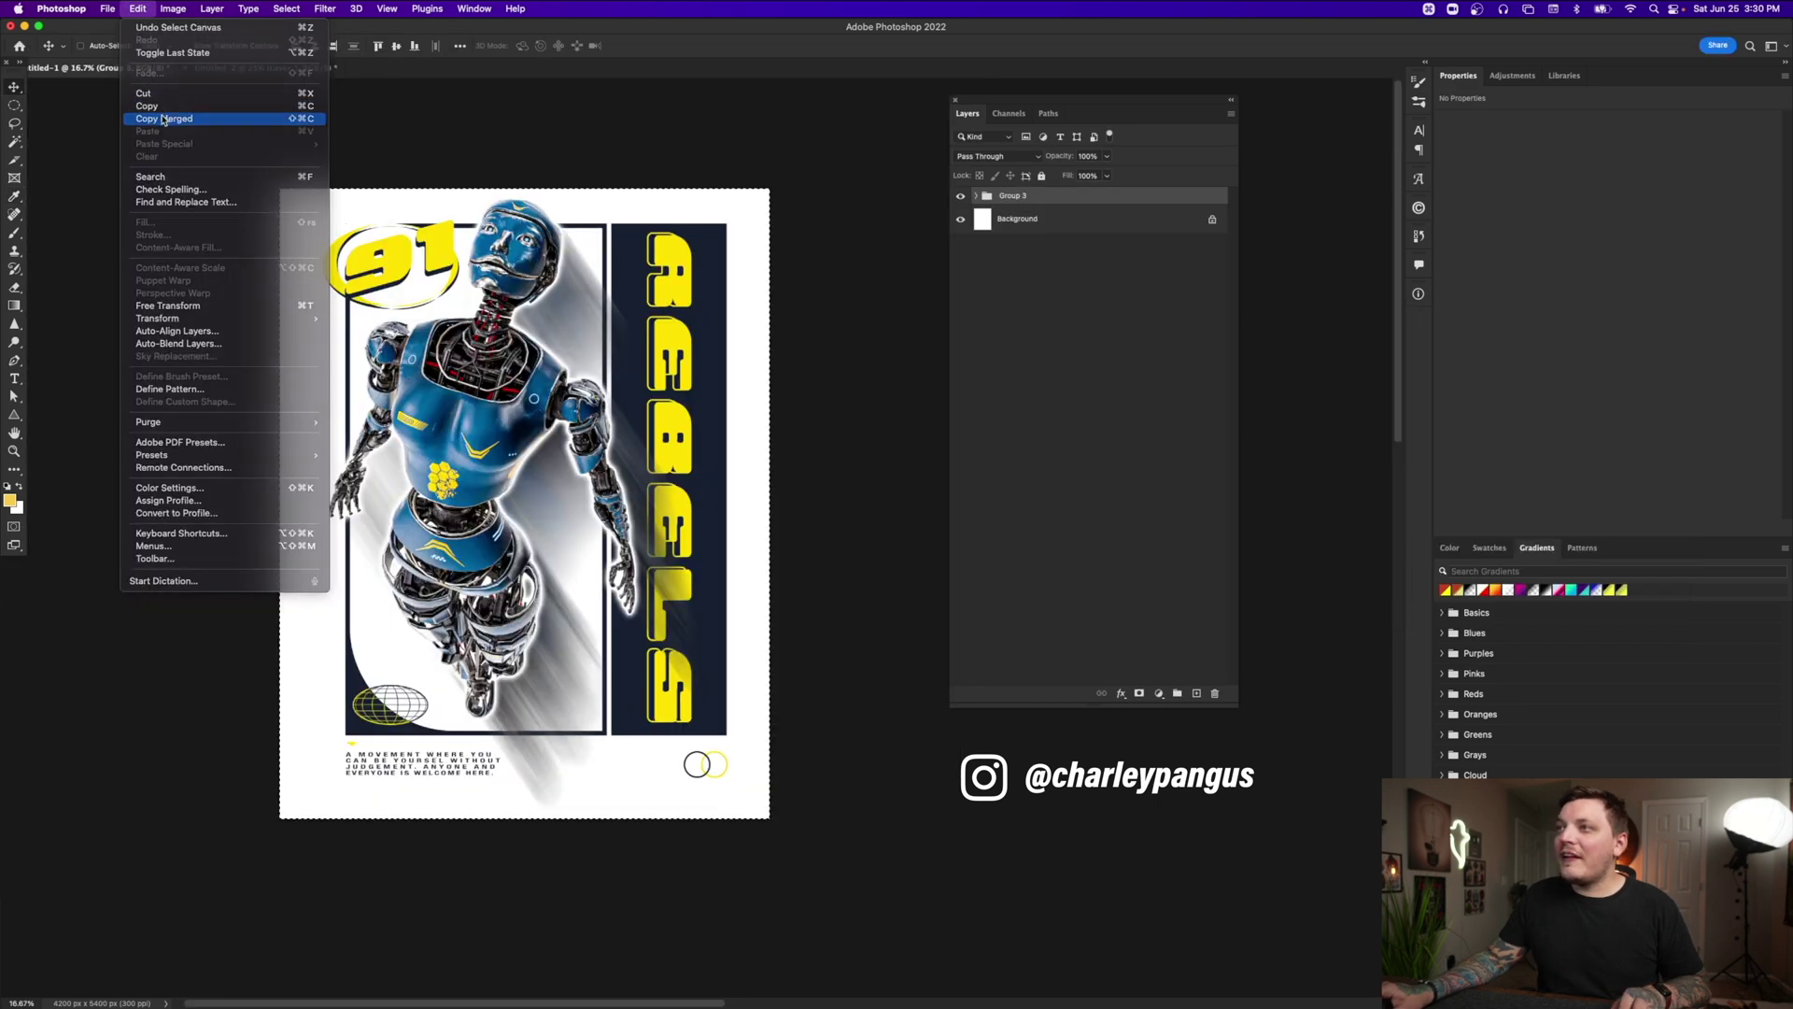
# Copy the whole poster merged, paste it in place as a new layer, and reset the colours to black and white
pyautogui.click(168, 117)
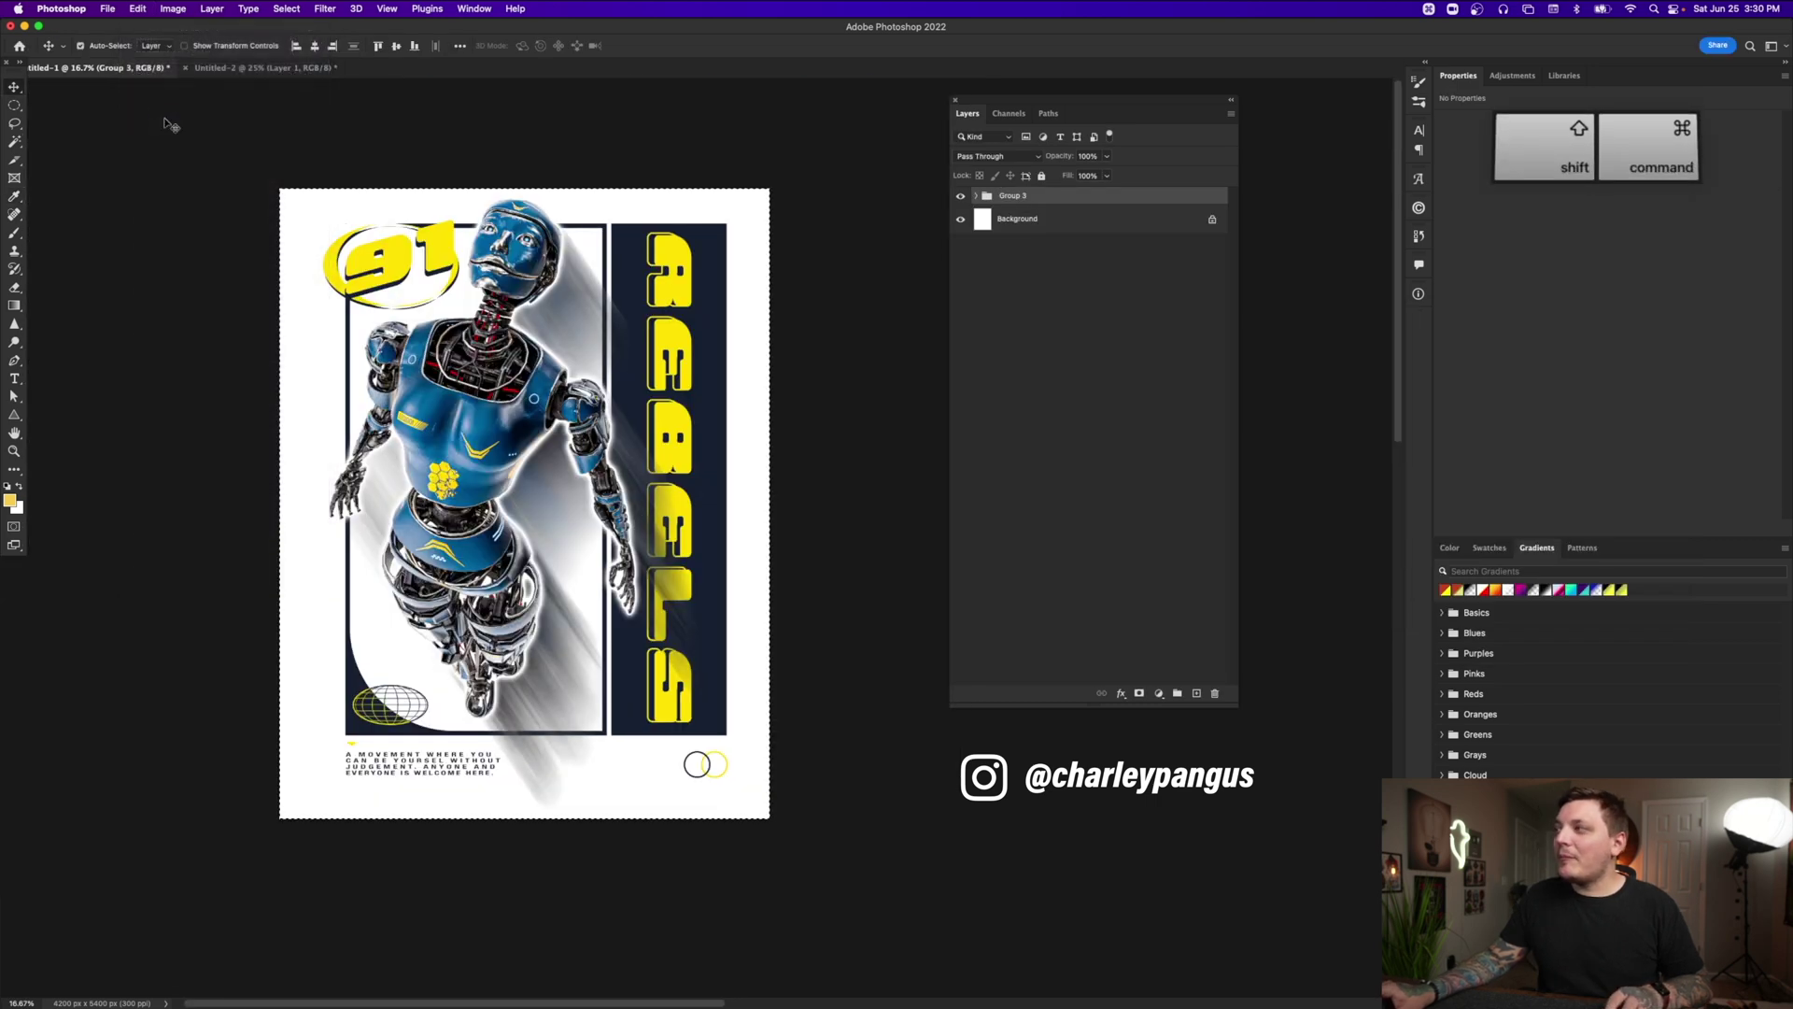
pyautogui.press('shift+super+v')
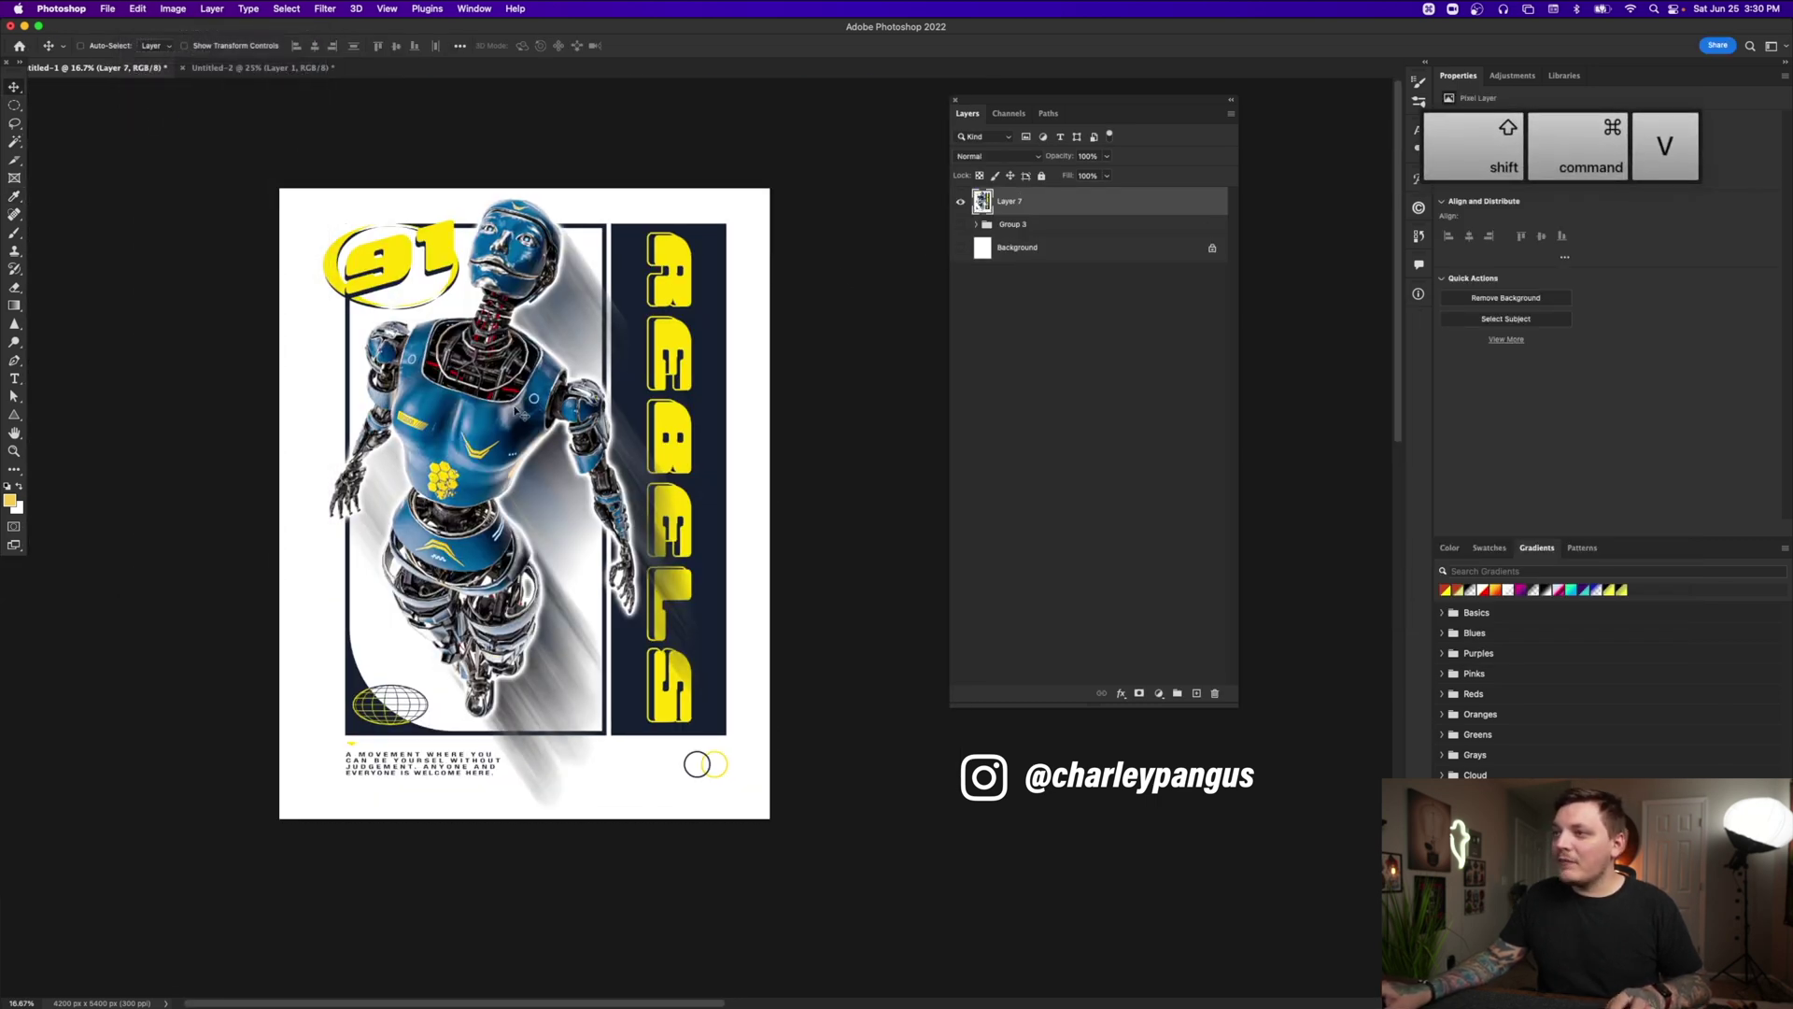
pyautogui.press('d')
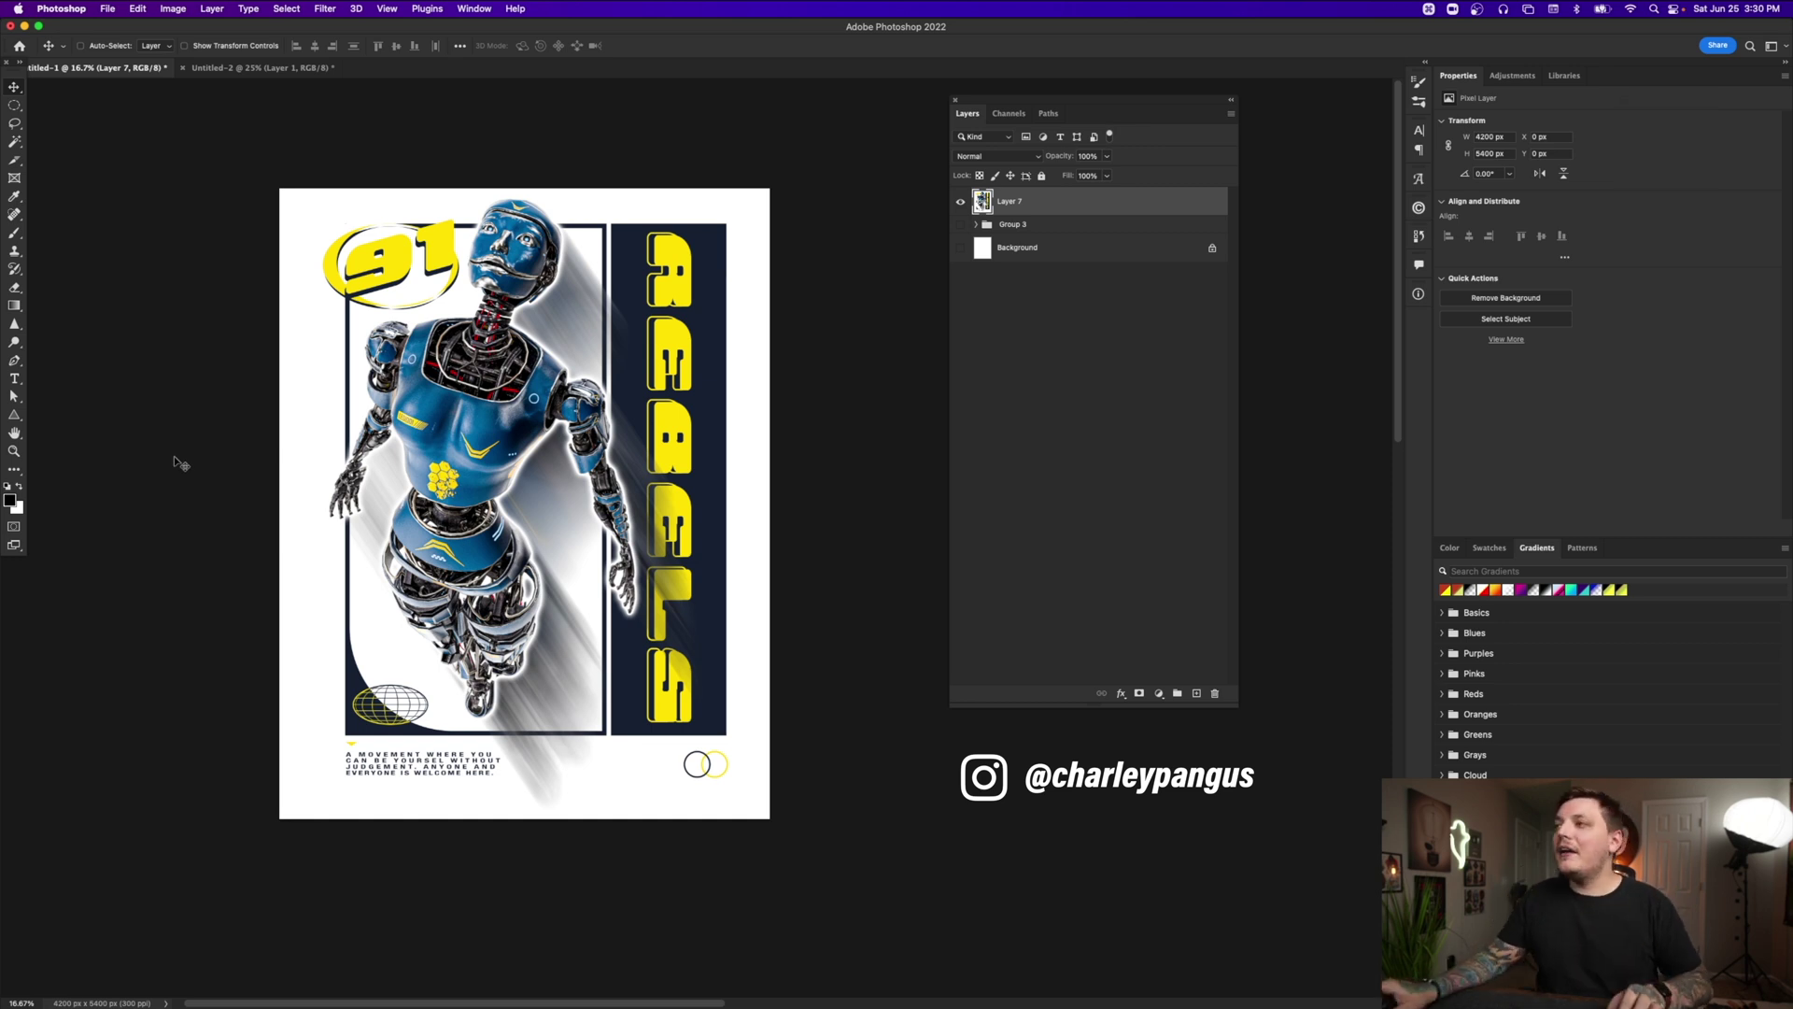
# Apply Filter Gallery's Stamp with Light/Dark Balance 11 and Smoothness 1 over Grain to the merged poster layer
pyautogui.click(325, 8)
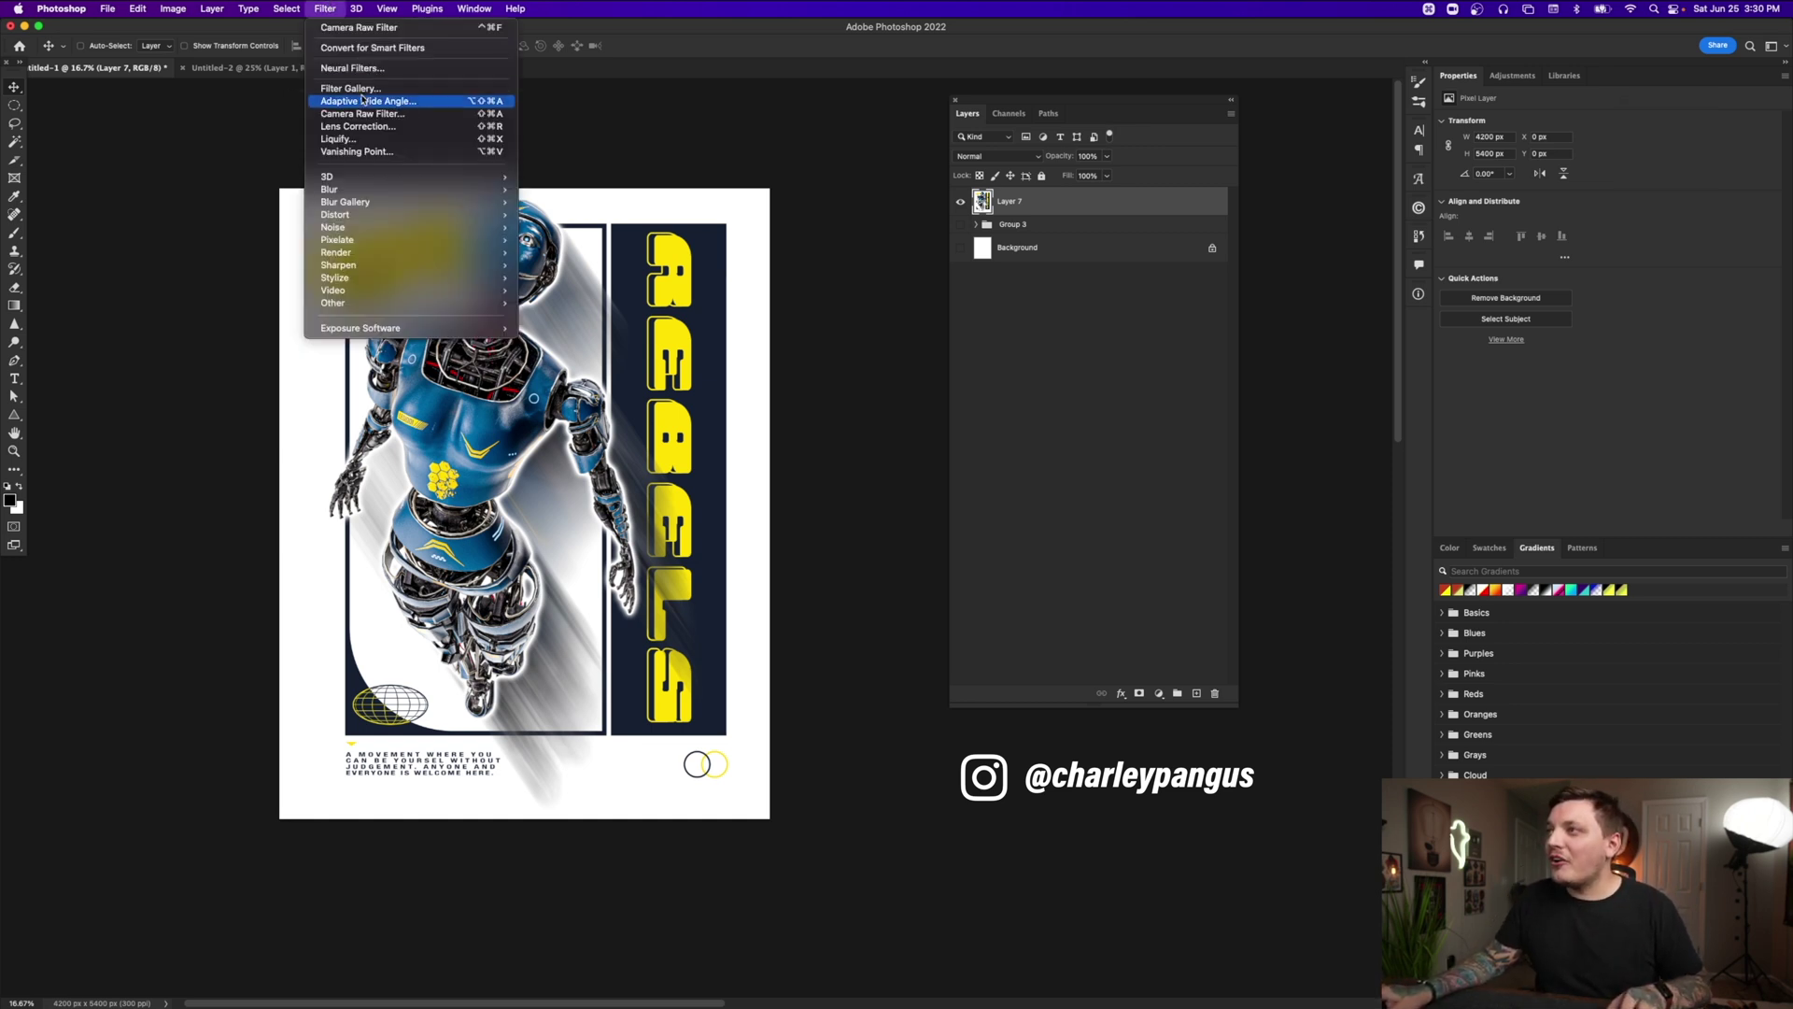
pyautogui.click(364, 85)
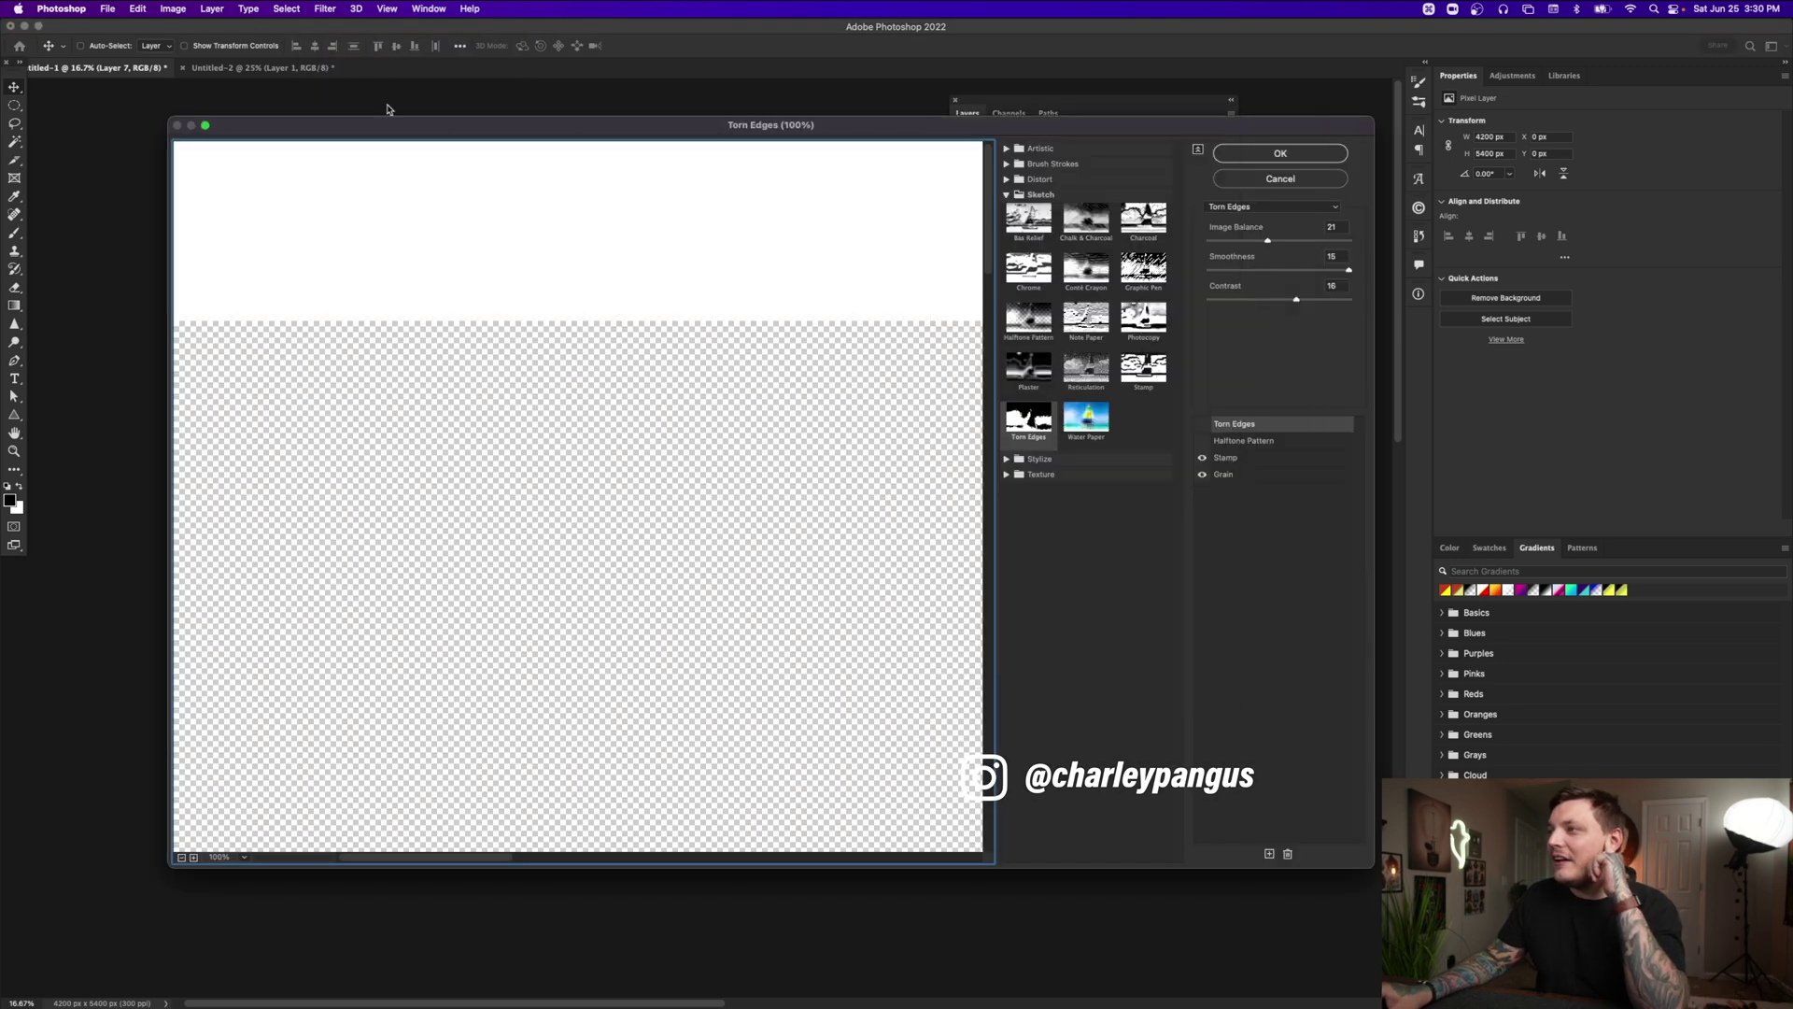
pyautogui.keyDown('alt'); pyautogui.click(645, 478); pyautogui.keyUp('alt')
pyautogui.keyDown('alt'); pyautogui.click(645, 478); pyautogui.keyUp('alt')
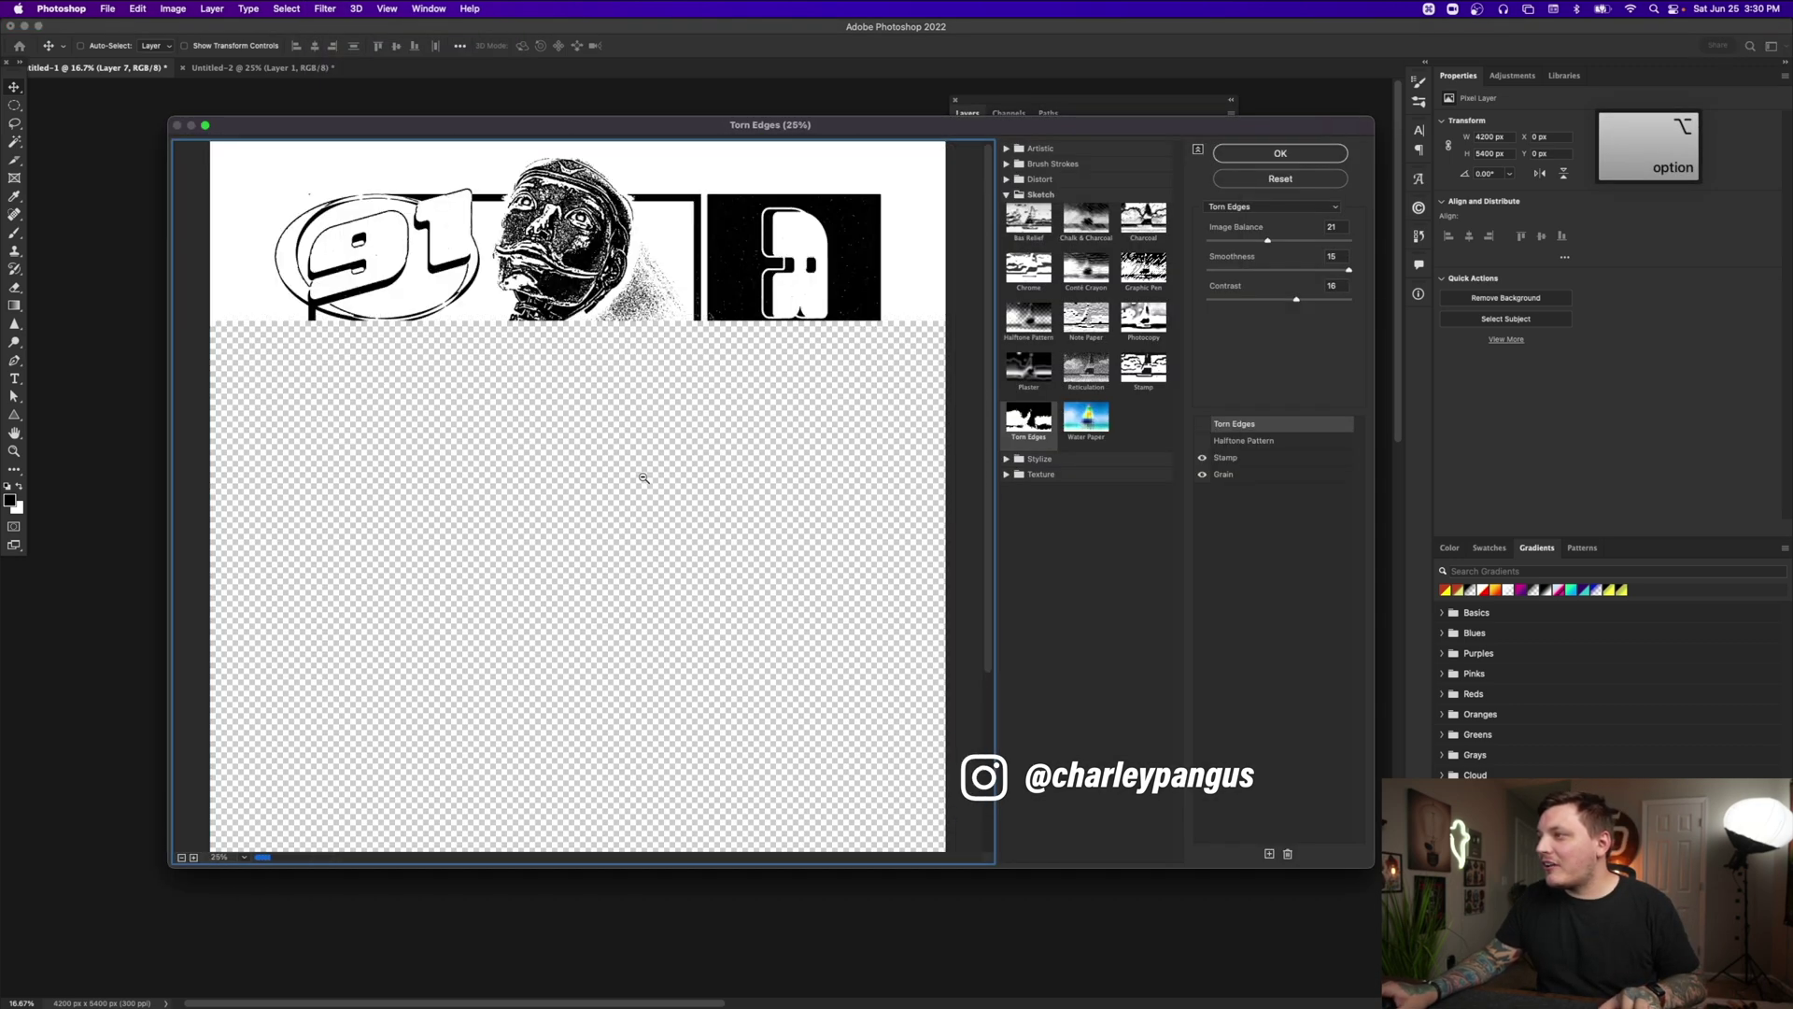
pyautogui.press('space')
pyautogui.moveTo(645, 479); pyautogui.dragTo(644, 346)
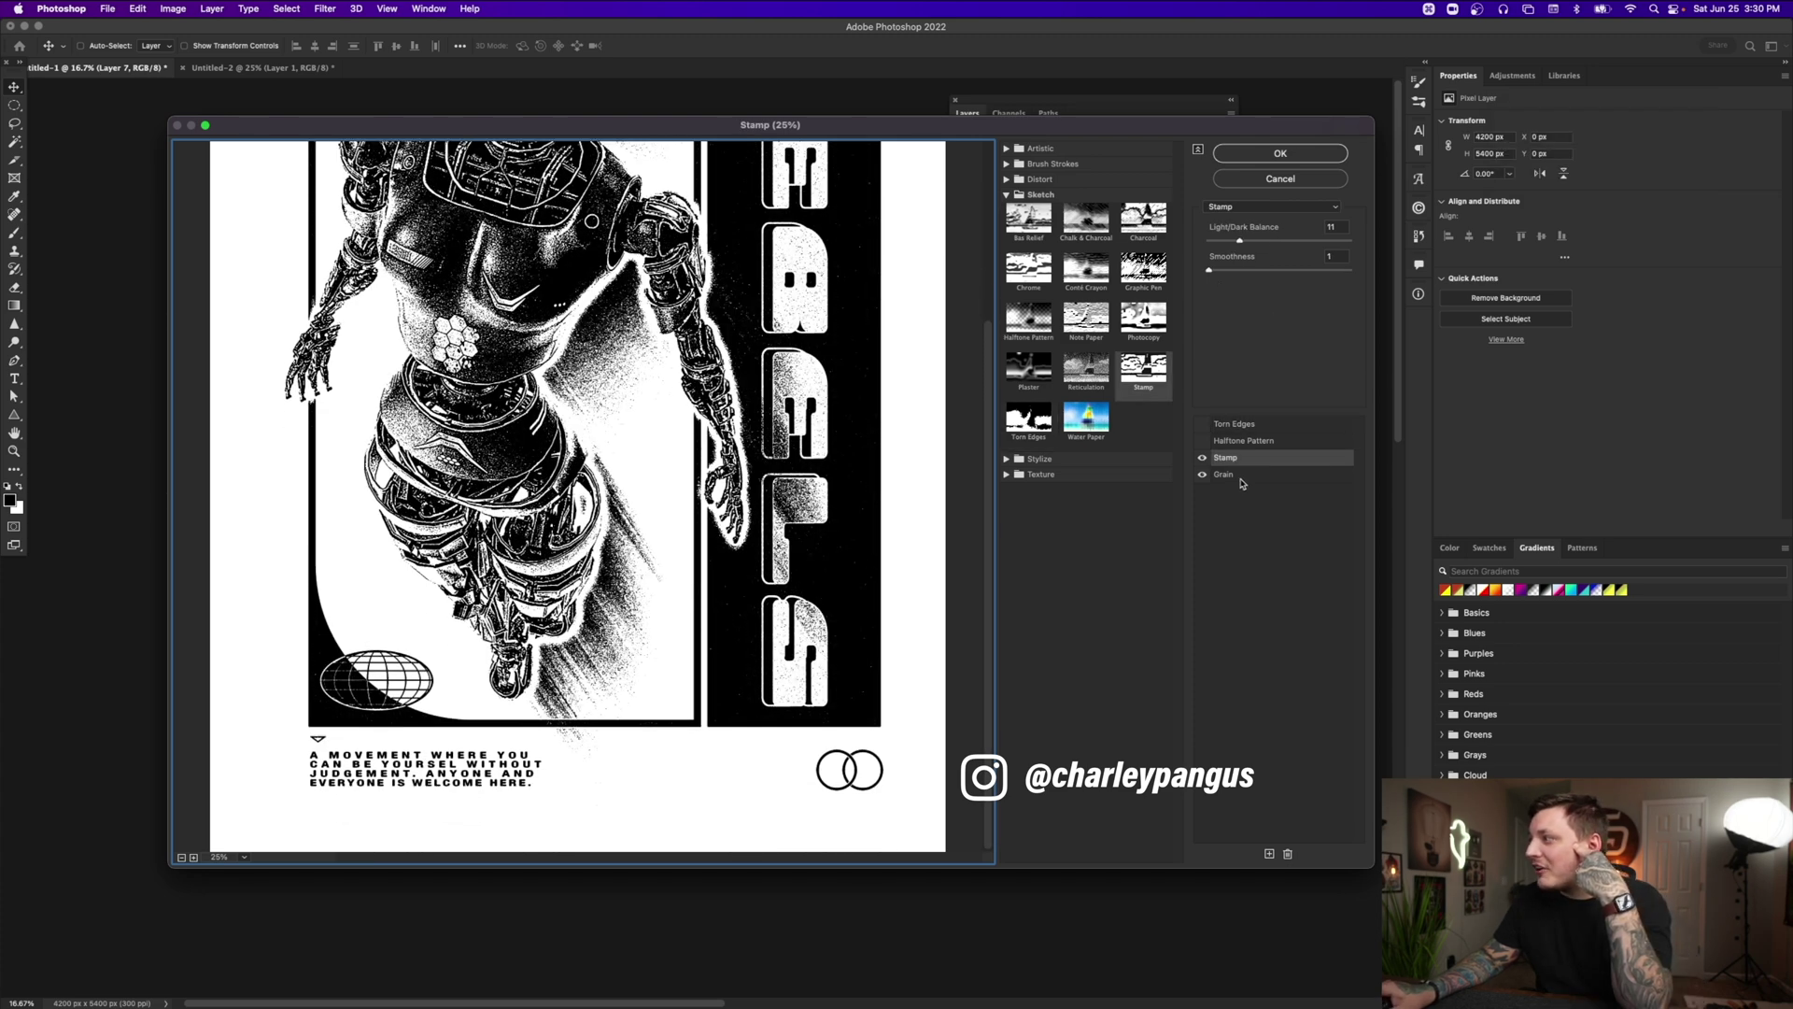
pyautogui.click(1241, 477)
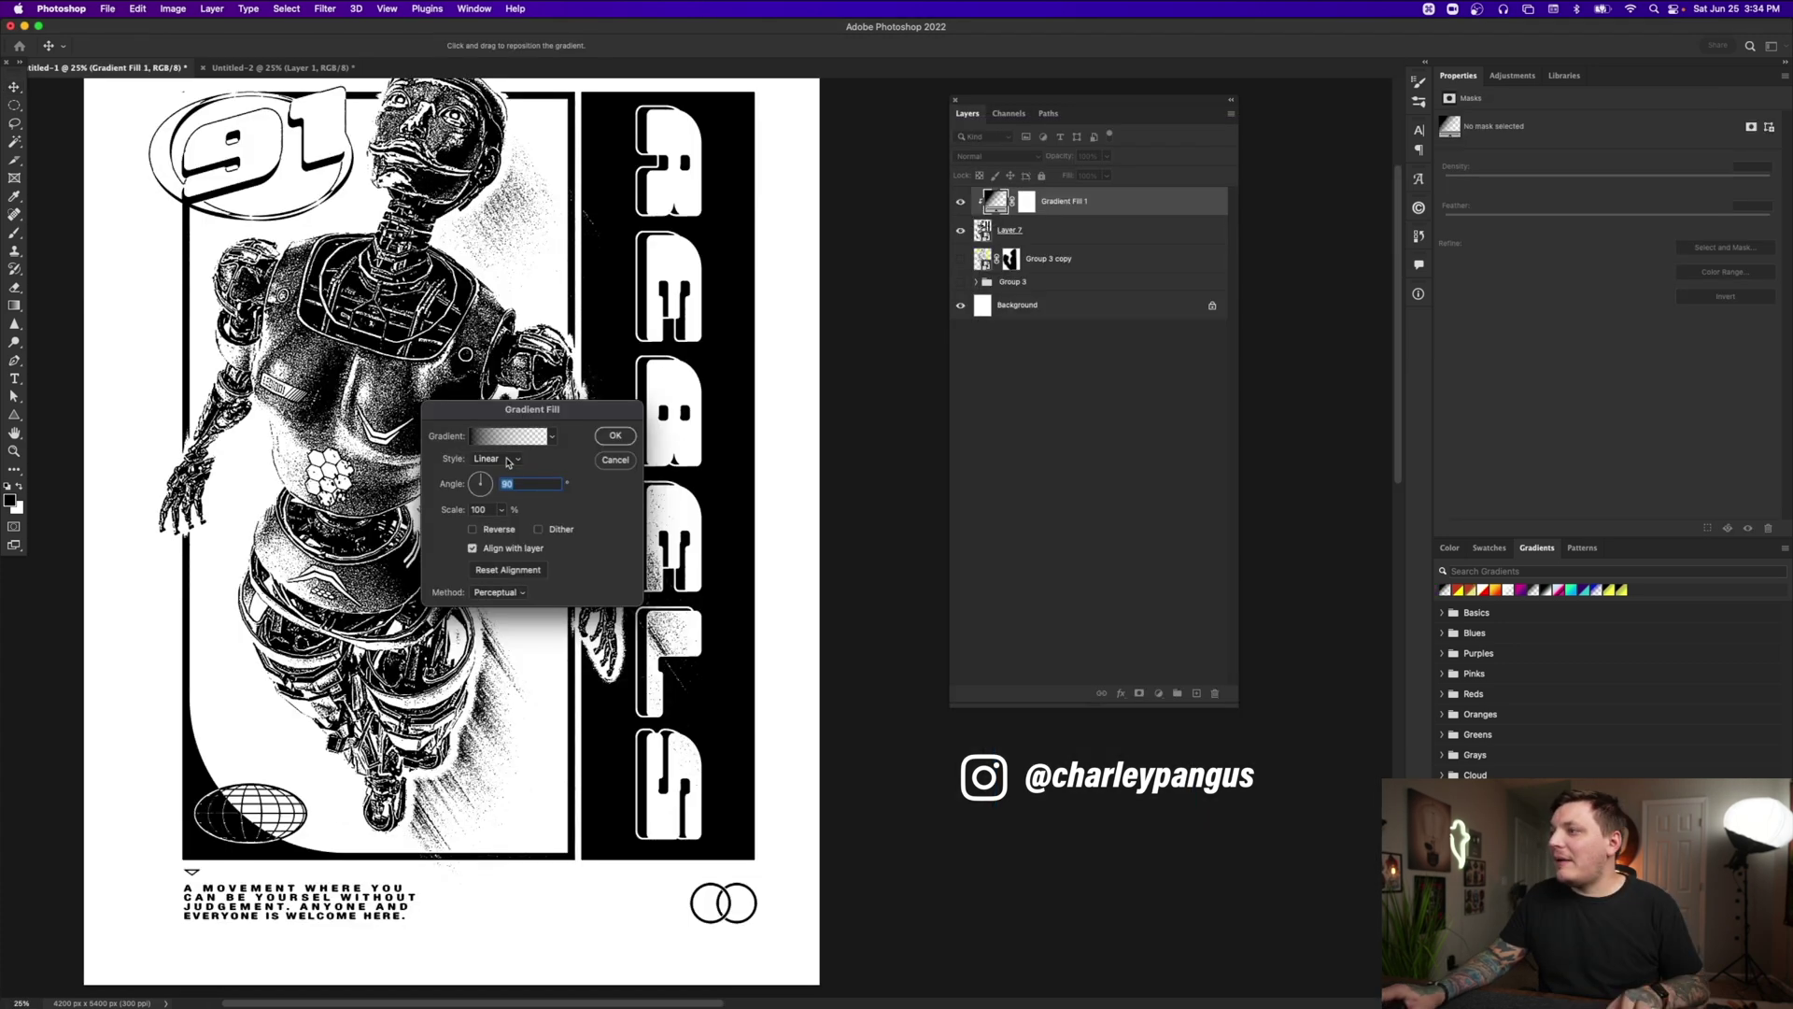
# Make the clipped Gradient Fill fully opaque with yellow and dark blue stops, and adjust the gradient's angle
pyautogui.click(514, 445)
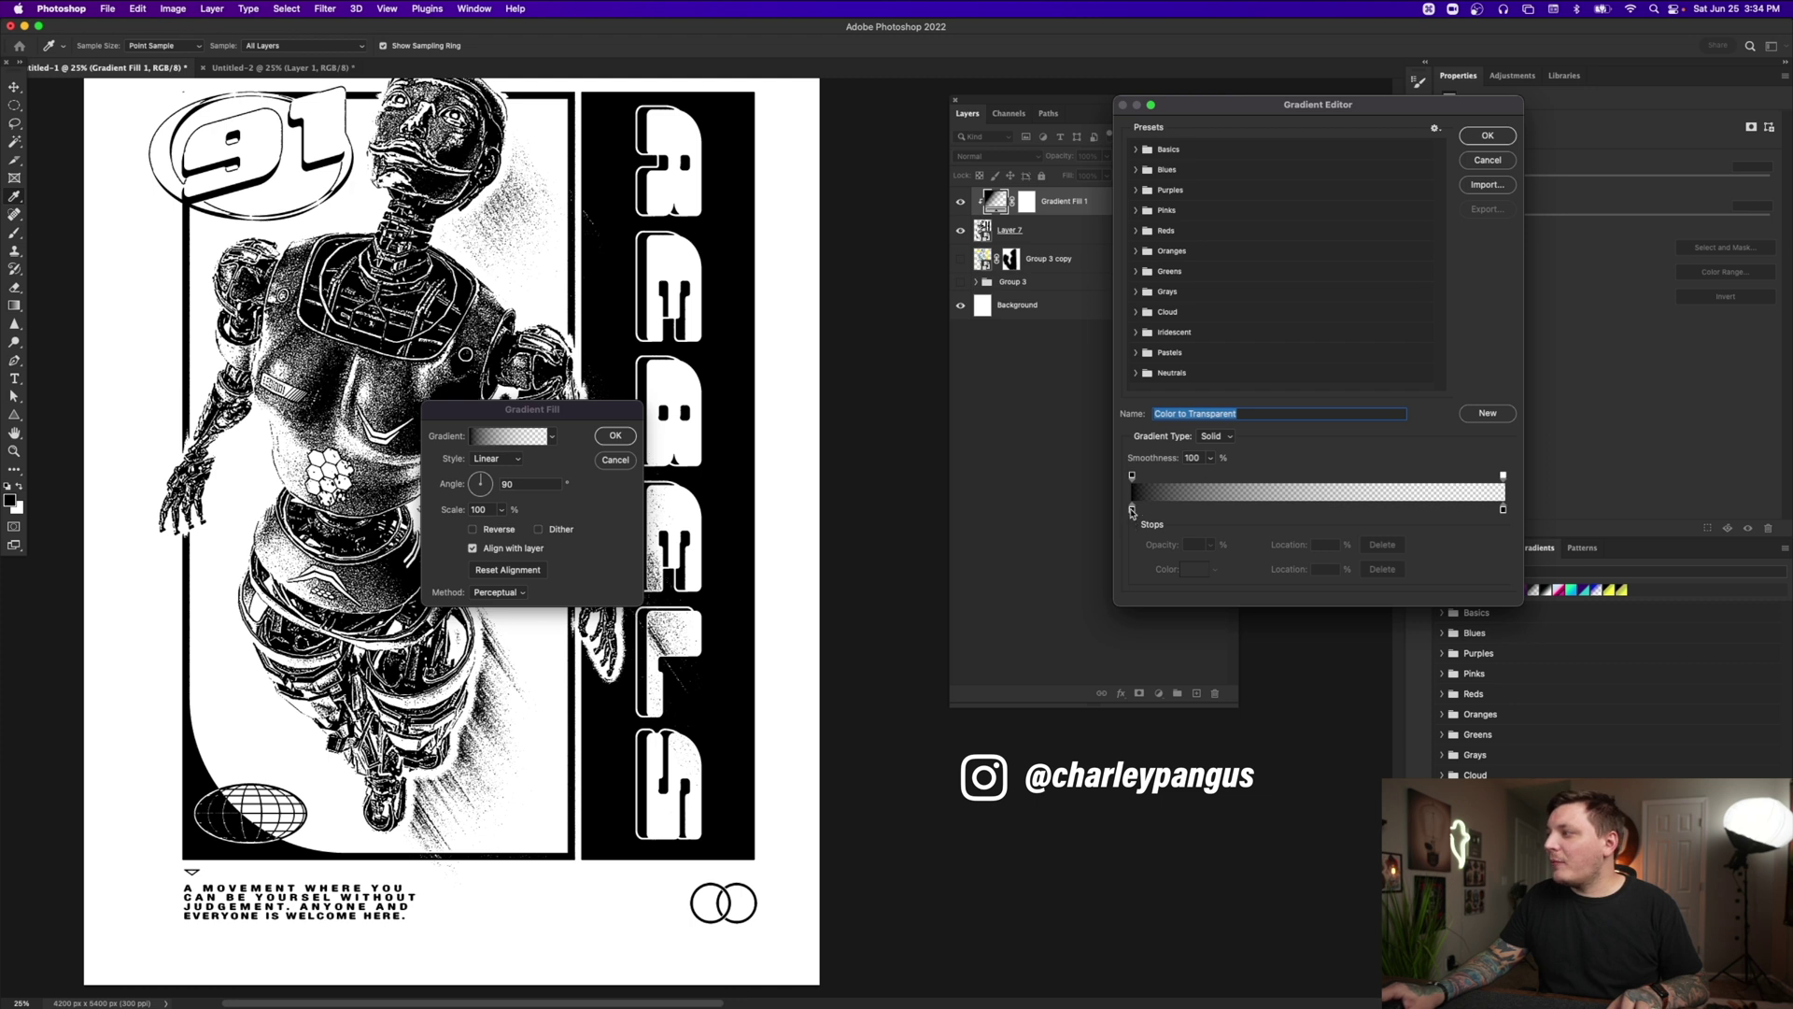
pyautogui.moveTo(1503, 476); pyautogui.dragTo(1509, 407)
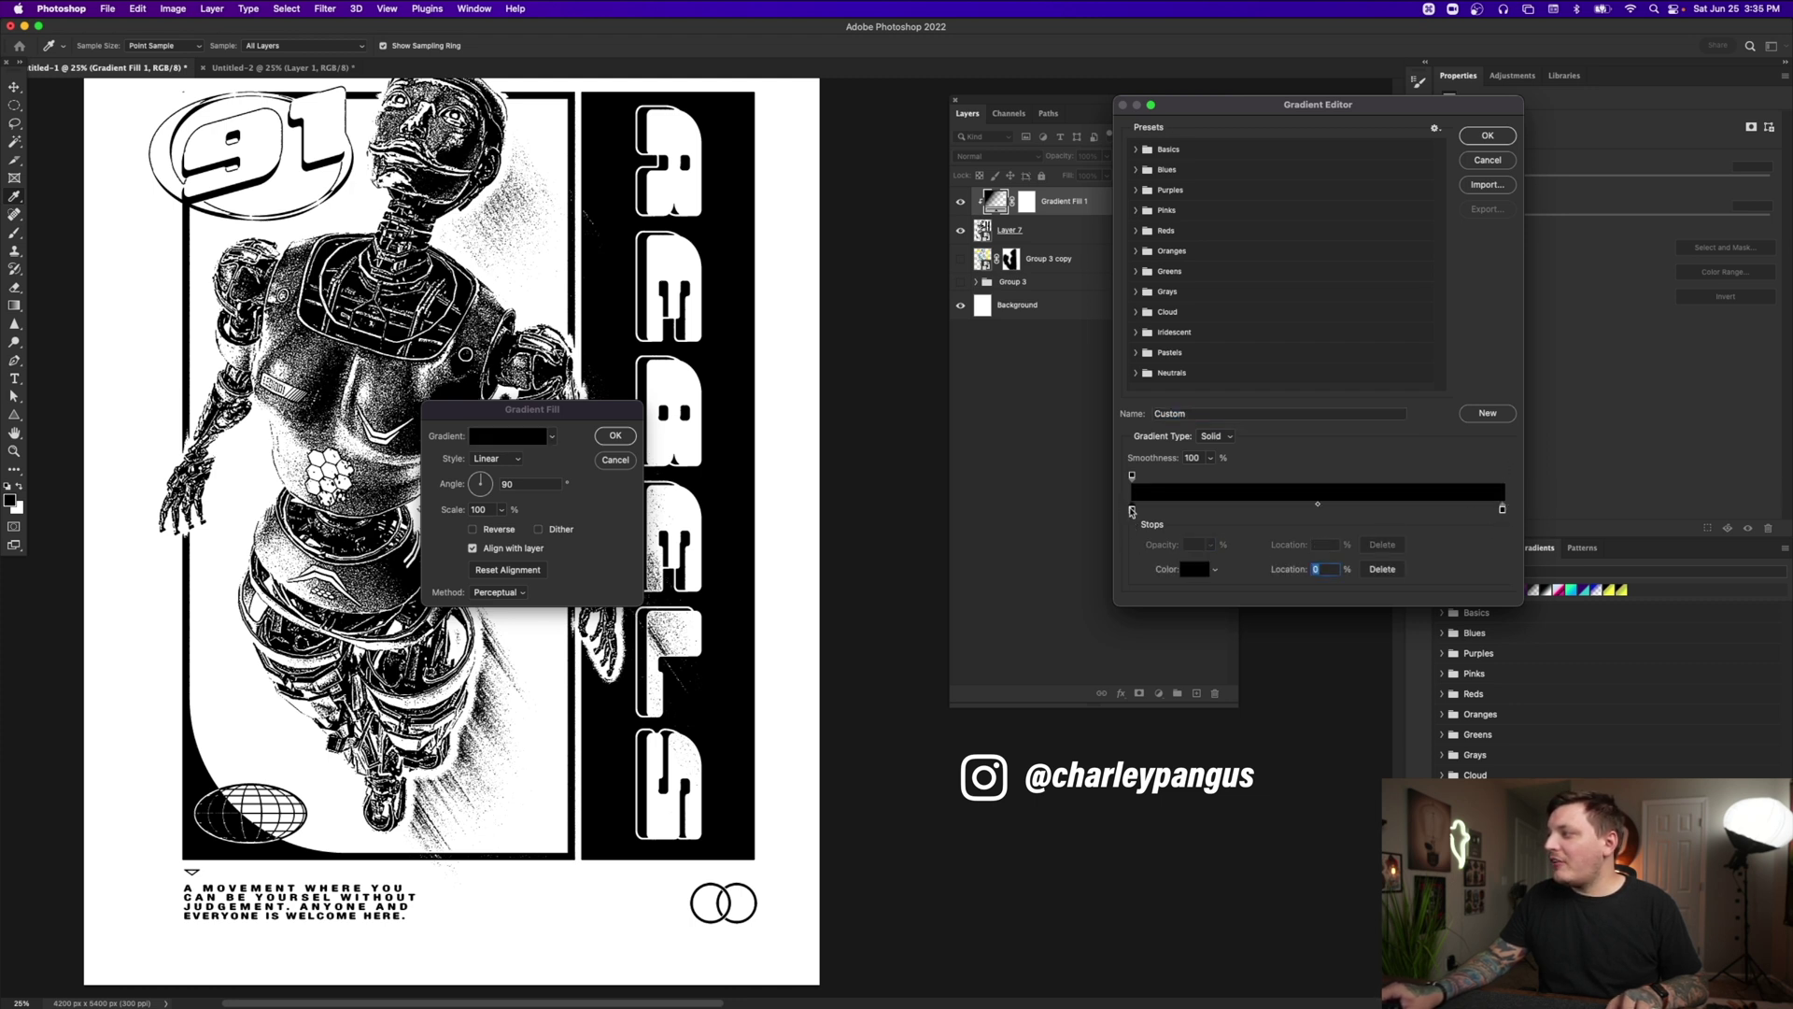
pyautogui.doubleClick(1132, 510)
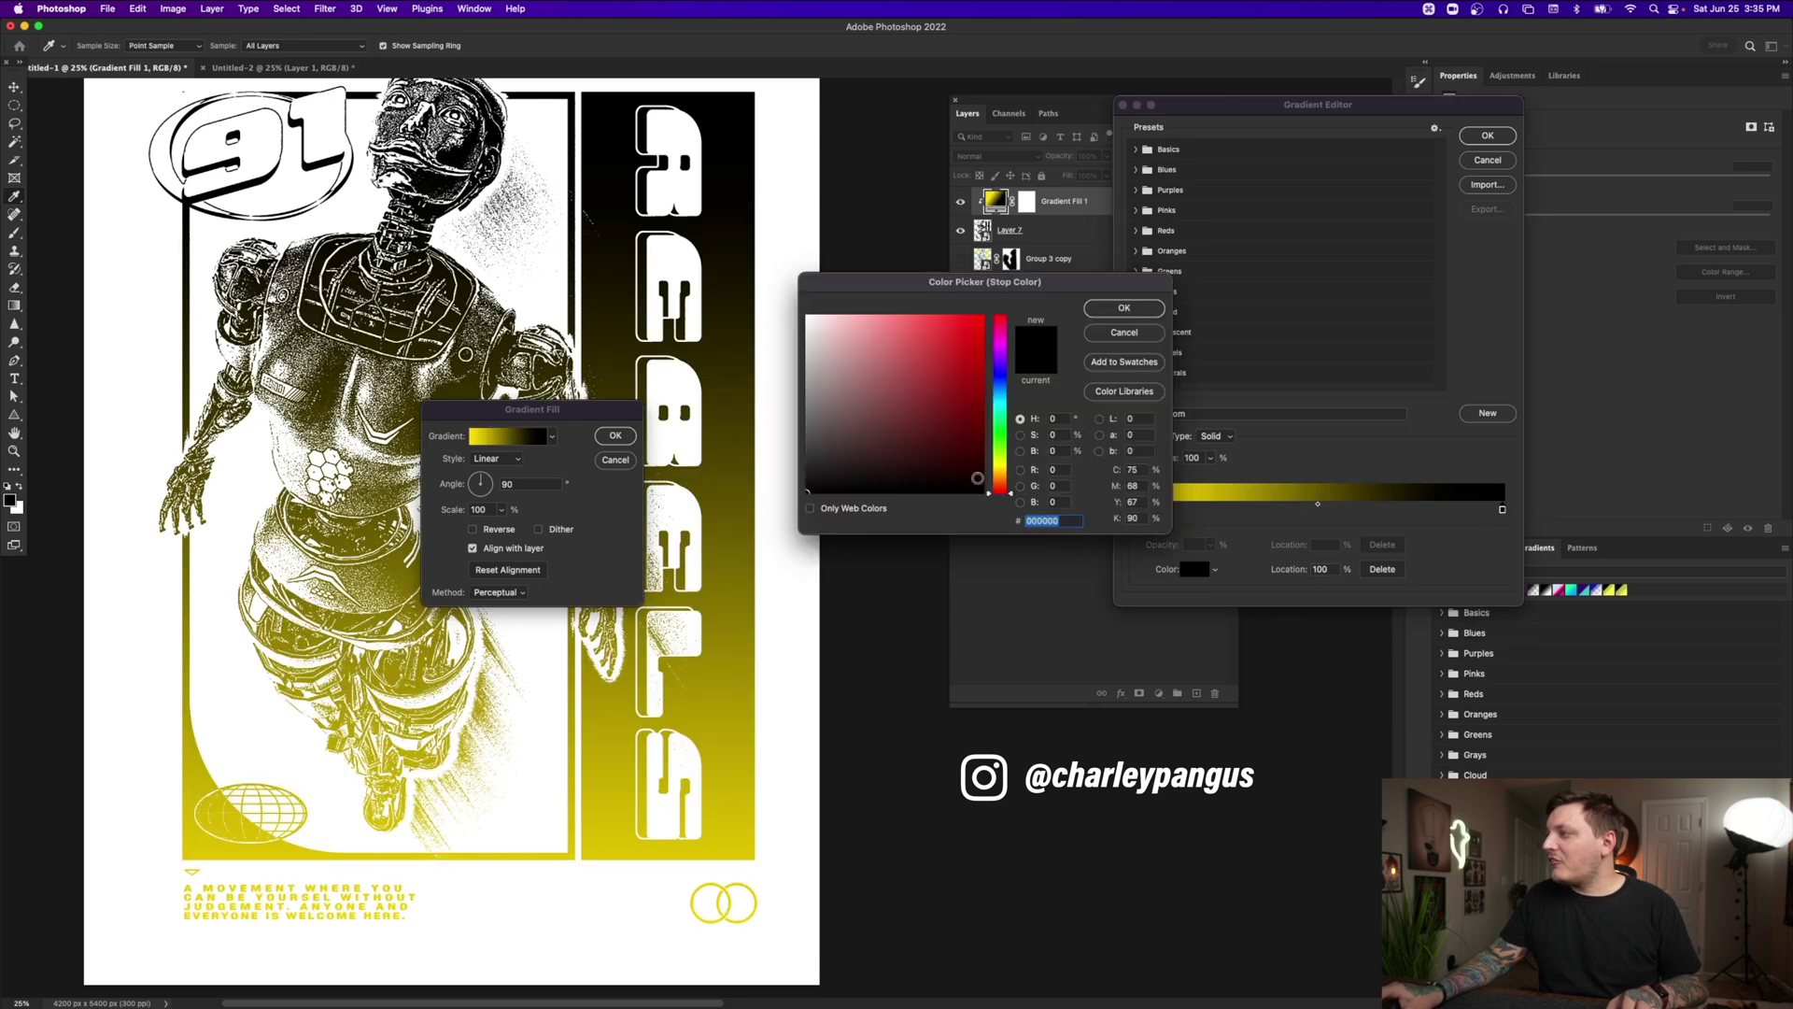
pyautogui.click(1003, 425)
pyautogui.moveTo(1005, 425); pyautogui.dragTo(1005, 392)
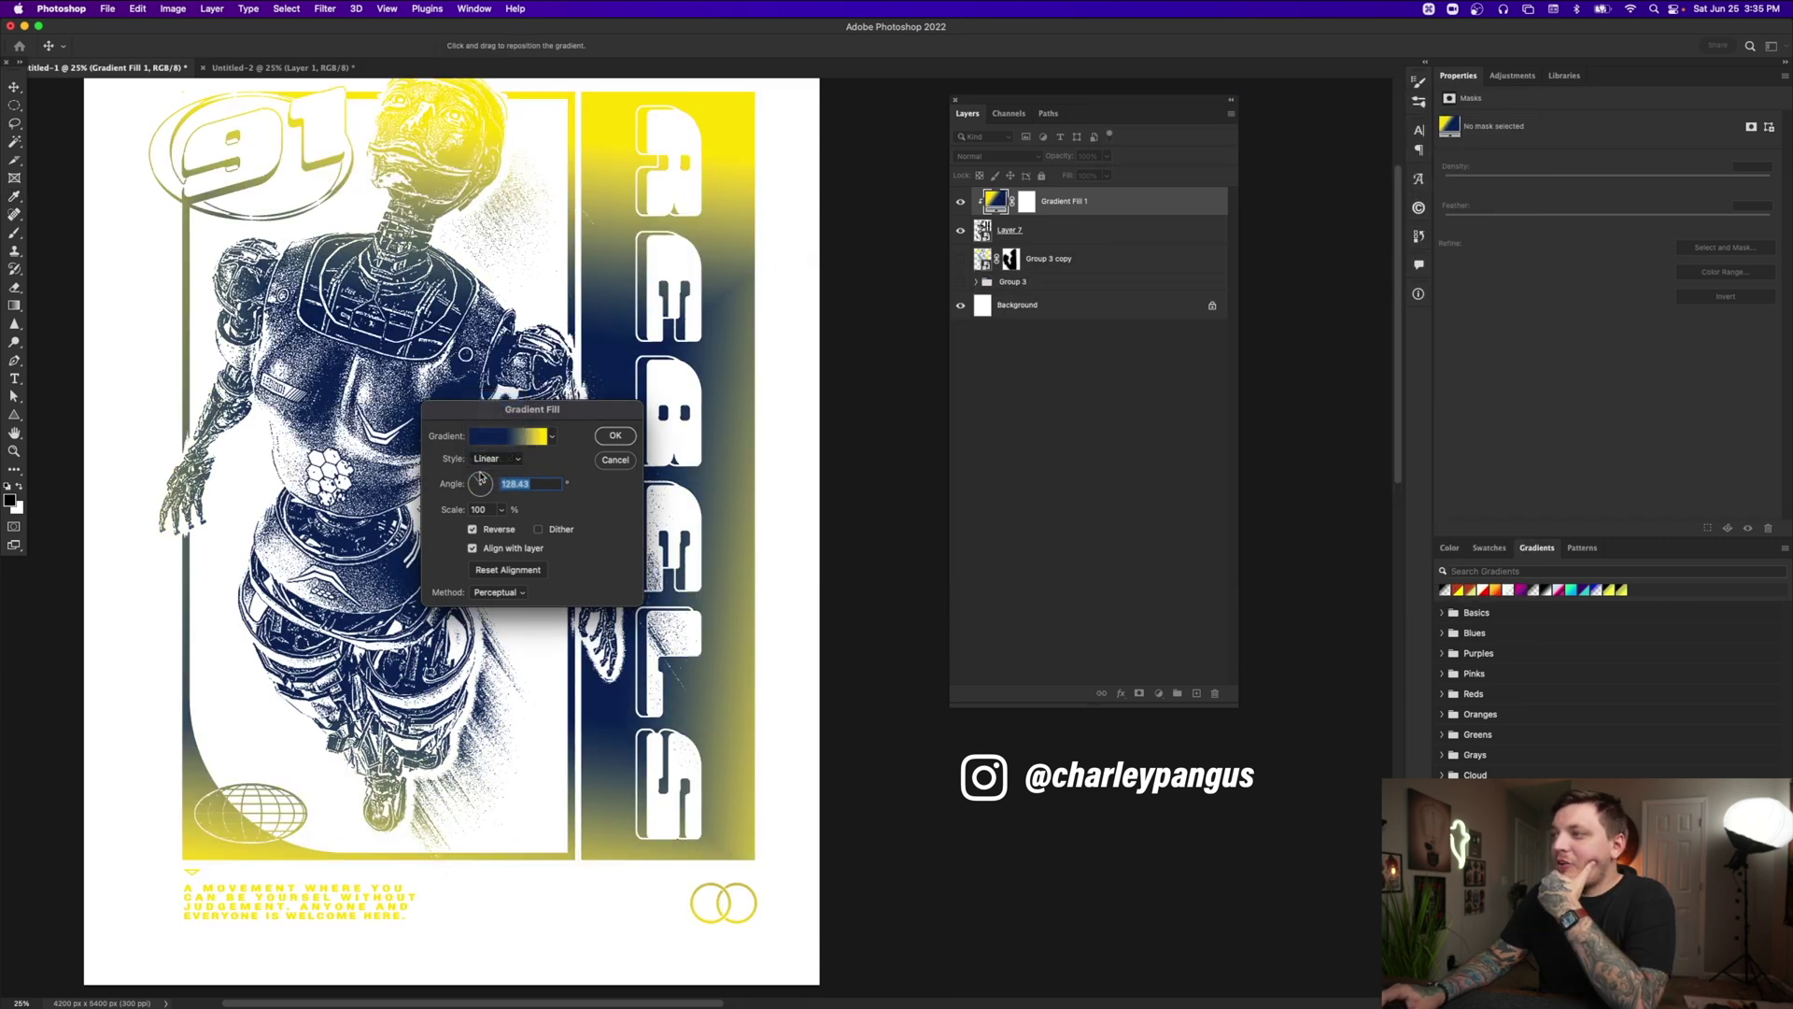
pyautogui.moveTo(479, 478); pyautogui.dragTo(478, 475)
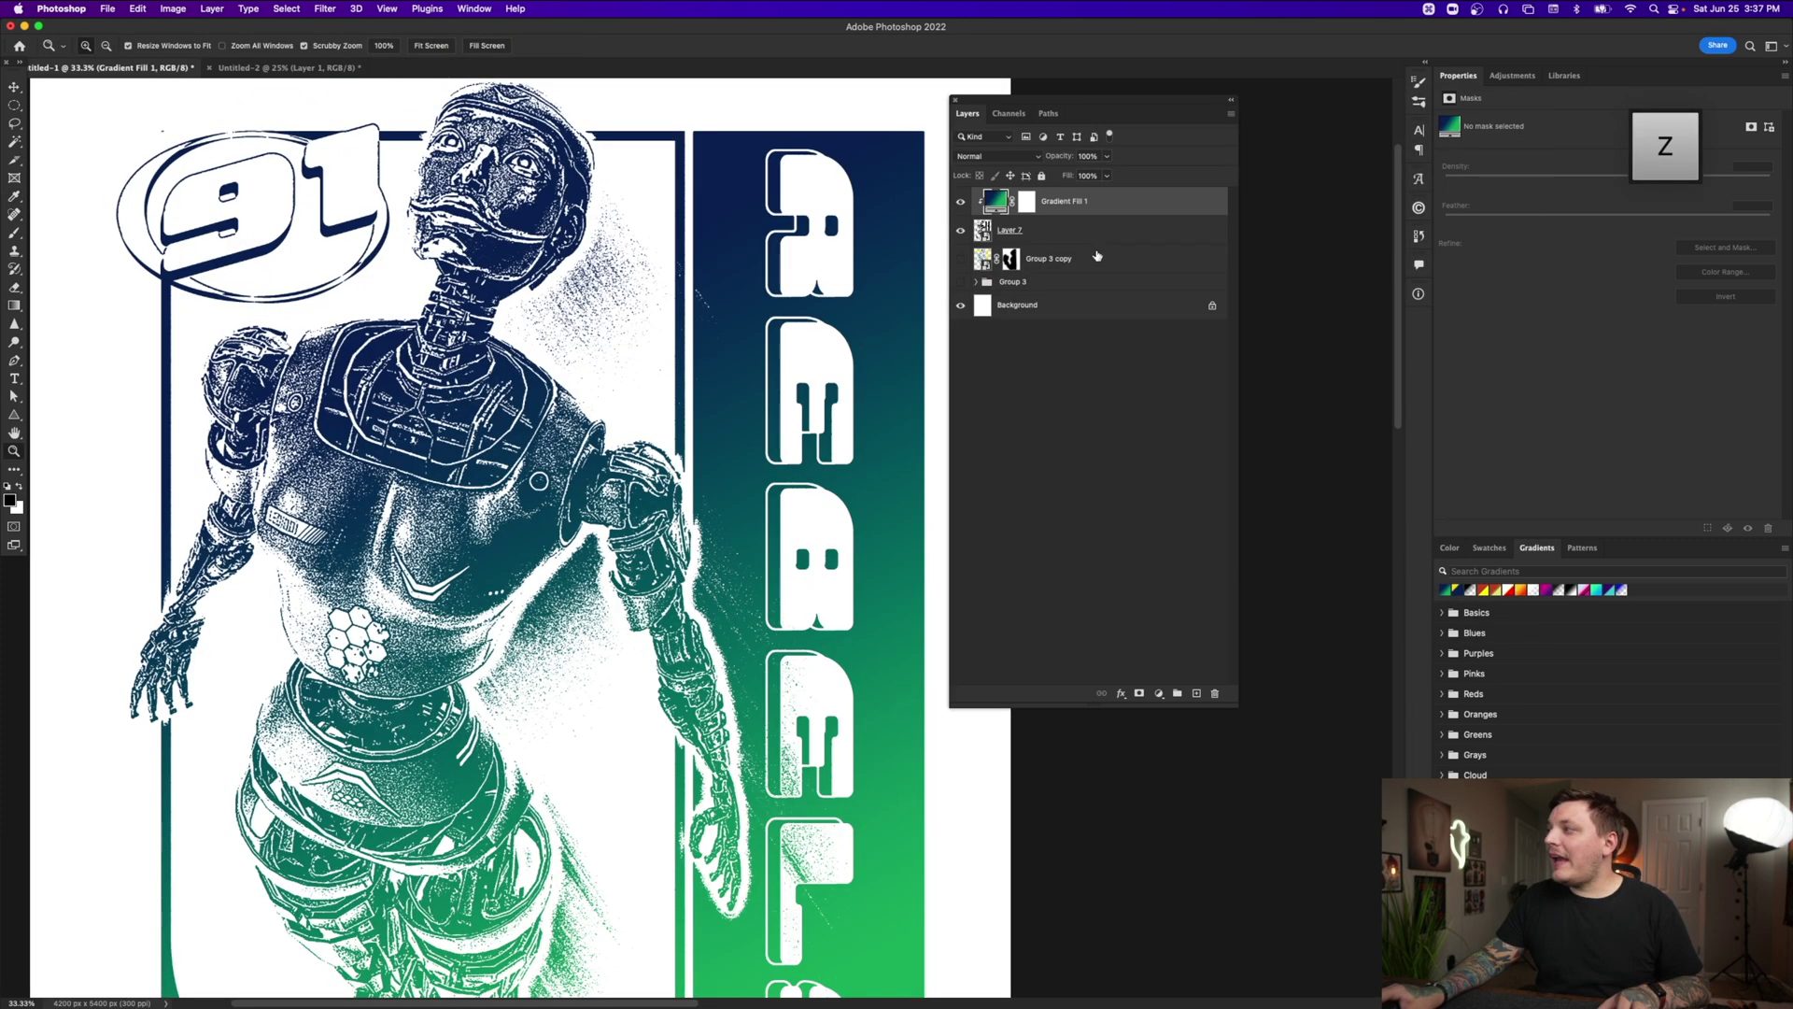
# Add an empty layer between the stamped artwork and Group 3 copy, and choose a selection tool
pyautogui.click(1070, 256)
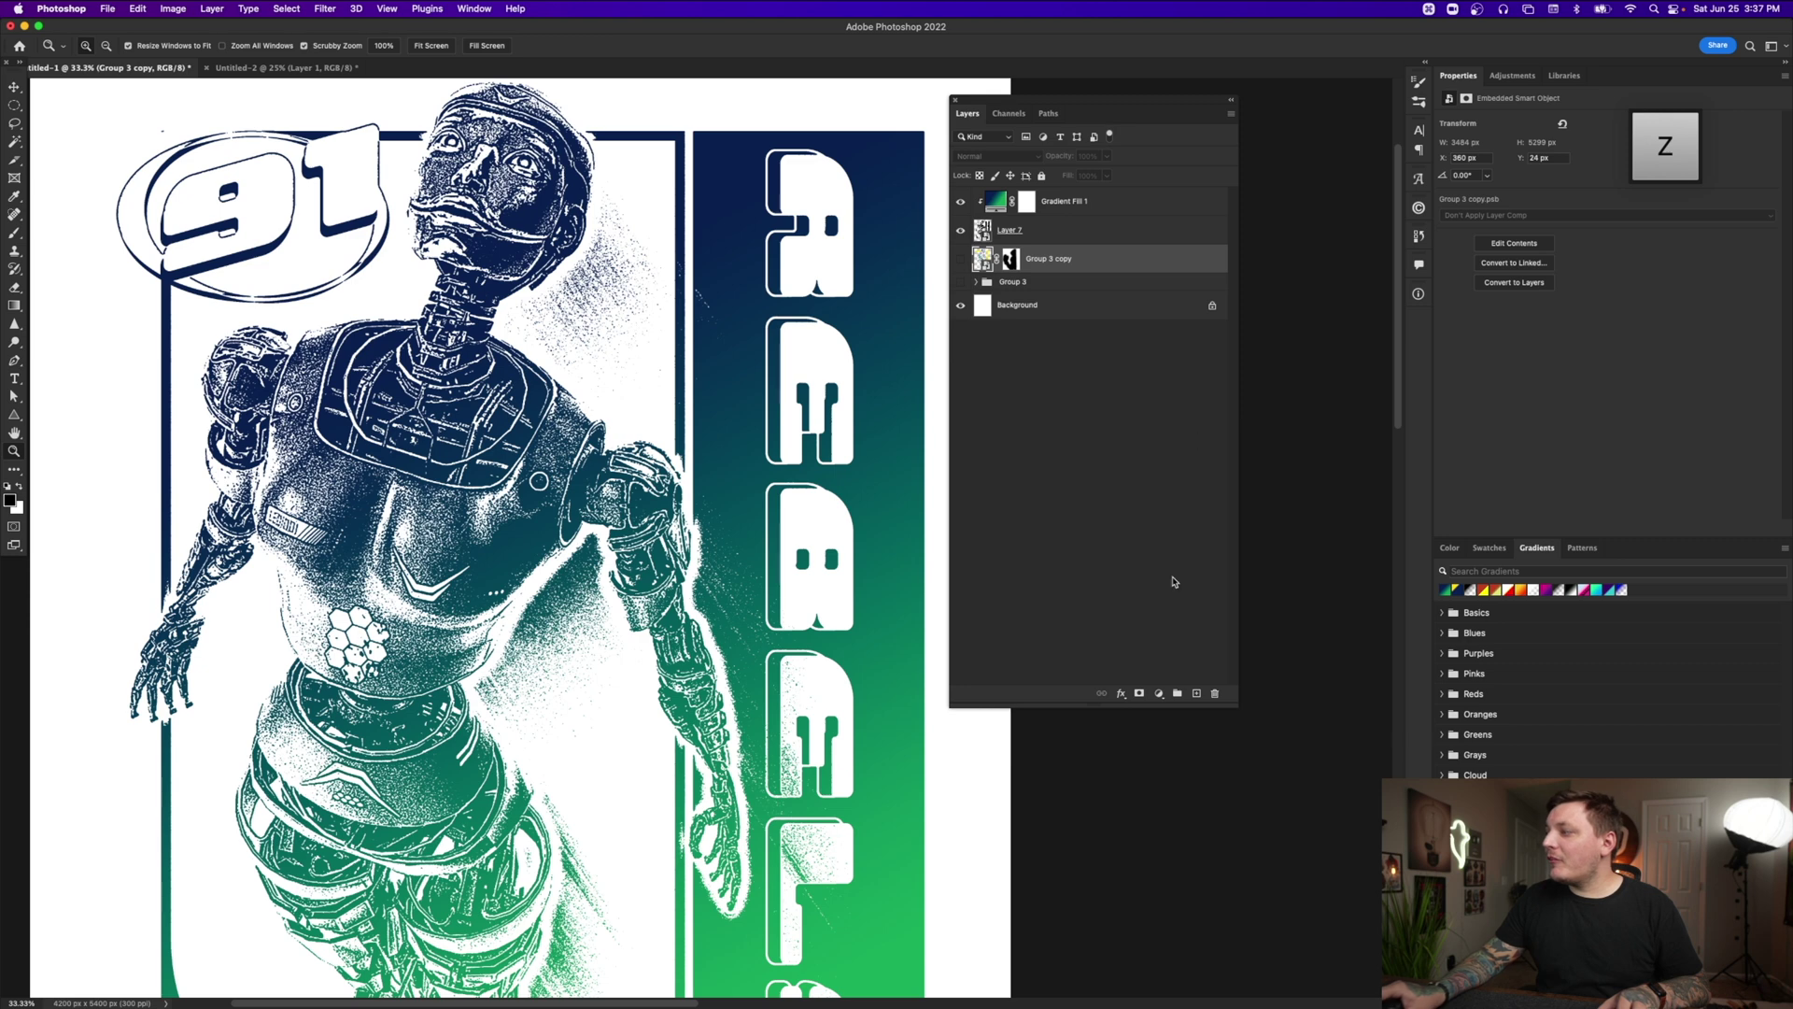
pyautogui.click(1197, 693)
pyautogui.click(14, 127)
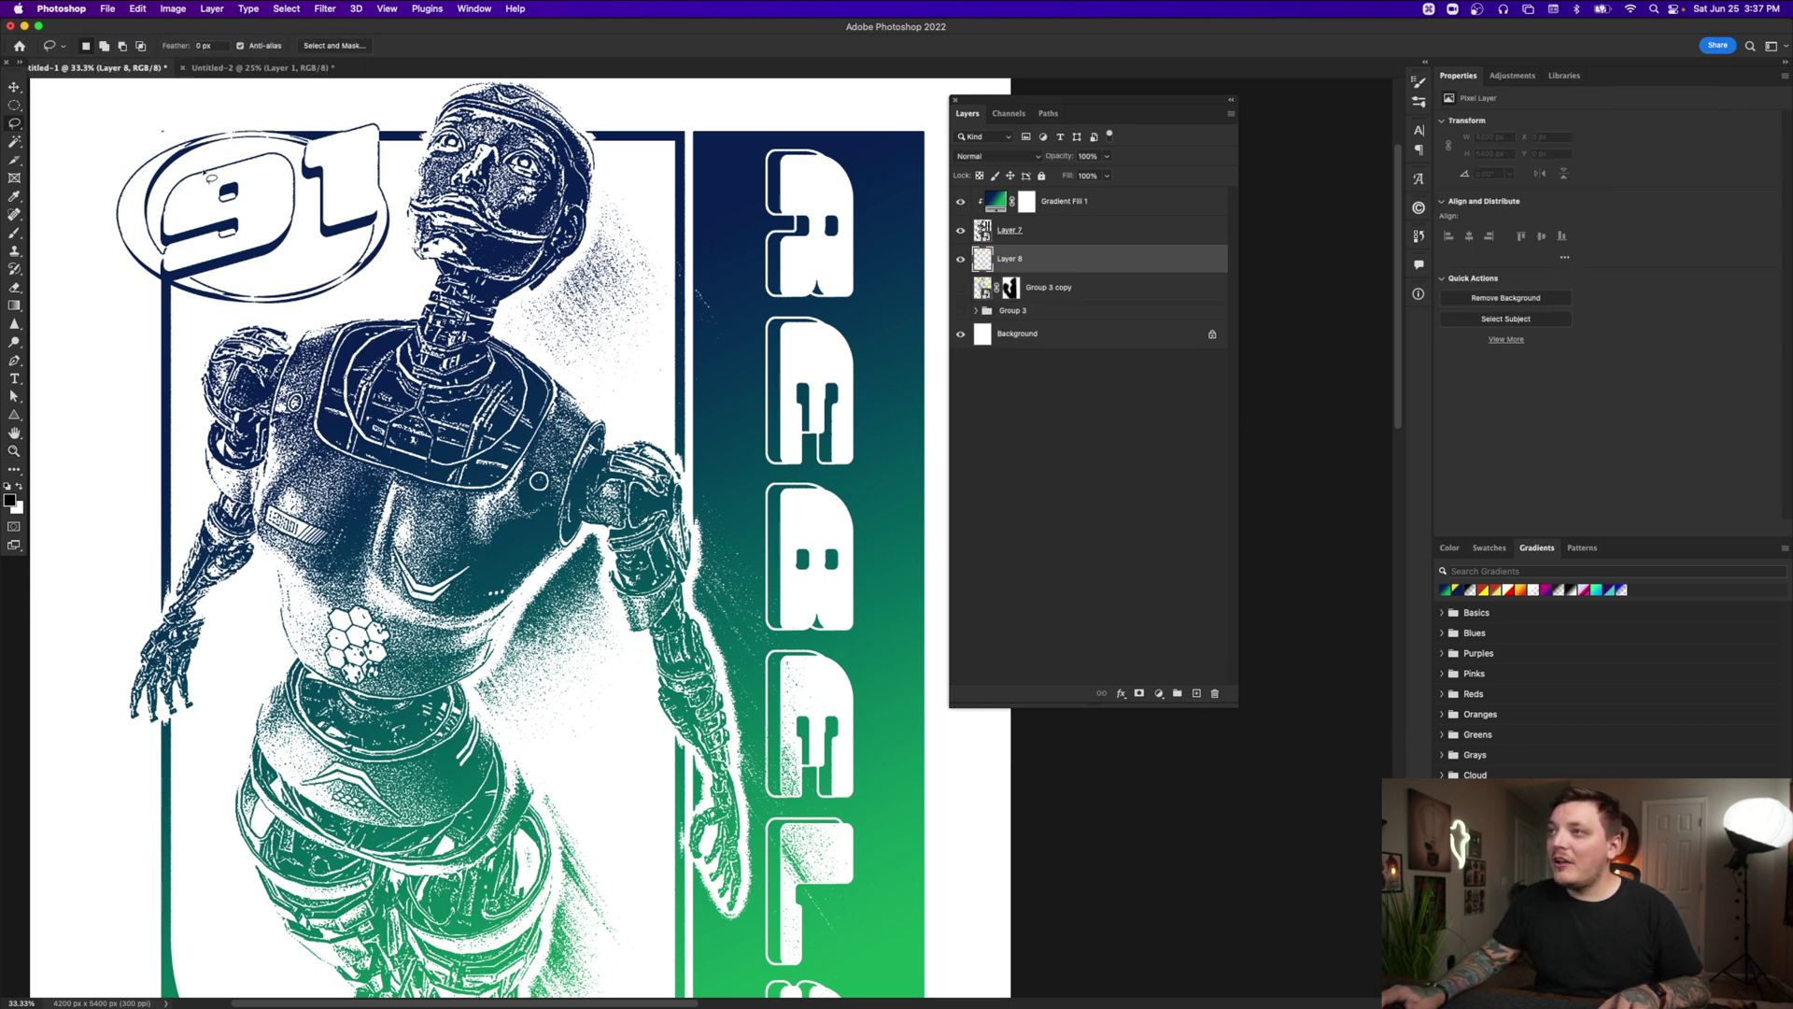
pyautogui.press('w')
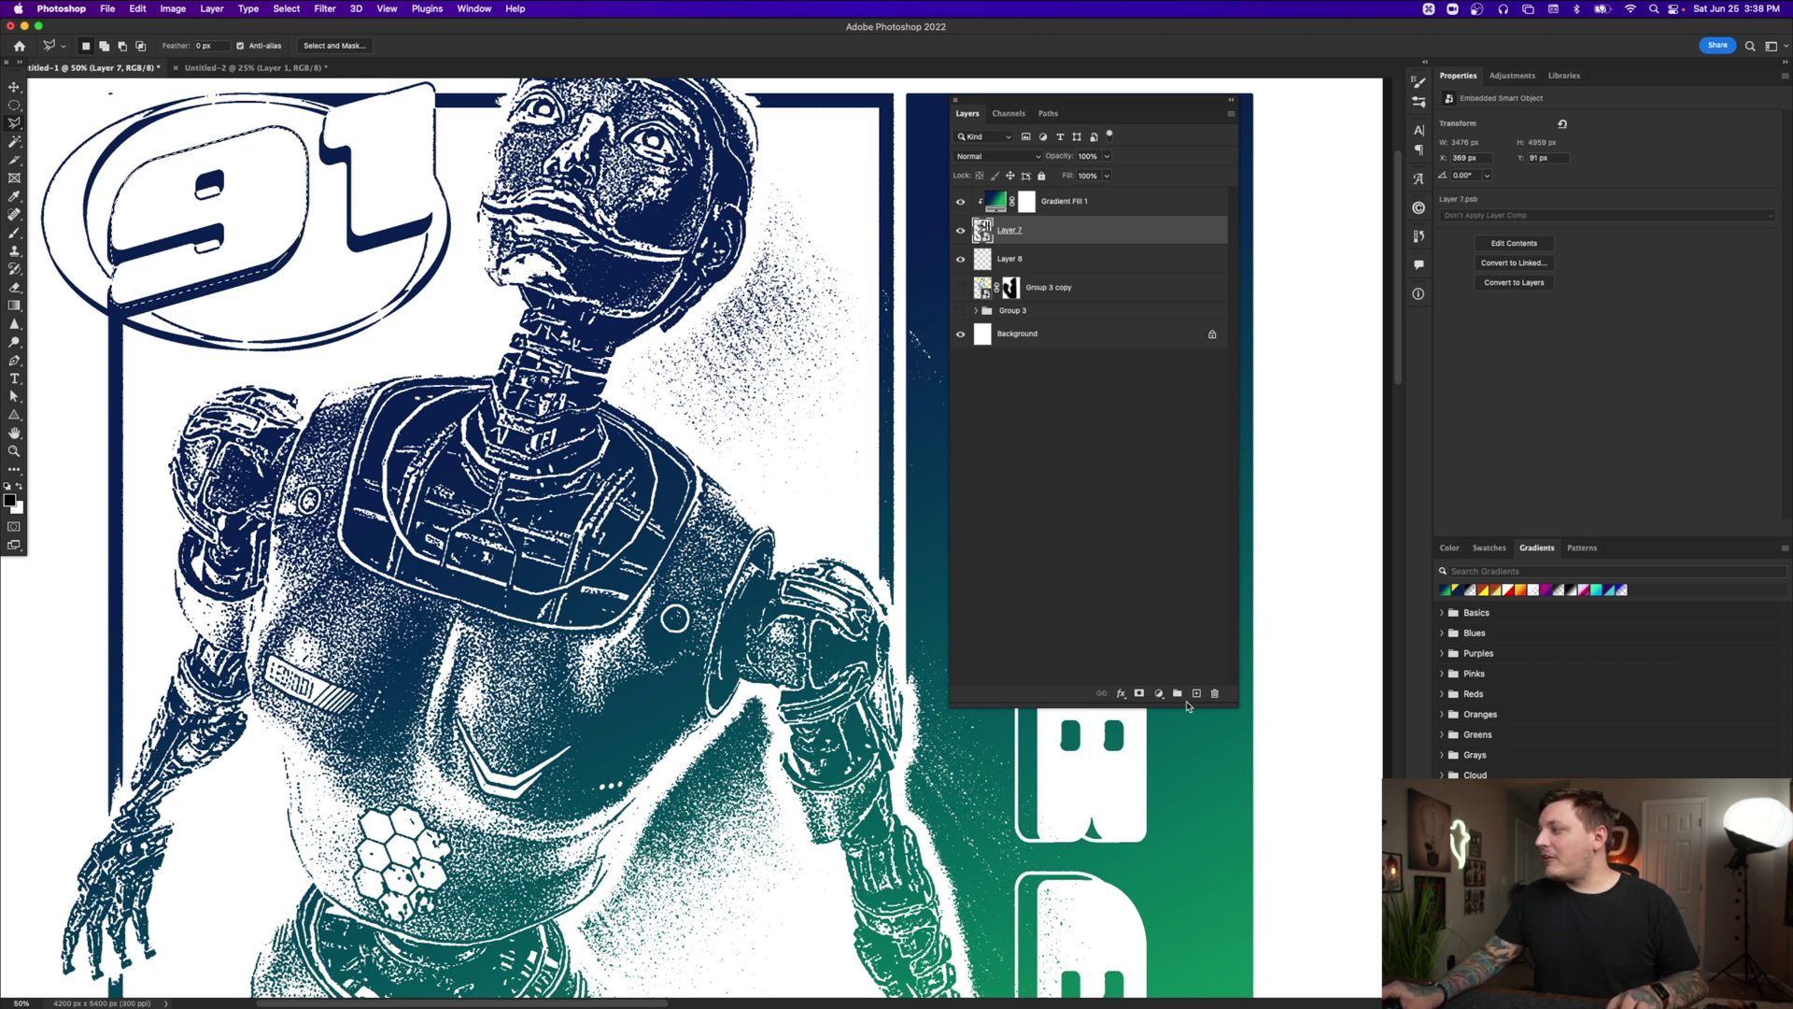
# With a separate layer beneath the stamped artwork, select the emblem's 1 and brush a soft green fade over its lower part
pyautogui.press('super+j')
pyautogui.press('super+bracketleft')
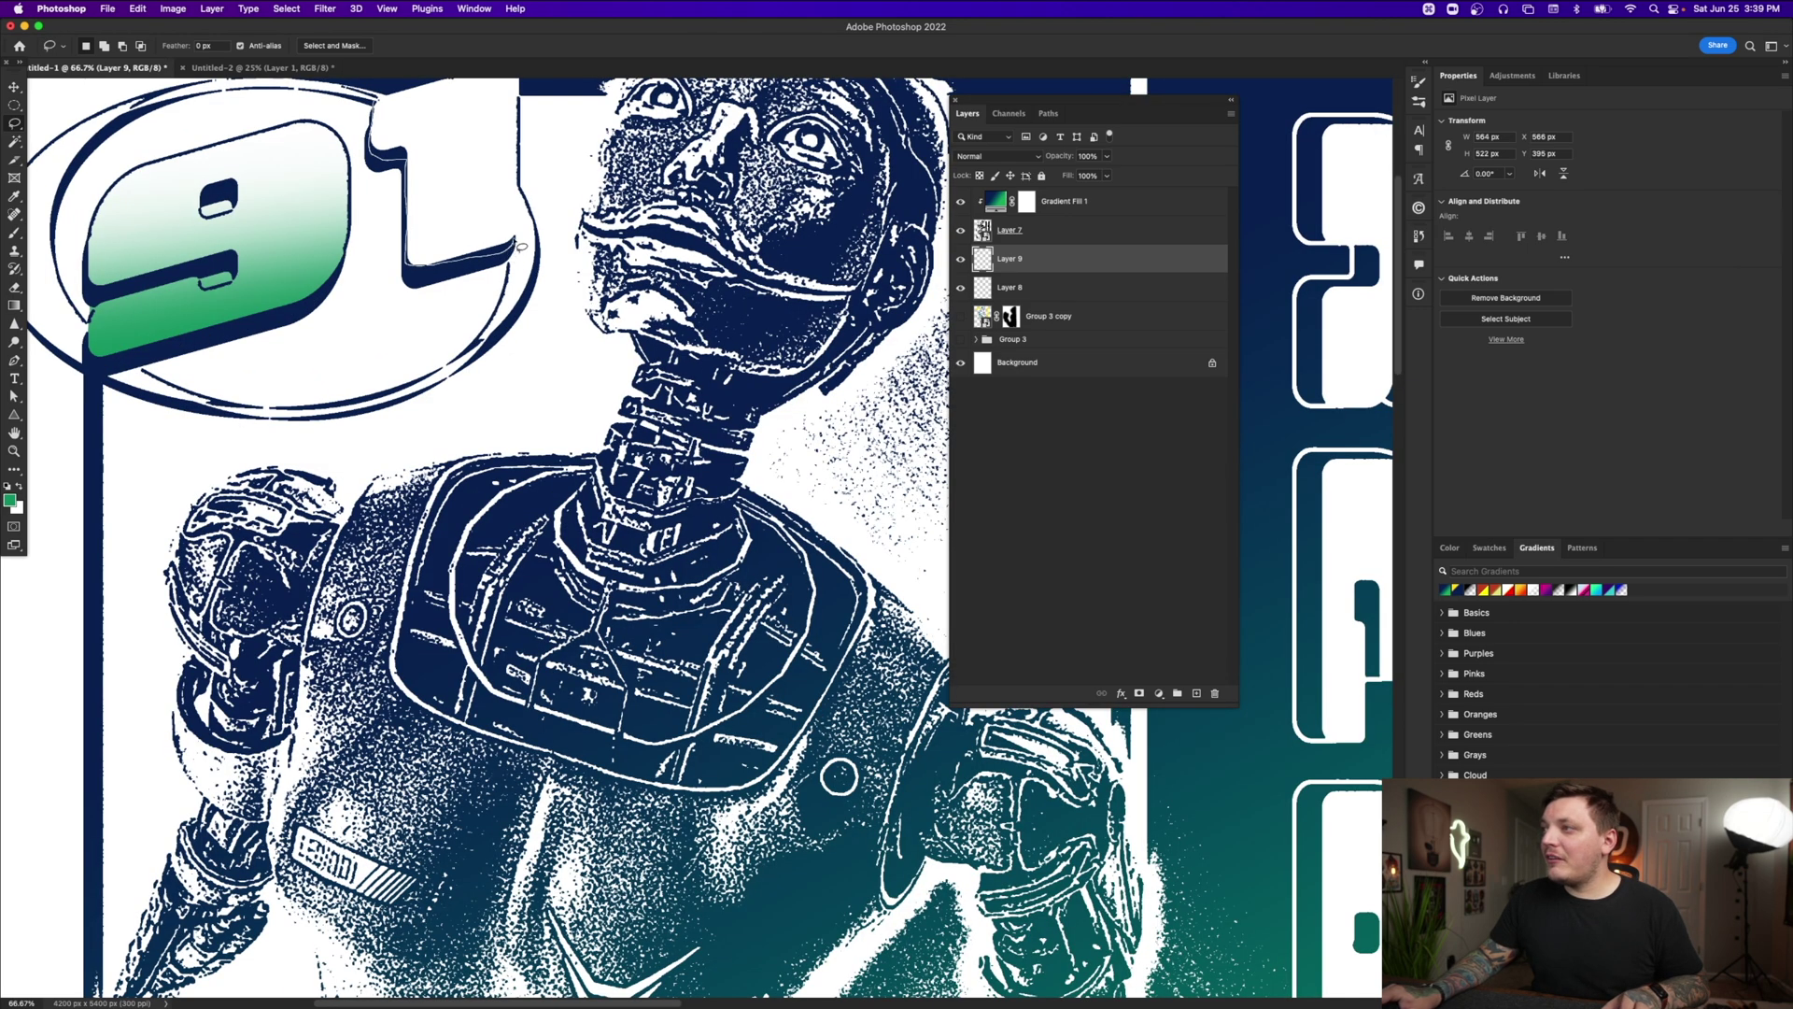
pyautogui.moveTo(511, 64); pyautogui.dragTo(371, 78)
pyautogui.click(15, 234)
pyautogui.click(449, 372)
pyautogui.press('super+z')
pyautogui.moveTo(485, 407); pyautogui.dragTo(474, 401)
pyautogui.moveTo(474, 402); pyautogui.dragTo(457, 390)
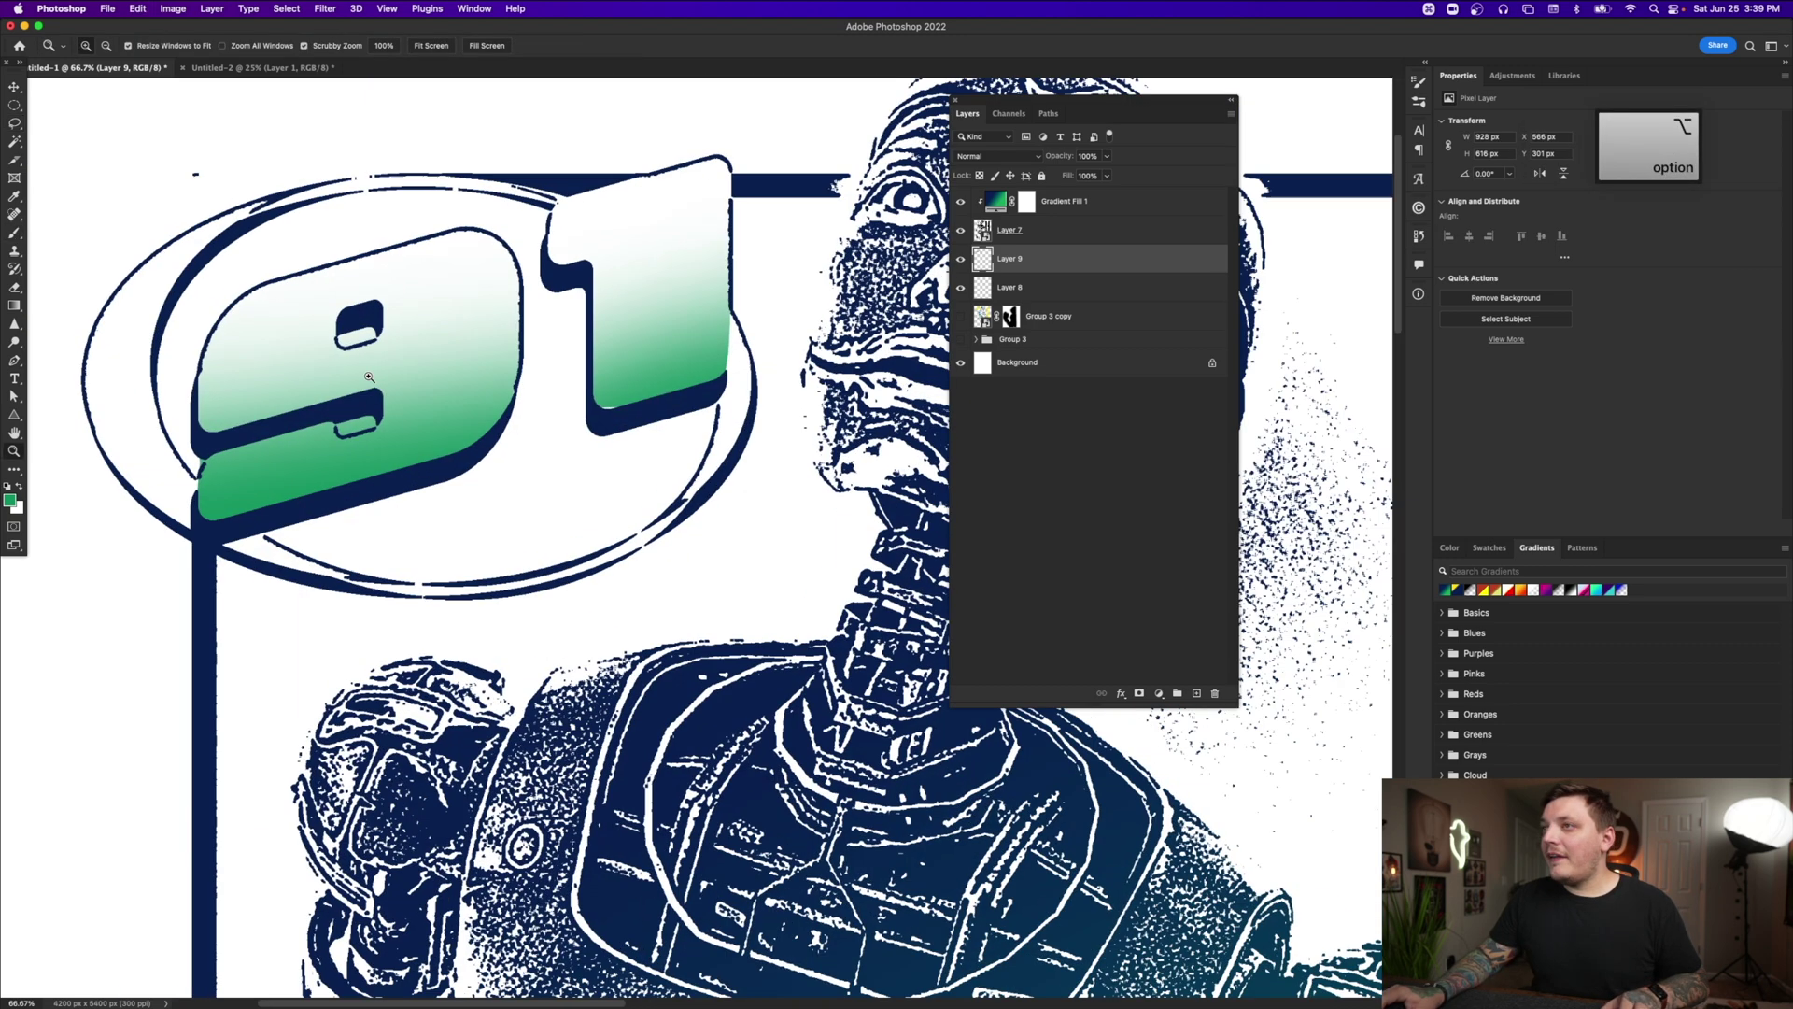
# Clear the fill from the 9's upper counter and lasso around the green in its lower counter
pyautogui.click(369, 376)
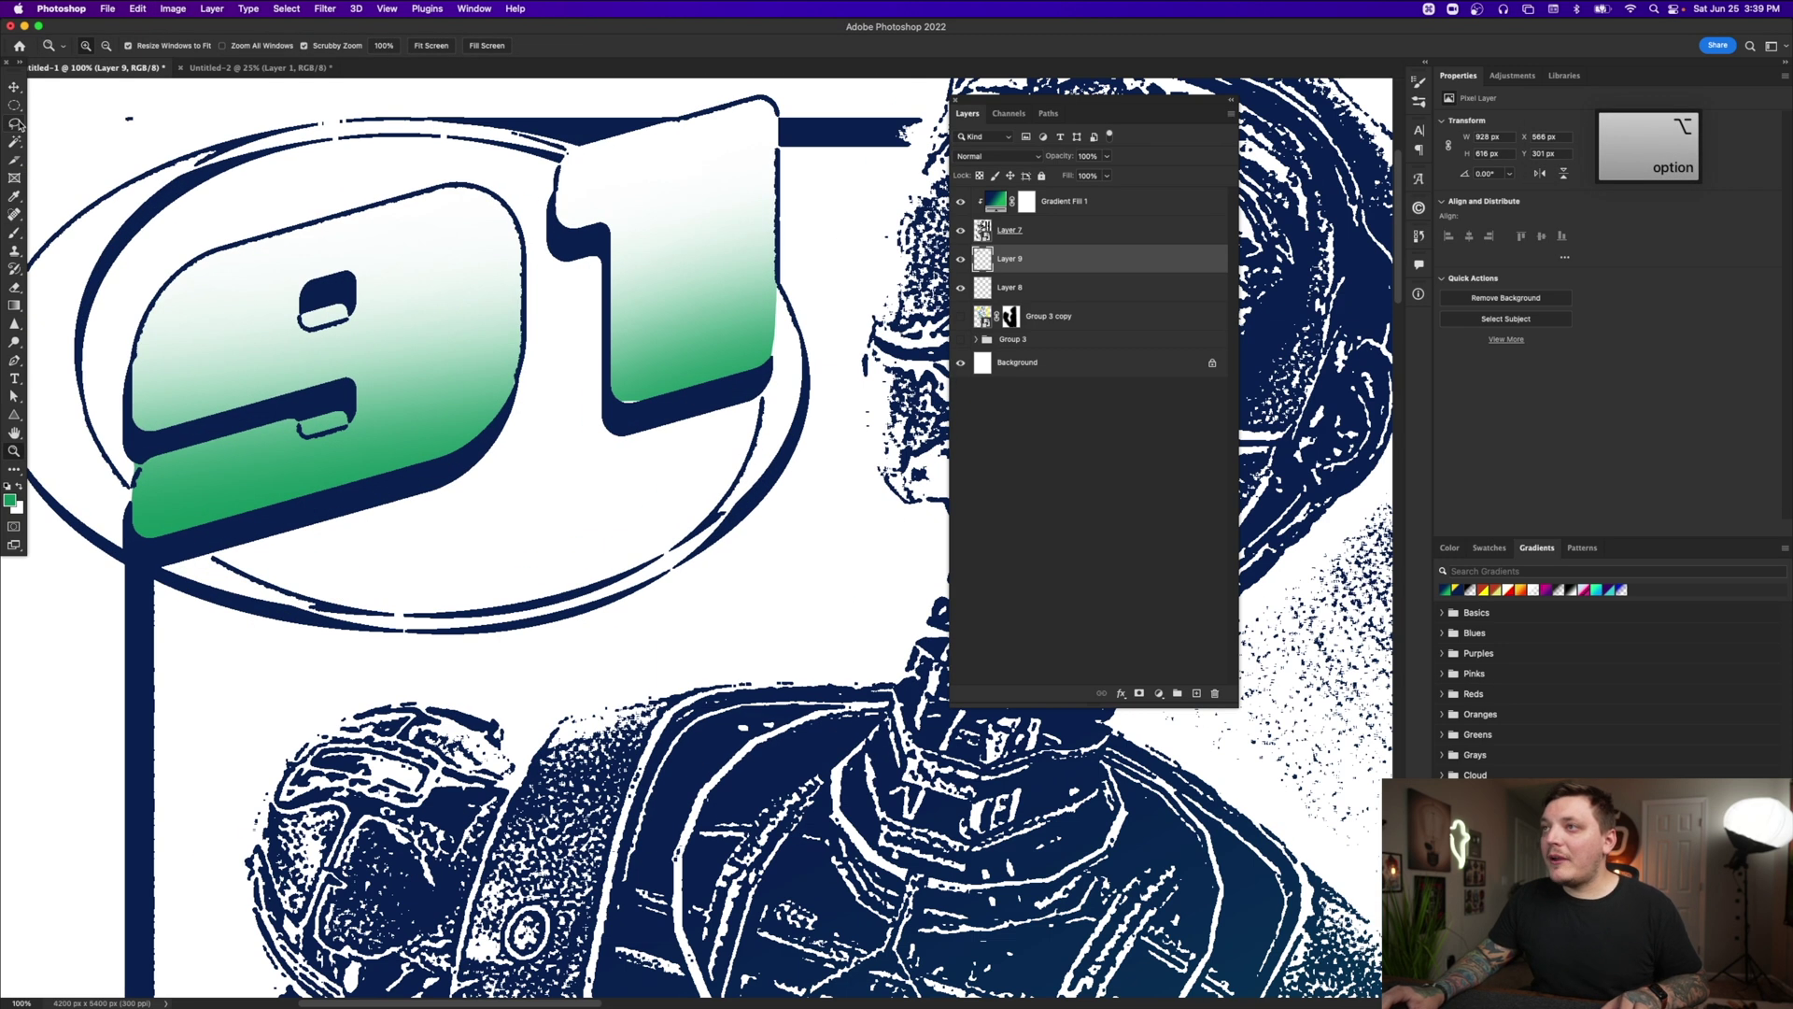
pyautogui.press('l')
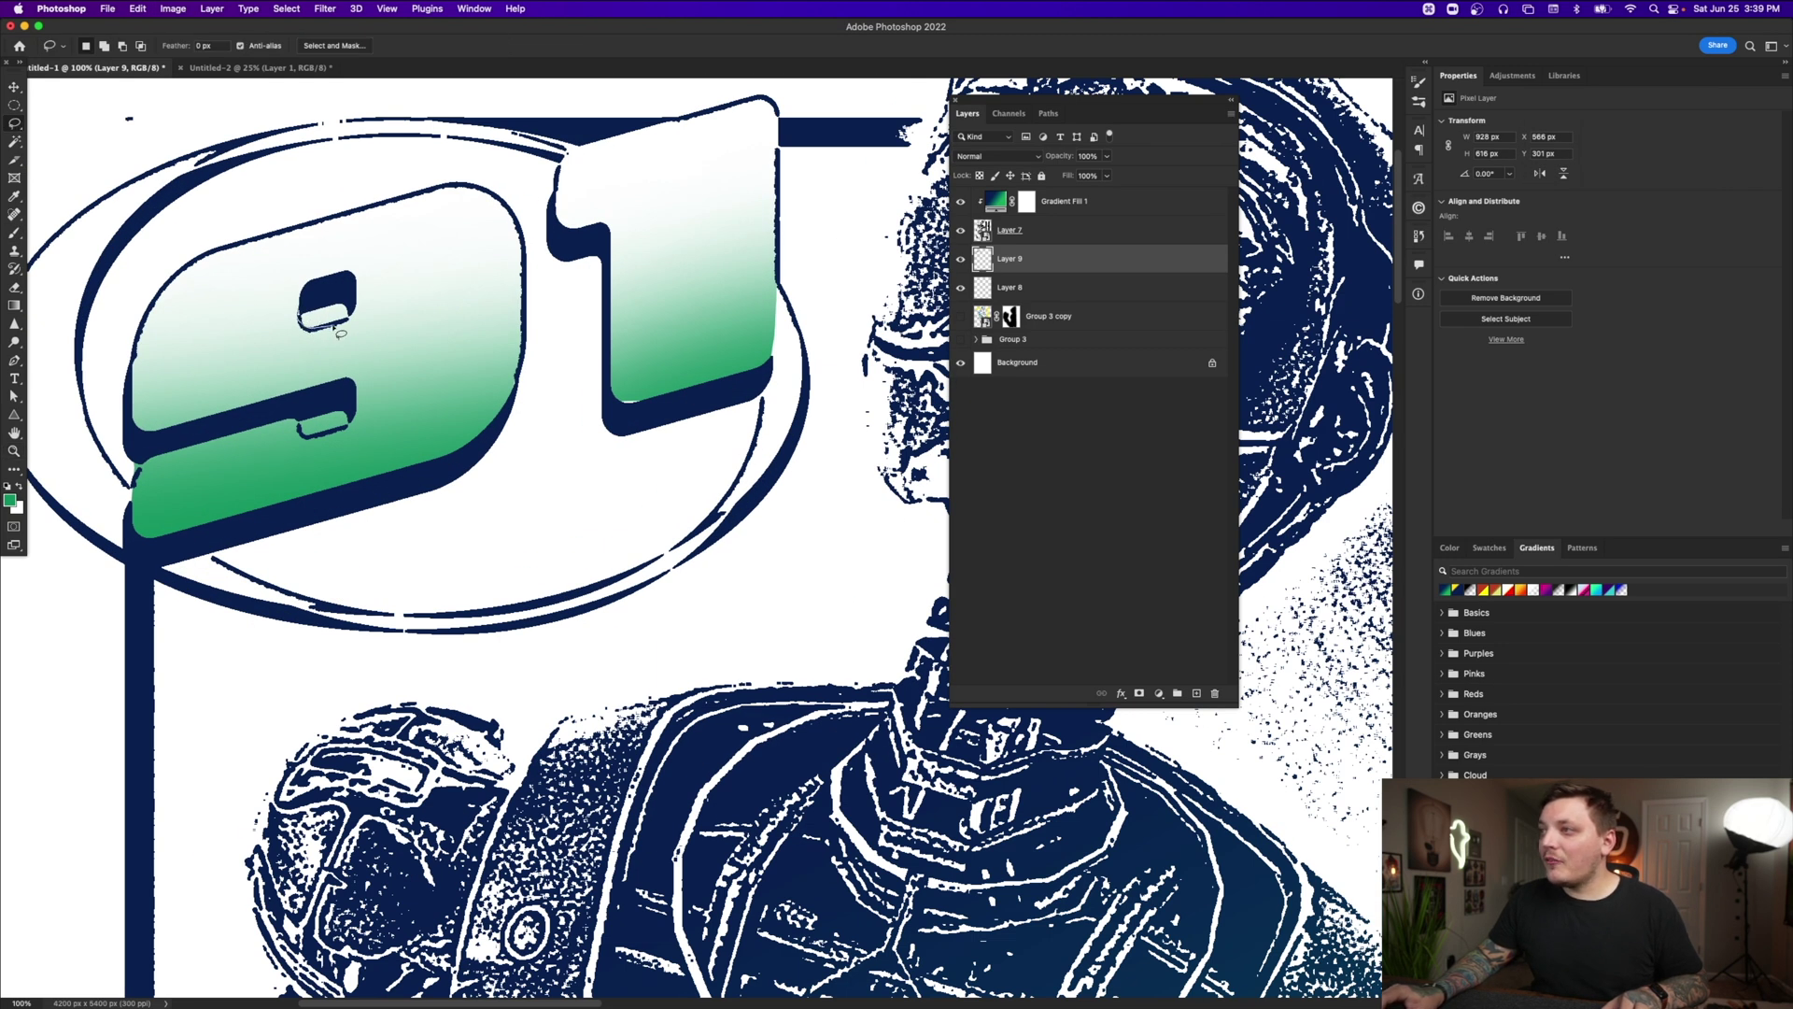
pyautogui.press('super+d')
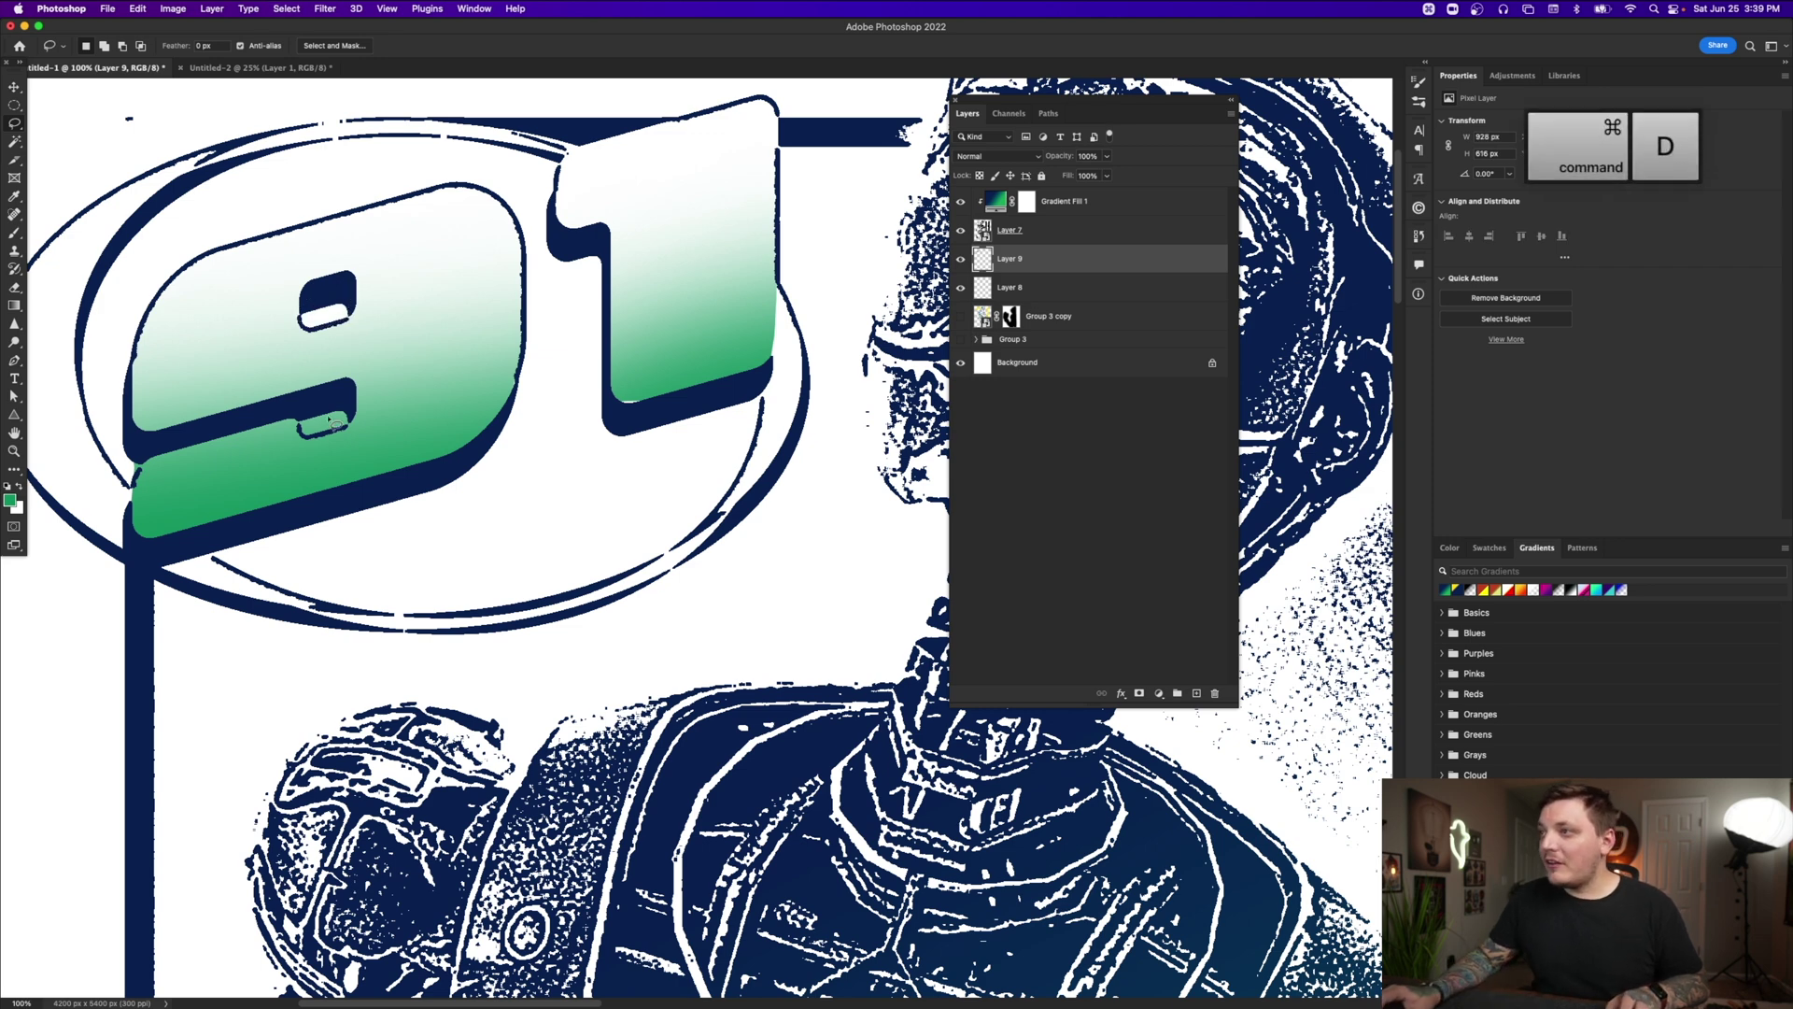
pyautogui.moveTo(308, 436); pyautogui.dragTo(333, 434)
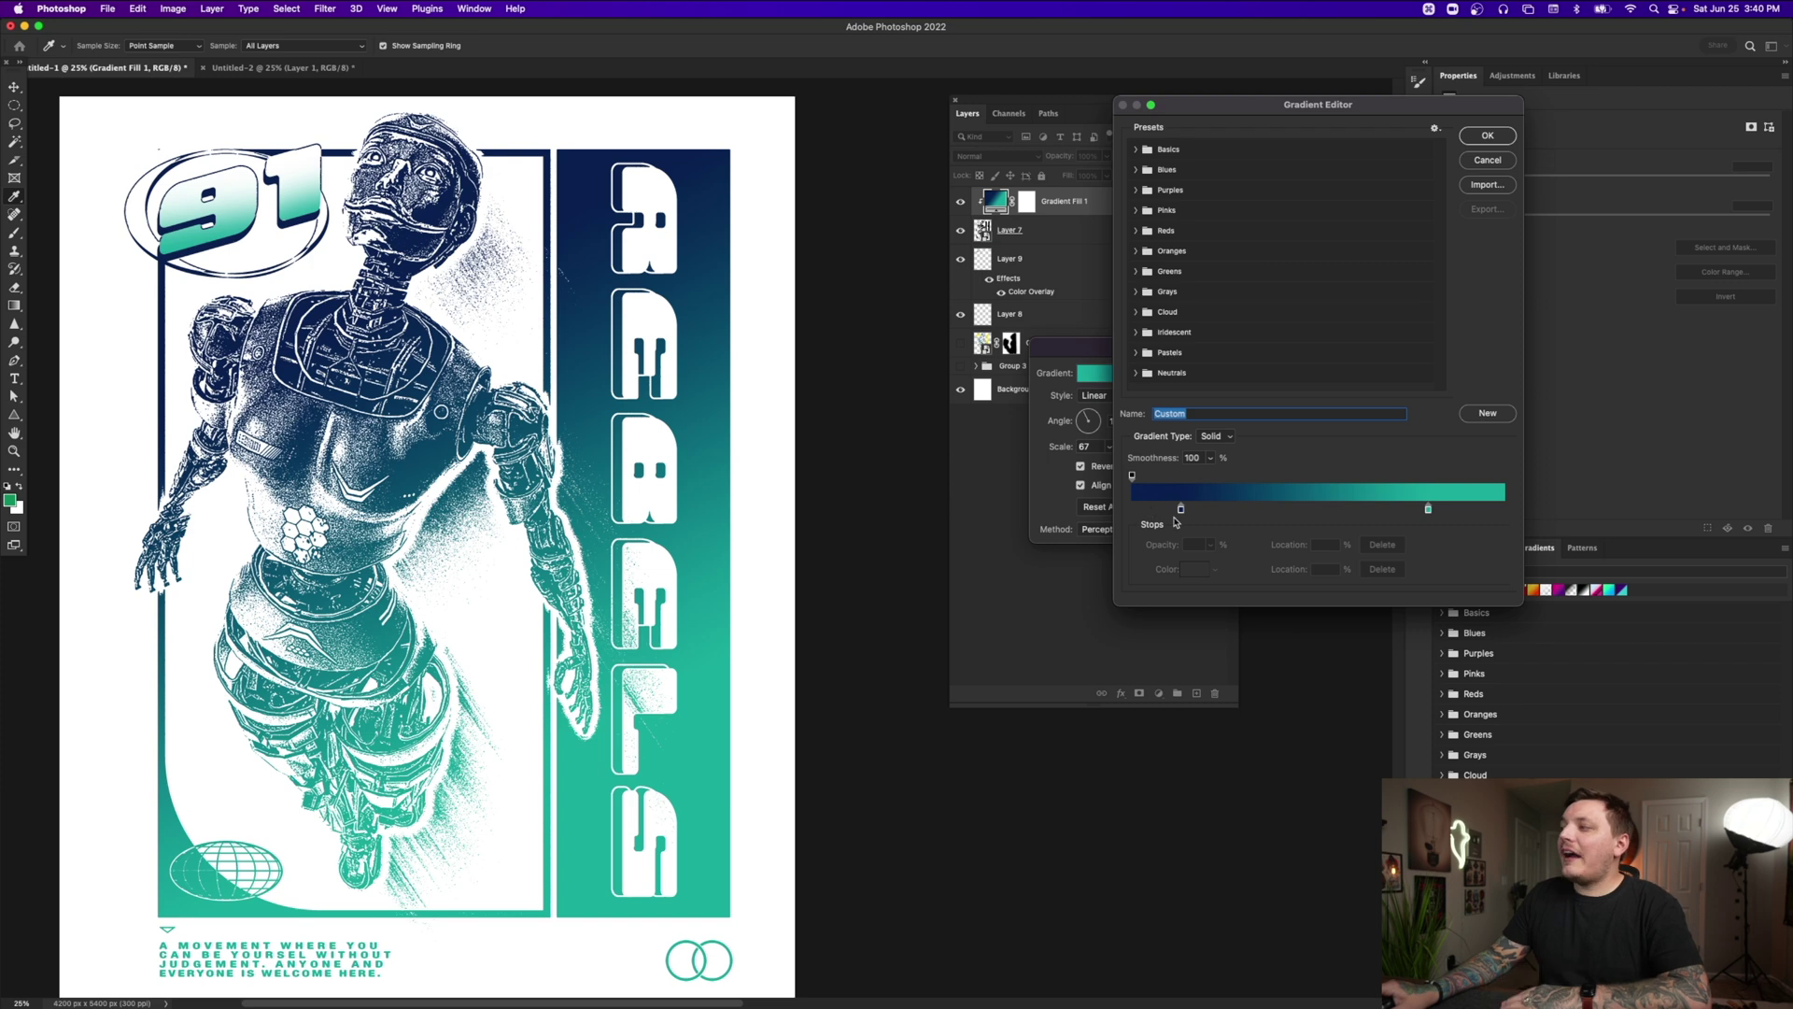
# Recolour the Gradient Fill's navy stop, trying orange #dc7c00, magenta #9d274e and a cooler hue
pyautogui.doubleClick(1180, 509)
pyautogui.click(1000, 475)
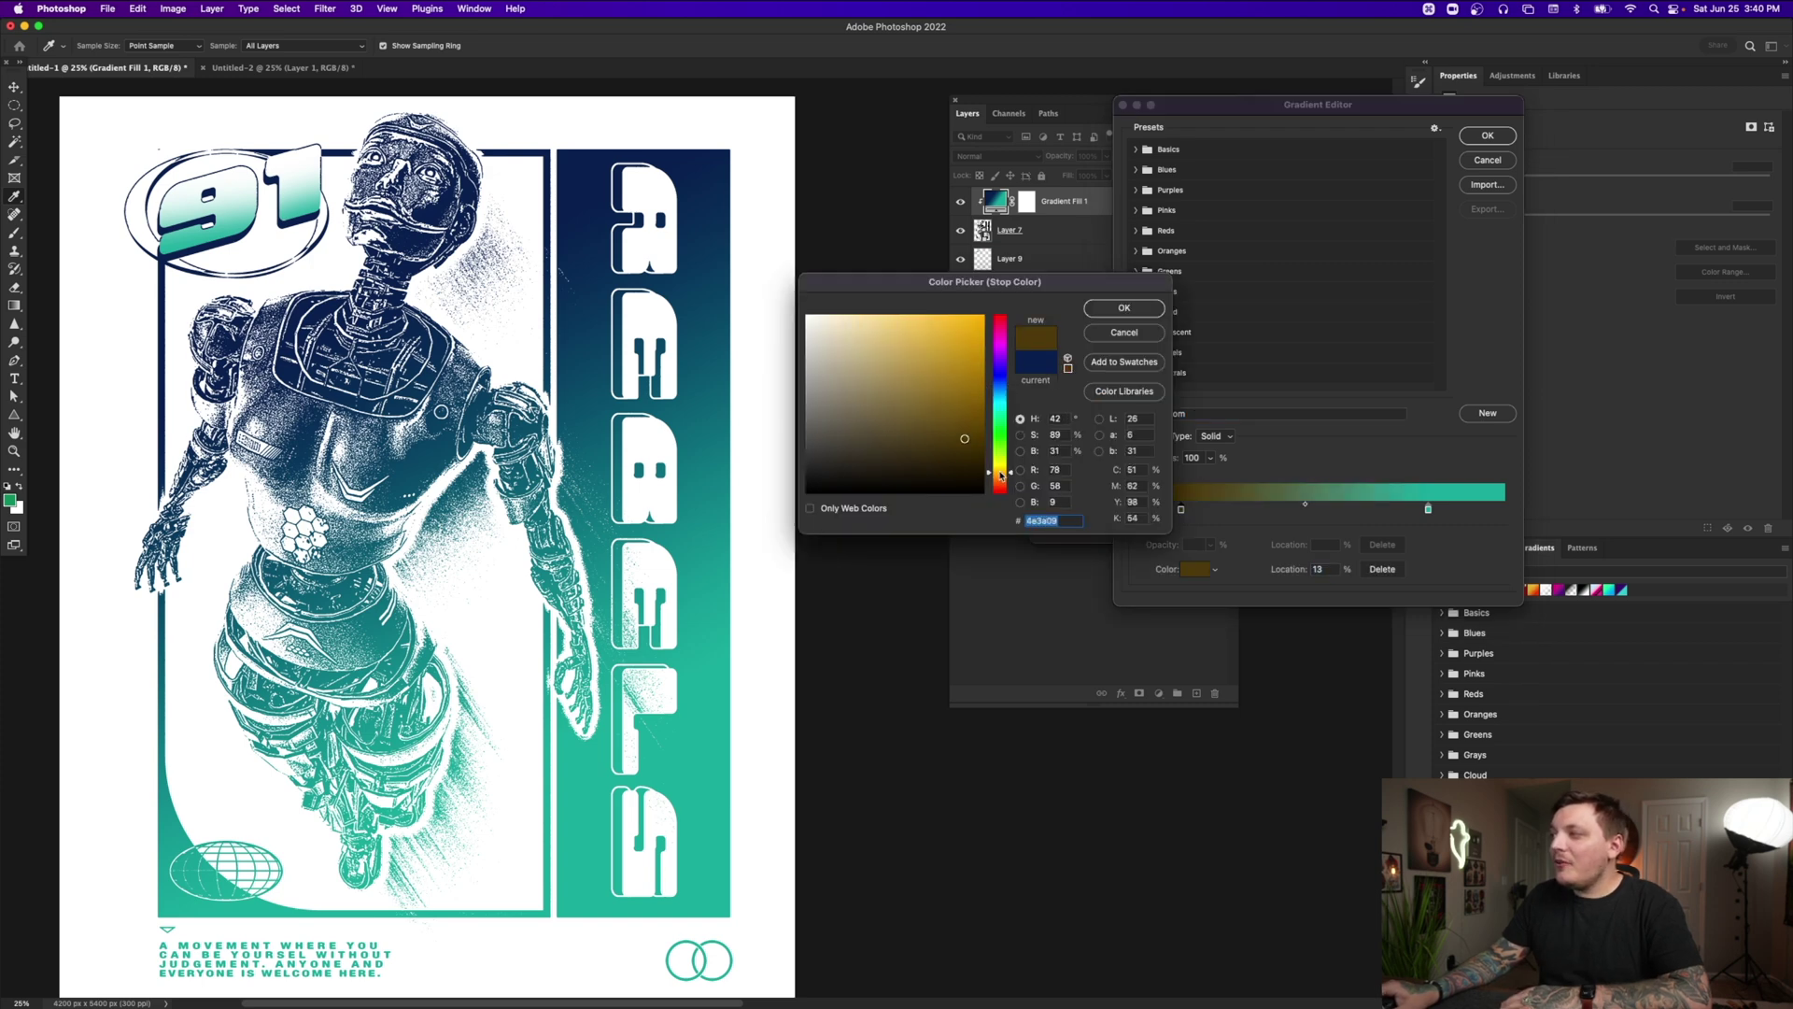
pyautogui.moveTo(991, 473); pyautogui.dragTo(1086, 341)
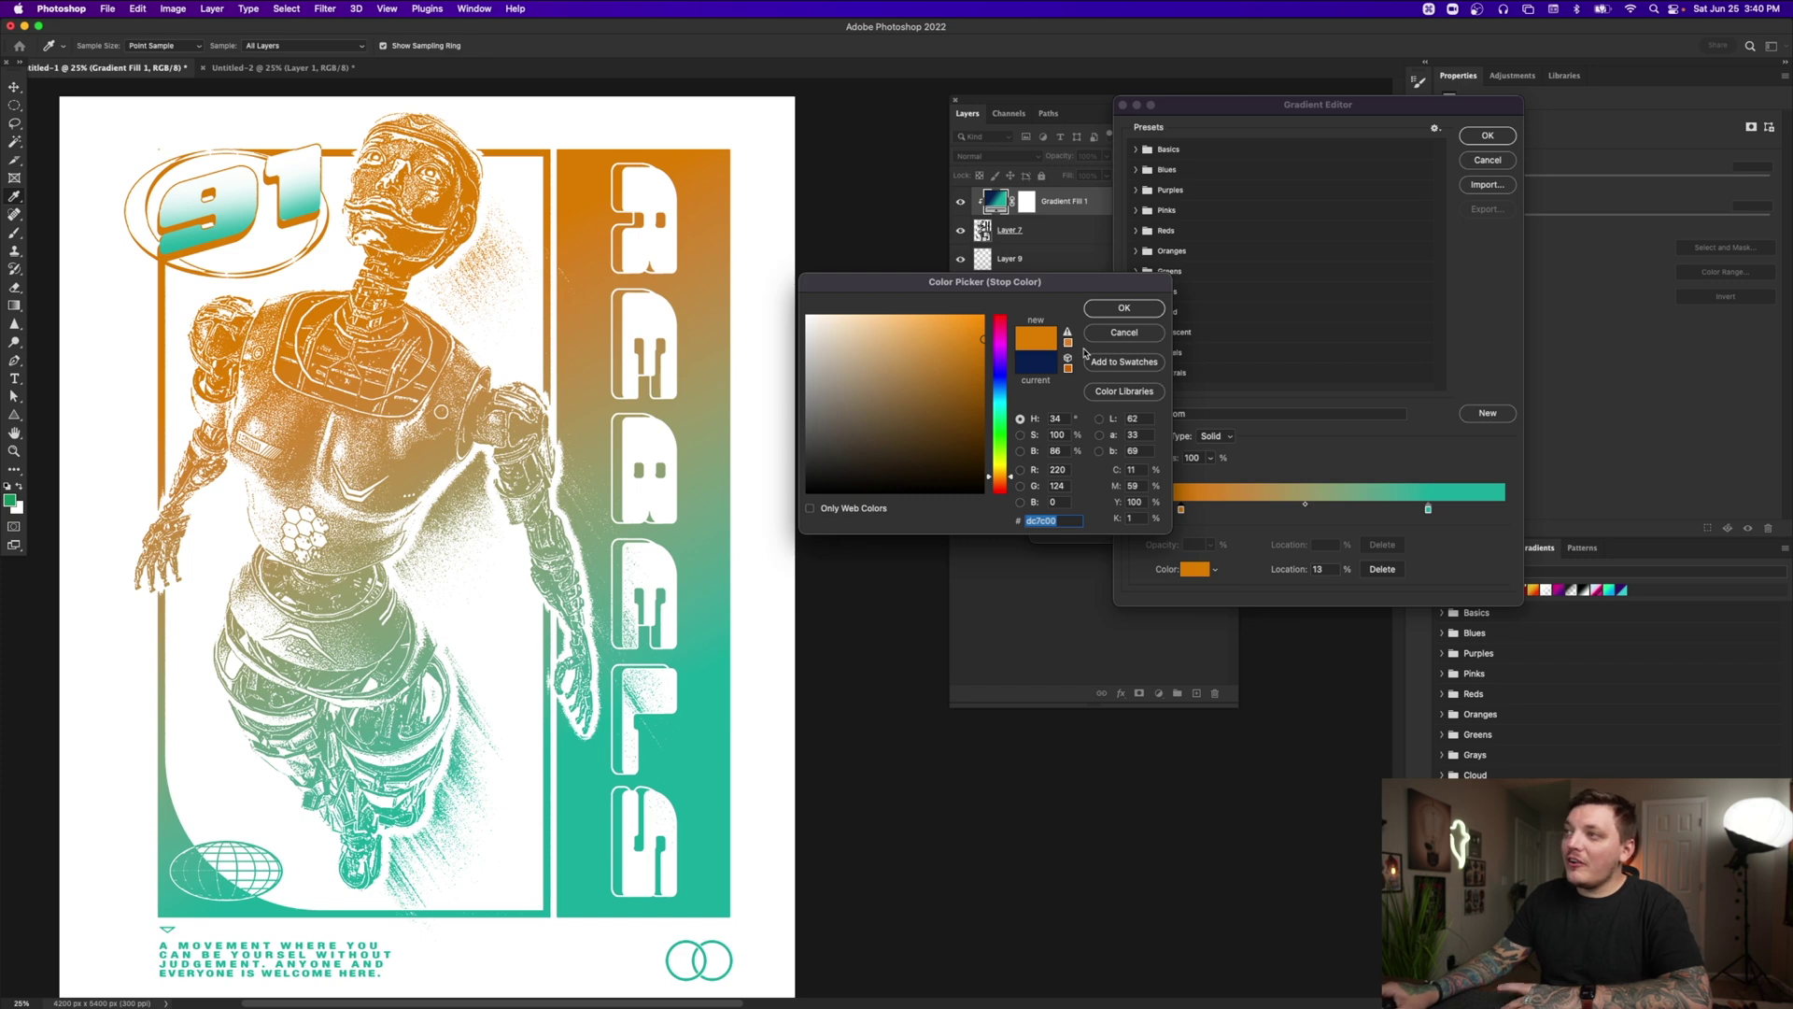
pyautogui.click(999, 324)
pyautogui.click(939, 382)
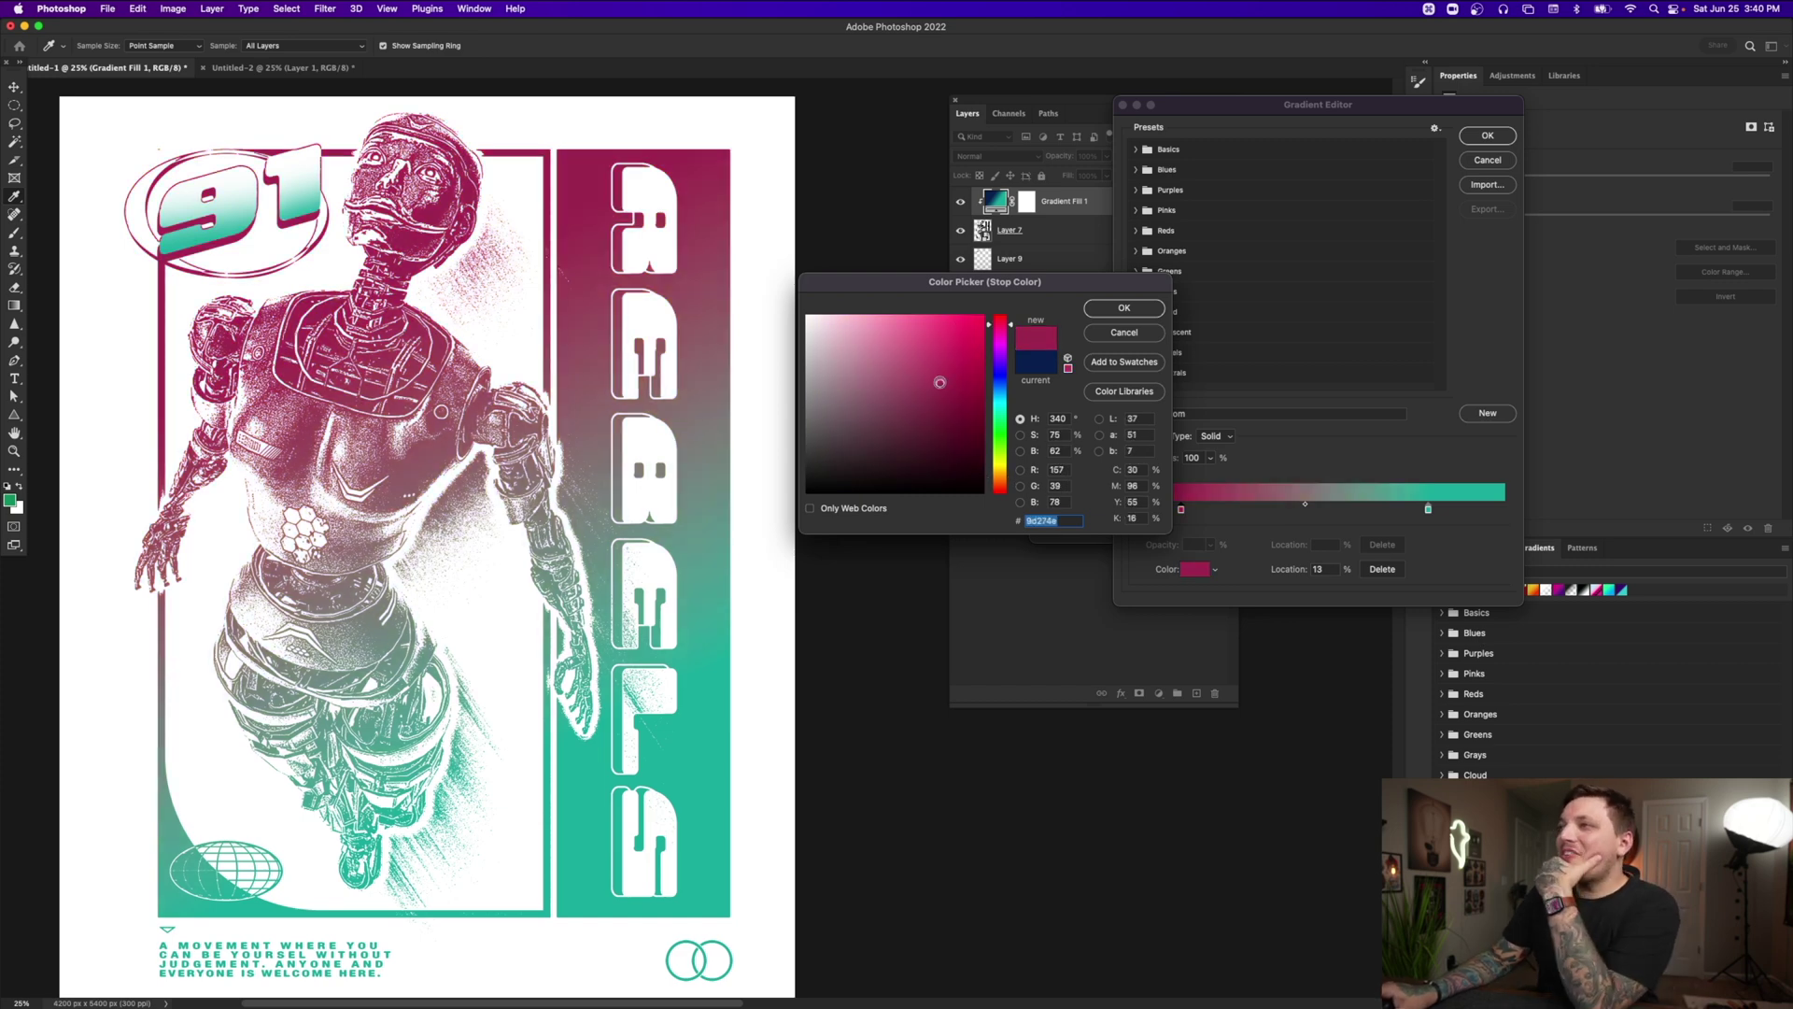
pyautogui.click(1001, 405)
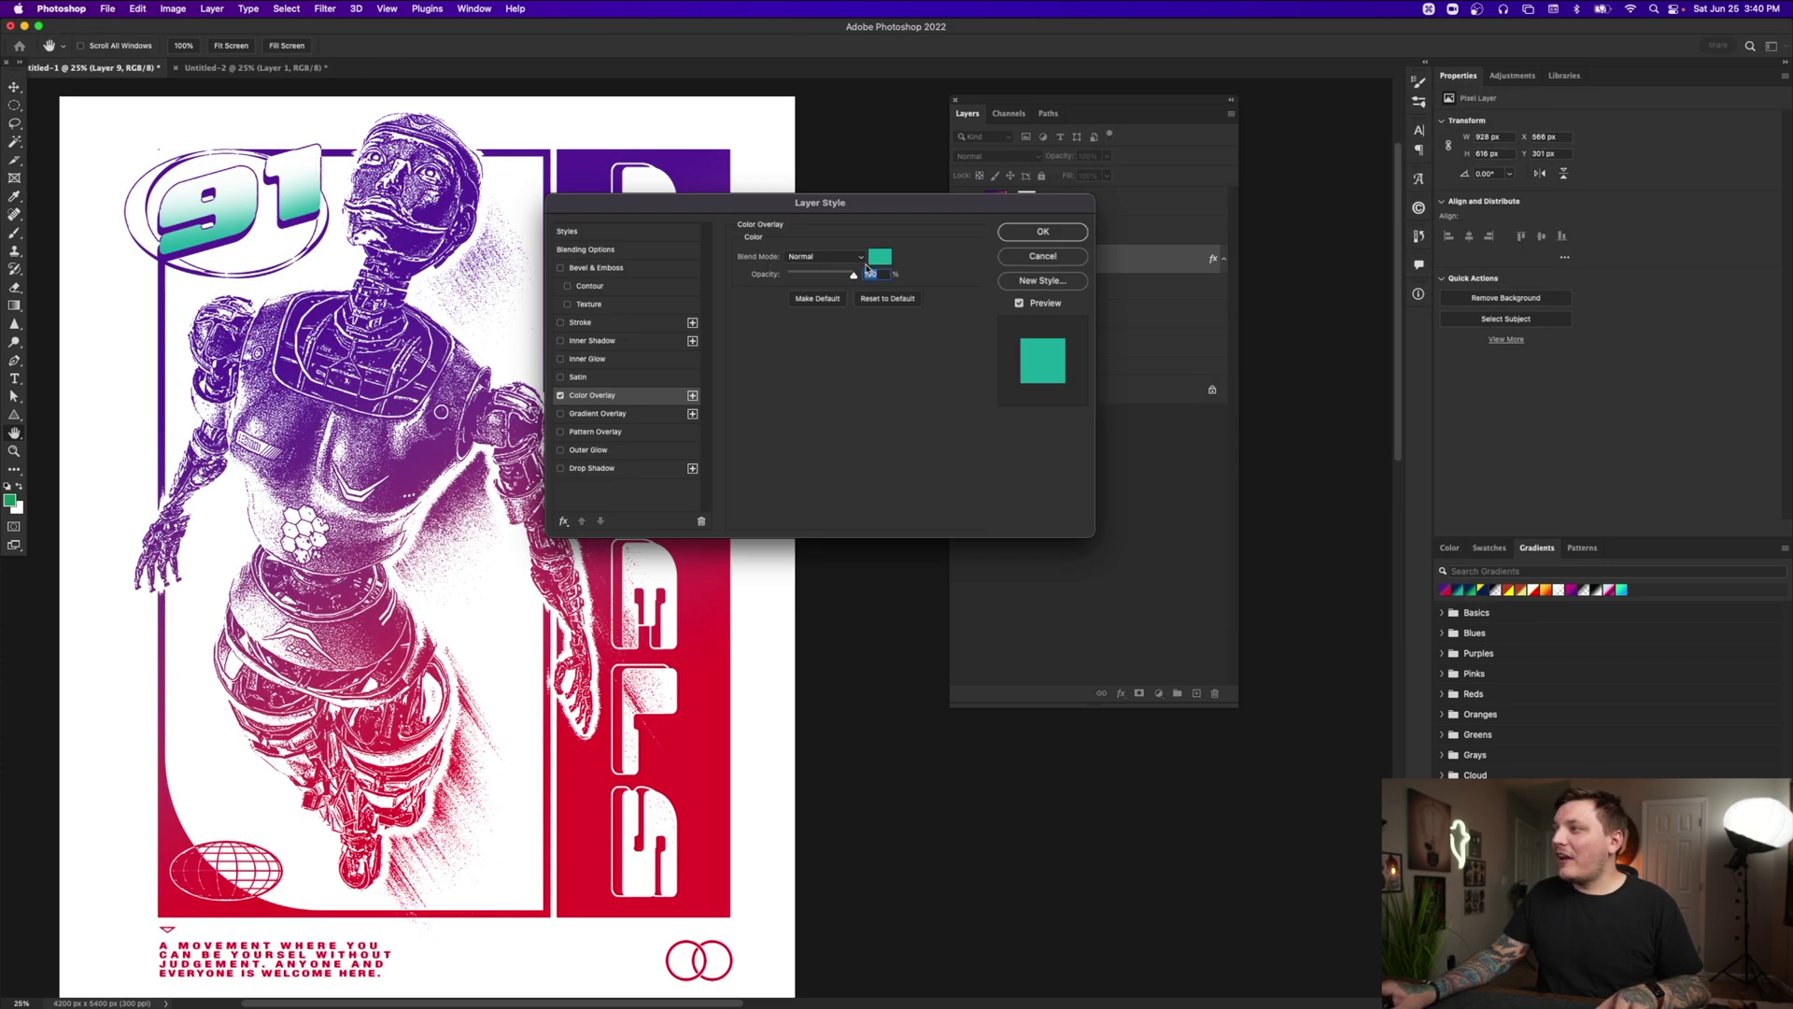
# Change the Color Overlay on the 91 emblem's fade layer to red
pyautogui.click(876, 257)
pyautogui.click(1000, 317)
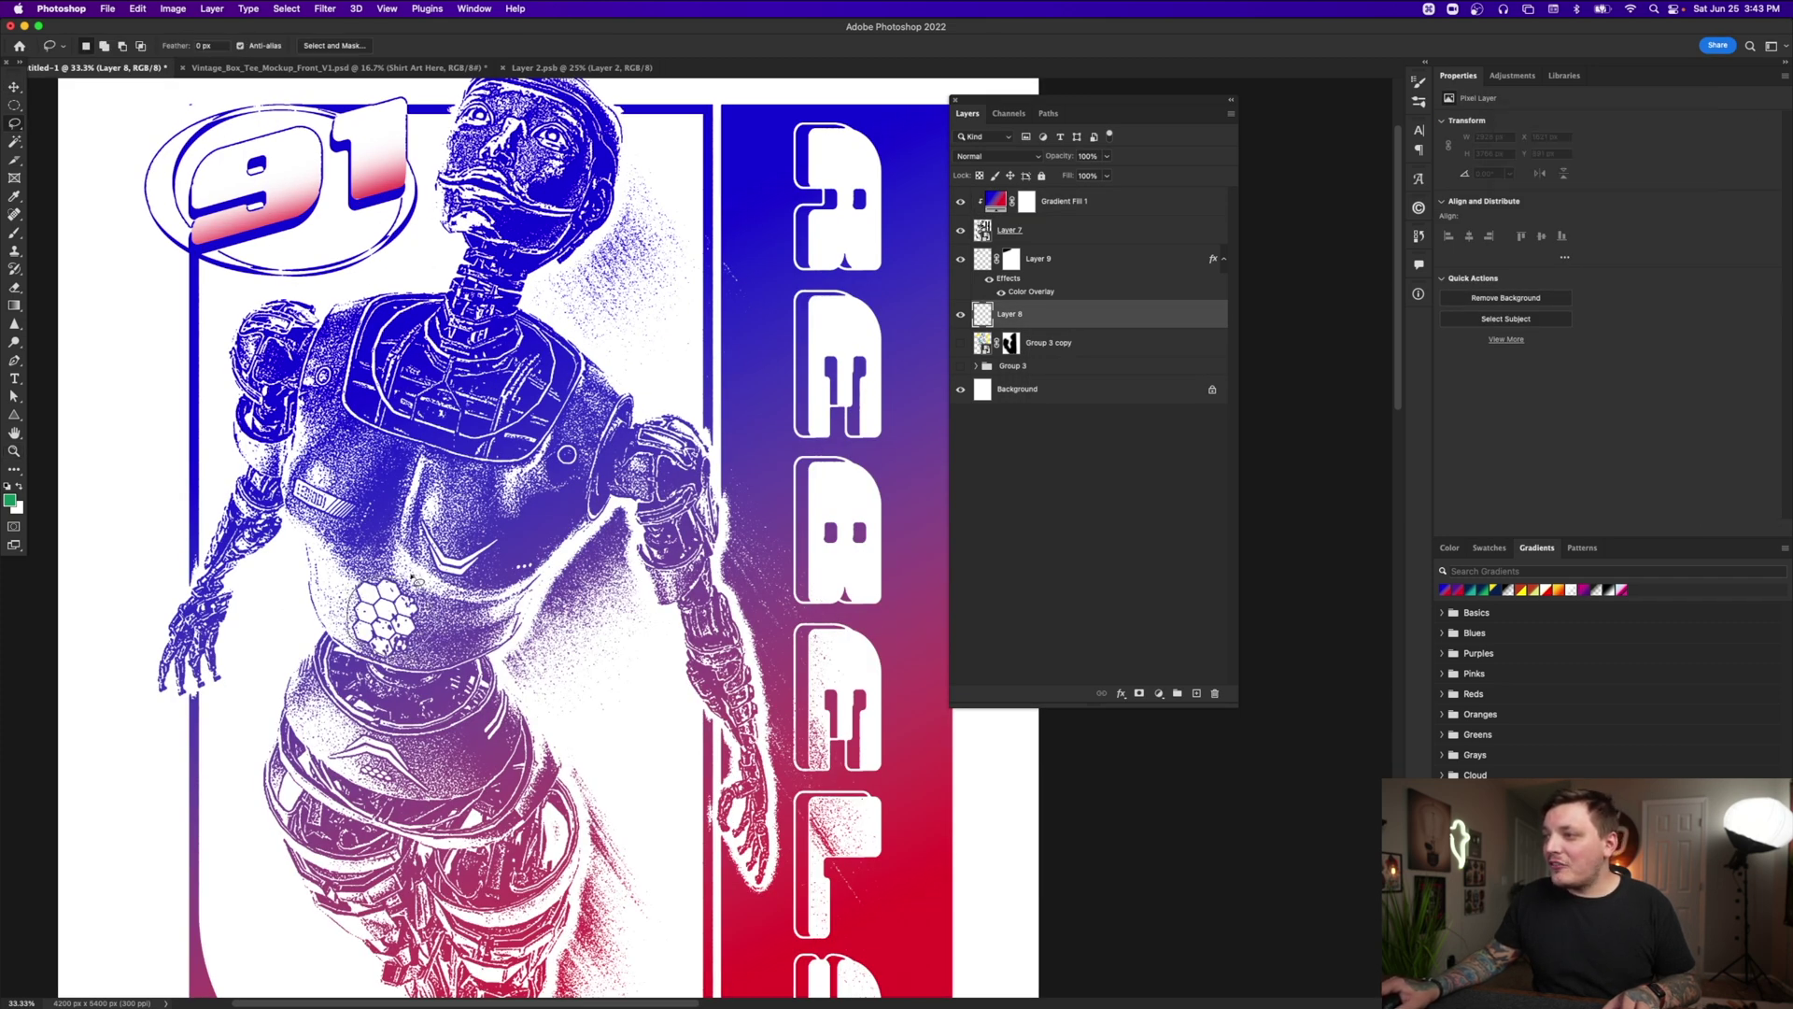
# Set the foreground colour to the artwork's red, #e10a28, and brush a soft fade over the lower cells of the robot's honeycomb emblem
pyautogui.click(14, 234)
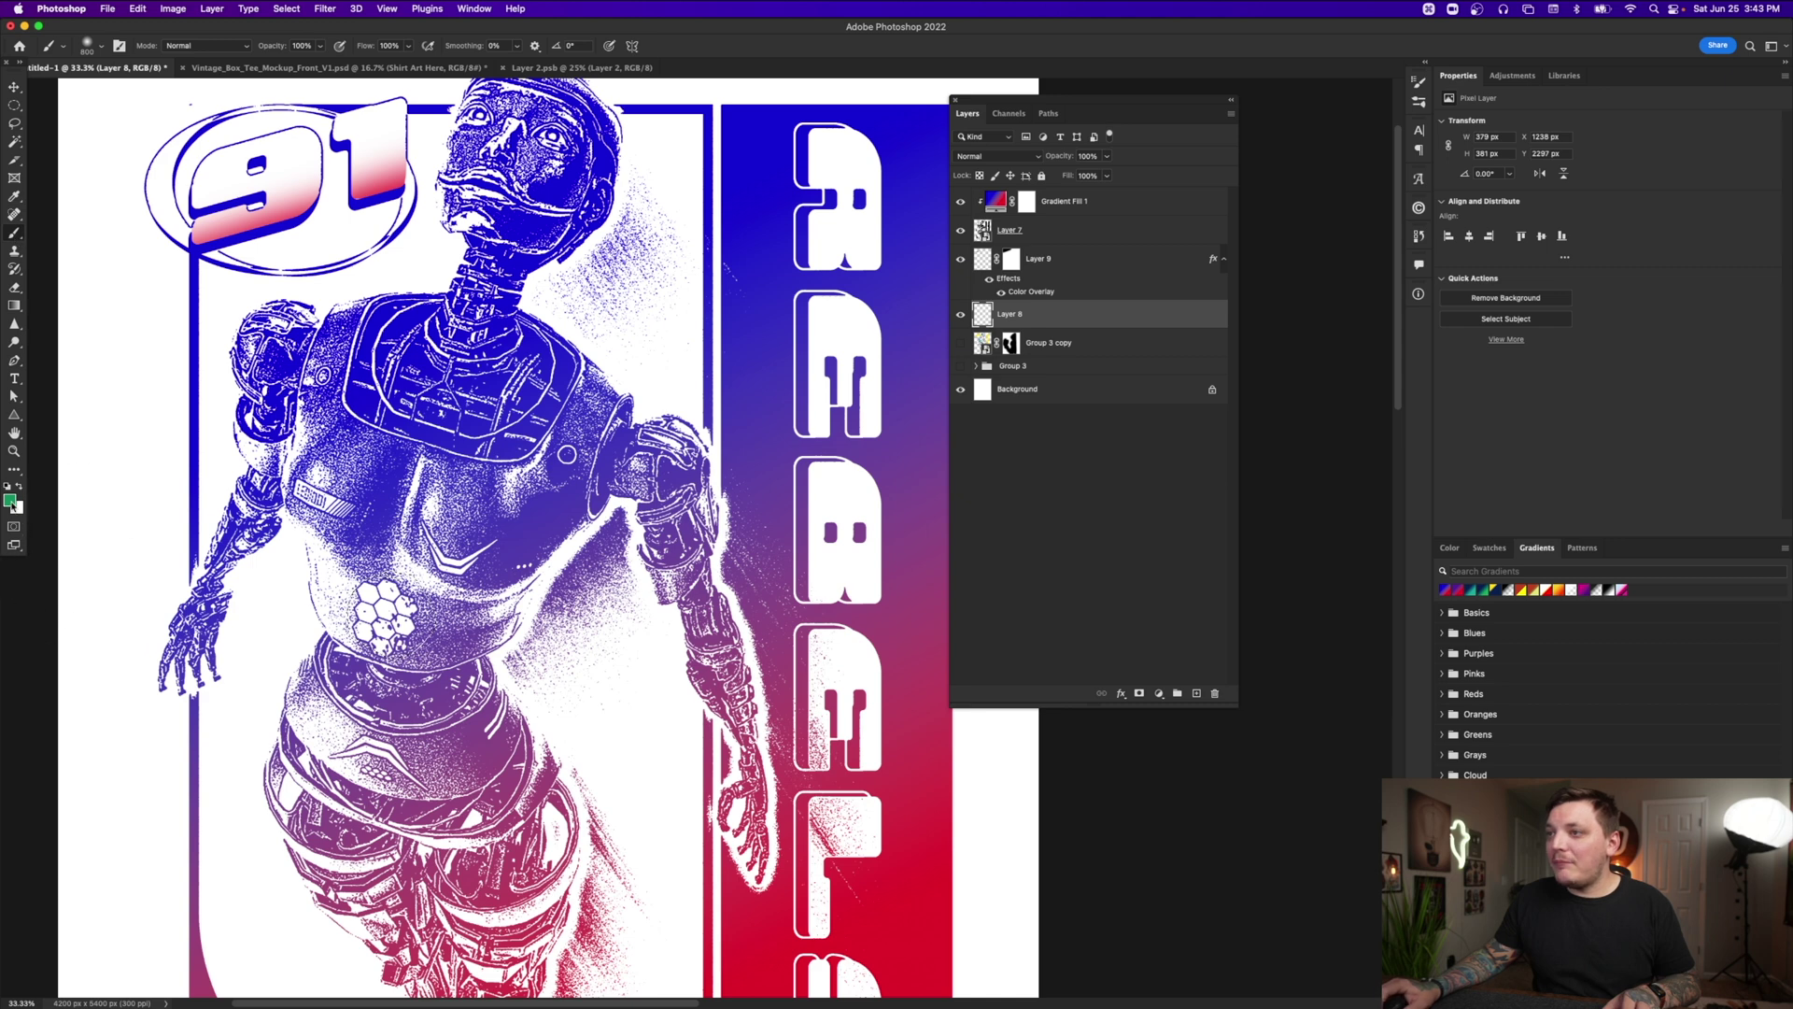
pyautogui.click(10, 501)
pyautogui.click(948, 960)
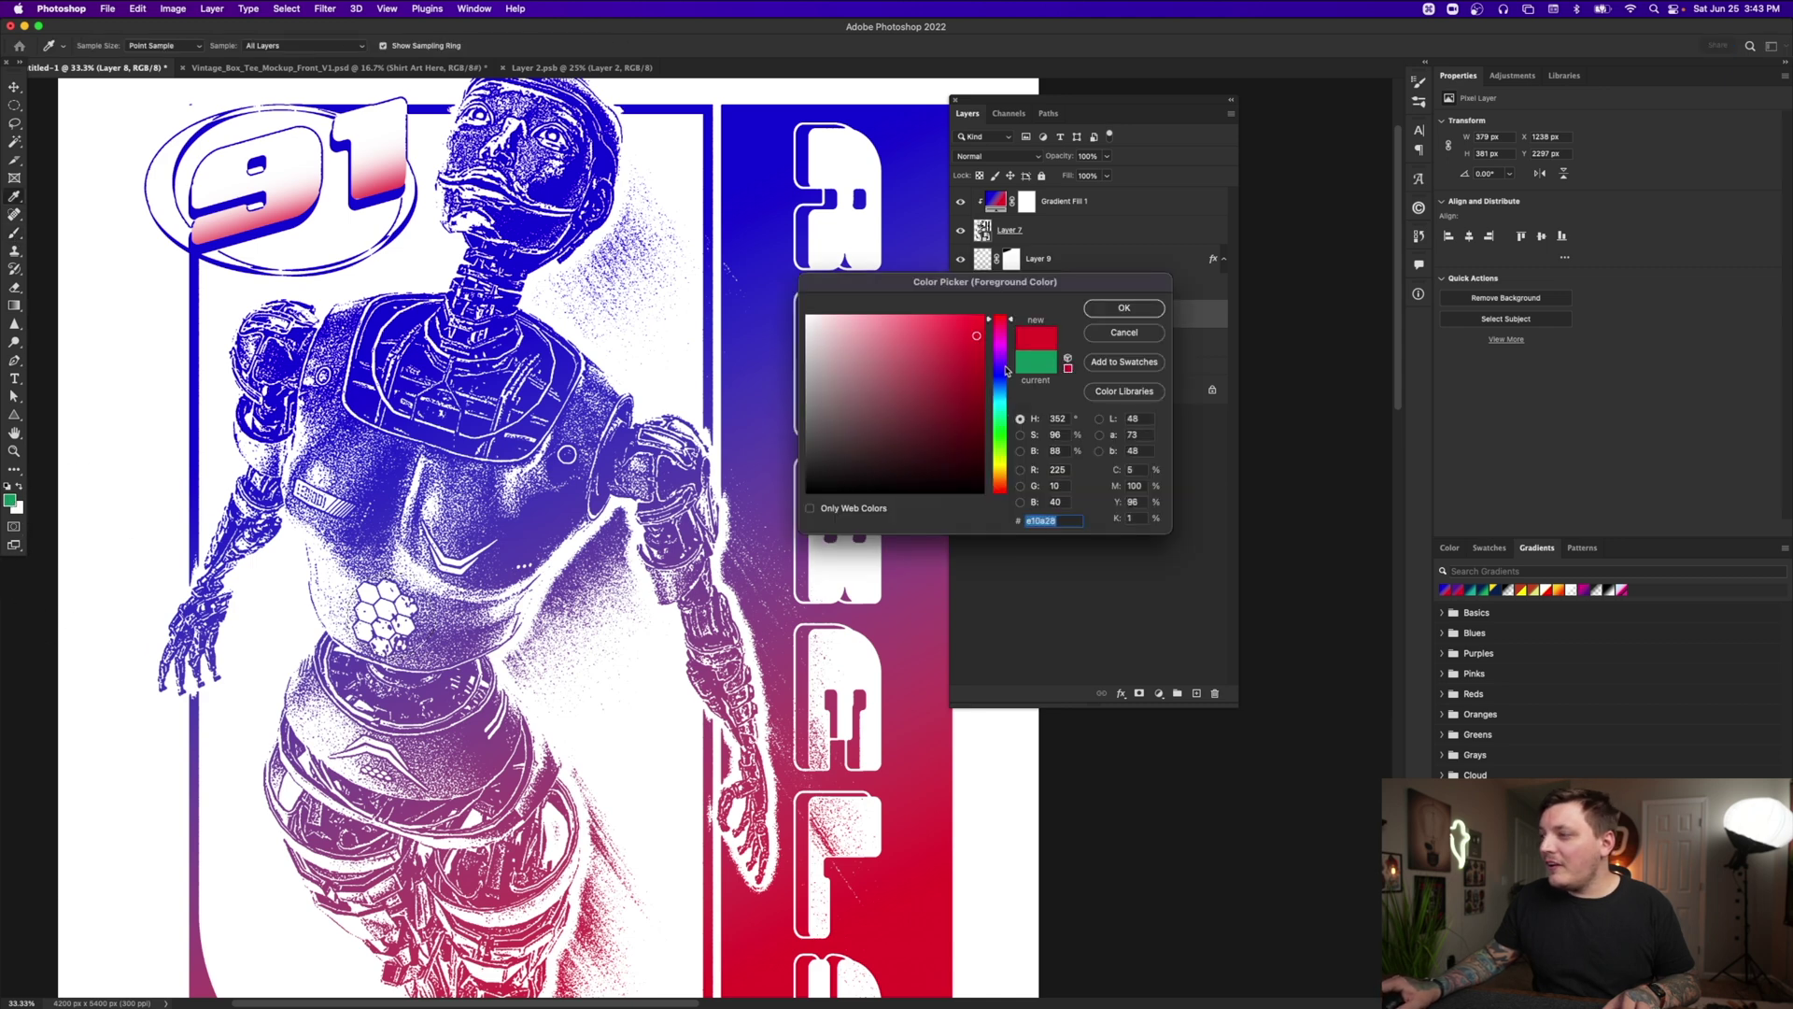
pyautogui.click(1118, 307)
pyautogui.press('b')
pyautogui.moveTo(369, 607); pyautogui.dragTo(406, 635)
pyautogui.press('super+z')
pyautogui.click(382, 736)
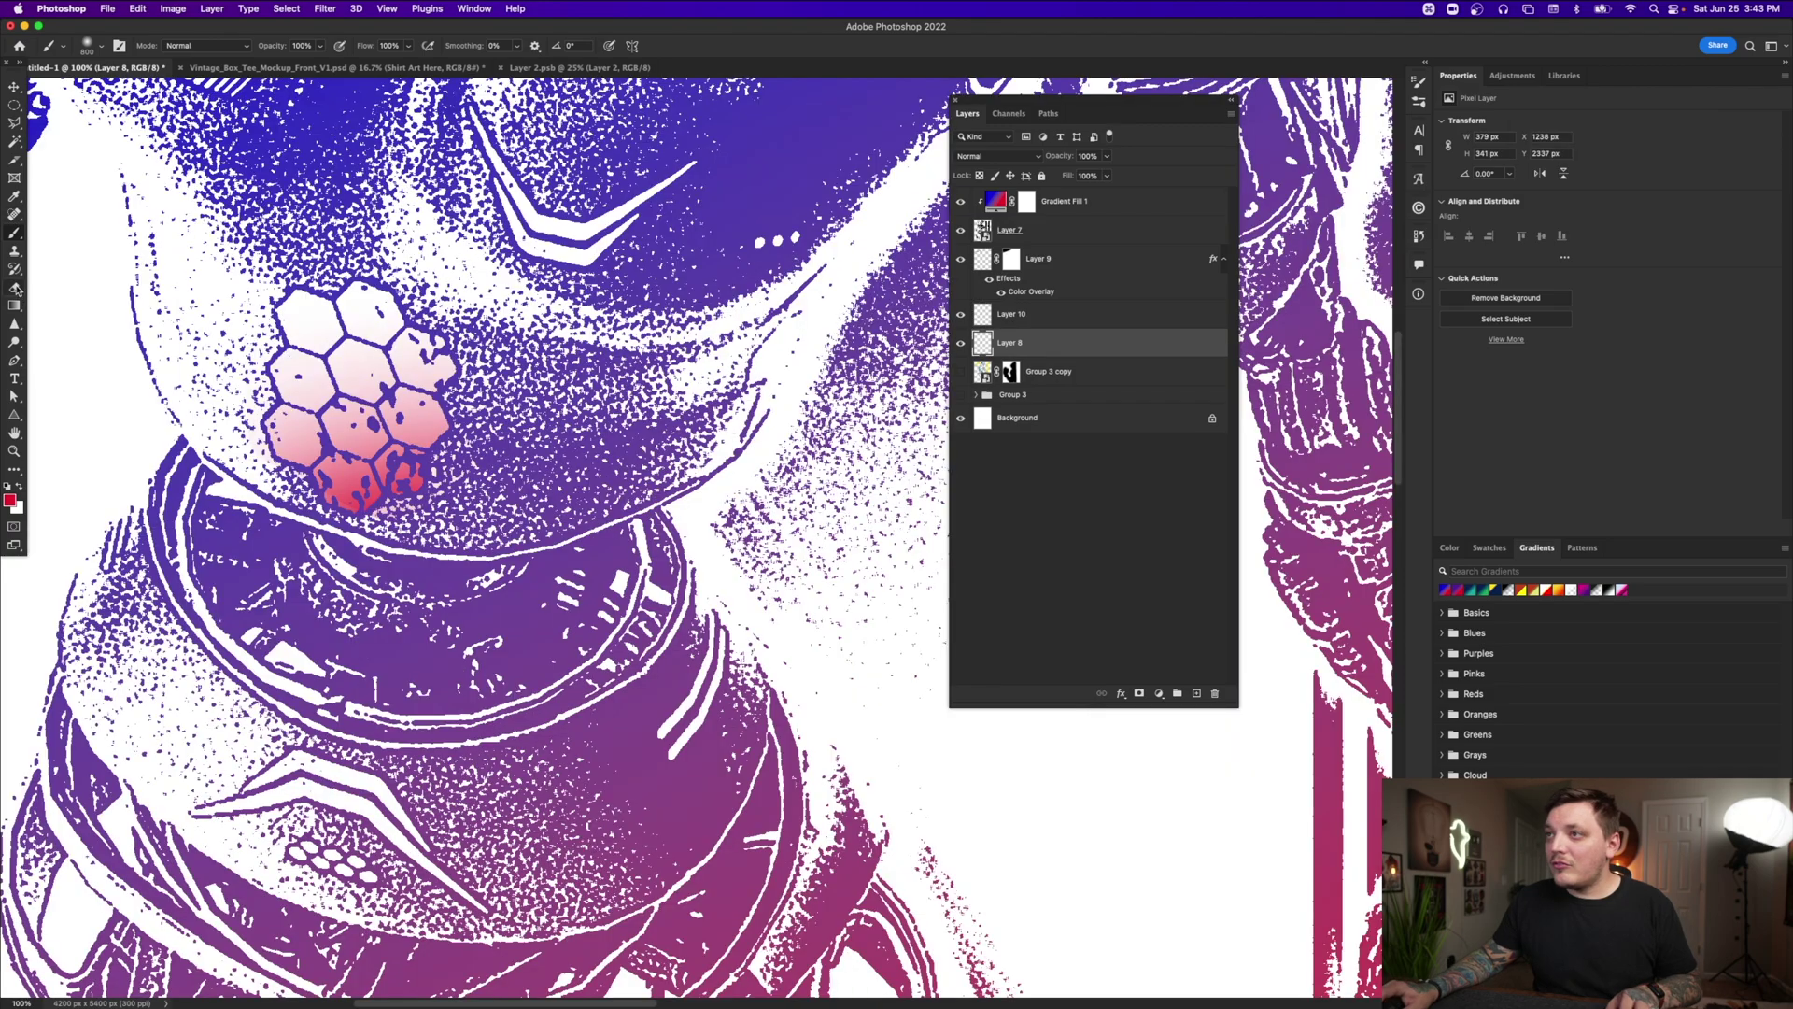
# Erase the red that spills outside the honeycomb emblem along its lower and outer edges
pyautogui.click(14, 288)
pyautogui.moveTo(430, 411)
pyautogui.mouseDown()
pyautogui.moveTo(351, 462)
pyautogui.moveTo(397, 509)
pyautogui.mouseUp()
pyautogui.moveTo(403, 559); pyautogui.dragTo(336, 558)
pyautogui.moveTo(458, 459); pyautogui.dragTo(475, 459)
# Brush a soft red fade with an enlarged brush over the striped label on the robot's chest
pyautogui.click(15, 126)
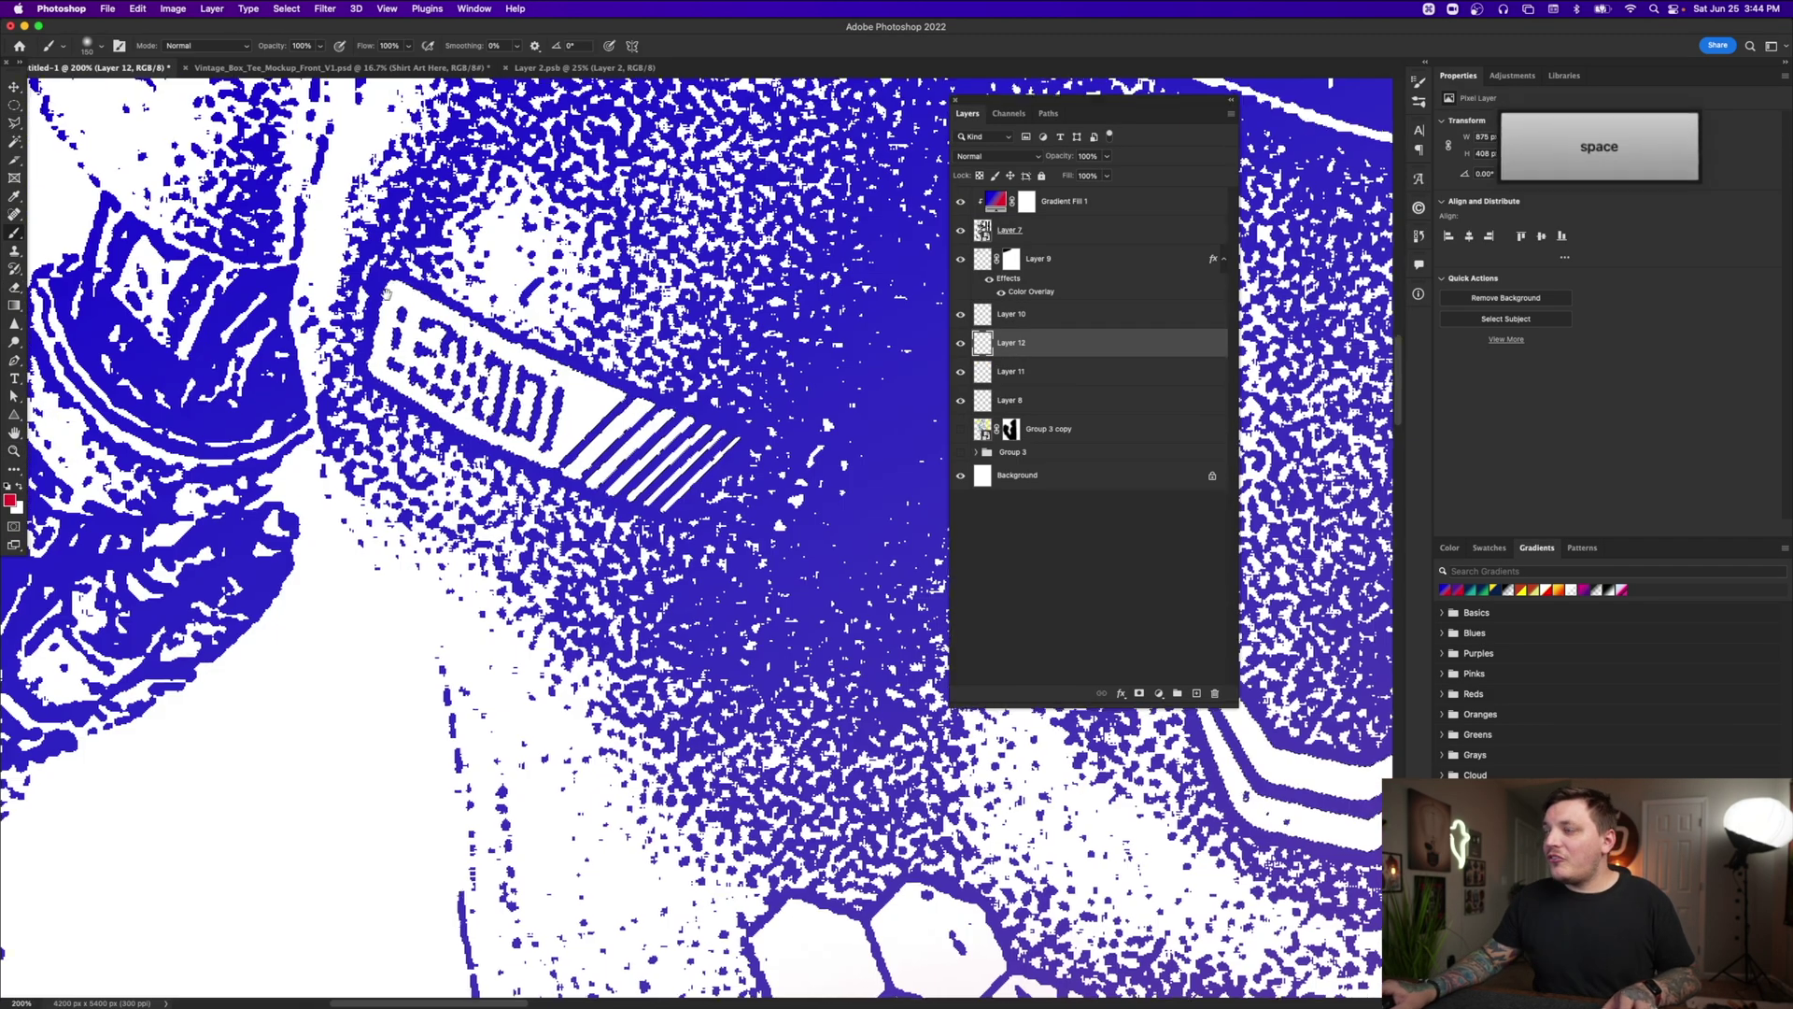
pyautogui.moveTo(411, 266); pyautogui.dragTo(486, 338)
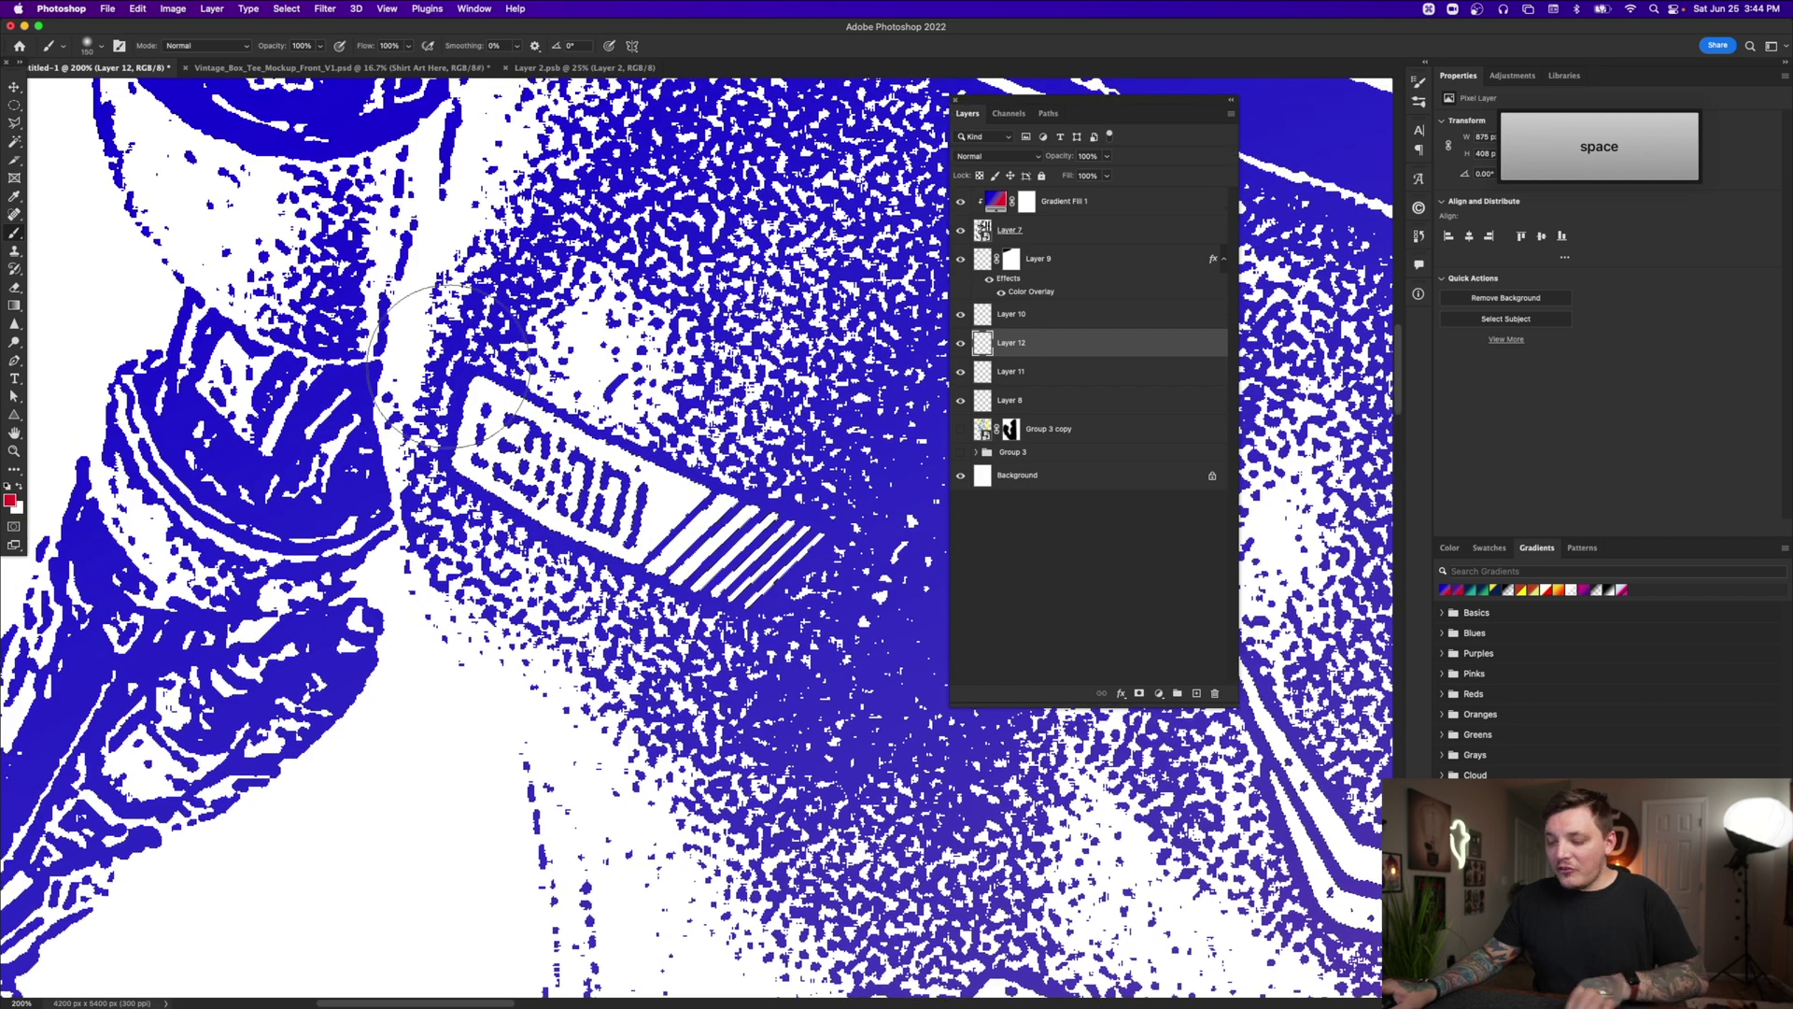
pyautogui.press(']')
pyautogui.press(']')
pyautogui.moveTo(871, 597)
pyautogui.mouseDown()
pyautogui.moveTo(720, 420)
pyautogui.moveTo(658, 453)
pyautogui.mouseUp()
# Distress the grouped poster artwork by painting a cracked texture brush on the group's layer mask
pyautogui.moveTo(731, 726); pyautogui.dragTo(121, 634)
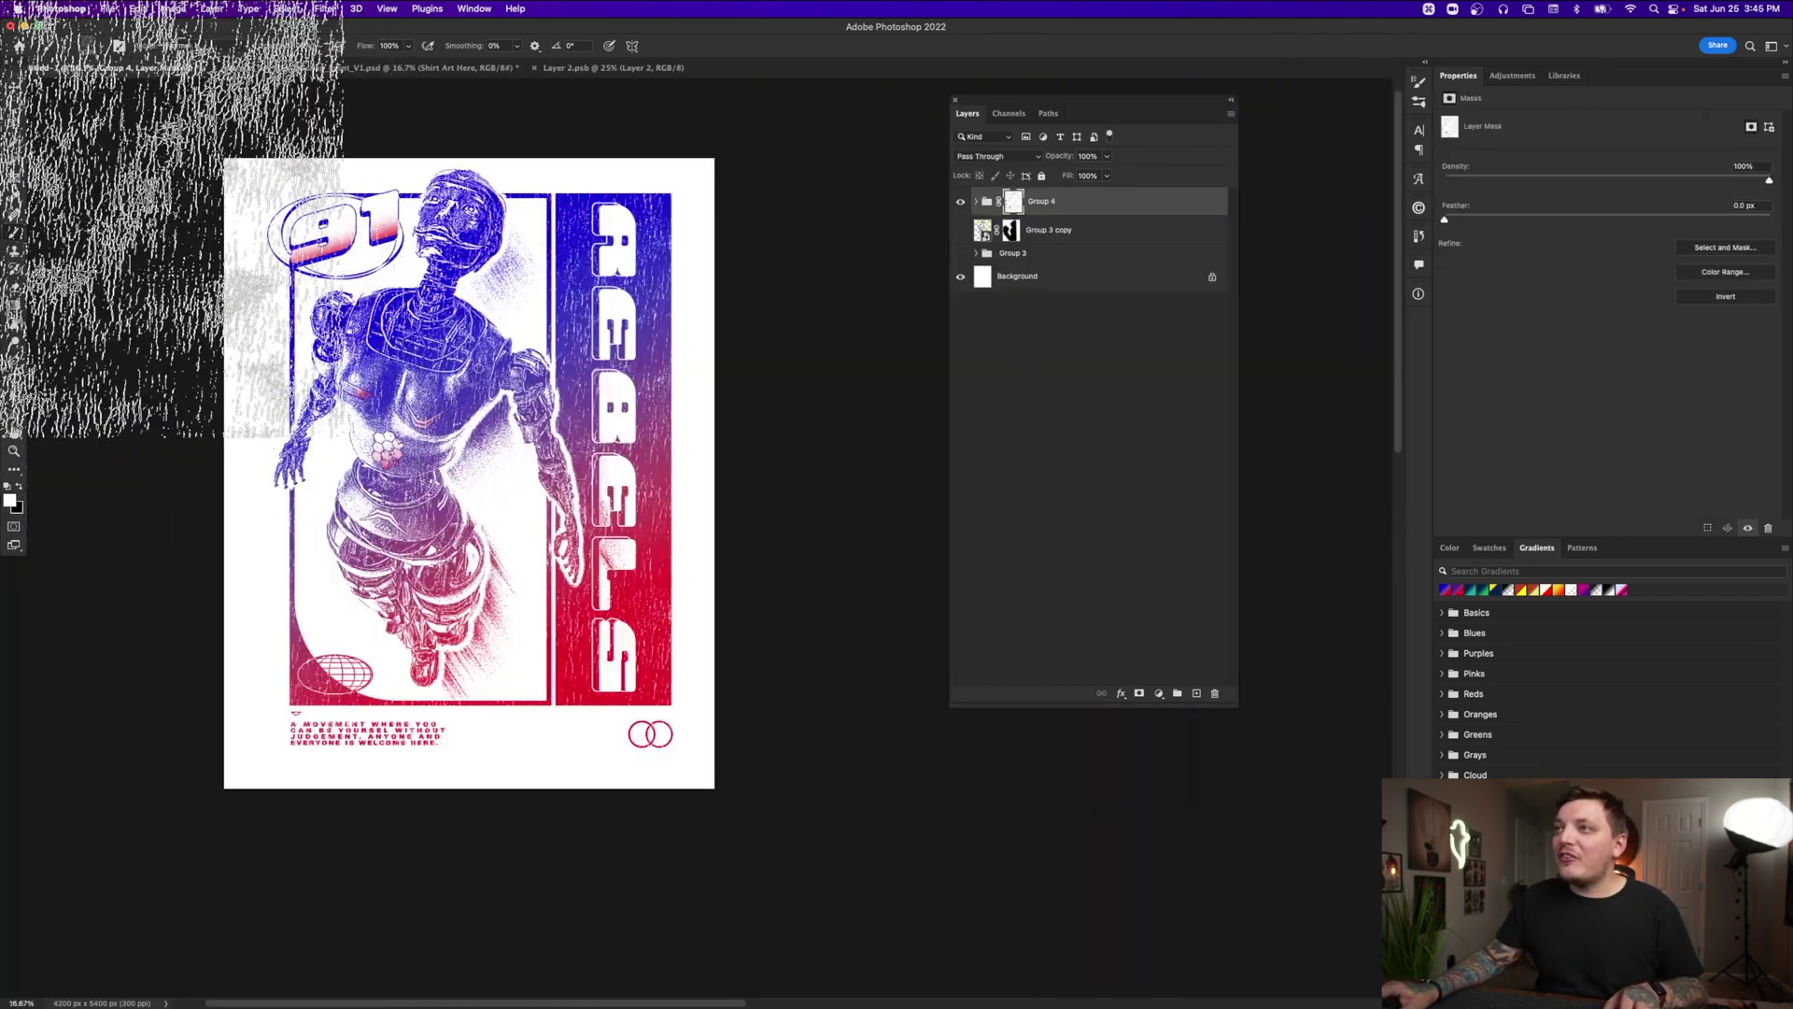
pyautogui.click(13, 90)
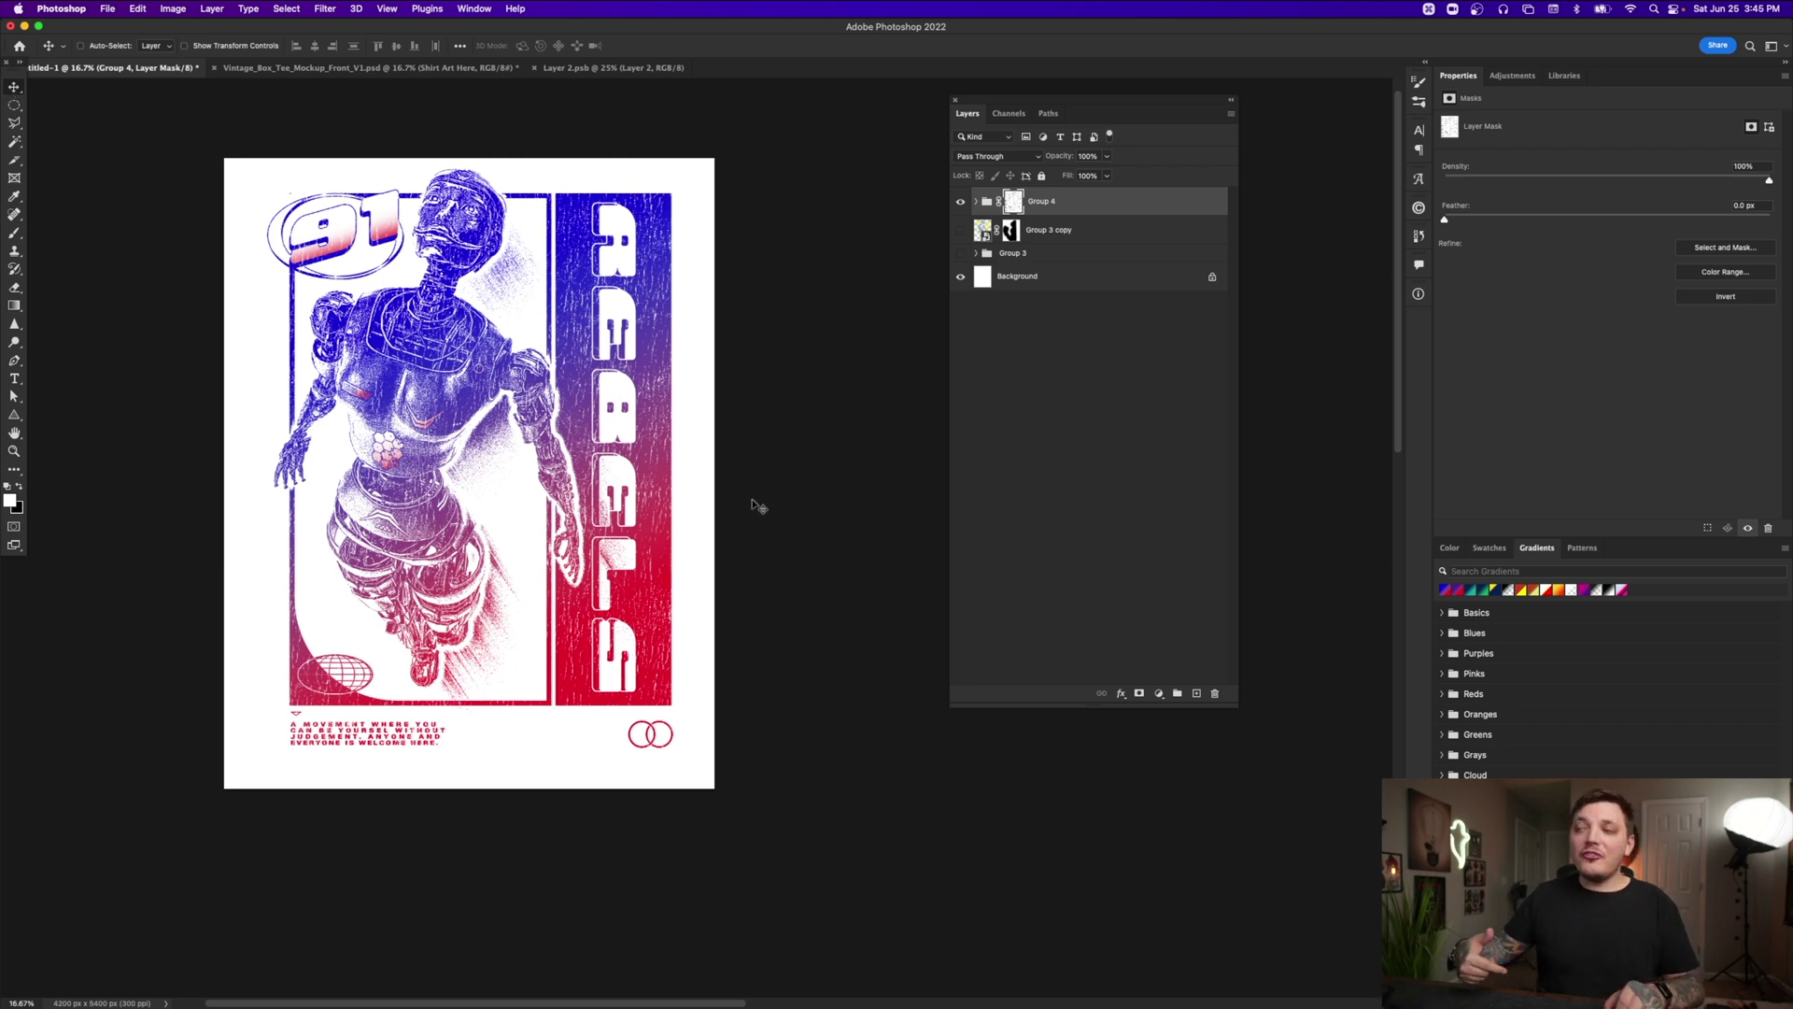
pyautogui.press('space')
pyautogui.moveTo(644, 478); pyautogui.dragTo(619, 487)
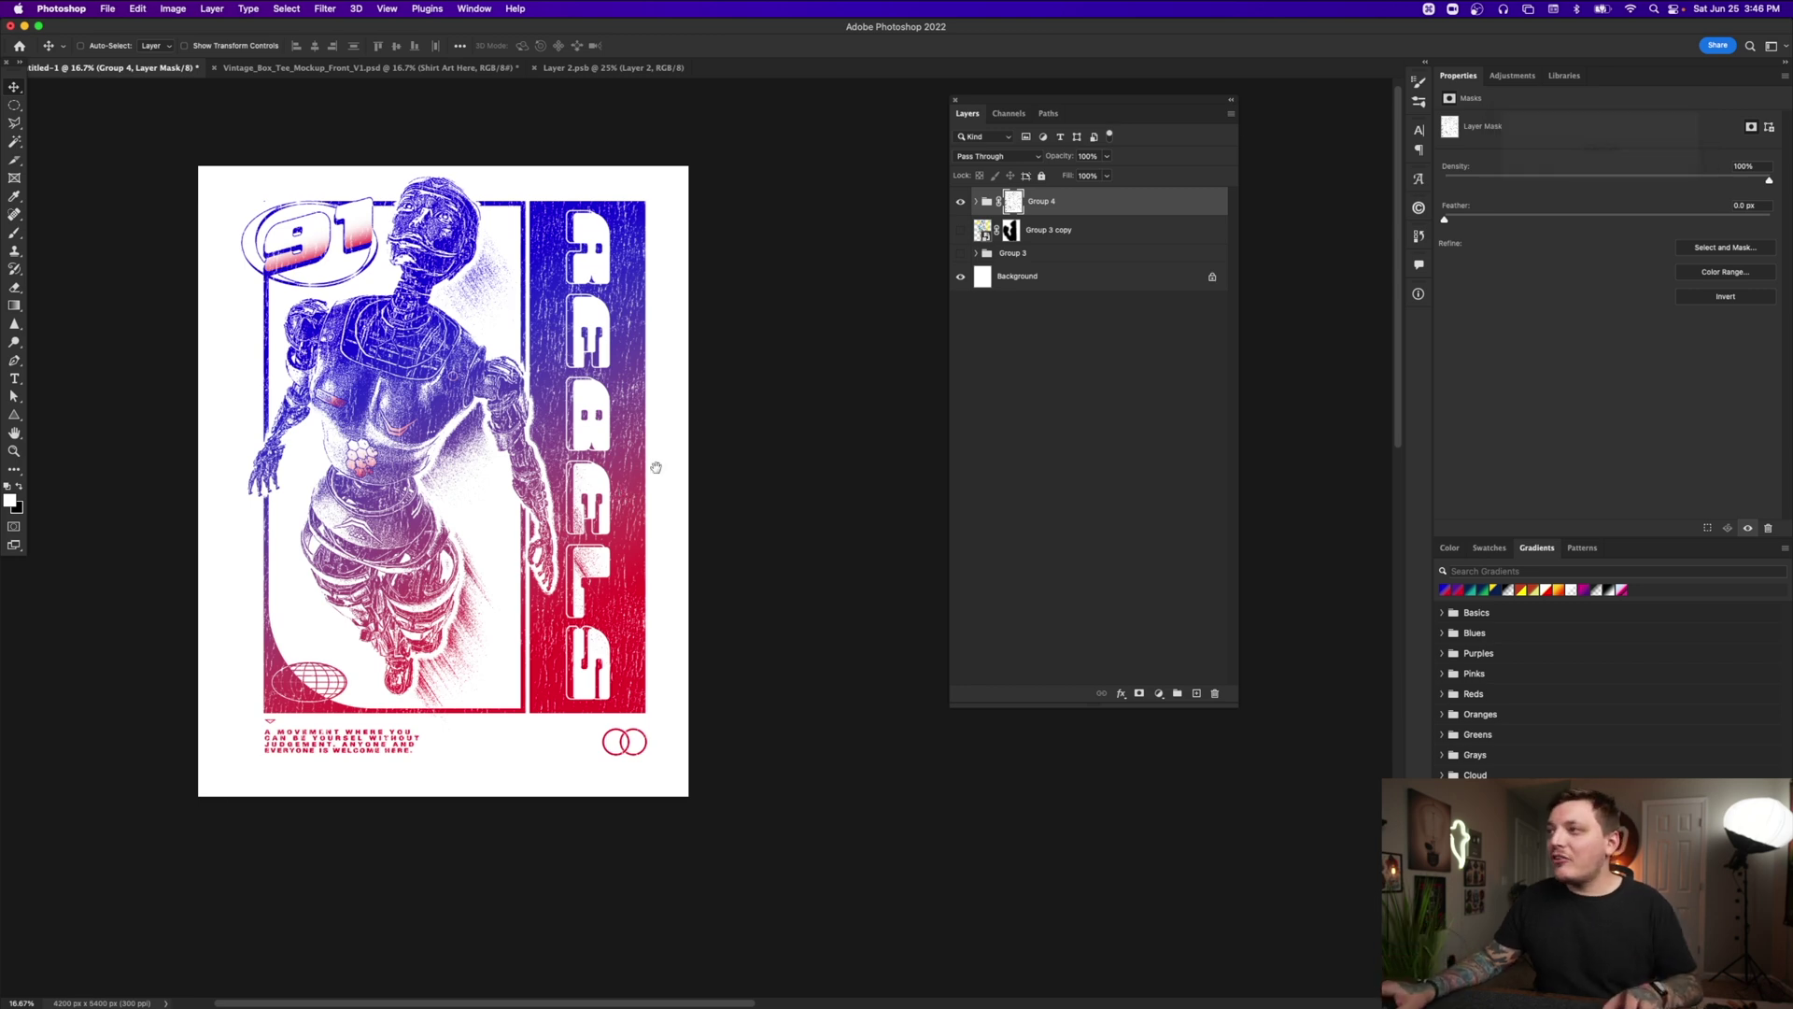
pyautogui.press('space')
pyautogui.moveTo(661, 472); pyautogui.dragTo(626, 472)
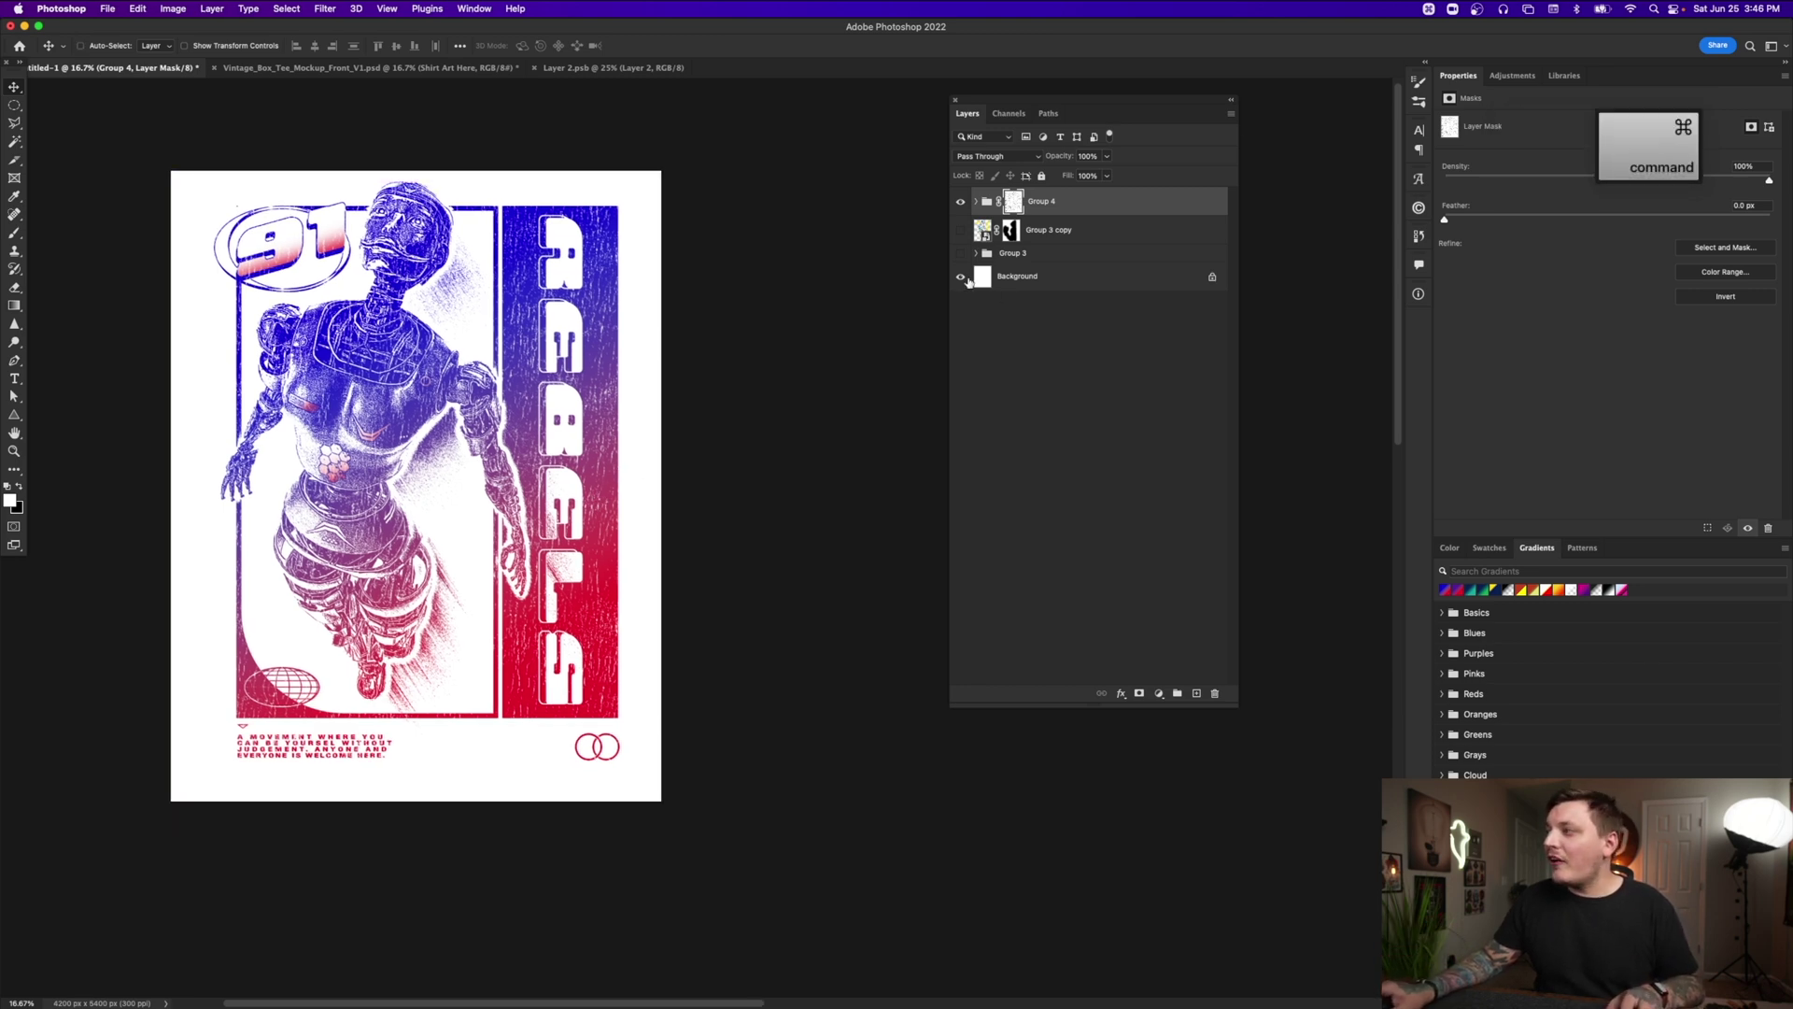
# Select the whole poster canvas with the white background shown and copy it merged
pyautogui.keyDown('super'); pyautogui.click(959, 277); pyautogui.keyUp('super')
pyautogui.click(959, 277)
pyautogui.press('super+a')
pyautogui.click(137, 8)
pyautogui.click(164, 119)
# Paste the distressed poster into Layer 2.psb and scale it down to about 3024 by 3888 px over the previous artwork
pyautogui.click(612, 67)
pyautogui.press('super+v')
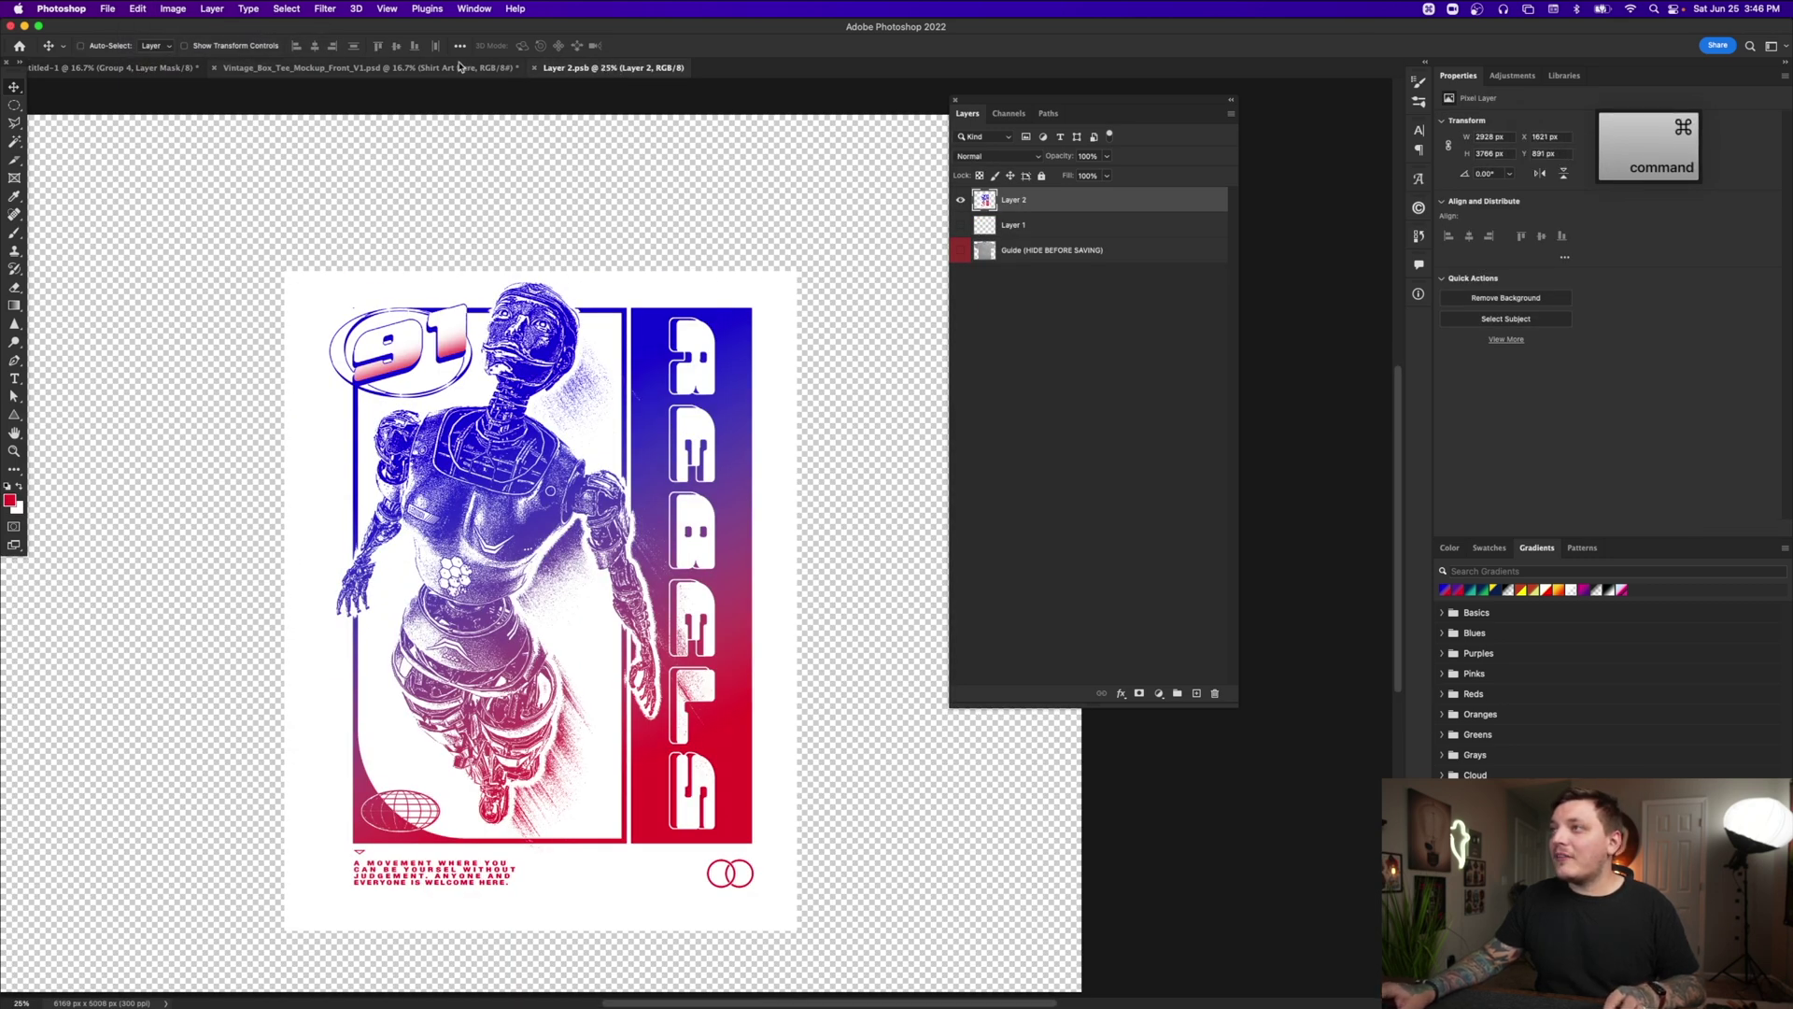
pyautogui.click(459, 67)
pyautogui.click(578, 73)
pyautogui.press('super+v')
pyautogui.press('super+t')
pyautogui.moveTo(920, 82); pyautogui.dragTo(813, 257)
pyautogui.press('Return')
# Hide the previous artwork layer, save Layer 2.psb and switch to the Vintage_Box_Tee_Mockup_Front_V1.psd shirt mockup
pyautogui.click(960, 225)
pyautogui.press('super+s')
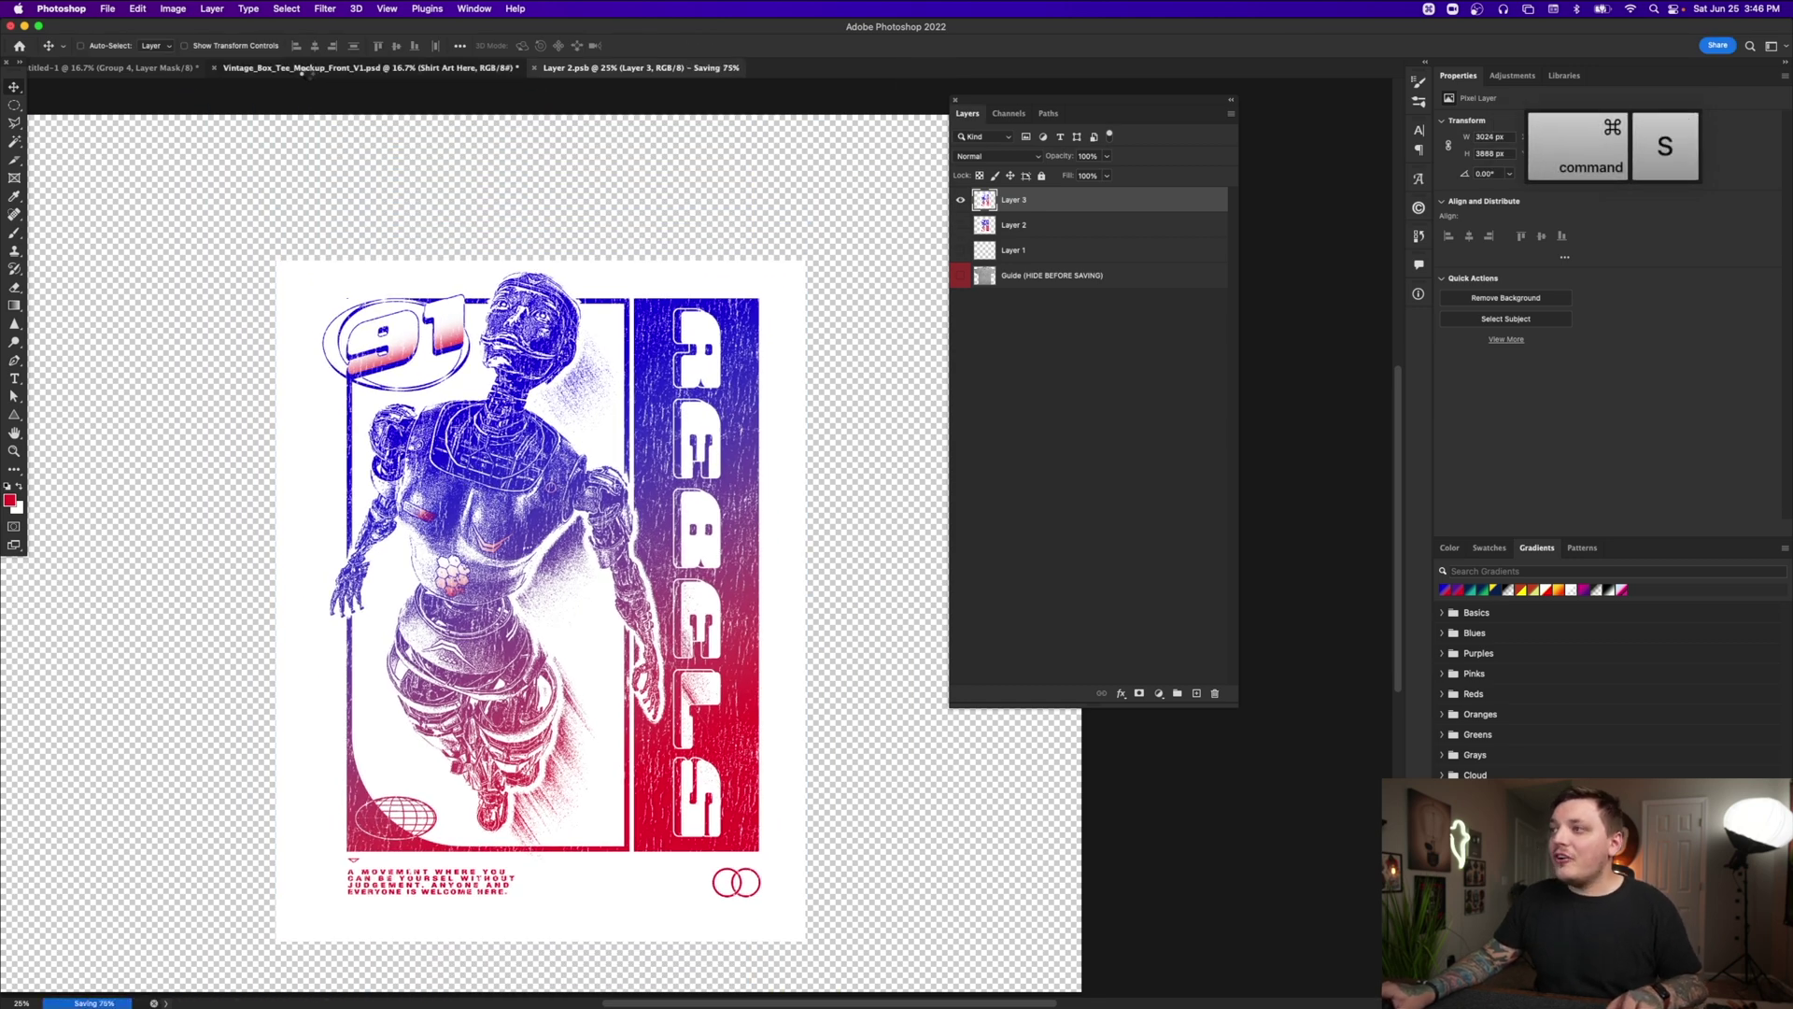
pyautogui.click(308, 69)
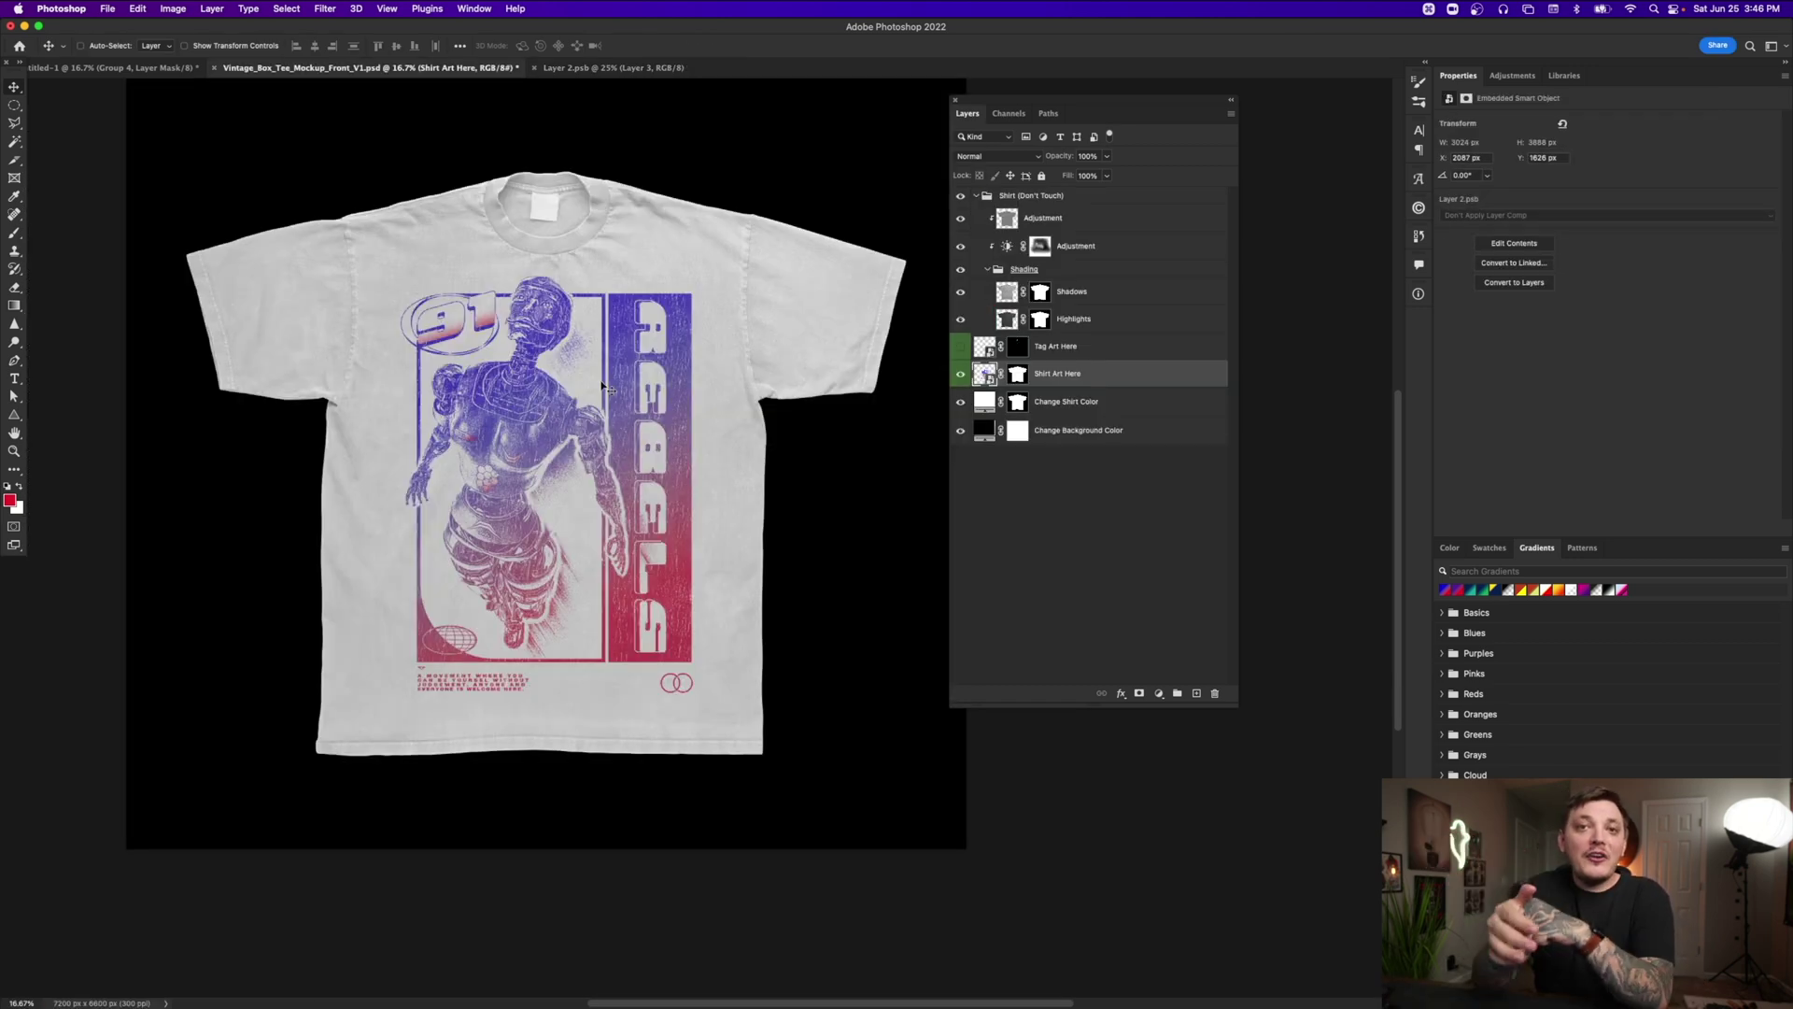